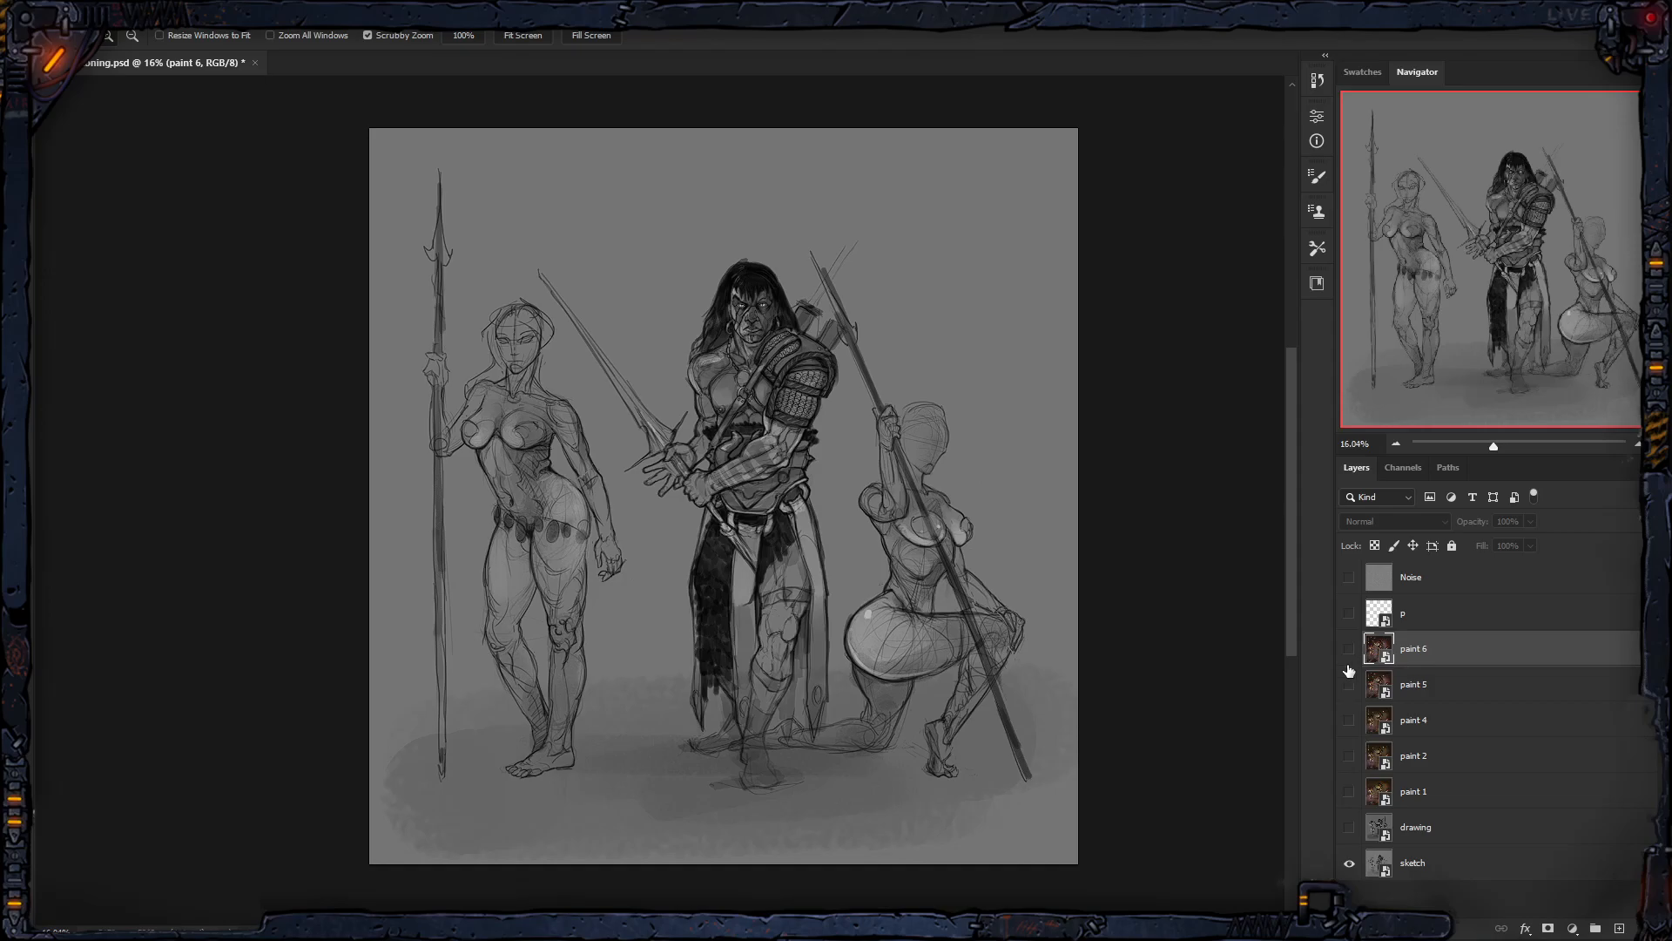
Step: Make the drawing layer visible over the sketch
{"action": "left_click_drag", "start_coordinate": [760, 540], "coordinate": [736, 494]}
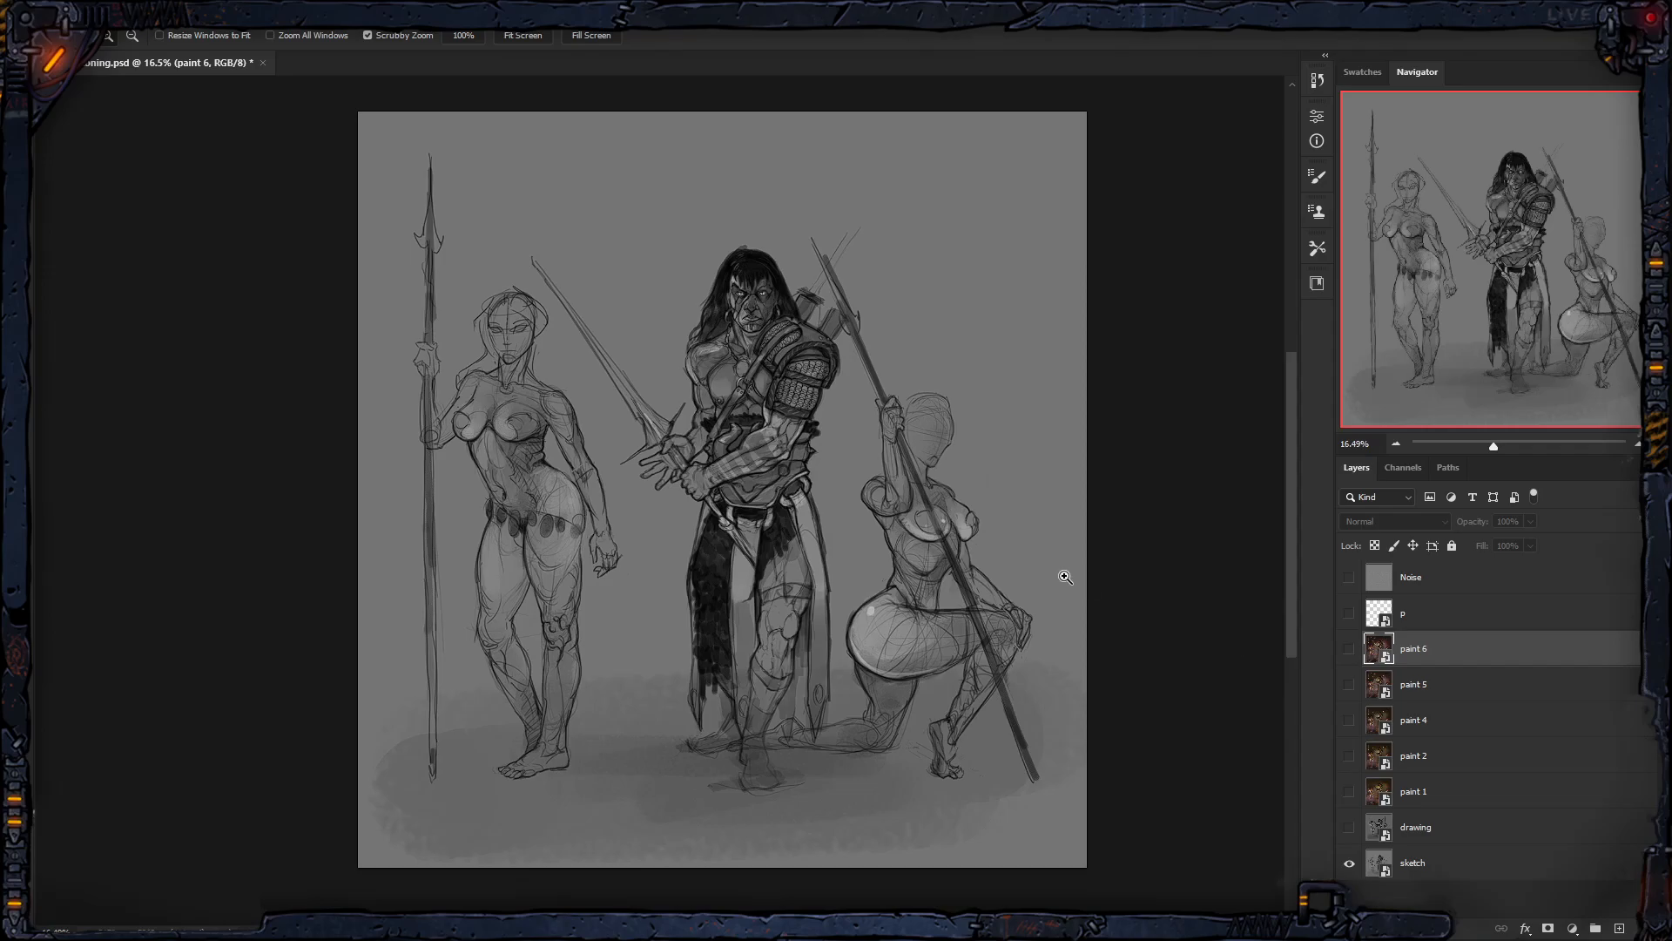
{"action": "left_click", "coordinate": [1349, 828]}
{"action": "left_click_drag", "start_coordinate": [648, 450], "coordinate": [758, 428]}
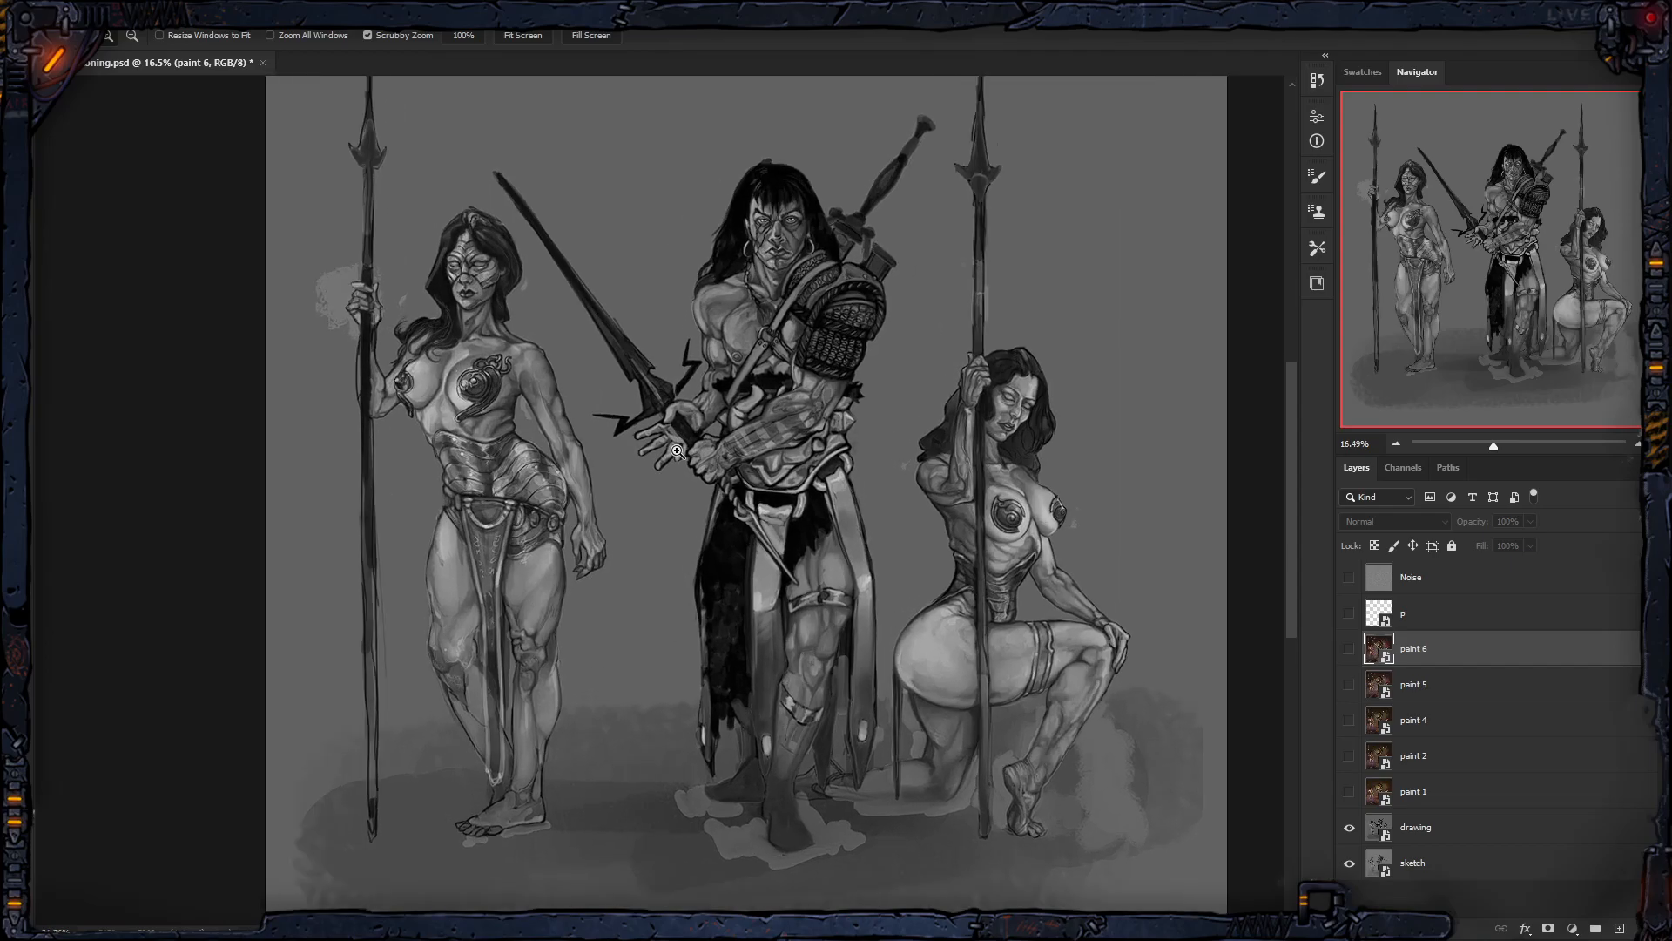
{"action": "left_click", "coordinate": [854, 419]}
{"action": "mouse_move", "coordinate": [787, 362]}
{"action": "left_mouse_down"}
{"action": "mouse_move", "coordinate": [856, 436]}
{"action": "mouse_move", "coordinate": [884, 407]}
{"action": "mouse_move", "coordinate": [823, 410]}
{"action": "left_mouse_up"}
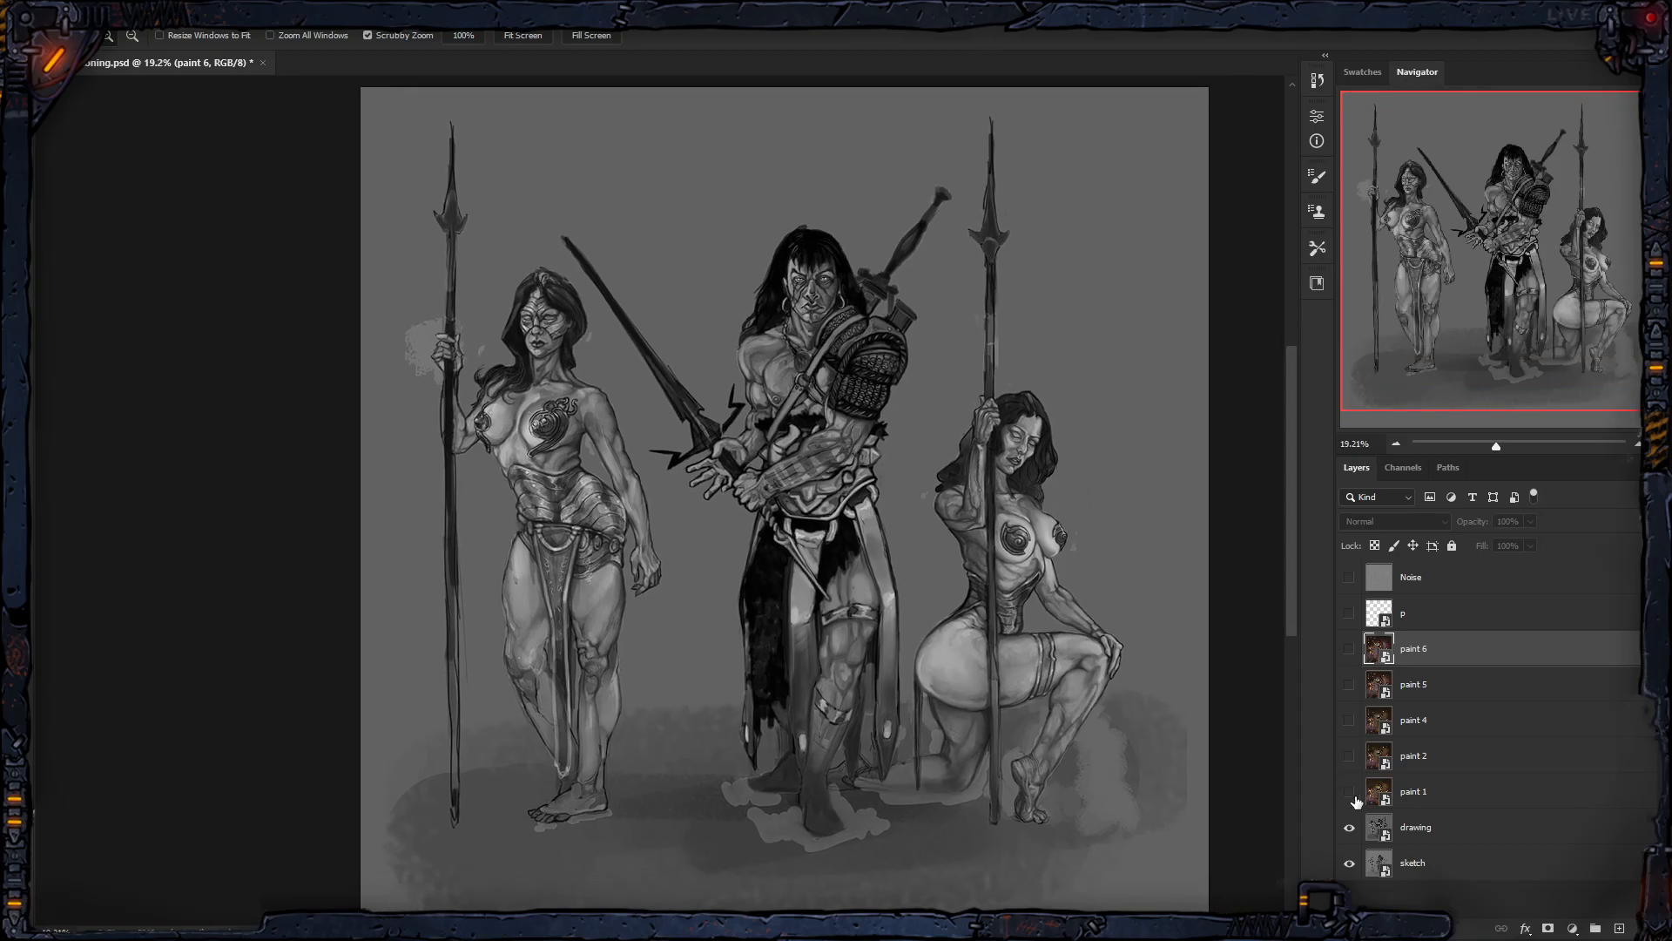
Step: Select the drawing layer, and briefly show the paint 1 layer over it before hiding it again
{"action": "left_click", "coordinate": [1371, 825]}
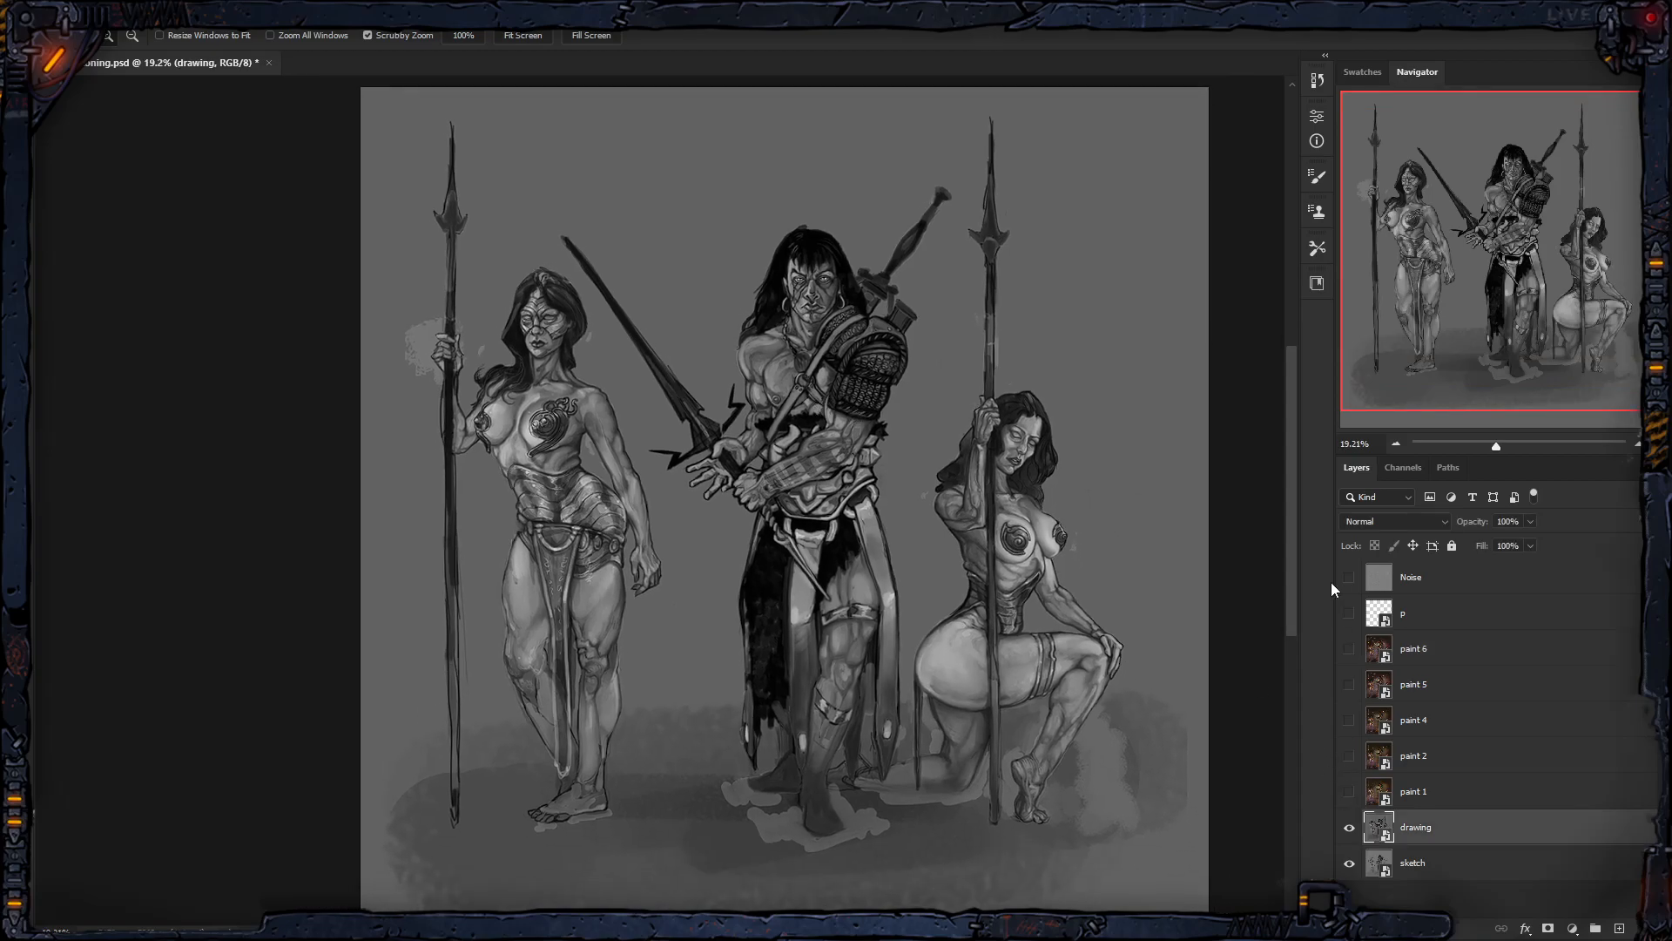
{"action": "left_click", "coordinate": [1349, 793]}
{"action": "key", "text": "ctrl+minus"}
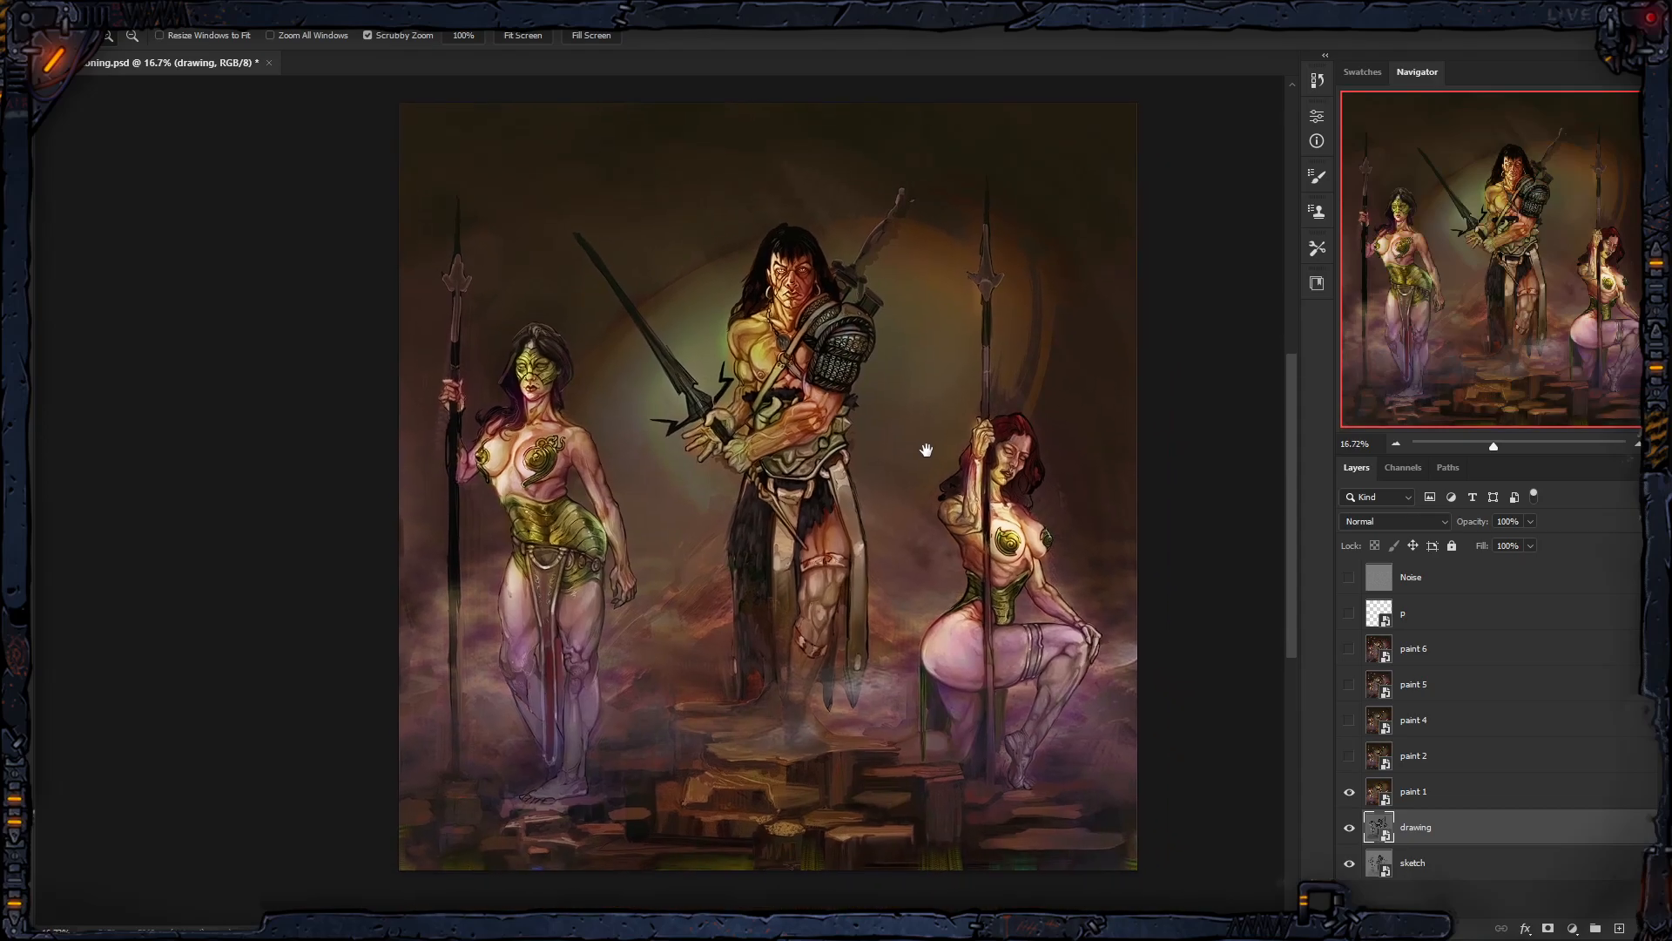
{"action": "left_click", "coordinate": [1349, 792]}
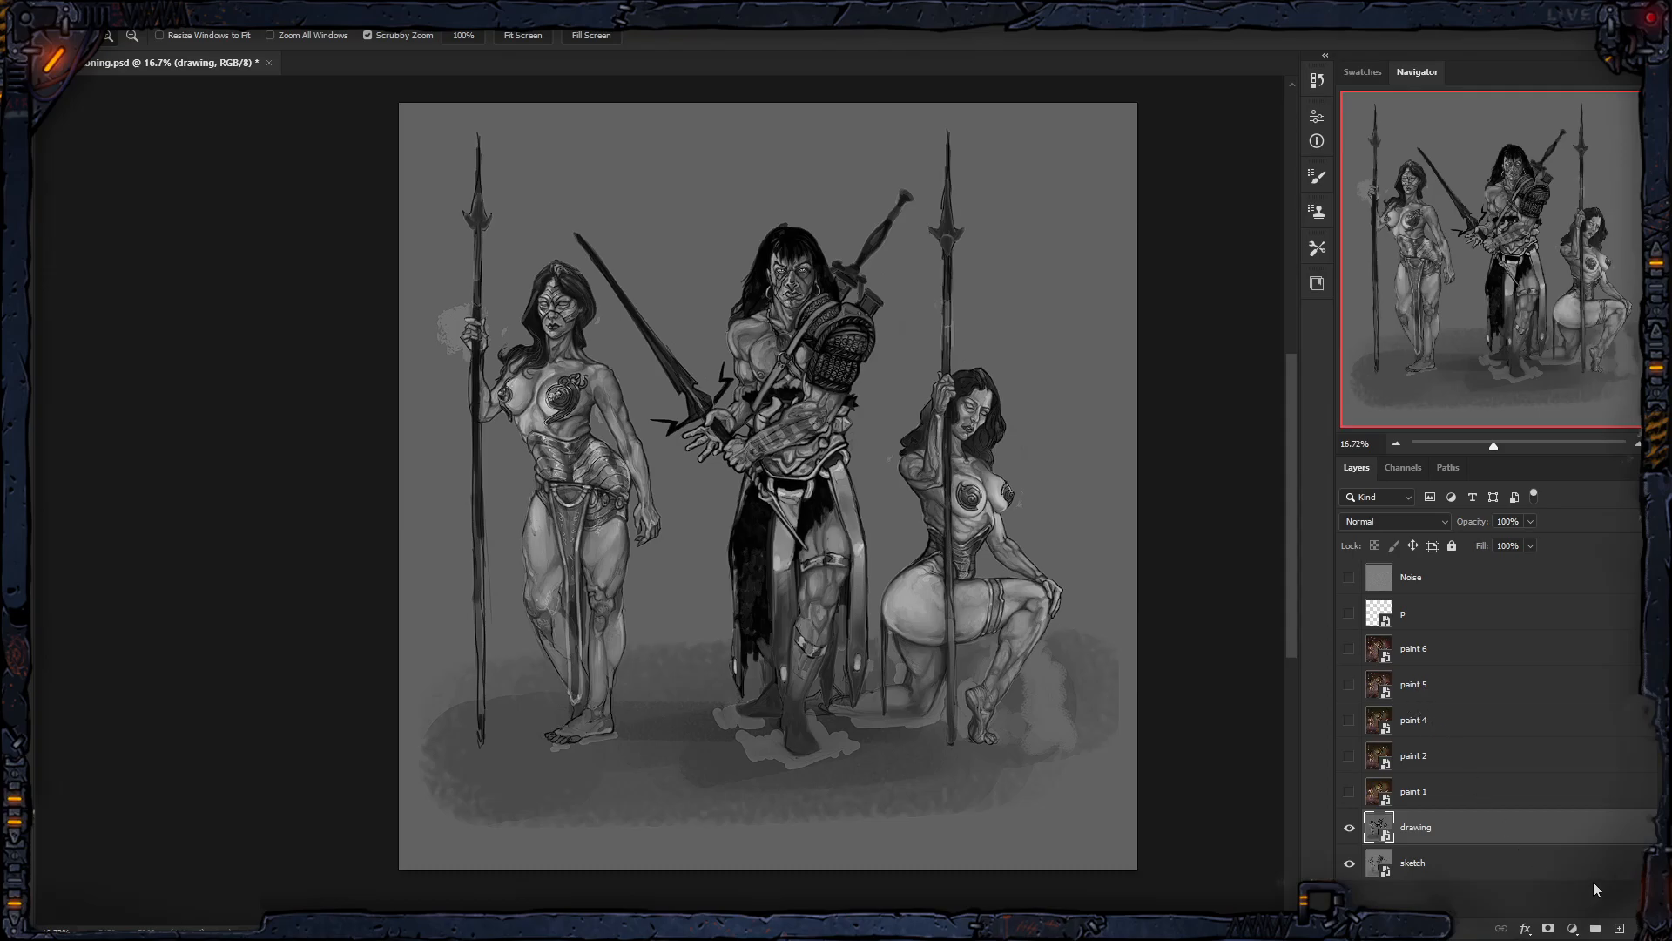
Step: Create a new empty layer above the drawing layer, and shrink the navigator and layers area to widen the canvas
{"action": "left_click", "coordinate": [1622, 927]}
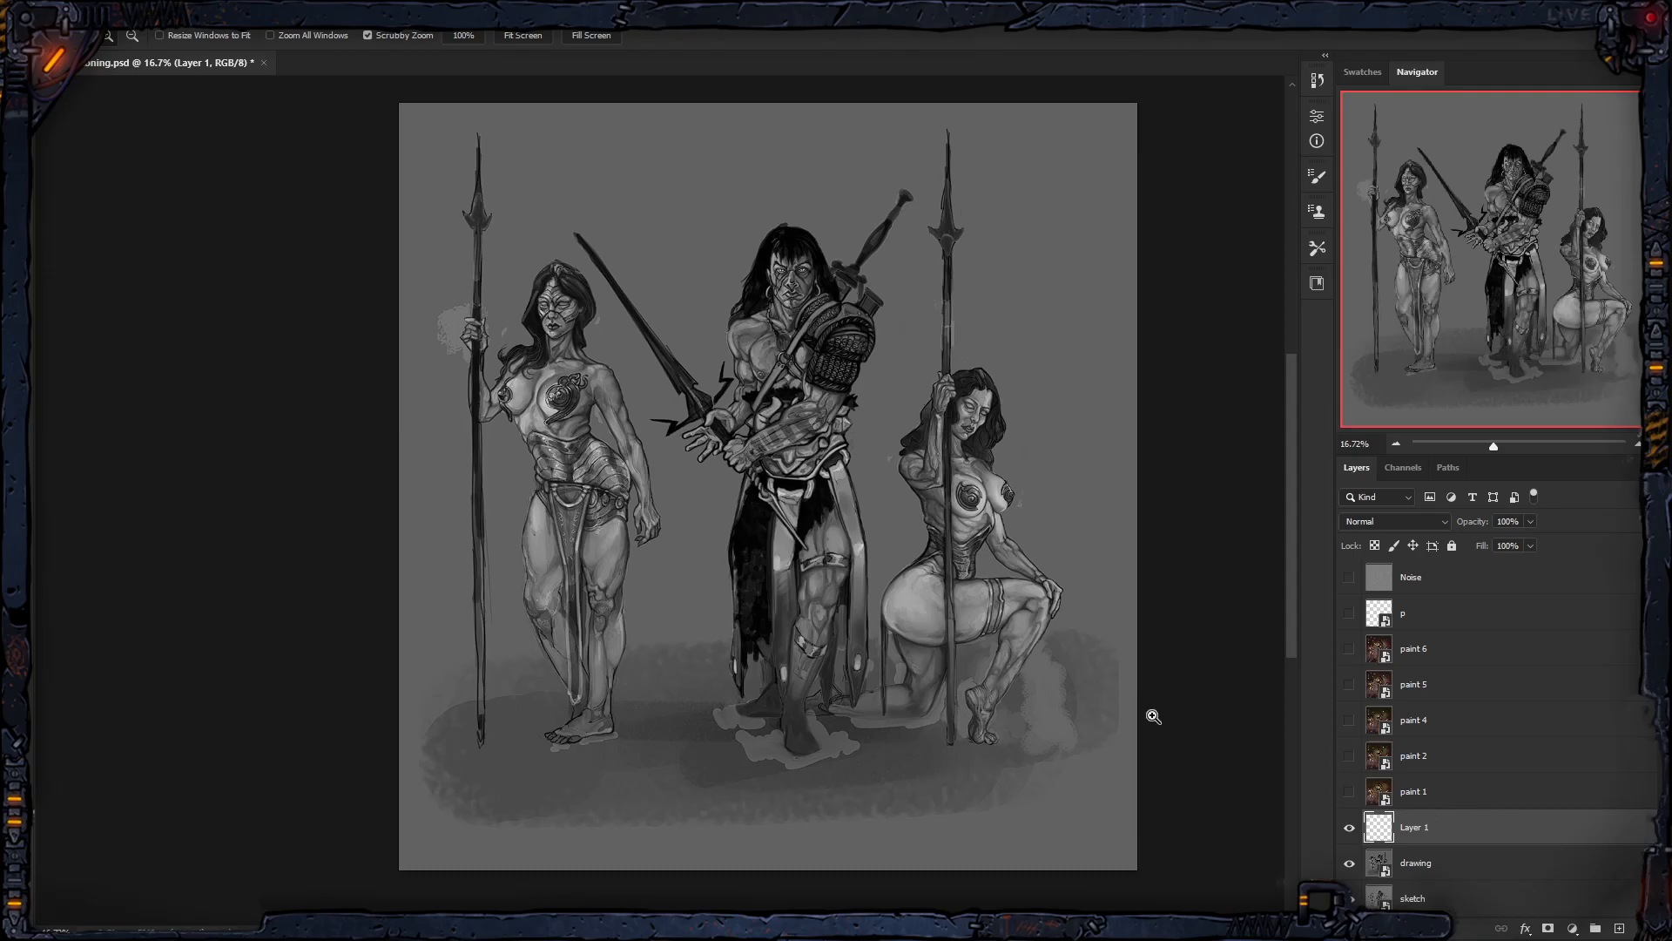
{"action": "left_click_drag", "start_coordinate": [1015, 731], "coordinate": [982, 718]}
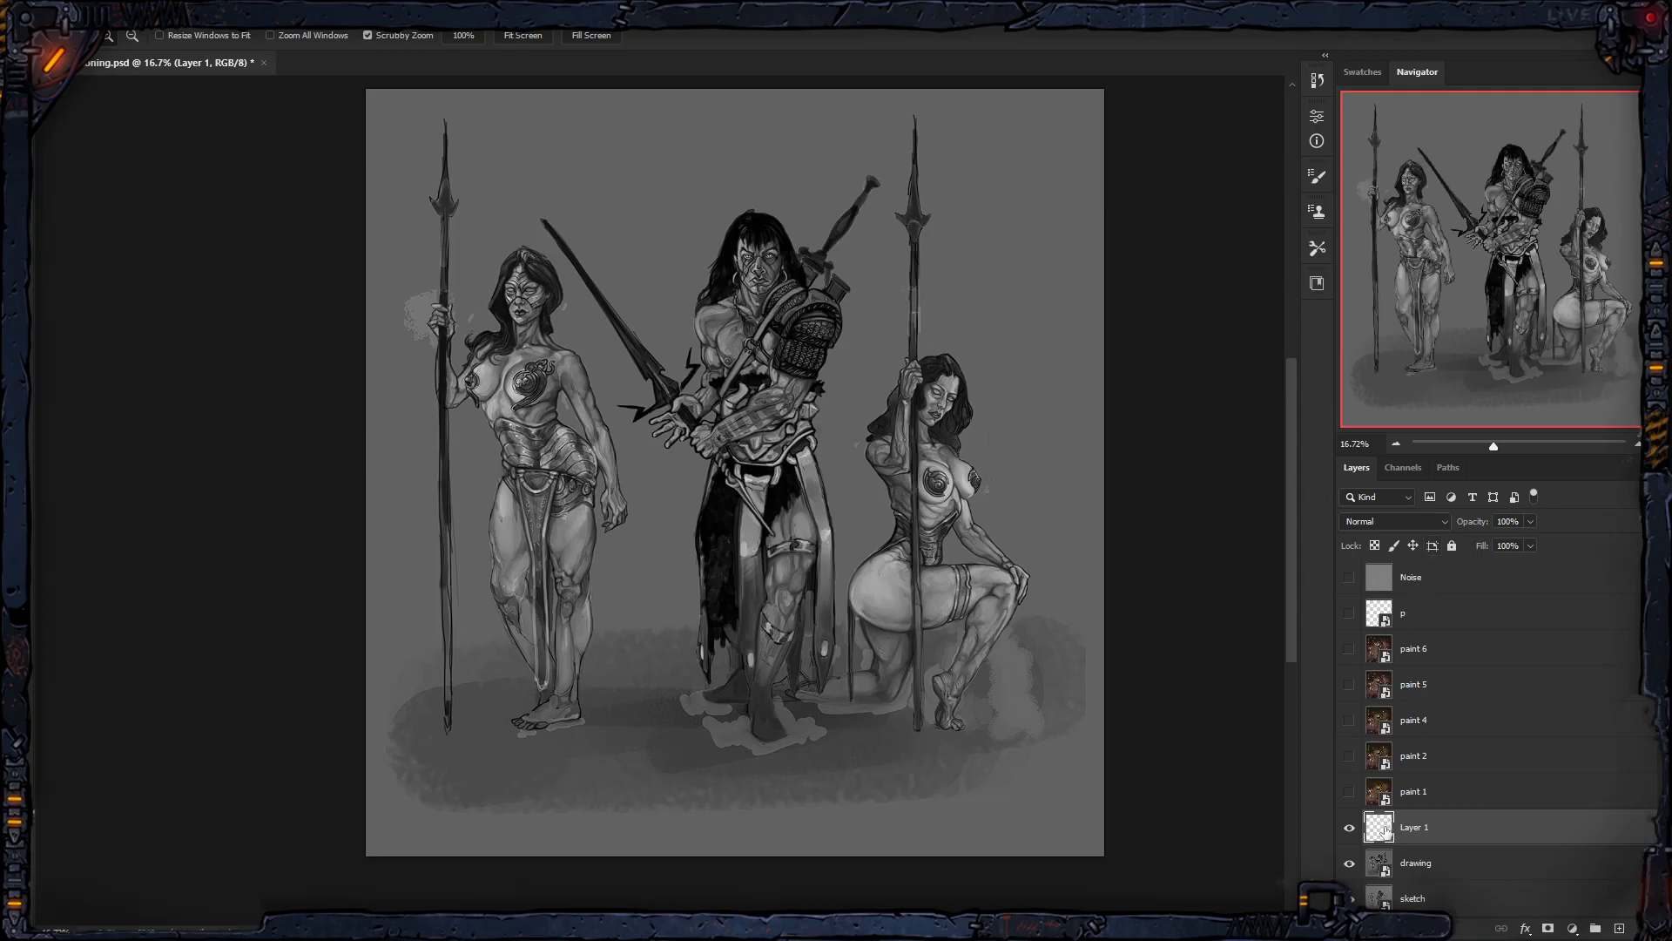
{"action": "left_click", "coordinate": [1439, 523]}
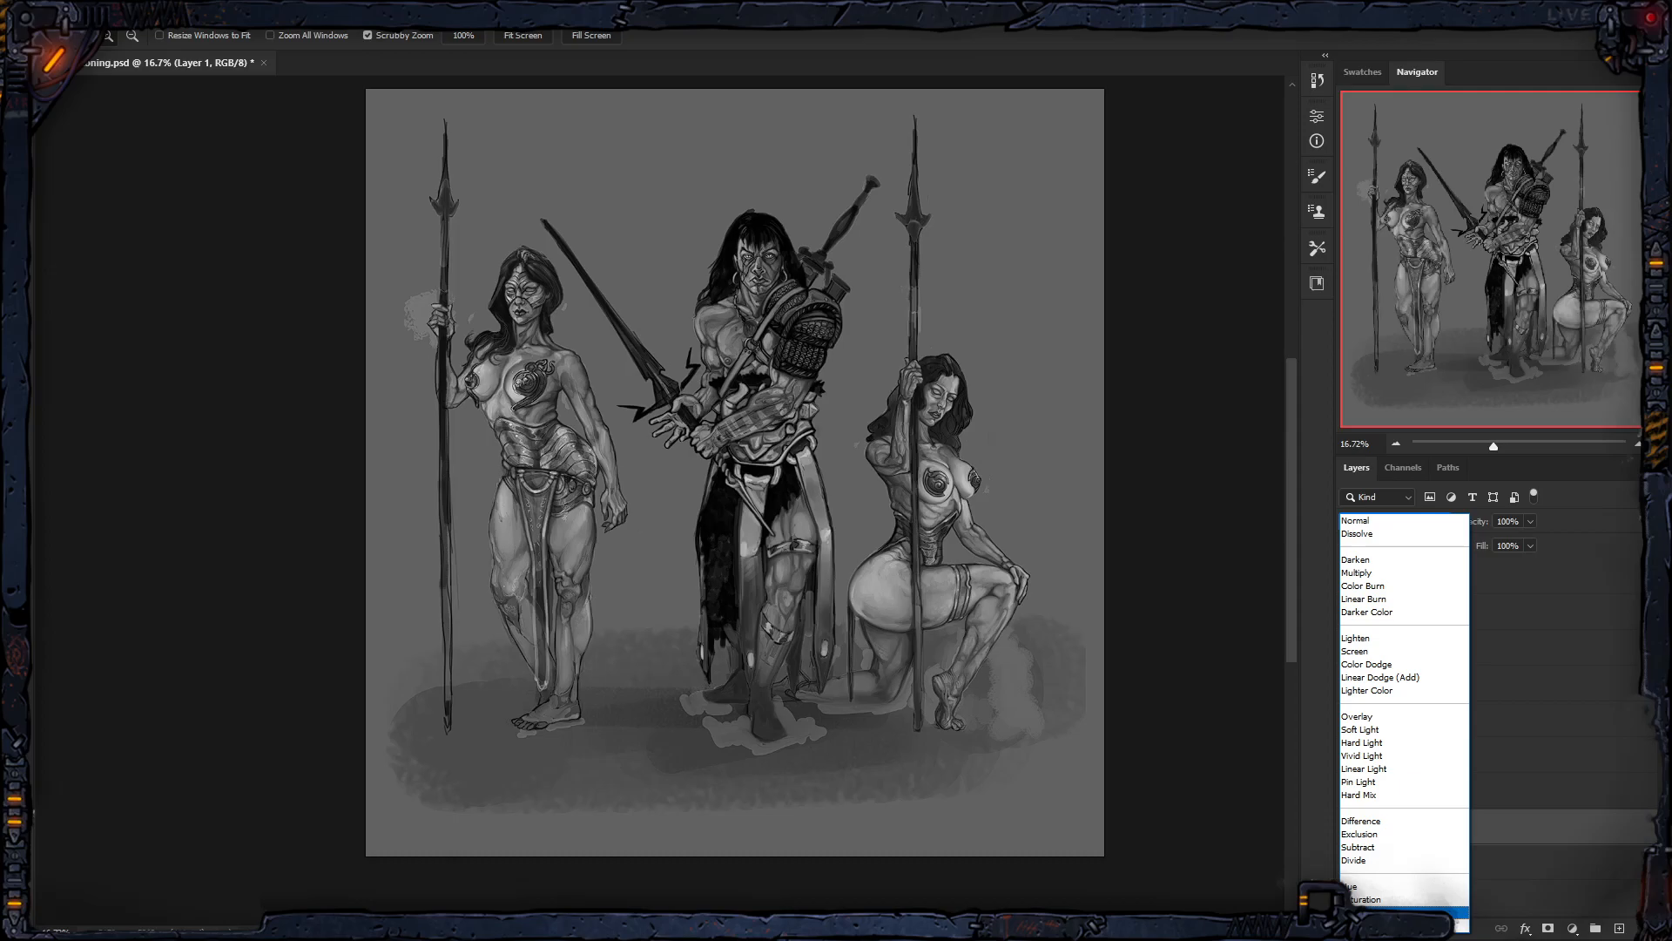
{"action": "left_click", "coordinate": [1605, 512]}
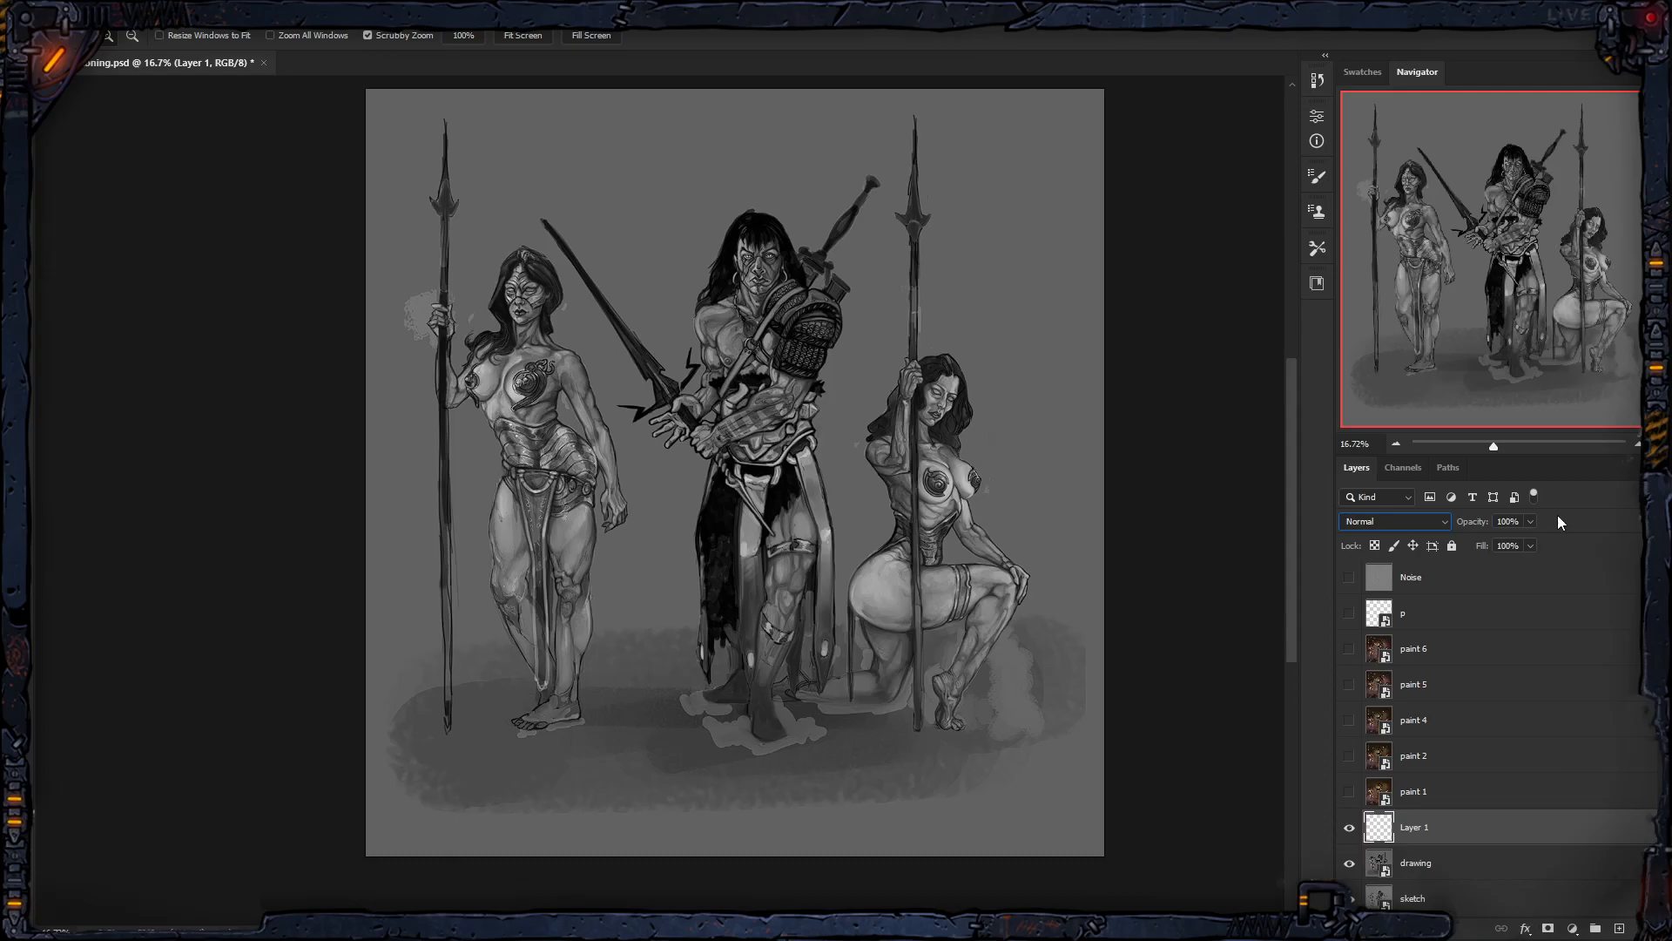
{"action": "left_click_drag", "start_coordinate": [1560, 453], "coordinate": [1460, 343]}
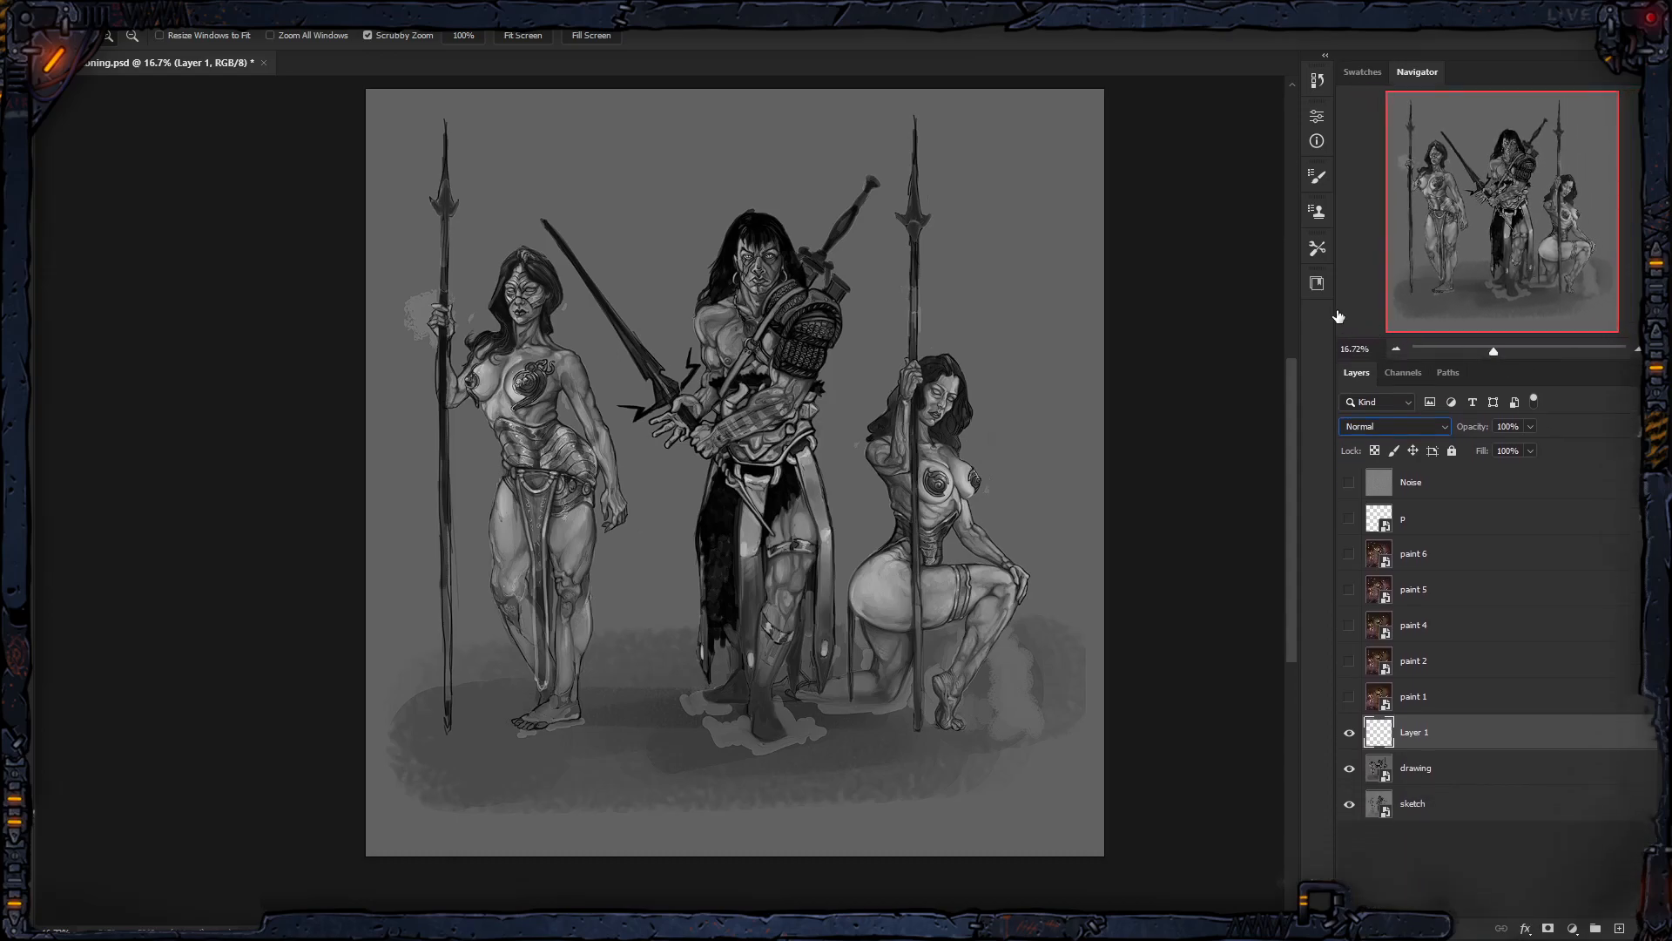
{"action": "left_click_drag", "start_coordinate": [1335, 310], "coordinate": [1412, 310]}
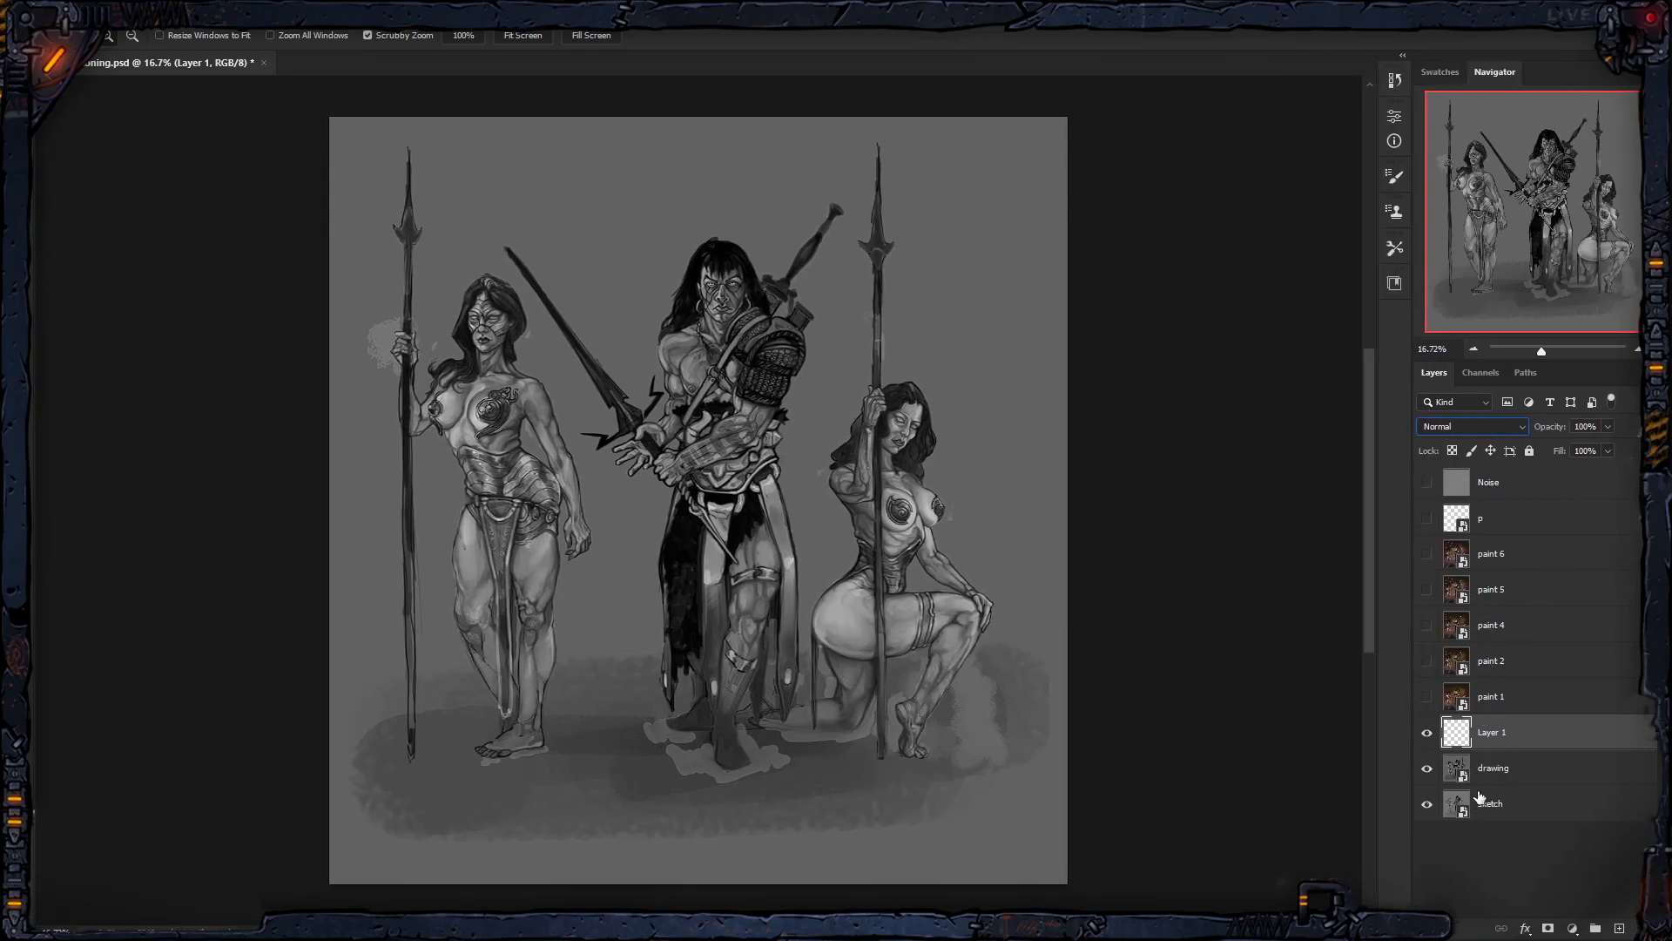
Step: Set the new layer's blending mode to Color
{"action": "left_click", "coordinate": [1498, 425]}
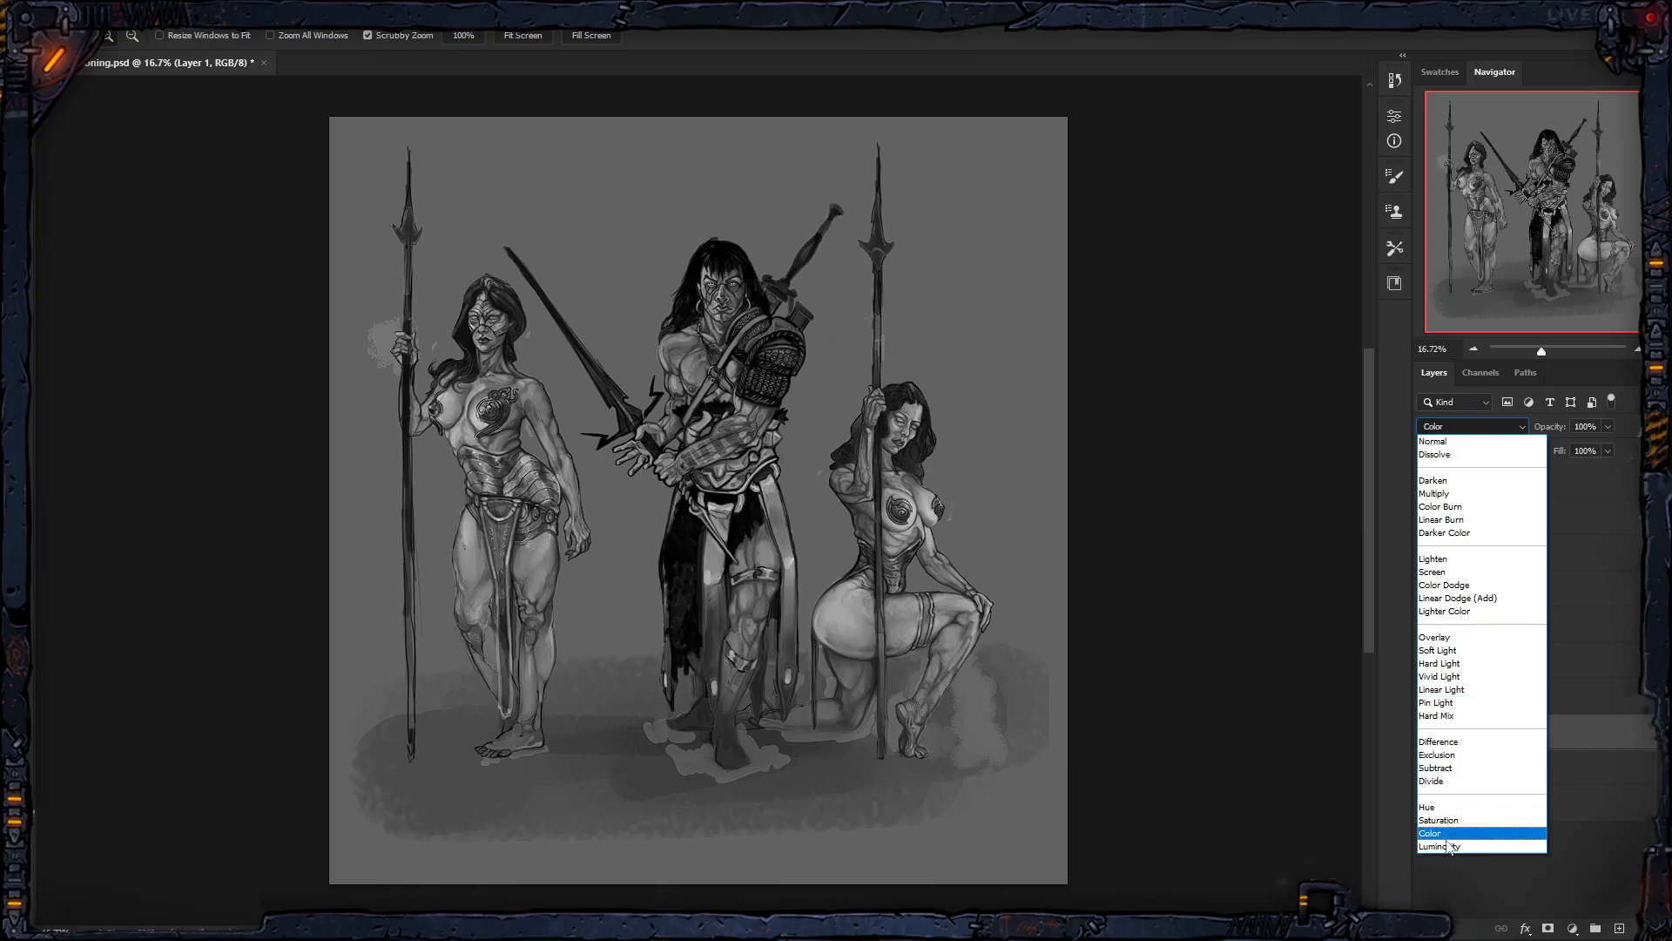
{"action": "left_click", "coordinate": [1485, 441]}
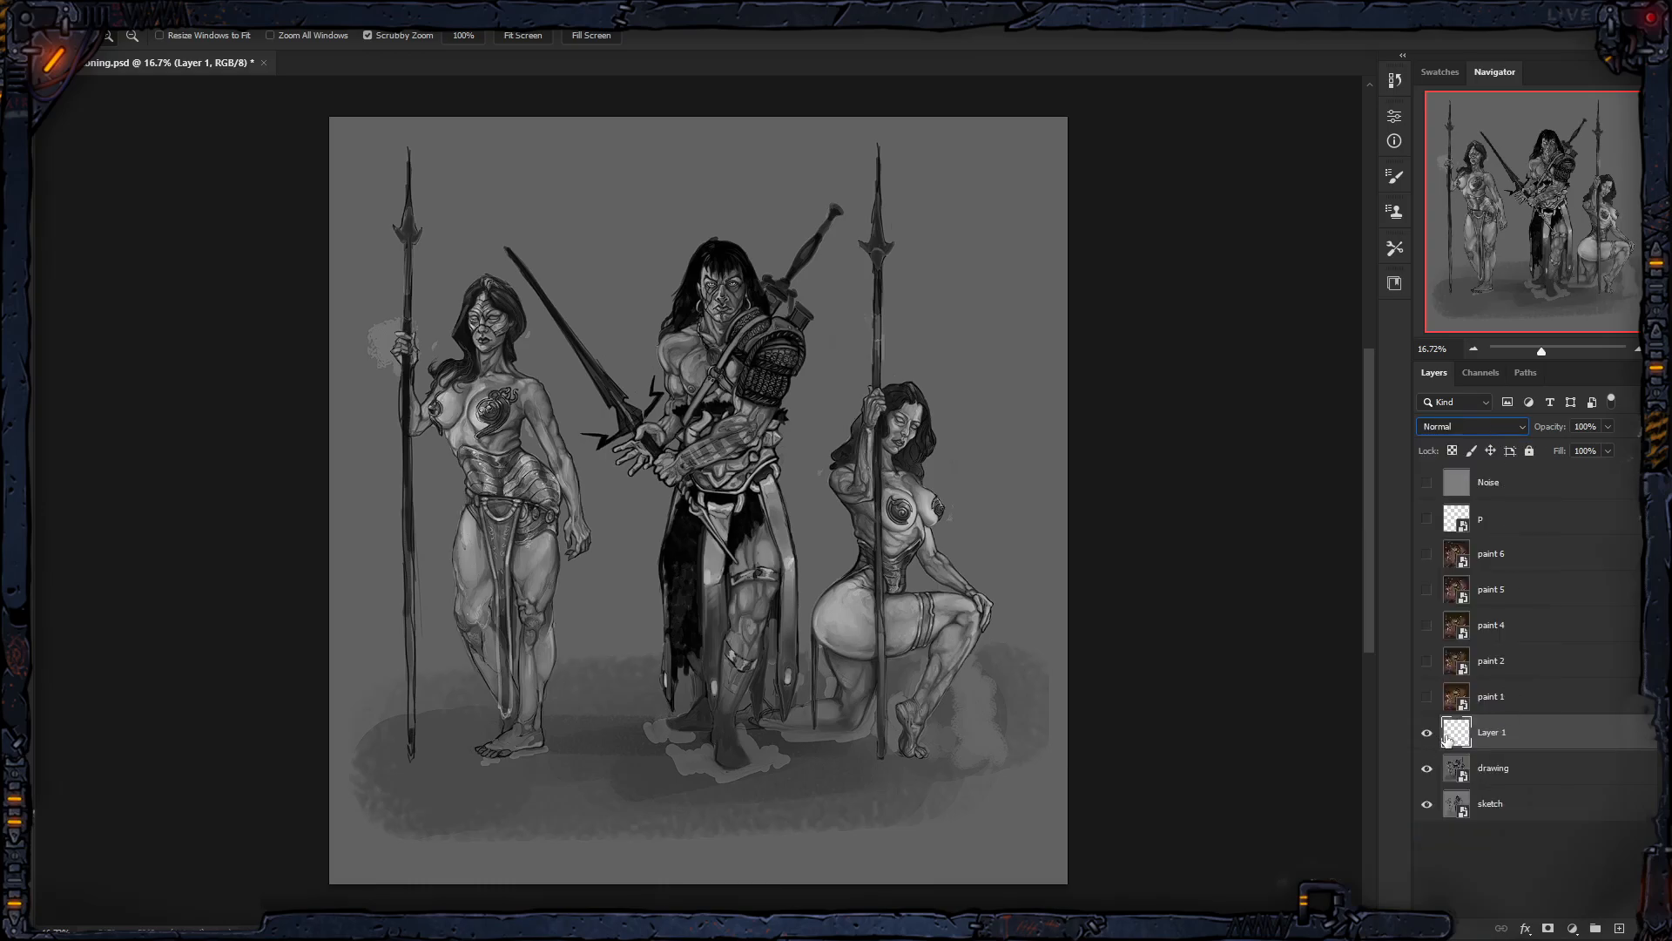
{"action": "left_click", "coordinate": [1496, 424]}
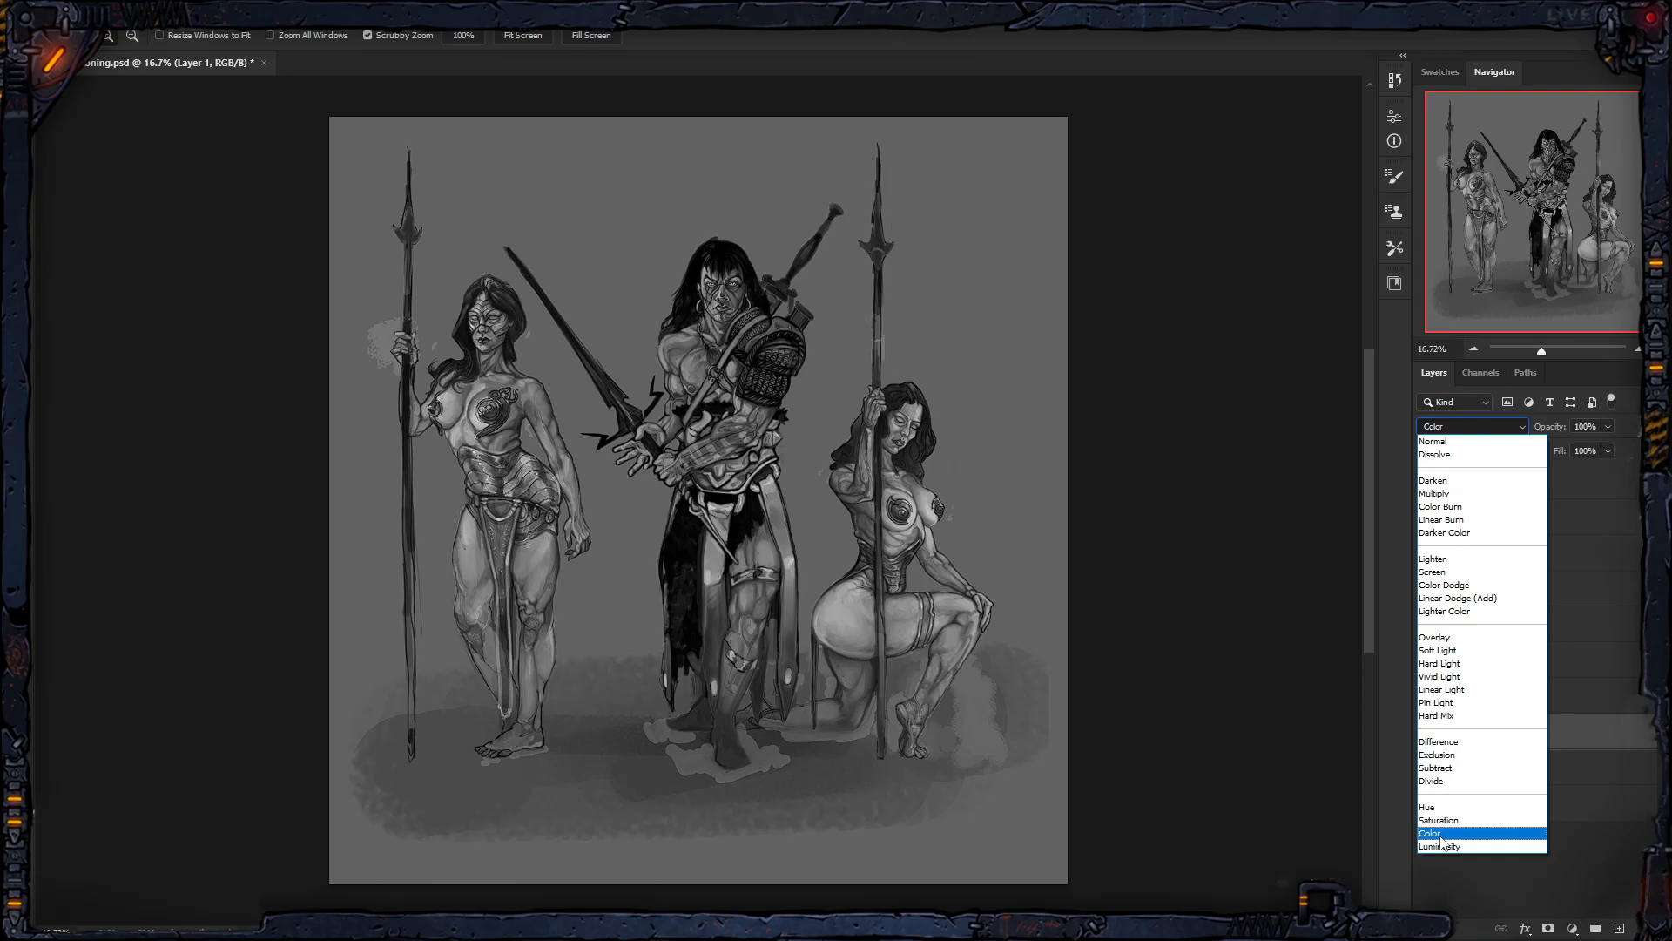
{"action": "left_click", "coordinate": [1441, 835]}
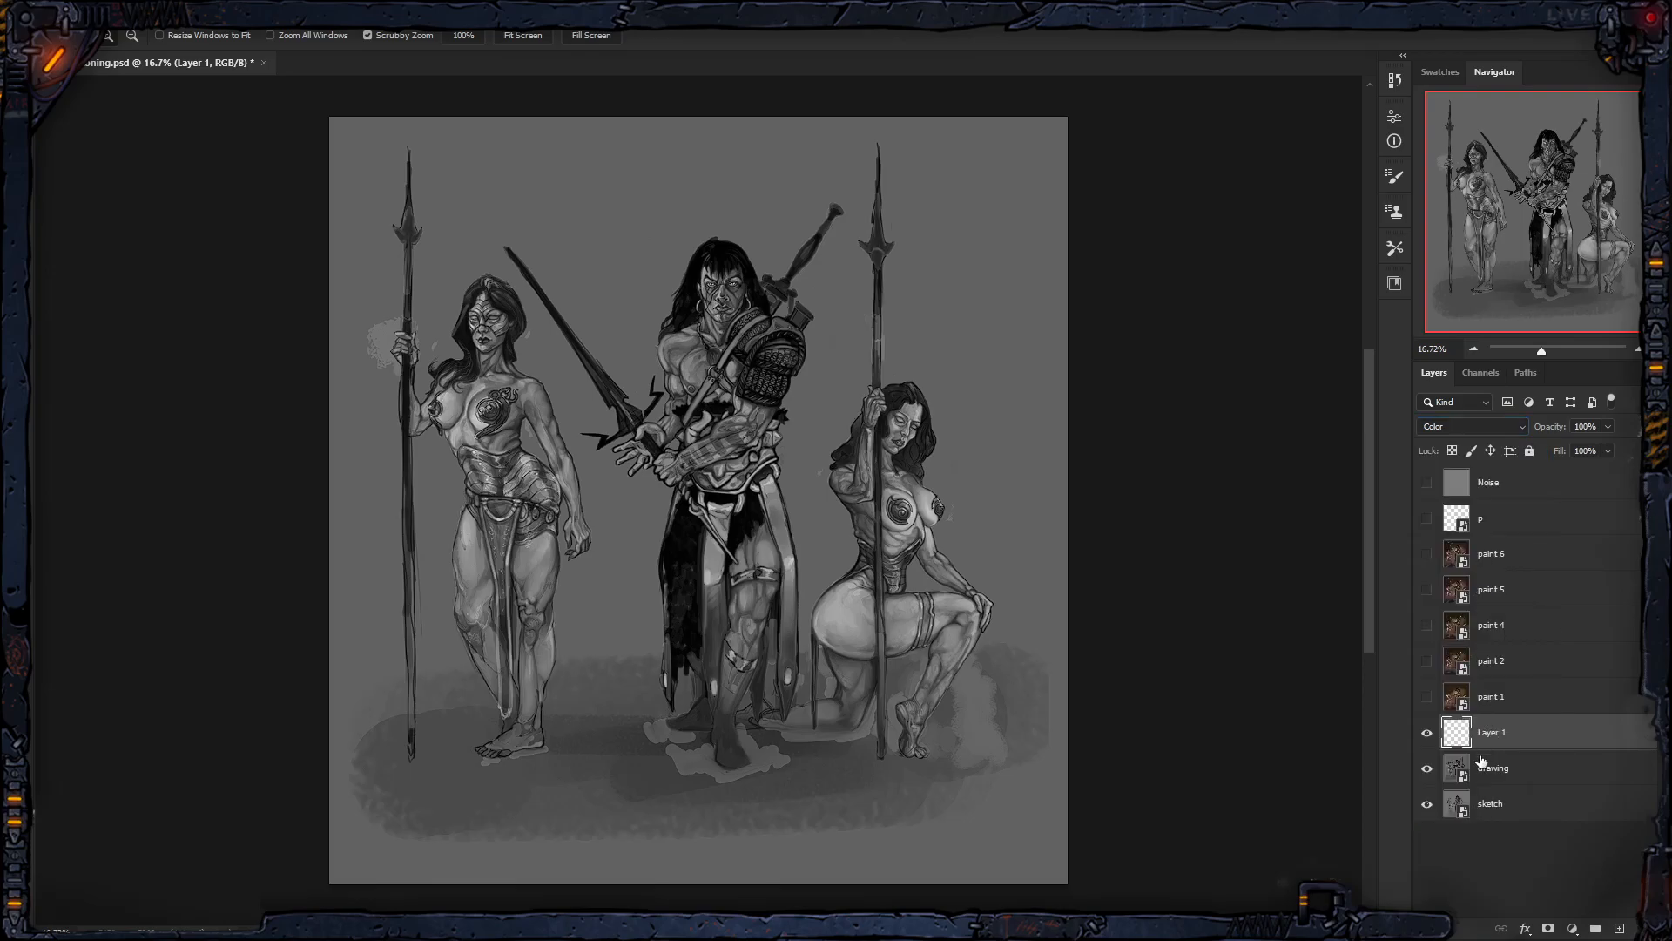
Step: Set up a 600 px brush for painting, using the Soft Round preset from the Darko Brushes set
{"action": "key", "text": "b"}
{"action": "key", "text": "bracketright"}
{"action": "key", "text": "bracketright"}
{"action": "key", "text": "bracketright"}
{"action": "key", "text": "bracketright"}
{"action": "key", "text": "bracketright"}
{"action": "key", "text": "bracketright"}
{"action": "key", "text": "bracketright"}
{"action": "key", "text": "bracketright"}
{"action": "key", "text": "bracketright"}
{"action": "key", "text": "bracketright"}
{"action": "key", "text": "bracketright"}
{"action": "key", "text": "bracketright"}
{"action": "key", "text": "bracketleft"}
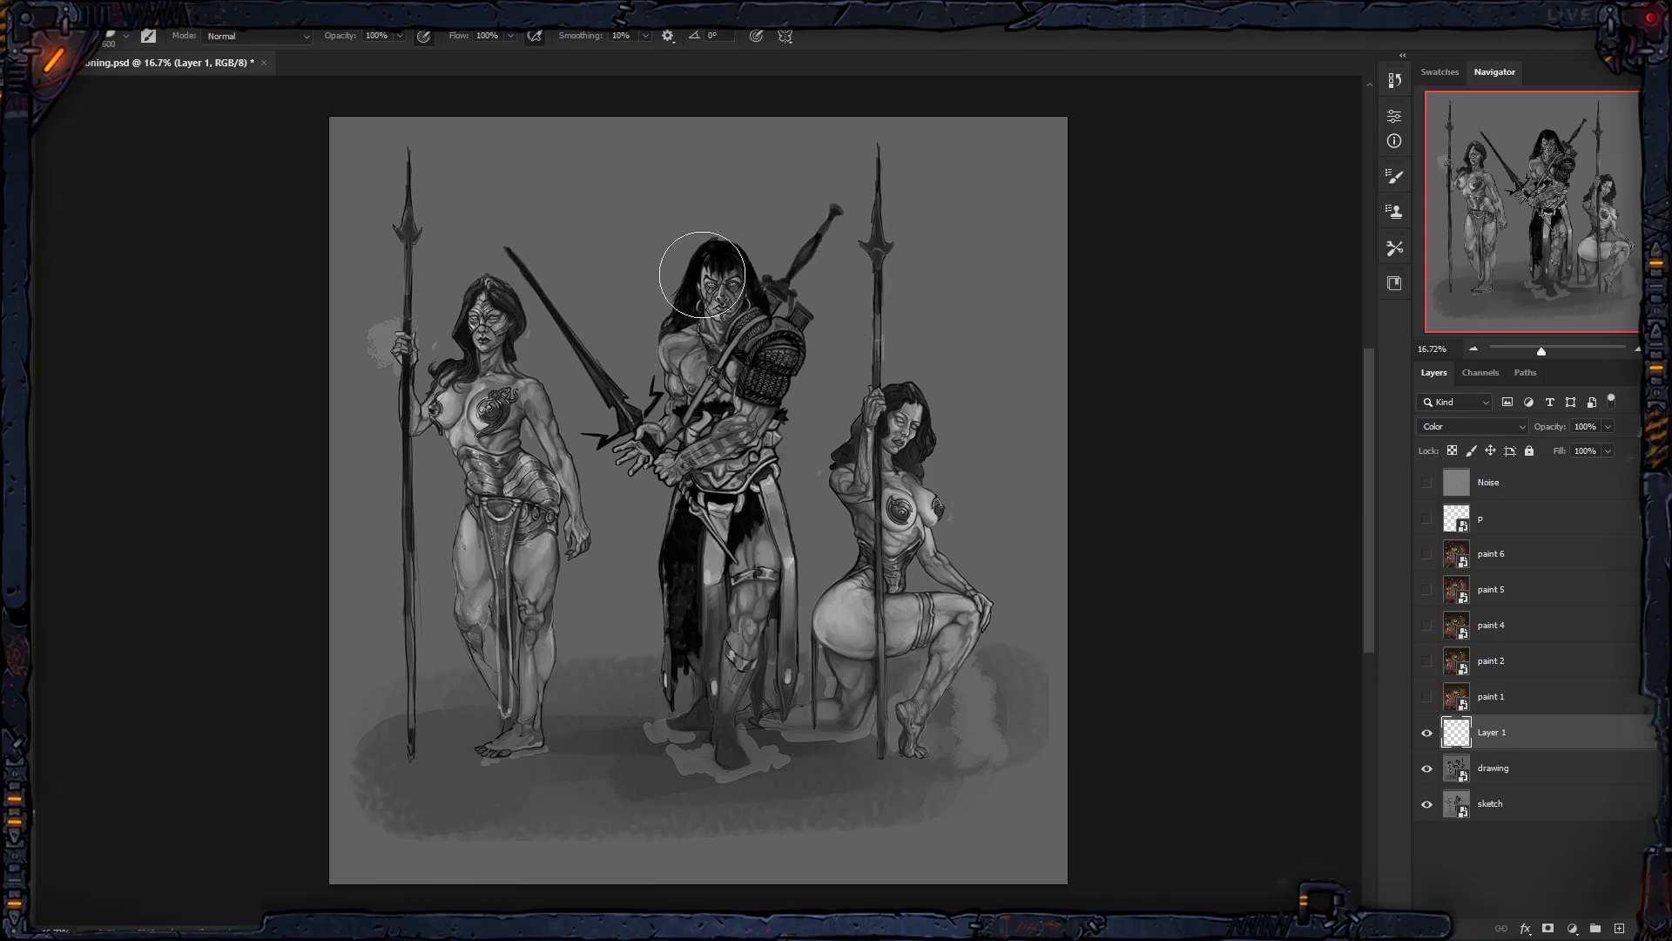
{"action": "right_click", "coordinate": [855, 374]}
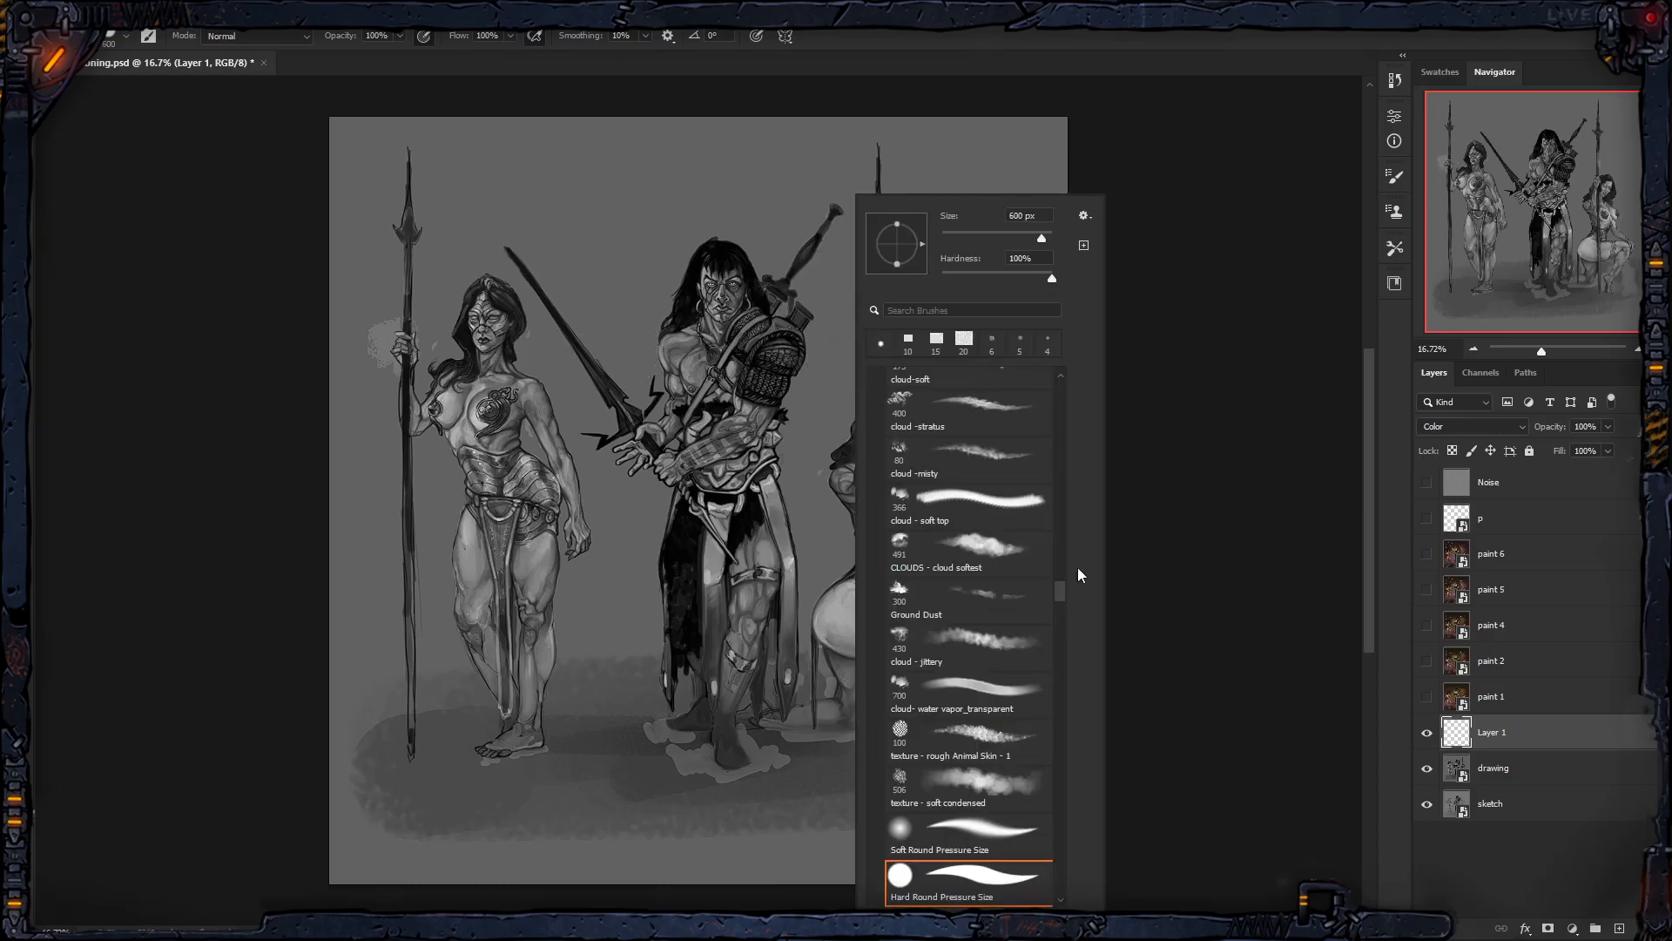
{"action": "left_click_drag", "start_coordinate": [1062, 589], "coordinate": [1059, 385]}
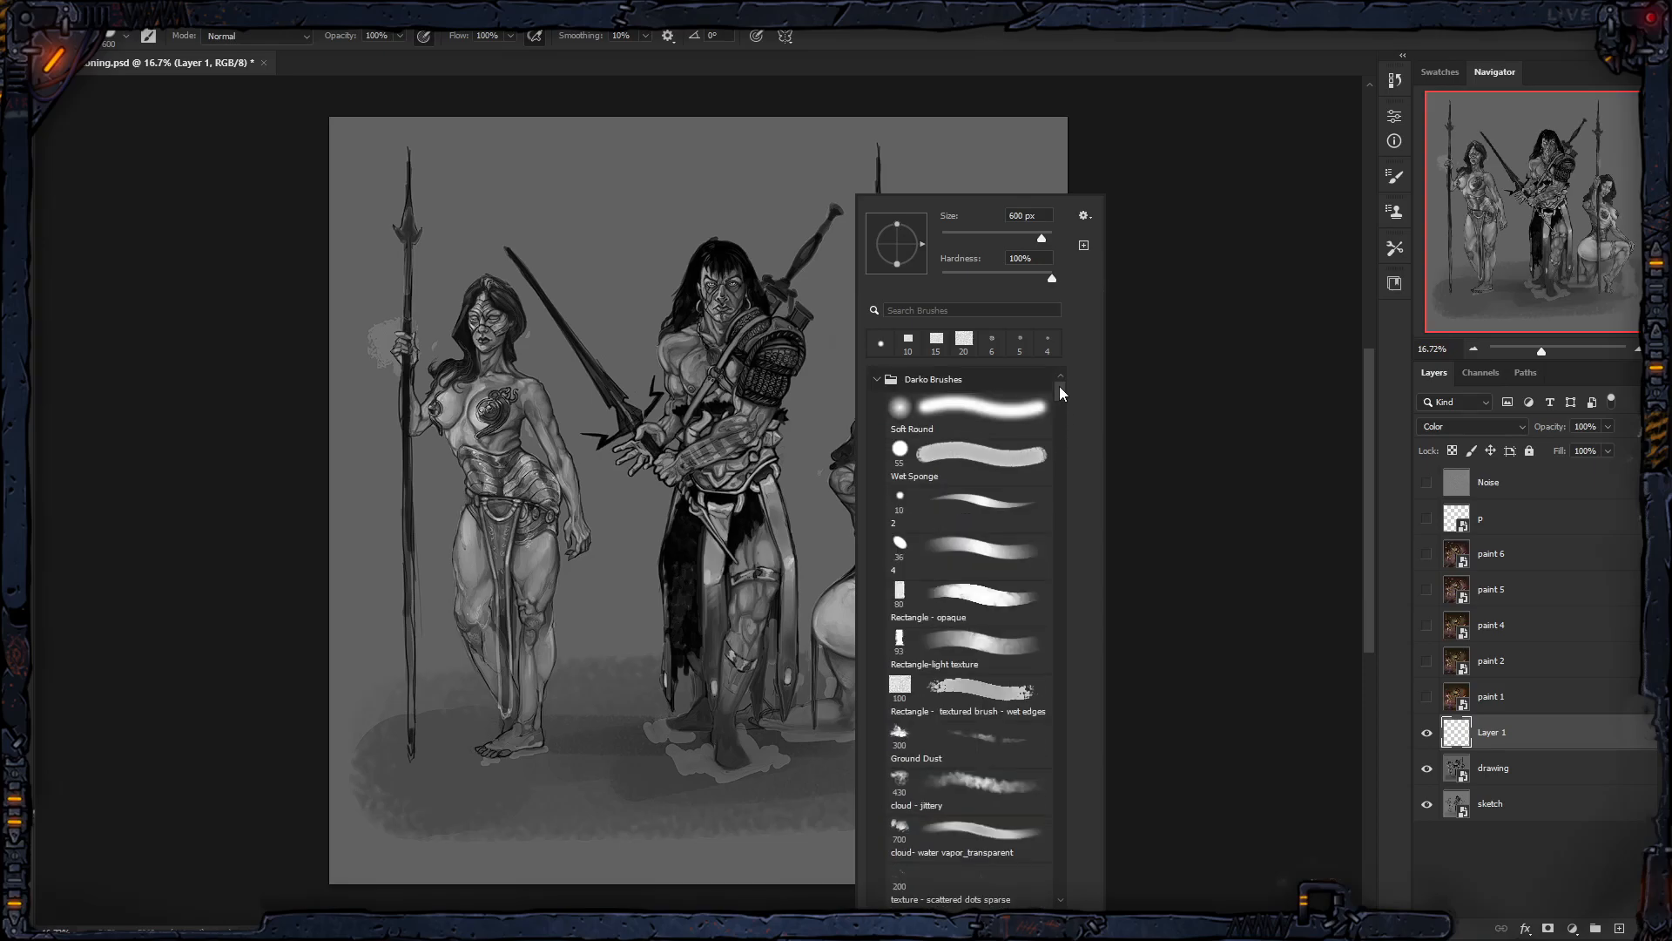
{"action": "left_click", "coordinate": [1022, 412]}
{"action": "left_click", "coordinate": [1094, 55]}
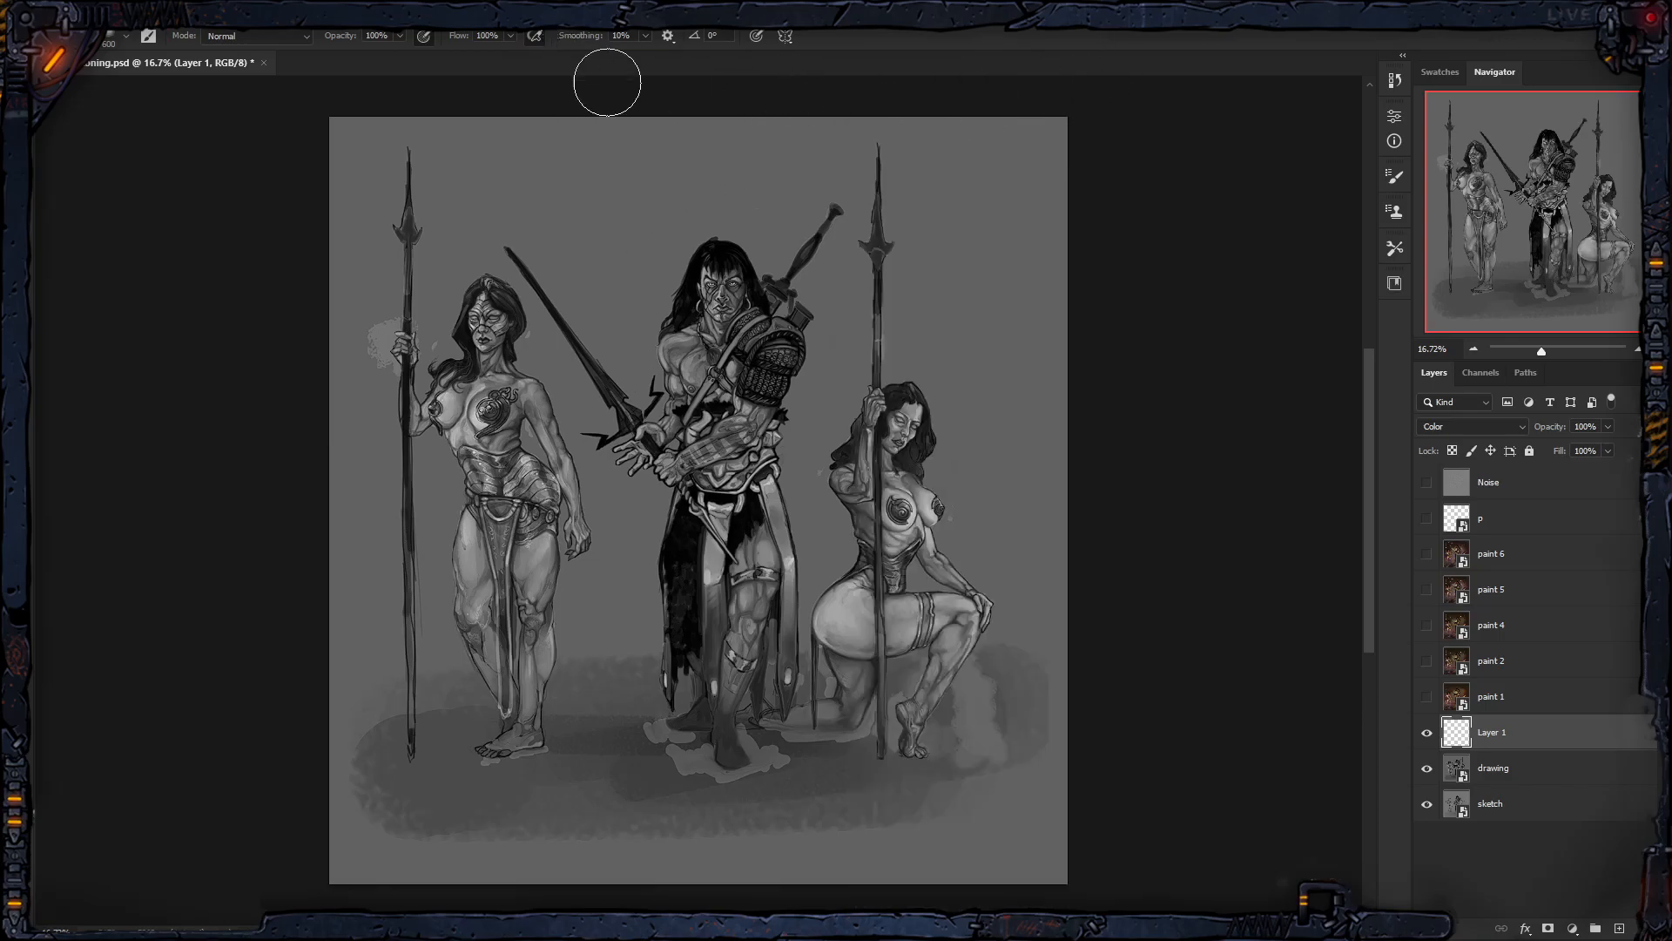
Step: Choose the dark orange #91410b as foreground colour and paint a large soft warm glow across the background behind the figures
{"action": "left_click", "coordinate": [536, 38]}
{"action": "left_click", "coordinate": [16, 640]}
{"action": "left_click", "coordinate": [1032, 429]}
{"action": "left_click", "coordinate": [1193, 324]}
{"action": "mouse_move", "coordinate": [612, 317]}
{"action": "left_mouse_down"}
{"action": "mouse_move", "coordinate": [614, 252]}
{"action": "mouse_move", "coordinate": [742, 474]}
{"action": "mouse_move", "coordinate": [913, 530]}
{"action": "mouse_move", "coordinate": [926, 736]}
{"action": "mouse_move", "coordinate": [567, 722]}
{"action": "mouse_move", "coordinate": [607, 743]}
{"action": "mouse_move", "coordinate": [932, 546]}
{"action": "mouse_move", "coordinate": [459, 578]}
{"action": "mouse_move", "coordinate": [780, 264]}
{"action": "mouse_move", "coordinate": [961, 388]}
{"action": "mouse_move", "coordinate": [755, 249]}
{"action": "mouse_move", "coordinate": [427, 274]}
{"action": "mouse_move", "coordinate": [548, 257]}
{"action": "mouse_move", "coordinate": [542, 461]}
{"action": "mouse_move", "coordinate": [774, 590]}
{"action": "mouse_move", "coordinate": [723, 299]}
{"action": "left_mouse_up"}
Step: Reduce the brush size and tint the central warrior's skin with the orange colour
{"action": "key", "text": "["}
{"action": "key", "text": "["}
{"action": "key", "text": "["}
{"action": "key", "text": "["}
{"action": "key", "text": "["}
{"action": "key", "text": "["}
{"action": "key", "text": "["}
{"action": "key", "text": "["}
{"action": "key", "text": "["}
{"action": "key", "text": "["}
{"action": "key", "text": "["}
{"action": "key", "text": "["}
{"action": "key", "text": "["}
{"action": "key", "text": "["}
{"action": "key", "text": "["}
{"action": "mouse_move", "coordinate": [694, 374]}
{"action": "left_mouse_down"}
{"action": "mouse_move", "coordinate": [673, 334]}
{"action": "mouse_move", "coordinate": [712, 393]}
{"action": "mouse_move", "coordinate": [656, 436]}
{"action": "mouse_move", "coordinate": [761, 410]}
{"action": "mouse_move", "coordinate": [729, 355]}
{"action": "left_mouse_up"}
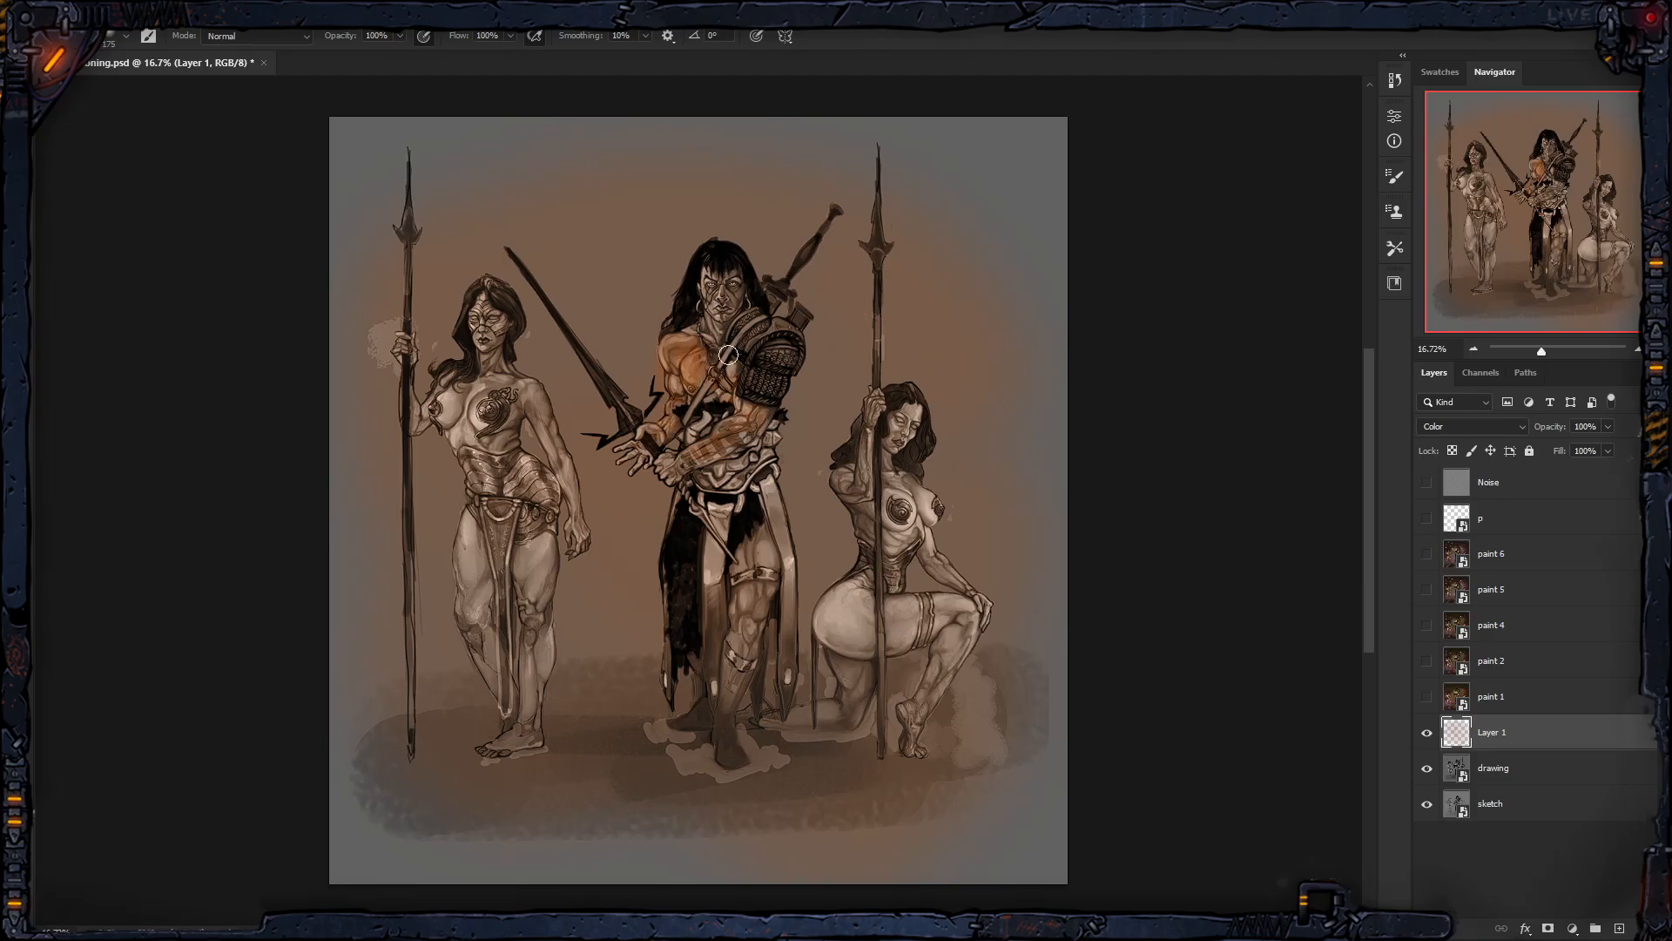
Step: Tint the kneeling woman's skin orange and begin tinting the standing woman's upper body, adjusting the brush size as needed
{"action": "mouse_move", "coordinate": [869, 476]}
{"action": "left_mouse_down"}
{"action": "mouse_move", "coordinate": [863, 518]}
{"action": "mouse_move", "coordinate": [897, 527]}
{"action": "mouse_move", "coordinate": [914, 500]}
{"action": "mouse_move", "coordinate": [904, 555]}
{"action": "left_mouse_up"}
{"action": "key", "text": "bracketleft"}
{"action": "key", "text": "bracketleft"}
{"action": "key", "text": "bracketleft"}
{"action": "key", "text": "bracketleft"}
{"action": "key", "text": "bracketleft"}
{"action": "key", "text": "bracketright"}
{"action": "key", "text": "bracketright"}
{"action": "key", "text": "bracketright"}
{"action": "mouse_move", "coordinate": [883, 628]}
{"action": "left_mouse_down"}
{"action": "mouse_move", "coordinate": [850, 584]}
{"action": "mouse_move", "coordinate": [824, 631]}
{"action": "mouse_move", "coordinate": [864, 622]}
{"action": "left_mouse_up"}
{"action": "key", "text": "bracketleft"}
{"action": "key", "text": "bracketleft"}
{"action": "left_click_drag", "start_coordinate": [464, 430], "coordinate": [459, 407]}
Step: Choose a yellower orange and tint the standing woman's skin and the warrior's leg with it
{"action": "left_click", "coordinate": [14, 649]}
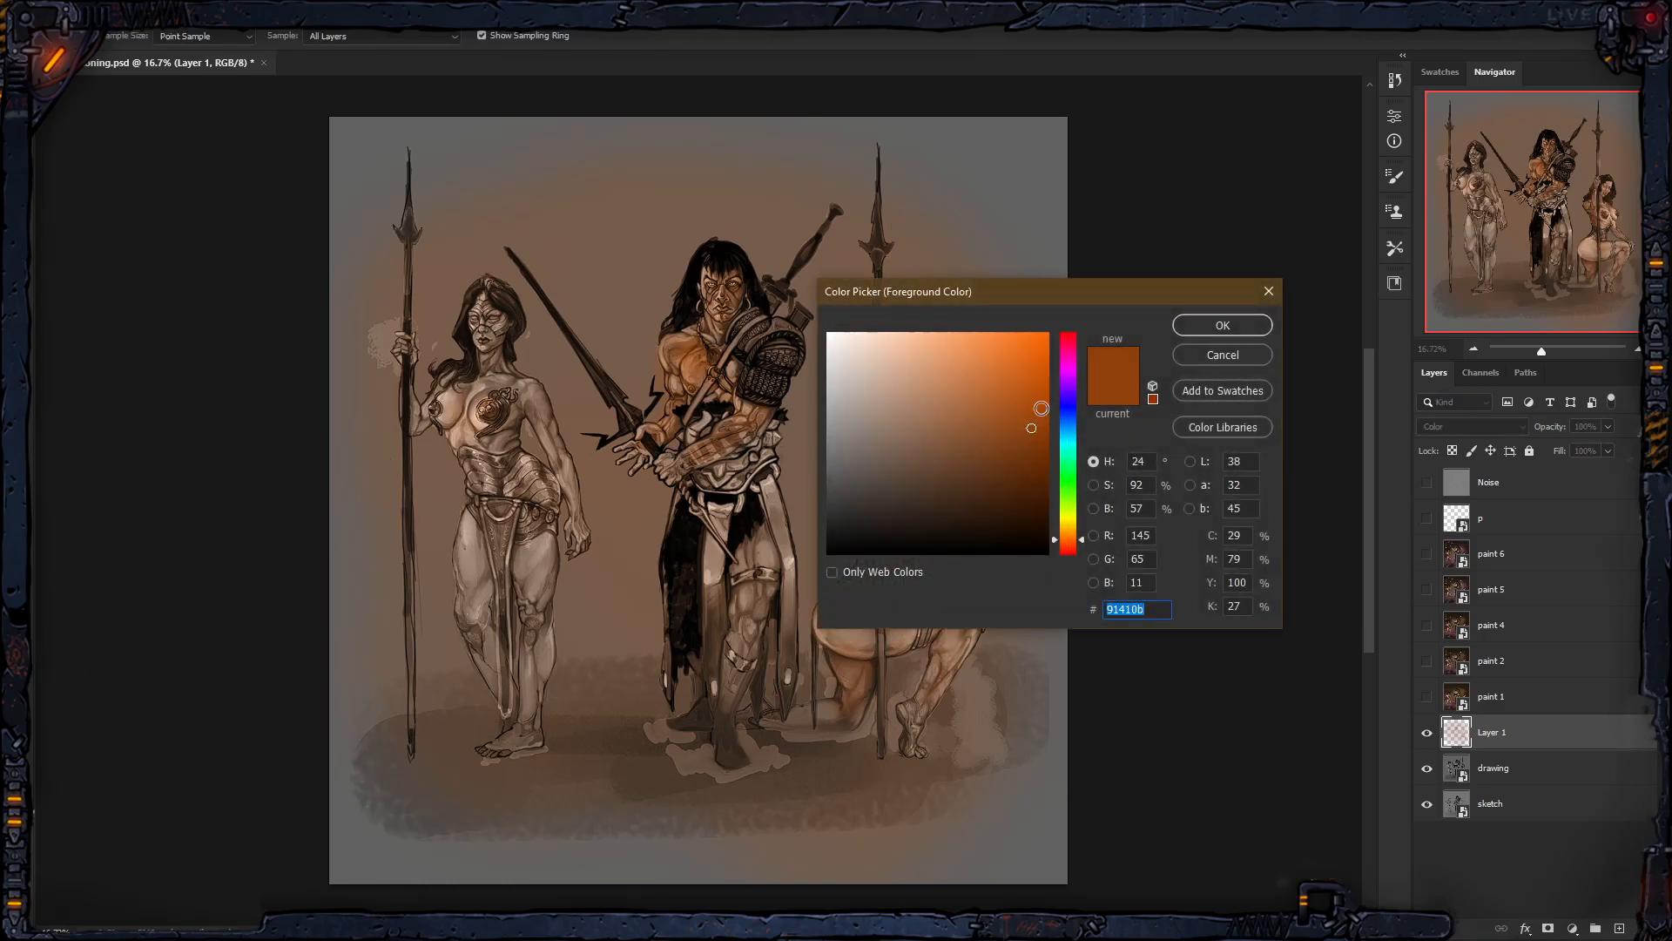
{"action": "left_click", "coordinate": [1005, 400]}
{"action": "left_click", "coordinate": [1069, 535]}
{"action": "left_click", "coordinate": [1208, 327]}
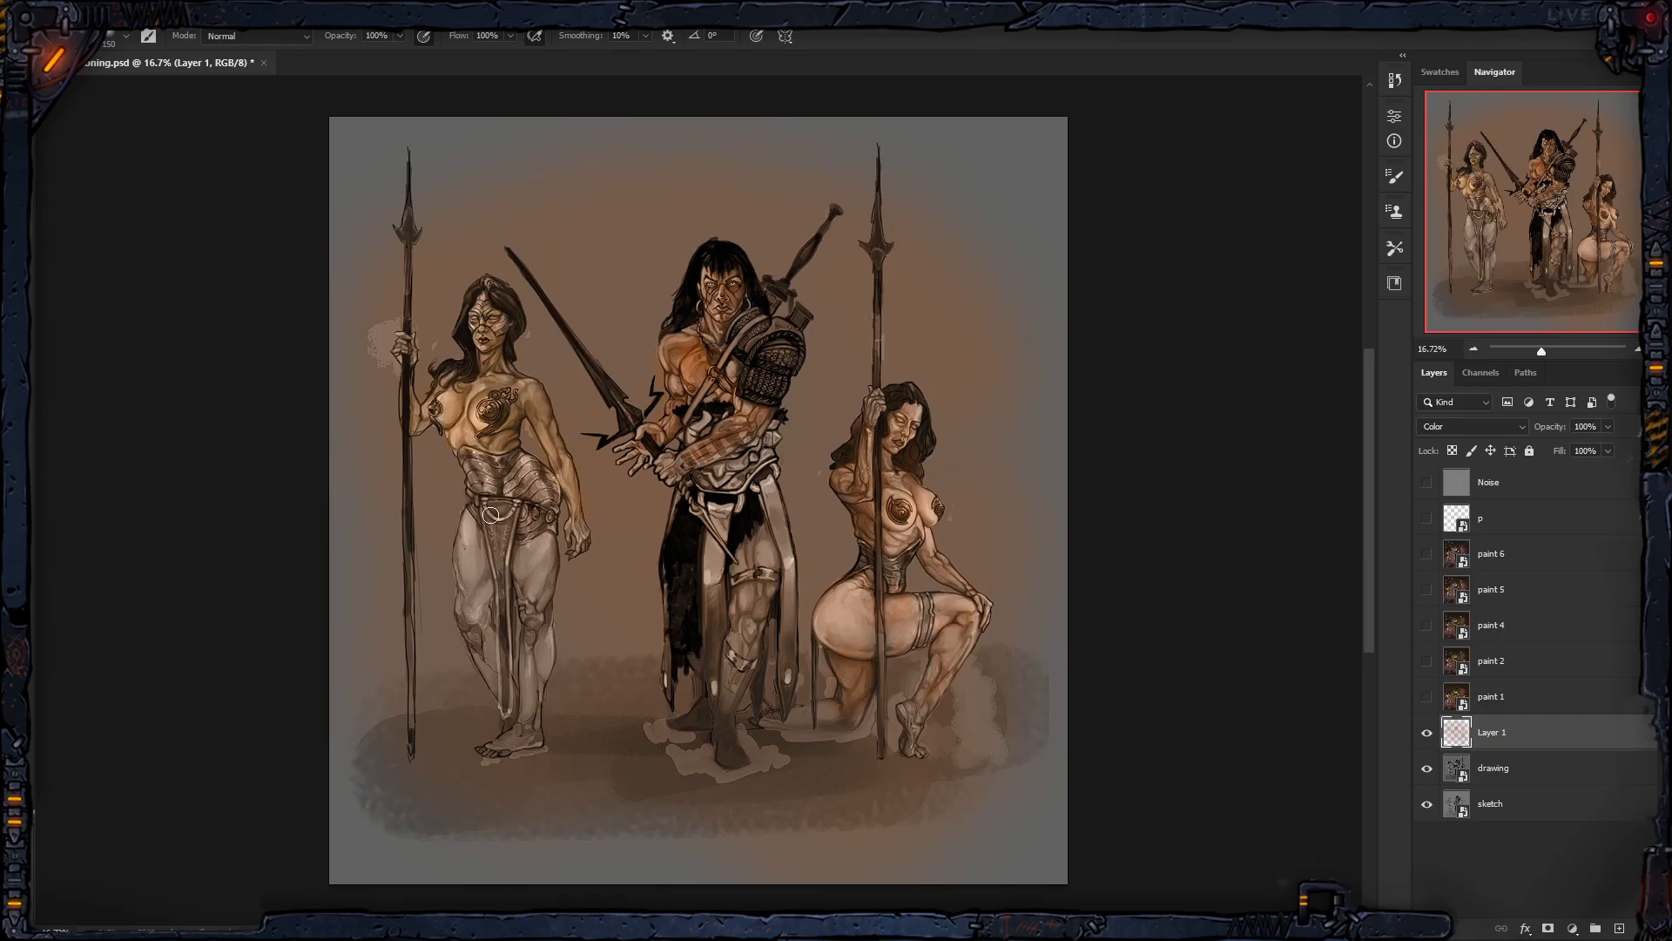
{"action": "mouse_move", "coordinate": [494, 590]}
{"action": "left_mouse_down"}
{"action": "mouse_move", "coordinate": [510, 681]}
{"action": "mouse_move", "coordinate": [536, 548]}
{"action": "left_mouse_up"}
{"action": "mouse_move", "coordinate": [749, 610]}
{"action": "left_mouse_down"}
{"action": "mouse_move", "coordinate": [748, 651]}
{"action": "mouse_move", "coordinate": [699, 677]}
{"action": "left_mouse_up"}
Step: Choose the dark green #3c6a0a and colour the standing woman's corset with a resized brush
{"action": "key", "text": "n"}
{"action": "left_click", "coordinate": [1068, 500]}
{"action": "mouse_move", "coordinate": [1023, 422]}
{"action": "left_mouse_down"}
{"action": "mouse_move", "coordinate": [1042, 402]}
{"action": "mouse_move", "coordinate": [1028, 461]}
{"action": "left_mouse_up"}
{"action": "left_click", "coordinate": [1195, 330]}
{"action": "key", "text": "bracketleft"}
{"action": "key", "text": "bracketleft"}
{"action": "key", "text": "bracketright"}
{"action": "key", "text": "bracketright"}
{"action": "key", "text": "bracketright"}
{"action": "mouse_move", "coordinate": [487, 468]}
{"action": "left_mouse_down"}
{"action": "mouse_move", "coordinate": [464, 451]}
{"action": "mouse_move", "coordinate": [513, 488]}
{"action": "mouse_move", "coordinate": [541, 470]}
{"action": "mouse_move", "coordinate": [533, 531]}
{"action": "mouse_move", "coordinate": [546, 521]}
{"action": "left_mouse_up"}
Step: Paint the same green on the standing woman's mask and ornaments, the warrior's waist armour, and the kneeling woman's corset and thigh bands
{"action": "key", "text": "bracketleft"}
{"action": "key", "text": "bracketleft"}
{"action": "left_click_drag", "start_coordinate": [436, 410], "coordinate": [441, 424]}
{"action": "key", "text": "bracketright"}
{"action": "mouse_move", "coordinate": [741, 485]}
{"action": "left_mouse_down"}
{"action": "mouse_move", "coordinate": [709, 479]}
{"action": "mouse_move", "coordinate": [750, 464]}
{"action": "mouse_move", "coordinate": [706, 429]}
{"action": "mouse_move", "coordinate": [763, 444]}
{"action": "left_mouse_up"}
{"action": "key", "text": "bracketleft"}
{"action": "key", "text": "bracketleft"}
Step: Choose the dark brown #311407 and colour the warrior's shoulder armour with a slightly larger brush
{"action": "left_click", "coordinate": [15, 615]}
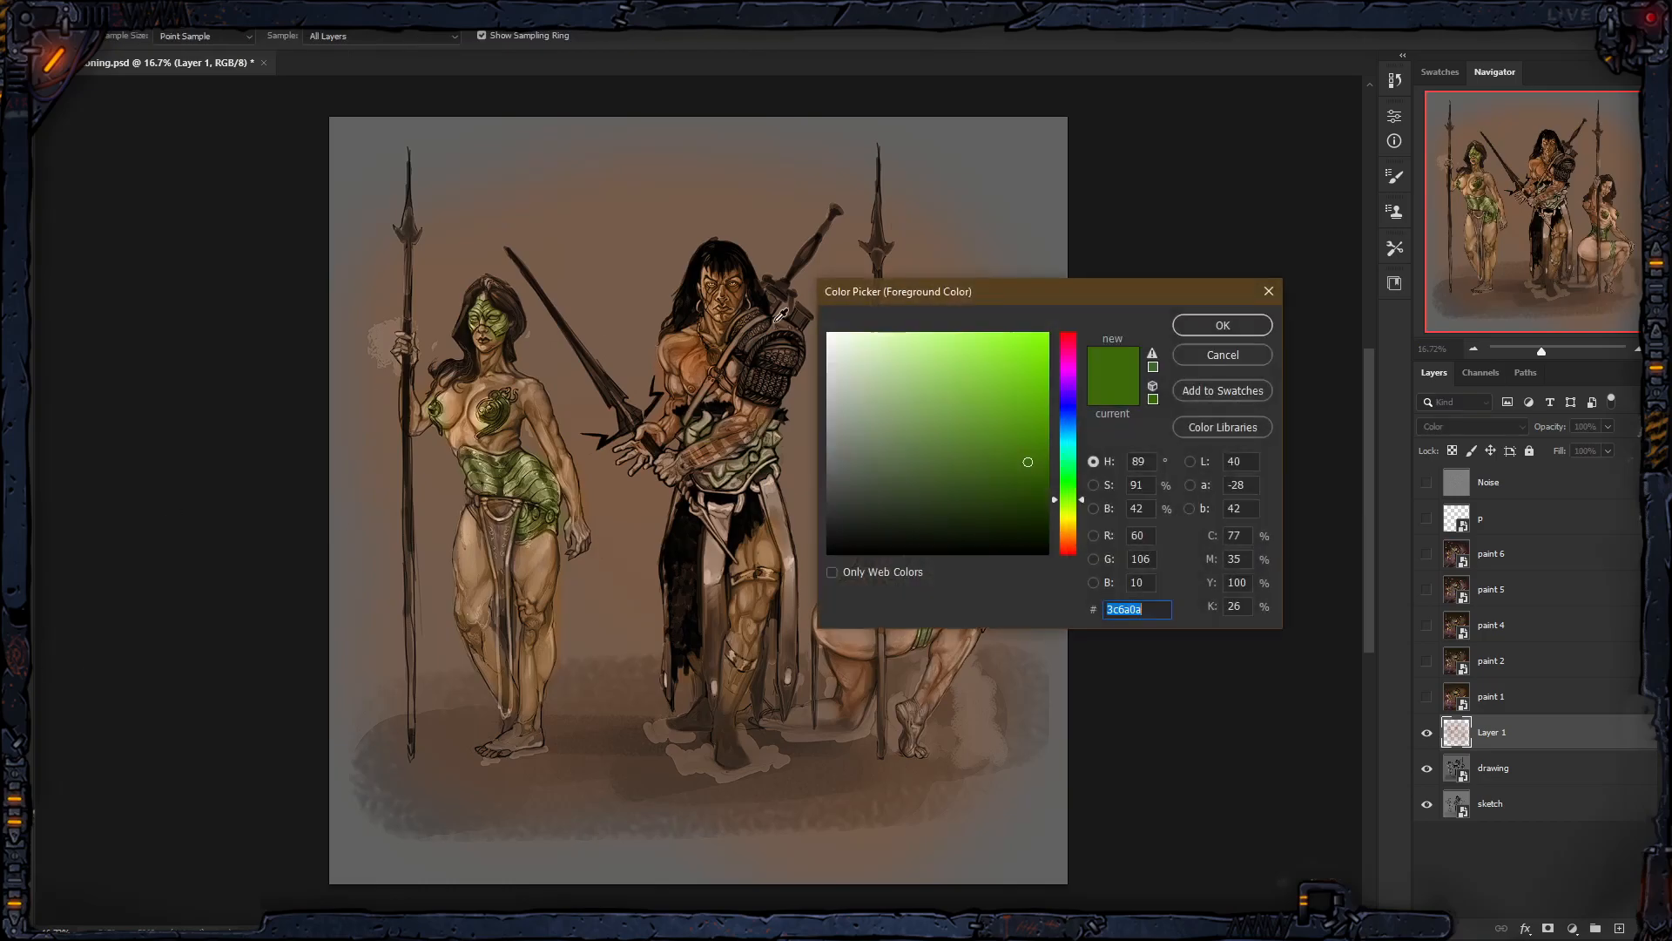
{"action": "left_click", "coordinate": [1064, 543]}
{"action": "left_click_drag", "start_coordinate": [1023, 509], "coordinate": [1017, 512]}
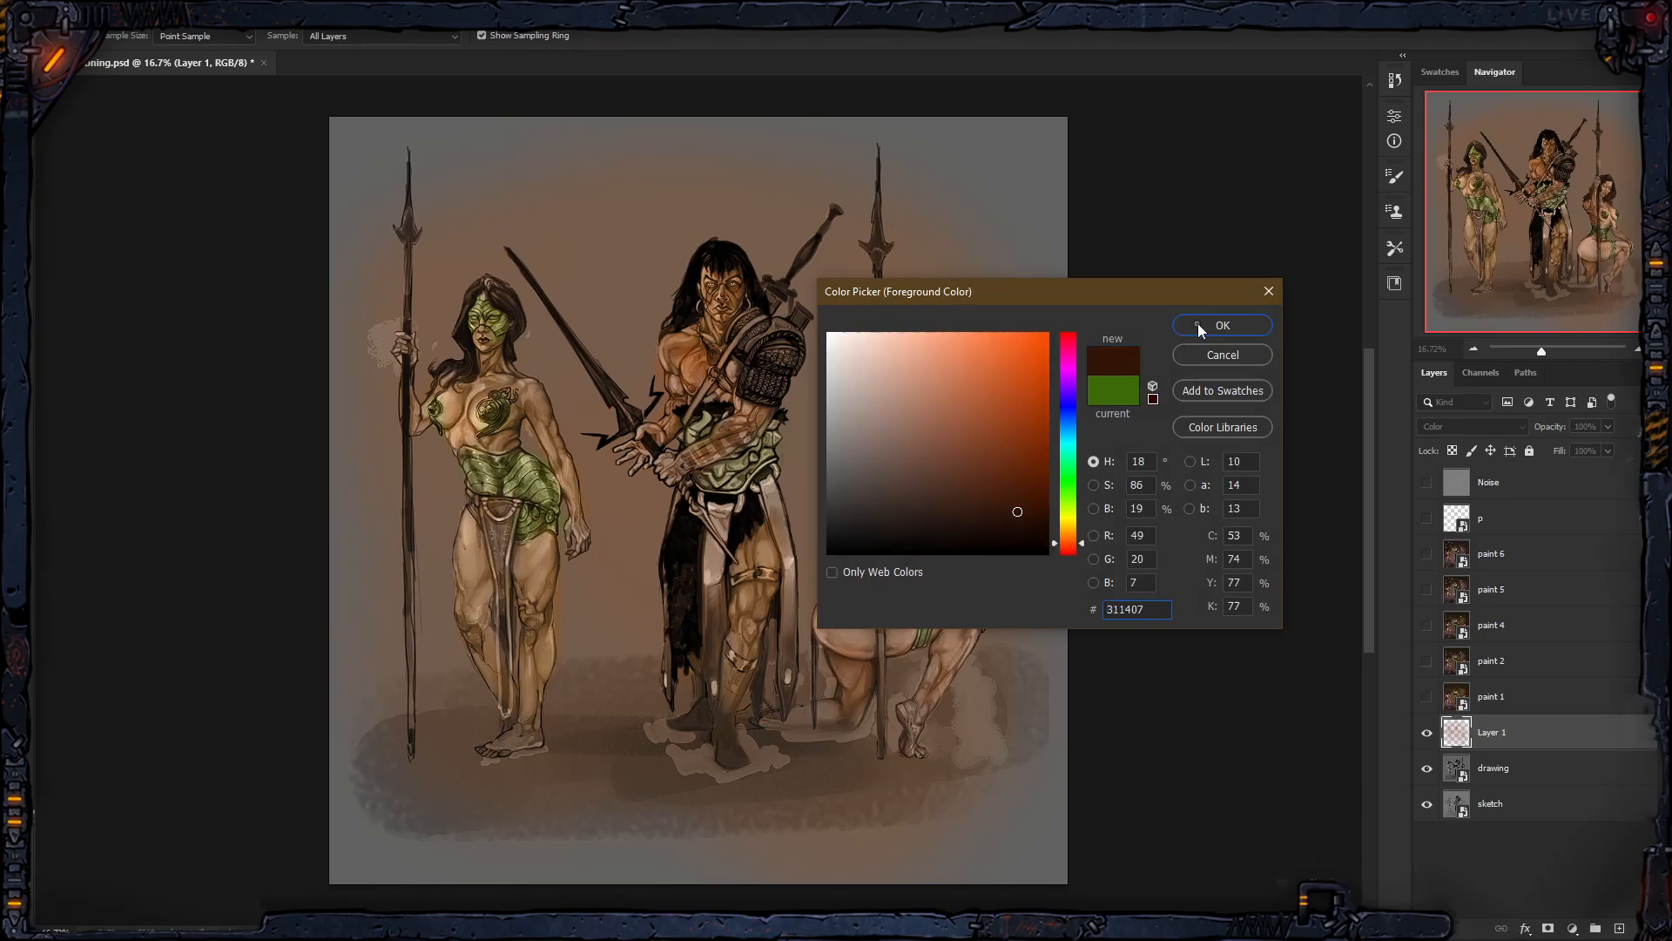
{"action": "left_click", "coordinate": [1199, 325]}
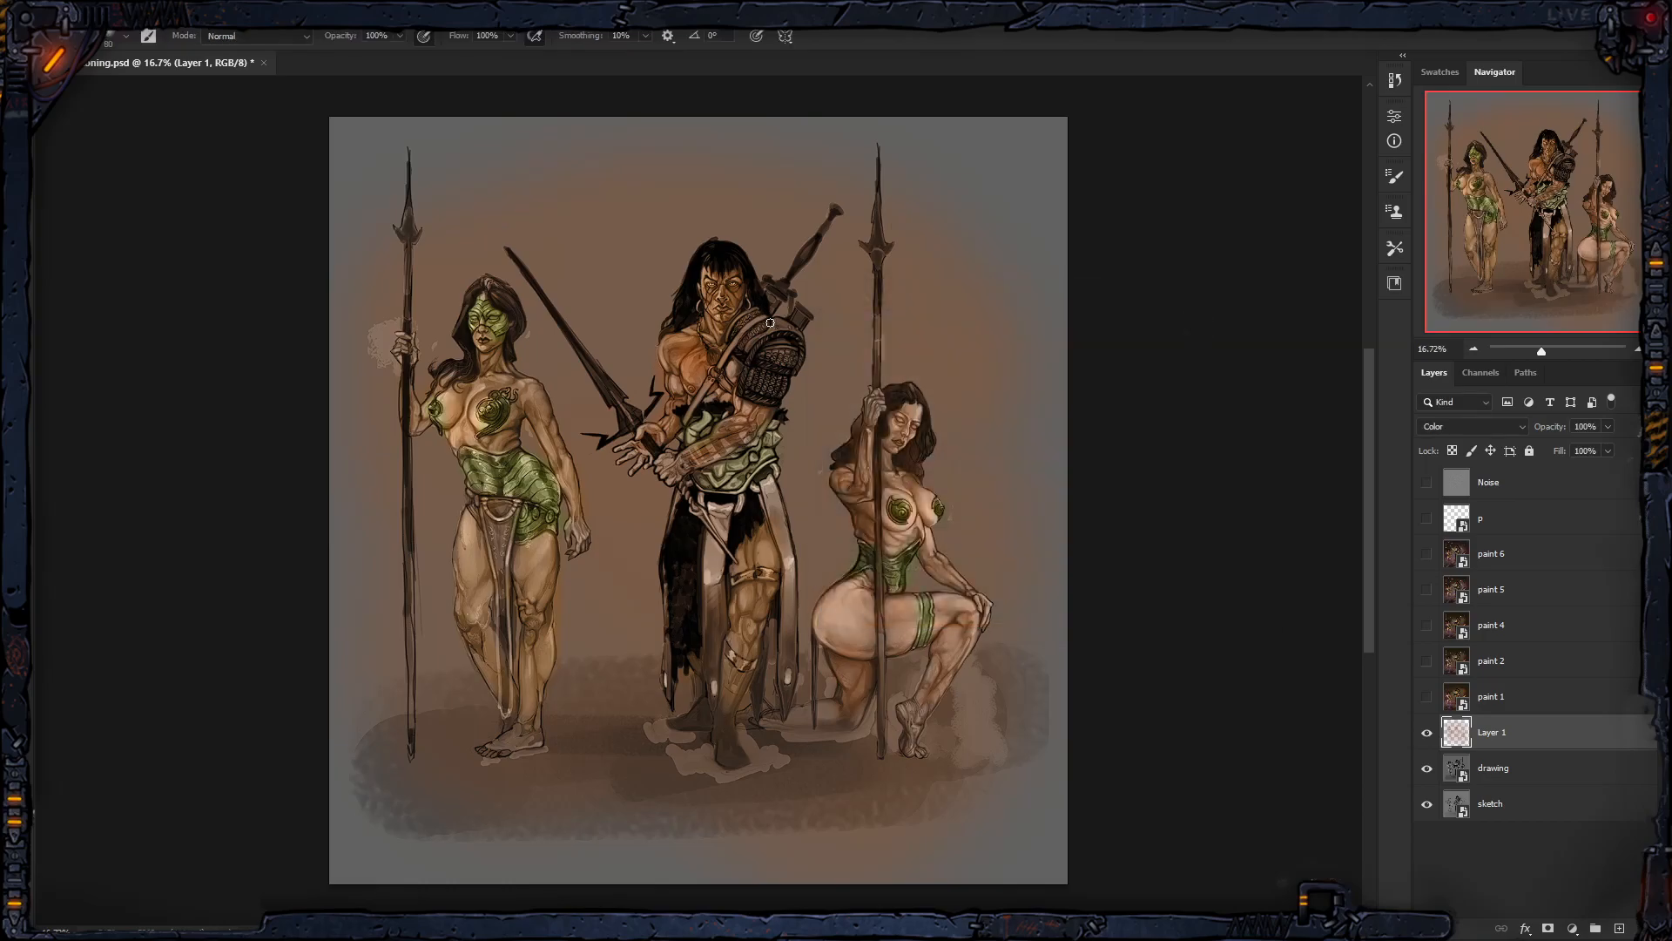
{"action": "key", "text": "bracketright"}
{"action": "key", "text": "bracketright"}
{"action": "key", "text": "bracketright"}
{"action": "mouse_move", "coordinate": [782, 329]}
{"action": "left_mouse_down"}
{"action": "mouse_move", "coordinate": [752, 363]}
{"action": "mouse_move", "coordinate": [786, 365]}
{"action": "left_mouse_up"}
Step: Enlarge the brush and tint the warrior's boots, the ground and the lower background brown
{"action": "key", "text": "bracketright"}
{"action": "key", "text": "bracketright"}
{"action": "key", "text": "bracketleft"}
{"action": "key", "text": "bracketleft"}
{"action": "key", "text": "bracketright"}
{"action": "key", "text": "bracketright"}
{"action": "key", "text": "bracketright"}
{"action": "key", "text": "bracketright"}
{"action": "key", "text": "bracketright"}
{"action": "key", "text": "bracketright"}
{"action": "key", "text": "bracketright"}
{"action": "key", "text": "bracketright"}
{"action": "key", "text": "bracketright"}
{"action": "key", "text": "bracketright"}
{"action": "key", "text": "bracketright"}
{"action": "key", "text": "bracketright"}
{"action": "key", "text": "bracketright"}
{"action": "key", "text": "bracketright"}
{"action": "key", "text": "bracketright"}
{"action": "key", "text": "bracketright"}
{"action": "key", "text": "bracketright"}
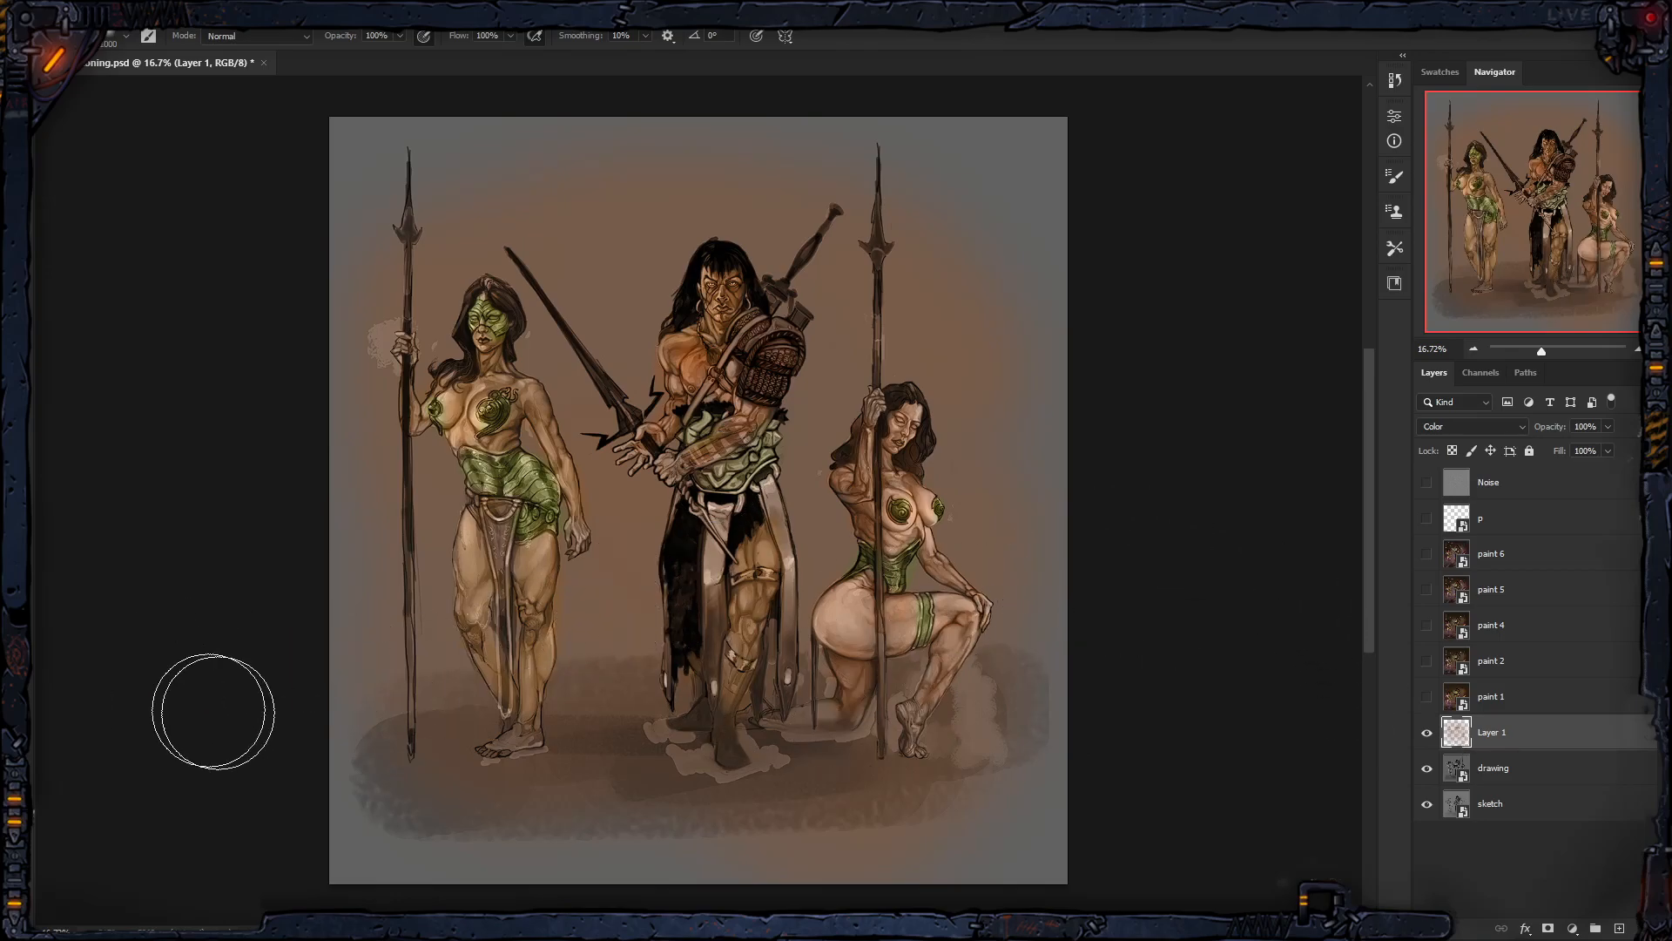
{"action": "key", "text": "bracketleft"}
{"action": "key", "text": "bracketleft"}
{"action": "key", "text": "bracketleft"}
{"action": "key", "text": "bracketleft"}
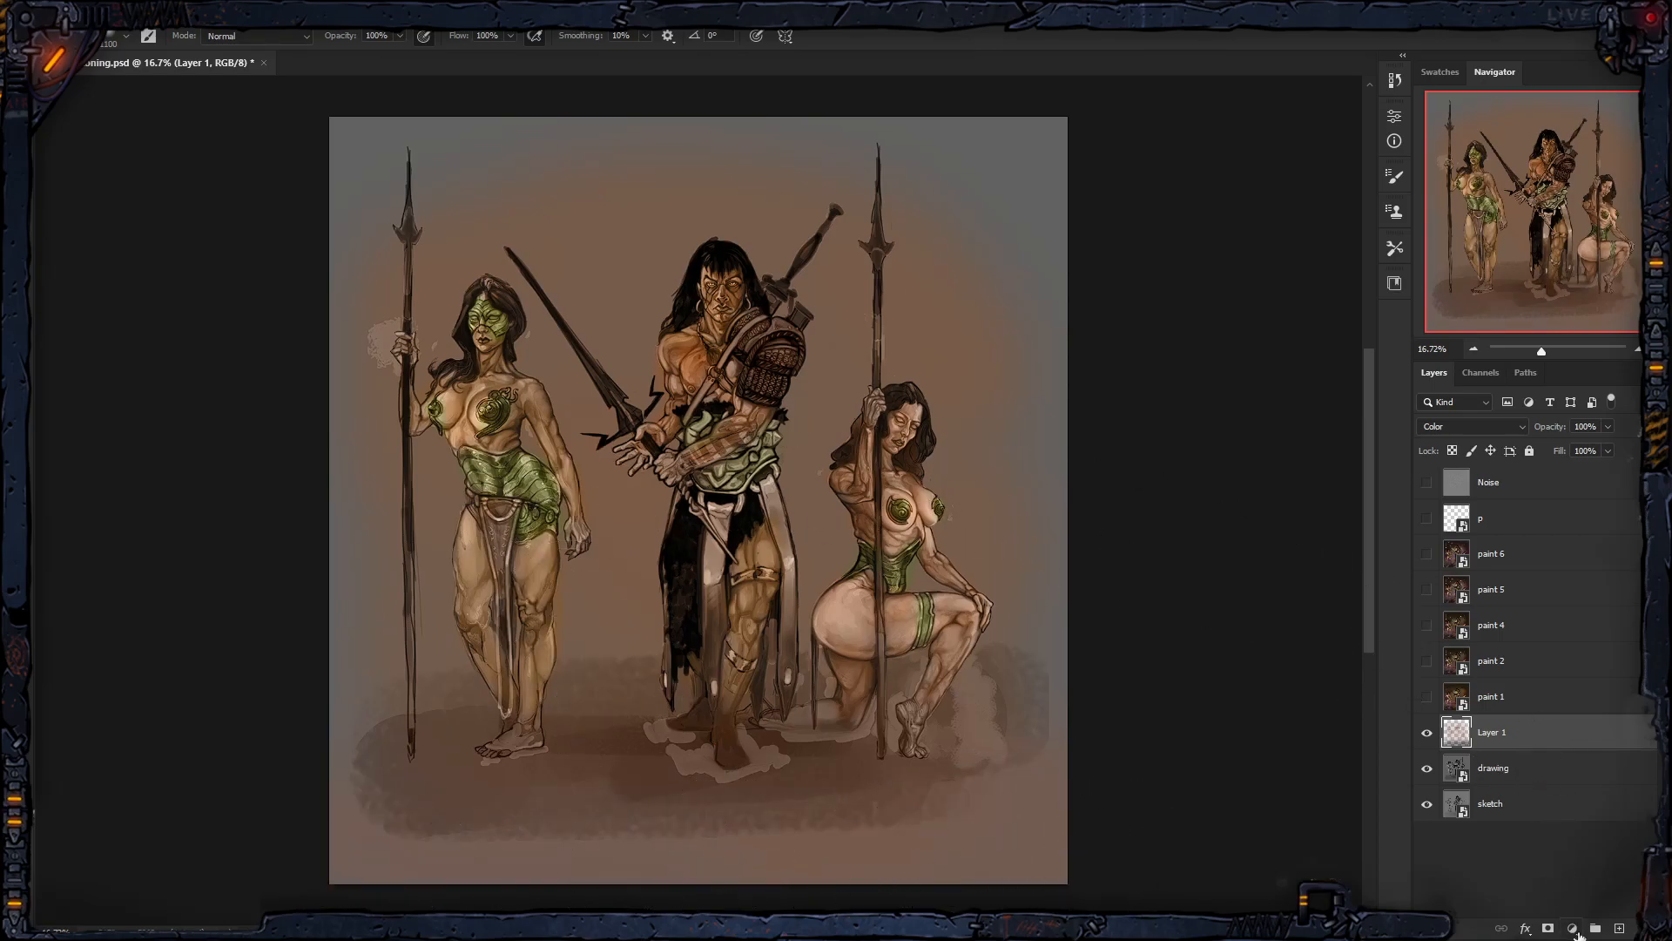
{"action": "left_click", "coordinate": [1573, 928]}
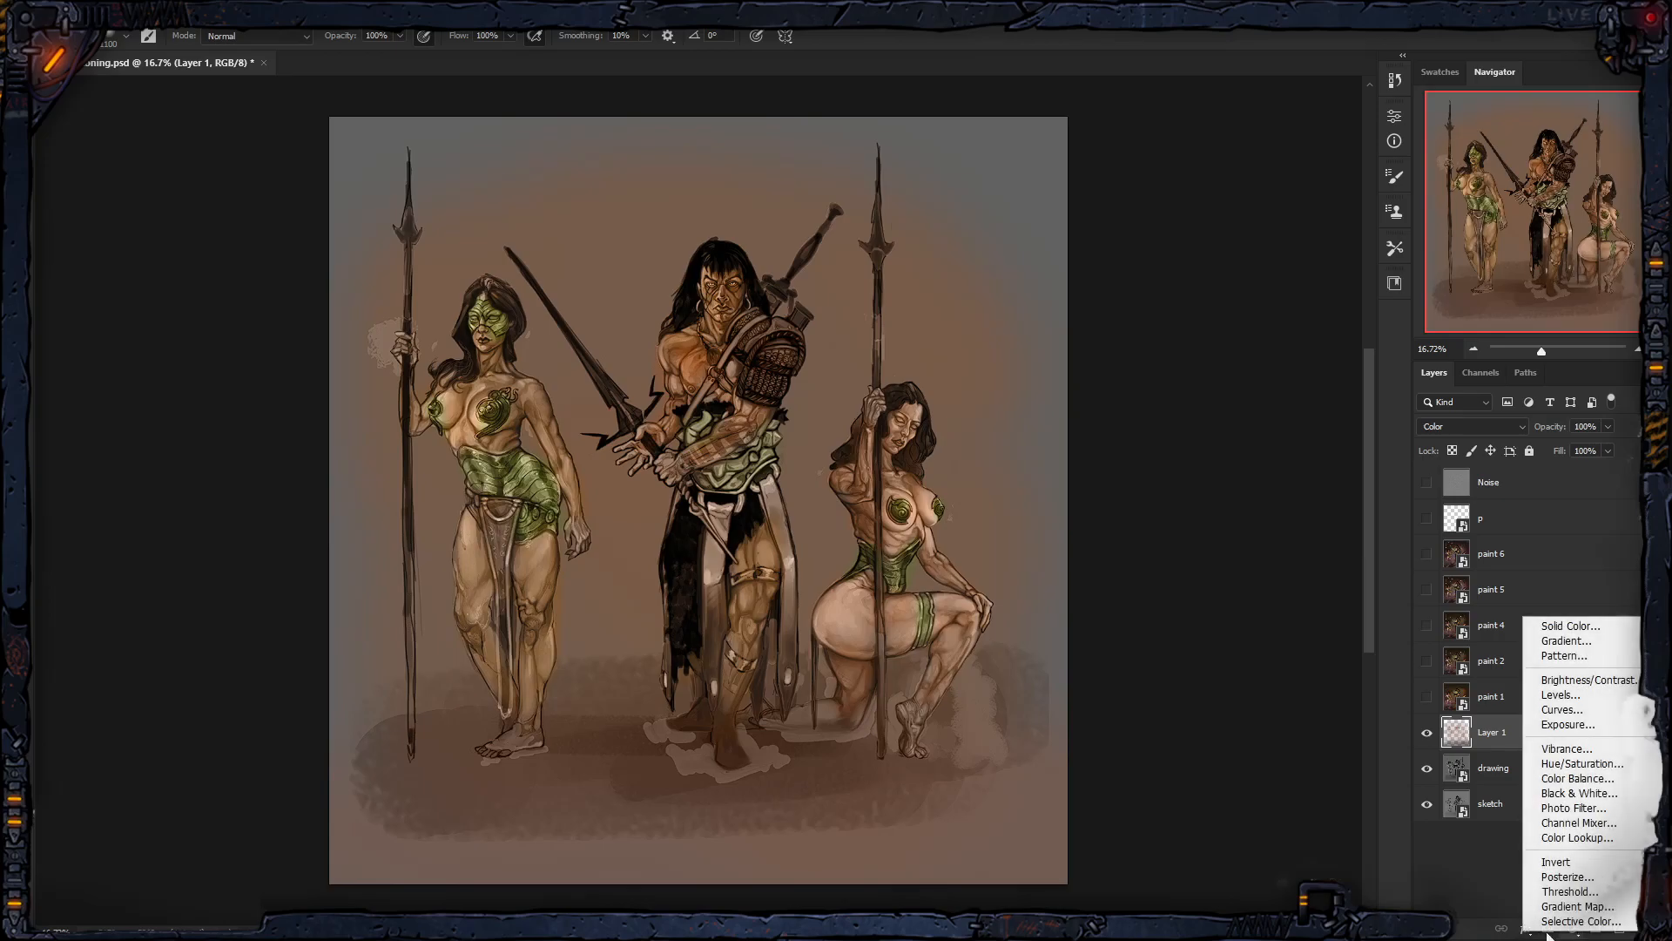
{"action": "left_click", "coordinate": [1563, 930]}
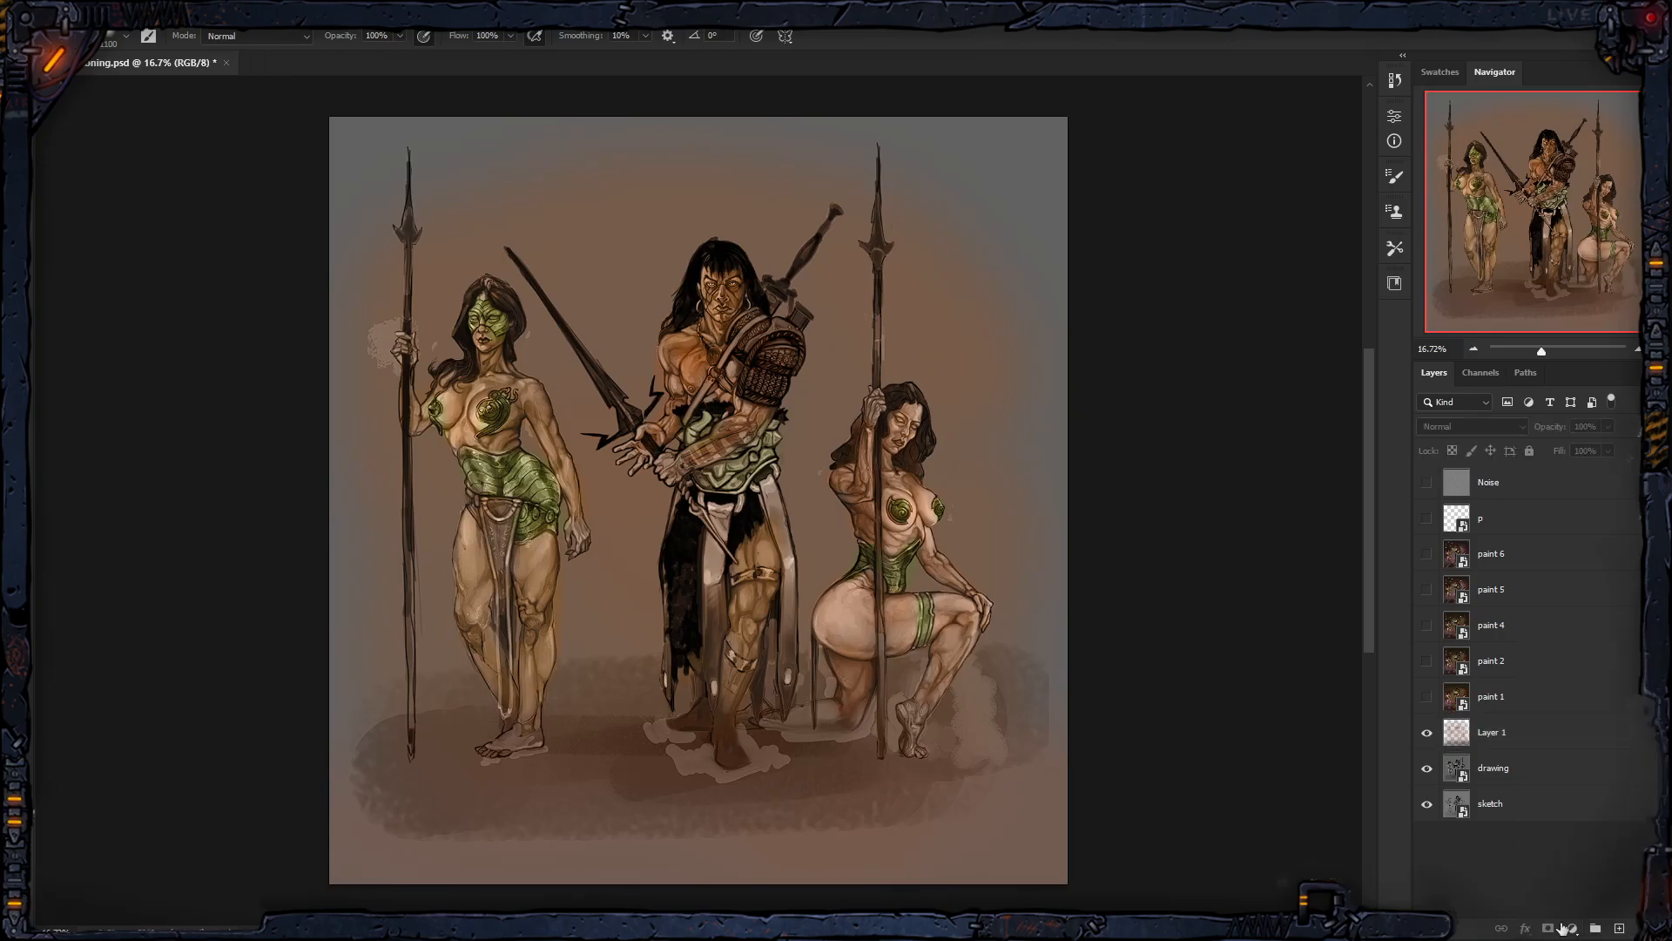
{"action": "left_click", "coordinate": [1485, 738]}
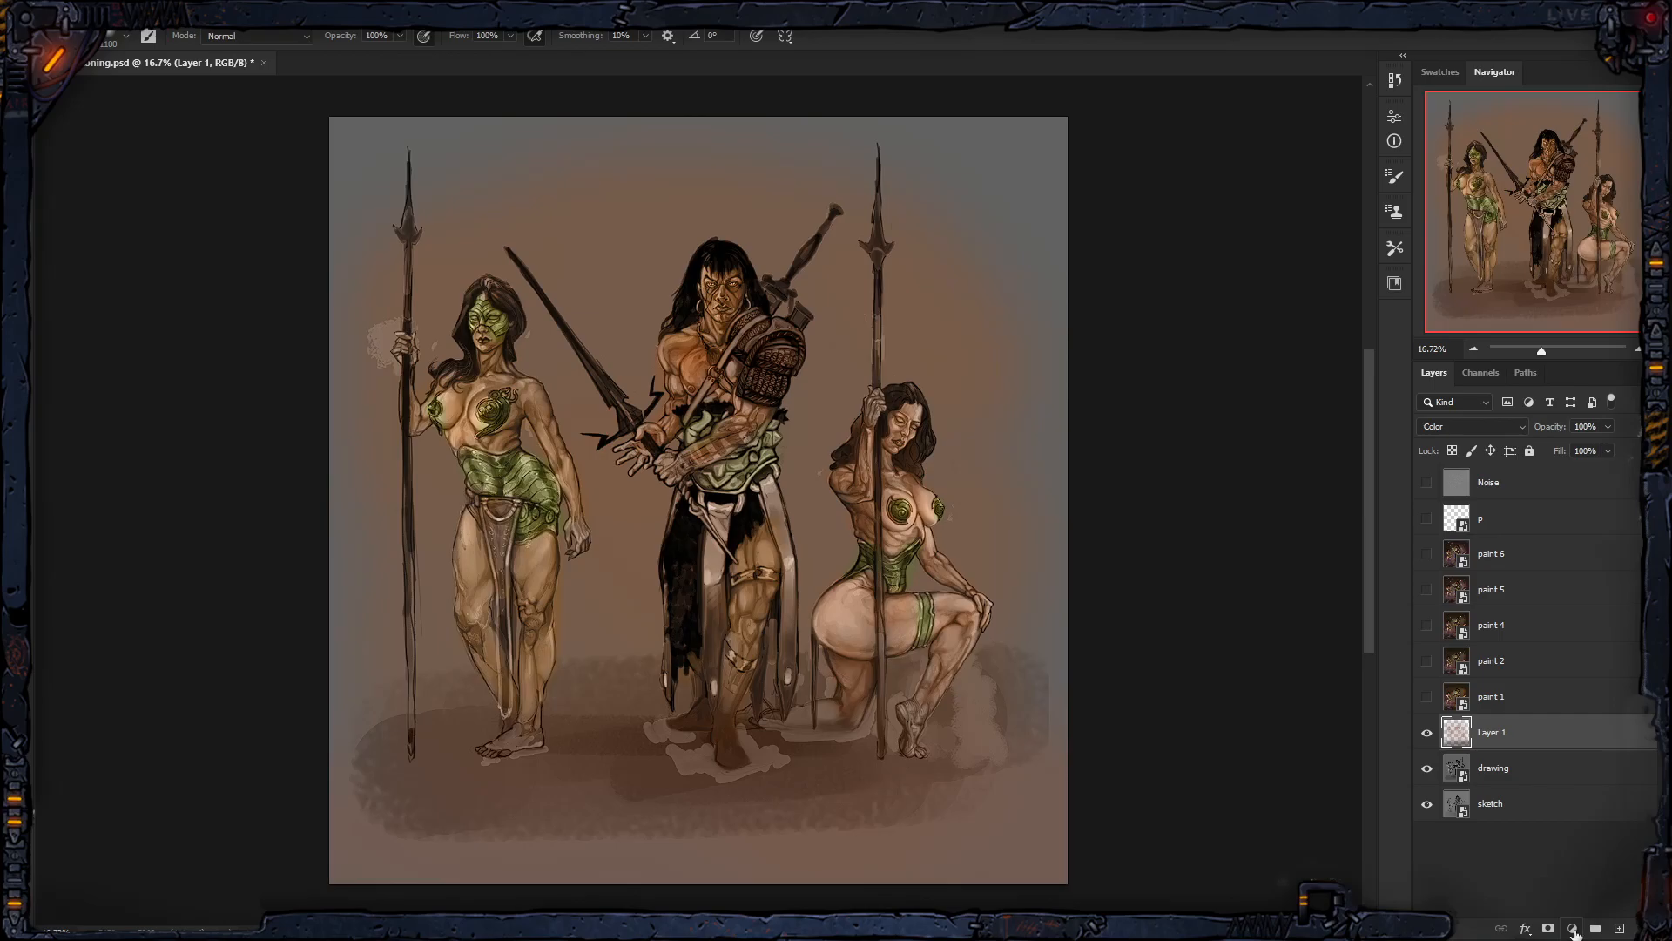
Step: Add a Color Balance adjustment layer above the colour layer and shift its midtones towards red, with magenta-green -9 and yellow-blue +22
{"action": "left_click", "coordinate": [1573, 929]}
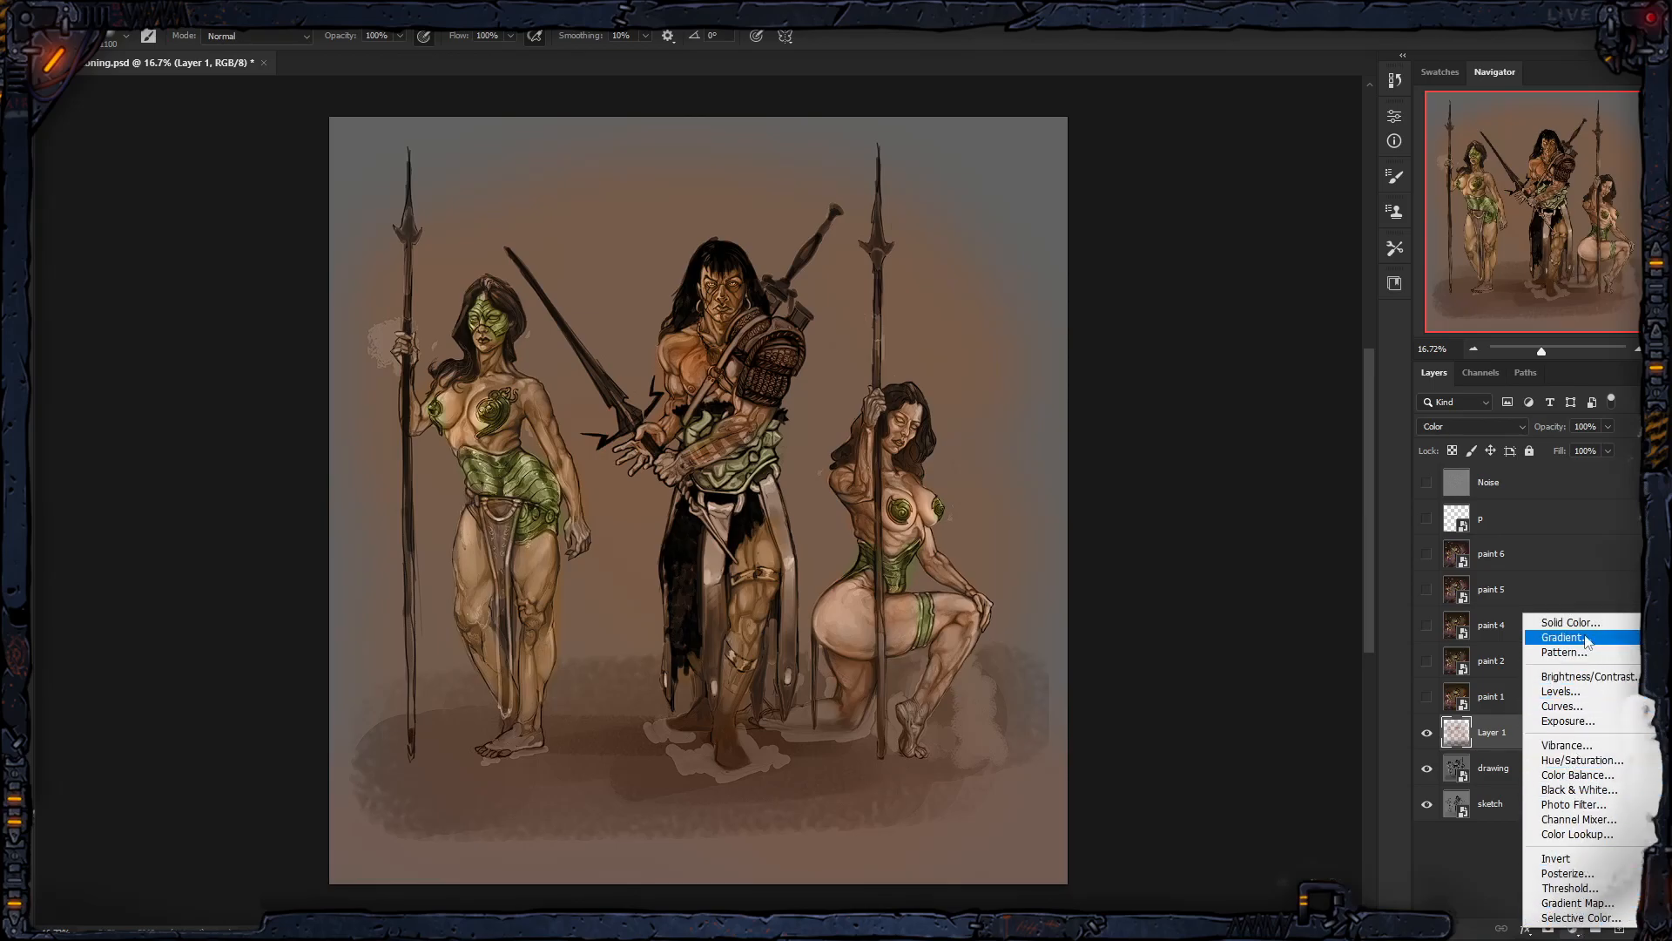
{"action": "left_click", "coordinate": [1568, 778]}
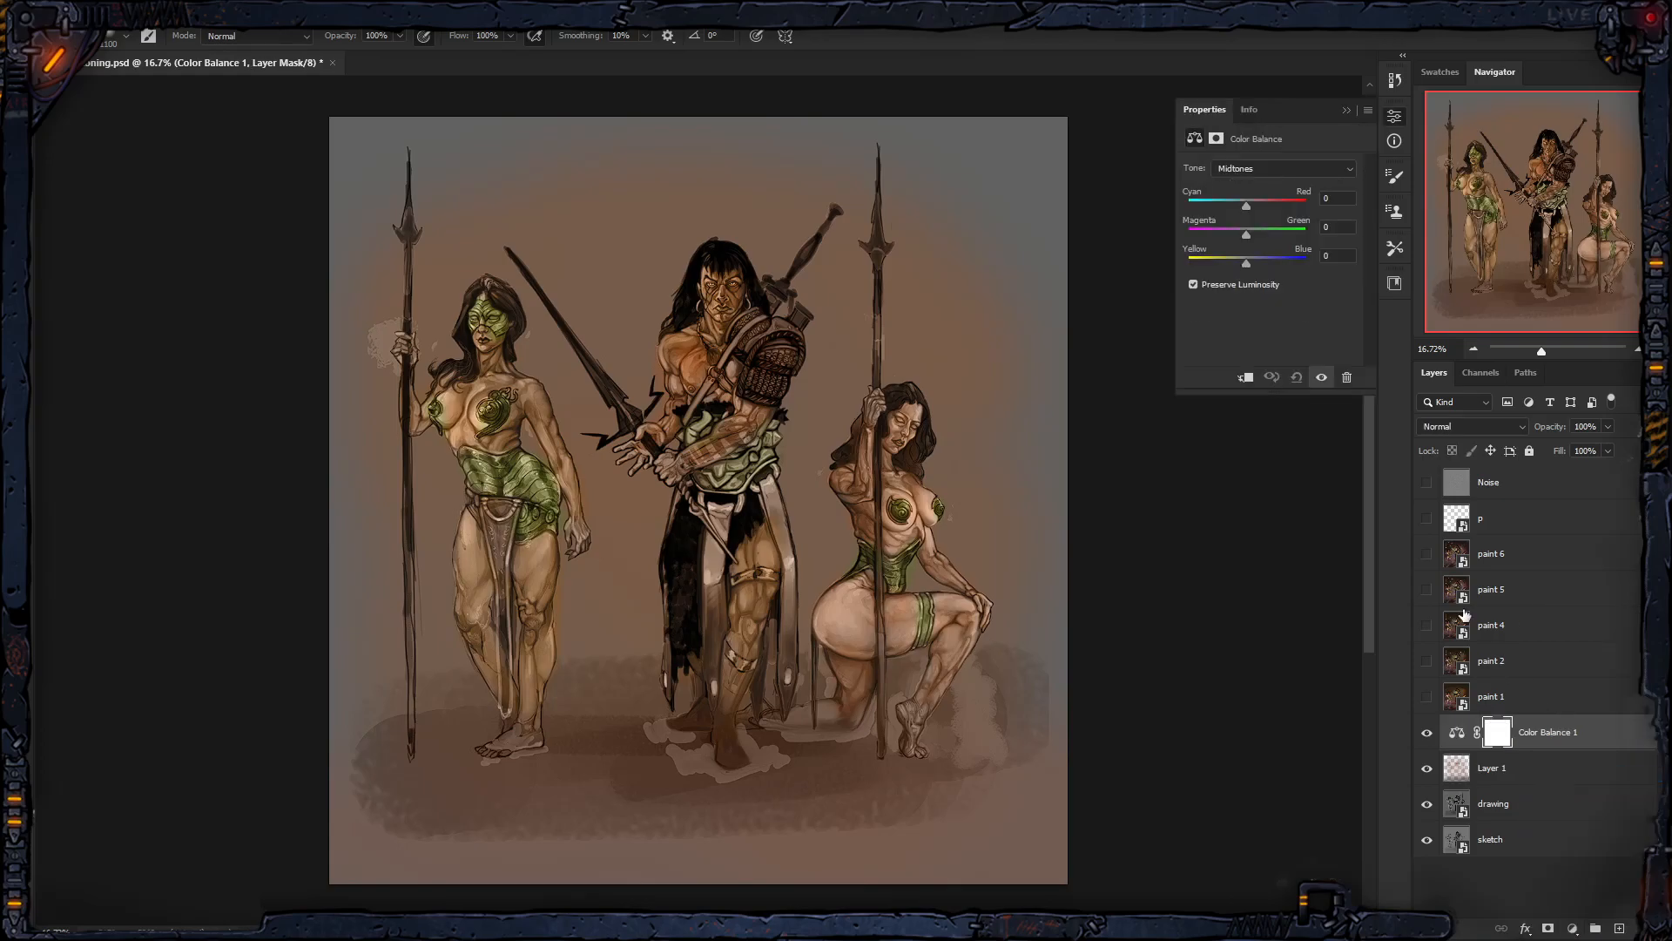
{"action": "left_click_drag", "start_coordinate": [1245, 206], "coordinate": [1271, 205]}
Step: Set the Color Balance layer's yellow-blue value to -31 for the highlights and +6 for the shadows
{"action": "left_click", "coordinate": [1297, 169]}
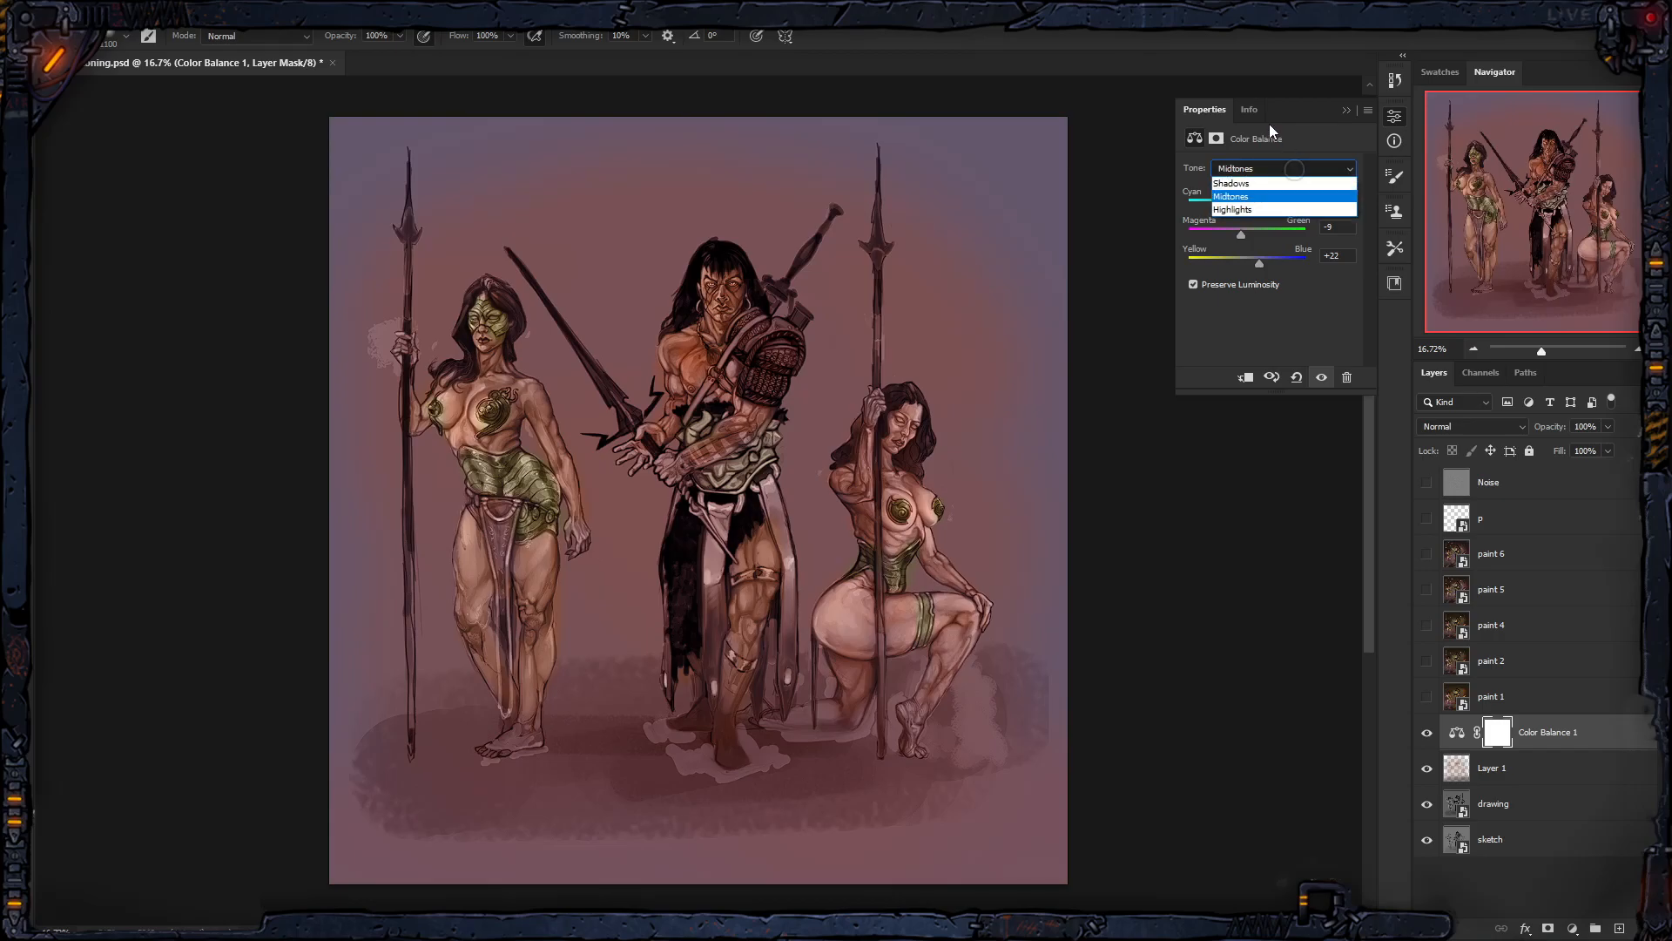
{"action": "left_click", "coordinate": [1251, 210]}
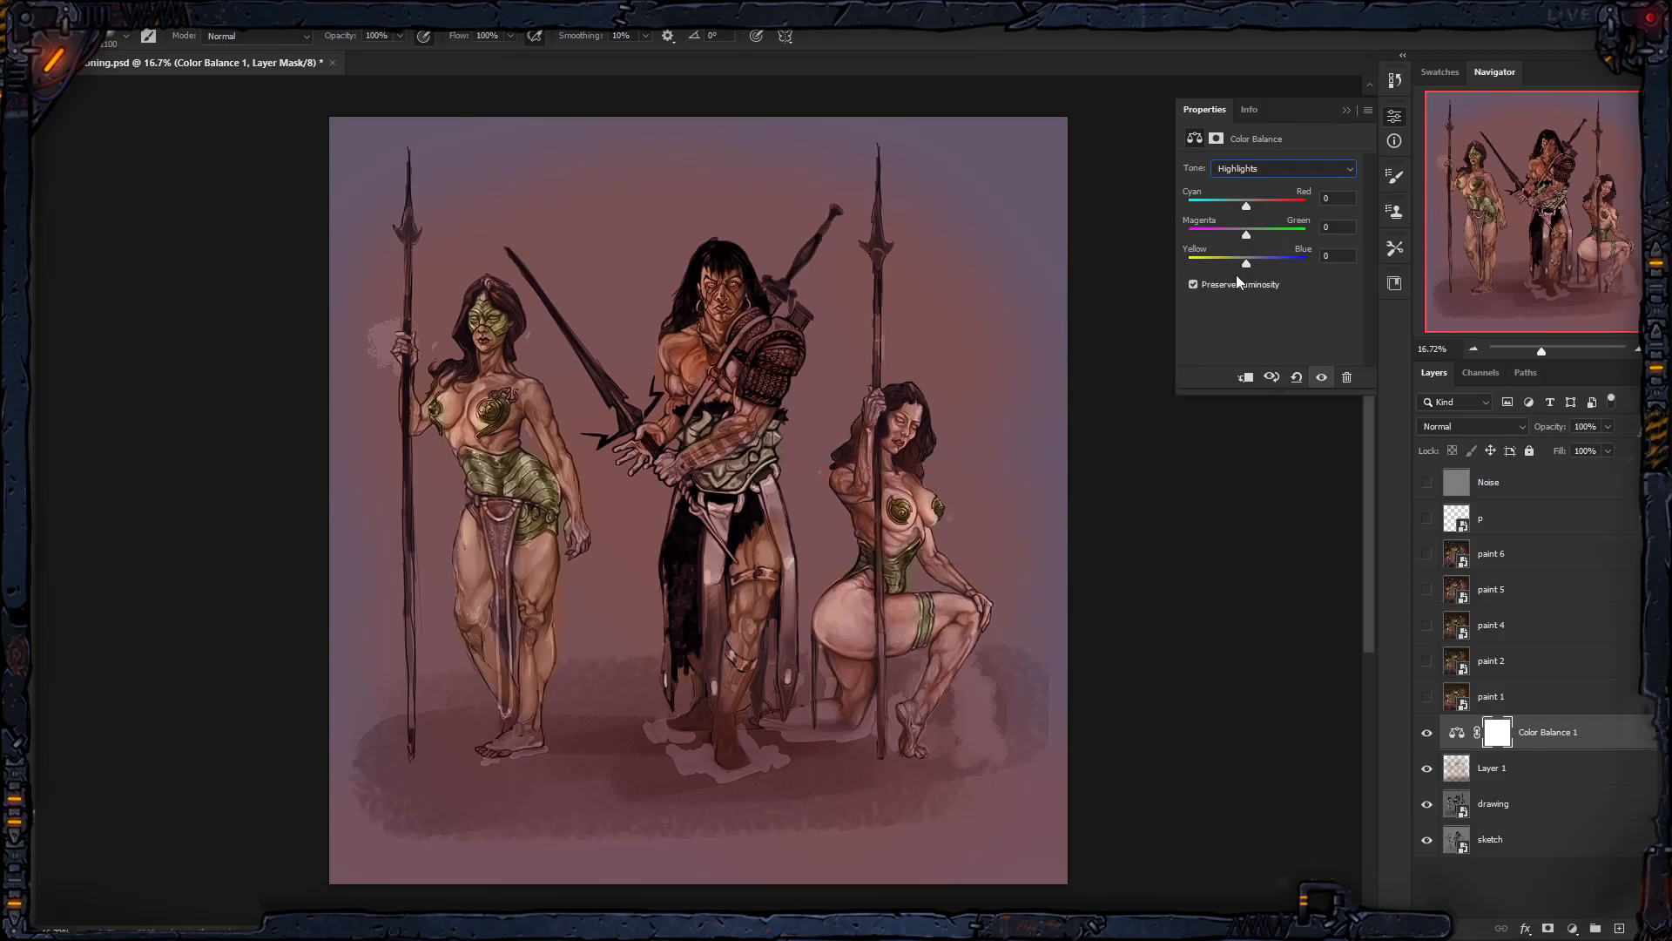
{"action": "left_click_drag", "start_coordinate": [1246, 265], "coordinate": [1228, 265]}
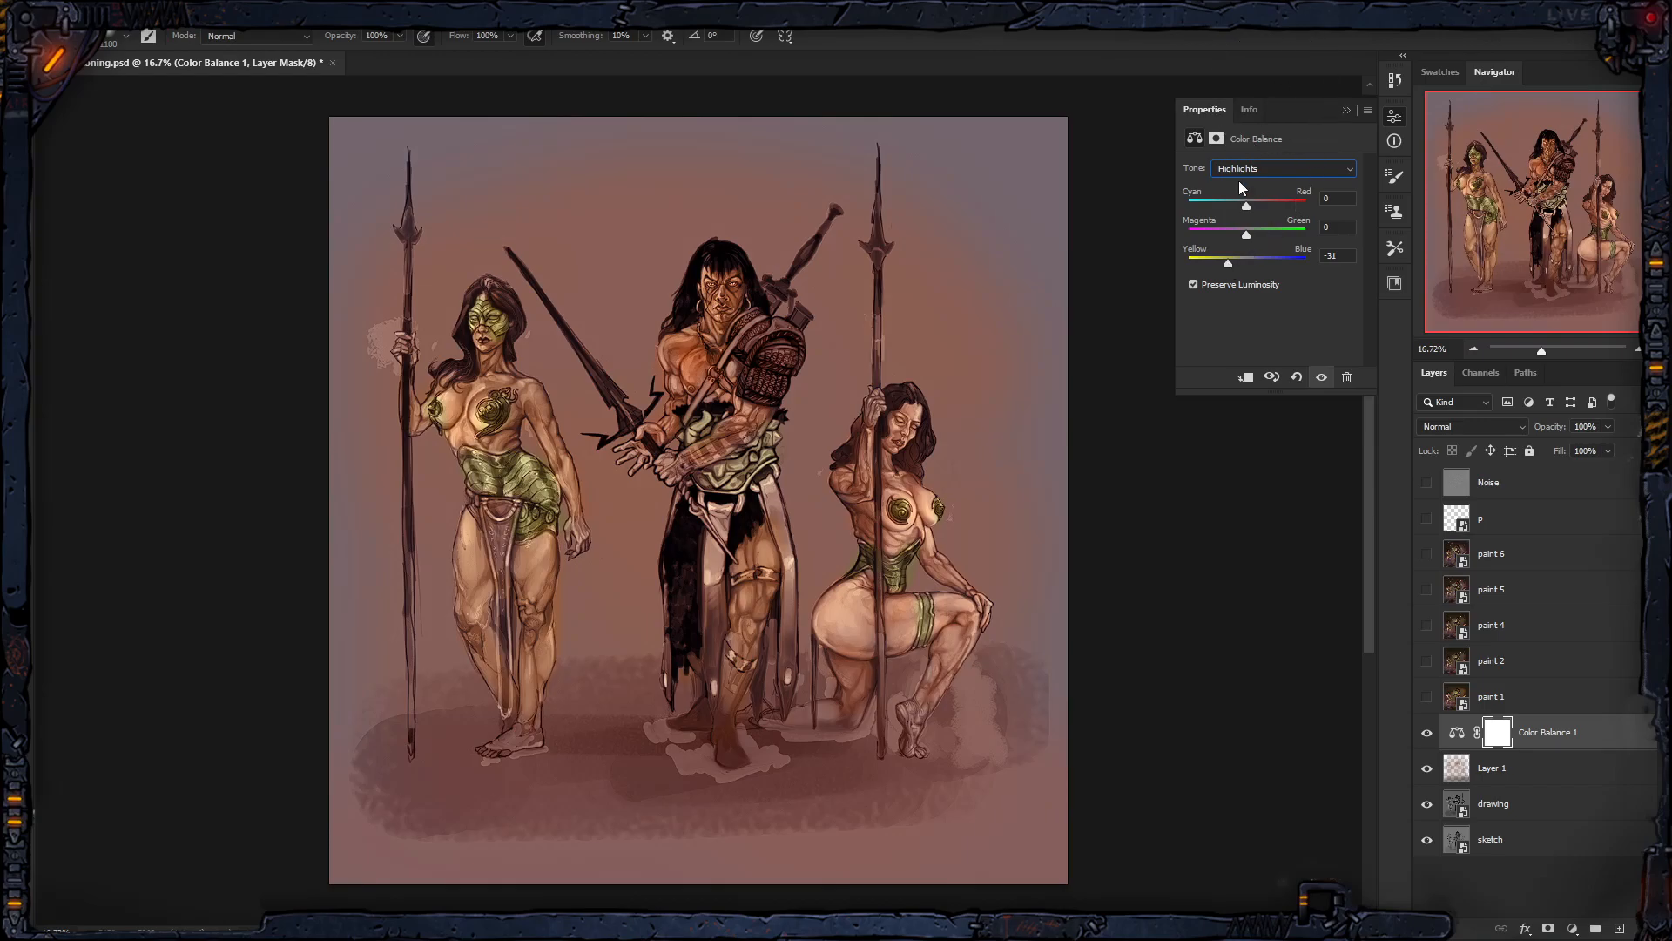
{"action": "left_click", "coordinate": [1268, 169]}
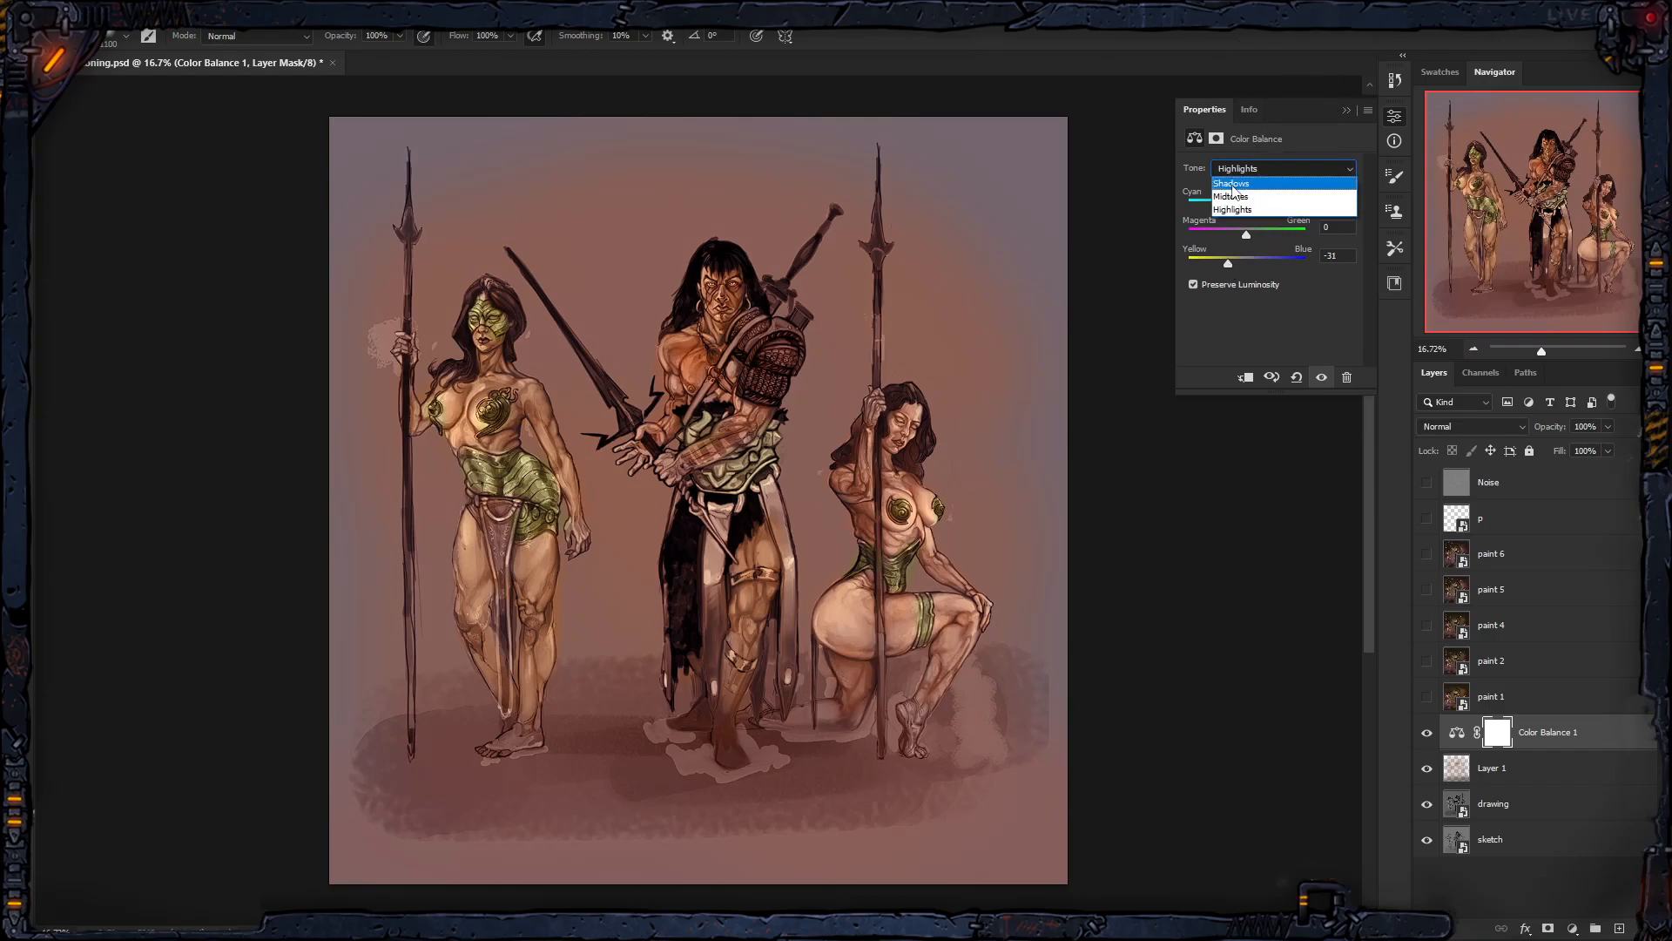
{"action": "left_click", "coordinate": [1241, 184]}
{"action": "left_click_drag", "start_coordinate": [1249, 261], "coordinate": [1255, 260]}
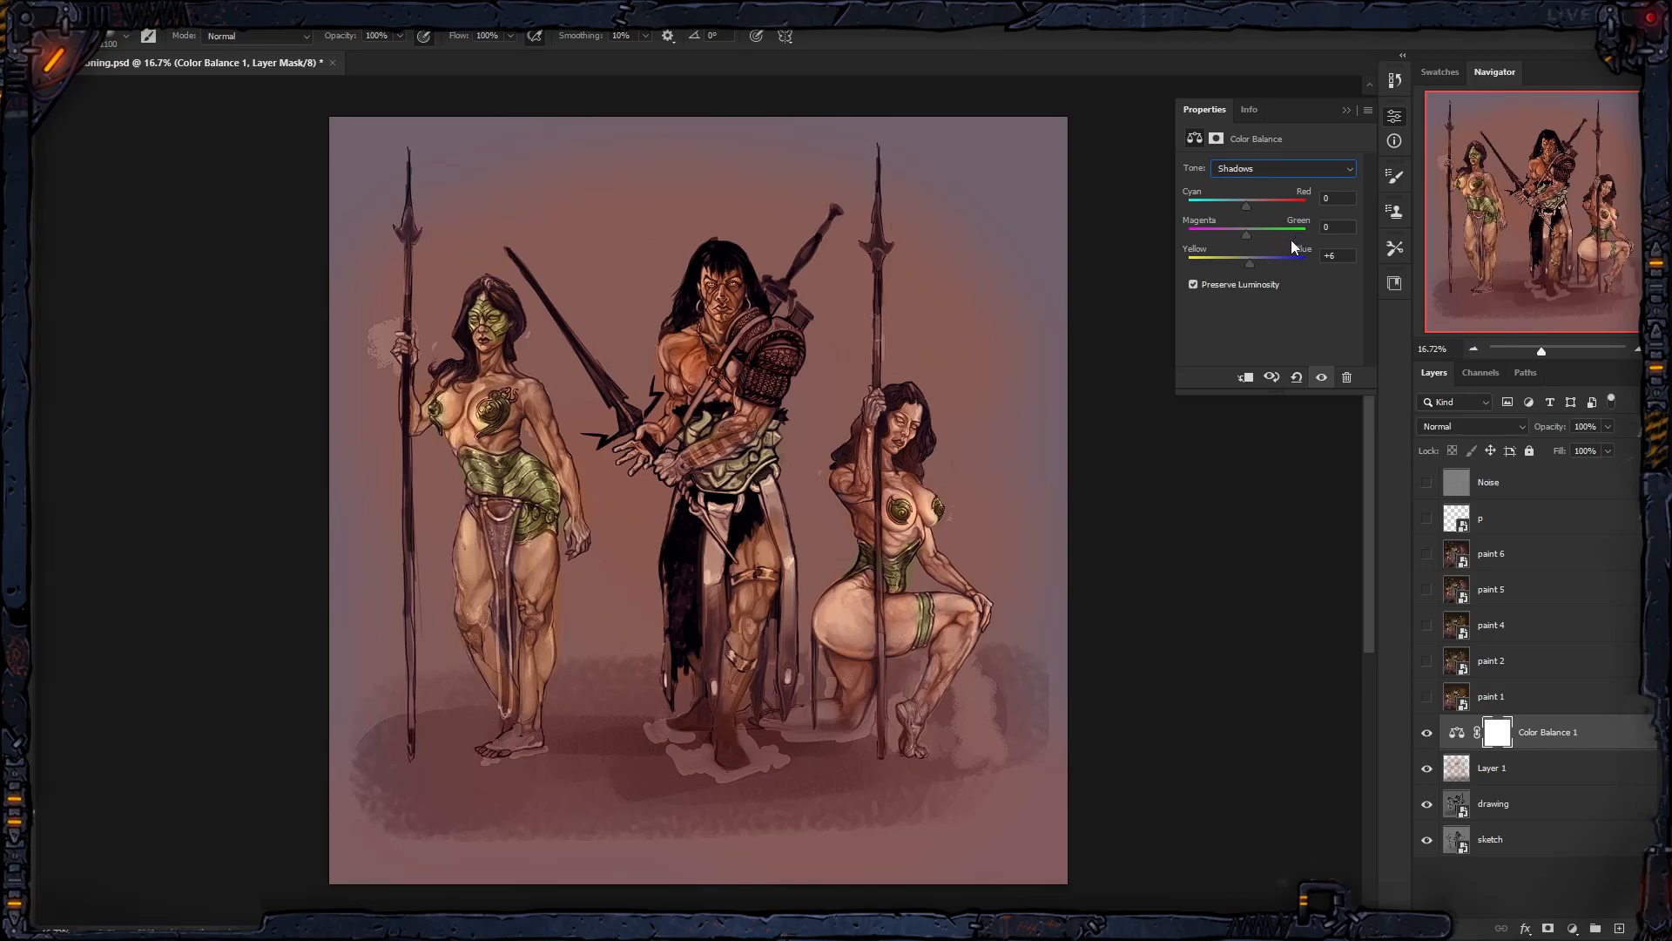
{"action": "left_click", "coordinate": [1241, 168]}
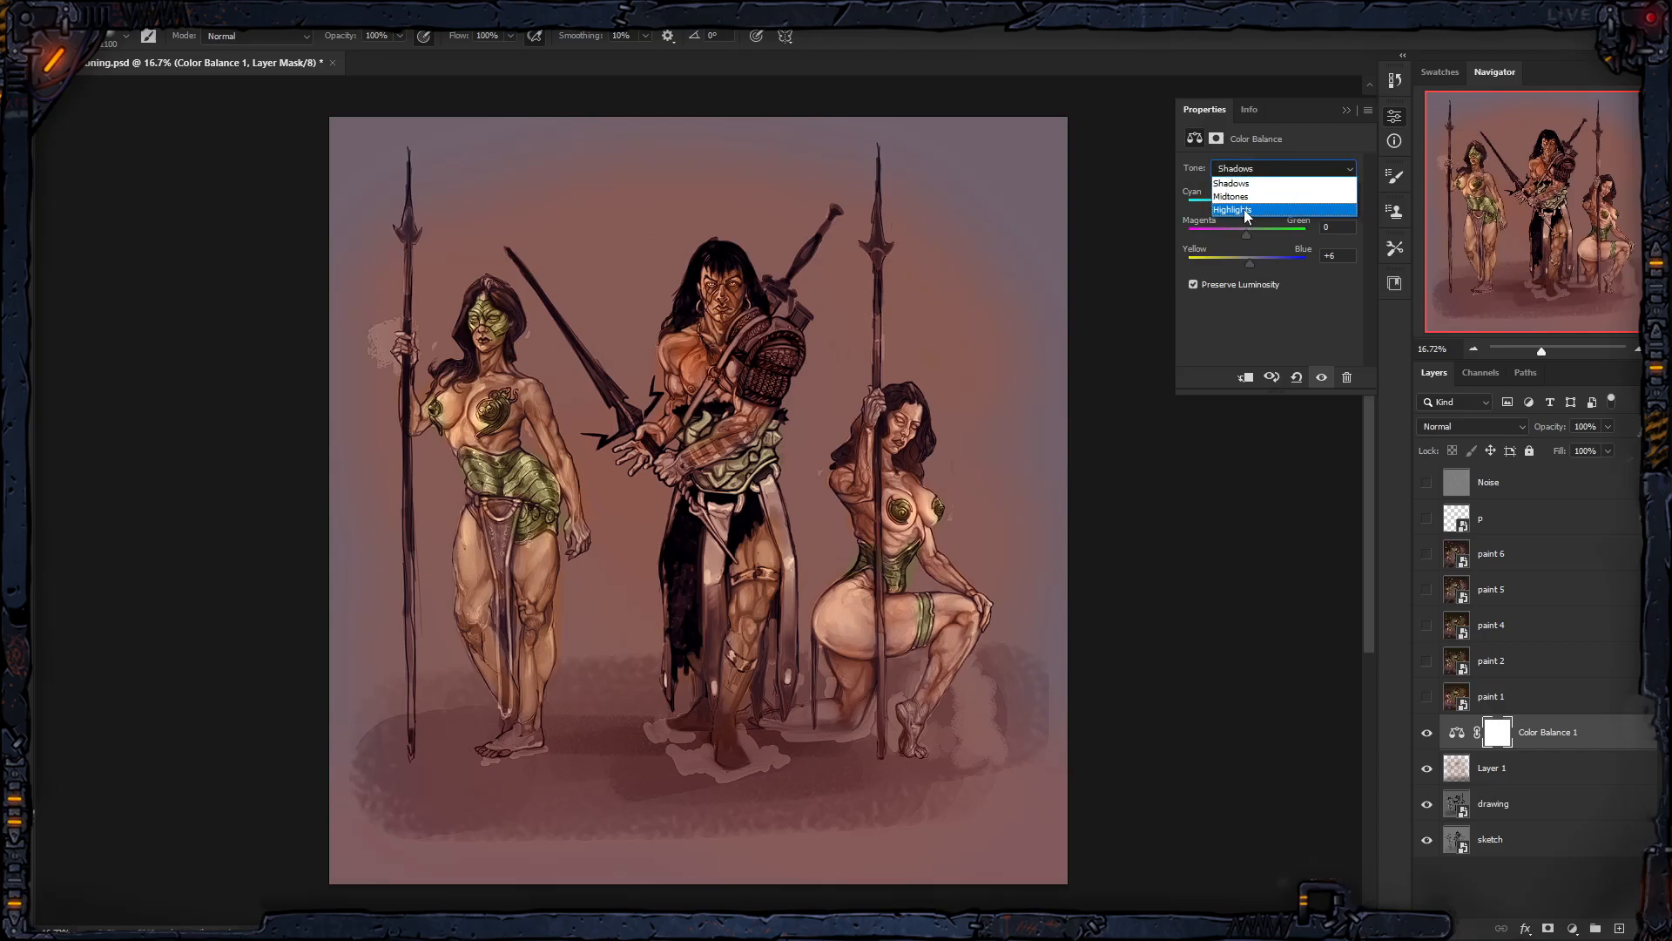
{"action": "left_click", "coordinate": [1306, 139]}
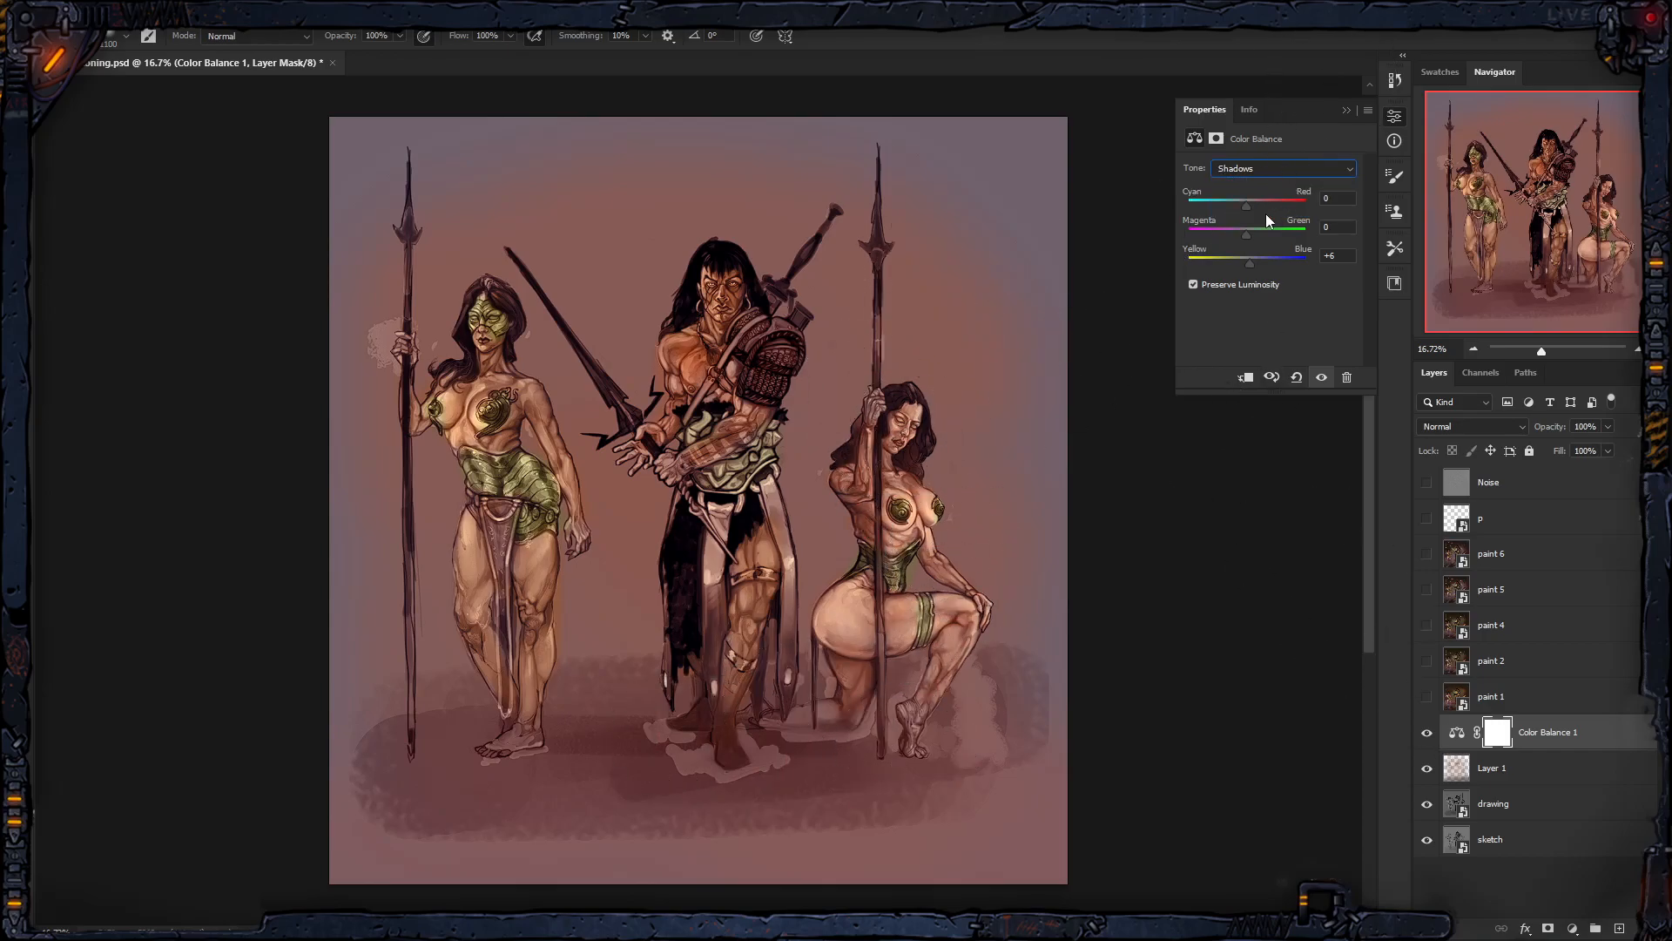
{"action": "left_click", "coordinate": [1267, 174]}
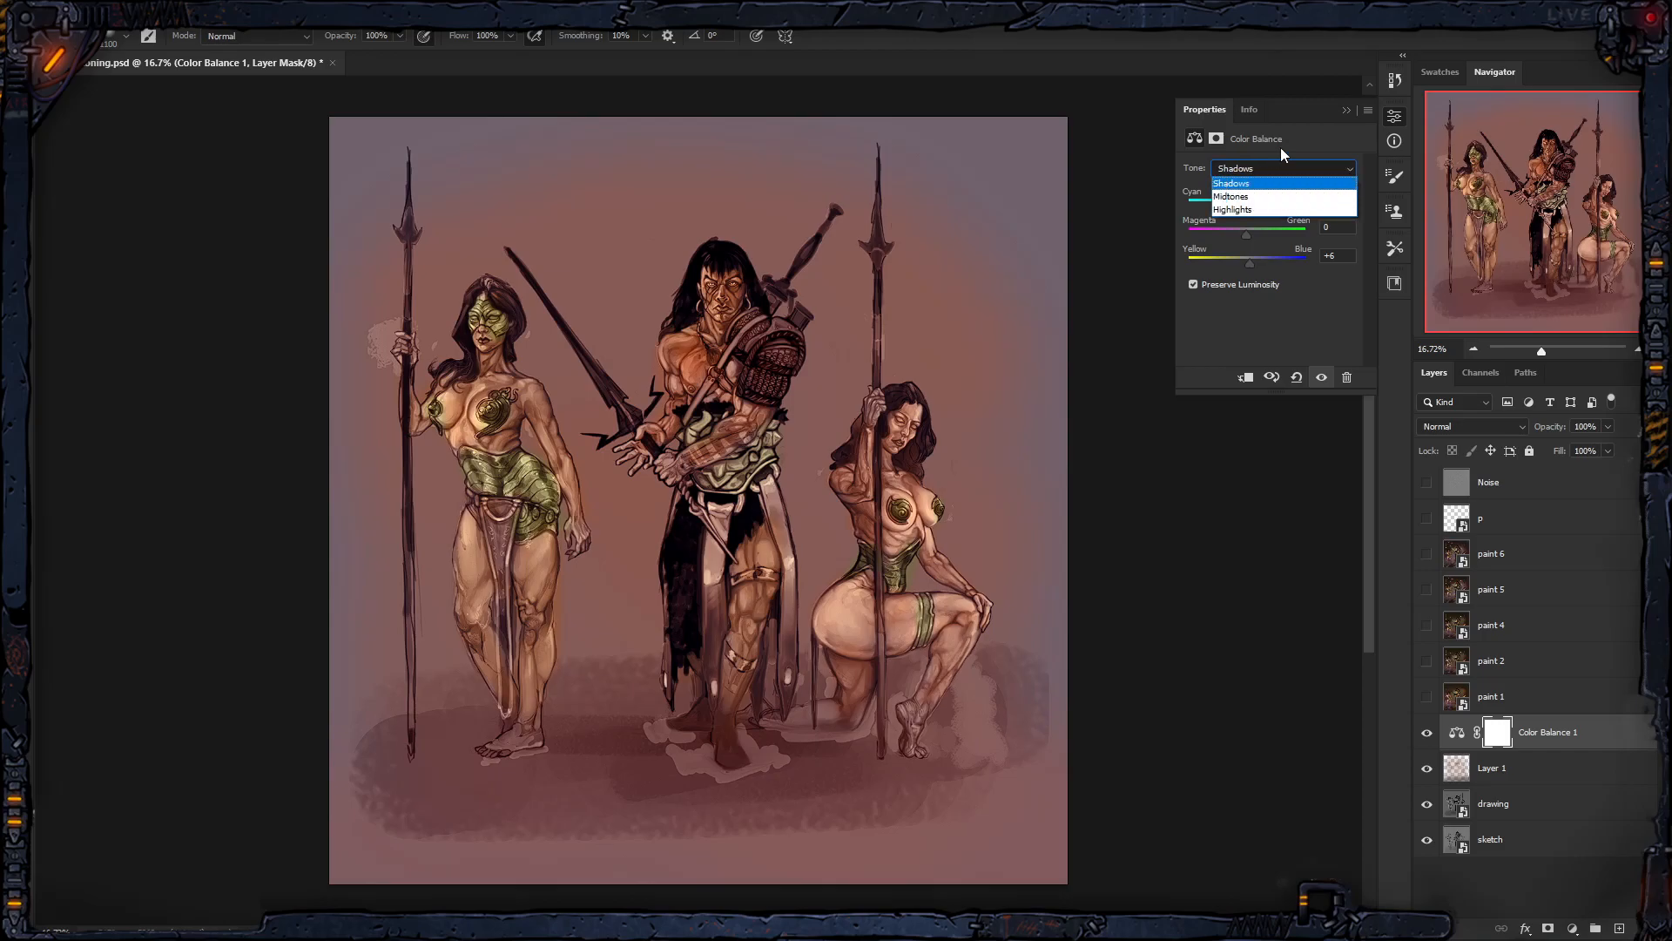
{"action": "left_click", "coordinate": [1305, 106]}
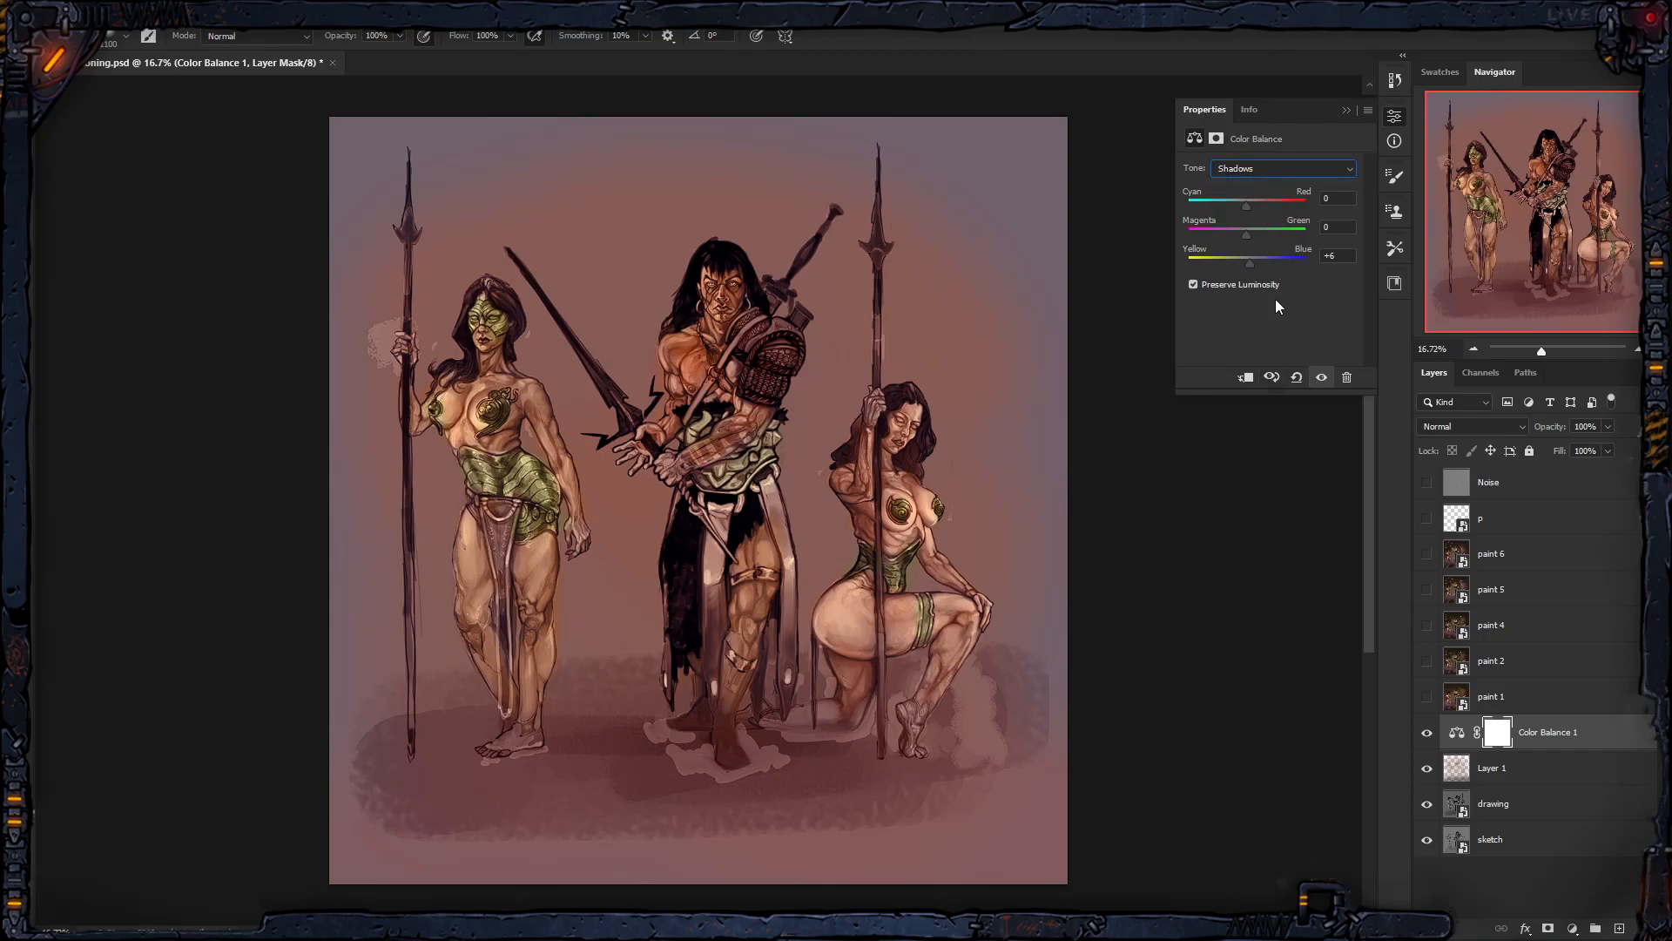
Step: Add a second Color Balance adjustment layer and set its shadows to cyan-red -19 and yellow-blue +25
{"action": "left_click", "coordinate": [1320, 114]}
{"action": "left_click", "coordinate": [1395, 116]}
{"action": "left_click", "coordinate": [1572, 928]}
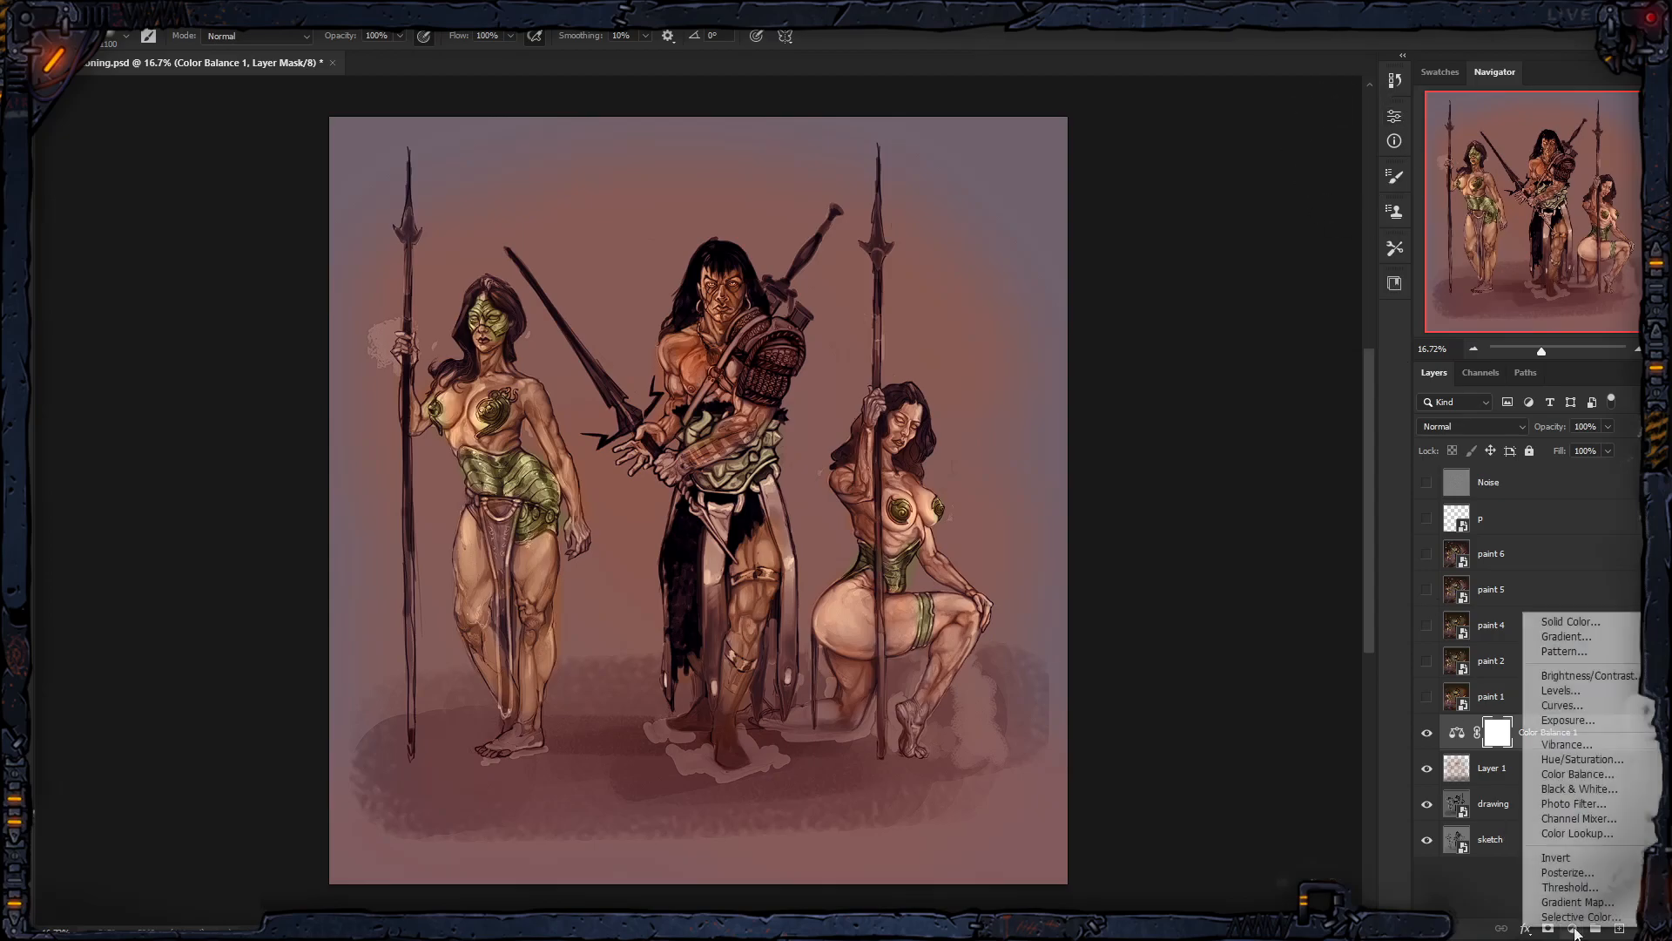
{"action": "left_click", "coordinate": [1573, 774]}
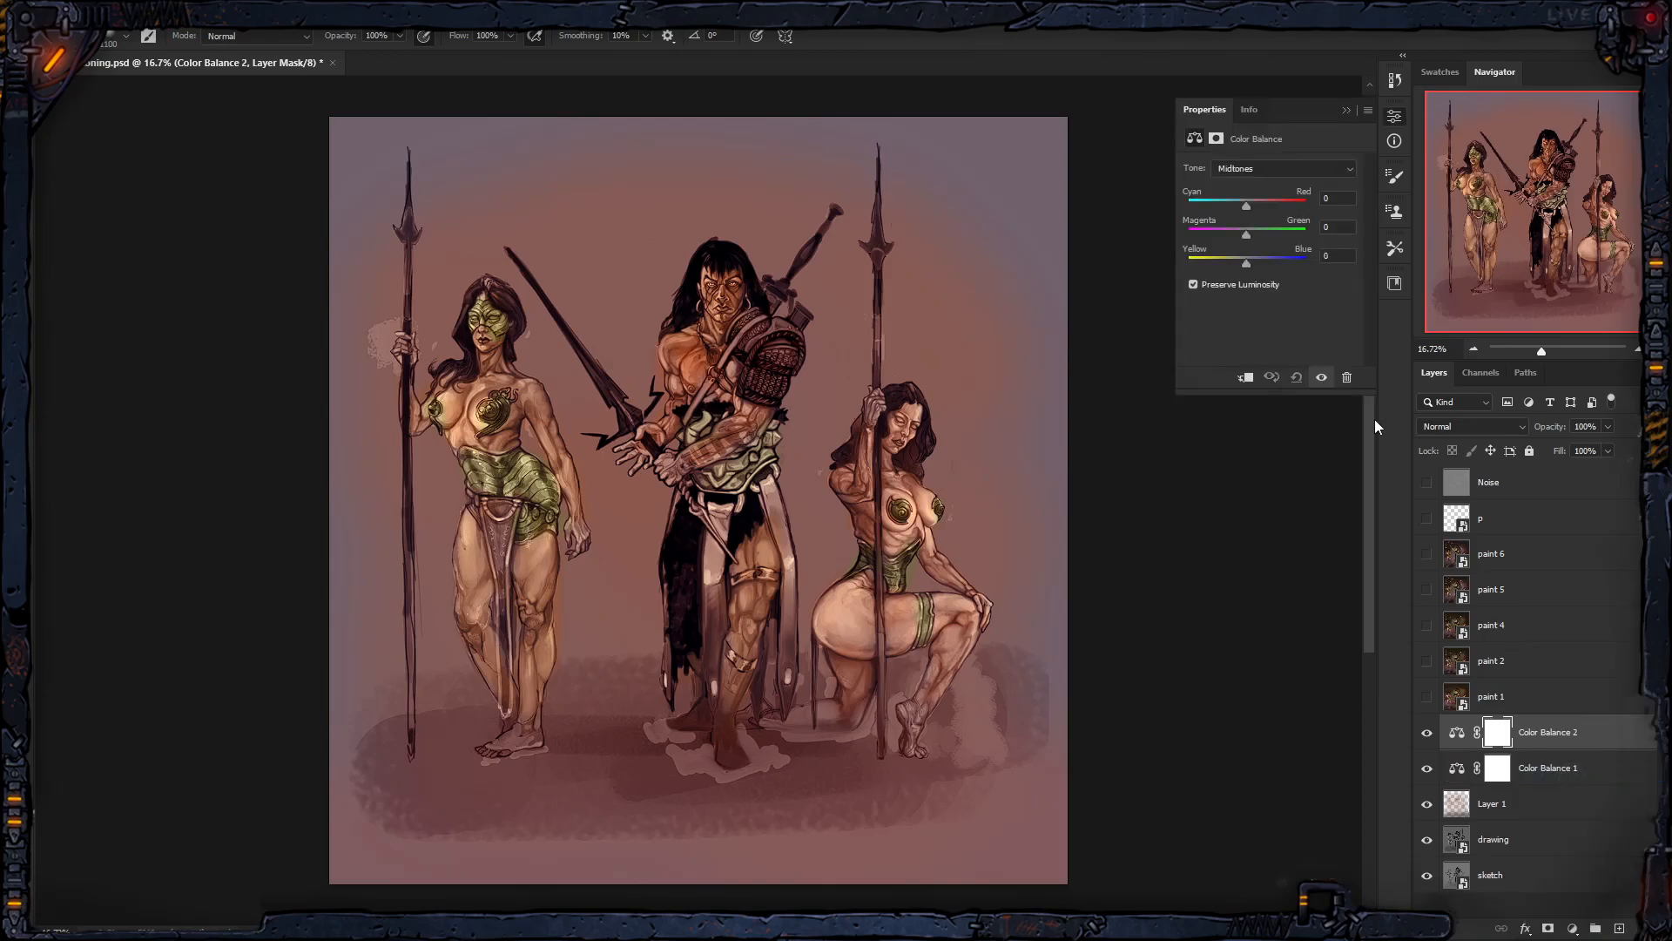
{"action": "left_click", "coordinate": [1258, 169]}
{"action": "left_click", "coordinate": [1254, 186]}
{"action": "left_click_drag", "start_coordinate": [1247, 259], "coordinate": [1236, 206]}
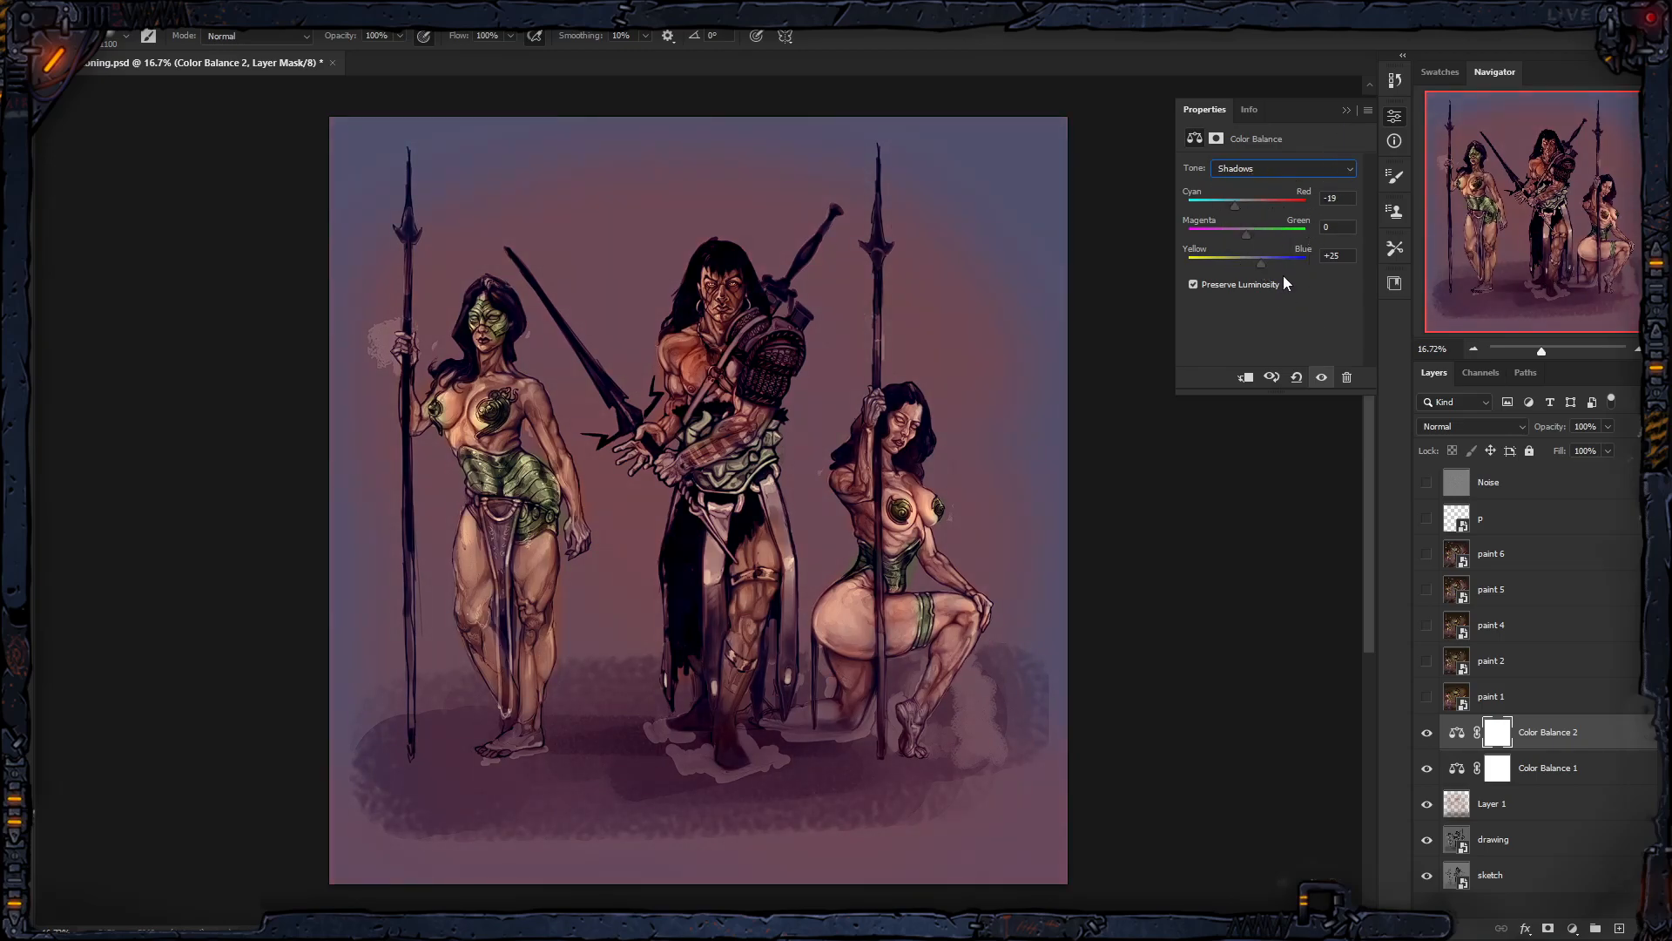
{"action": "left_click", "coordinate": [1346, 111]}
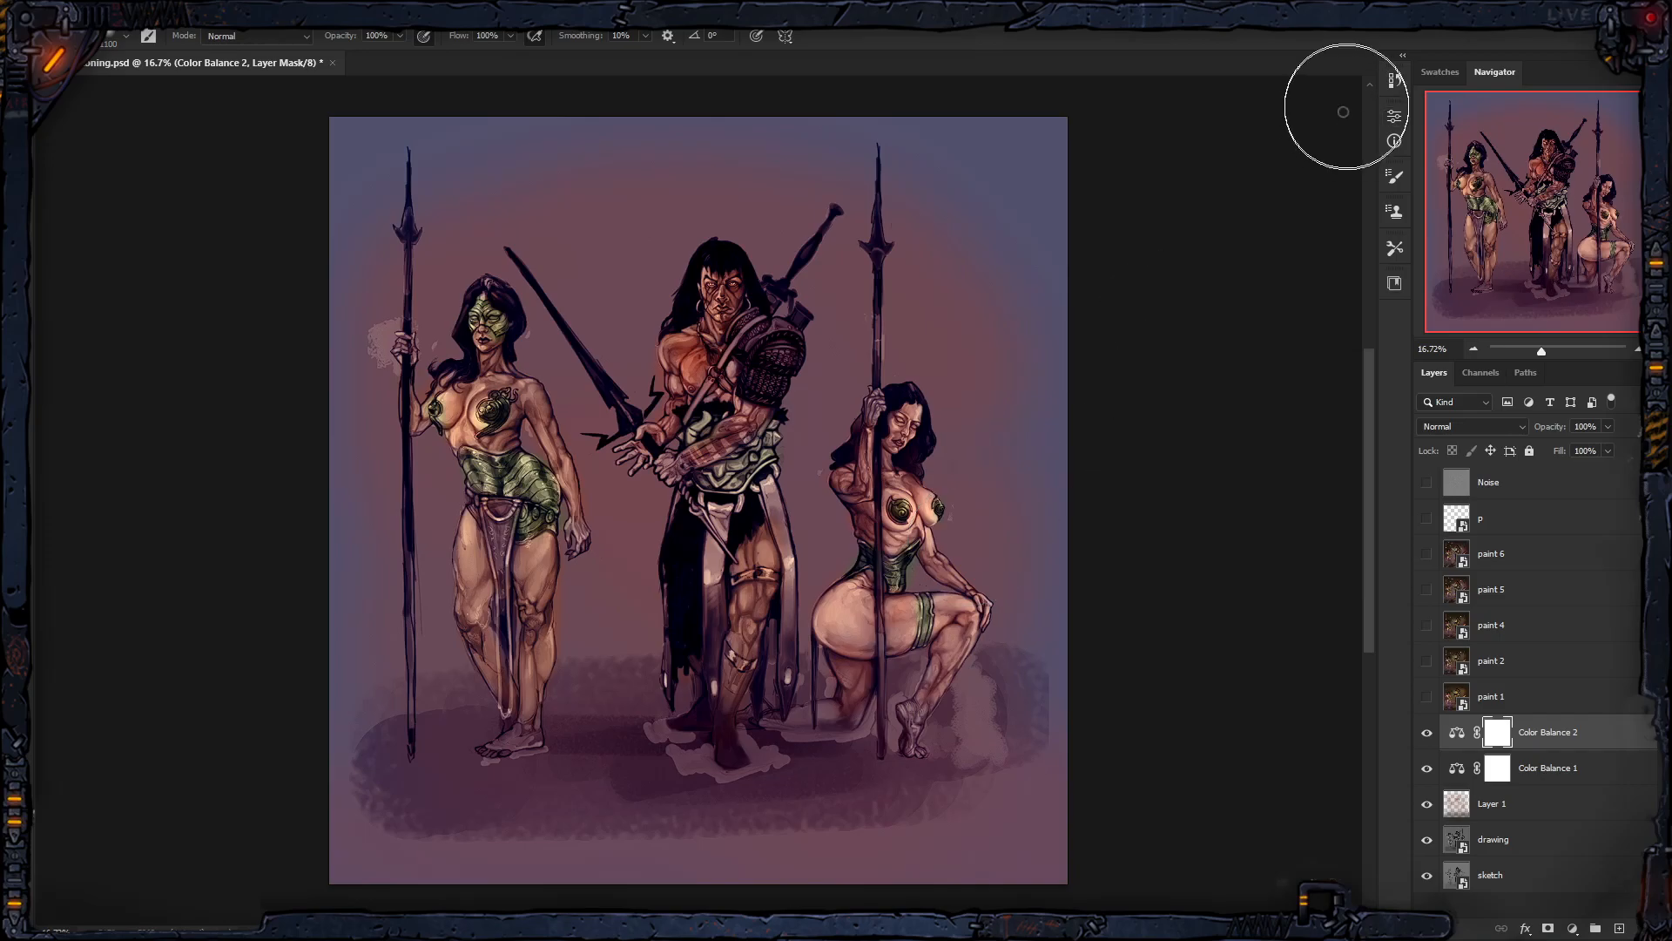
{"action": "left_click", "coordinate": [1497, 775]}
{"action": "left_click", "coordinate": [1494, 738]}
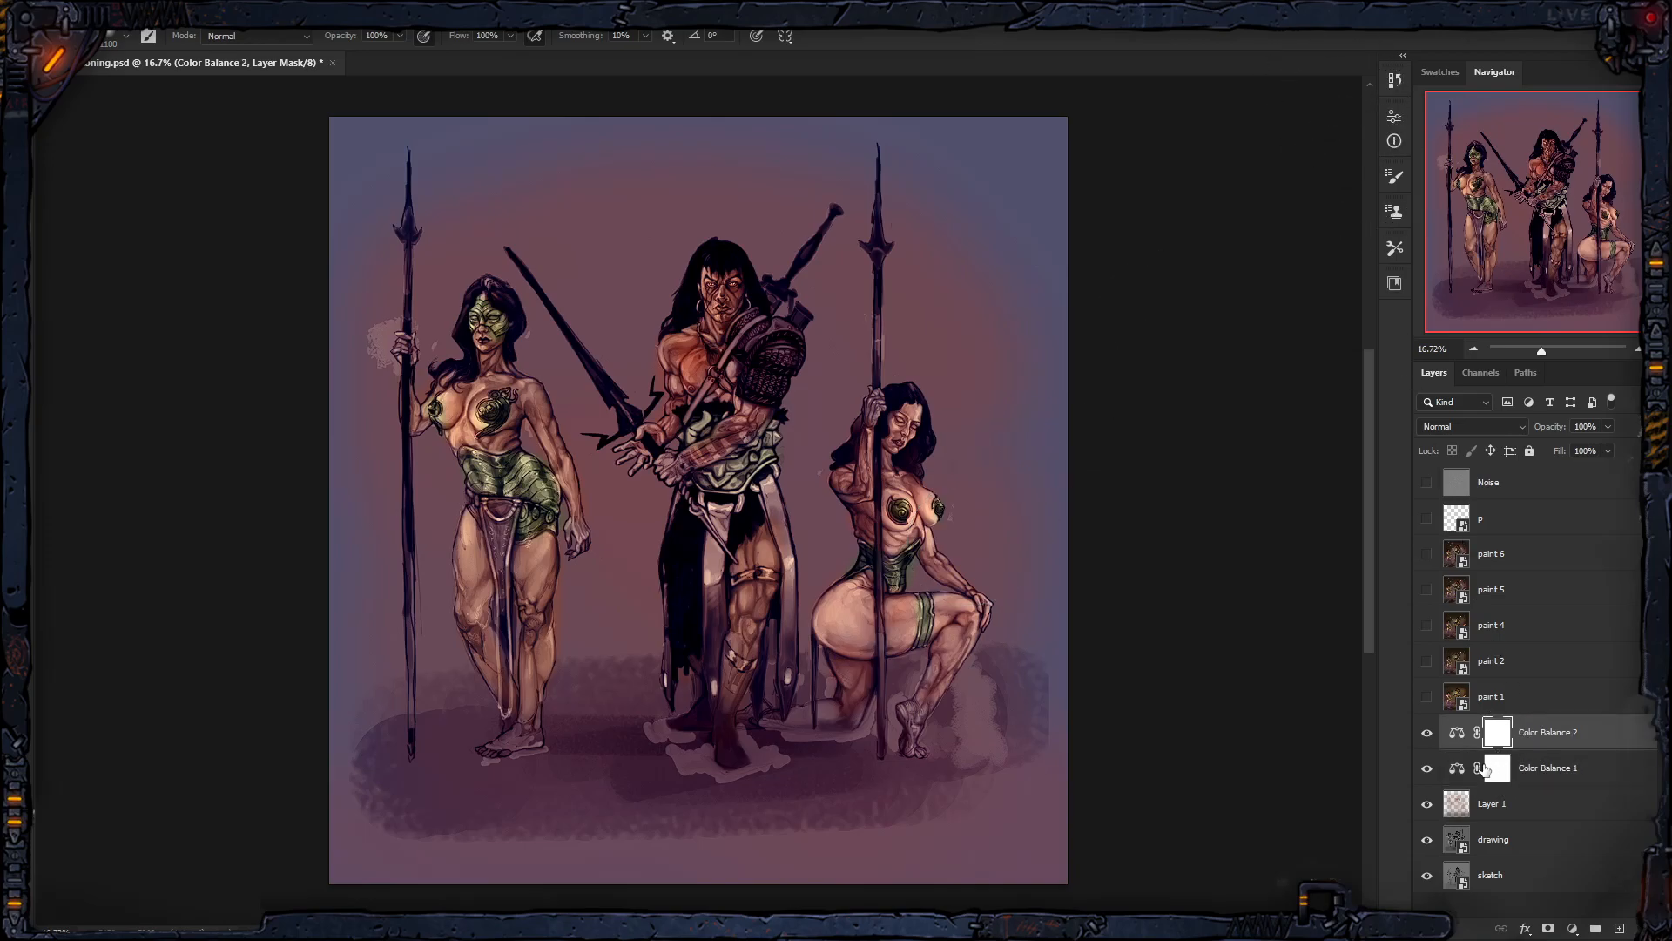
{"action": "left_click", "coordinate": [1471, 777]}
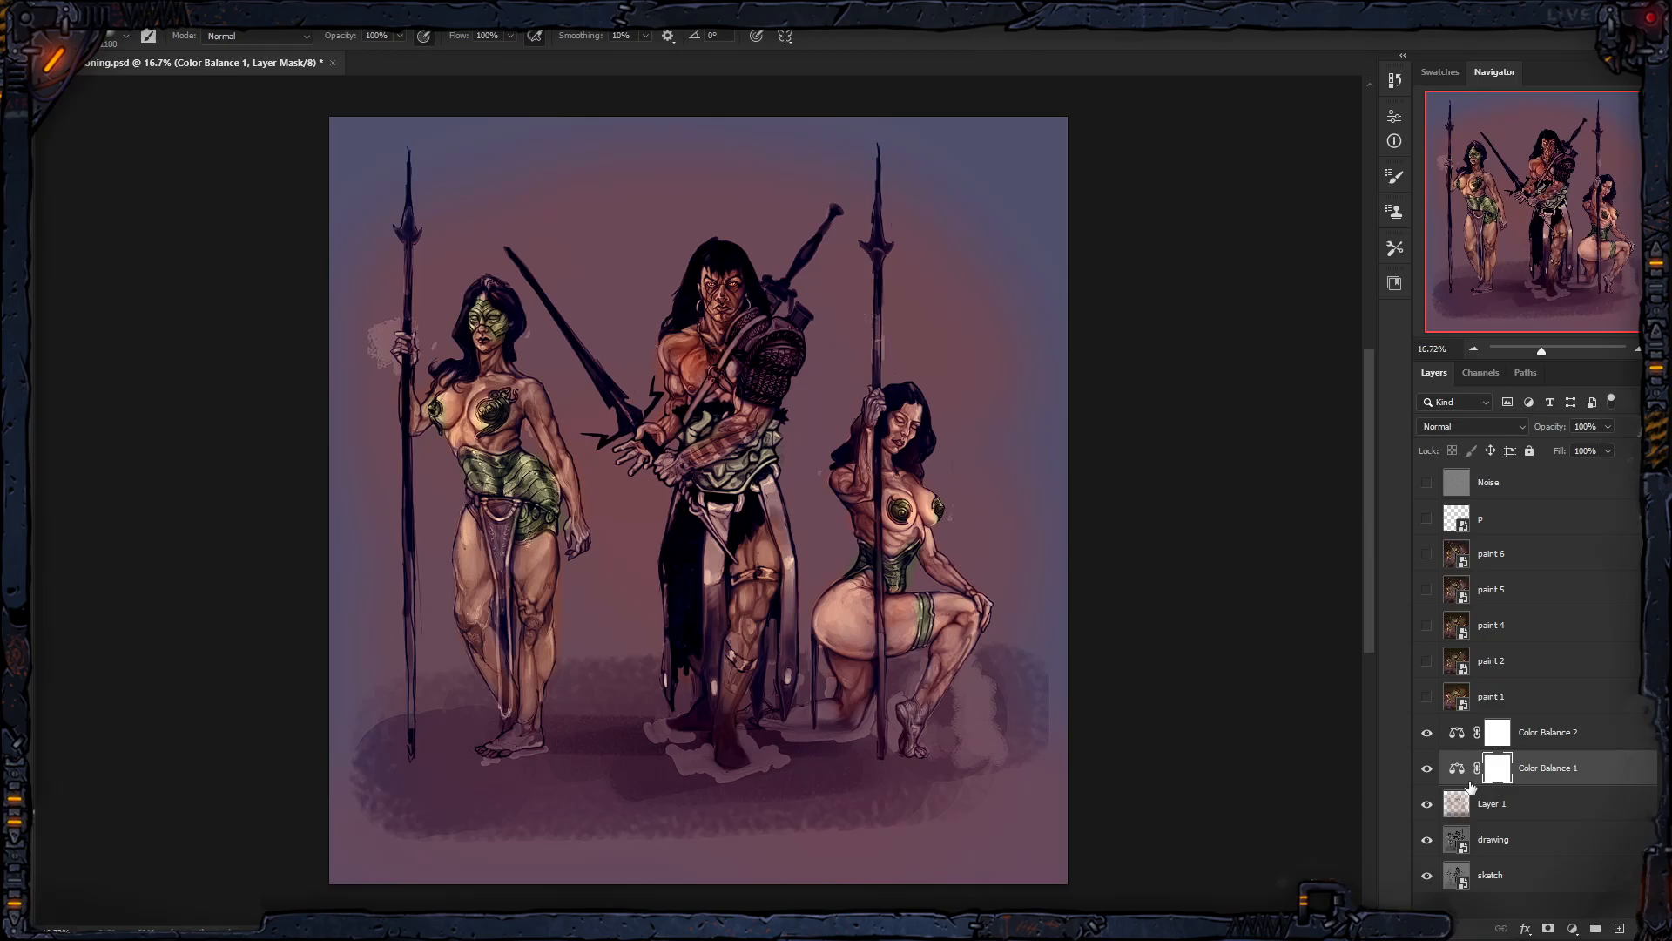
{"action": "left_click", "coordinate": [1498, 737]}
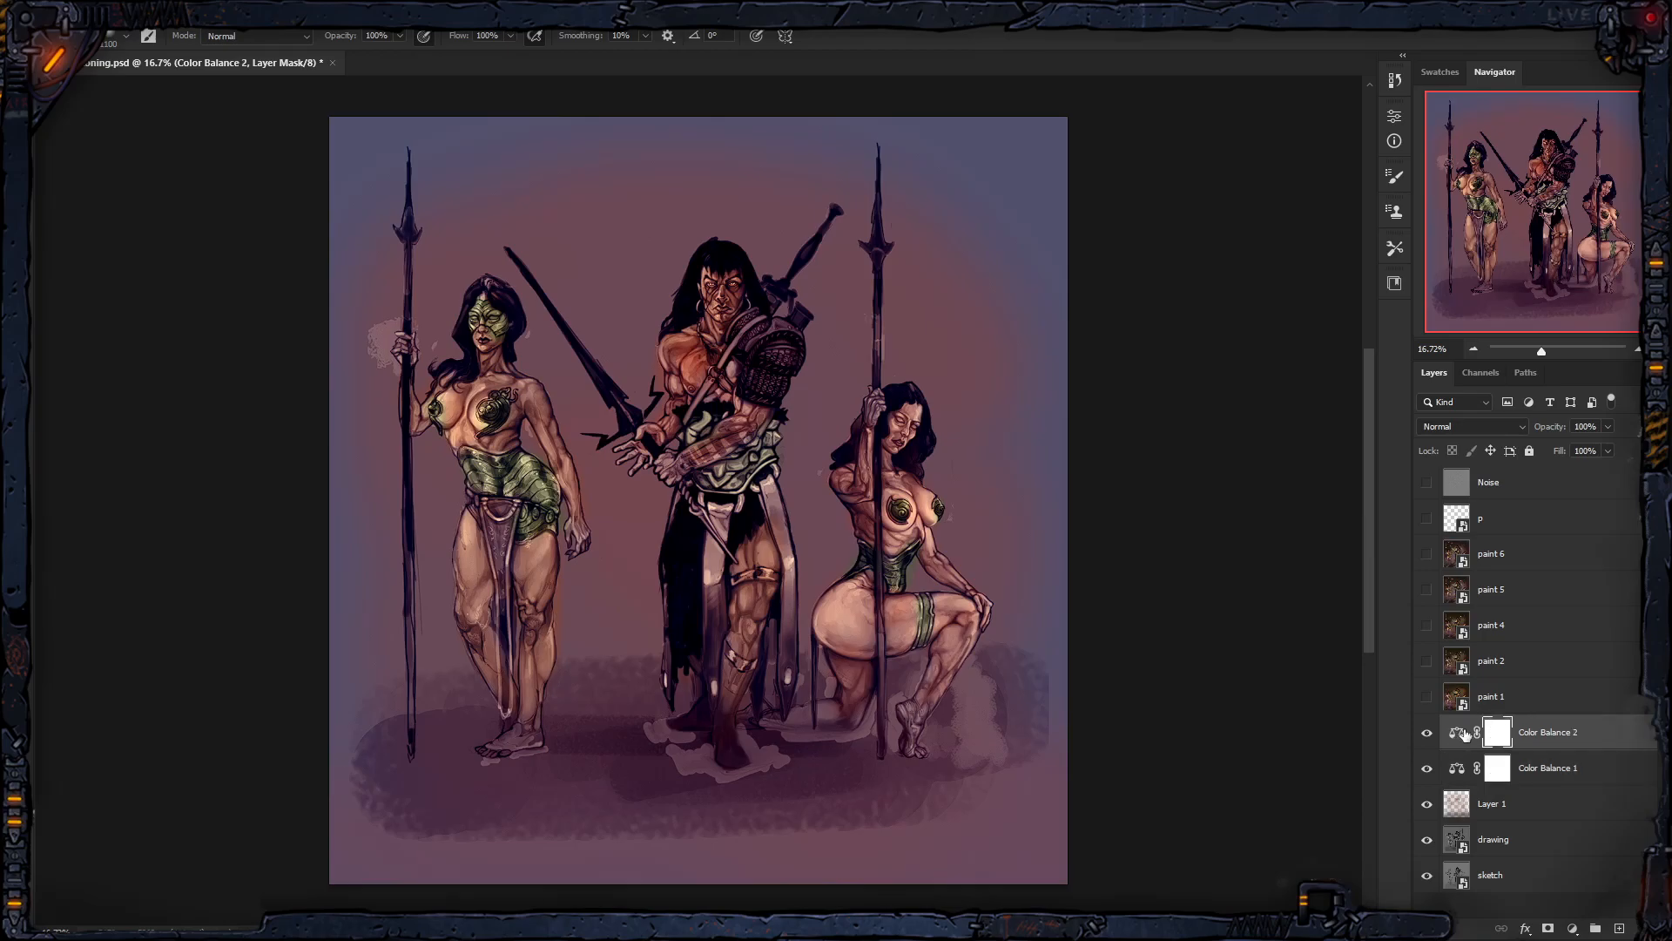
{"action": "left_click", "coordinate": [1500, 773]}
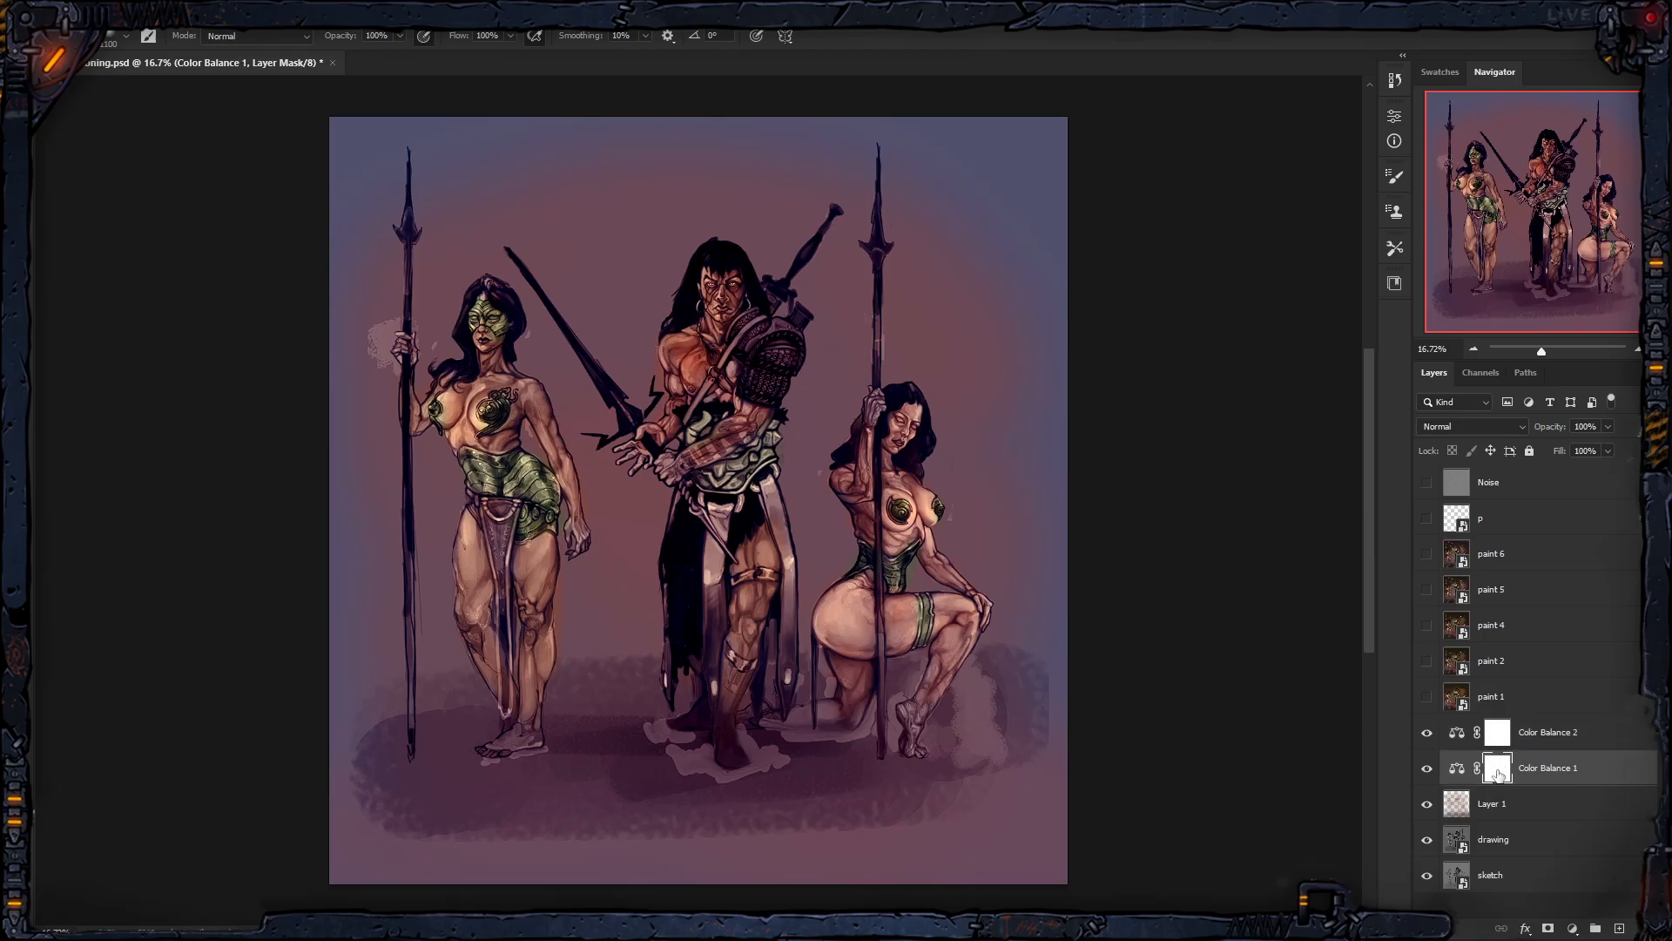
{"action": "left_click", "coordinate": [1499, 736]}
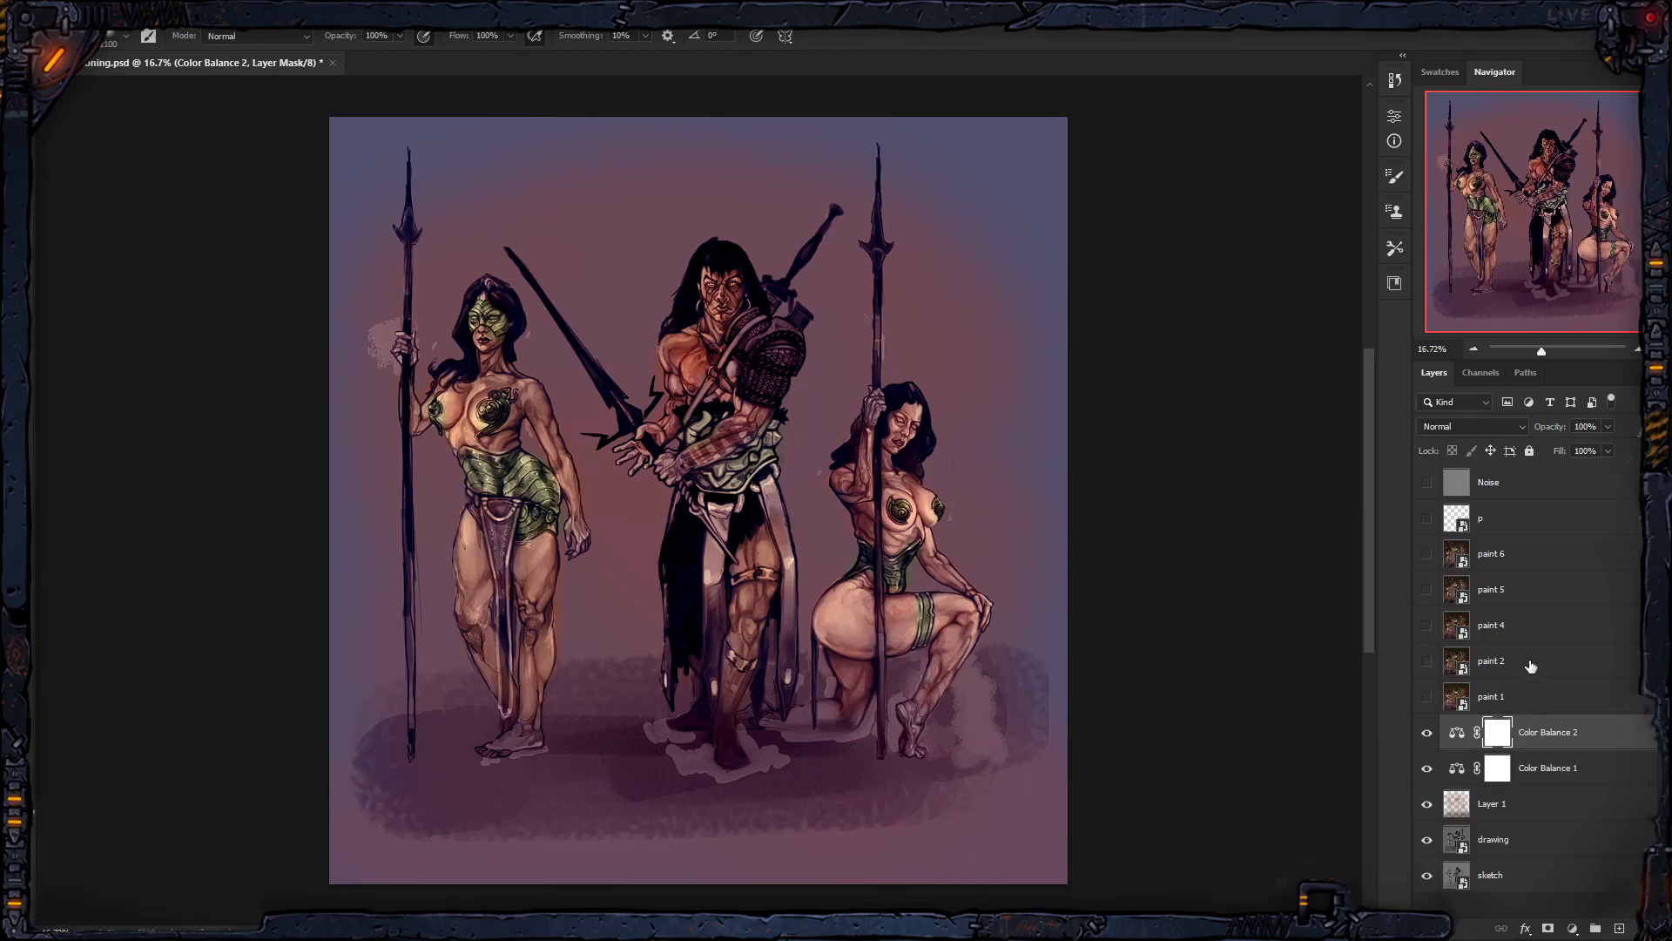
{"action": "left_click", "coordinate": [1499, 772]}
{"action": "left_click", "coordinate": [1501, 738]}
{"action": "left_click", "coordinate": [1505, 769]}
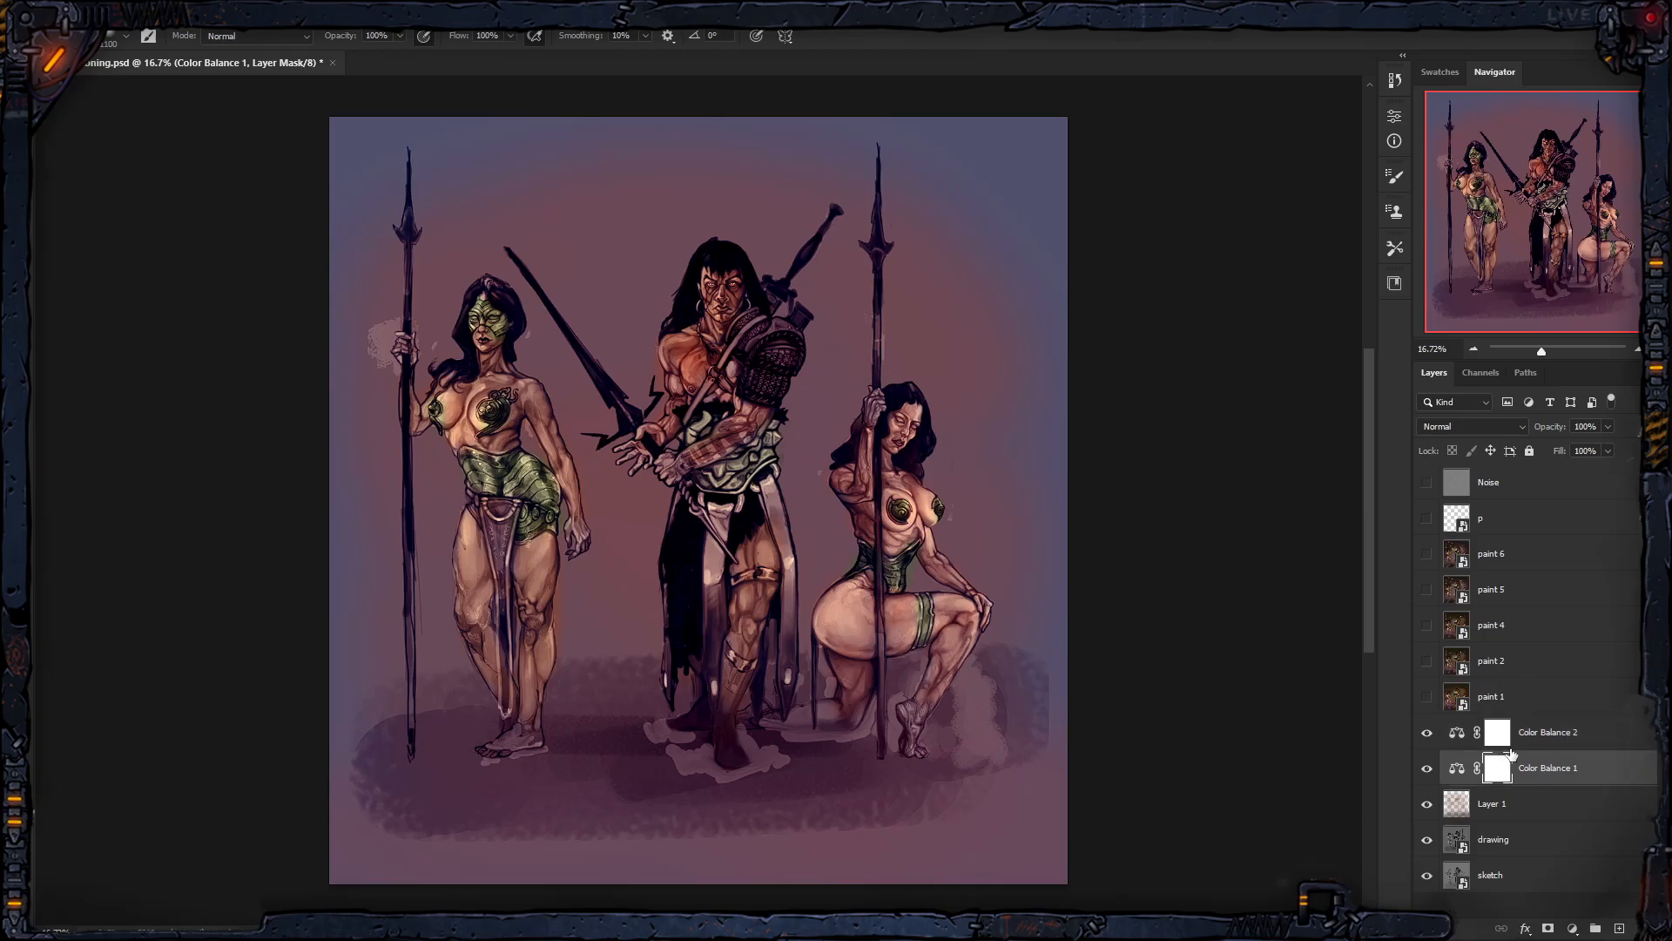
{"action": "left_click", "coordinate": [1504, 736]}
{"action": "left_click", "coordinate": [1505, 773]}
{"action": "left_click", "coordinate": [1499, 736]}
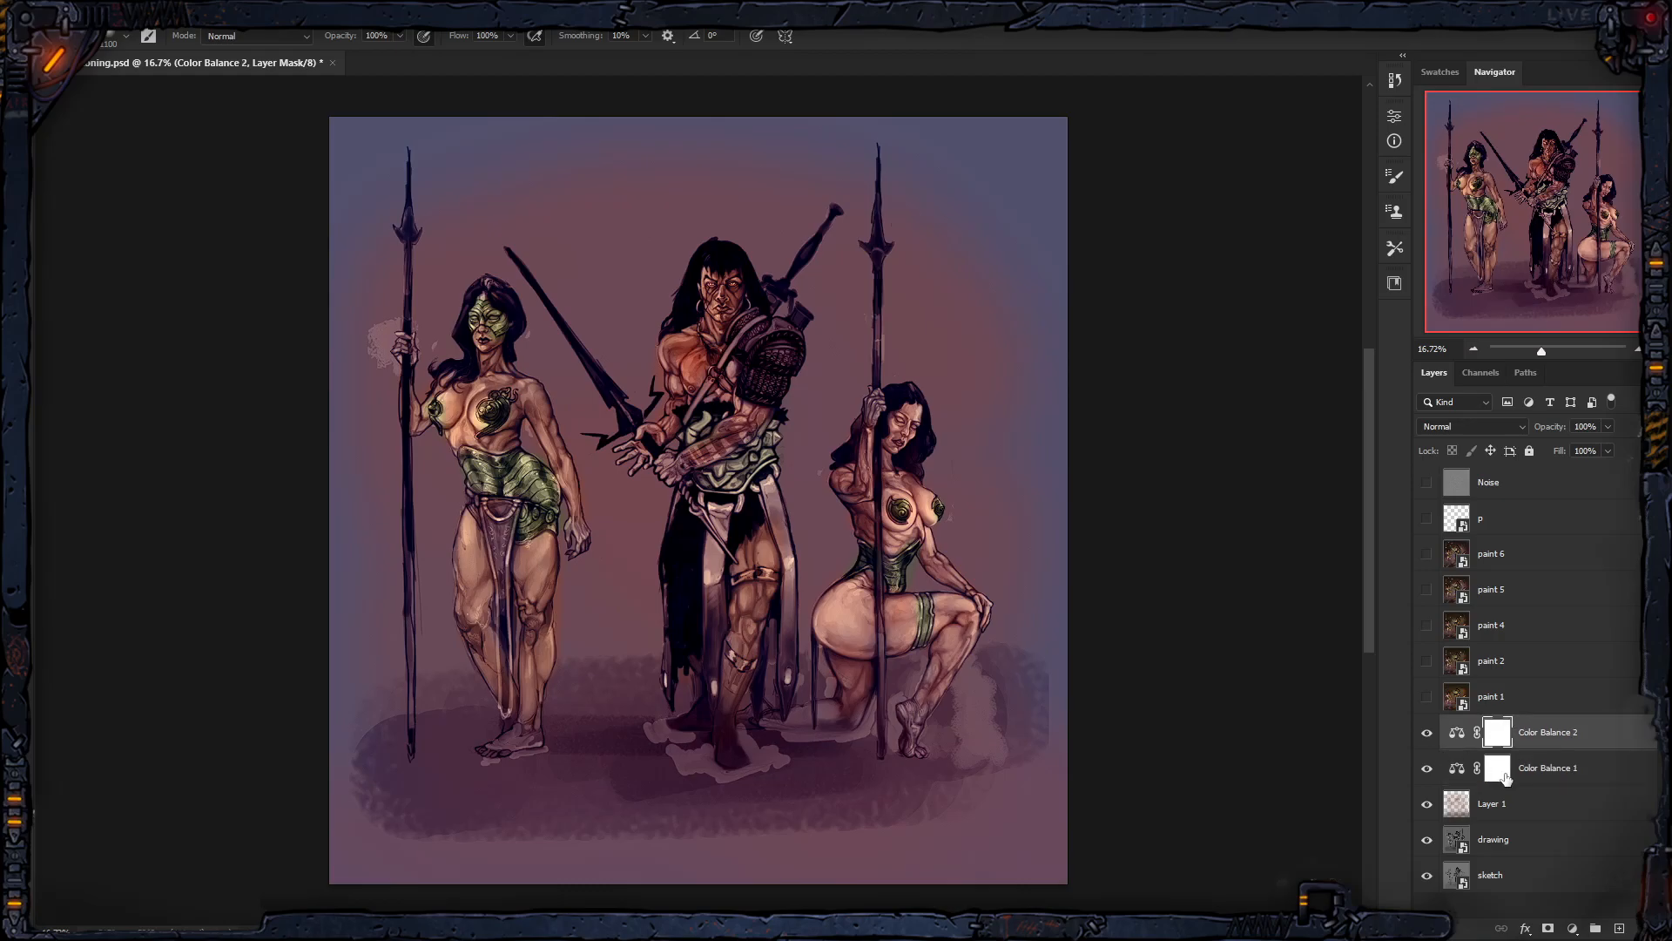
Step: Invert the layer masks of both Color Balance layers to black
{"action": "left_click", "coordinate": [1504, 774]}
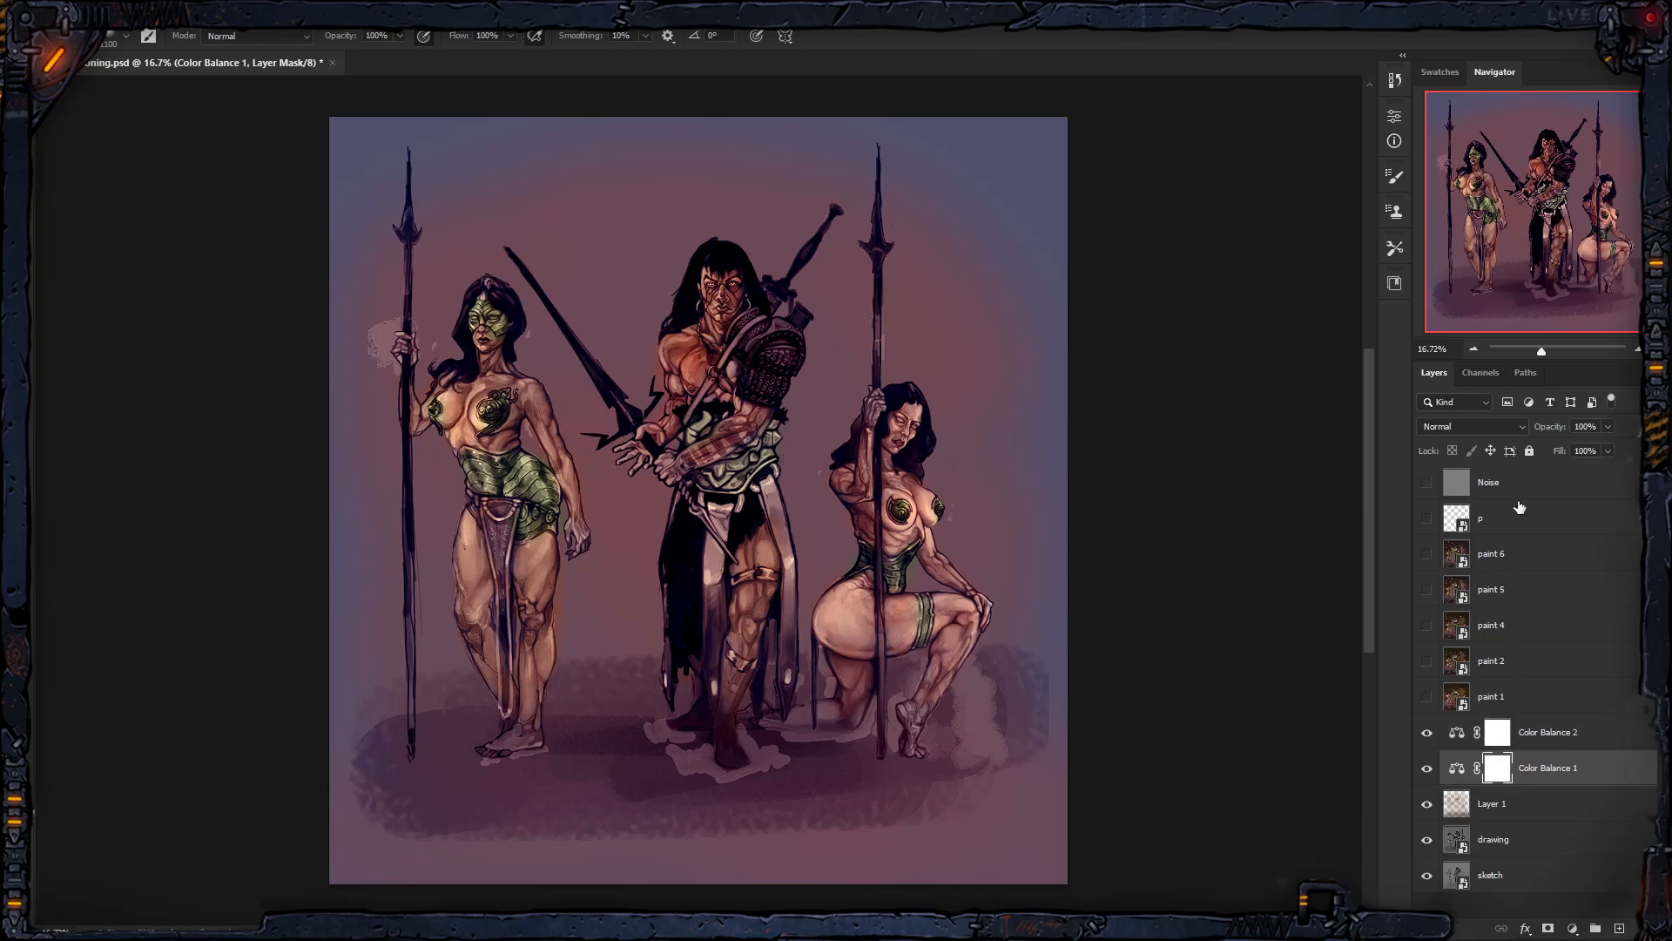
{"action": "key", "text": "ctrl+i"}
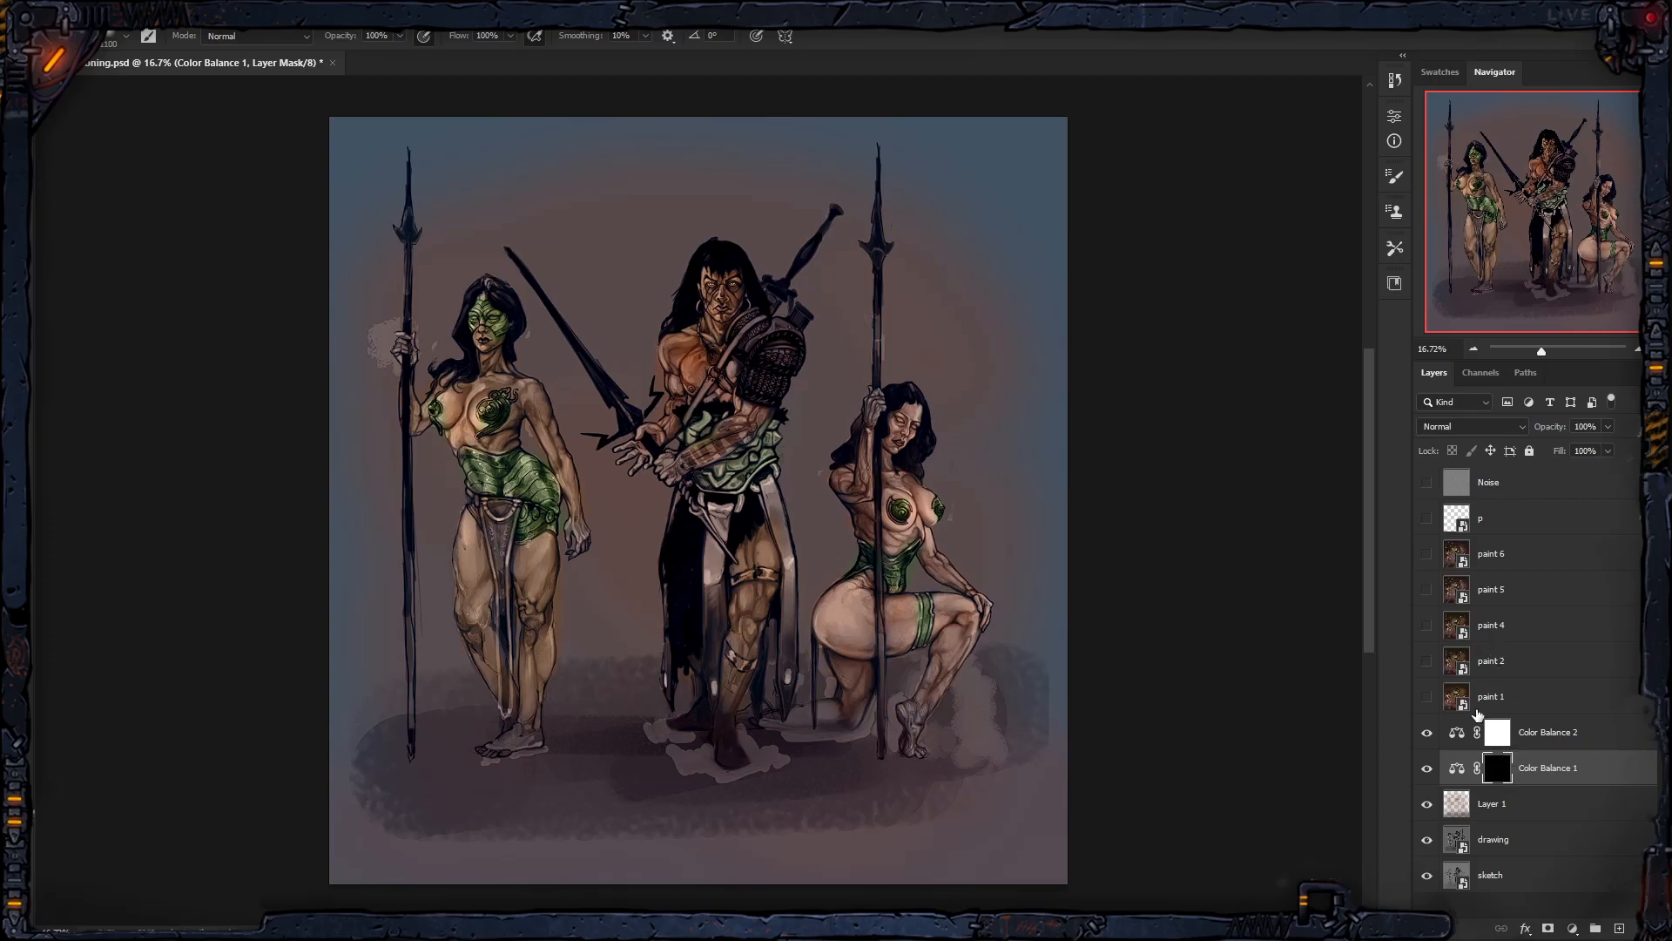
{"action": "left_click", "coordinate": [1496, 733]}
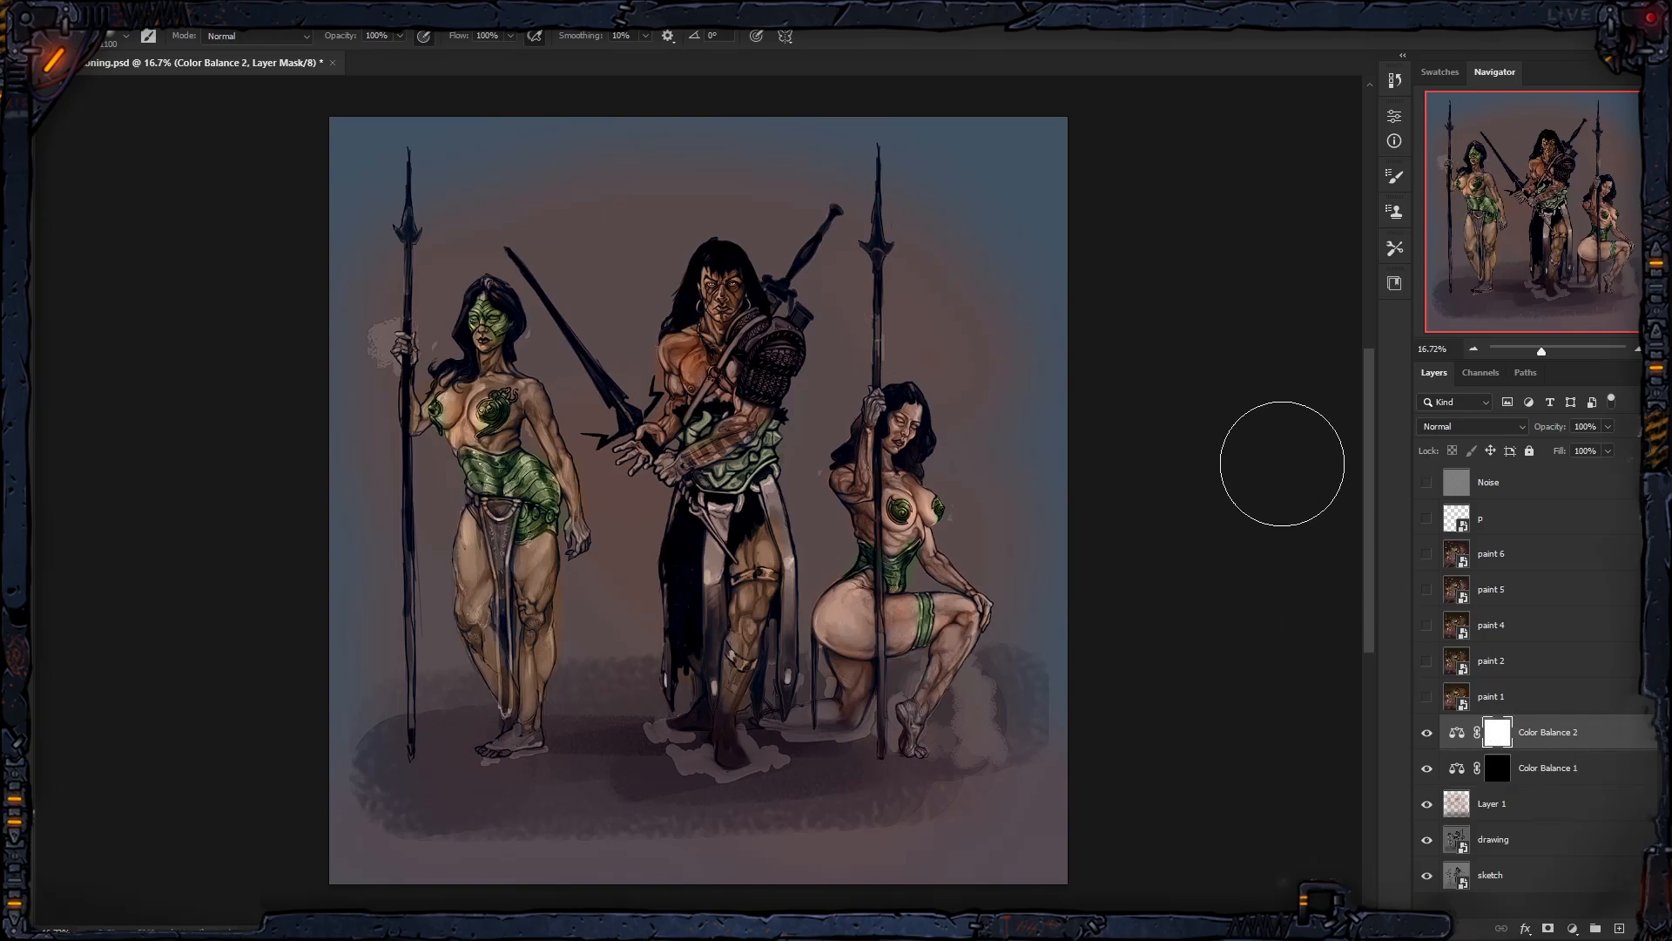
{"action": "key", "text": "ctrl+i"}
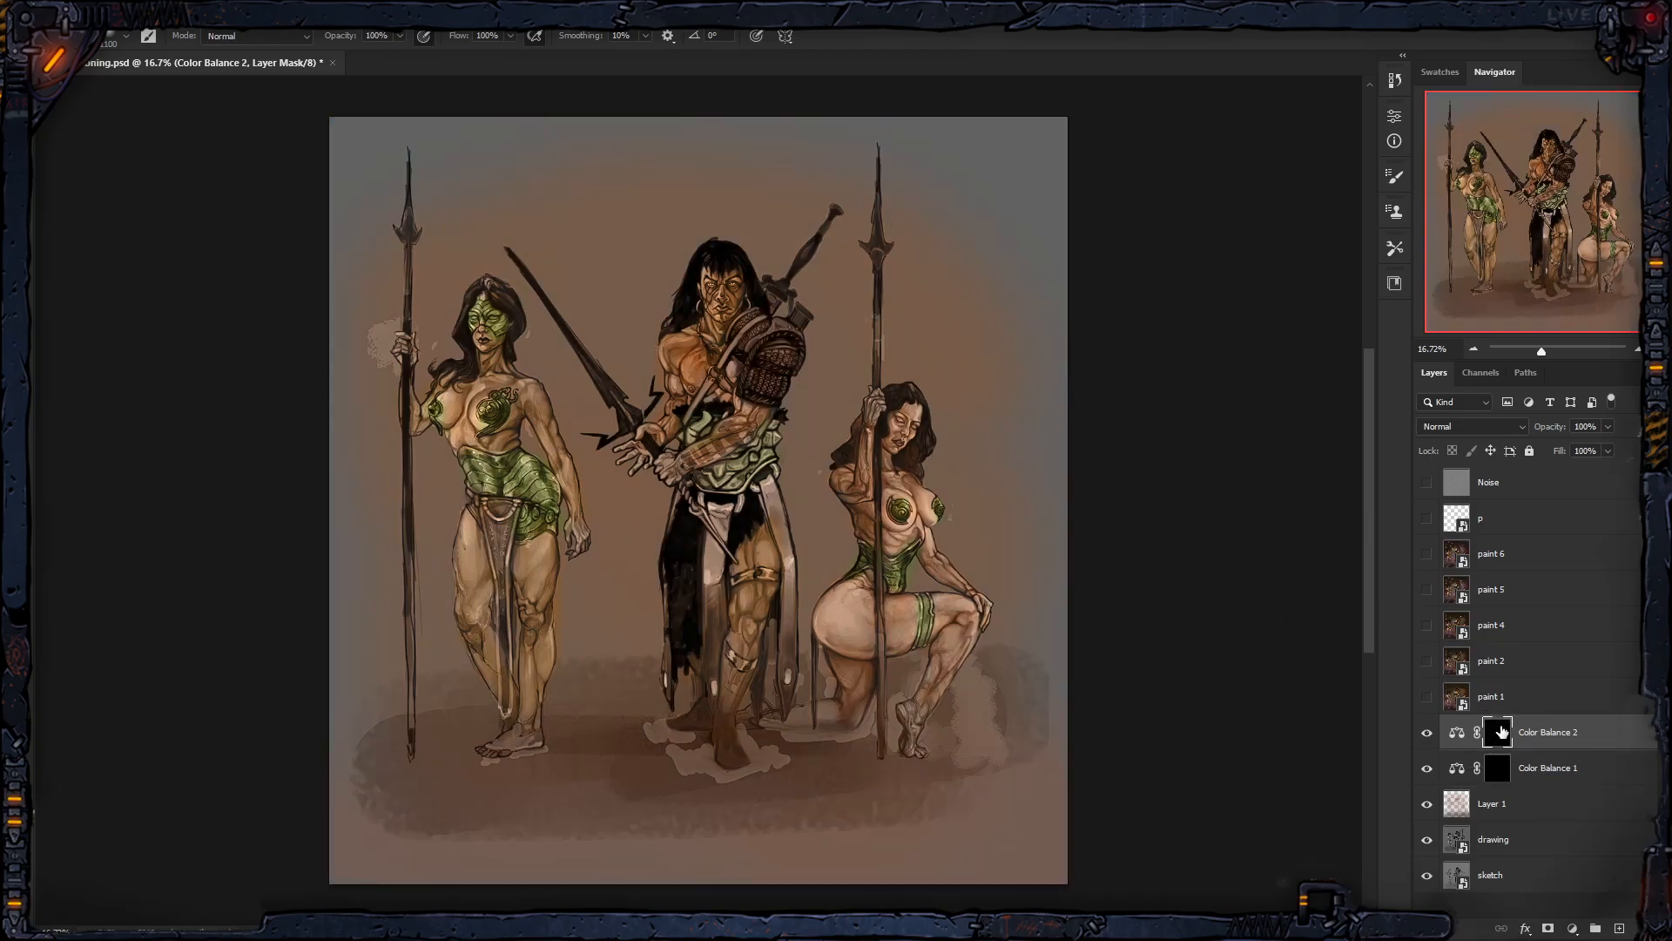
{"action": "left_click", "coordinate": [1498, 767]}
{"action": "left_click", "coordinate": [1499, 742]}
{"action": "left_click", "coordinate": [1502, 767]}
{"action": "left_click", "coordinate": [1502, 735]}
{"action": "left_click", "coordinate": [1502, 770]}
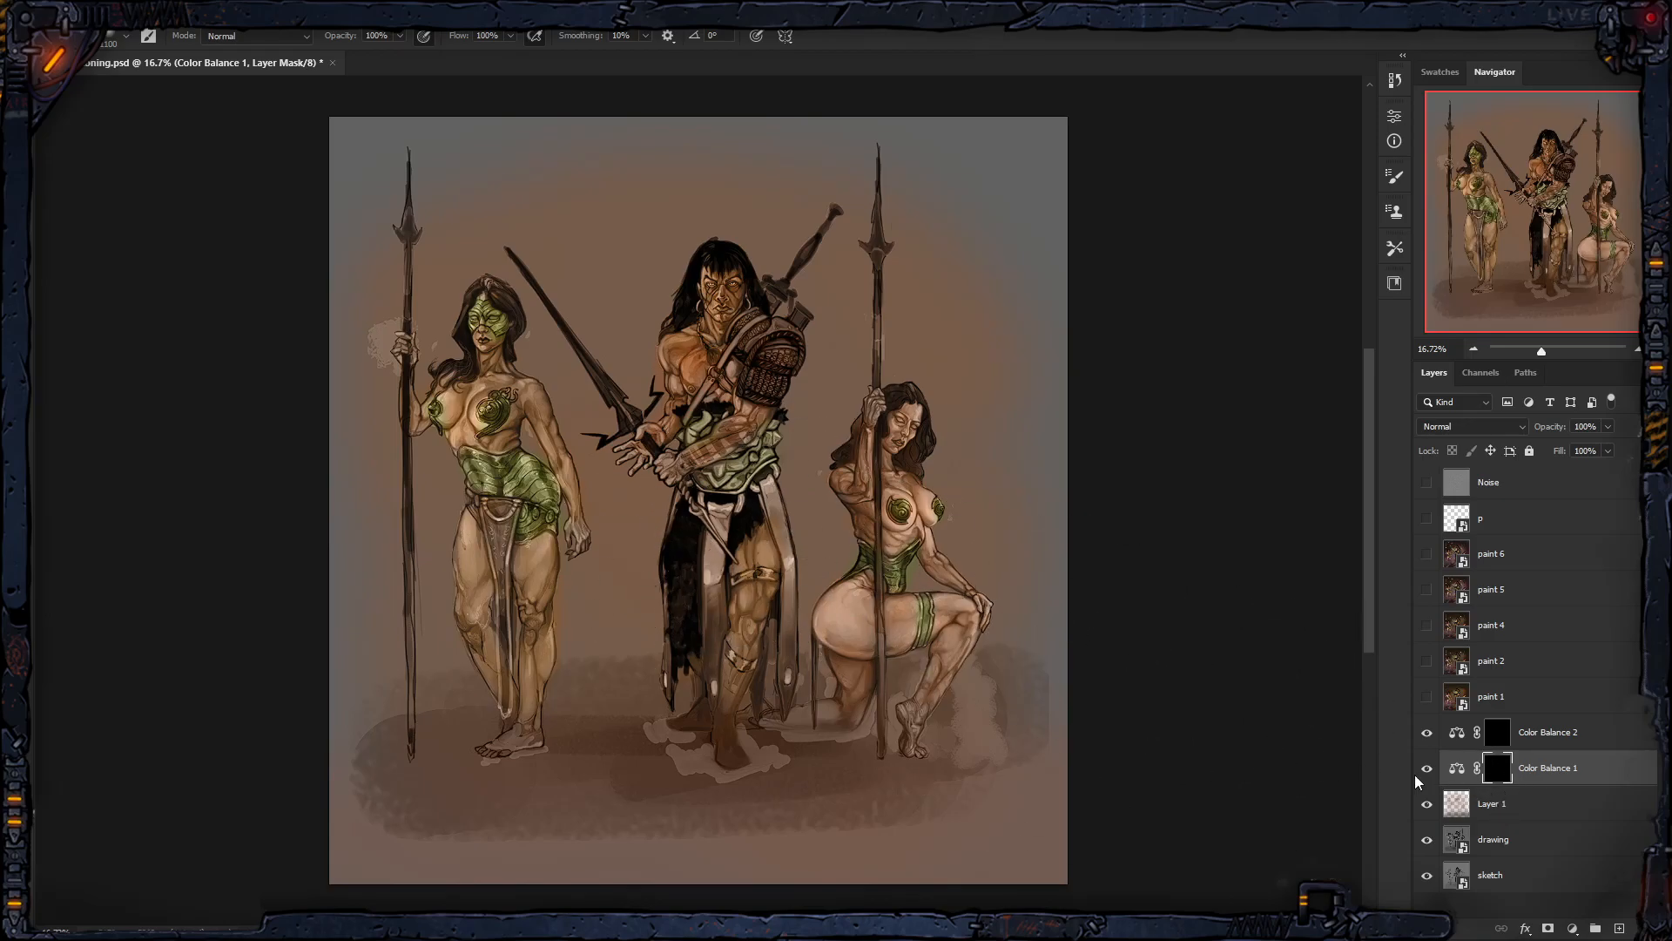
Step: Rename the Color Balance 1 layer "light" and the Color Balance 2 layer "darknes"
{"action": "left_click", "coordinate": [1454, 773]}
{"action": "double_click", "coordinate": [1546, 769]}
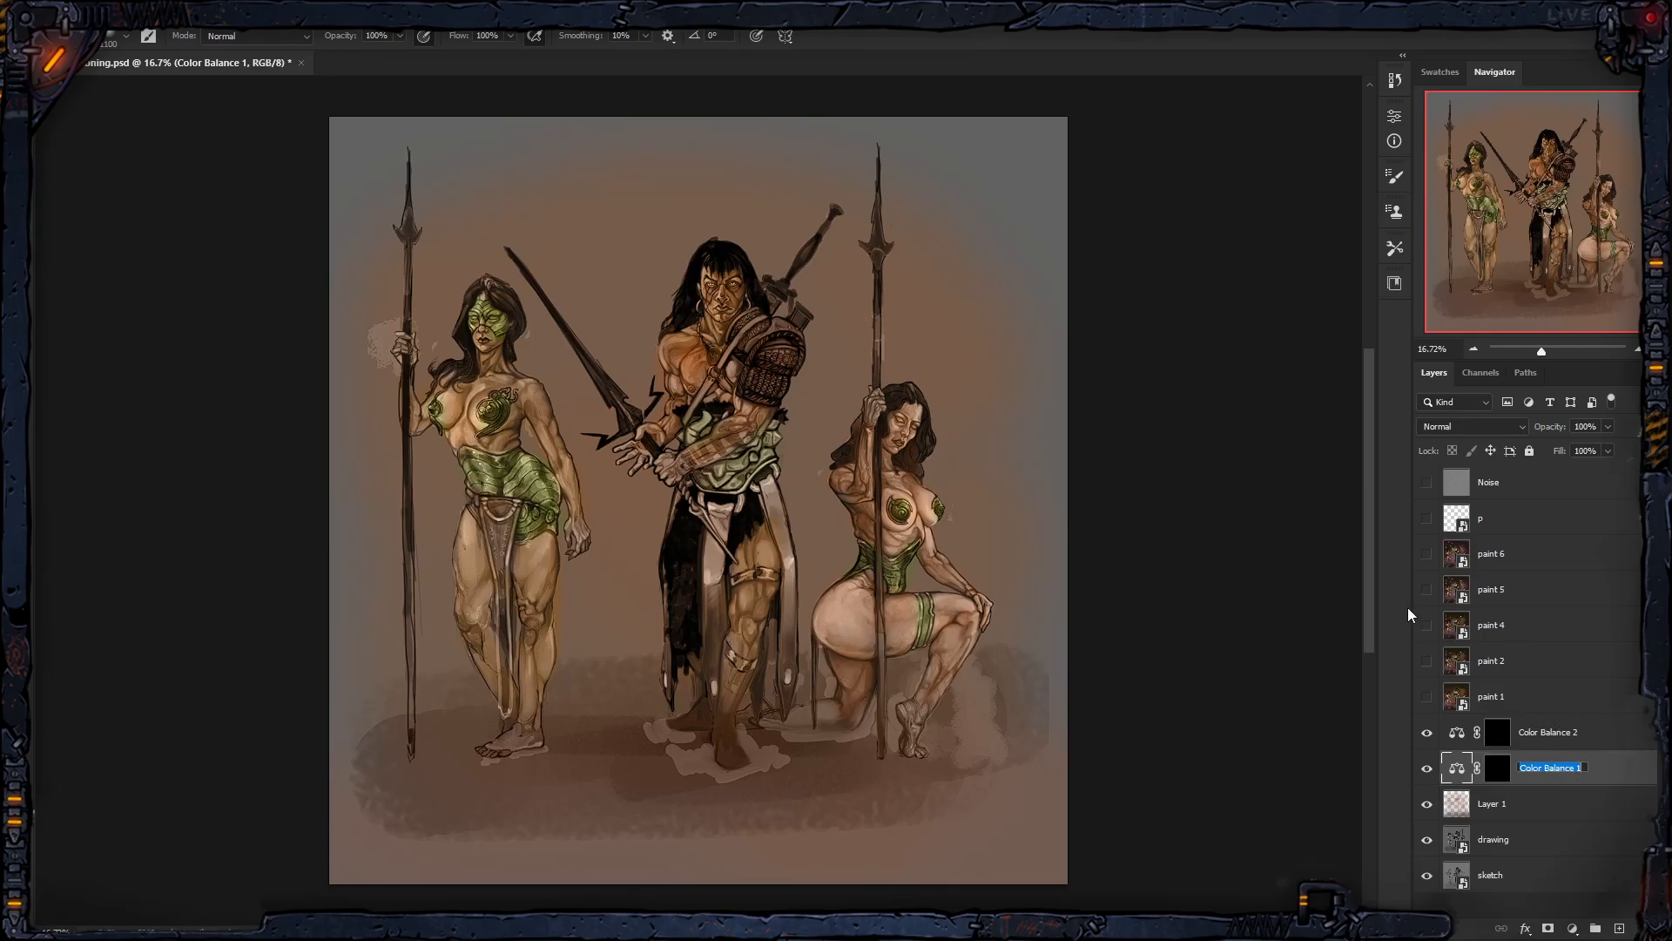
{"action": "type", "text": "light"}
{"action": "key", "text": "Return"}
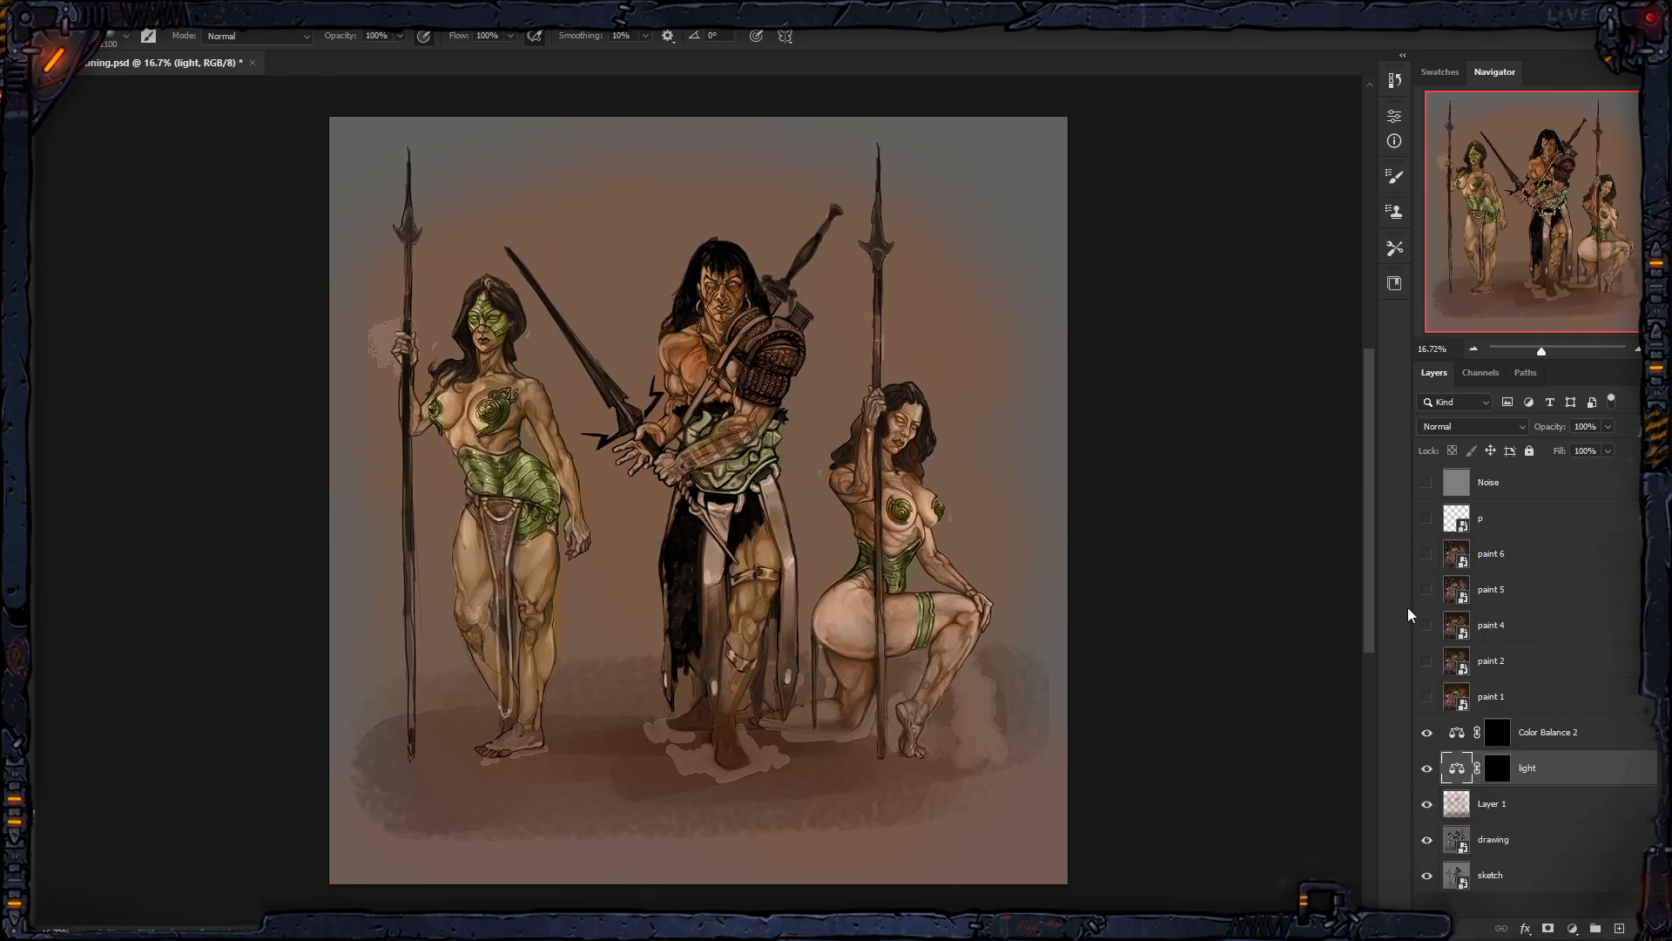
{"action": "double_click", "coordinate": [1555, 732]}
{"action": "type", "text": "darknes"}
{"action": "key", "text": "Return"}
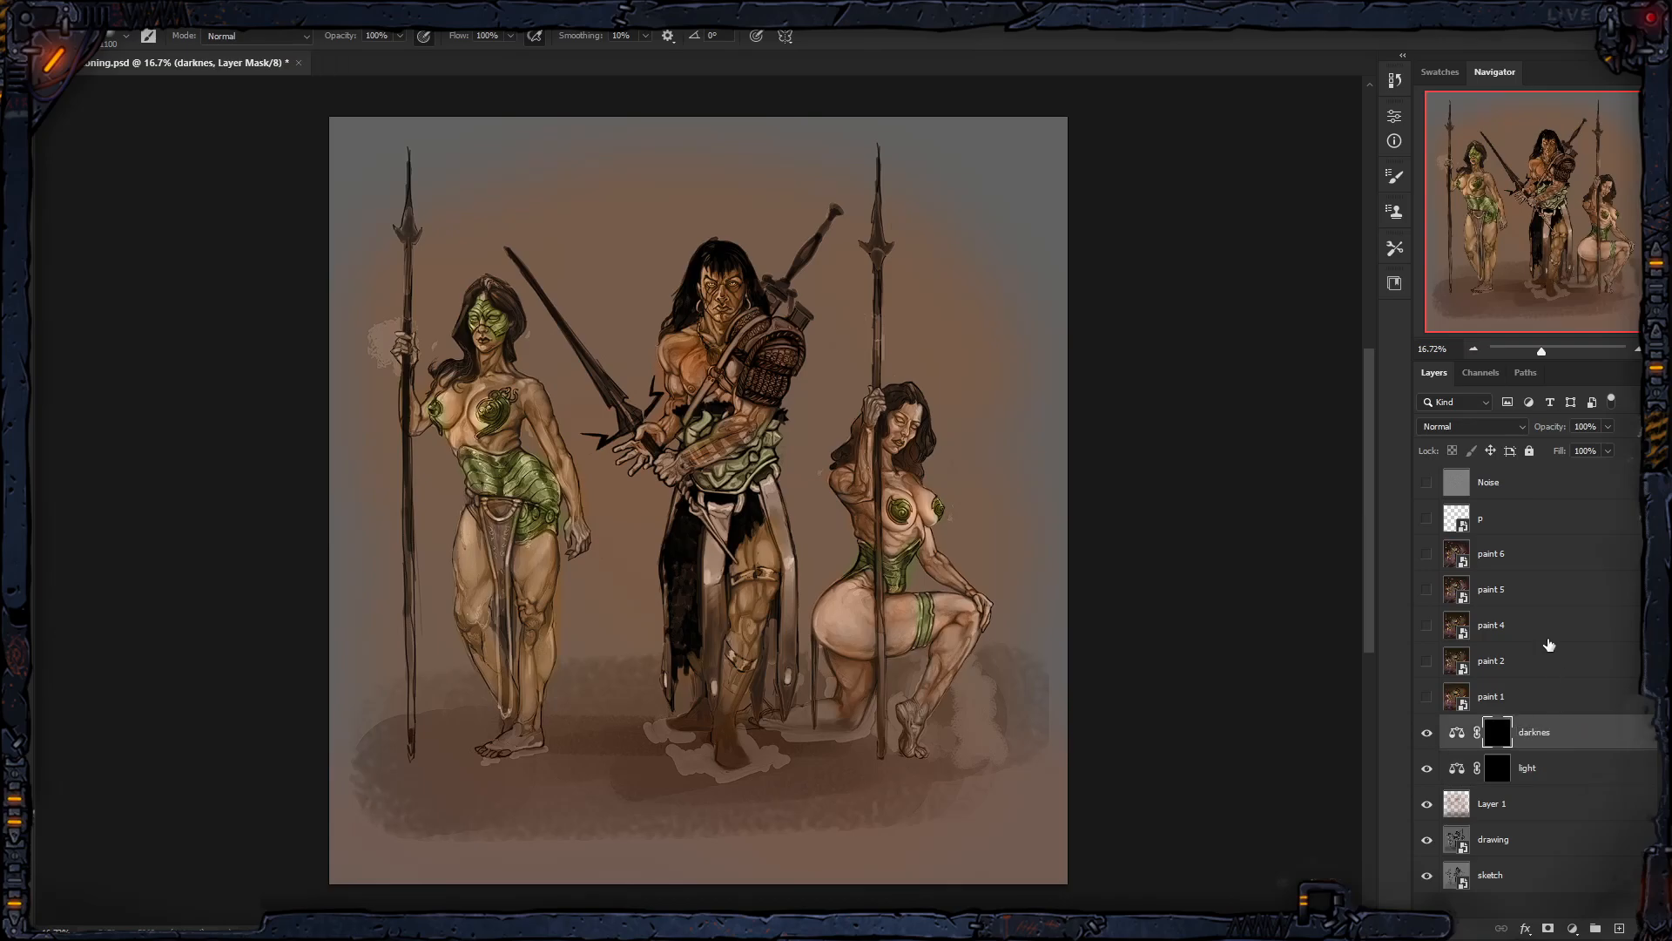
Step: Paint white on the light layer's mask over the kneeling woman's torso, the warrior's torso, and the standing woman's arm and legs, progressively reducing the brush size
{"action": "left_click", "coordinate": [1525, 770]}
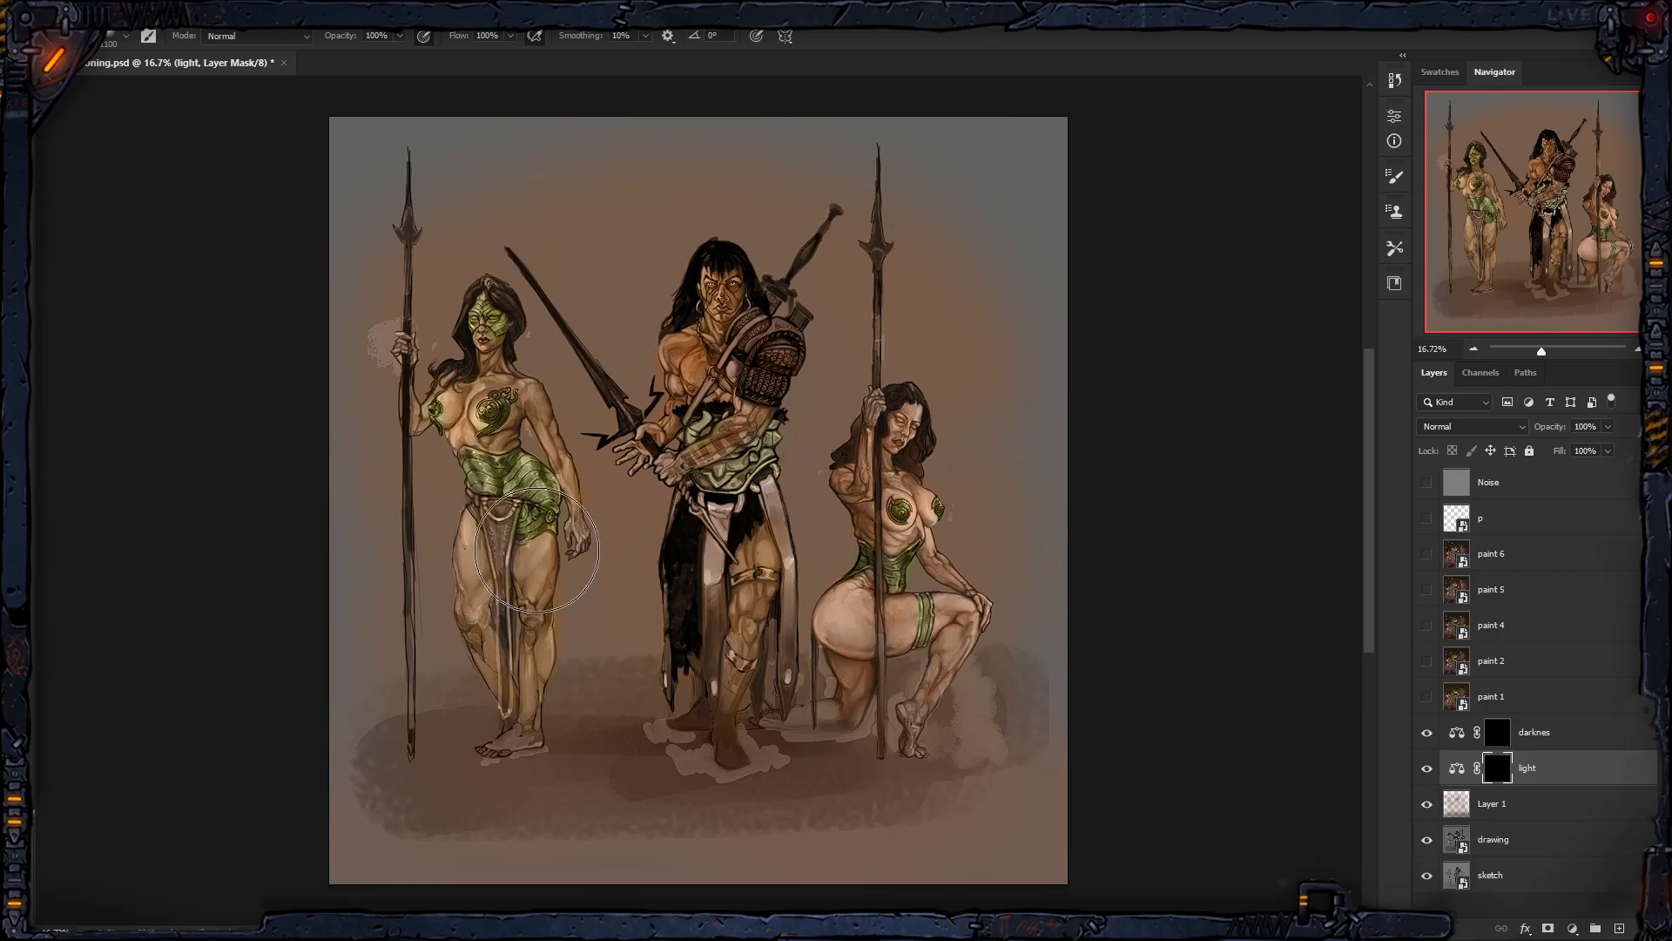
{"action": "mouse_move", "coordinate": [622, 750]}
{"action": "left_mouse_down"}
{"action": "mouse_move", "coordinate": [691, 778]}
{"action": "mouse_move", "coordinate": [634, 760]}
{"action": "mouse_move", "coordinate": [597, 714]}
{"action": "left_mouse_up"}
{"action": "key", "text": "ctrl+z"}
{"action": "mouse_move", "coordinate": [909, 459]}
{"action": "left_mouse_down"}
{"action": "mouse_move", "coordinate": [920, 548]}
{"action": "mouse_move", "coordinate": [907, 479]}
{"action": "left_mouse_up"}
{"action": "key", "text": "bracketleft"}
{"action": "key", "text": "bracketleft"}
{"action": "mouse_move", "coordinate": [768, 392]}
{"action": "left_mouse_down"}
{"action": "mouse_move", "coordinate": [716, 366]}
{"action": "mouse_move", "coordinate": [676, 384]}
{"action": "left_mouse_up"}
{"action": "key", "text": "bracketleft"}
{"action": "key", "text": "bracketleft"}
{"action": "mouse_move", "coordinate": [555, 385]}
{"action": "left_mouse_down"}
{"action": "mouse_move", "coordinate": [493, 415]}
{"action": "mouse_move", "coordinate": [428, 402]}
{"action": "mouse_move", "coordinate": [463, 317]}
{"action": "mouse_move", "coordinate": [590, 461]}
{"action": "left_mouse_up"}
{"action": "key", "text": "bracketleft"}
{"action": "key", "text": "bracketleft"}
{"action": "left_click_drag", "start_coordinate": [507, 598], "coordinate": [538, 560]}
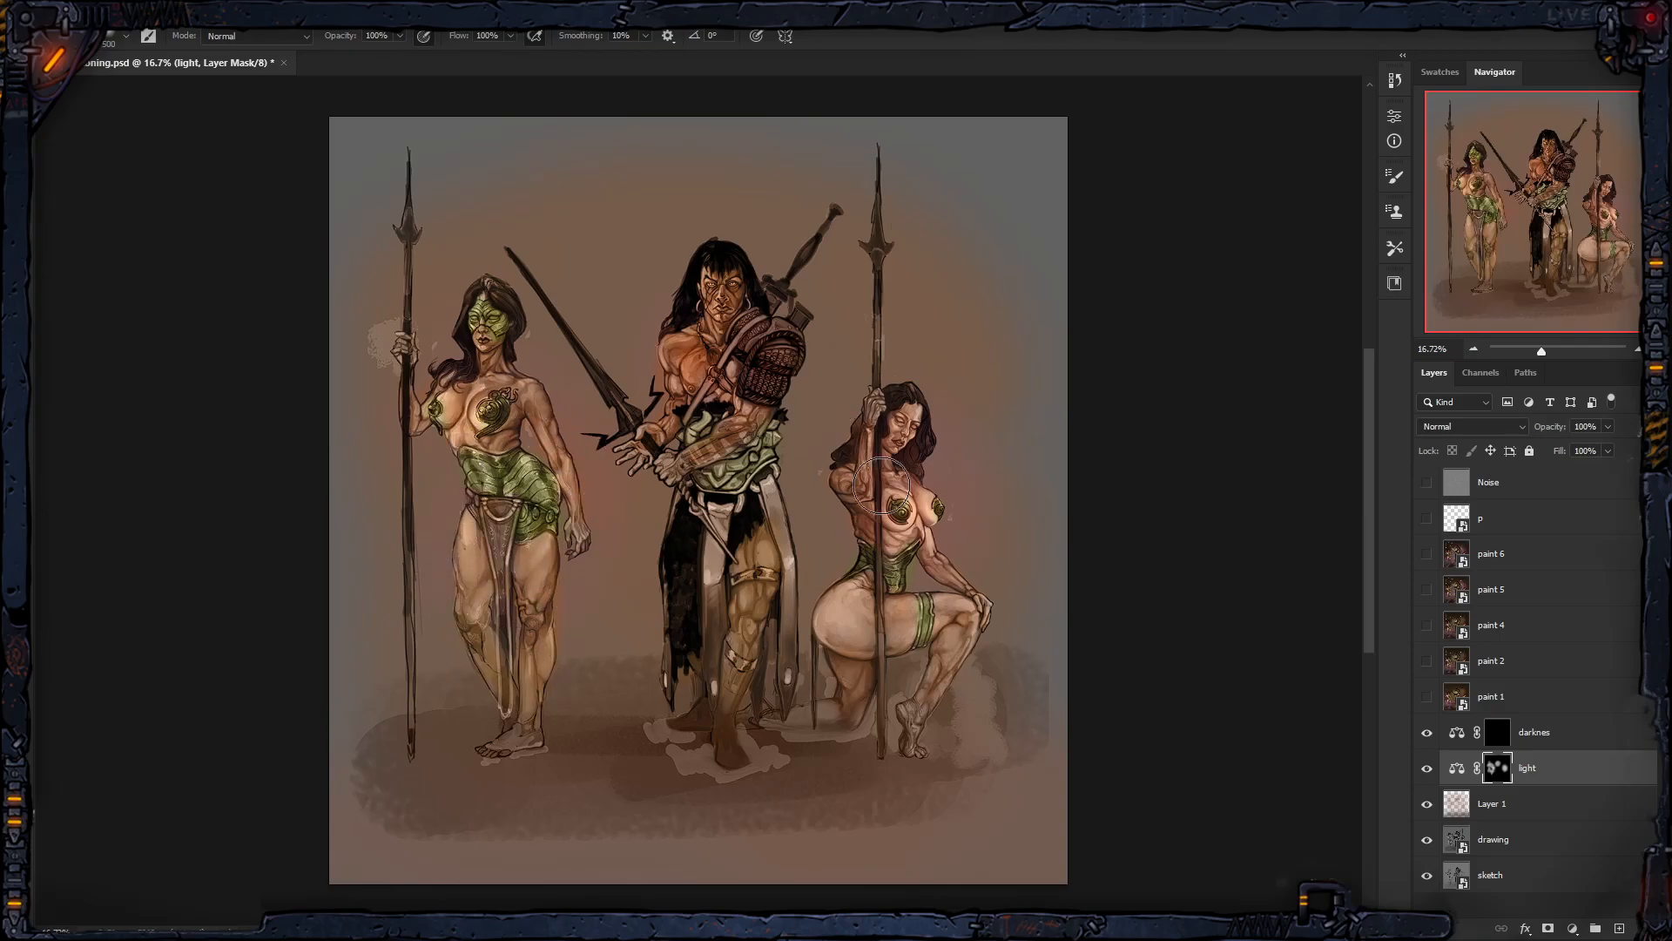
Step: Paint white on the darknes layer's mask with a larger brush over the ground, the lower background and the lower parts of the figures
{"action": "left_click", "coordinate": [1503, 741]}
{"action": "left_click", "coordinate": [1495, 768]}
{"action": "left_click", "coordinate": [1497, 736]}
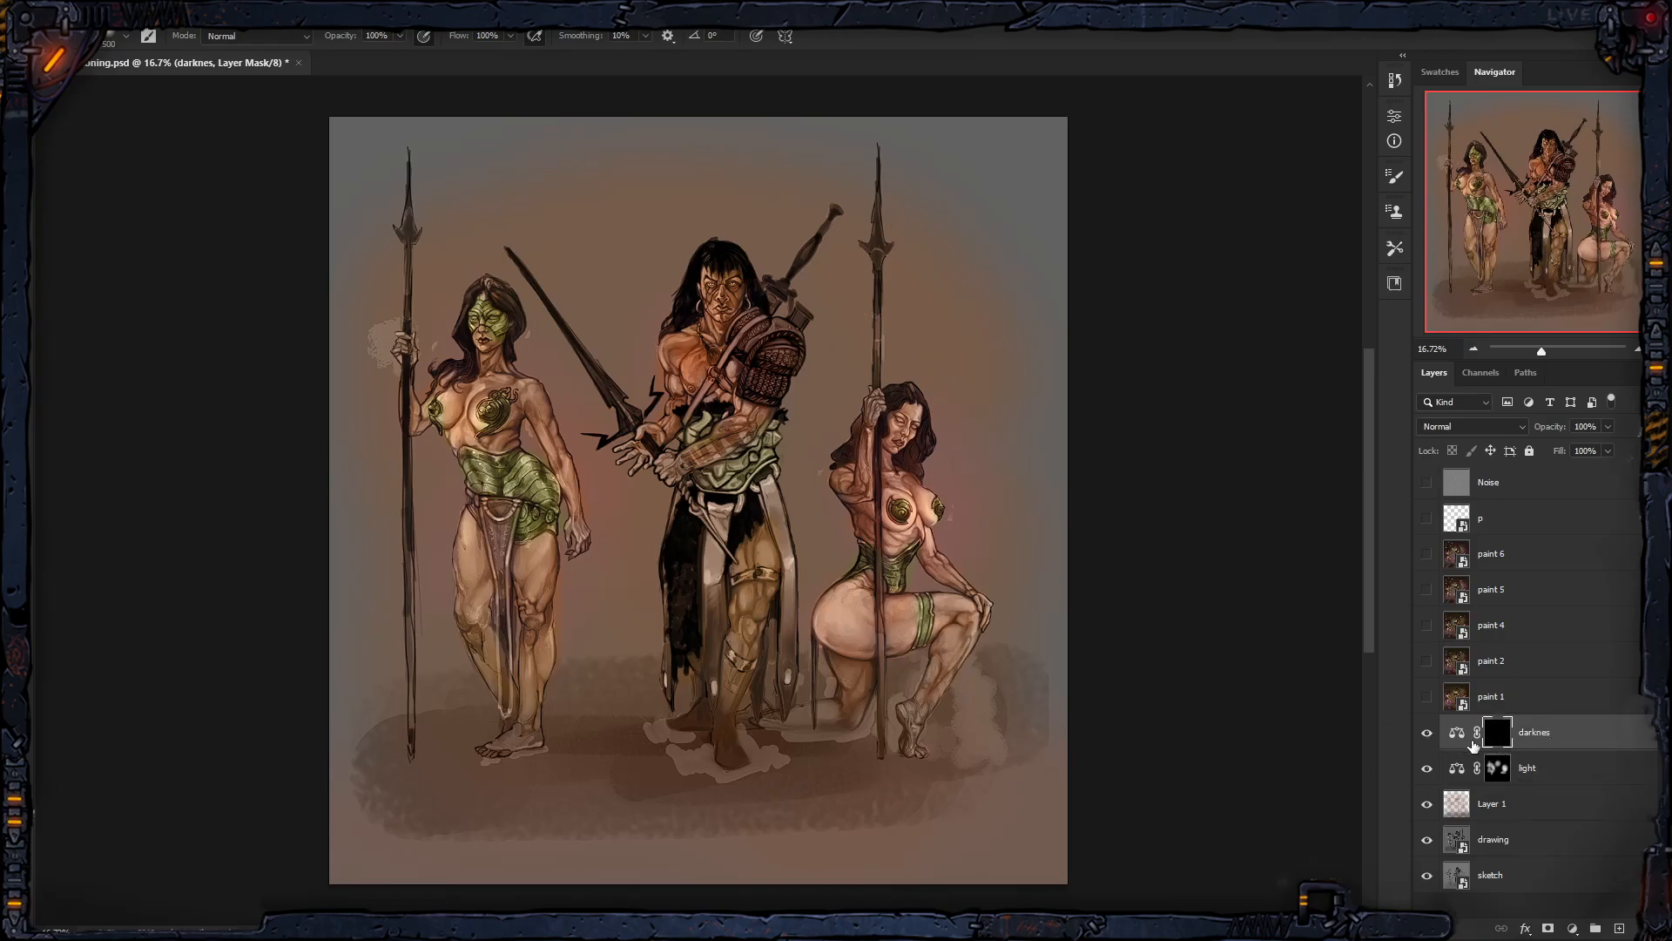
{"action": "key", "text": "bracketright"}
{"action": "key", "text": "bracketright"}
{"action": "key", "text": "bracketright"}
{"action": "key", "text": "bracketright"}
{"action": "key", "text": "bracketright"}
{"action": "key", "text": "bracketright"}
{"action": "mouse_move", "coordinate": [514, 818]}
{"action": "left_mouse_down"}
{"action": "mouse_move", "coordinate": [299, 744]}
{"action": "mouse_move", "coordinate": [952, 836]}
{"action": "mouse_move", "coordinate": [937, 879]}
{"action": "left_mouse_up"}
{"action": "mouse_move", "coordinate": [420, 647]}
{"action": "left_mouse_down"}
{"action": "mouse_move", "coordinate": [374, 585]}
{"action": "mouse_move", "coordinate": [479, 697]}
{"action": "left_mouse_up"}
{"action": "left_click", "coordinate": [624, 603]}
{"action": "key", "text": "bracketleft"}
{"action": "left_click_drag", "start_coordinate": [836, 538], "coordinate": [867, 681]}
{"action": "mouse_move", "coordinate": [1040, 614]}
{"action": "left_mouse_down"}
{"action": "mouse_move", "coordinate": [1035, 755]}
{"action": "mouse_move", "coordinate": [959, 816]}
{"action": "mouse_move", "coordinate": [1022, 717]}
{"action": "mouse_move", "coordinate": [895, 848]}
{"action": "mouse_move", "coordinate": [997, 839]}
{"action": "mouse_move", "coordinate": [381, 842]}
{"action": "mouse_move", "coordinate": [509, 858]}
{"action": "mouse_move", "coordinate": [482, 799]}
{"action": "mouse_move", "coordinate": [605, 765]}
{"action": "mouse_move", "coordinate": [586, 771]}
{"action": "mouse_move", "coordinate": [385, 651]}
{"action": "left_mouse_up"}
{"action": "key", "text": "bracketleft"}
{"action": "key", "text": "bracketleft"}
{"action": "key", "text": "bracketleft"}
{"action": "key", "text": "bracketleft"}
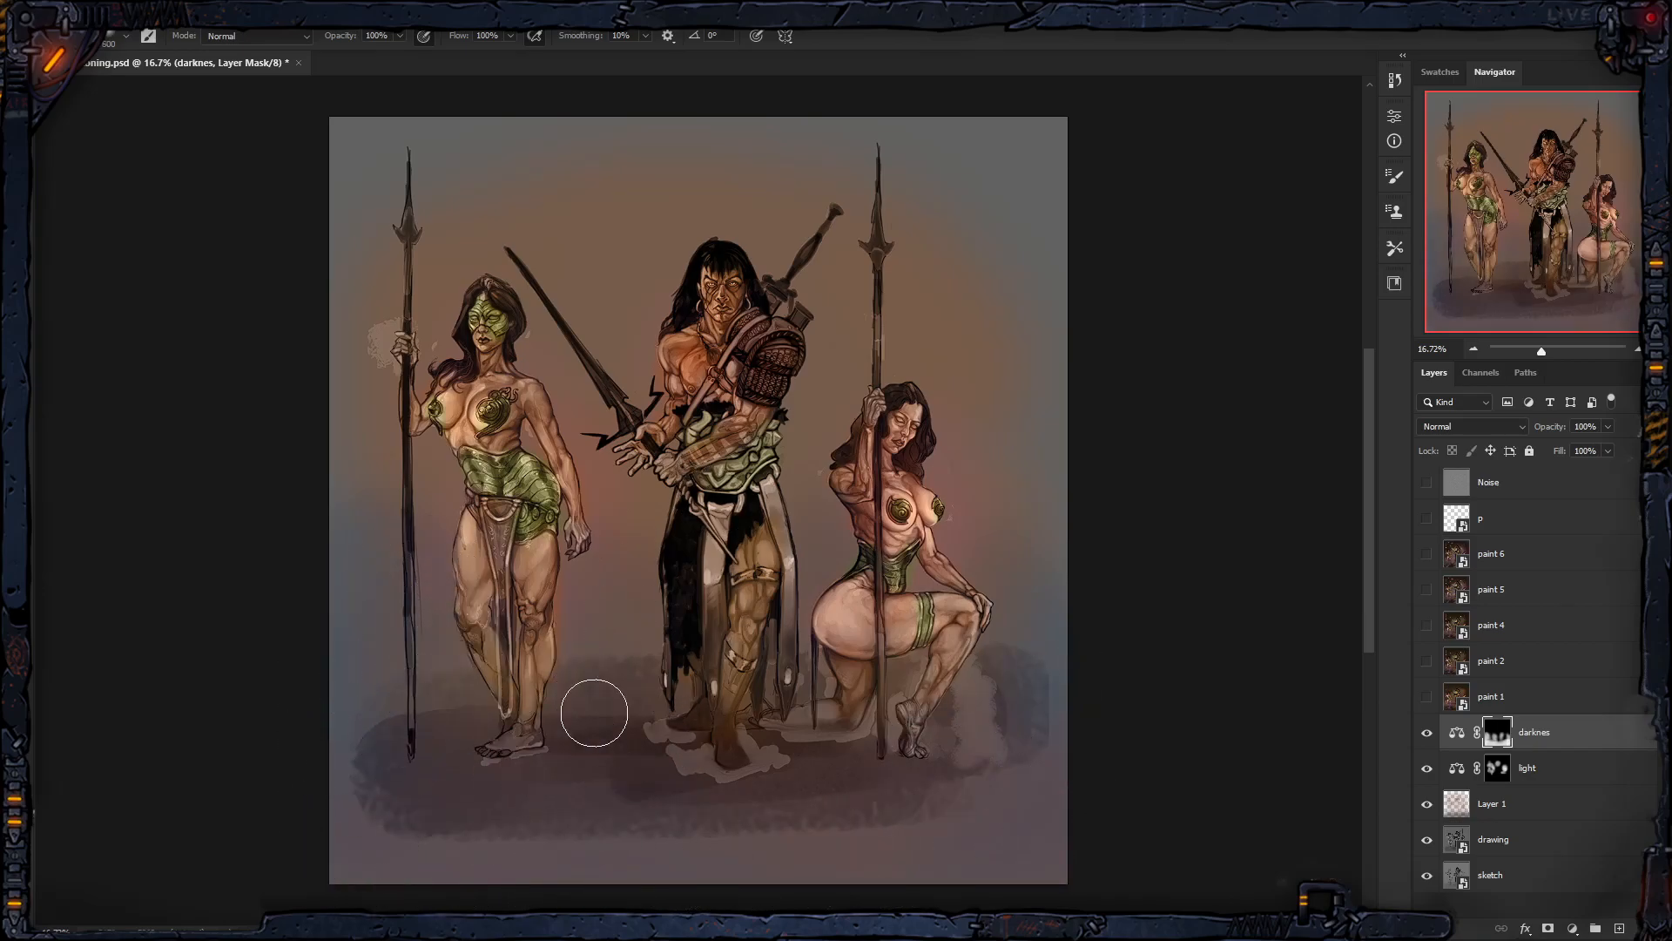
Step: Enlarge the brush and paint the darknes layer's mask across the upper background around the figures
{"action": "key", "text": "bracketright"}
{"action": "key", "text": "bracketright"}
{"action": "key", "text": "bracketright"}
{"action": "key", "text": "bracketright"}
{"action": "key", "text": "bracketright"}
{"action": "key", "text": "bracketright"}
{"action": "mouse_move", "coordinate": [450, 214]}
{"action": "left_mouse_down"}
{"action": "mouse_move", "coordinate": [302, 328]}
{"action": "mouse_move", "coordinate": [380, 488]}
{"action": "mouse_move", "coordinate": [626, 167]}
{"action": "mouse_move", "coordinate": [1061, 207]}
{"action": "mouse_move", "coordinate": [1076, 304]}
{"action": "mouse_move", "coordinate": [1012, 167]}
{"action": "left_mouse_up"}
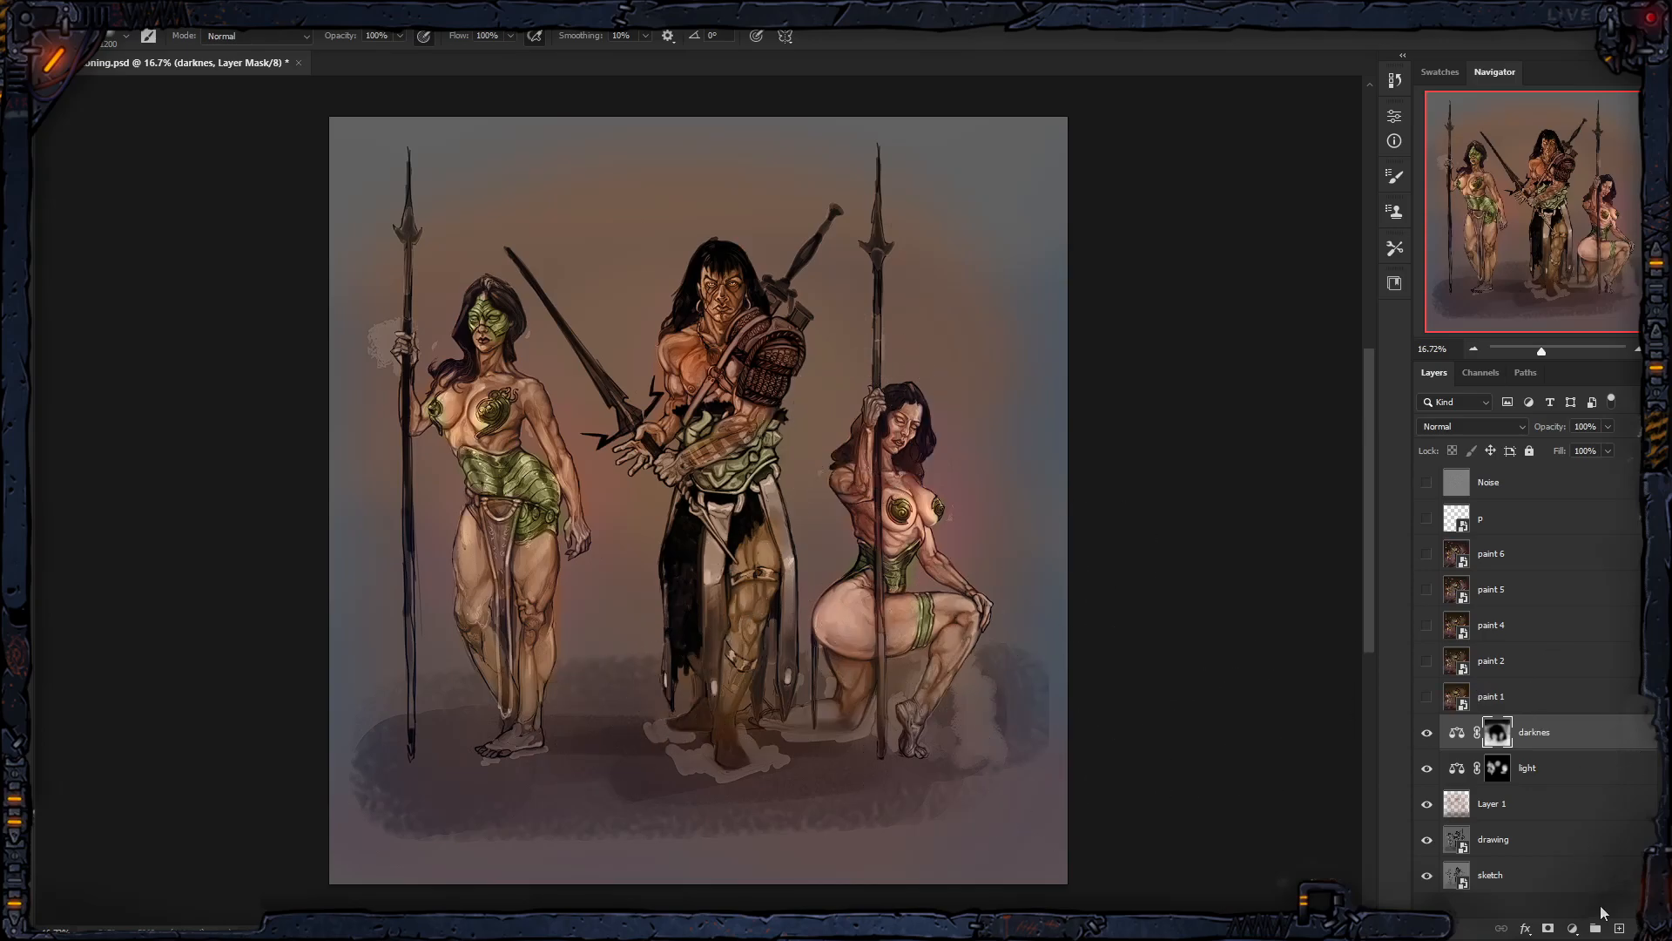
Step: Create a new layer above the darknes layer and name it "painting"
{"action": "left_click", "coordinate": [1619, 928]}
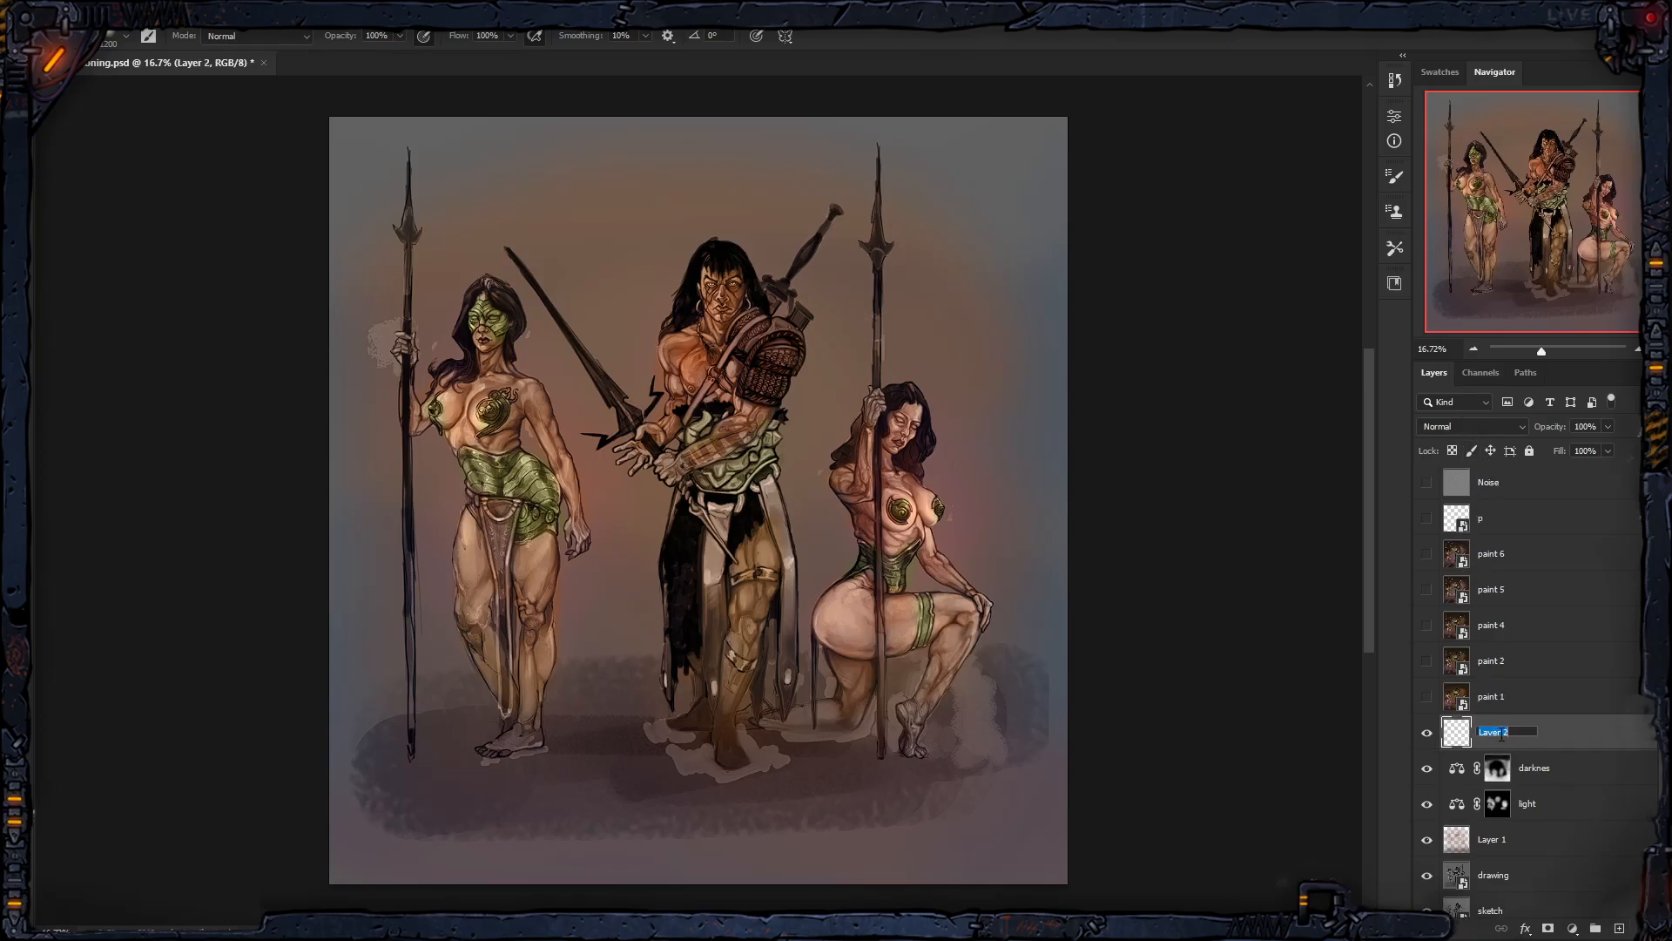
{"action": "type", "text": "painting"}
{"action": "key", "text": "Return"}
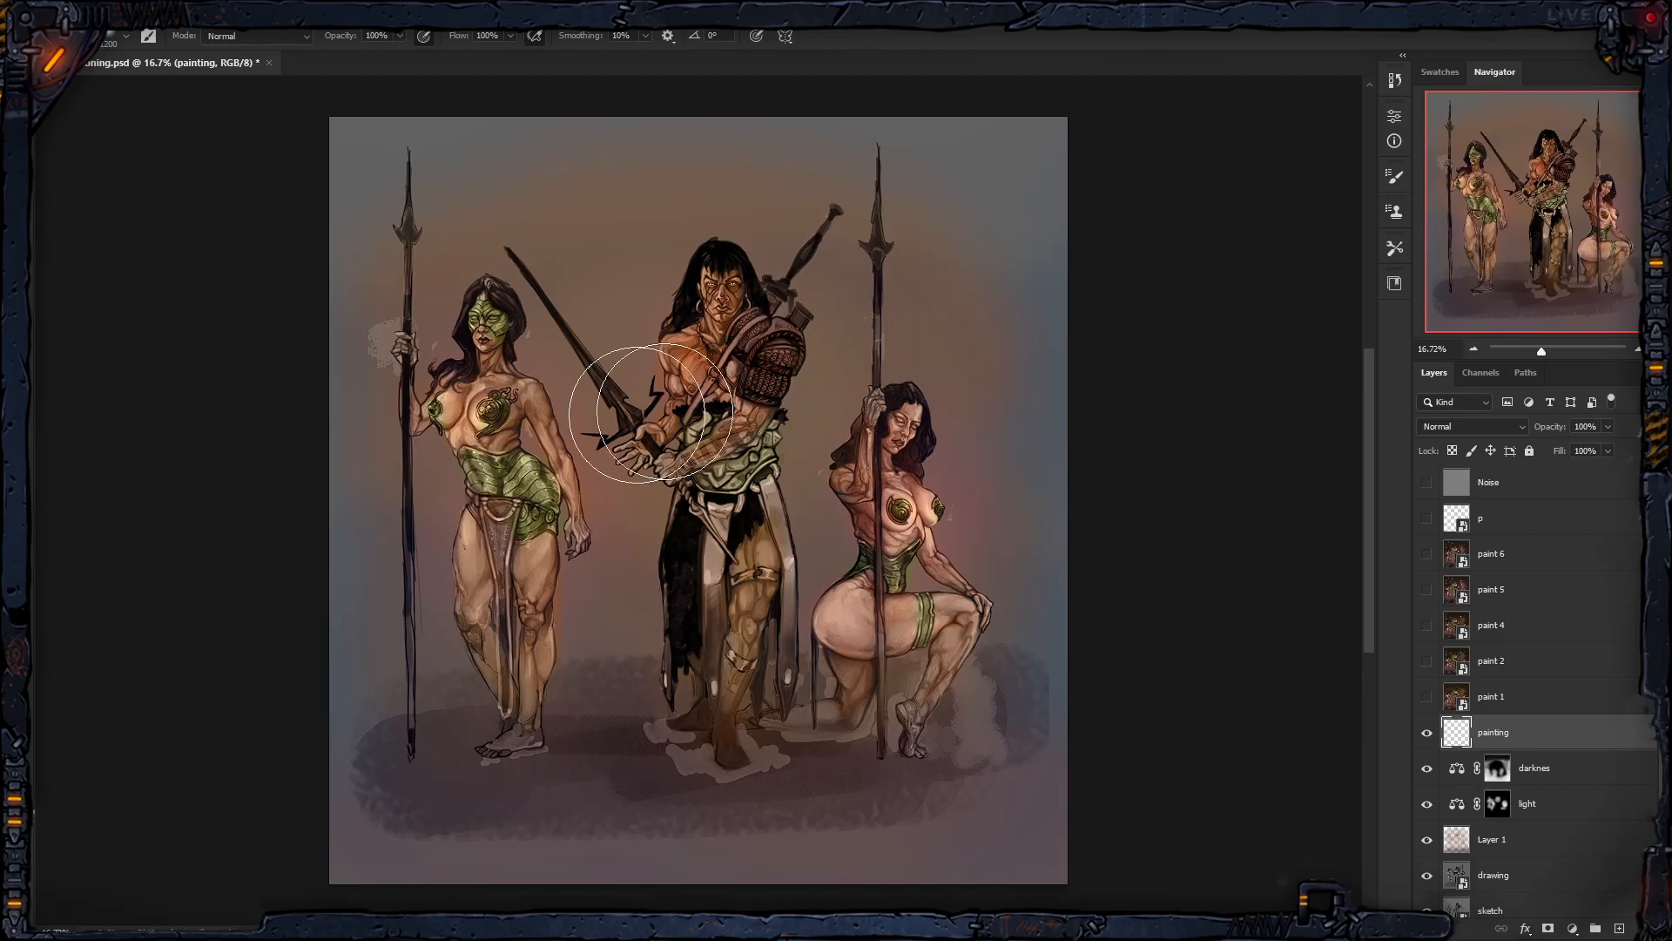
Step: Choose the Wet Sponge preset from the Darko Brushes set for painting
{"action": "right_click", "coordinate": [707, 299]}
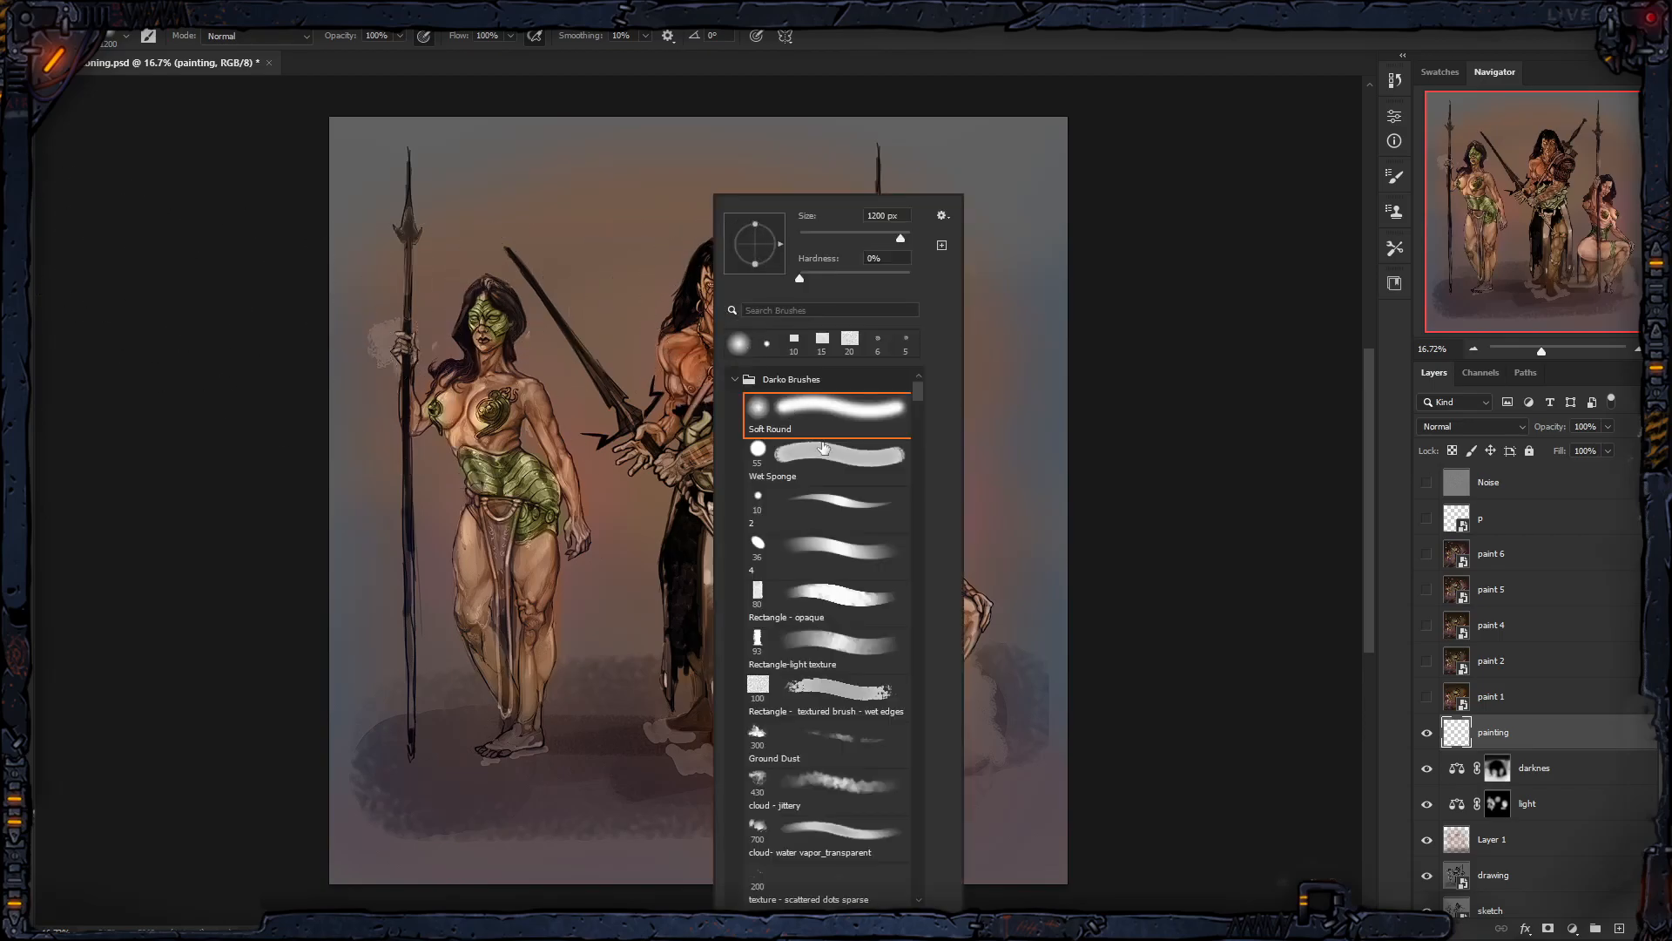
{"action": "left_click", "coordinate": [848, 455]}
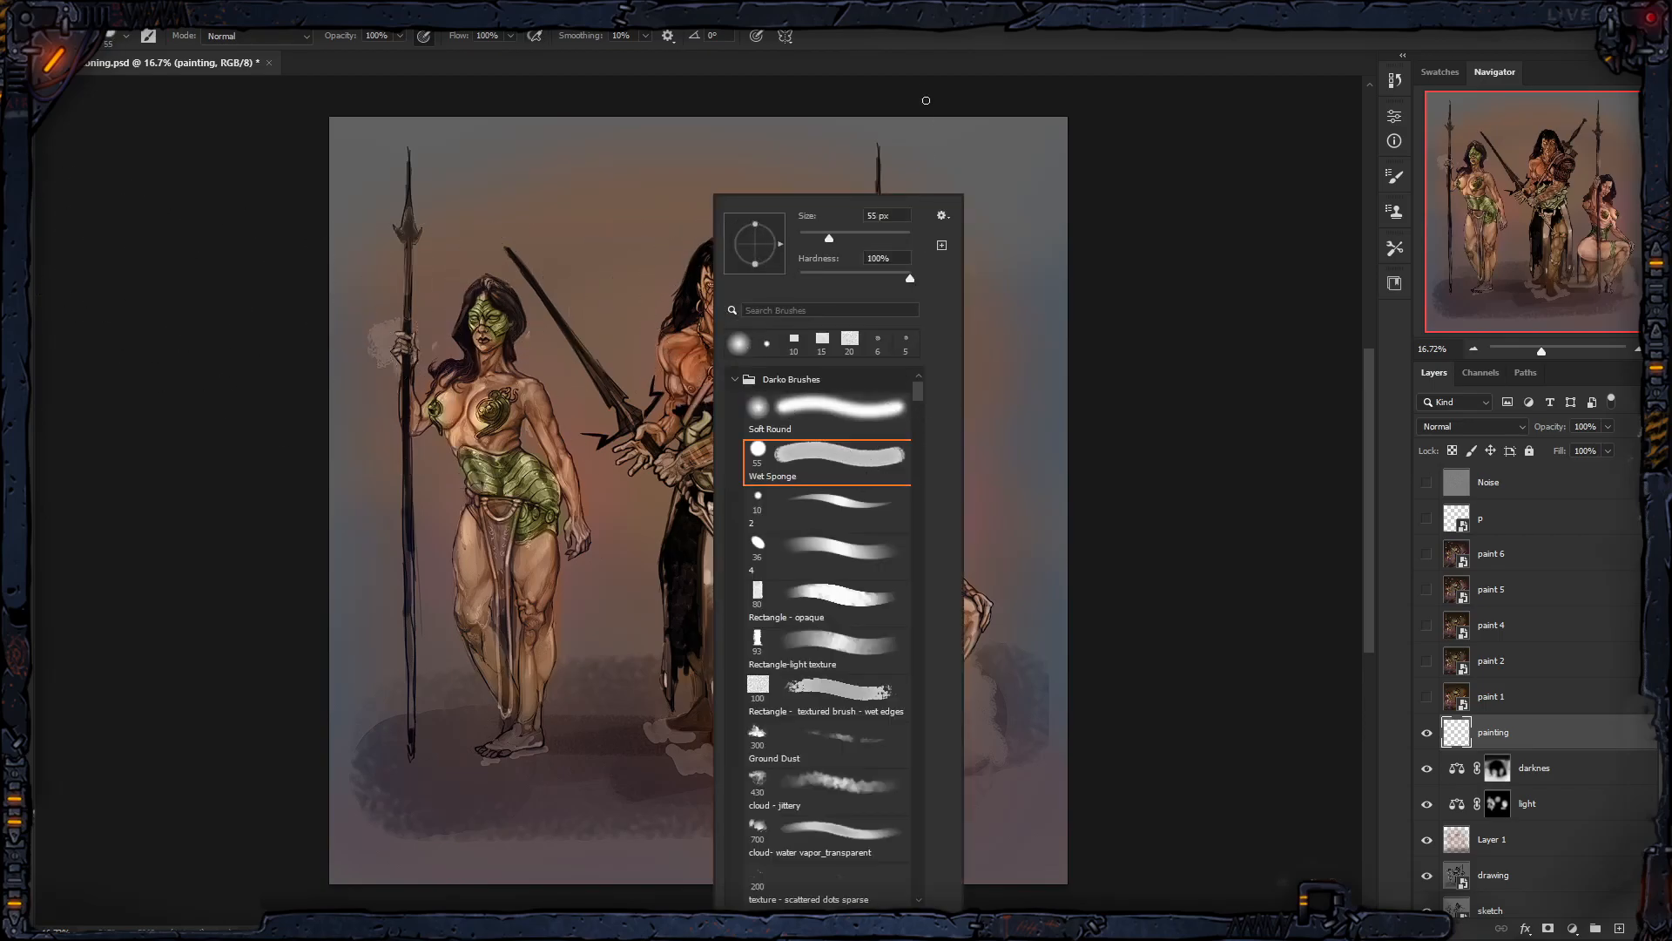
{"action": "double_click", "coordinate": [846, 455]}
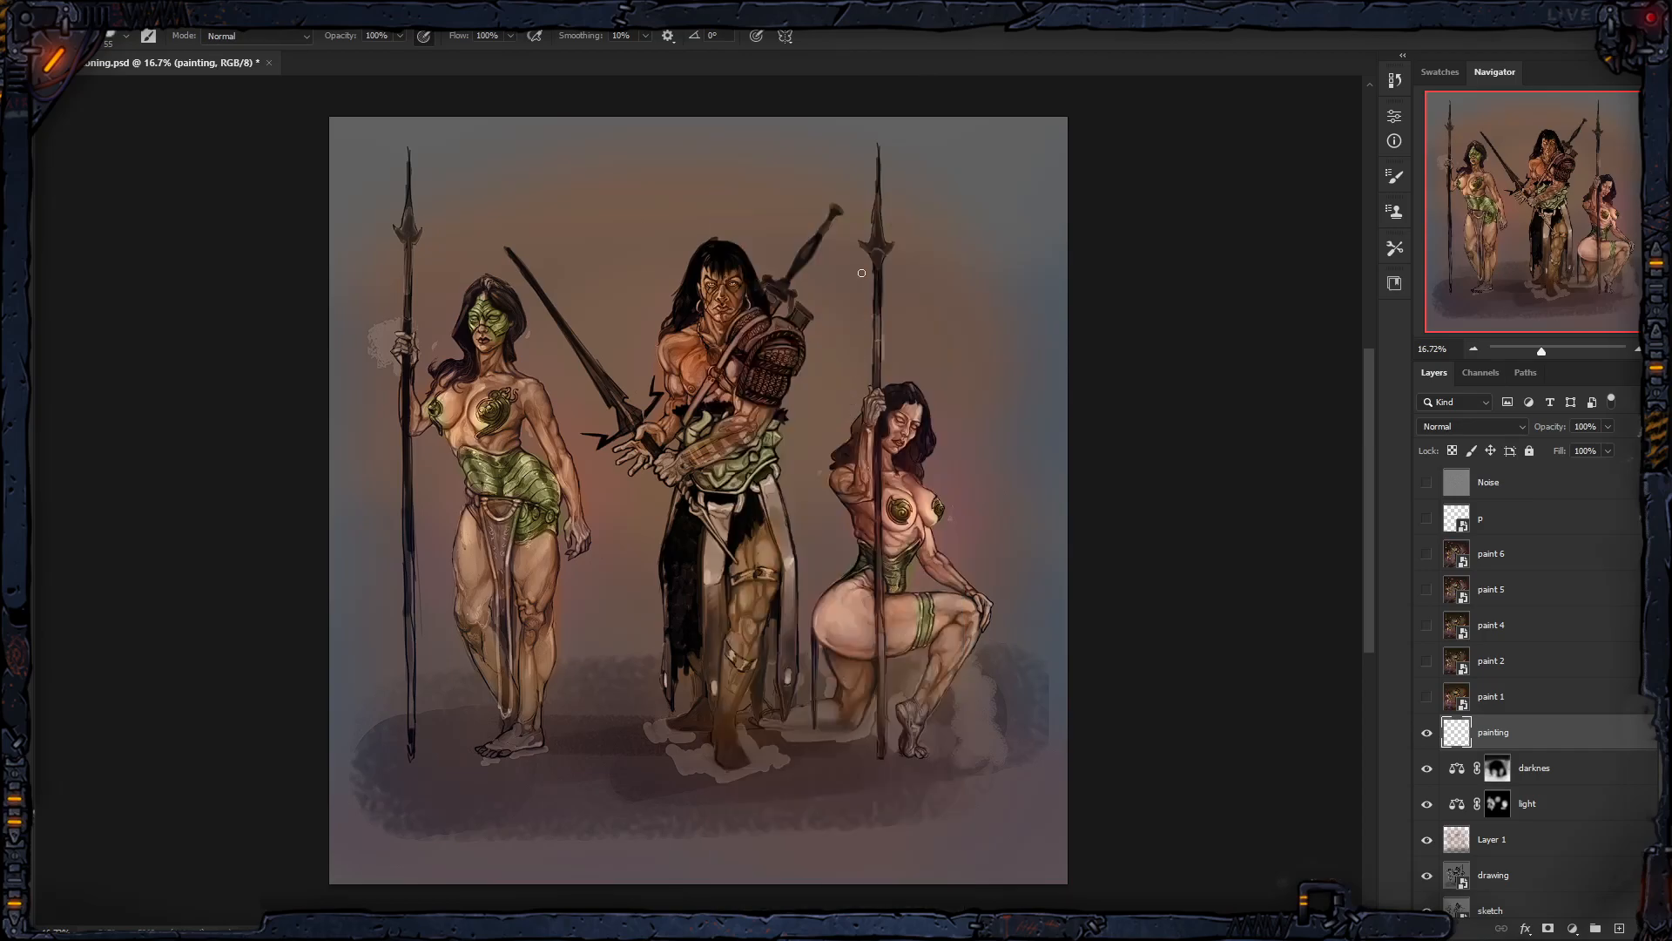
Step: Compare the Soft Round and Wet Sponge brush presets by alternating between them, keeping Wet Sponge selected
{"action": "right_click", "coordinate": [817, 364]}
{"action": "left_click", "coordinate": [935, 413]}
{"action": "left_click", "coordinate": [943, 448]}
{"action": "left_click", "coordinate": [944, 420]}
{"action": "left_click", "coordinate": [943, 453]}
{"action": "left_click", "coordinate": [945, 435]}
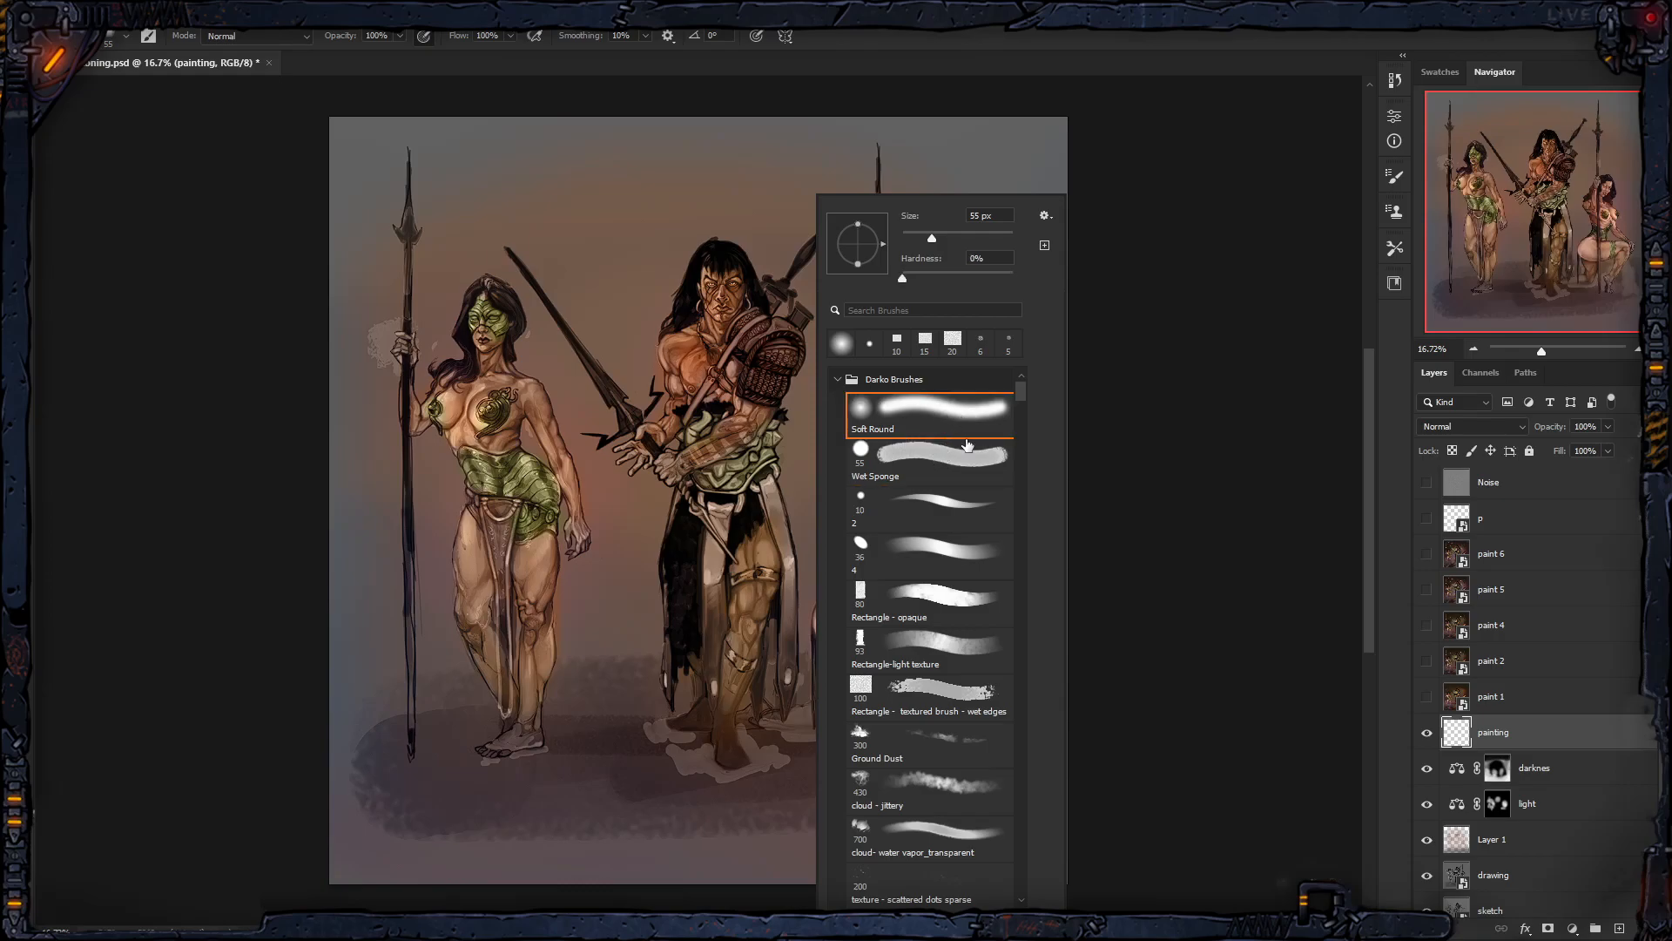
{"action": "left_click", "coordinate": [959, 451]}
{"action": "left_click", "coordinate": [962, 421]}
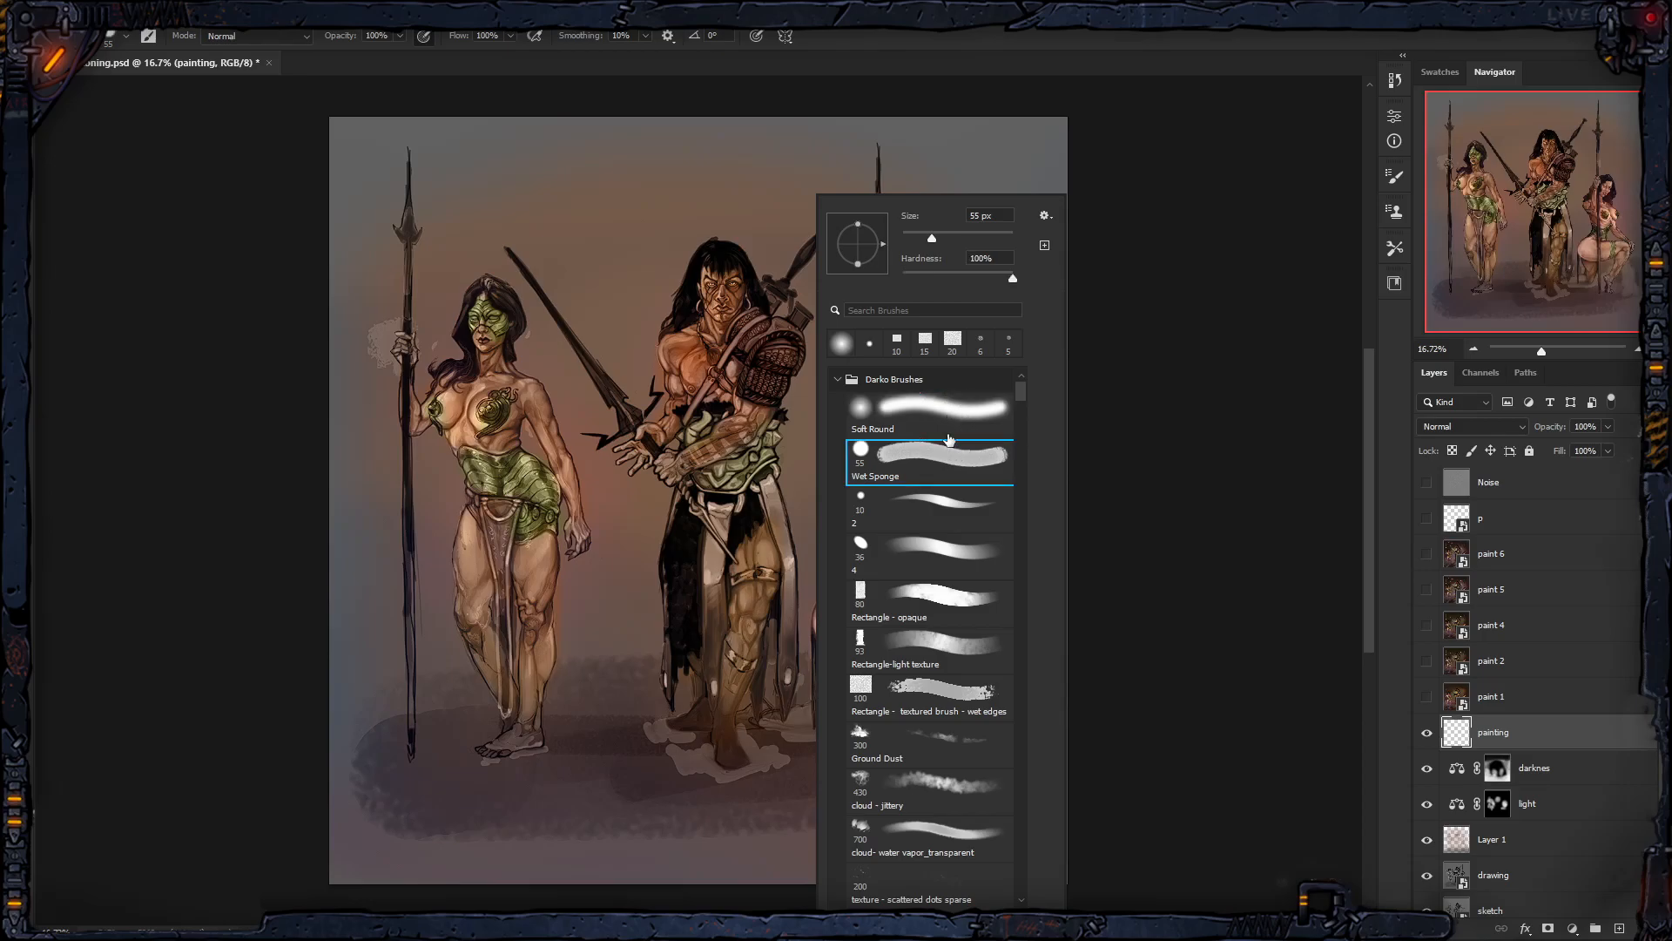
{"action": "left_click", "coordinate": [949, 462]}
{"action": "left_click", "coordinate": [949, 413]}
{"action": "left_click", "coordinate": [951, 465]}
{"action": "left_click", "coordinate": [958, 420]}
{"action": "left_click", "coordinate": [956, 458]}
{"action": "left_click", "coordinate": [958, 422]}
{"action": "left_click", "coordinate": [951, 459]}
{"action": "left_click", "coordinate": [956, 418]}
{"action": "left_click", "coordinate": [954, 456]}
{"action": "left_click", "coordinate": [956, 415]}
{"action": "left_click", "coordinate": [955, 462]}
{"action": "left_click", "coordinate": [956, 418]}
{"action": "left_click", "coordinate": [948, 461]}
{"action": "left_click", "coordinate": [954, 418]}
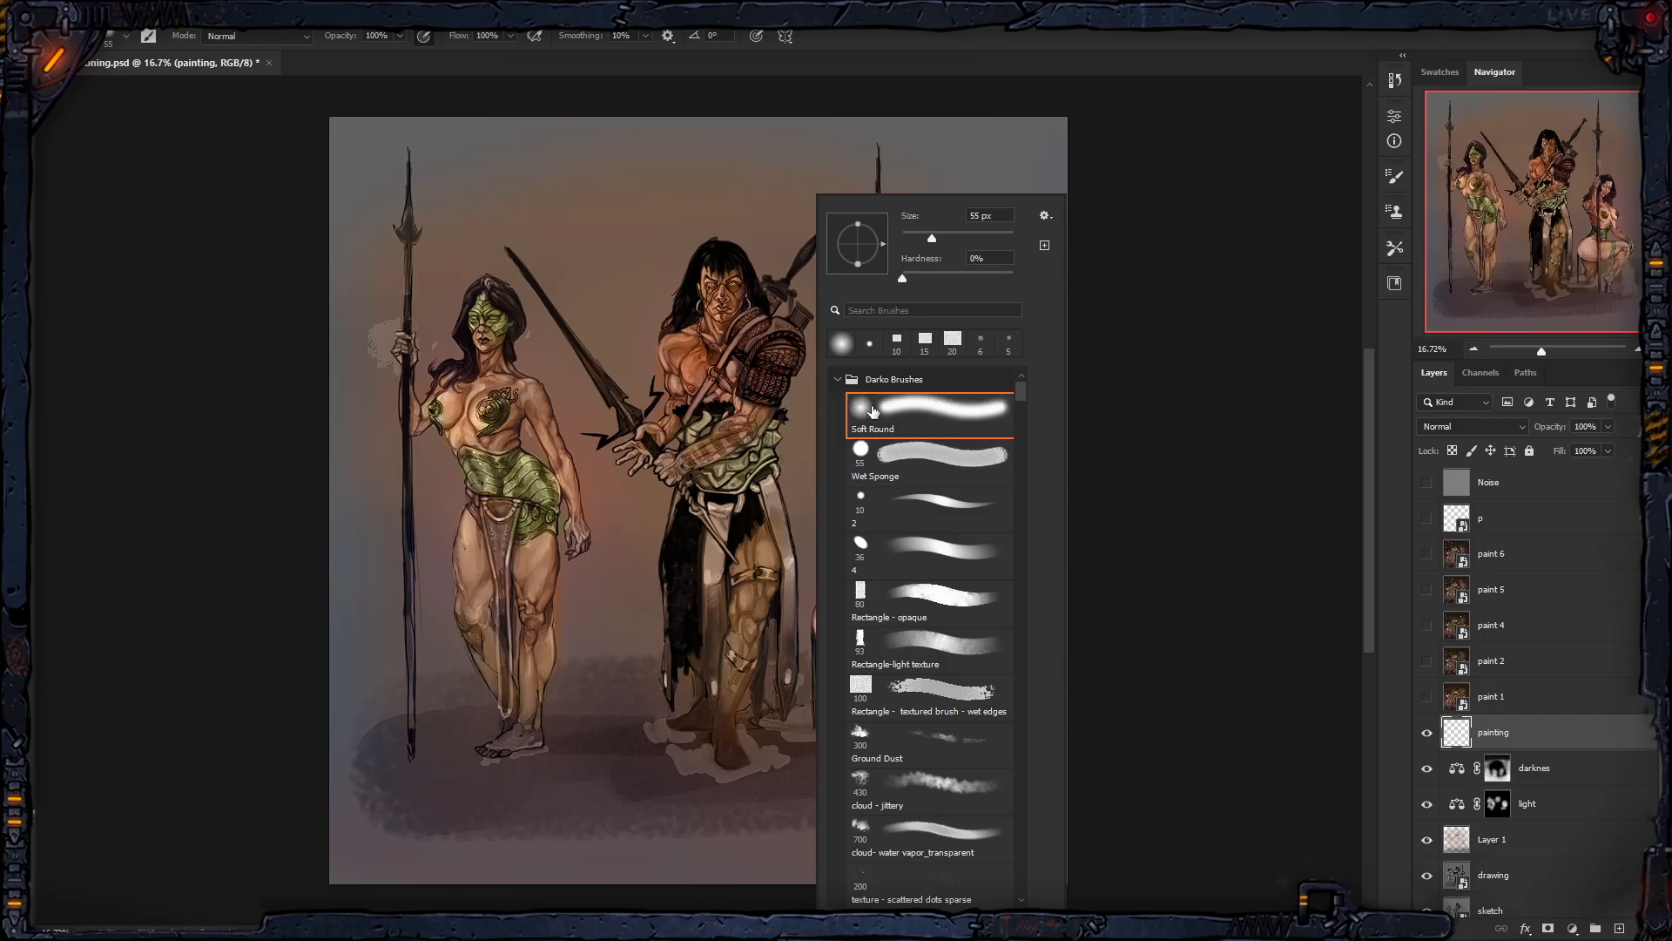
{"action": "left_click", "coordinate": [952, 458]}
{"action": "left_click", "coordinate": [962, 420]}
{"action": "left_click", "coordinate": [872, 472]}
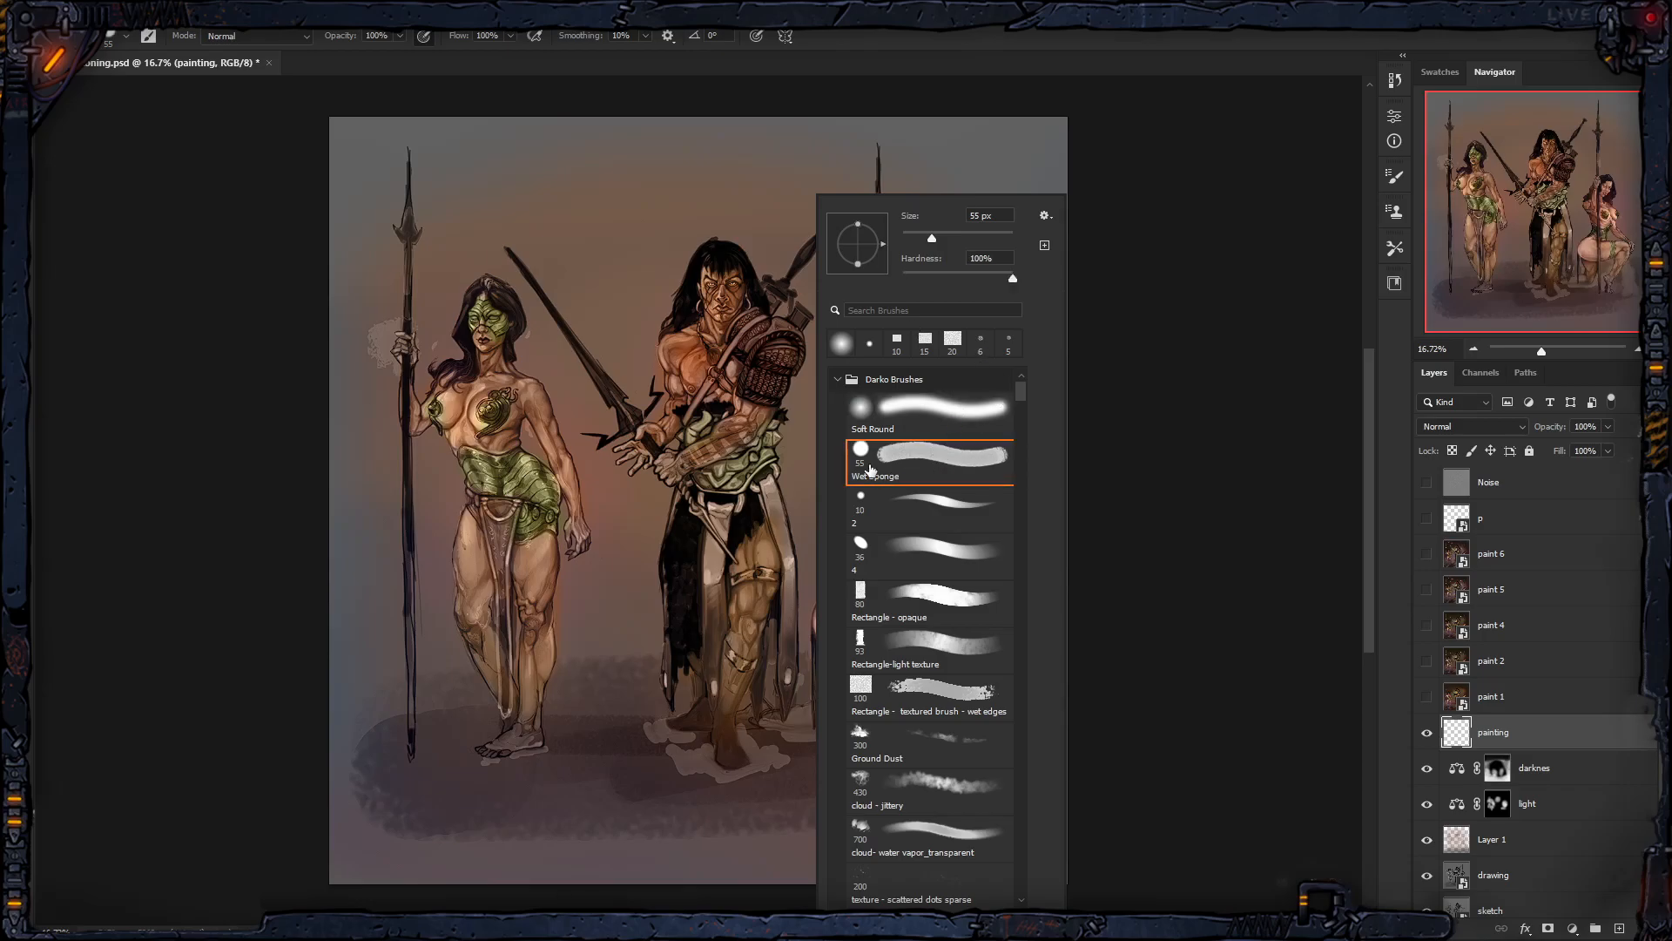
{"action": "left_click", "coordinate": [944, 408]}
{"action": "left_click", "coordinate": [950, 457]}
{"action": "left_click", "coordinate": [951, 424]}
{"action": "left_click", "coordinate": [956, 460]}
{"action": "left_click", "coordinate": [956, 422]}
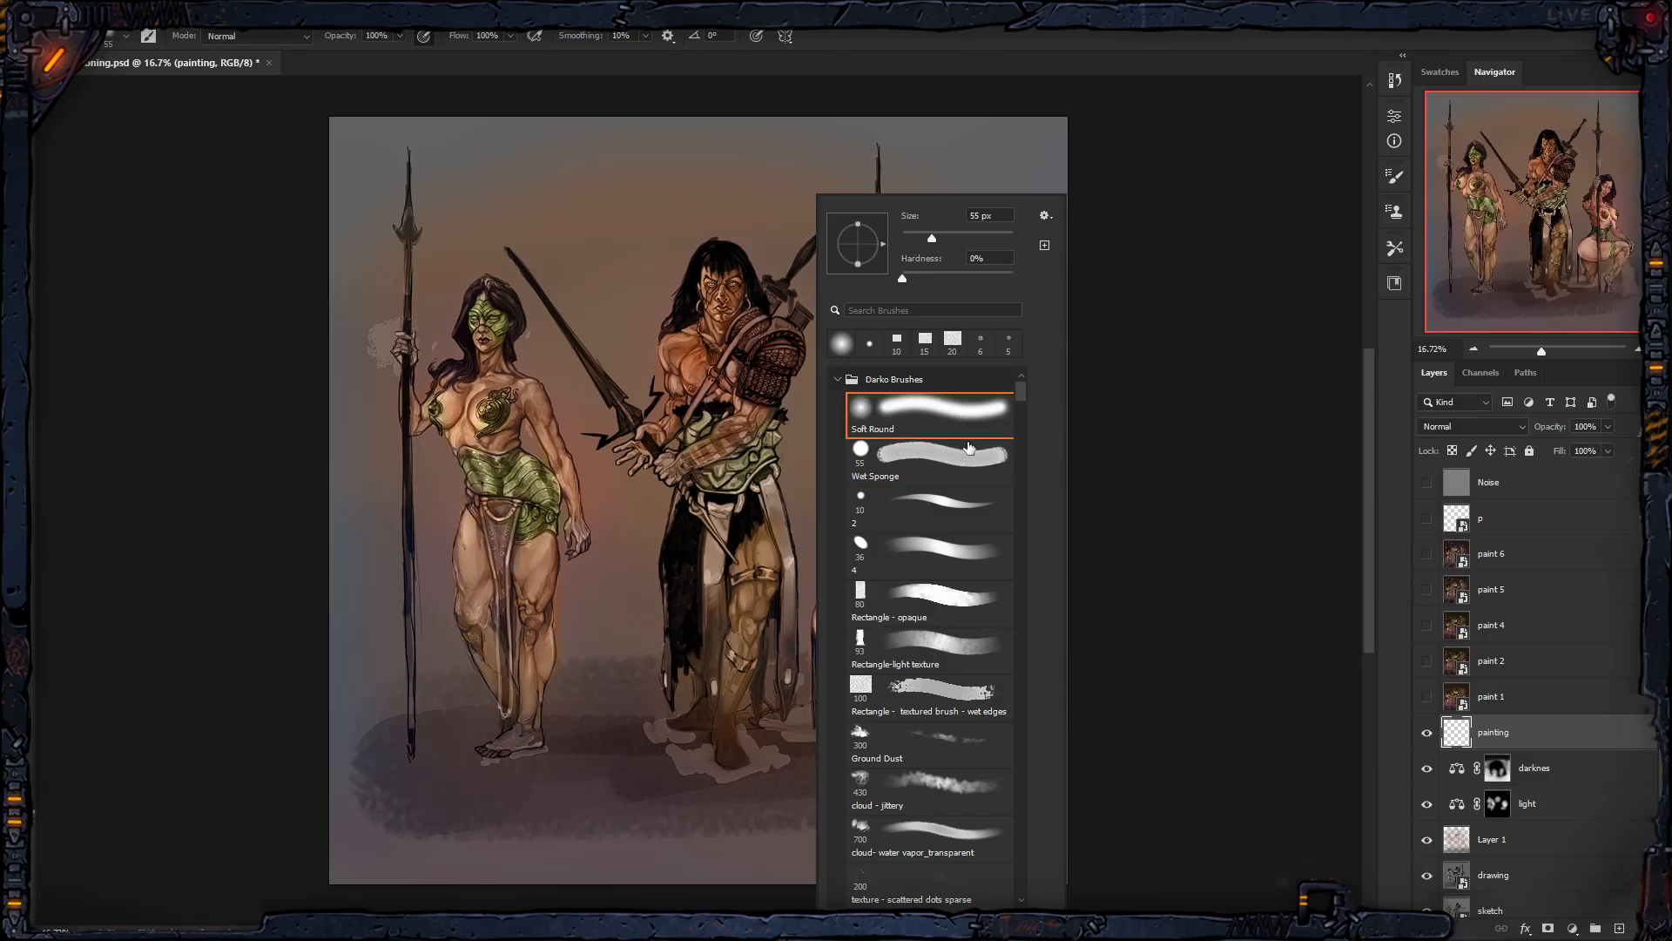
{"action": "left_click", "coordinate": [960, 450]}
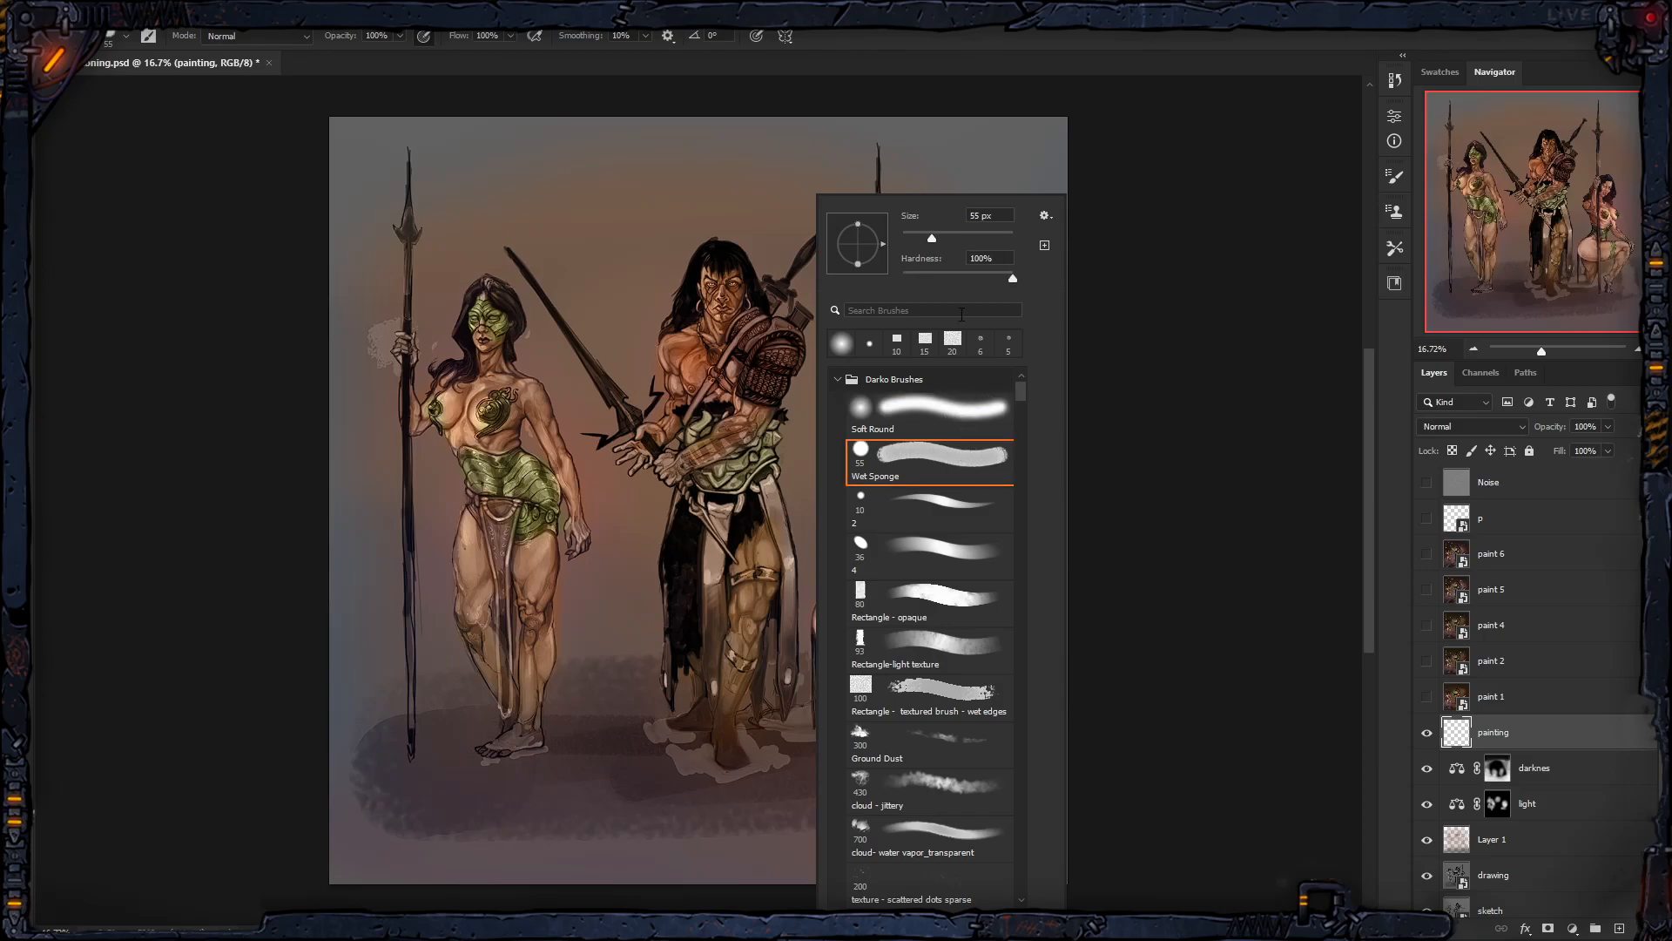
{"action": "left_click", "coordinate": [942, 429]}
{"action": "left_click", "coordinate": [951, 462]}
{"action": "left_click", "coordinate": [1057, 39]}
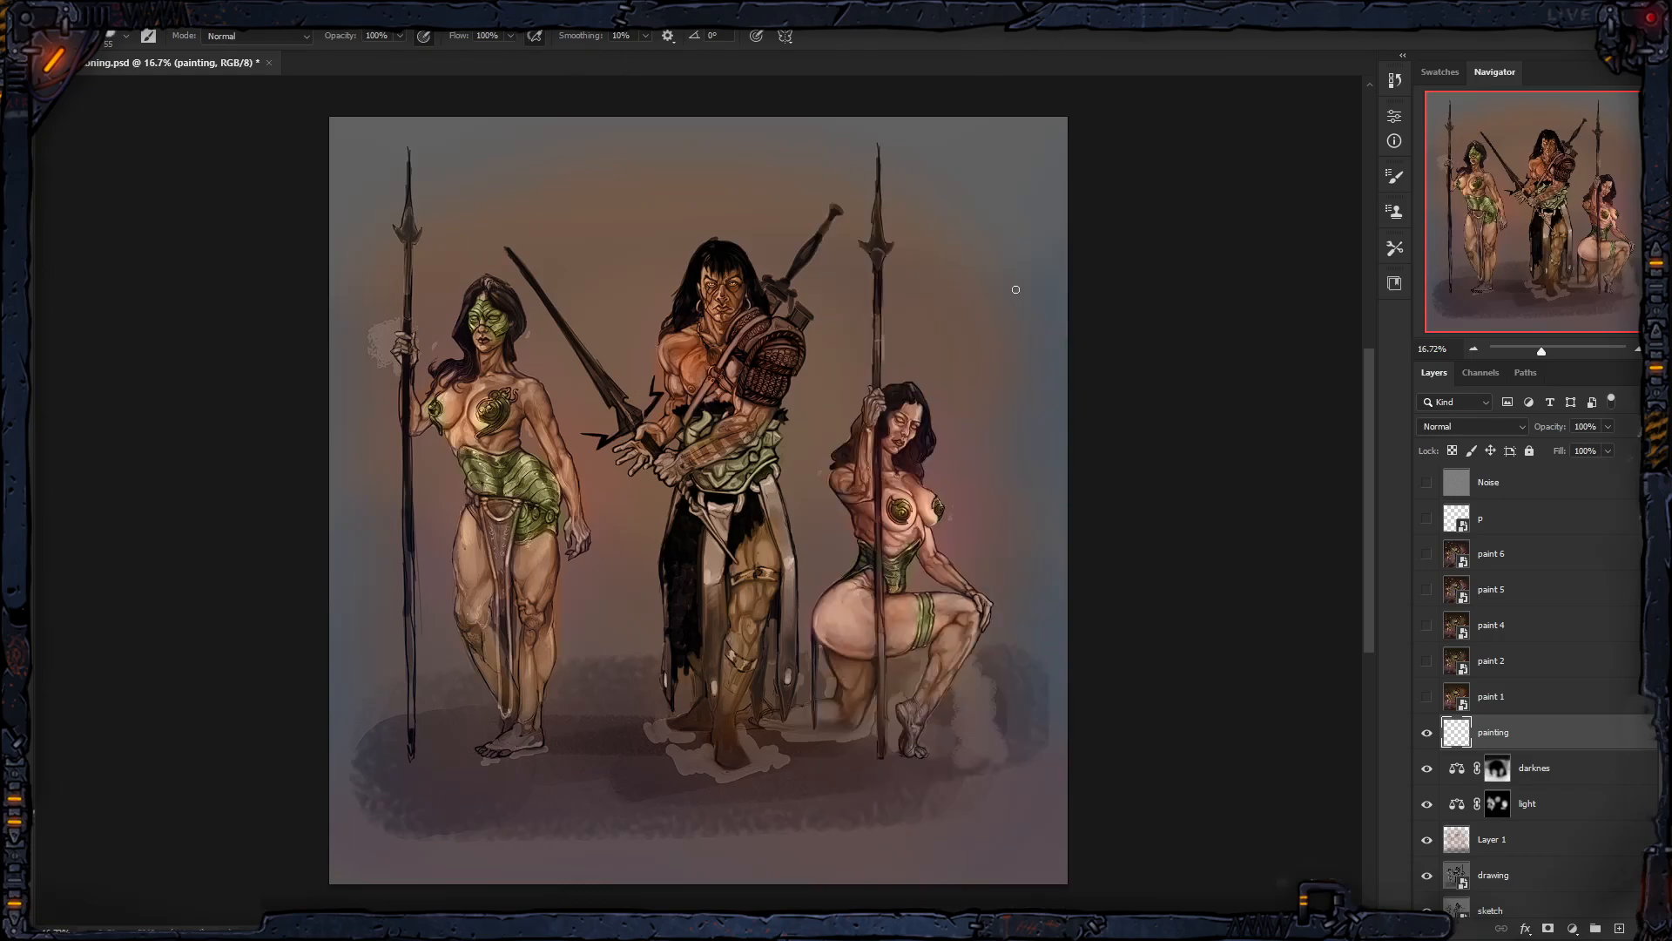
Step: Enlarge the brush and paint dark reddish-brown strokes on the ground beneath and in front of the warrior's feet
{"action": "key", "text": "]"}
{"action": "key", "text": "]"}
{"action": "mouse_move", "coordinate": [562, 806]}
{"action": "left_mouse_down"}
{"action": "mouse_move", "coordinate": [752, 799]}
{"action": "mouse_move", "coordinate": [672, 826]}
{"action": "mouse_move", "coordinate": [836, 801]}
{"action": "left_mouse_up"}
{"action": "key", "text": "["}
{"action": "key", "text": "ctrl+z"}
{"action": "left_click_drag", "start_coordinate": [608, 858], "coordinate": [773, 854]}
{"action": "left_click_drag", "start_coordinate": [662, 753], "coordinate": [791, 761]}
{"action": "key", "text": "]"}
{"action": "key", "text": "]"}
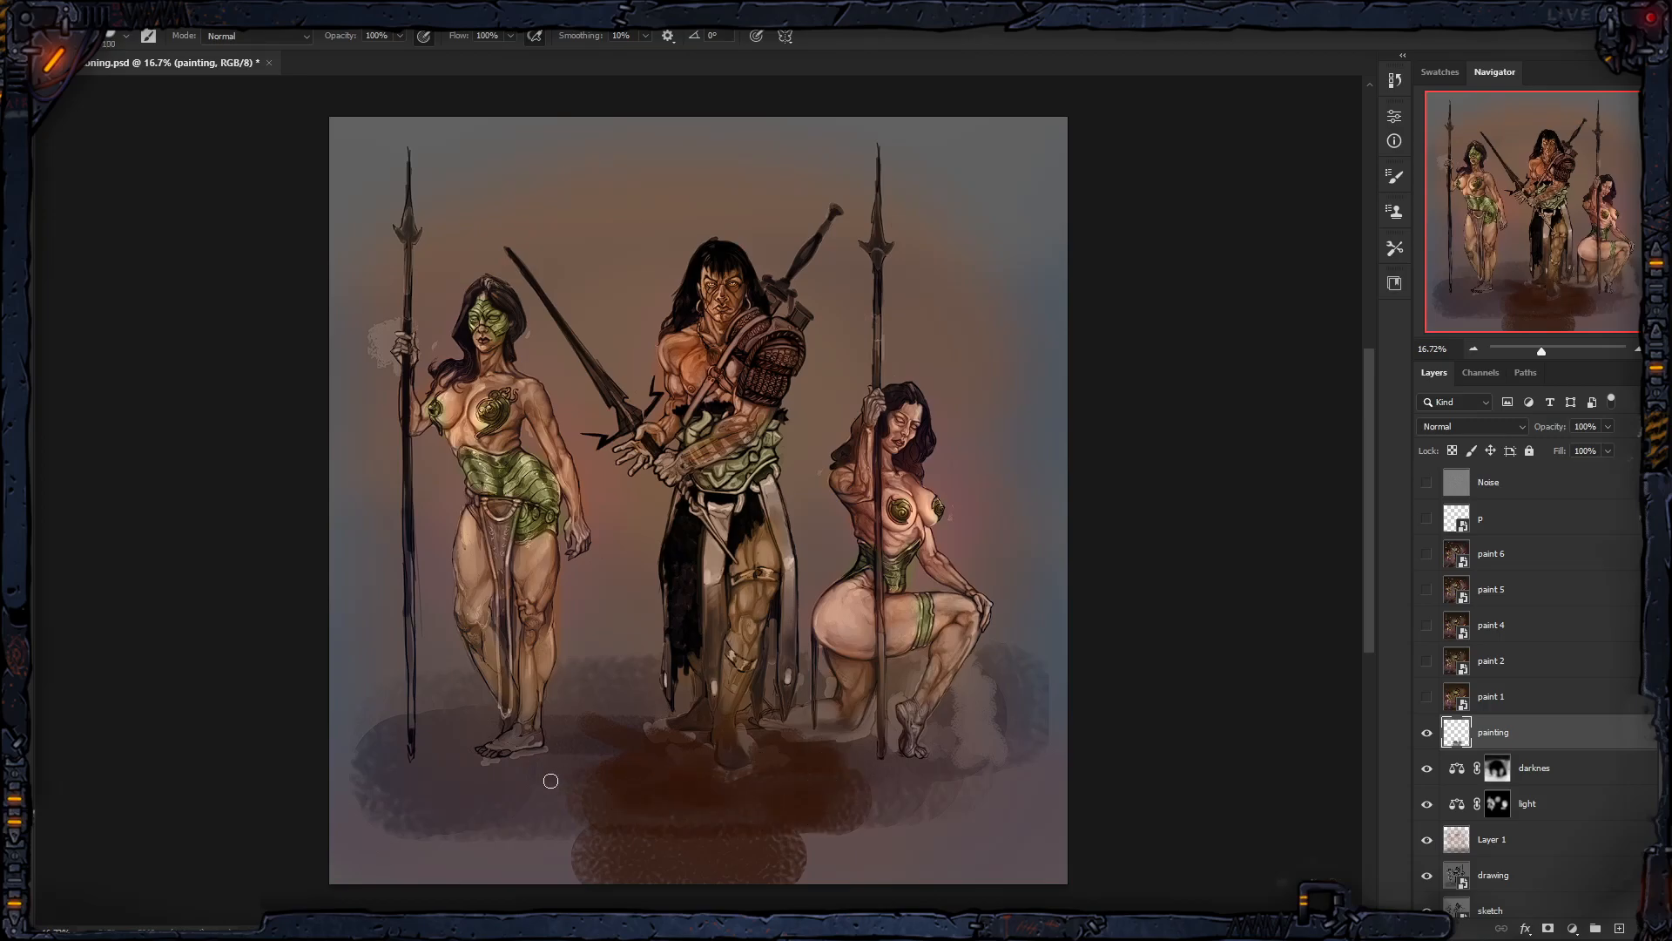
Step: Extend the brown ground painting across the lower canvas on both sides of the central patch
{"action": "left_click_drag", "start_coordinate": [391, 836], "coordinate": [566, 819]}
{"action": "mouse_move", "coordinate": [869, 806]}
{"action": "left_mouse_down"}
{"action": "mouse_move", "coordinate": [872, 861]}
{"action": "mouse_move", "coordinate": [1049, 842]}
{"action": "left_mouse_up"}
{"action": "key", "text": "["}
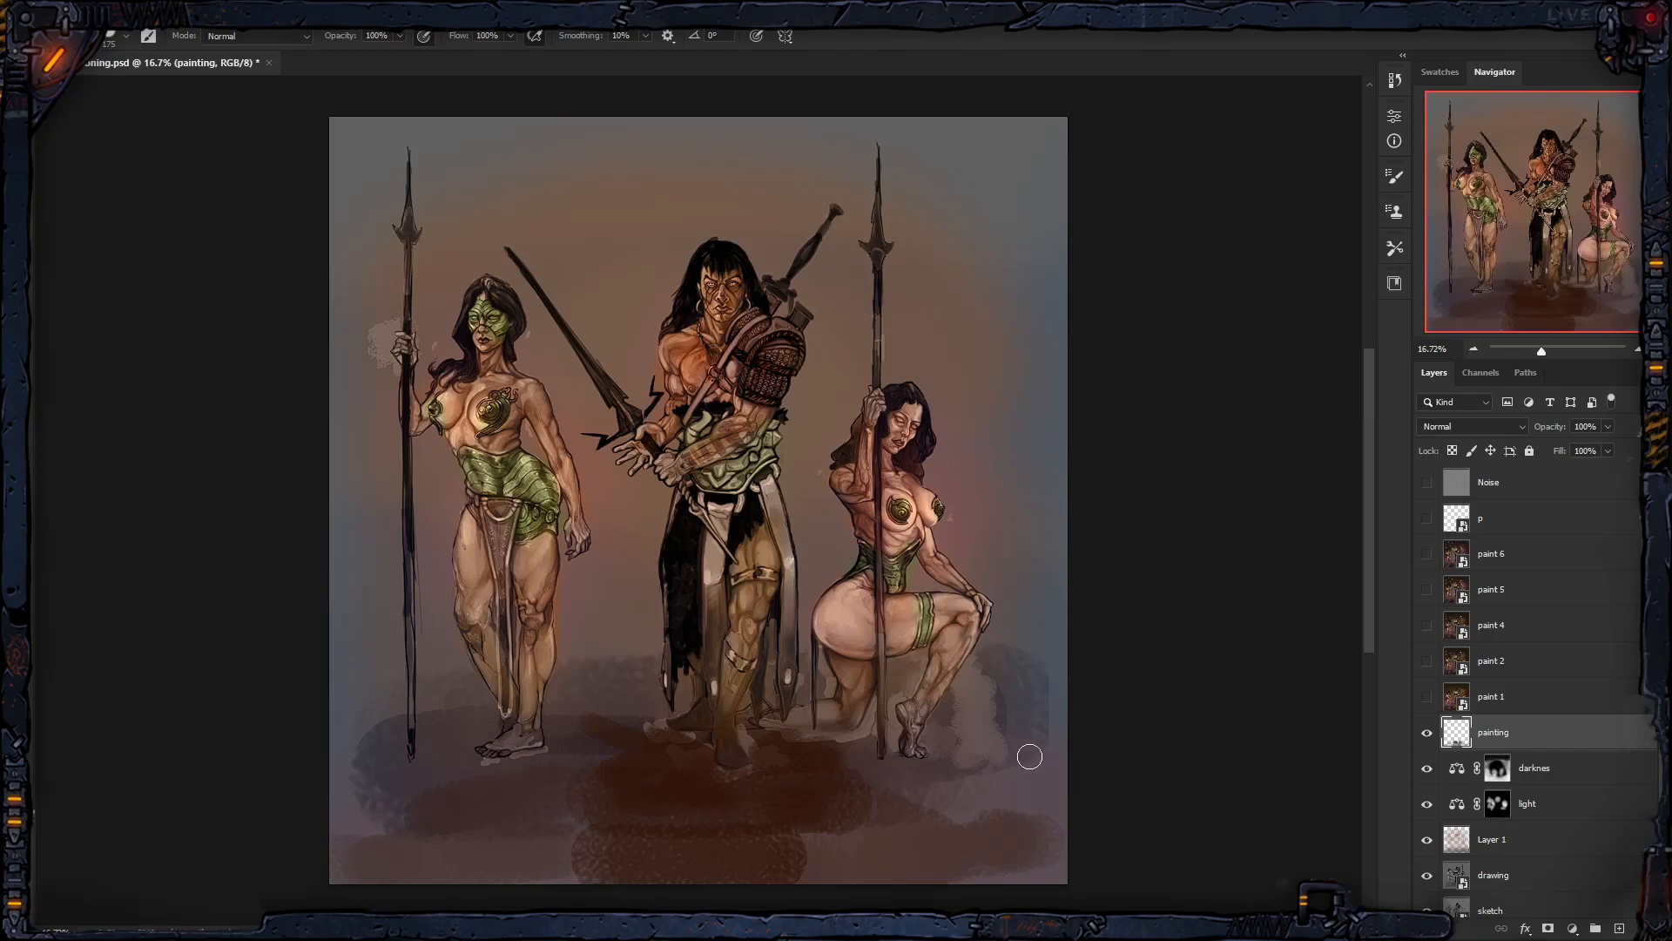
{"action": "mouse_move", "coordinate": [496, 873]}
{"action": "left_mouse_down"}
{"action": "mouse_move", "coordinate": [574, 883]}
{"action": "mouse_move", "coordinate": [566, 866]}
{"action": "mouse_move", "coordinate": [561, 891]}
{"action": "mouse_move", "coordinate": [560, 871]}
{"action": "mouse_move", "coordinate": [583, 897]}
{"action": "mouse_move", "coordinate": [571, 837]}
{"action": "left_mouse_up"}
{"action": "mouse_move", "coordinate": [484, 867]}
{"action": "left_mouse_down"}
{"action": "mouse_move", "coordinate": [567, 895]}
{"action": "mouse_move", "coordinate": [567, 824]}
{"action": "left_mouse_up"}
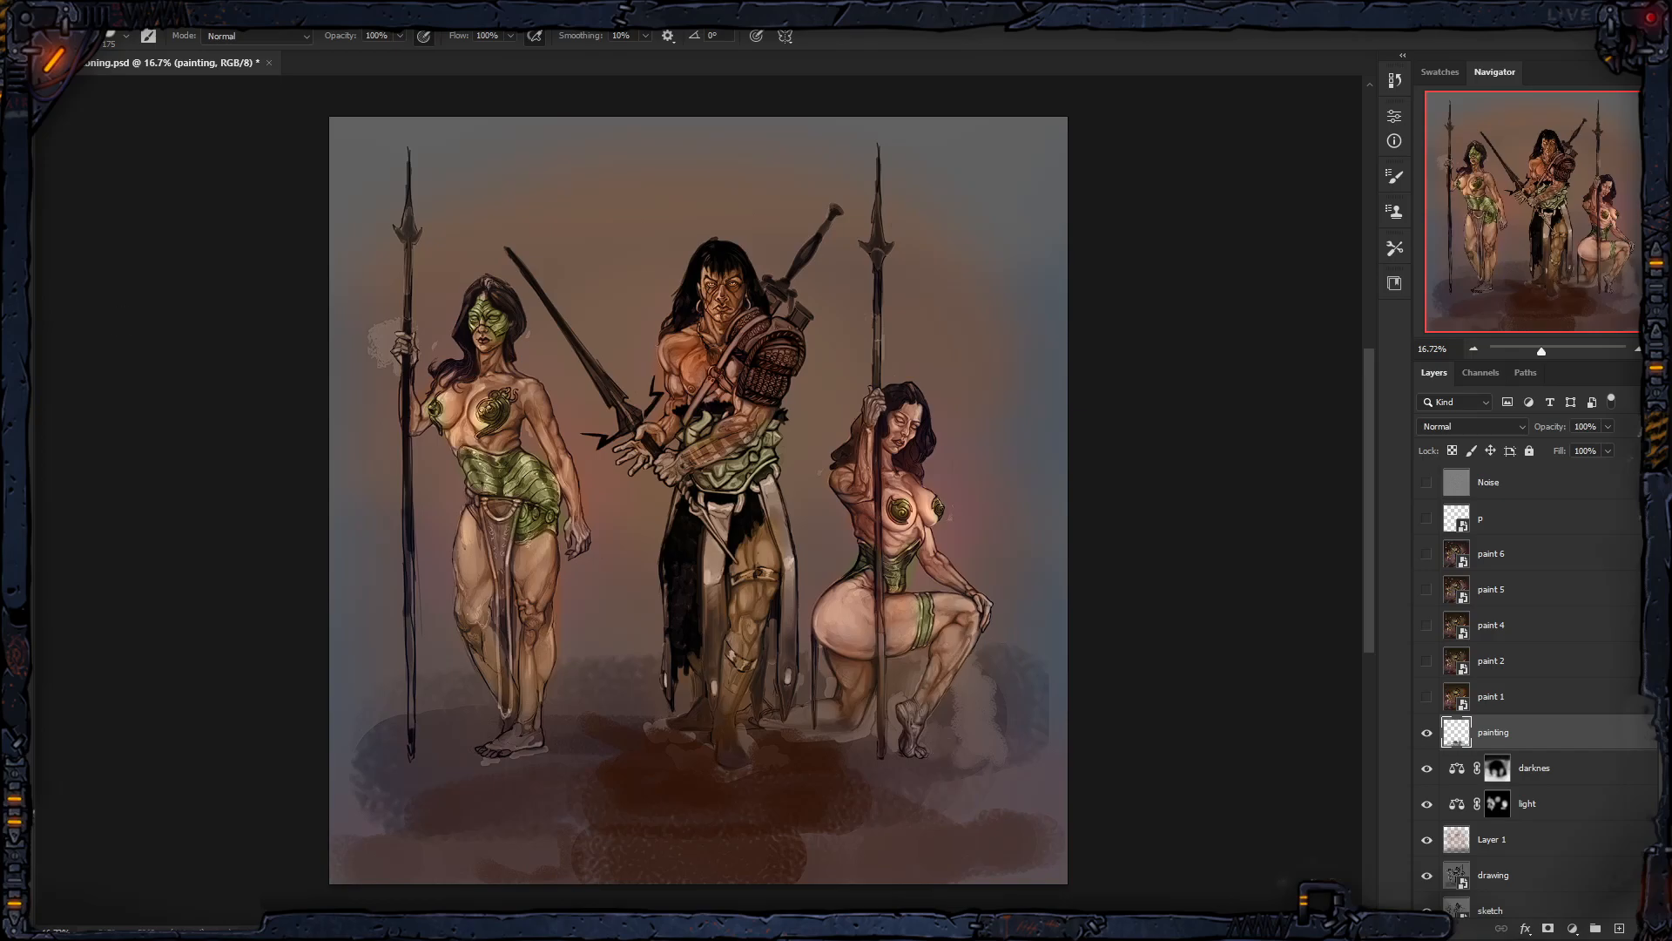
Step: Open Necromancer Queen_Socials.jpg from the ARTWORKS\Necromancer Queen folder on Local Storage Disk (E:)
{"action": "left_click", "coordinate": [38, 10]}
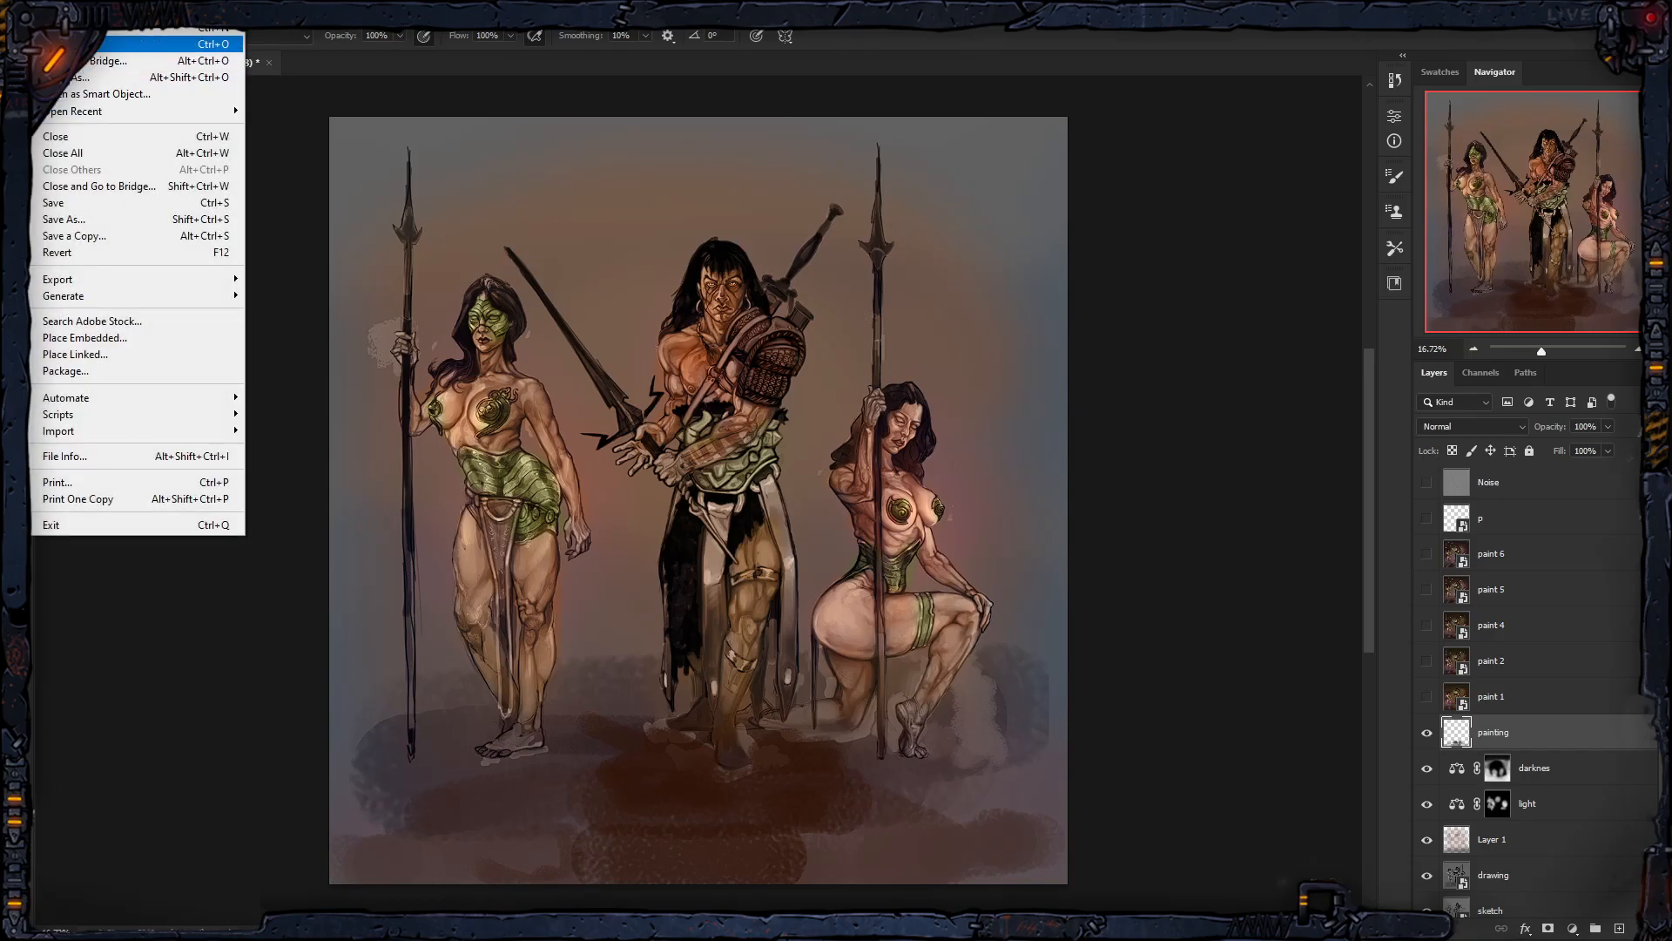
{"action": "left_click", "coordinate": [79, 43]}
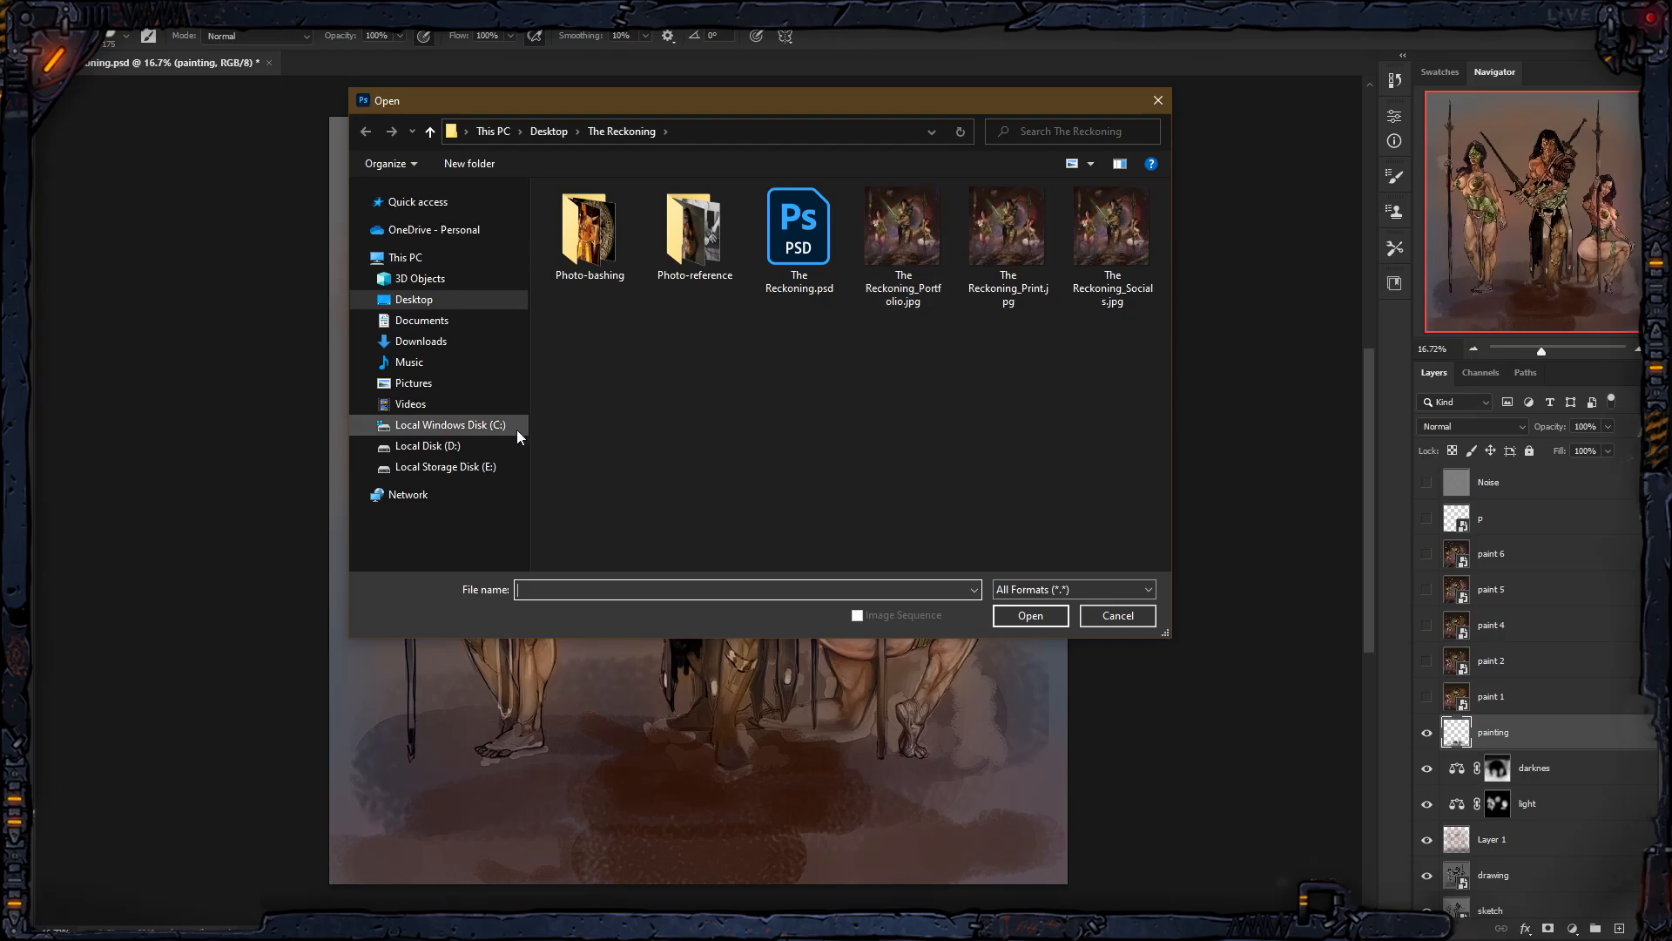
{"action": "left_click", "coordinate": [488, 467]}
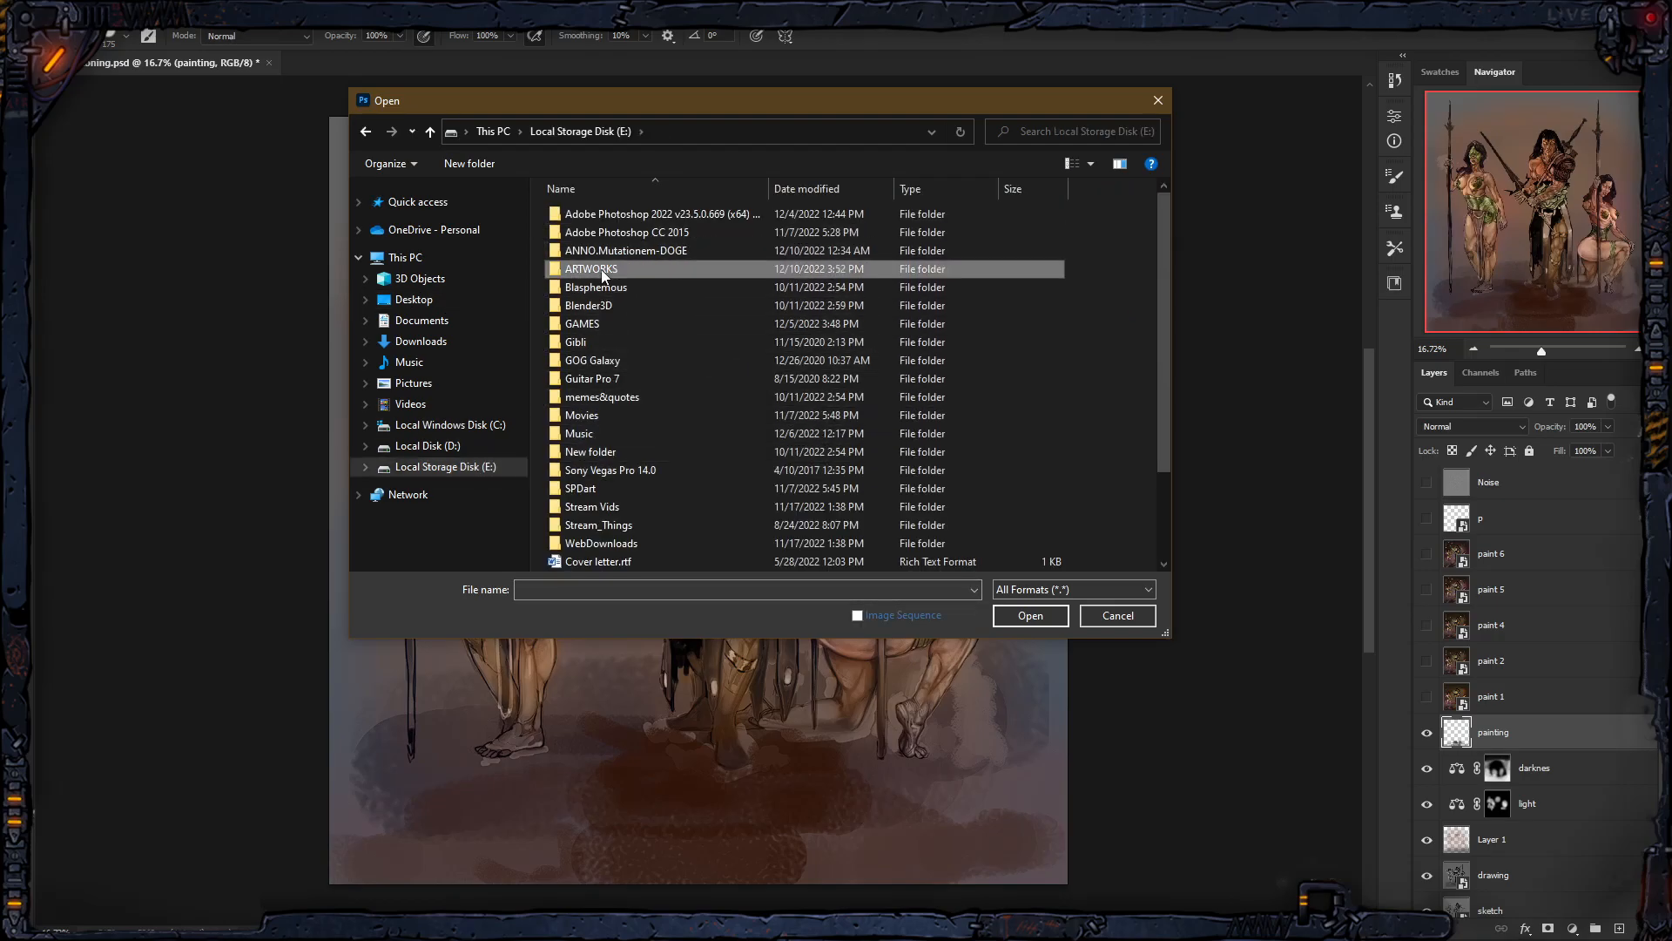
{"action": "double_click", "coordinate": [609, 269]}
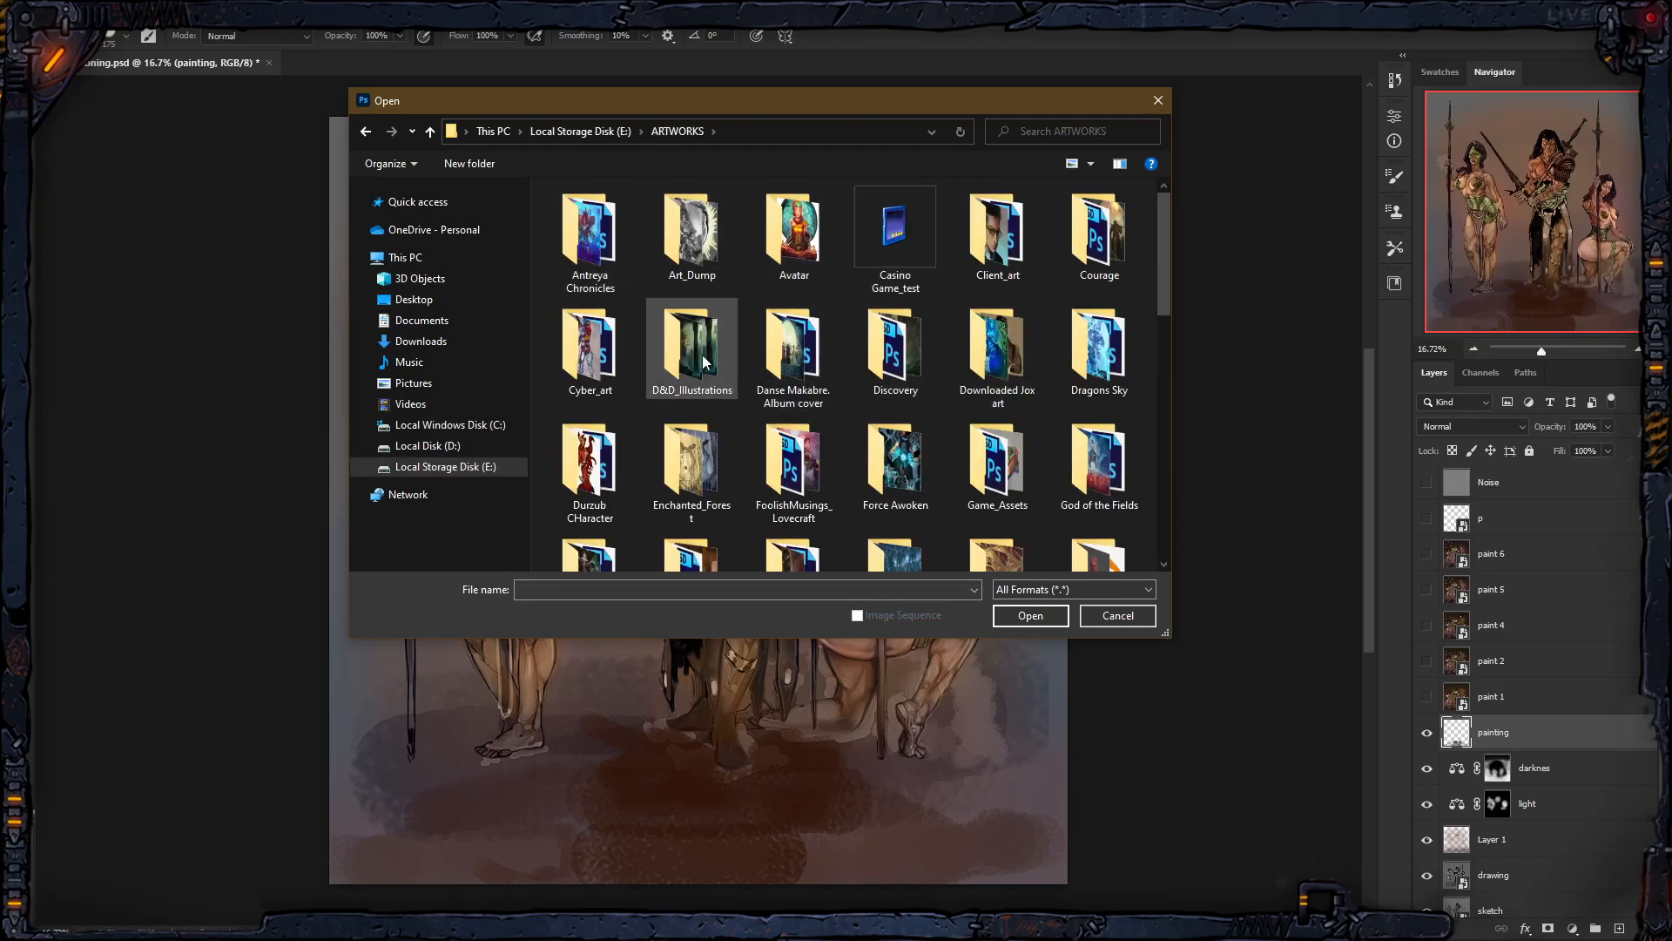
{"action": "left_click_drag", "start_coordinate": [1159, 240], "coordinate": [1133, 357]}
{"action": "double_click", "coordinate": [1080, 423]}
{"action": "left_click", "coordinate": [589, 370]}
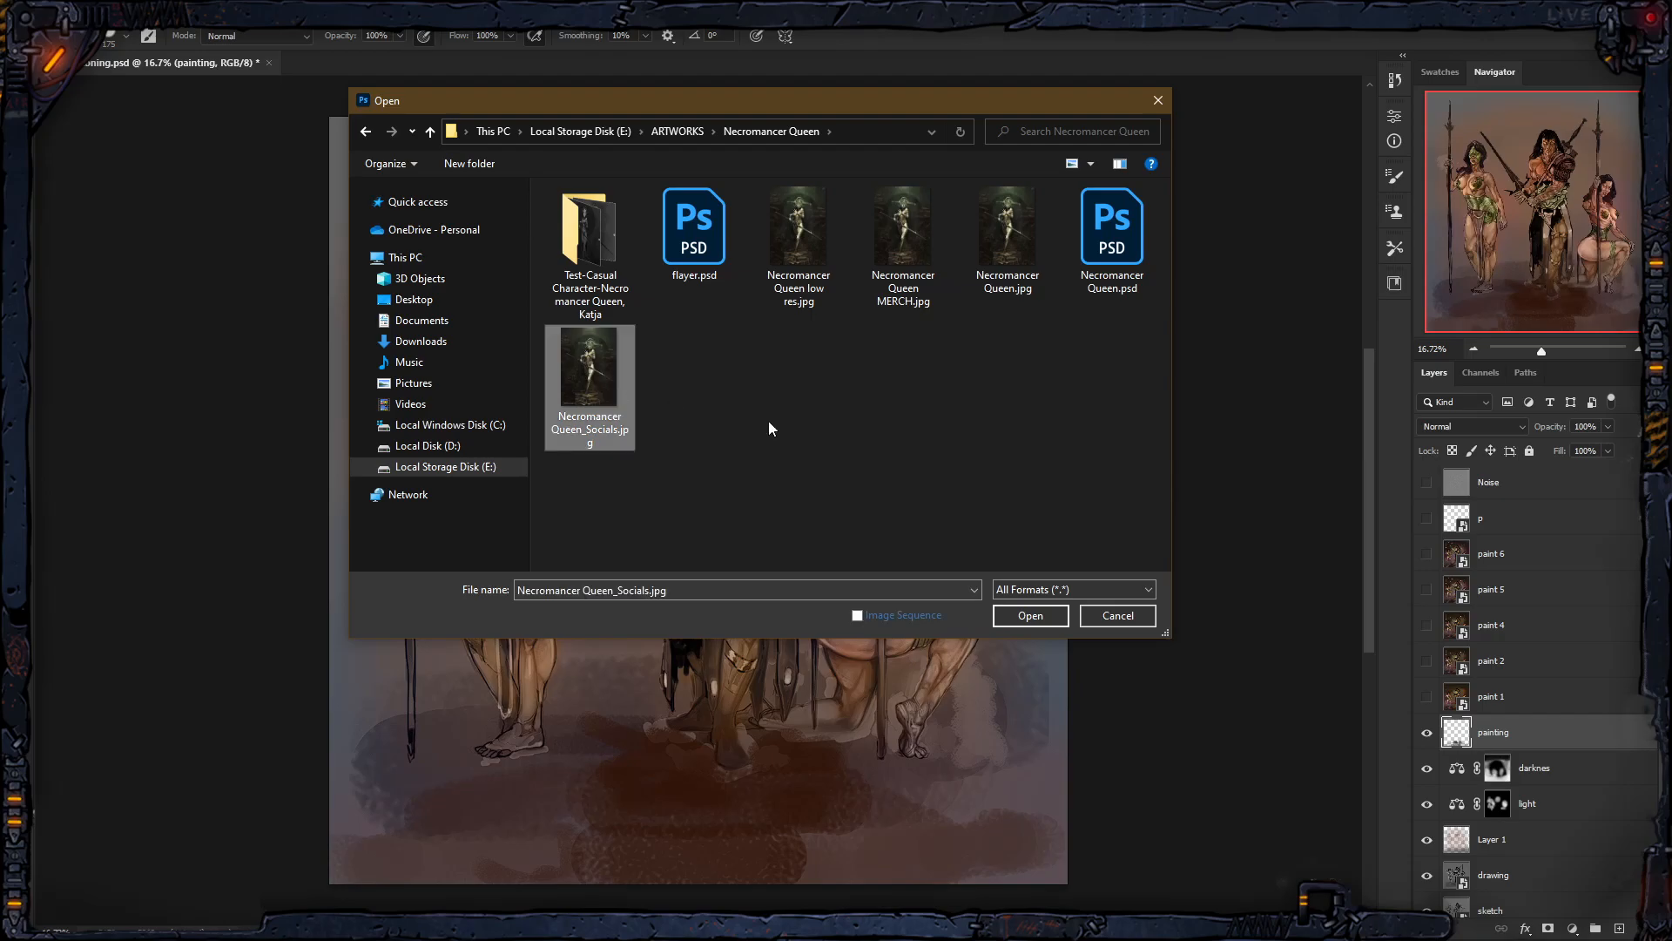
{"action": "left_click", "coordinate": [1030, 616]}
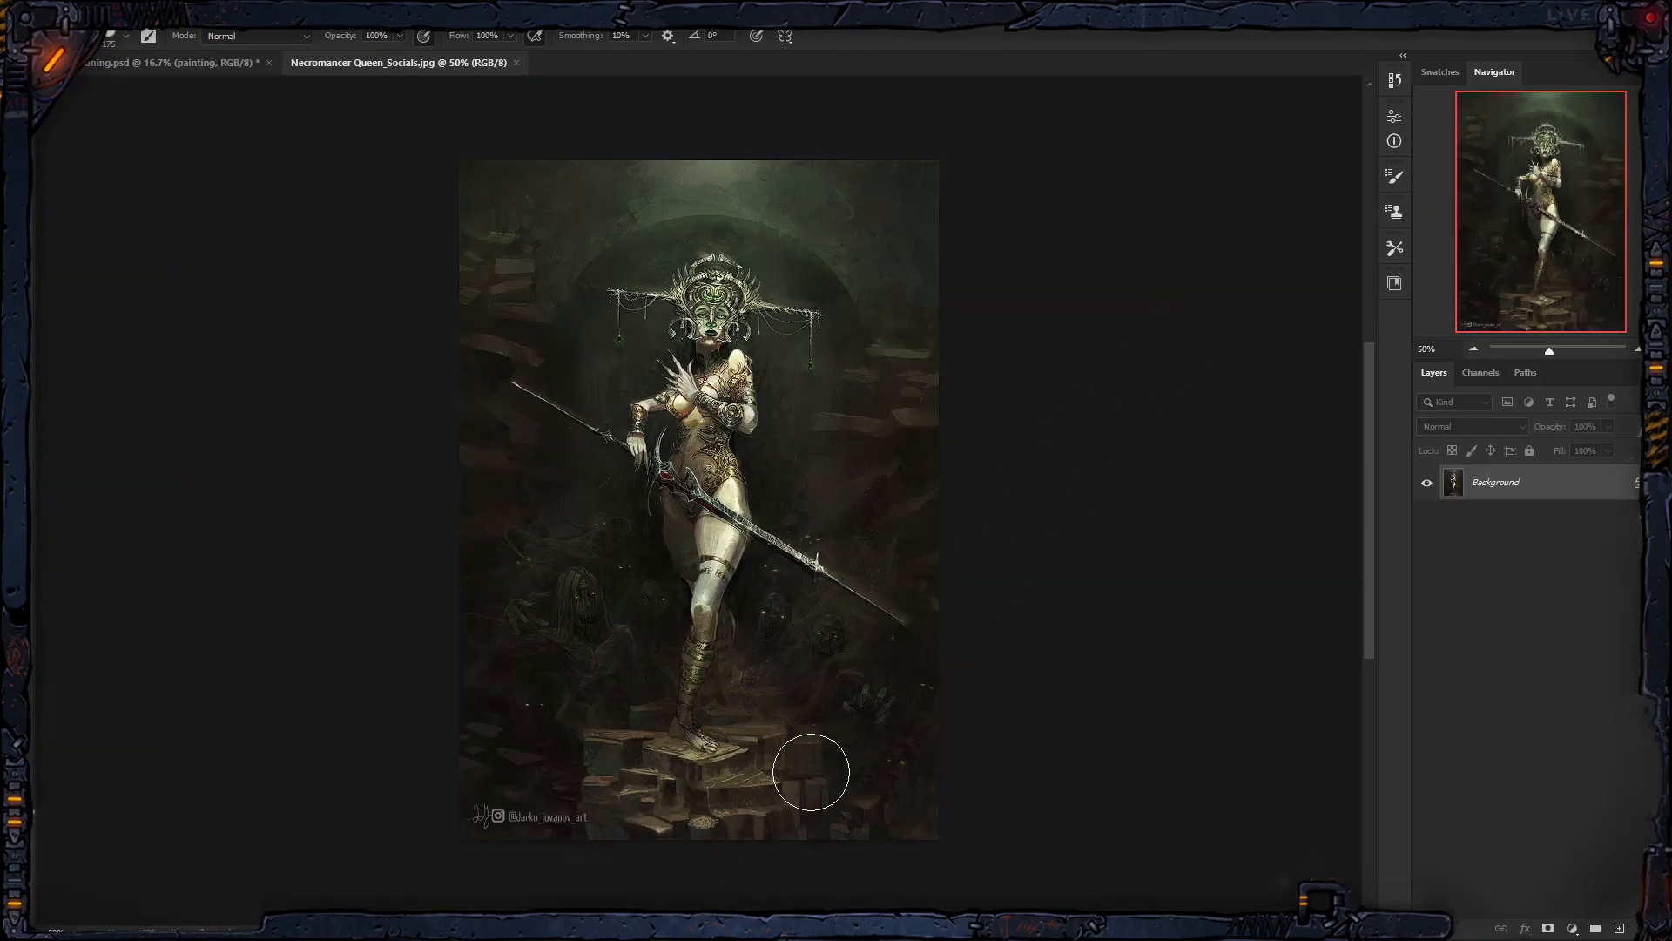
Step: Unlock the background layer, lasso the stone platform under the queen's feet, and copy it to a new layer
{"action": "left_click", "coordinate": [1637, 482]}
{"action": "left_click", "coordinate": [30, 144]}
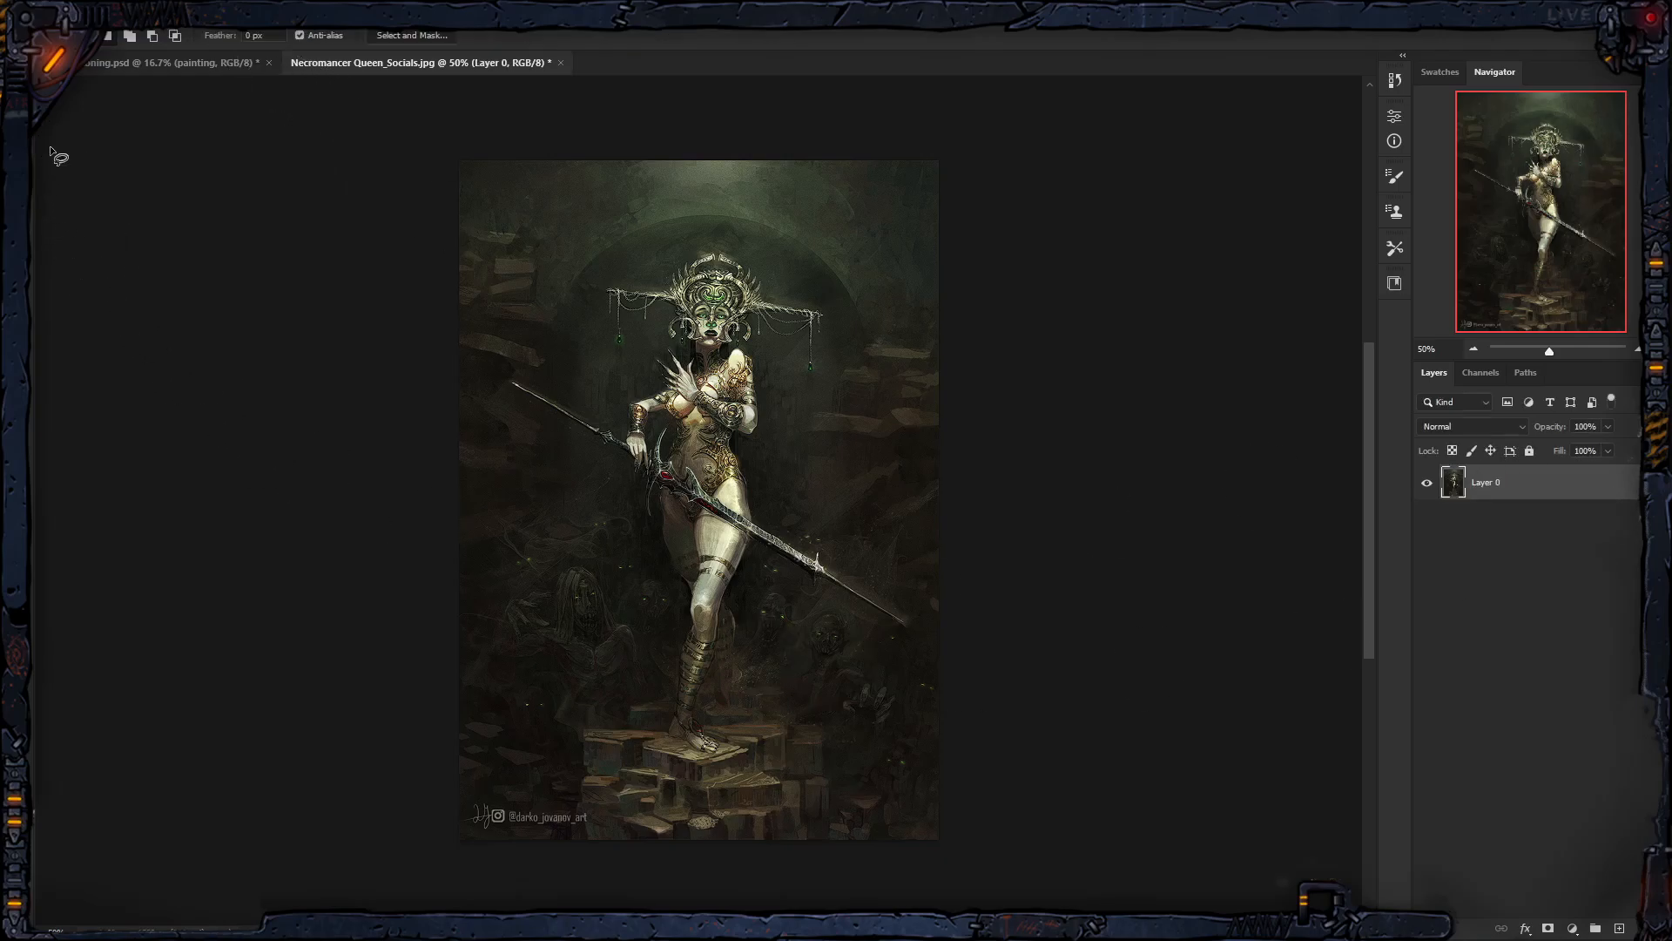
{"action": "mouse_move", "coordinate": [564, 718]}
{"action": "left_mouse_down"}
{"action": "mouse_move", "coordinate": [799, 718]}
{"action": "mouse_move", "coordinate": [896, 828]}
{"action": "mouse_move", "coordinate": [610, 826]}
{"action": "left_mouse_up"}
{"action": "right_click", "coordinate": [703, 753]}
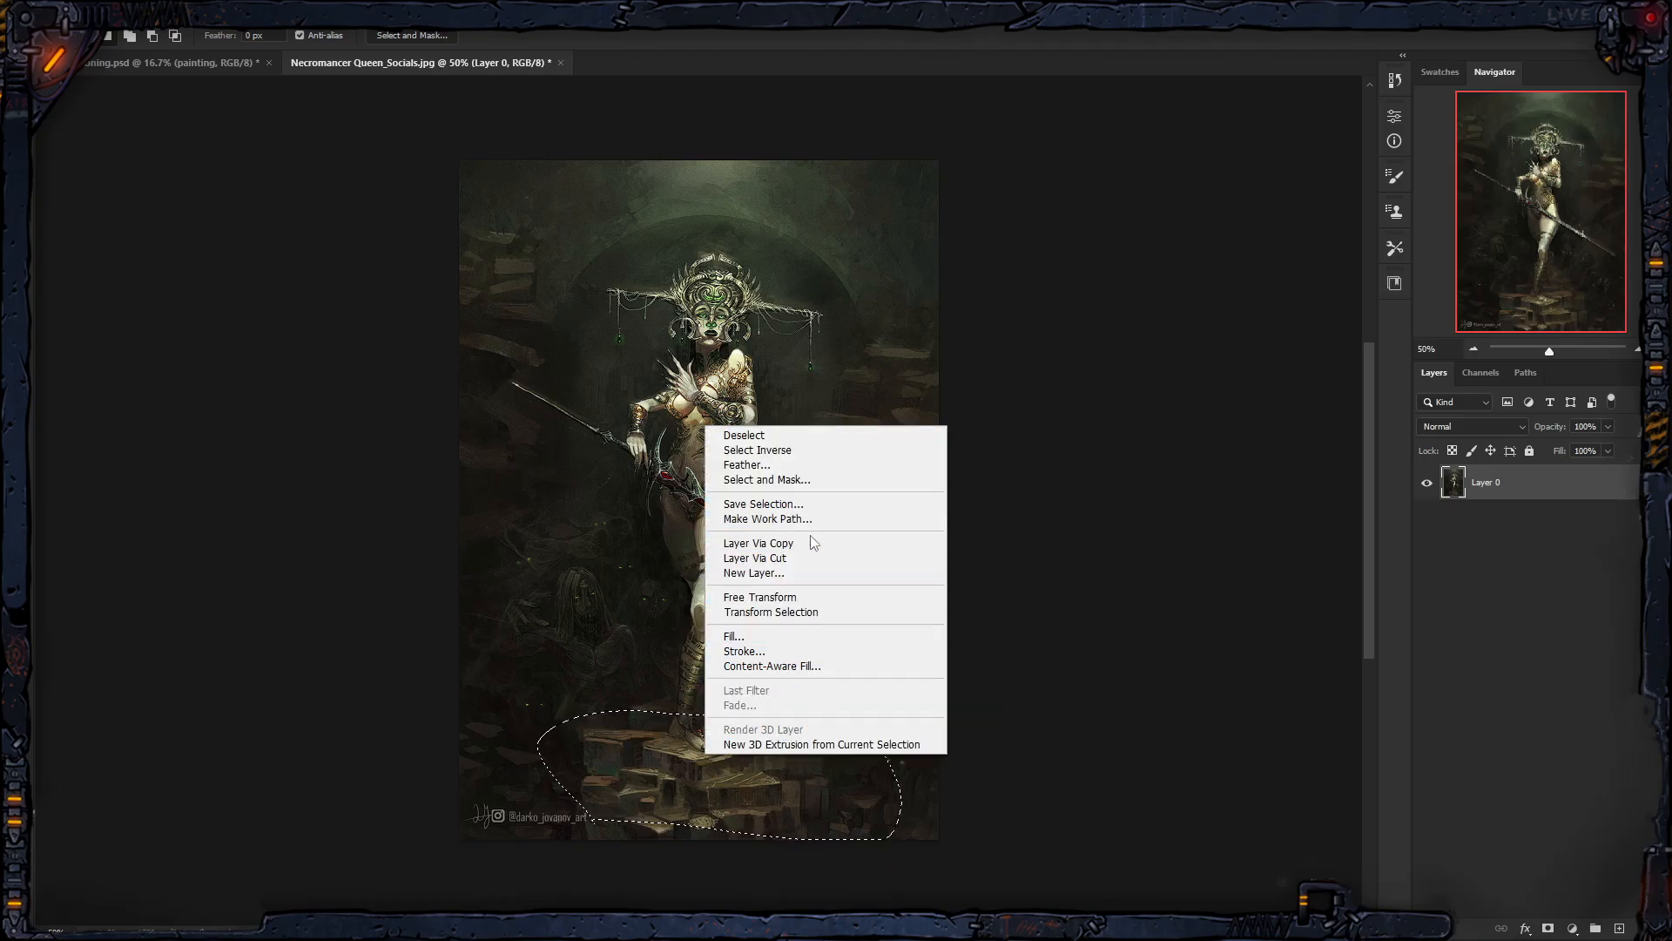
{"action": "left_click", "coordinate": [756, 543]}
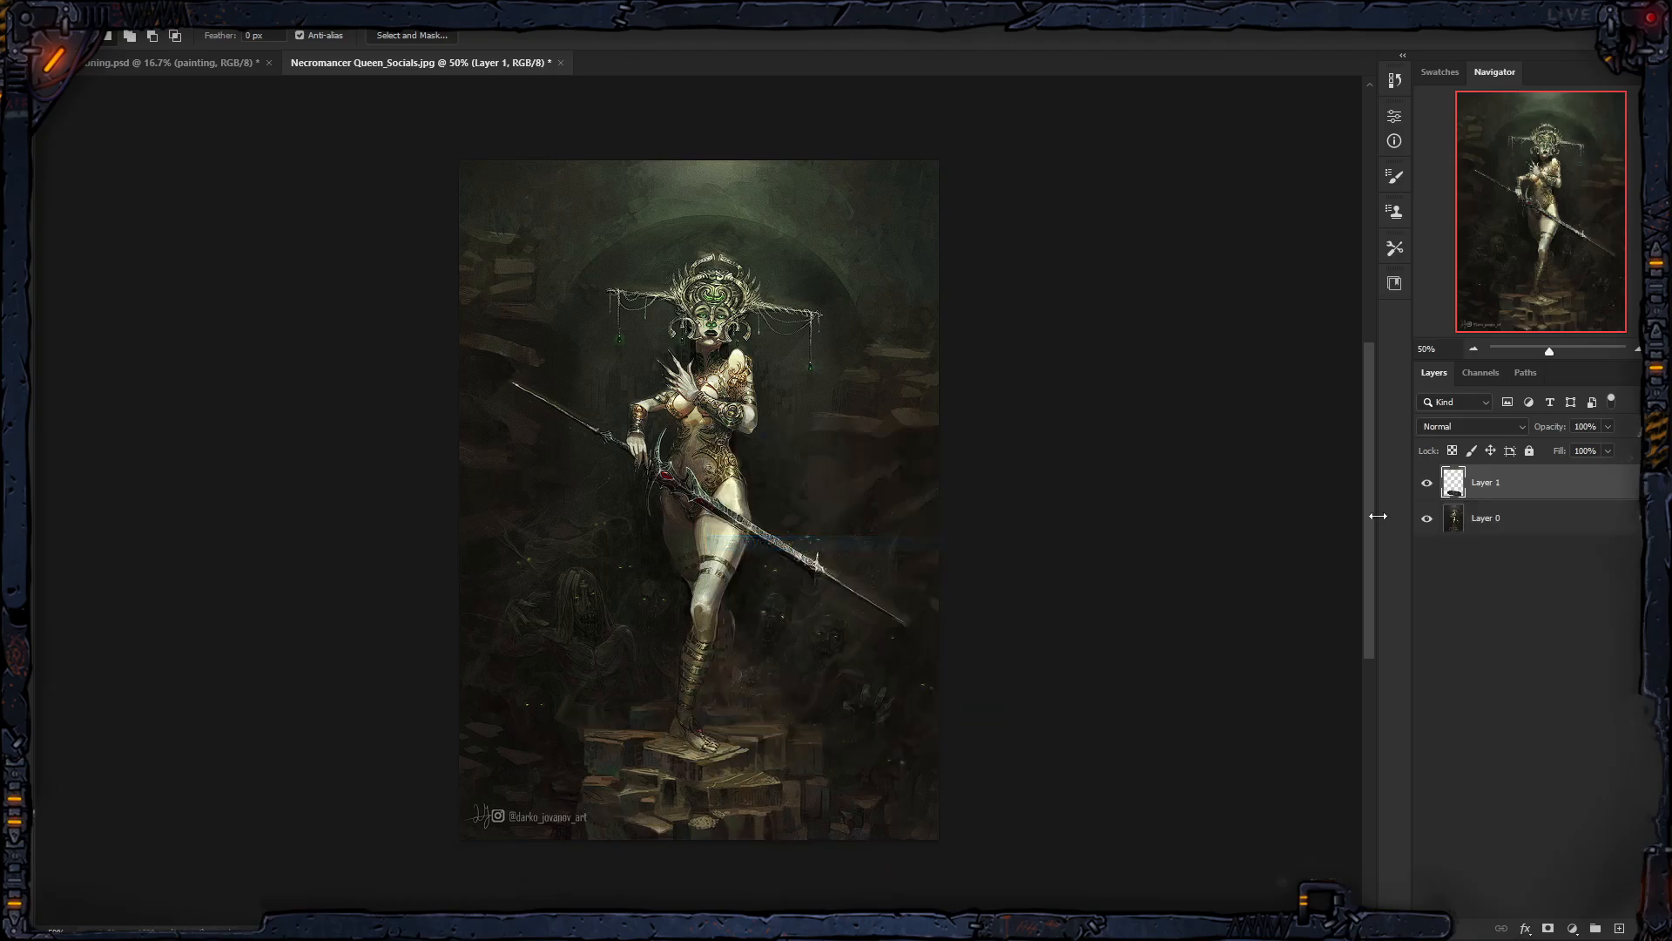
Step: Duplicate the stone platform layer into The Reckoning.psd, and close the Necromancer Queen image without saving
{"action": "right_click", "coordinate": [1578, 483]}
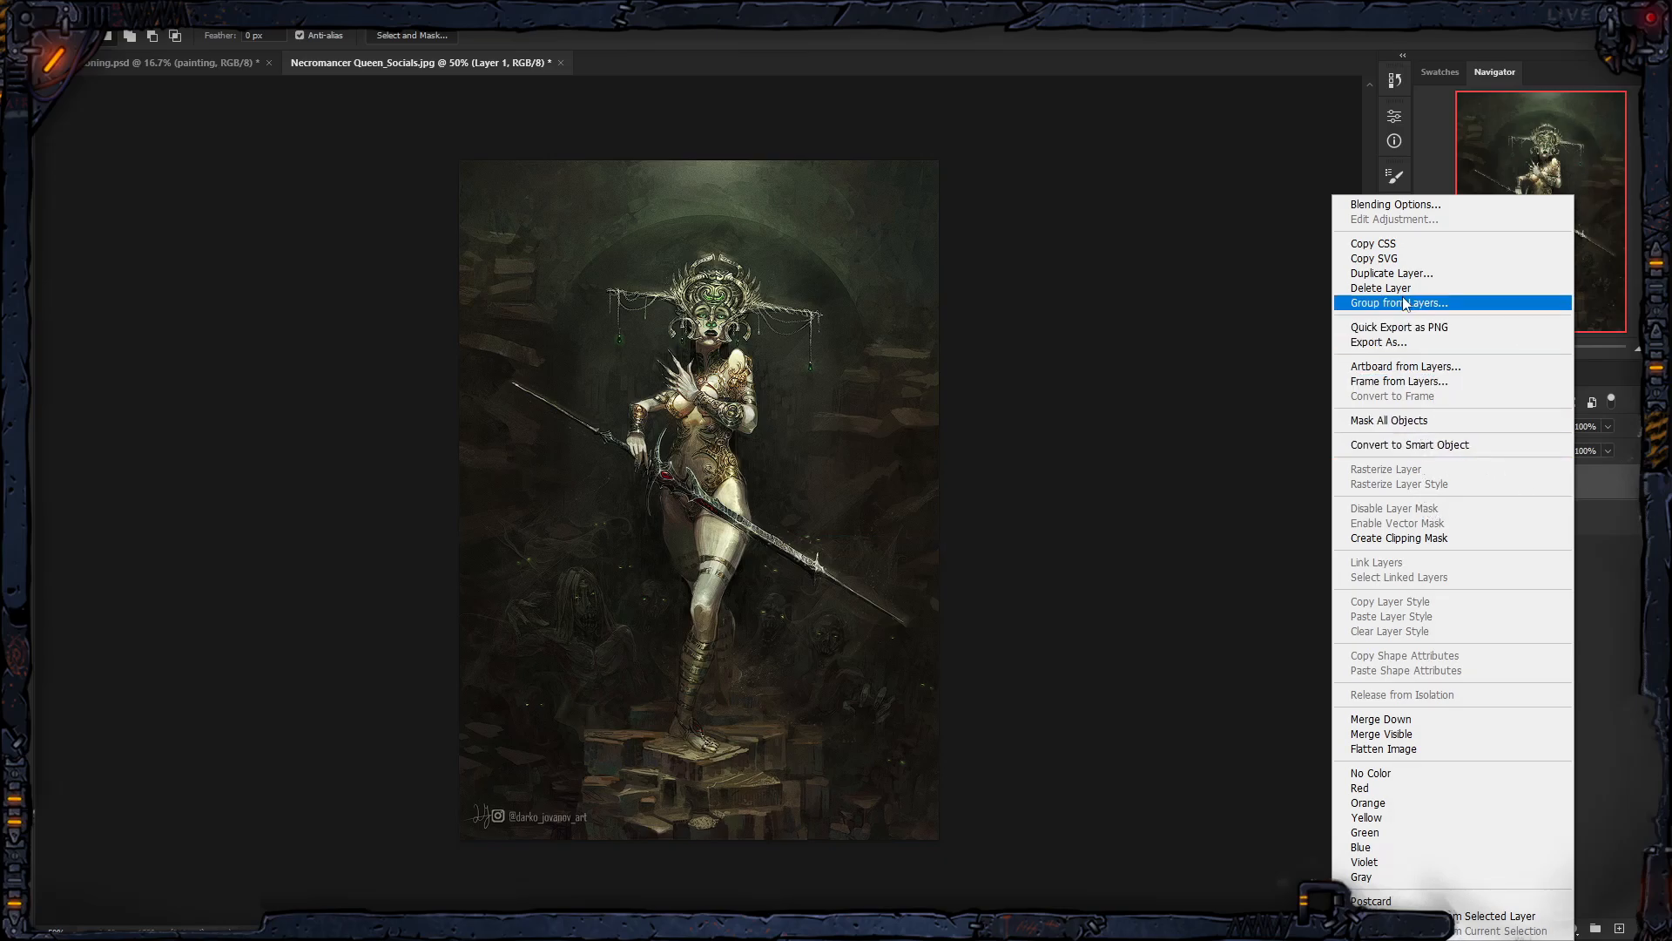
{"action": "left_click", "coordinate": [1392, 273]}
{"action": "left_click", "coordinate": [833, 336]}
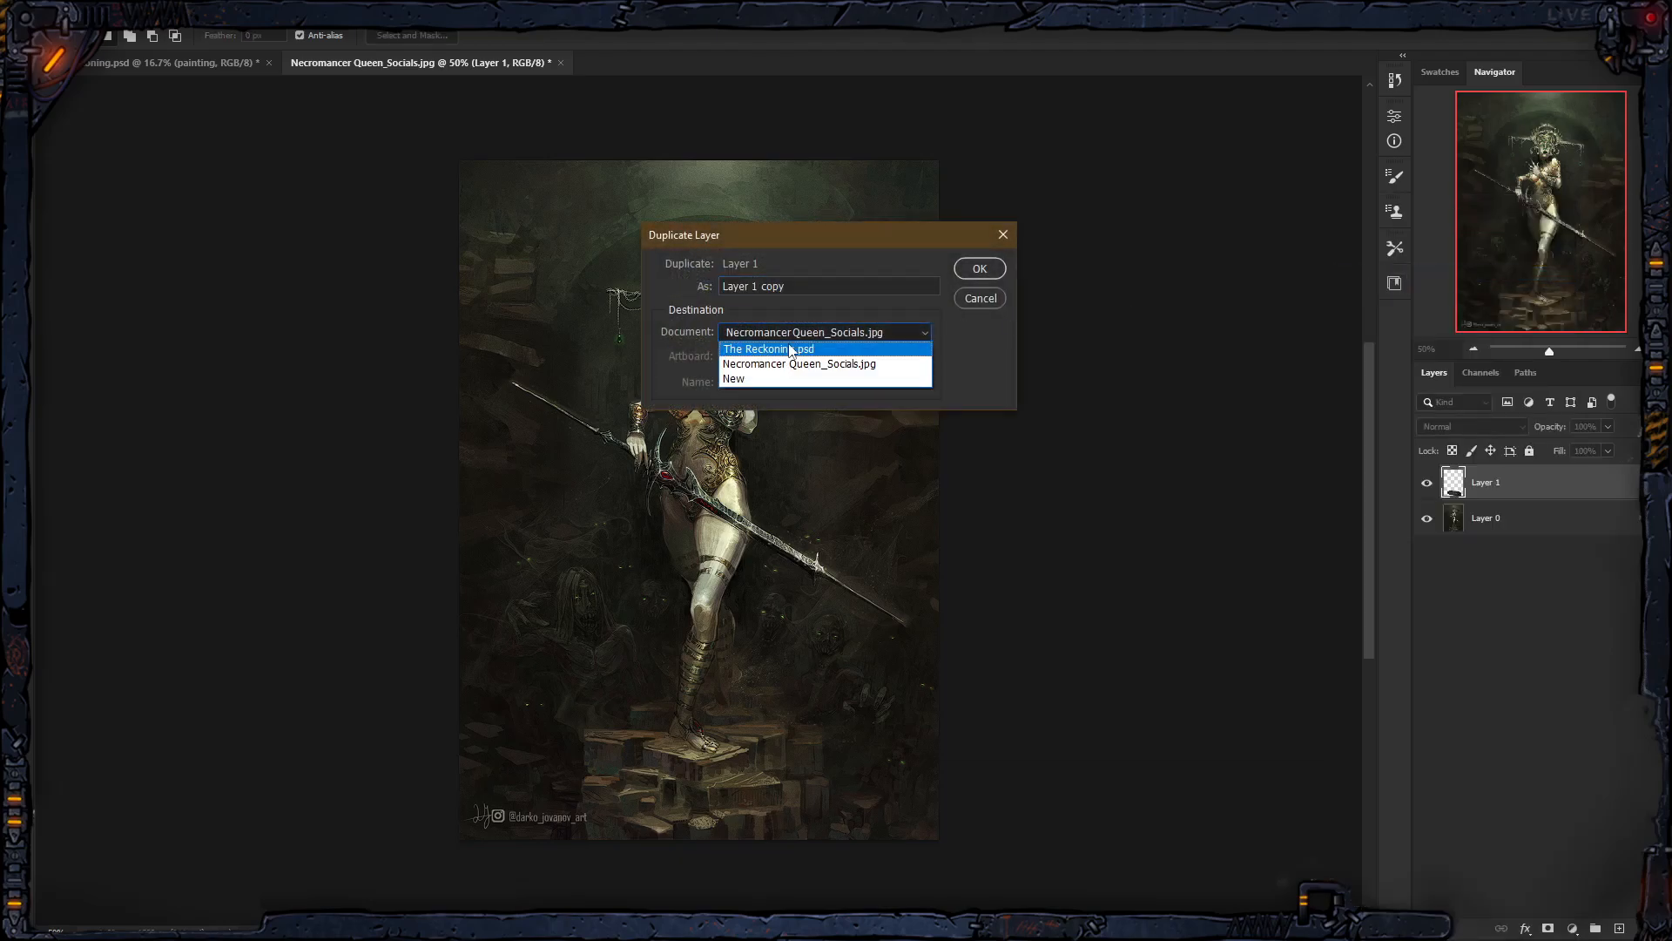
{"action": "left_click", "coordinate": [777, 356]}
{"action": "left_click", "coordinate": [979, 269]}
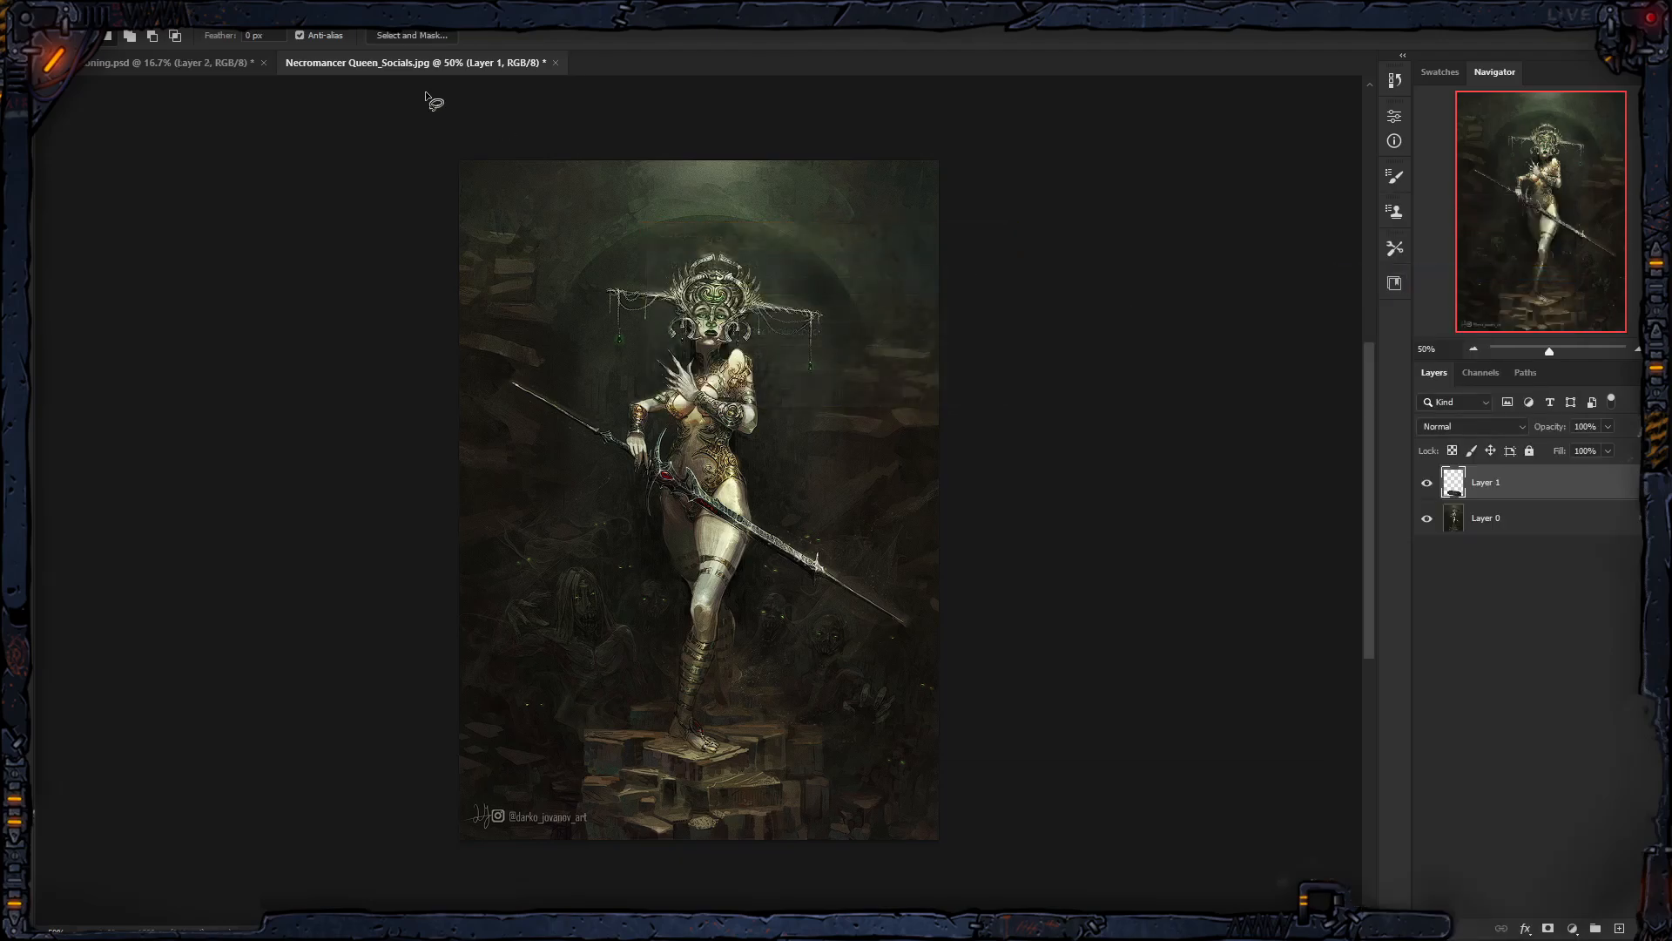
{"action": "left_click", "coordinate": [556, 64]}
{"action": "left_click", "coordinate": [866, 357]}
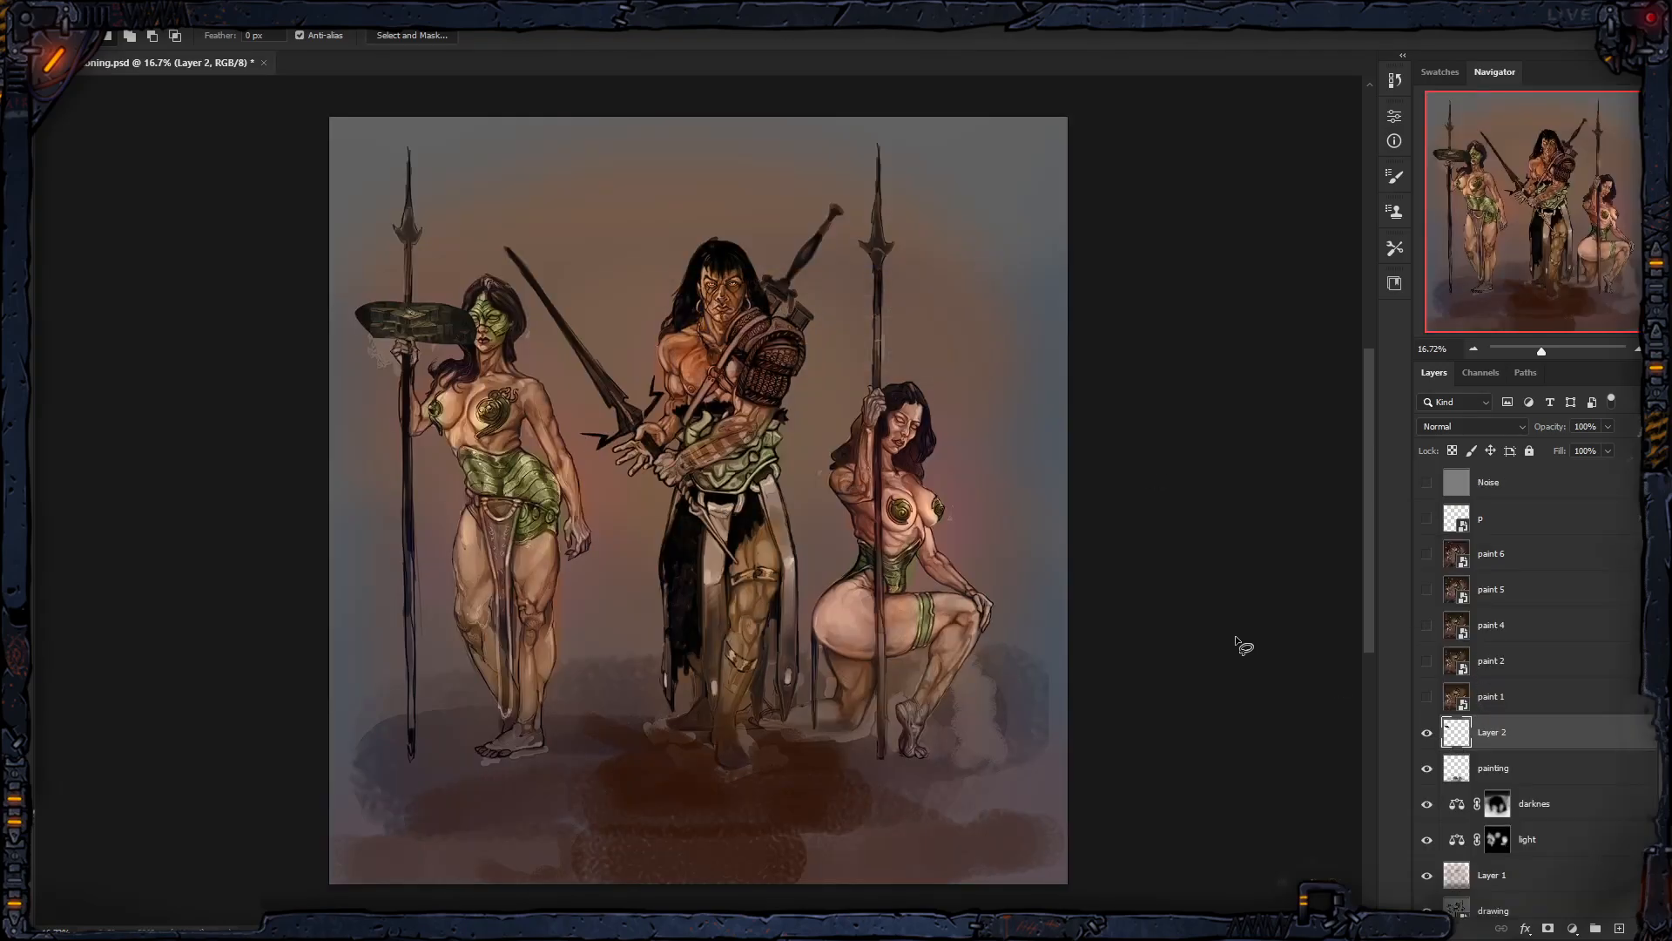
Step: Transform the copied stone platform, scaling it to about 321% and placing it on the ground below the warrior's feet
{"action": "key", "text": "ctrl+t"}
{"action": "left_click_drag", "start_coordinate": [478, 301], "coordinate": [627, 165]}
{"action": "left_click_drag", "start_coordinate": [550, 259], "coordinate": [743, 770]}
{"action": "left_click_drag", "start_coordinate": [847, 743], "coordinate": [939, 710]}
{"action": "left_click_drag", "start_coordinate": [808, 745], "coordinate": [784, 787]}
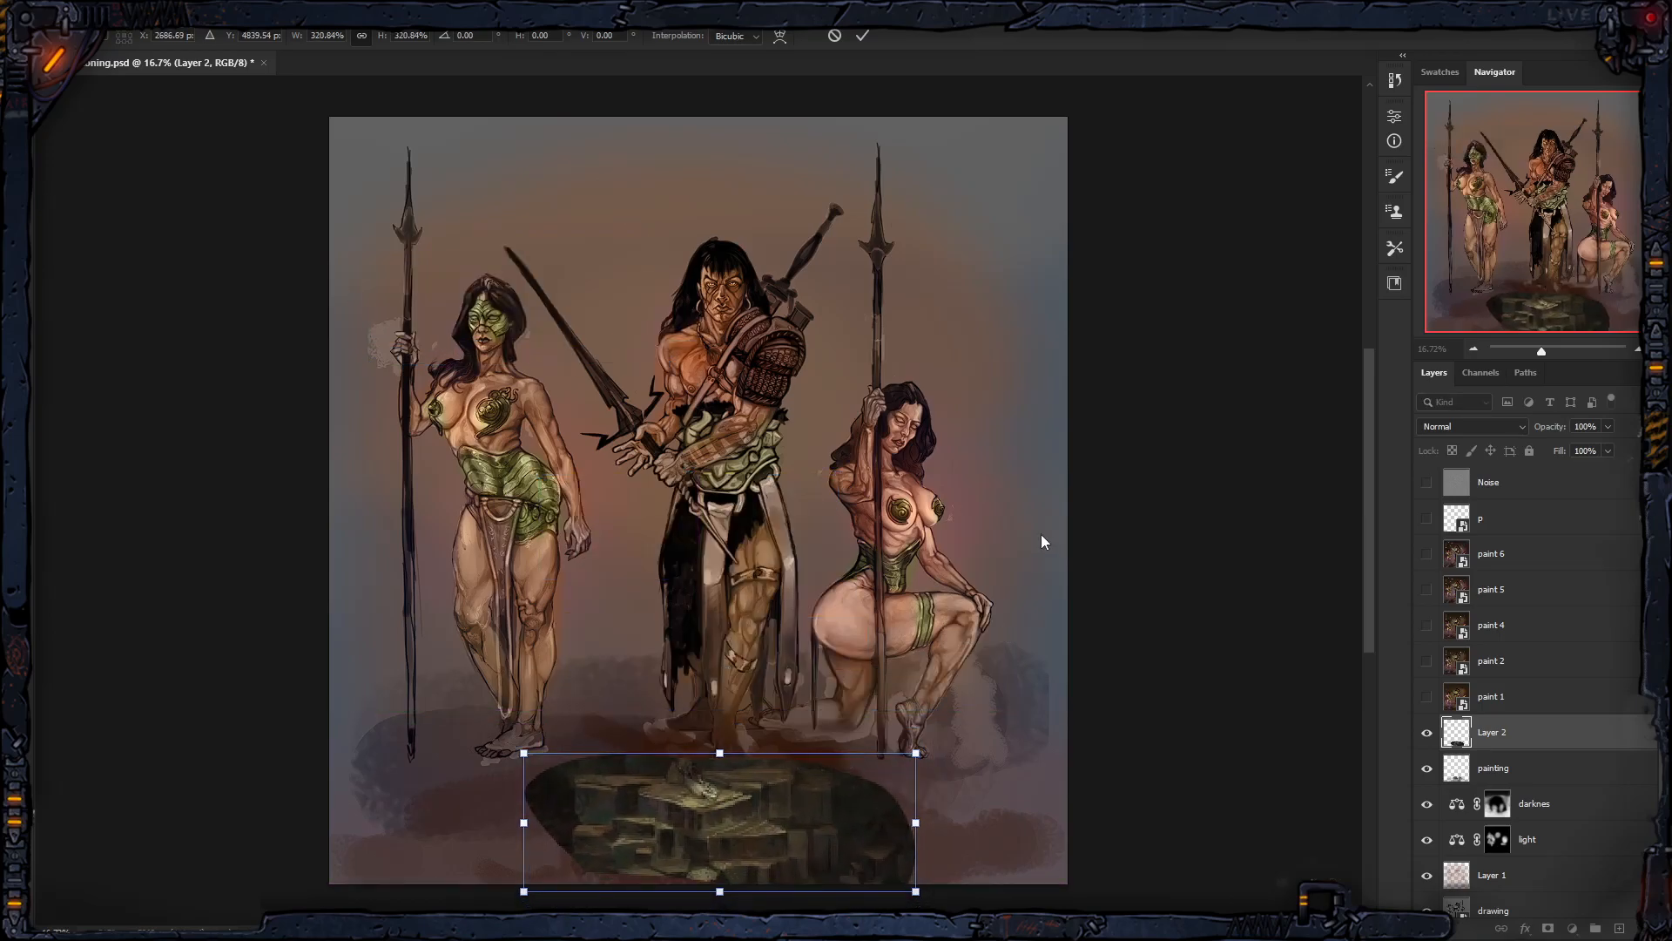
{"action": "key", "text": "Return"}
Step: Brush away the dark surroundings of the copied stone platform to blend its edges into the ground
{"action": "key", "text": "b"}
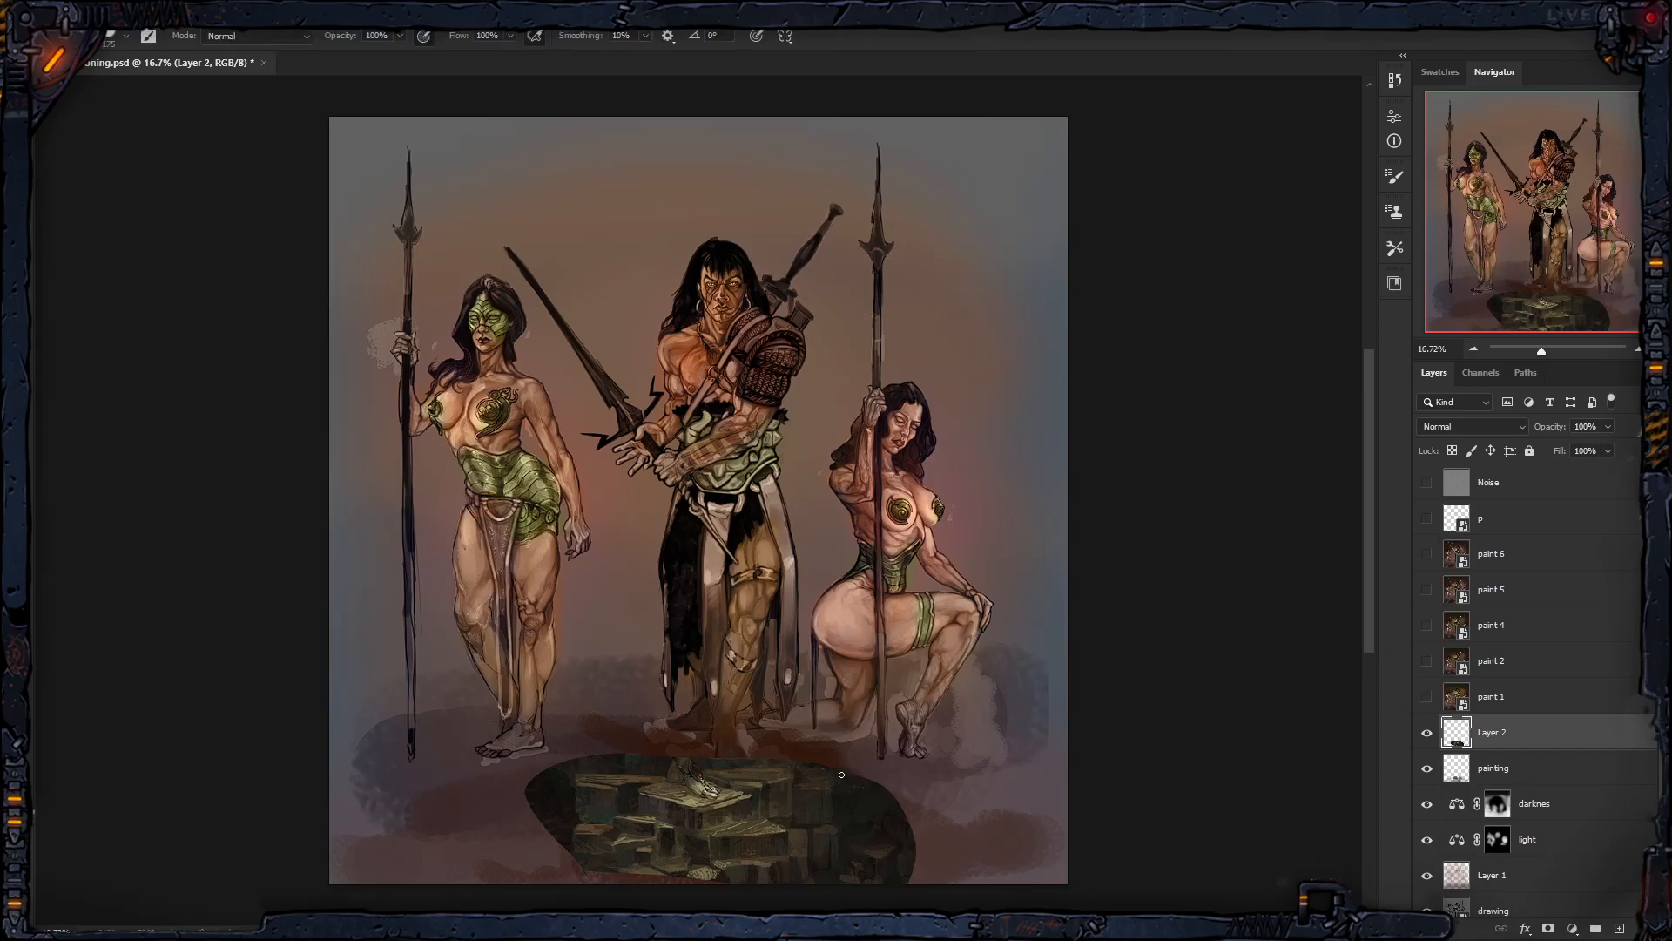
{"action": "mouse_move", "coordinate": [834, 751]}
{"action": "left_mouse_down"}
{"action": "mouse_move", "coordinate": [861, 823]}
{"action": "mouse_move", "coordinate": [915, 805]}
{"action": "mouse_move", "coordinate": [911, 839]}
{"action": "mouse_move", "coordinate": [862, 781]}
{"action": "mouse_move", "coordinate": [874, 868]}
{"action": "left_mouse_up"}
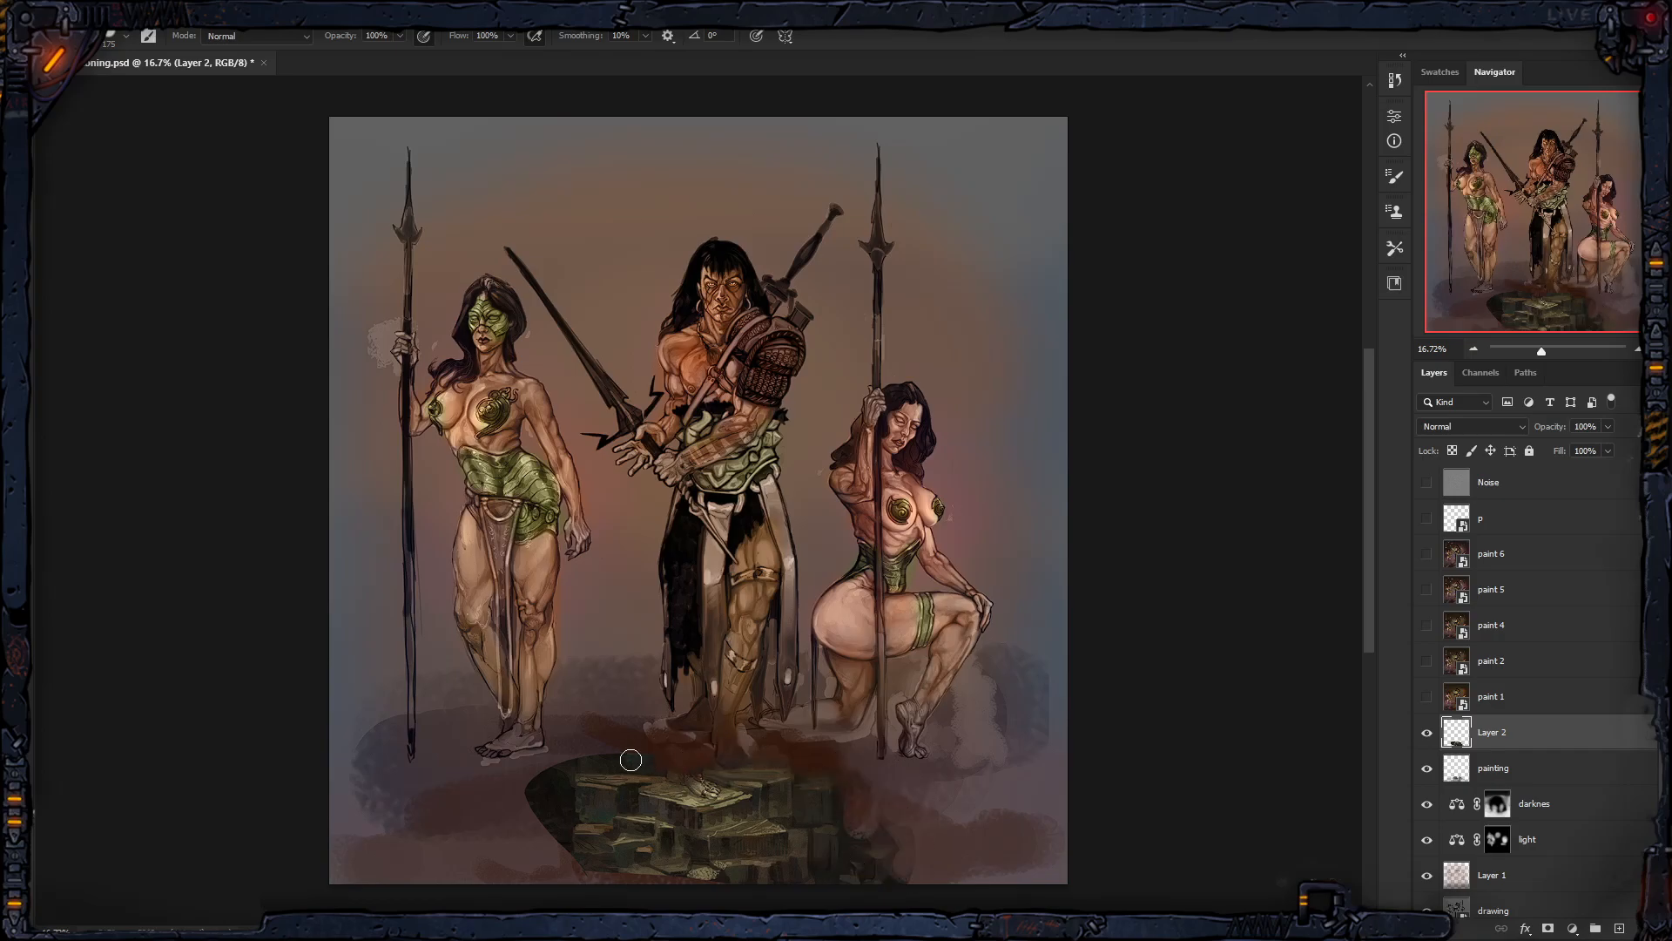
{"action": "left_click_drag", "start_coordinate": [551, 752], "coordinate": [558, 819]}
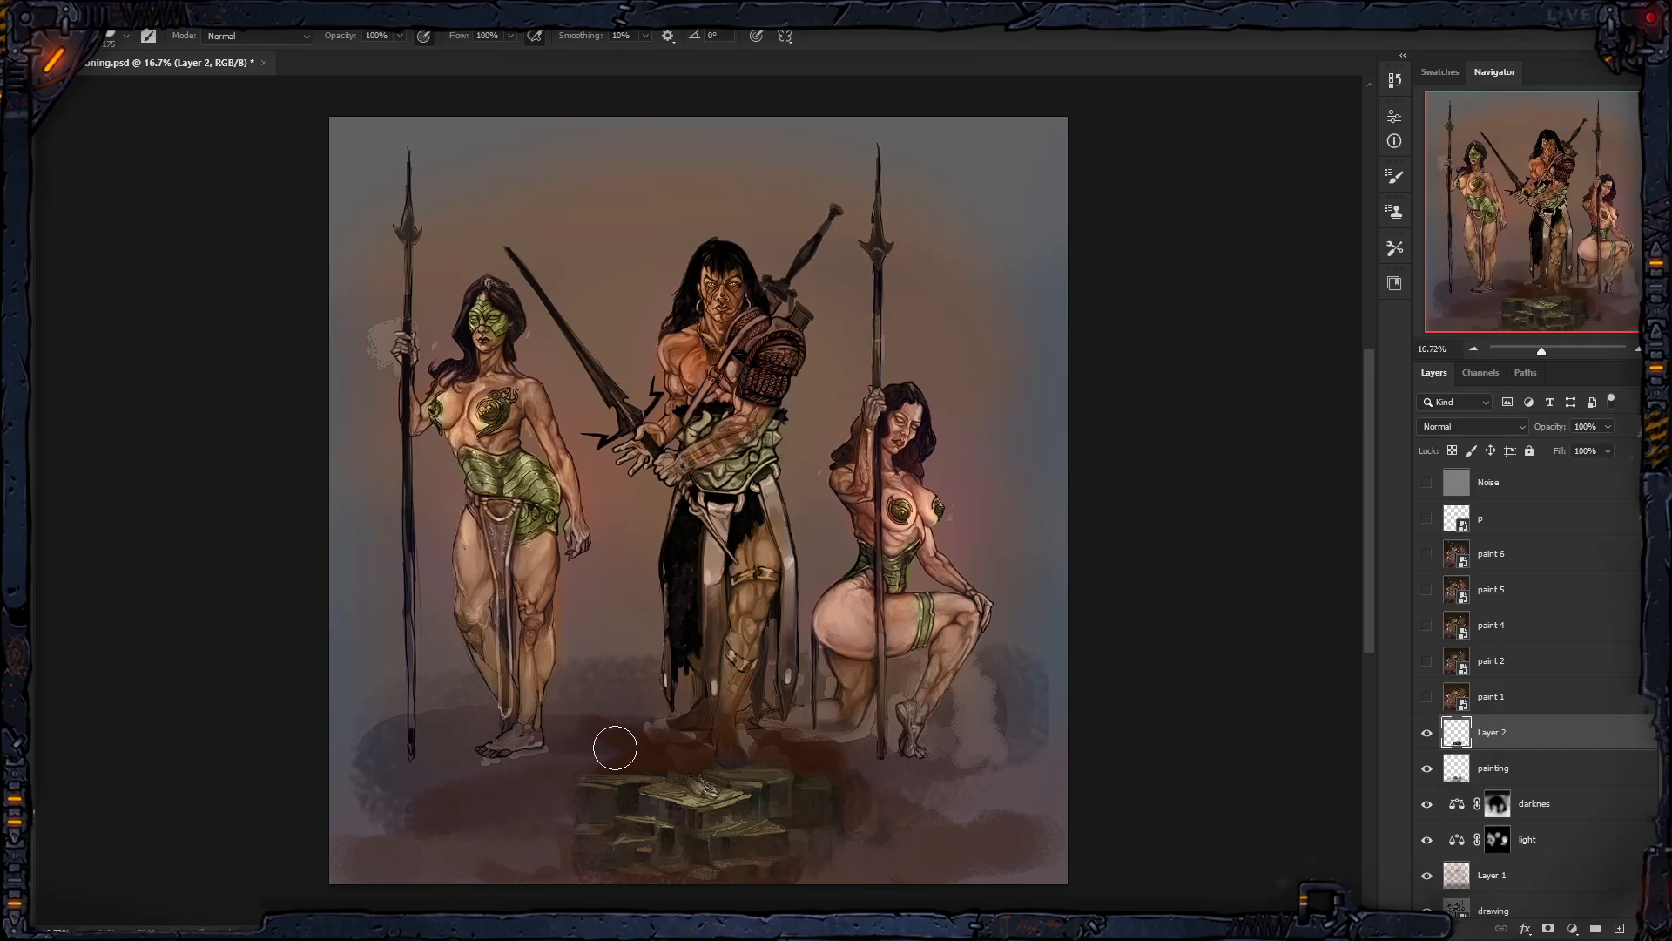
{"action": "mouse_move", "coordinate": [850, 791]}
{"action": "left_mouse_down"}
{"action": "mouse_move", "coordinate": [878, 839]}
{"action": "mouse_move", "coordinate": [811, 773]}
{"action": "left_mouse_up"}
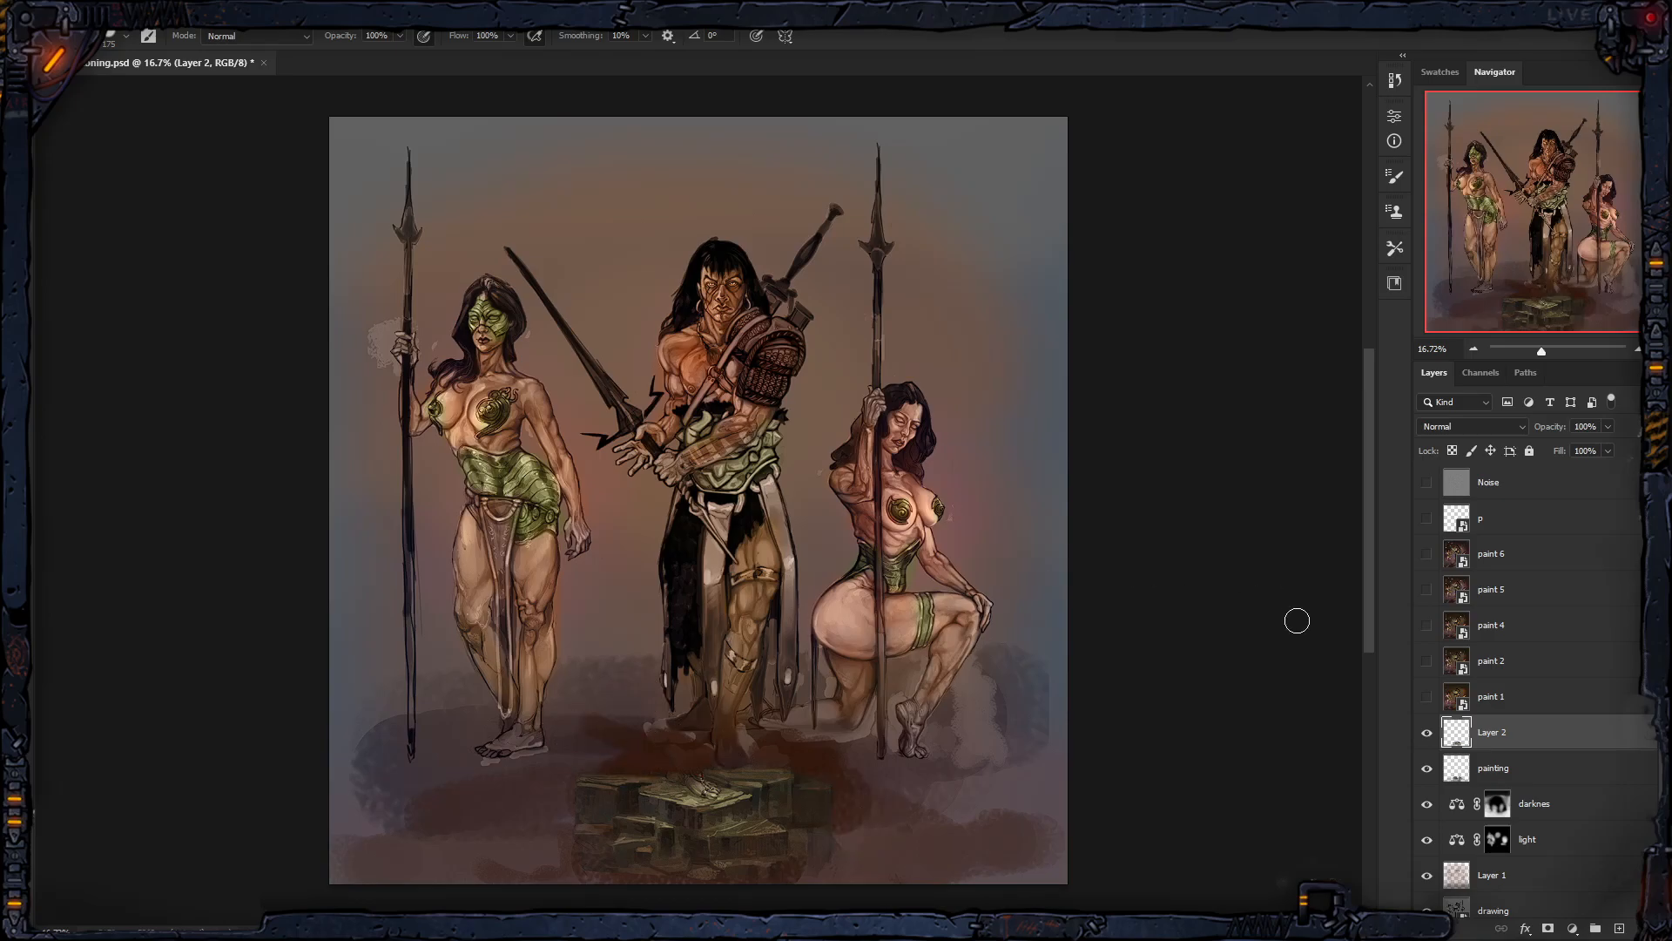
Step: Merge Layer 2 with the painting layer and name the merged layer "painting"
{"action": "left_click", "coordinate": [1480, 777], "text": "ctrl"}
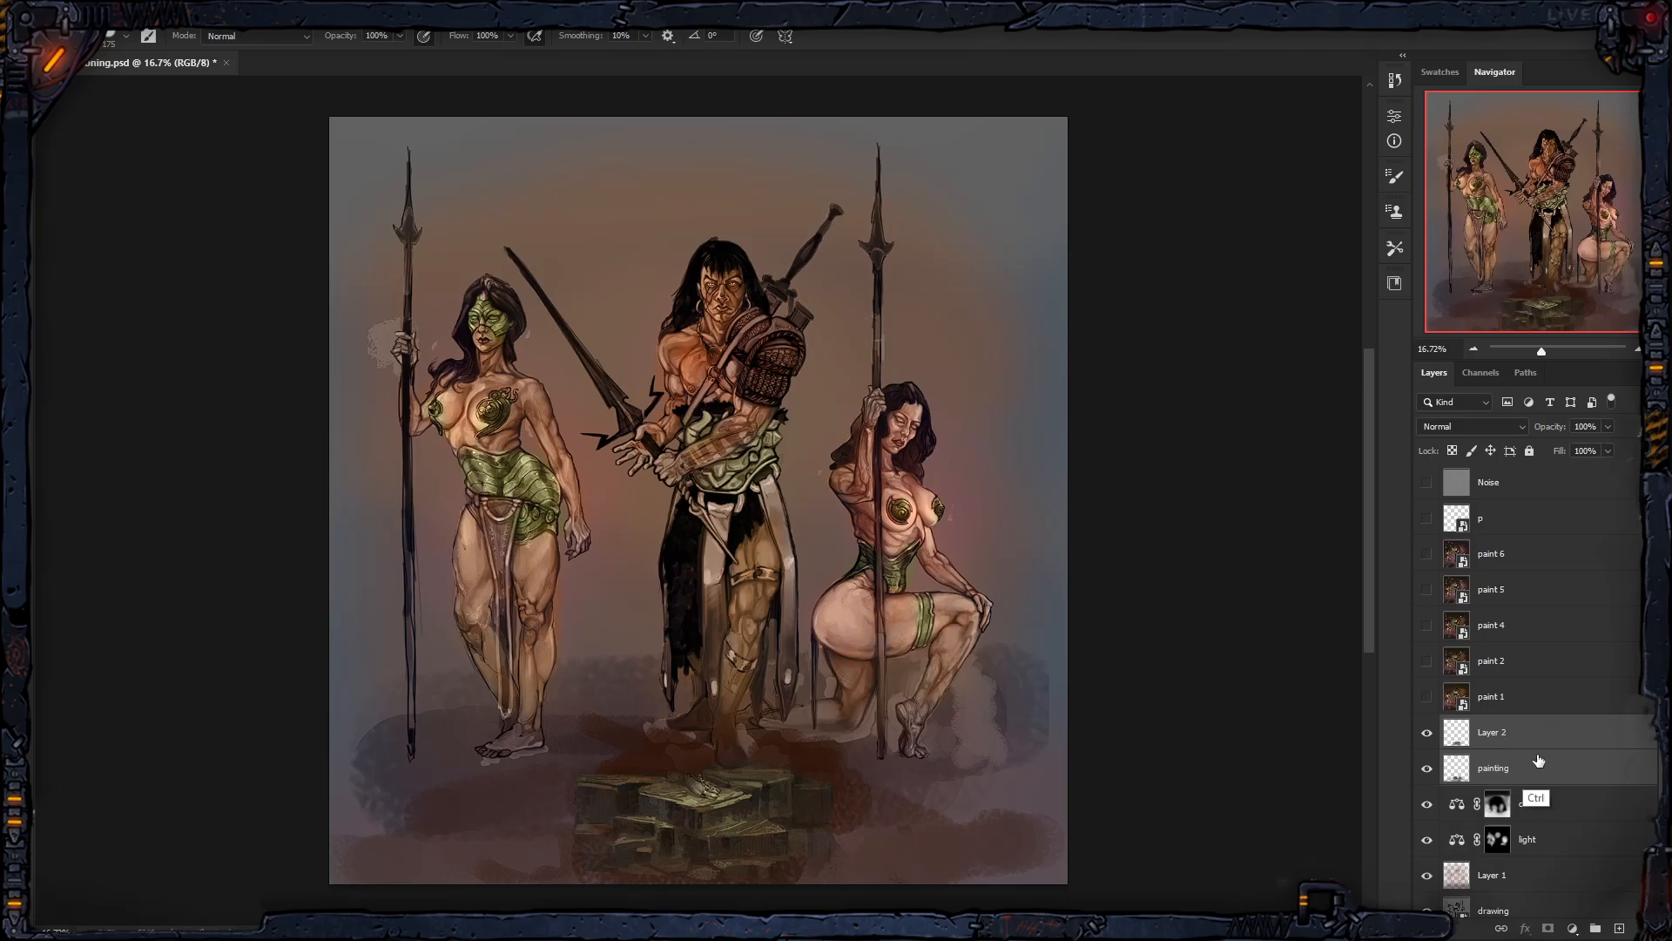
{"action": "key", "text": "ctrl+e"}
{"action": "double_click", "coordinate": [1493, 734]}
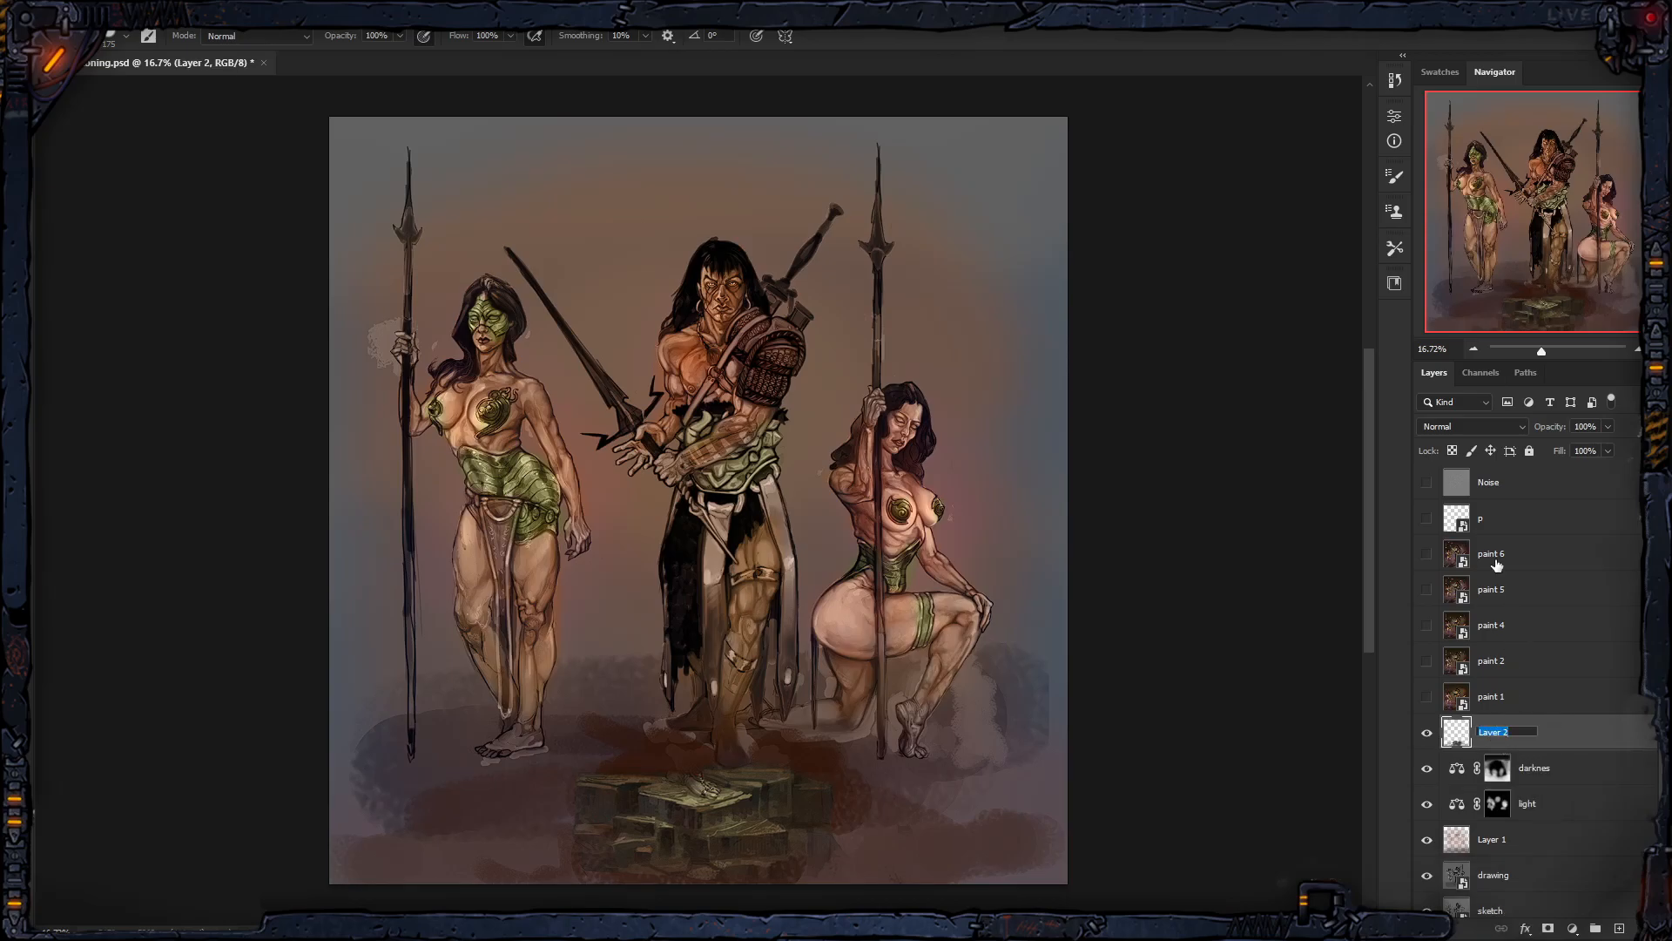
{"action": "type", "text": "pai"}
{"action": "key", "text": "Return"}
Step: Reduce the brush size and paint over the rear edge of the stone platform near the warrior's feet
{"action": "key", "text": "bracketleft"}
{"action": "key", "text": "bracketleft"}
{"action": "key", "text": "bracketleft"}
{"action": "key", "text": "bracketleft"}
{"action": "mouse_move", "coordinate": [665, 763]}
{"action": "left_mouse_down"}
{"action": "mouse_move", "coordinate": [593, 774]}
{"action": "mouse_move", "coordinate": [635, 773]}
{"action": "left_mouse_up"}
Step: Sample a dark colour from the stones, enlarge the brush, and paint the ground on both sides of the stone platform
{"action": "left_click", "coordinate": [597, 800], "text": "alt"}
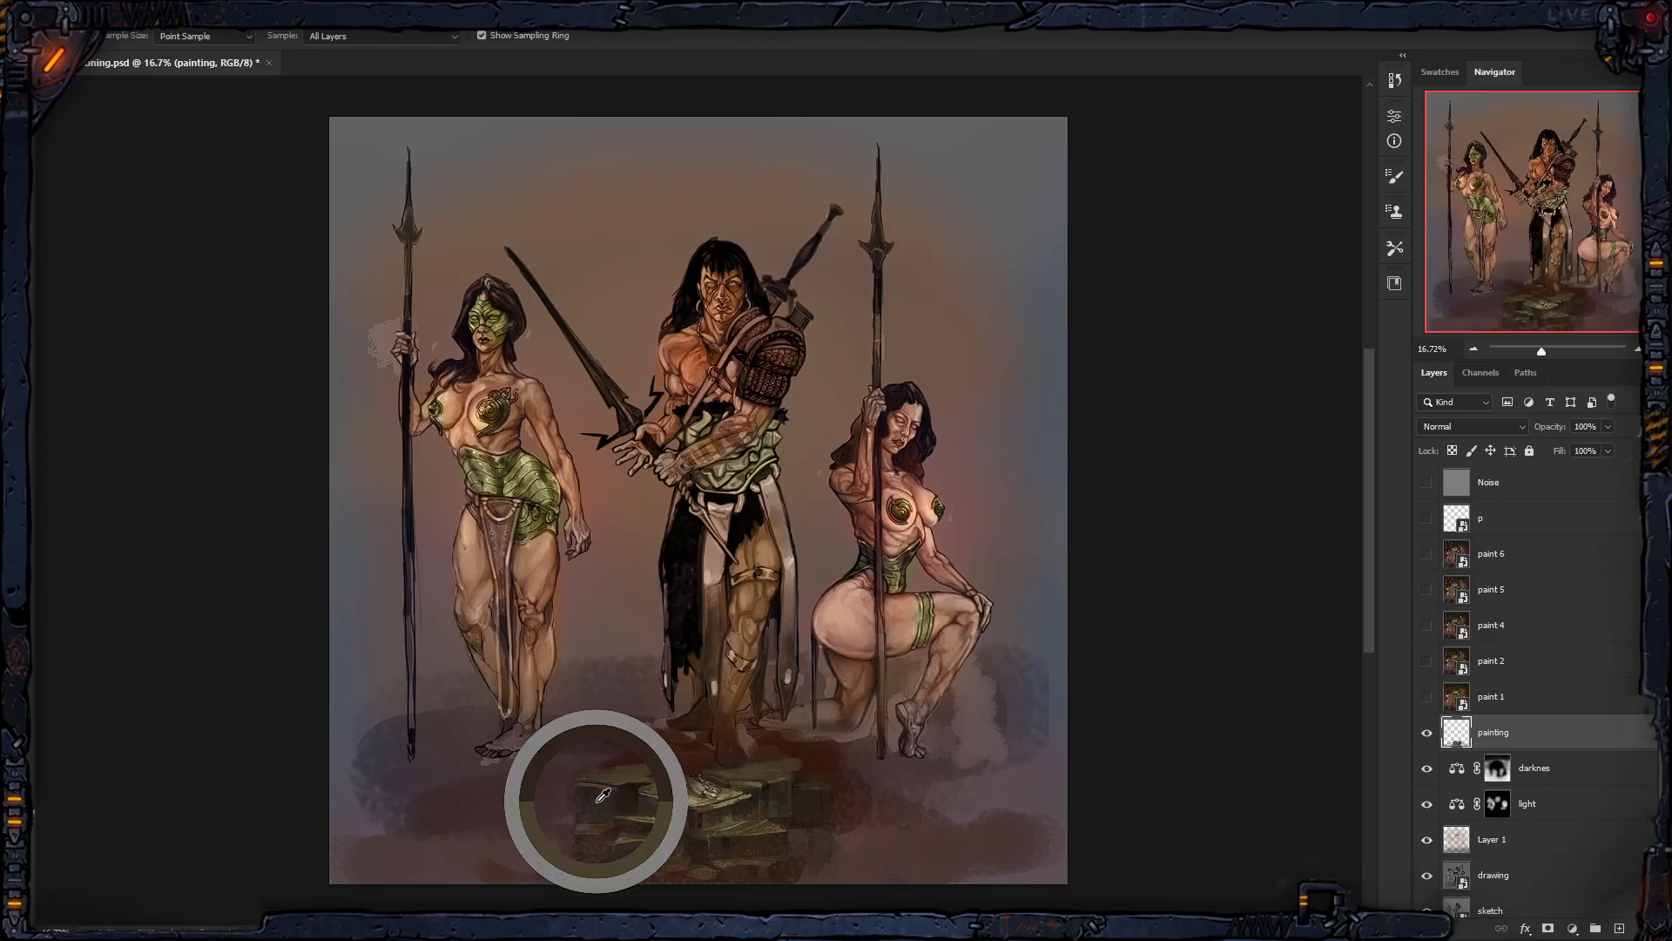
{"action": "key", "text": "bracketright"}
{"action": "key", "text": "bracketright"}
{"action": "key", "text": "bracketright"}
{"action": "key", "text": "bracketright"}
{"action": "key", "text": "bracketright"}
{"action": "key", "text": "bracketright"}
{"action": "left_click_drag", "start_coordinate": [403, 843], "coordinate": [385, 897]}
{"action": "mouse_move", "coordinate": [837, 818]}
{"action": "left_mouse_down"}
{"action": "mouse_move", "coordinate": [890, 860]}
{"action": "mouse_move", "coordinate": [837, 887]}
{"action": "mouse_move", "coordinate": [892, 827]}
{"action": "mouse_move", "coordinate": [886, 888]}
{"action": "mouse_move", "coordinate": [945, 858]}
{"action": "left_mouse_up"}
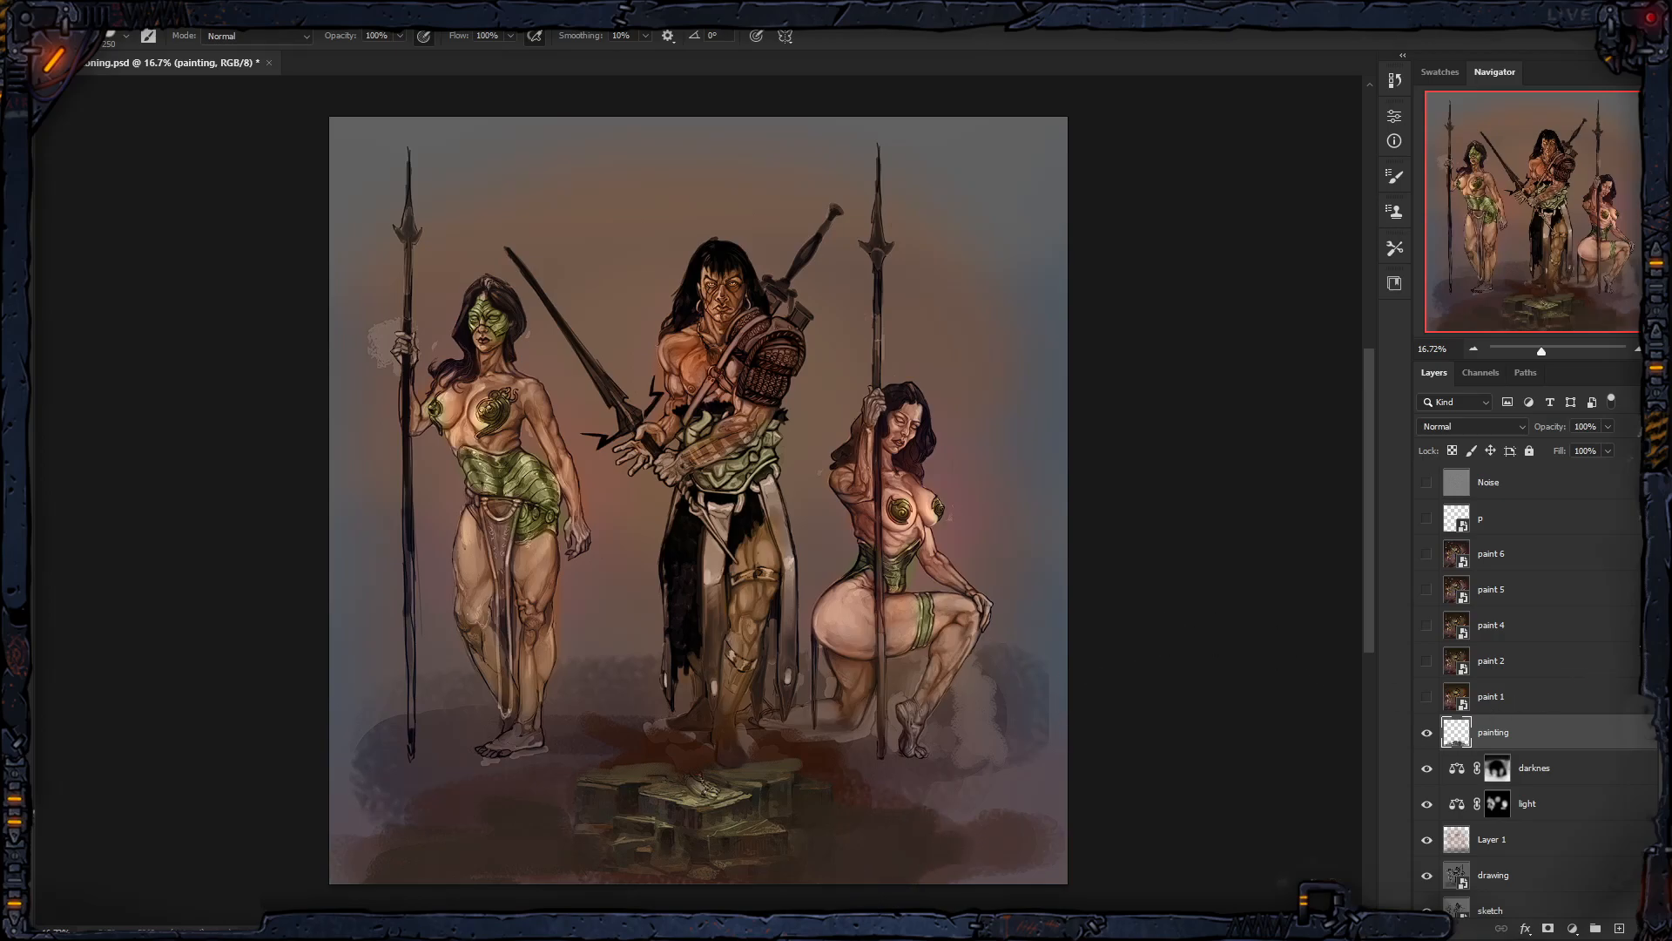
Step: Sample a light stone colour from the platform and paint flat slab shapes on the ground on both sides of it
{"action": "scroll", "coordinate": [1625, 779], "scroll_direction": "down", "scroll_amount": 1}
{"action": "key", "text": "alt"}
{"action": "left_click", "coordinate": [712, 791], "text": "alt"}
{"action": "mouse_move", "coordinate": [561, 834]}
{"action": "left_mouse_down"}
{"action": "mouse_move", "coordinate": [509, 812]}
{"action": "mouse_move", "coordinate": [502, 830]}
{"action": "mouse_move", "coordinate": [540, 823]}
{"action": "left_mouse_up"}
{"action": "left_click_drag", "start_coordinate": [582, 832], "coordinate": [625, 832]}
{"action": "mouse_move", "coordinate": [886, 783]}
{"action": "left_mouse_down"}
{"action": "mouse_move", "coordinate": [958, 830]}
{"action": "mouse_move", "coordinate": [971, 814]}
{"action": "mouse_move", "coordinate": [936, 807]}
{"action": "mouse_move", "coordinate": [879, 834]}
{"action": "mouse_move", "coordinate": [905, 795]}
{"action": "mouse_move", "coordinate": [967, 819]}
{"action": "left_mouse_up"}
{"action": "mouse_move", "coordinate": [528, 808]}
{"action": "left_mouse_down"}
{"action": "mouse_move", "coordinate": [564, 840]}
{"action": "mouse_move", "coordinate": [365, 835]}
{"action": "mouse_move", "coordinate": [540, 838]}
{"action": "left_mouse_up"}
{"action": "key", "text": "]"}
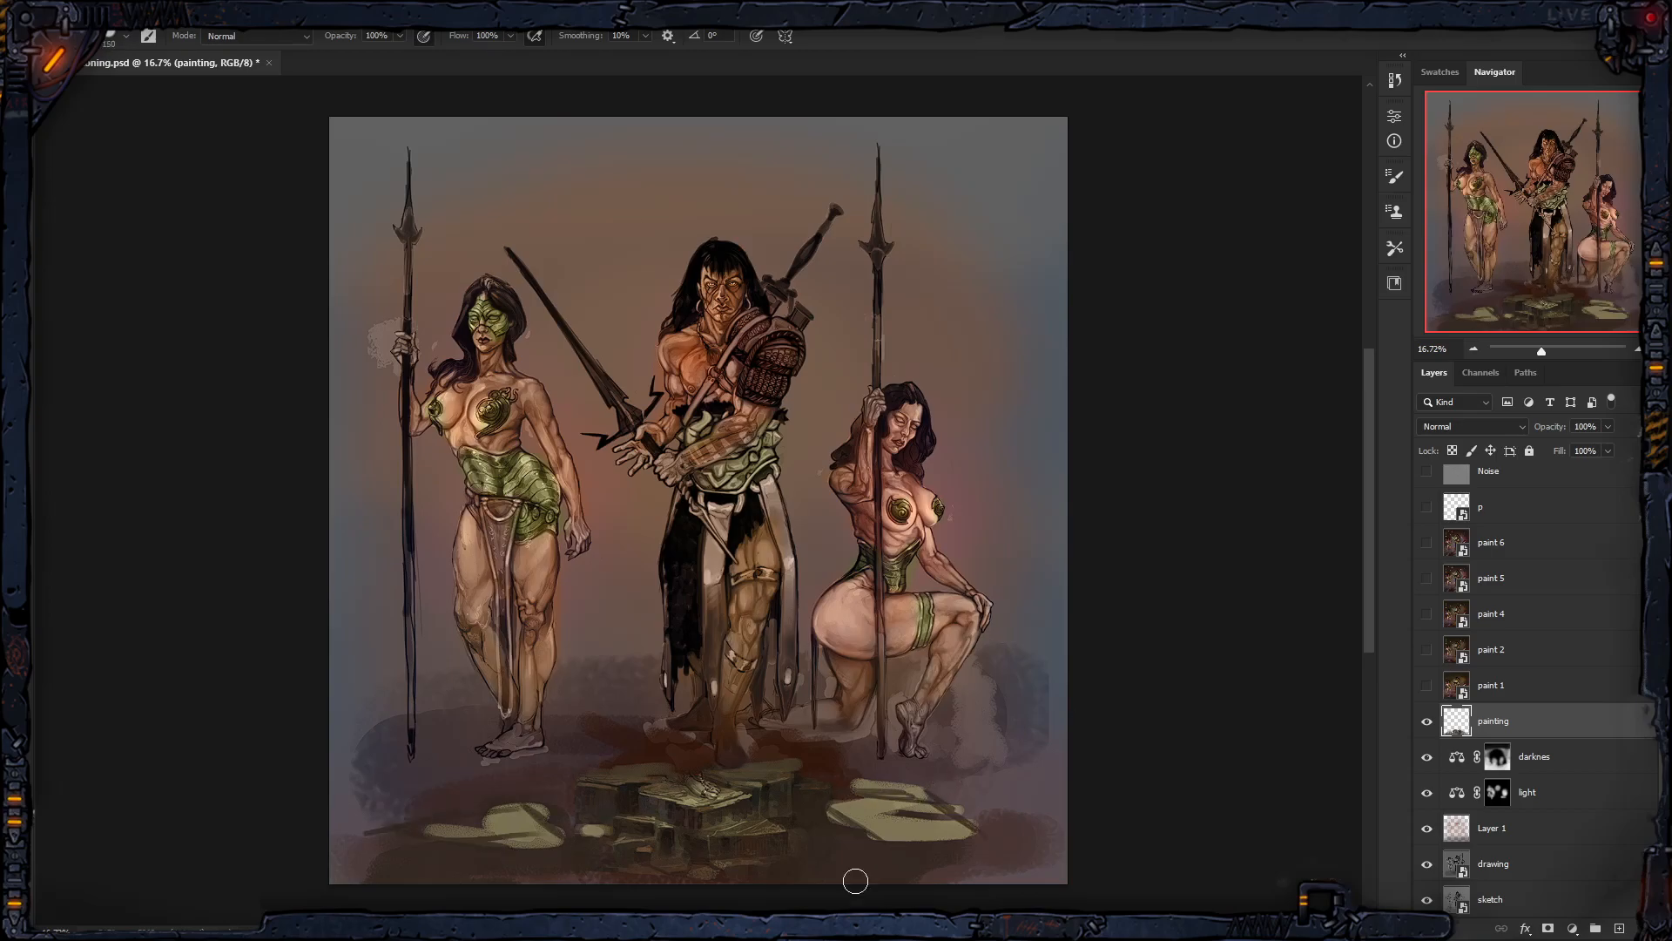
Step: Sample a dark stone colour, reduce the brush size, and paint the shadowed sides beneath the light ground slabs
{"action": "key", "text": "i"}
{"action": "left_click", "coordinate": [681, 803]}
{"action": "key", "text": "b"}
{"action": "key", "text": "["}
{"action": "key", "text": "["}
{"action": "key", "text": "["}
{"action": "mouse_move", "coordinate": [494, 859]}
{"action": "left_mouse_down"}
{"action": "mouse_move", "coordinate": [562, 858]}
{"action": "mouse_move", "coordinate": [401, 854]}
{"action": "mouse_move", "coordinate": [461, 856]}
{"action": "left_mouse_up"}
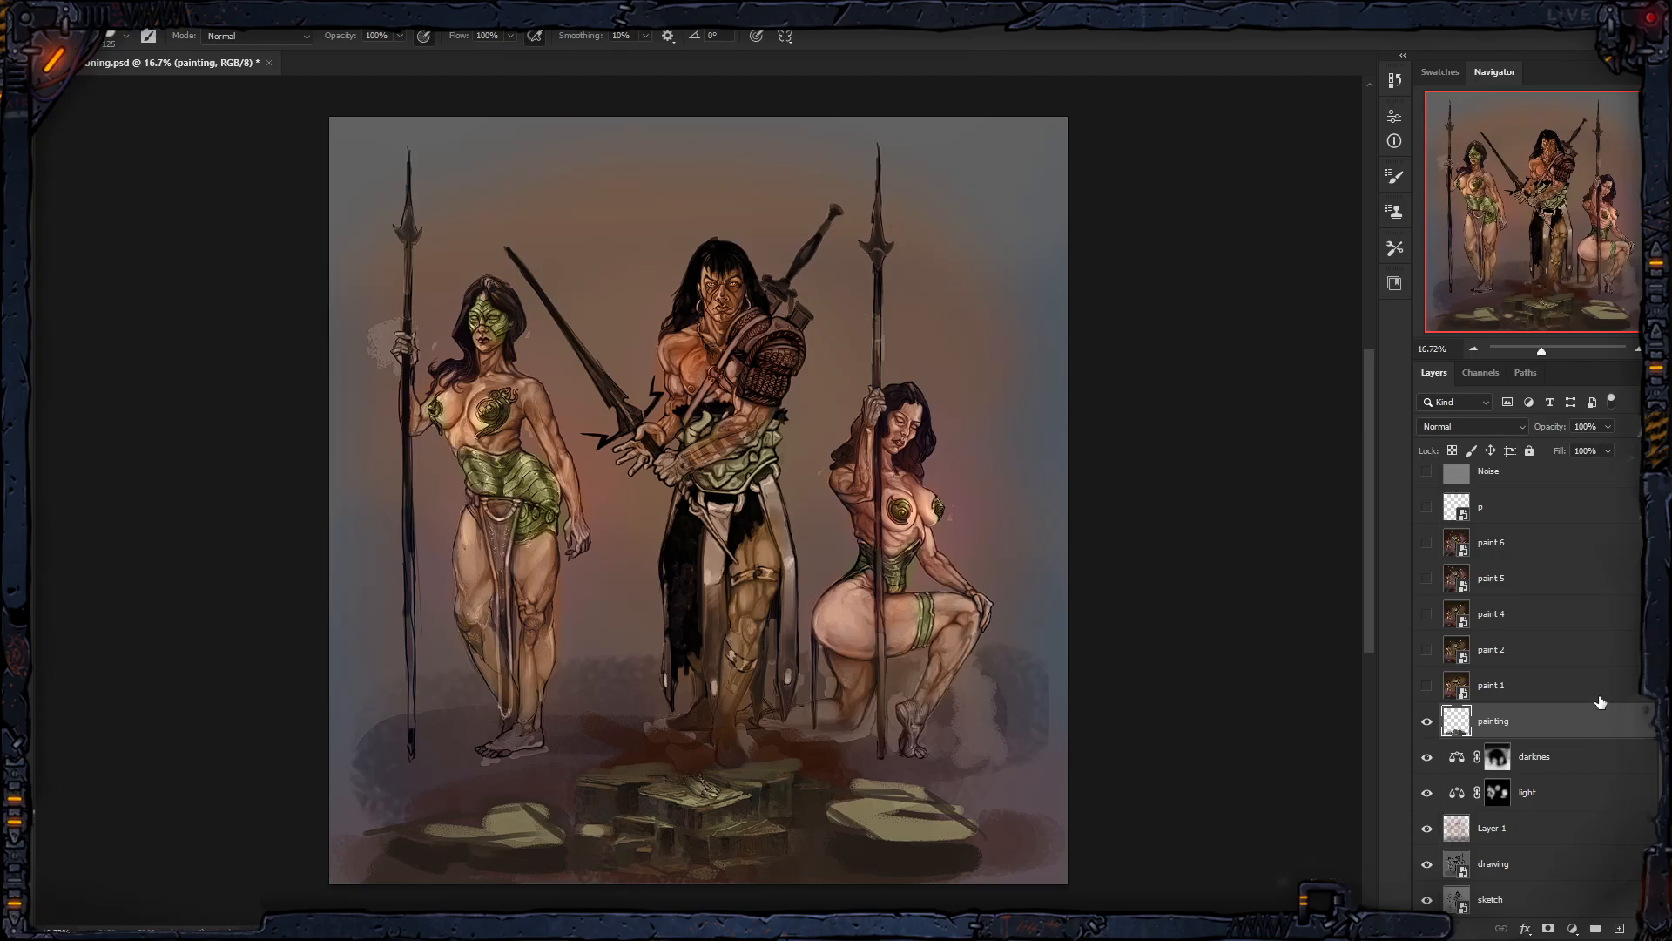
Step: Show the "paint 6" layer to examine the finished composition as reference, and hide it again
{"action": "scroll", "coordinate": [1505, 610], "scroll_direction": "up", "scroll_amount": 1}
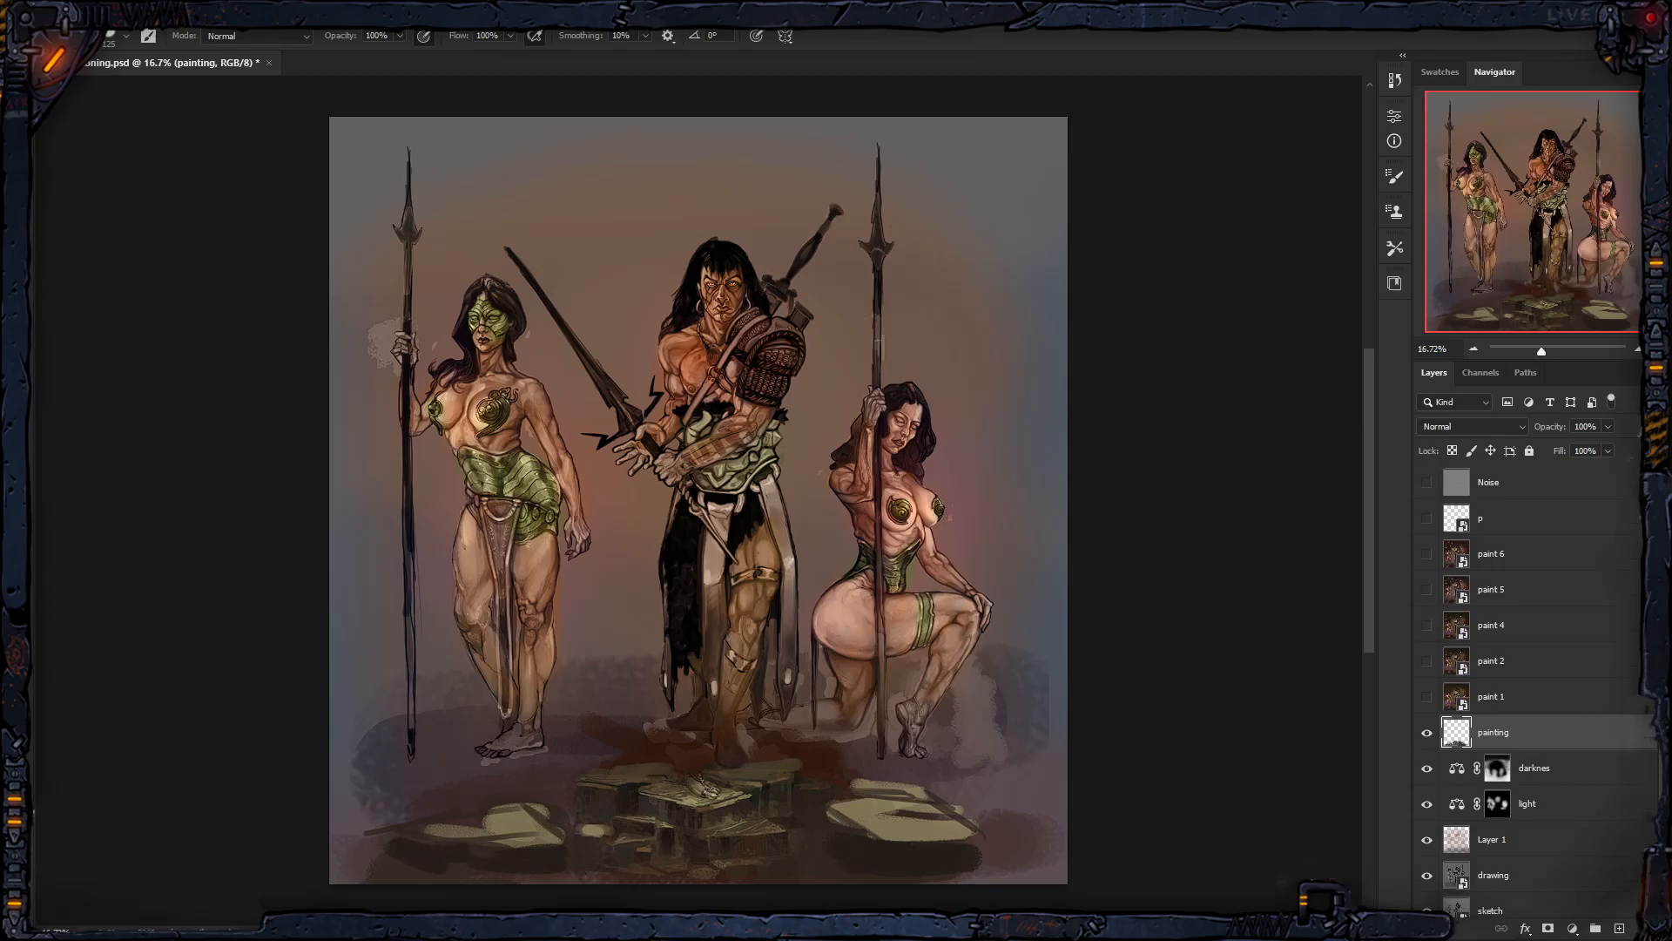
{"action": "left_click", "coordinate": [1426, 554]}
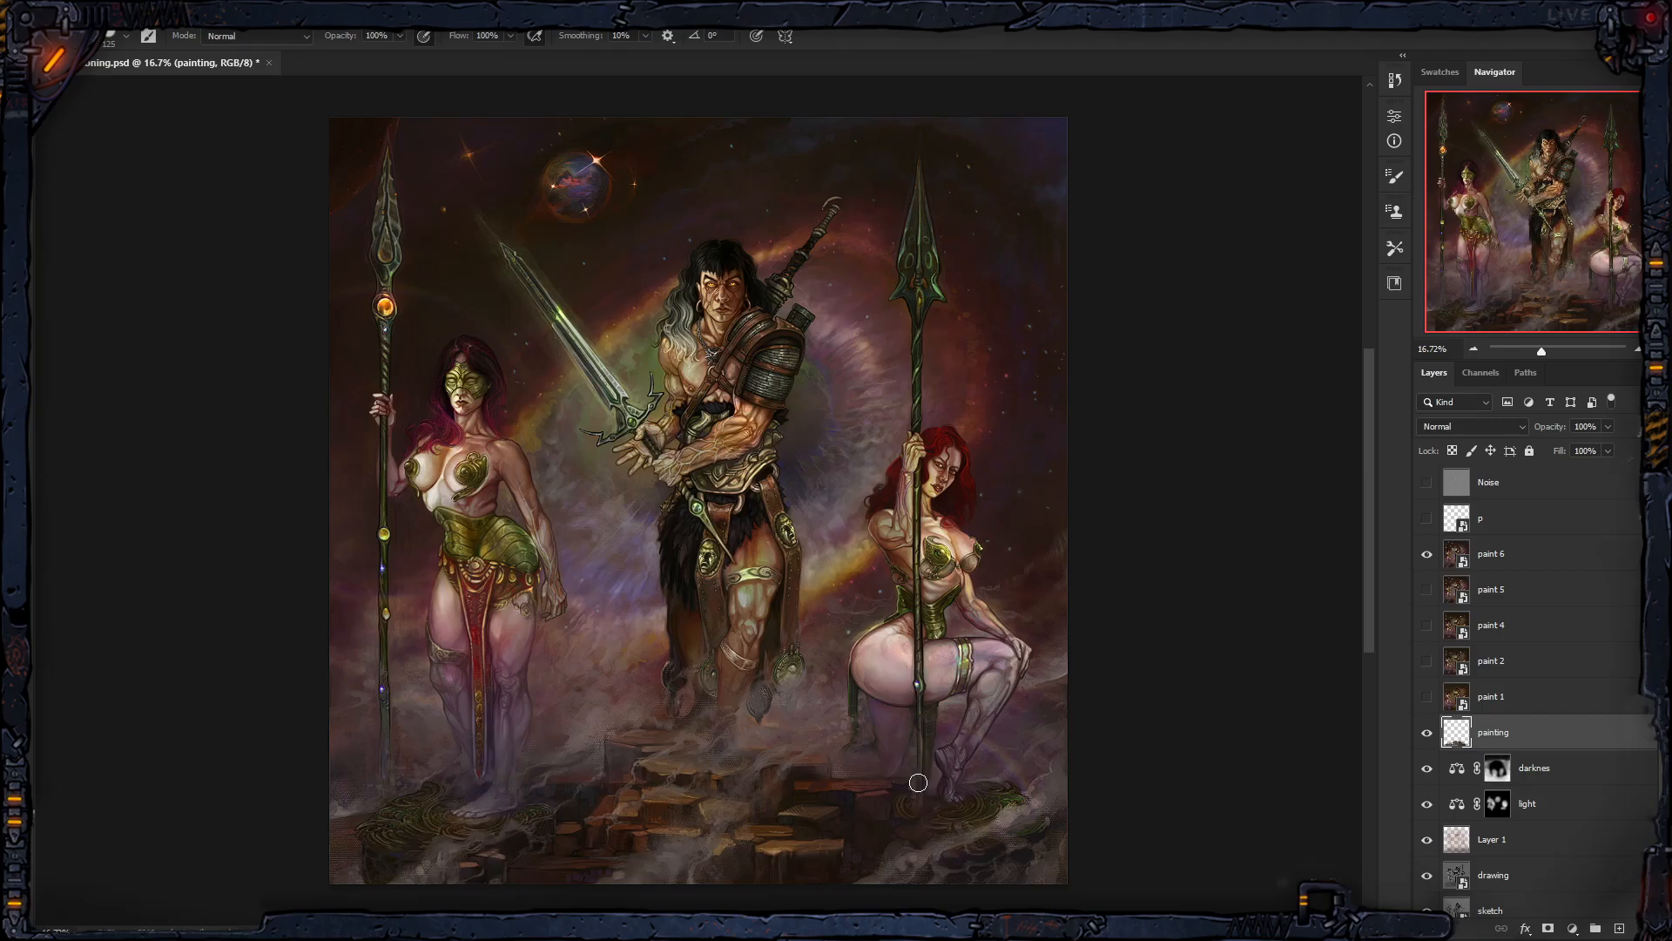
{"action": "left_click", "coordinate": [1427, 553]}
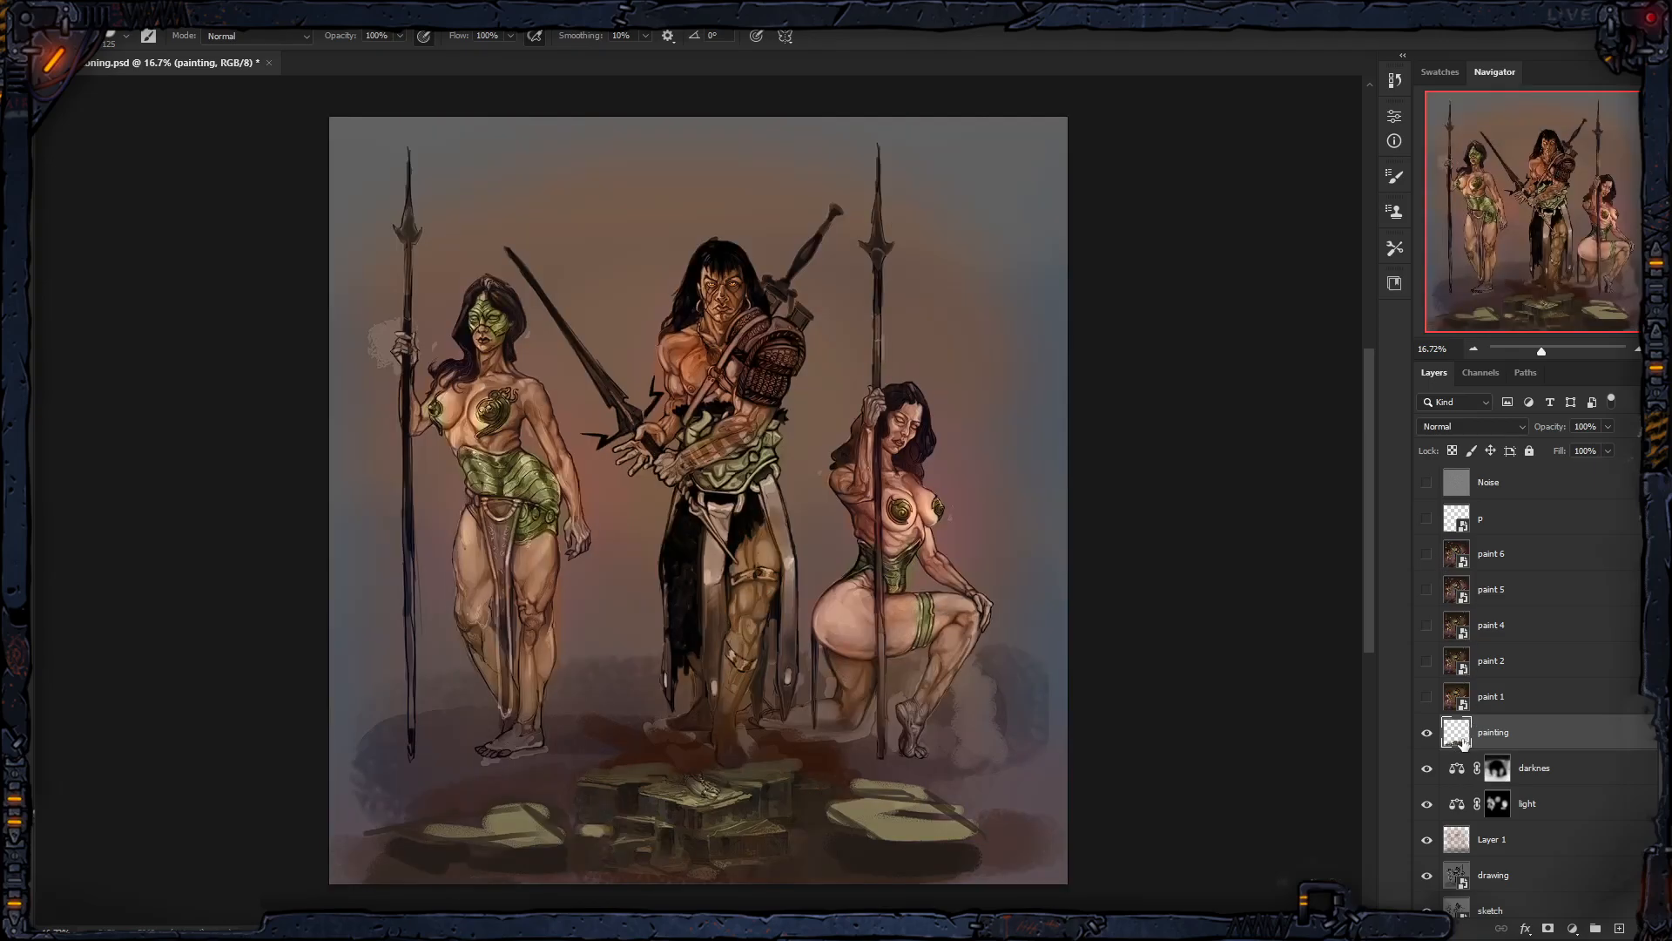
Step: Rasterize the drawing layer, merge all layers from drawing up to painting, and toggle the merged layer's visibility to check it
{"action": "scroll", "coordinate": [1537, 688], "scroll_direction": "down", "scroll_amount": 1}
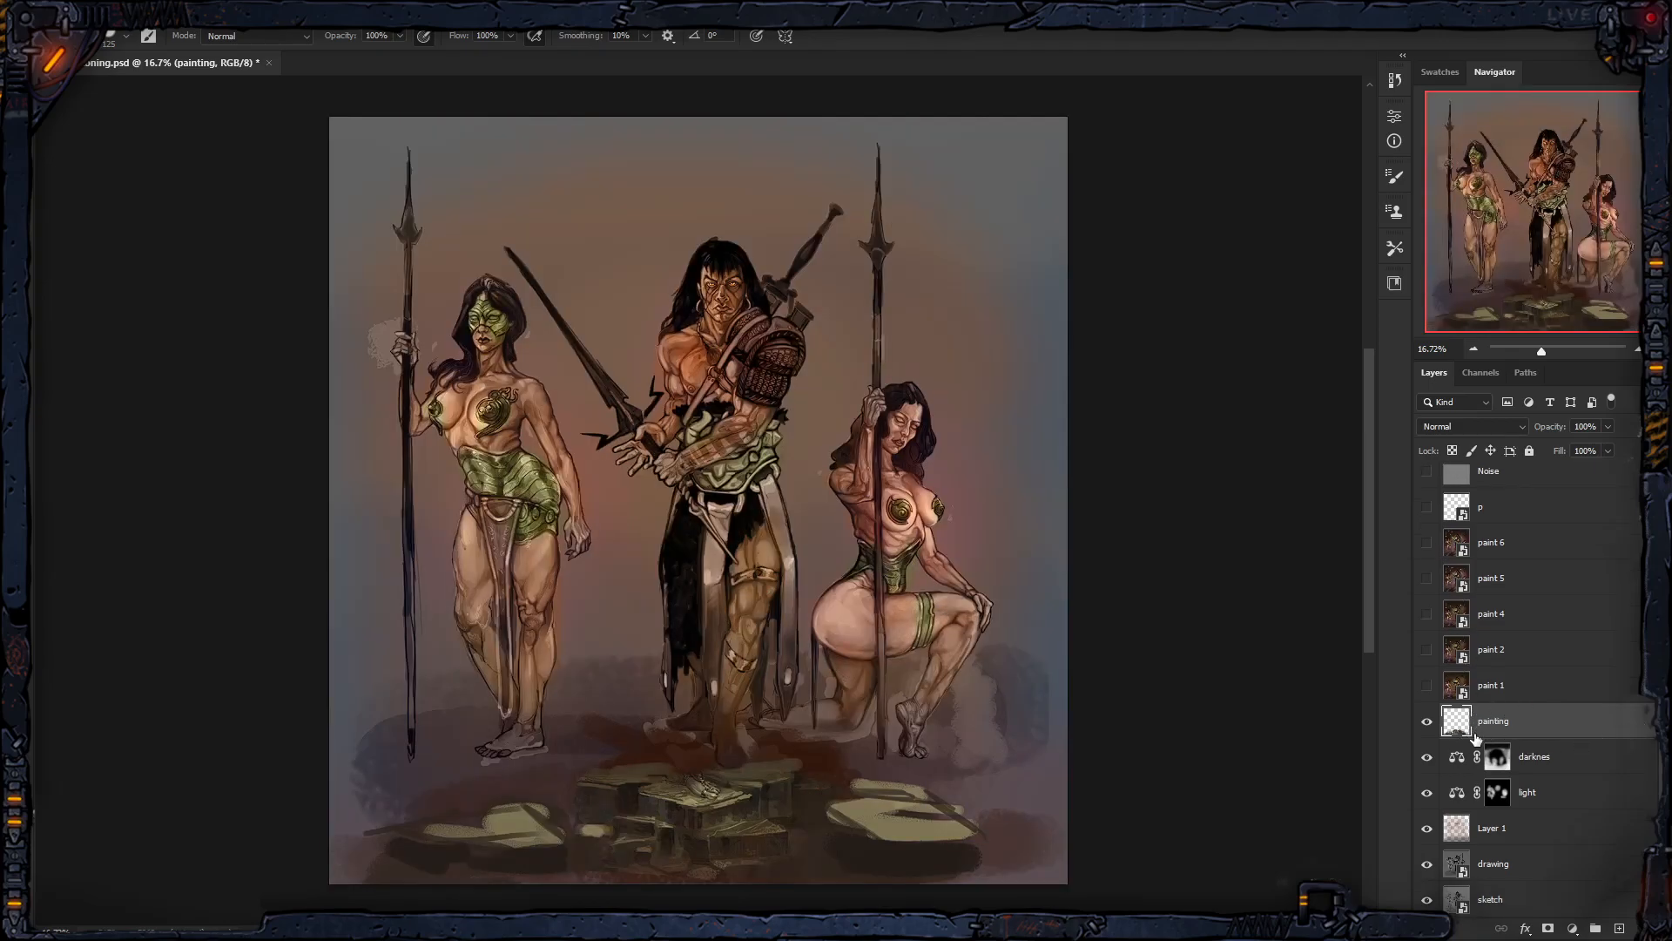
{"action": "left_click", "coordinate": [1458, 871]}
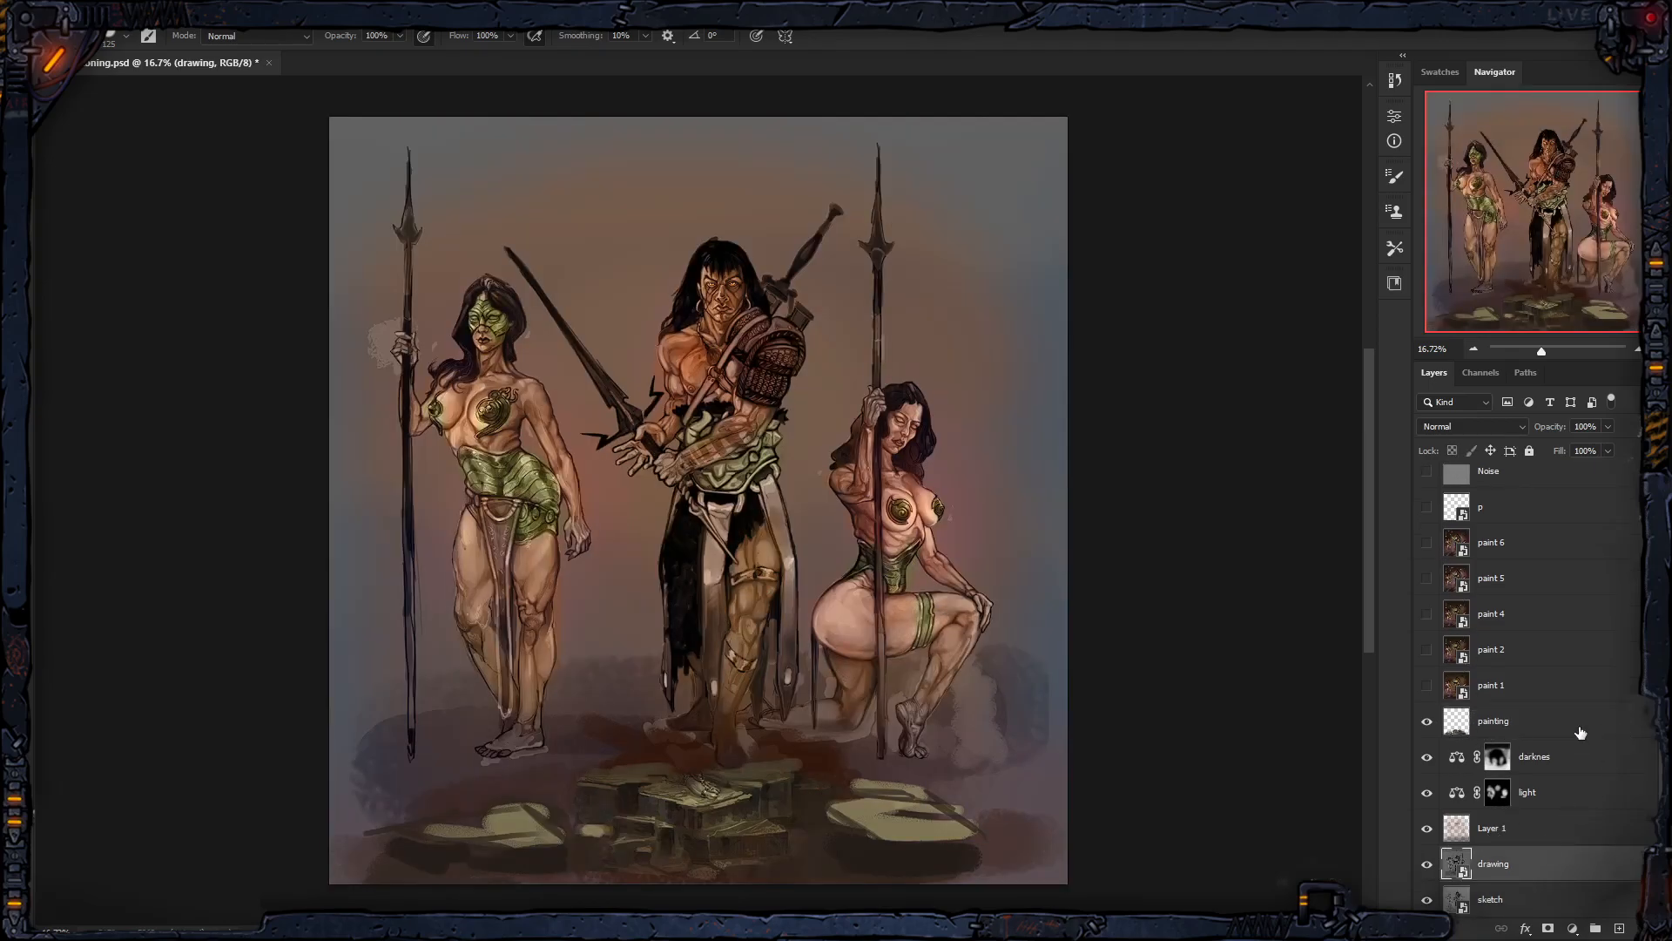
{"action": "right_click", "coordinate": [1528, 868]}
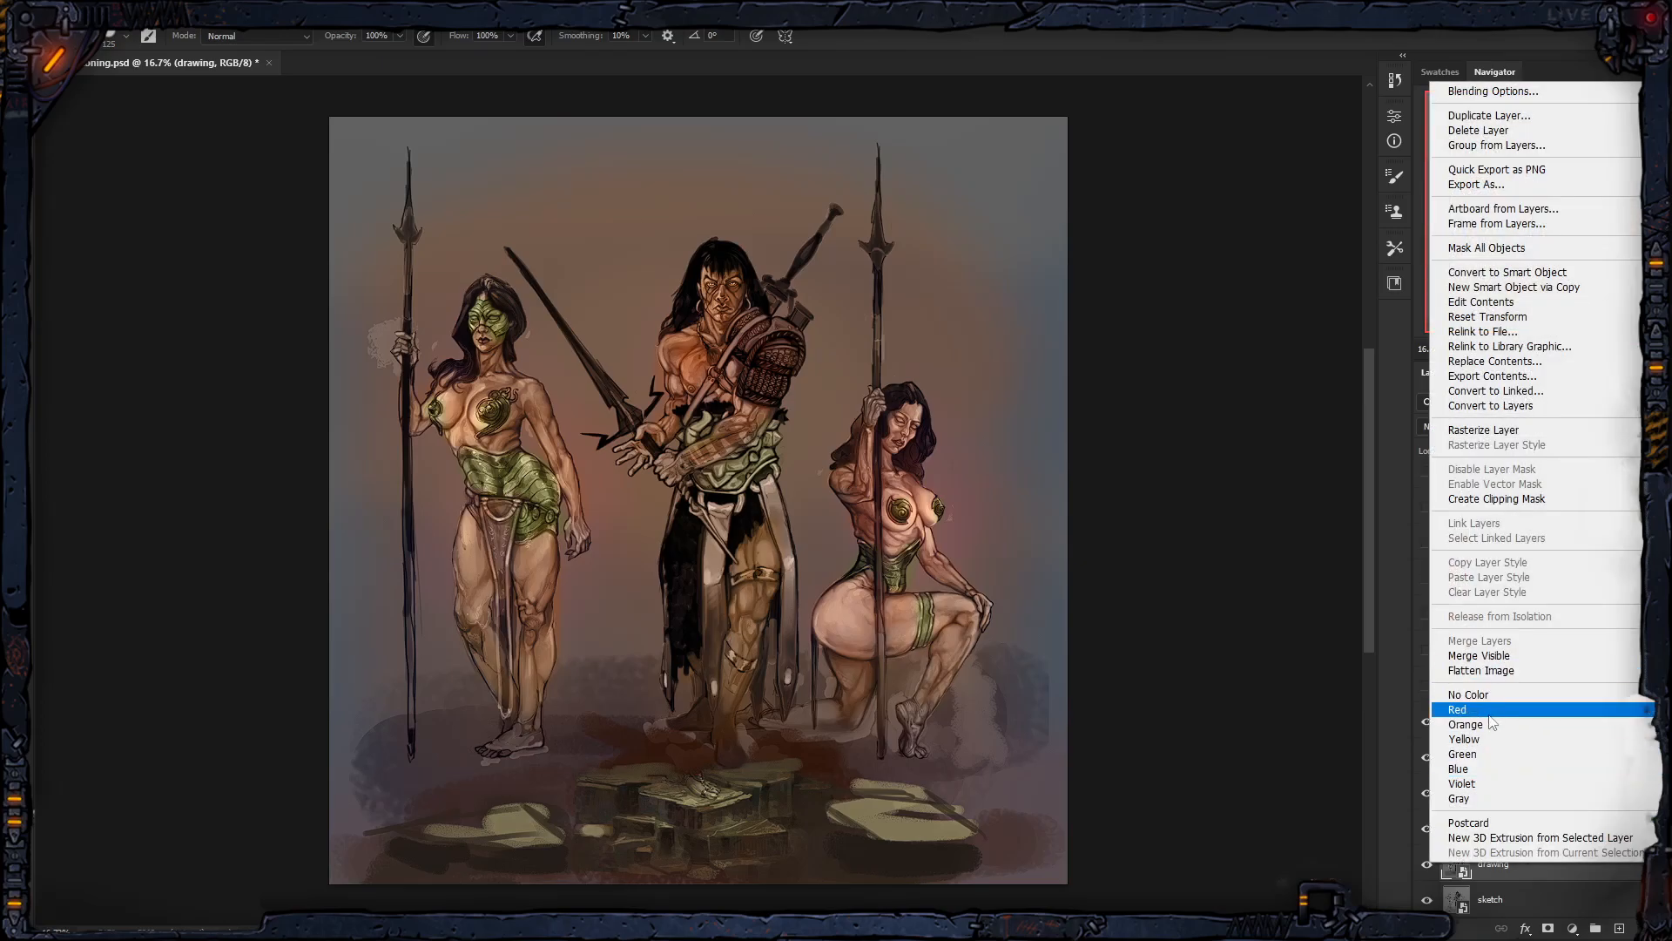
{"action": "left_click", "coordinate": [1484, 429]}
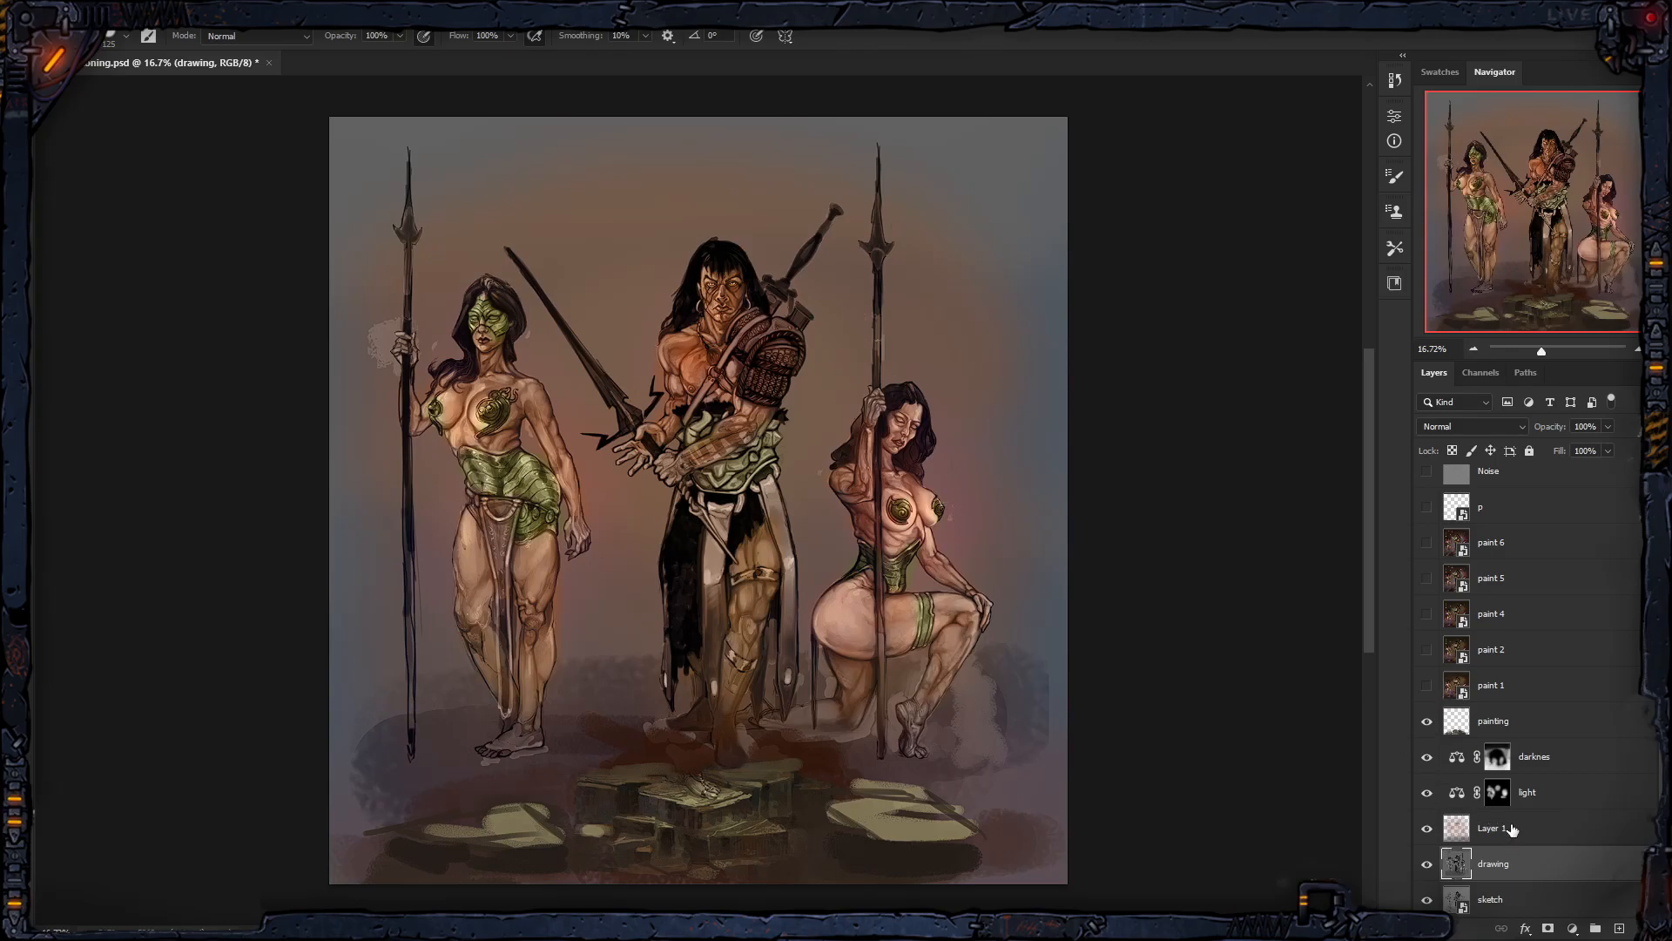
{"action": "left_click", "coordinate": [1531, 730], "text": "ctrl"}
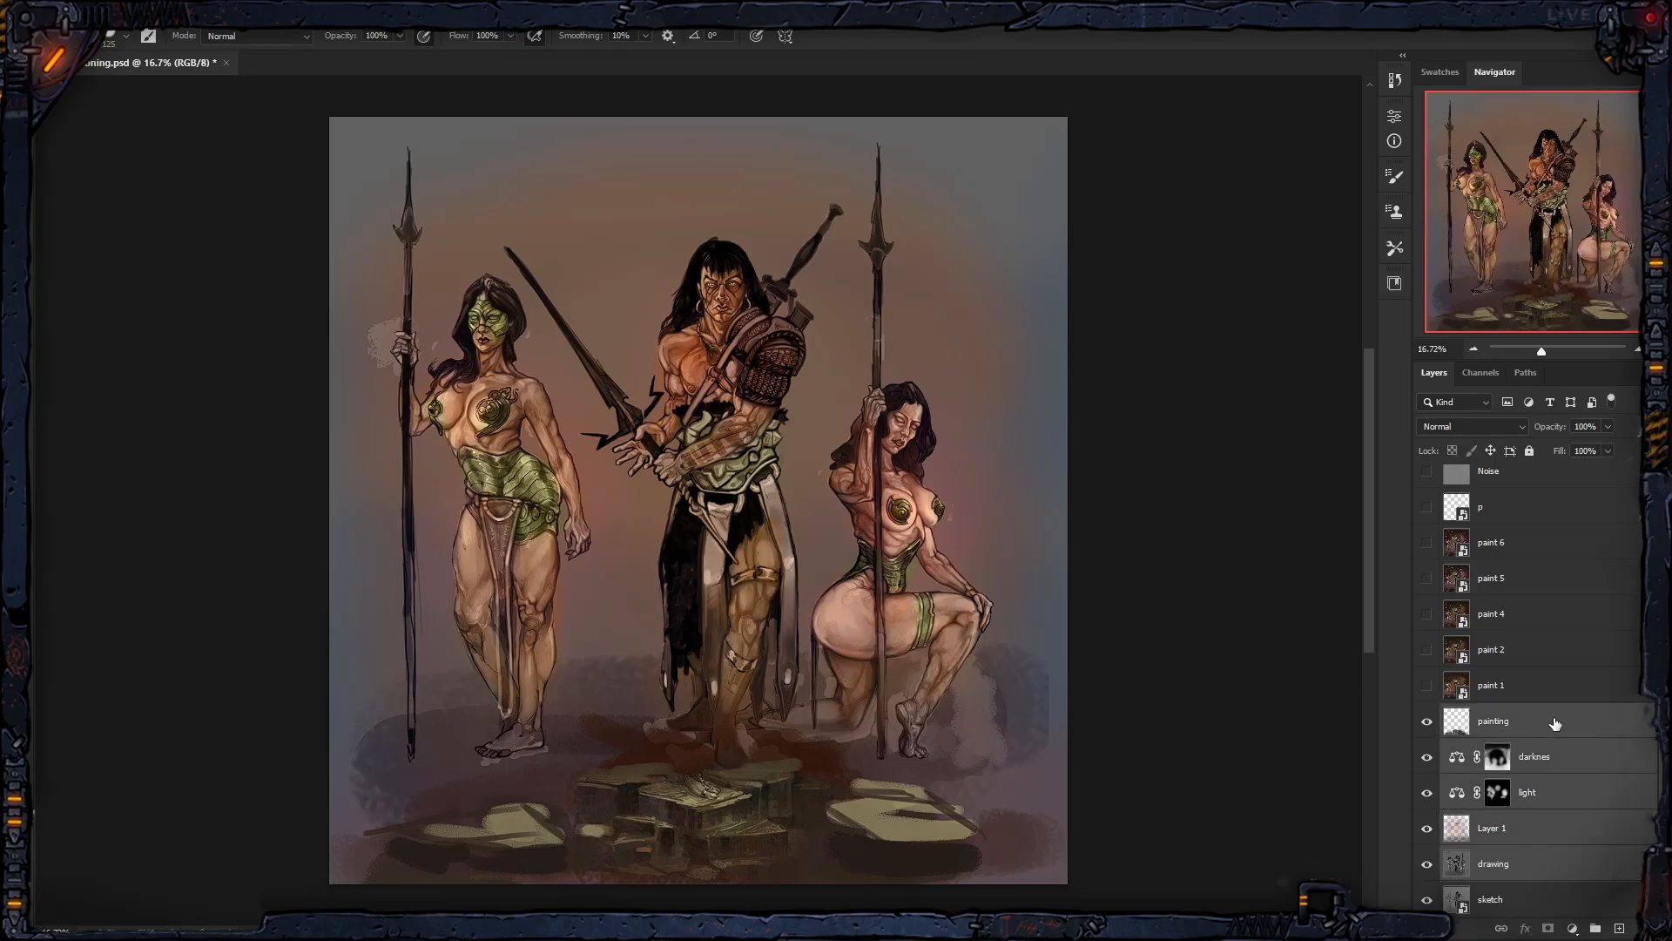
{"action": "key", "text": "ctrl+e"}
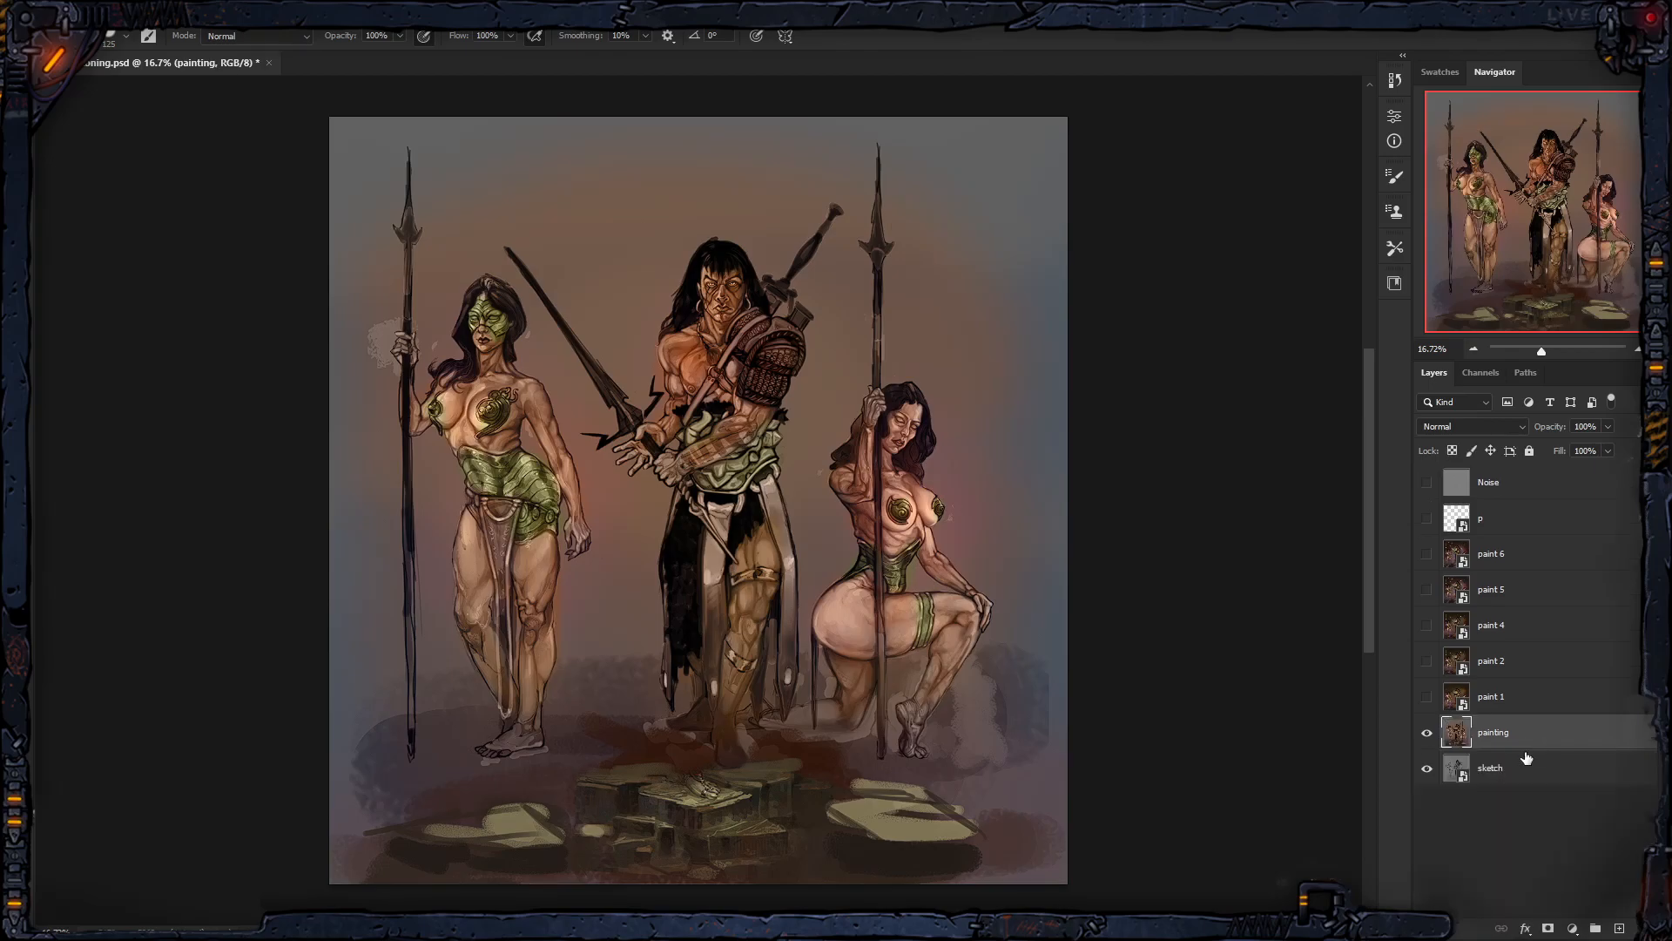
{"action": "left_click", "coordinate": [1427, 735]}
{"action": "left_click", "coordinate": [1426, 734]}
Step: Lasso the standing woman with her spear and use Free Transform to move her lower in the composition
{"action": "key", "text": "l"}
{"action": "mouse_move", "coordinate": [359, 128]}
{"action": "left_mouse_down"}
{"action": "mouse_move", "coordinate": [494, 202]}
{"action": "mouse_move", "coordinate": [477, 248]}
{"action": "mouse_move", "coordinate": [550, 320]}
{"action": "mouse_move", "coordinate": [589, 399]}
{"action": "mouse_move", "coordinate": [573, 416]}
{"action": "mouse_move", "coordinate": [623, 598]}
{"action": "mouse_move", "coordinate": [570, 742]}
{"action": "mouse_move", "coordinate": [428, 791]}
{"action": "mouse_move", "coordinate": [263, 320]}
{"action": "left_mouse_up"}
{"action": "key", "text": "ctrl+t"}
{"action": "mouse_move", "coordinate": [538, 560]}
{"action": "left_mouse_down"}
{"action": "mouse_move", "coordinate": [555, 606]}
{"action": "mouse_move", "coordinate": [563, 573]}
{"action": "left_mouse_up"}
{"action": "key", "text": "Return"}
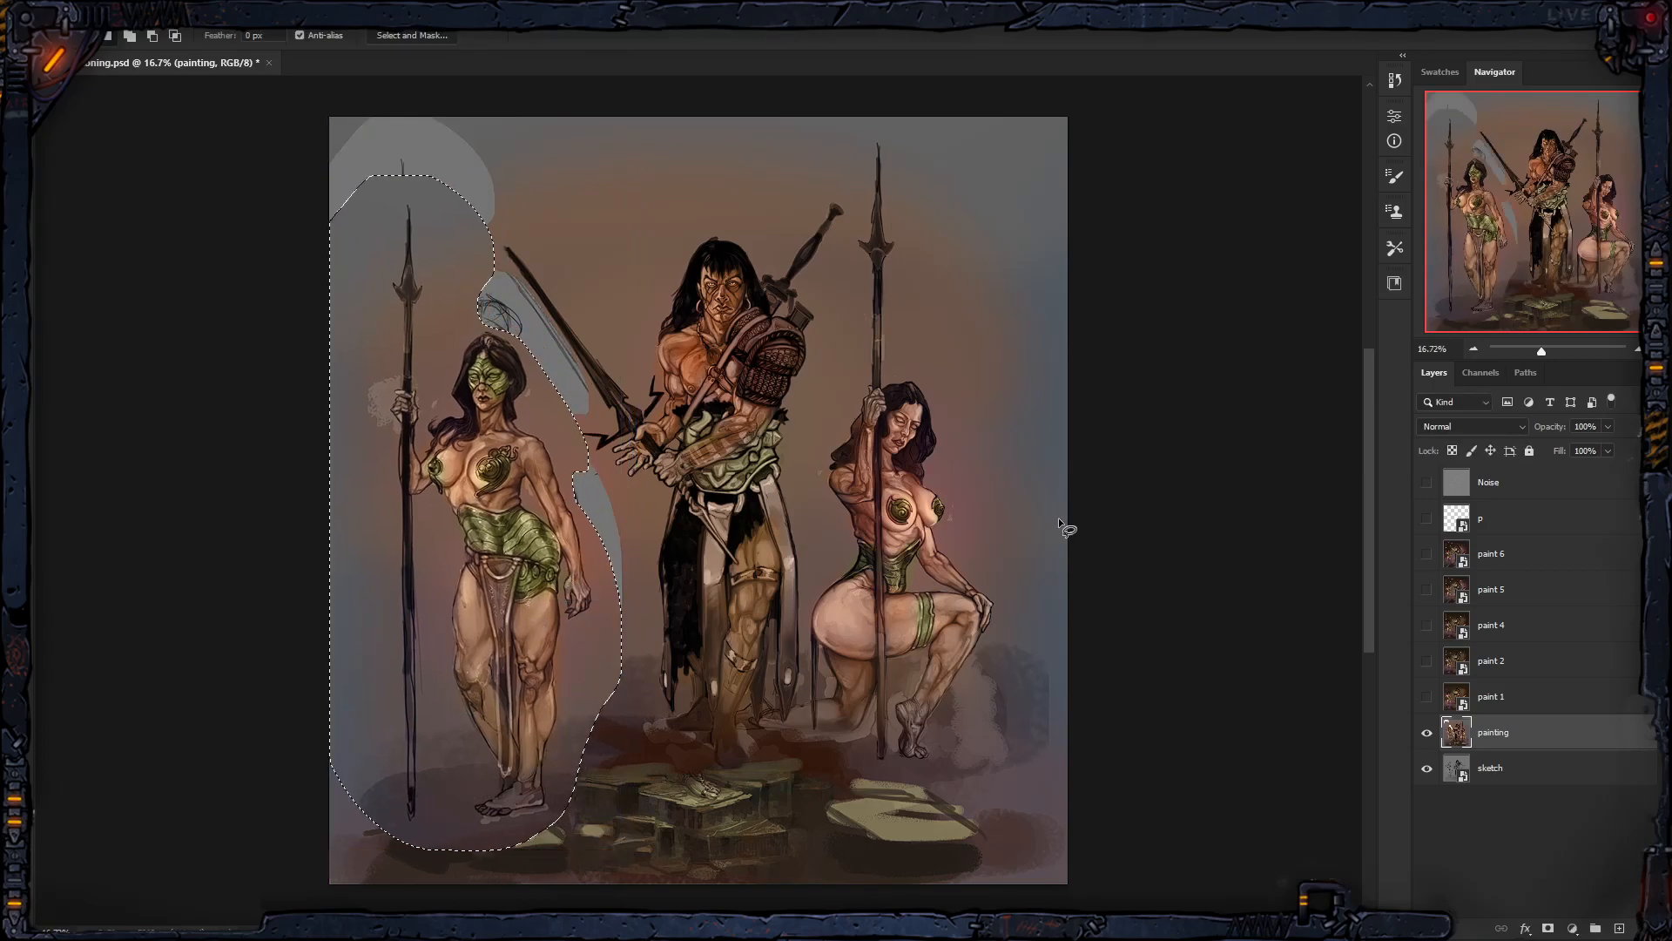
Step: Lasso the kneeling woman with her spear, move her down and slightly outward with Free Transform, and deselect
{"action": "mouse_move", "coordinate": [820, 559]}
{"action": "left_mouse_down"}
{"action": "mouse_move", "coordinate": [817, 420]}
{"action": "mouse_move", "coordinate": [848, 290]}
{"action": "mouse_move", "coordinate": [840, 224]}
{"action": "mouse_move", "coordinate": [860, 179]}
{"action": "mouse_move", "coordinate": [931, 138]}
{"action": "mouse_move", "coordinate": [998, 375]}
{"action": "mouse_move", "coordinate": [1018, 610]}
{"action": "mouse_move", "coordinate": [976, 728]}
{"action": "mouse_move", "coordinate": [923, 779]}
{"action": "mouse_move", "coordinate": [852, 769]}
{"action": "mouse_move", "coordinate": [802, 738]}
{"action": "left_mouse_up"}
{"action": "left_click_drag", "start_coordinate": [812, 609], "coordinate": [813, 601]}
{"action": "key", "text": "ctrl+t"}
{"action": "mouse_move", "coordinate": [957, 602]}
{"action": "left_mouse_down"}
{"action": "mouse_move", "coordinate": [968, 676]}
{"action": "mouse_move", "coordinate": [974, 658]}
{"action": "left_mouse_up"}
{"action": "key", "text": "Return"}
{"action": "key", "text": "ctrl+d"}
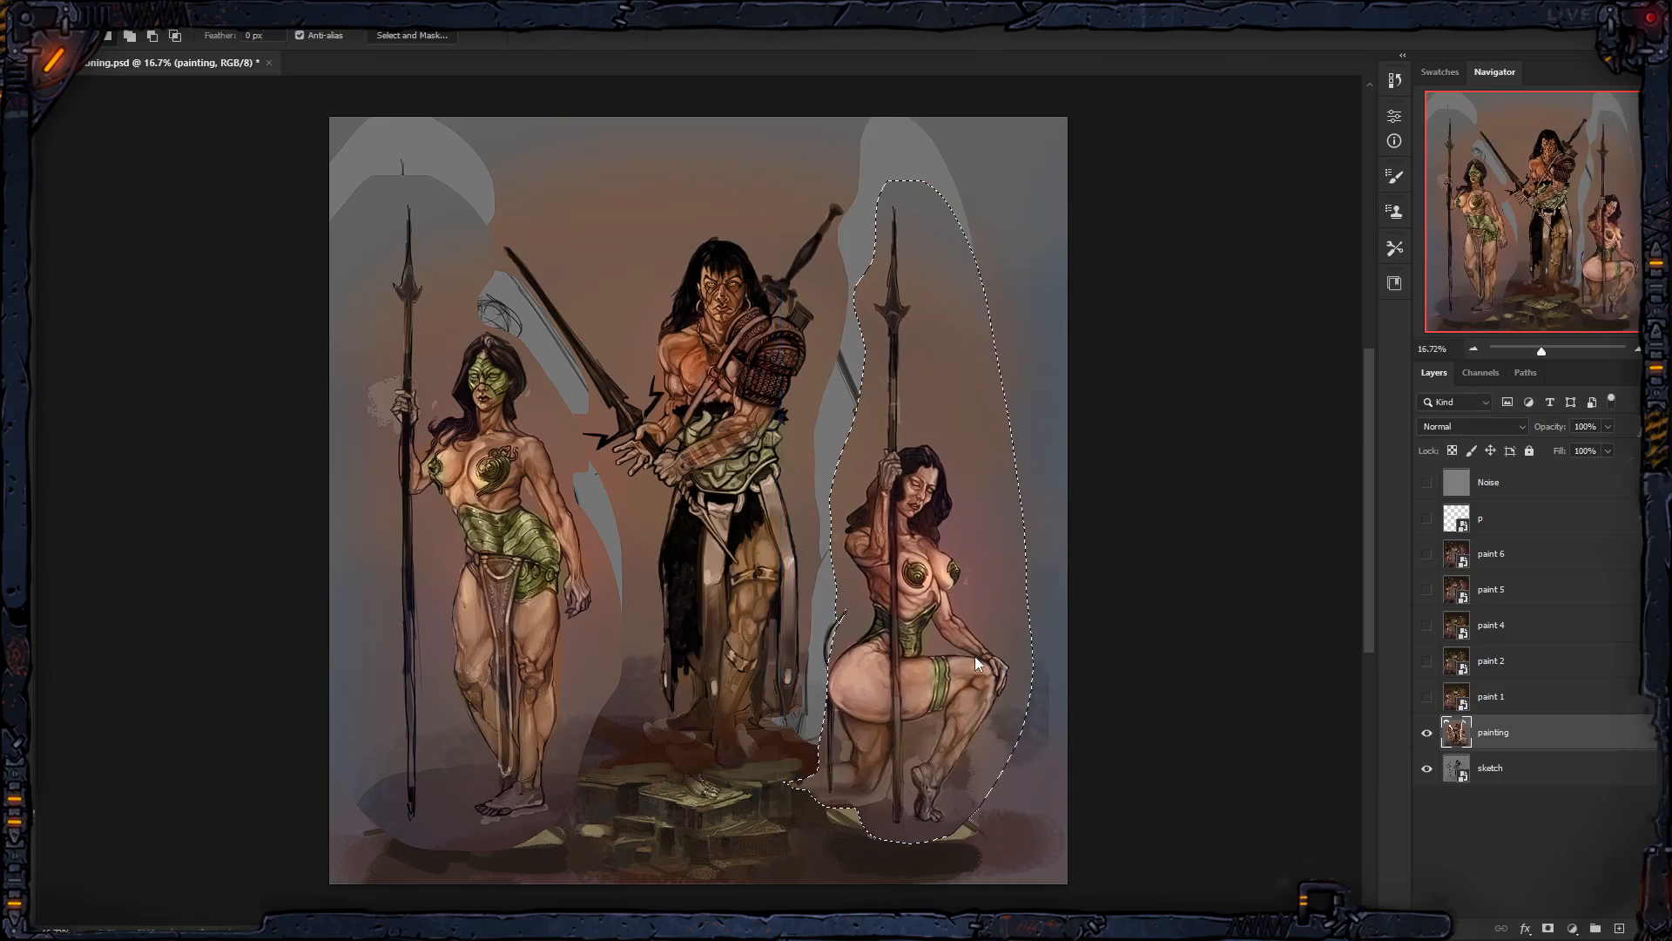
Step: Activate the Smudge tool and look through its brush presets from DF Pencil 2 Manga Ver 1 to DF Stipple Manga Ver 1
{"action": "key", "text": "r"}
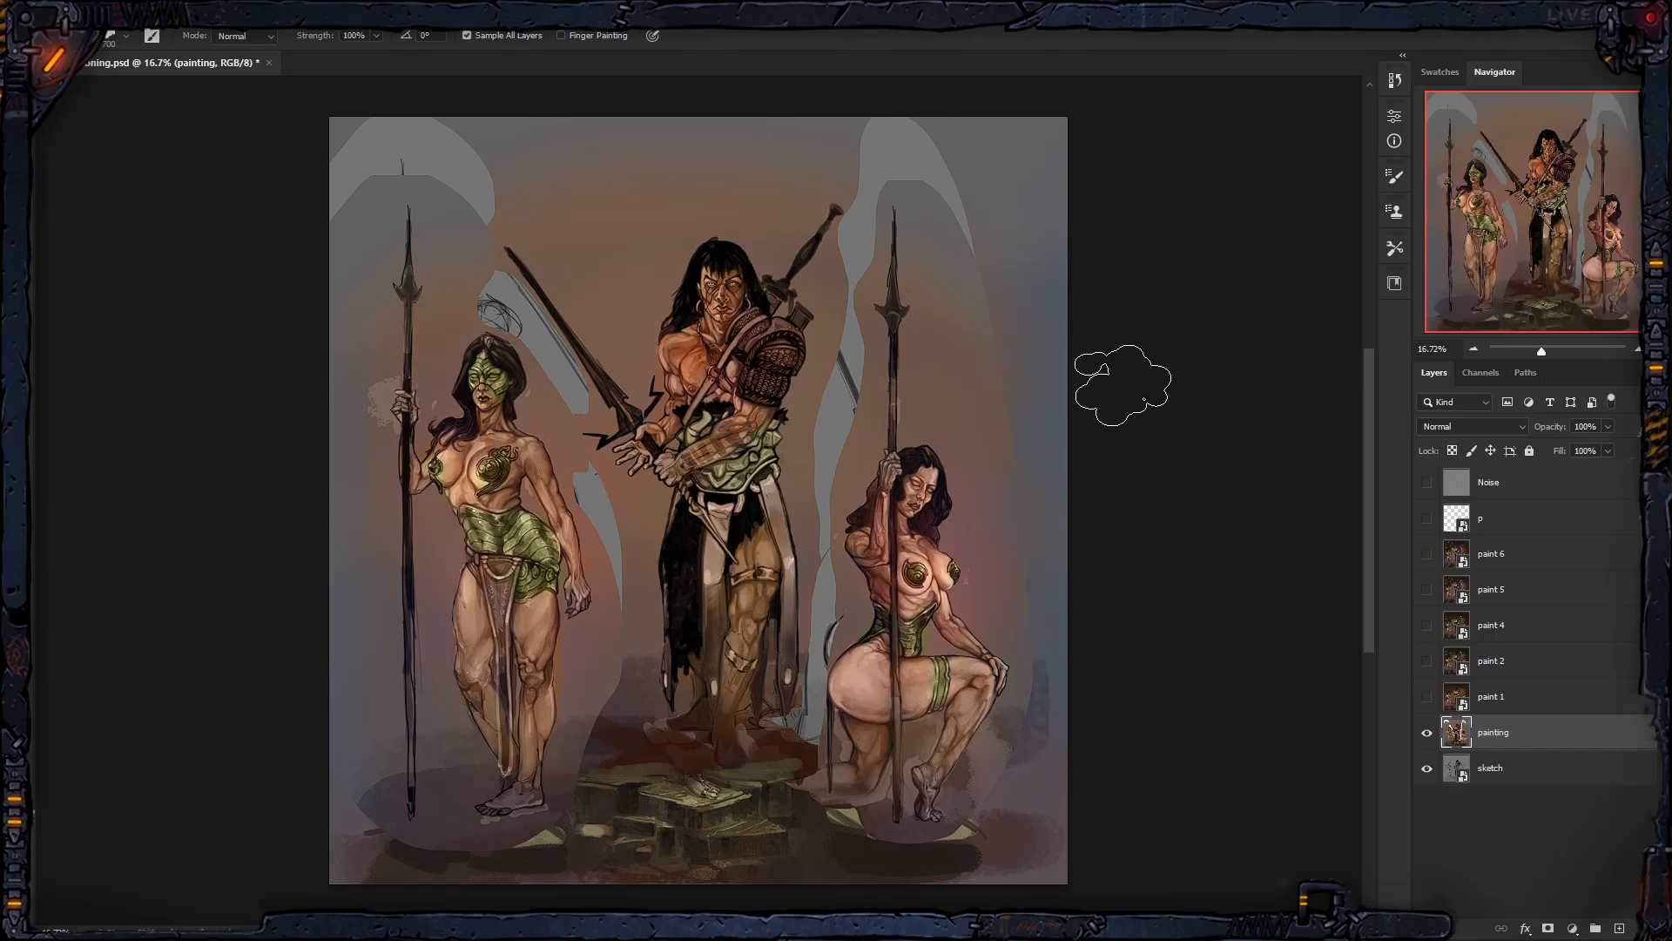
{"action": "right_click", "coordinate": [934, 316]}
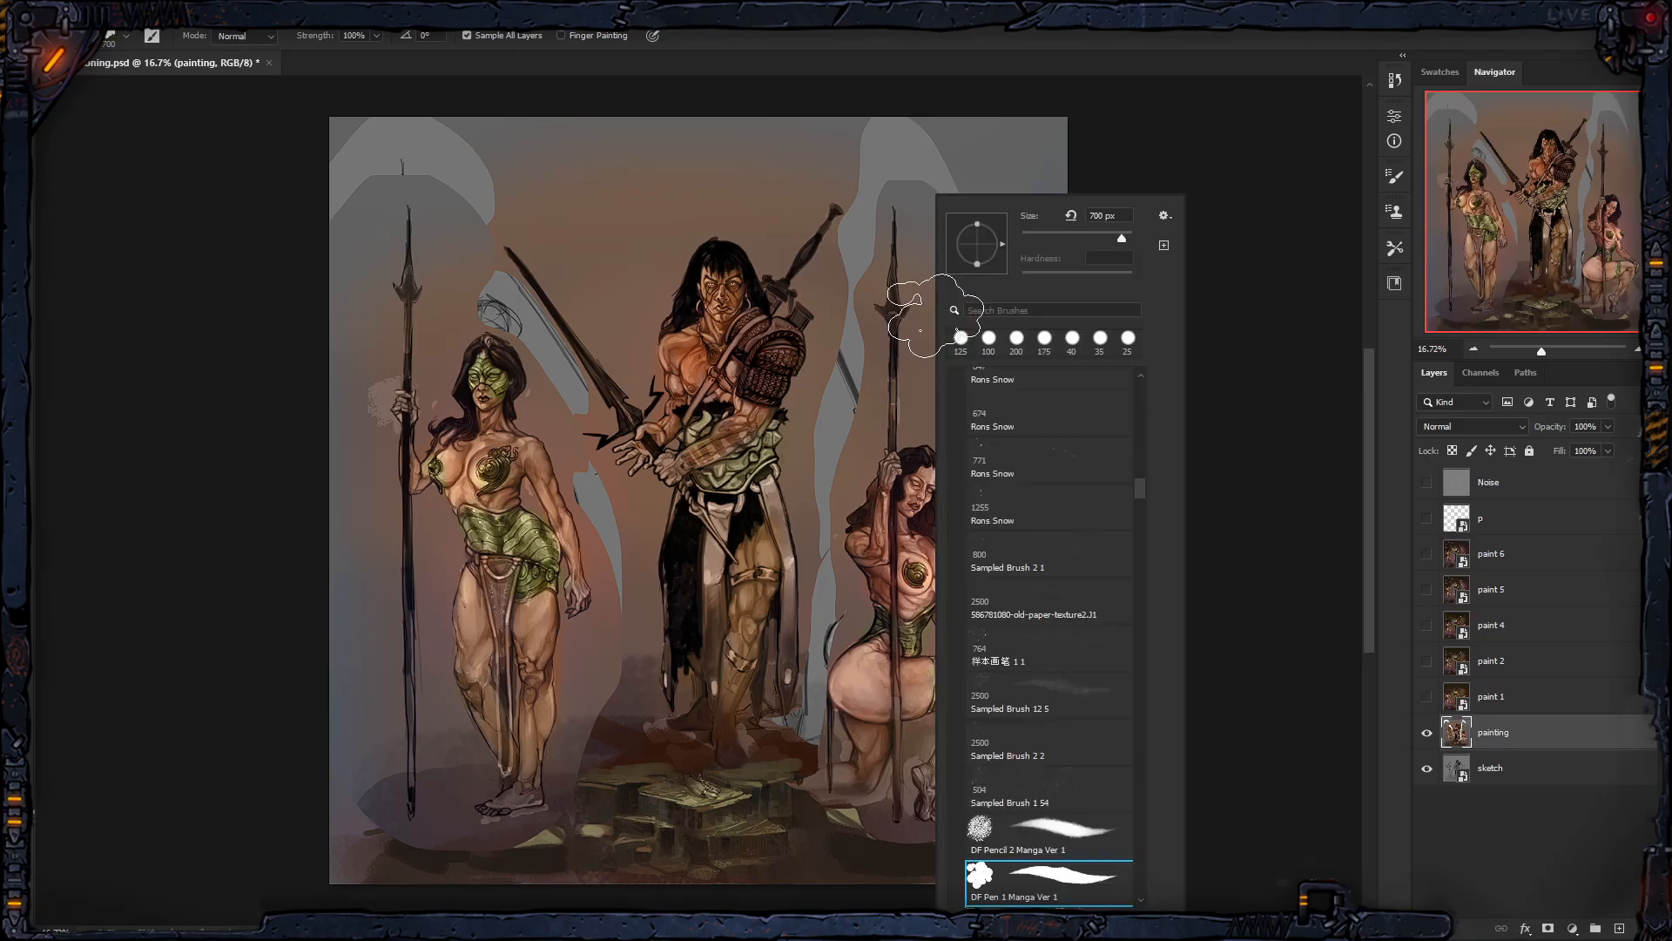
{"action": "scroll", "coordinate": [1142, 493], "scroll_direction": "down", "scroll_amount": 3}
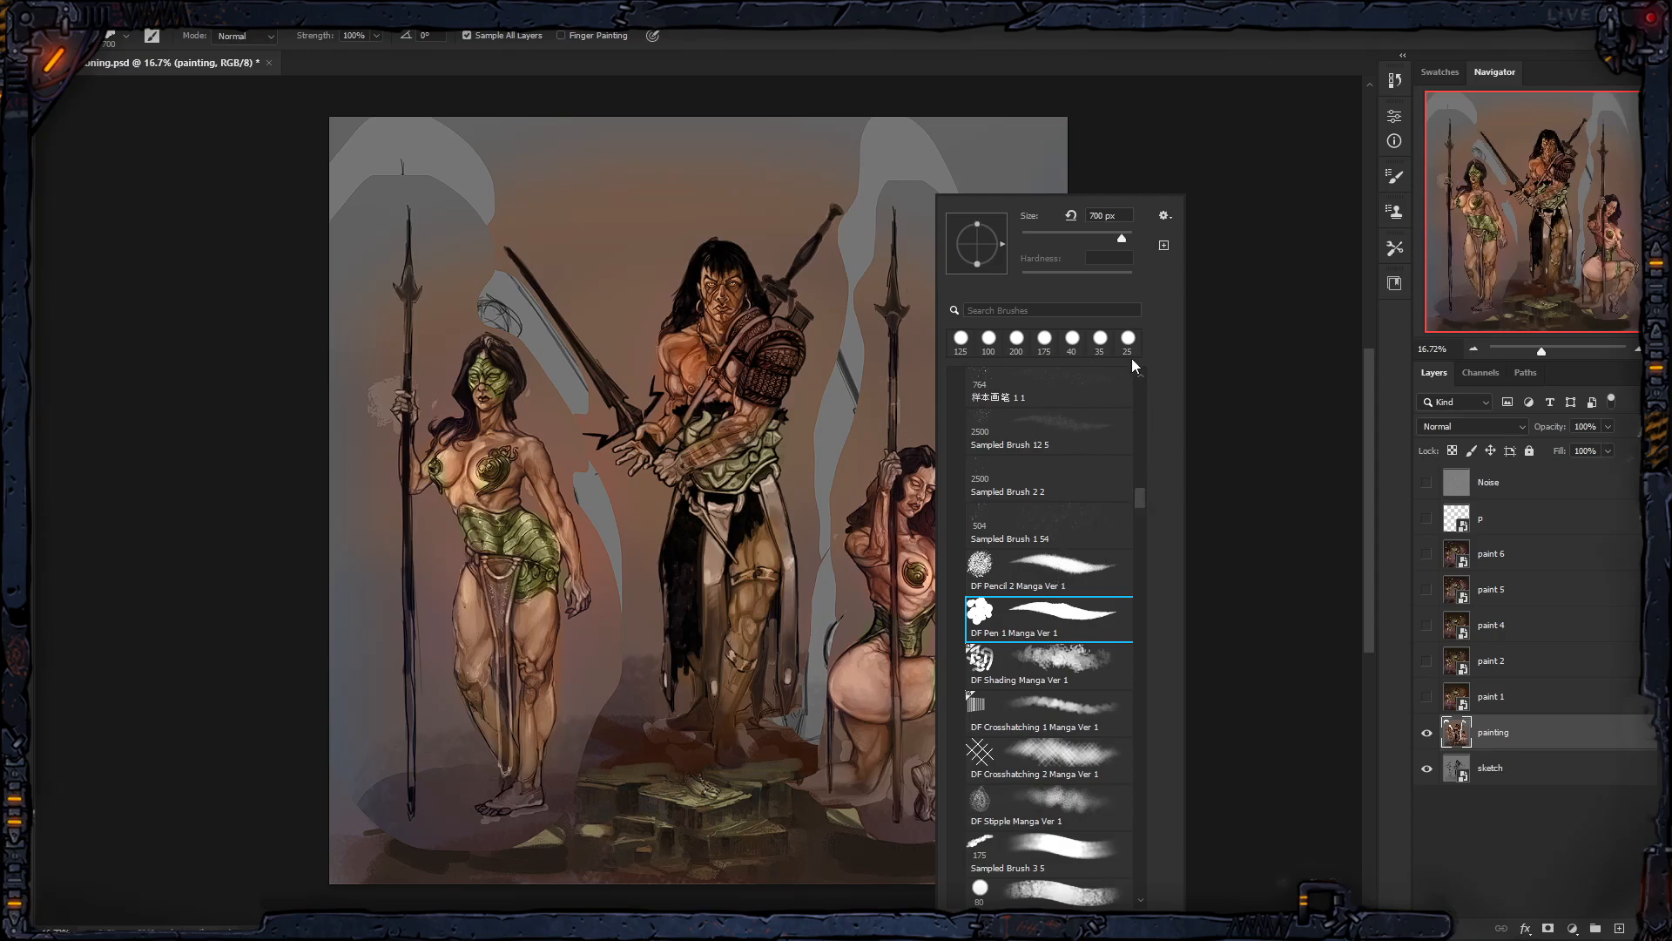
{"action": "left_click_drag", "start_coordinate": [1141, 494], "coordinate": [1146, 504]}
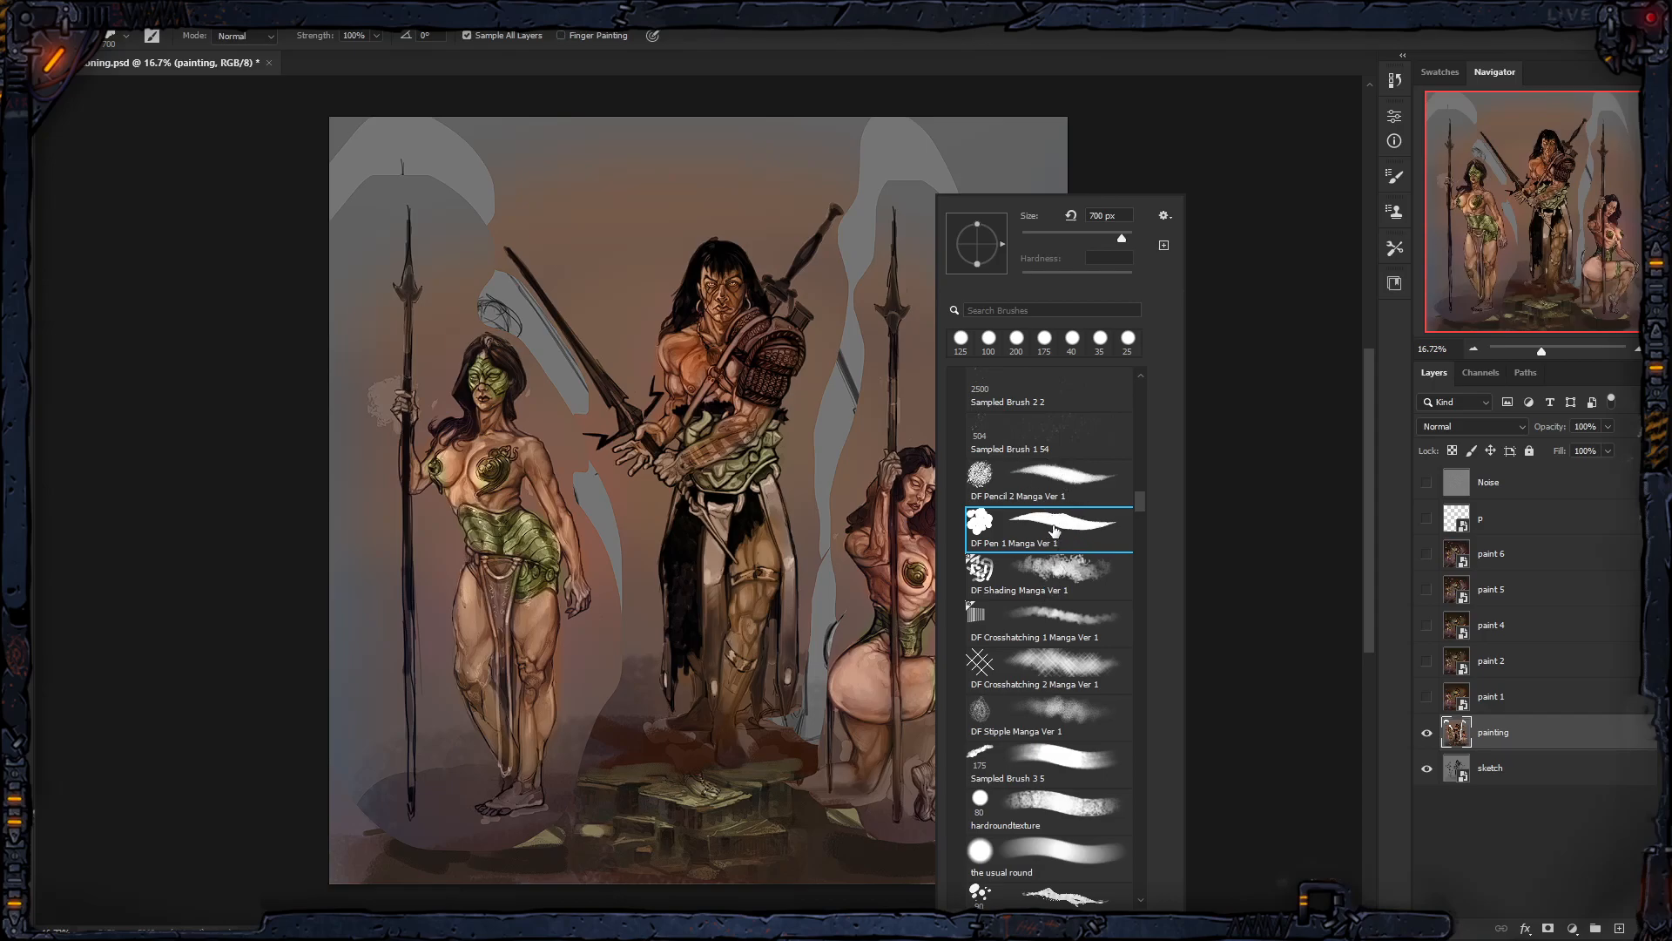
{"action": "left_click", "coordinate": [1069, 500]}
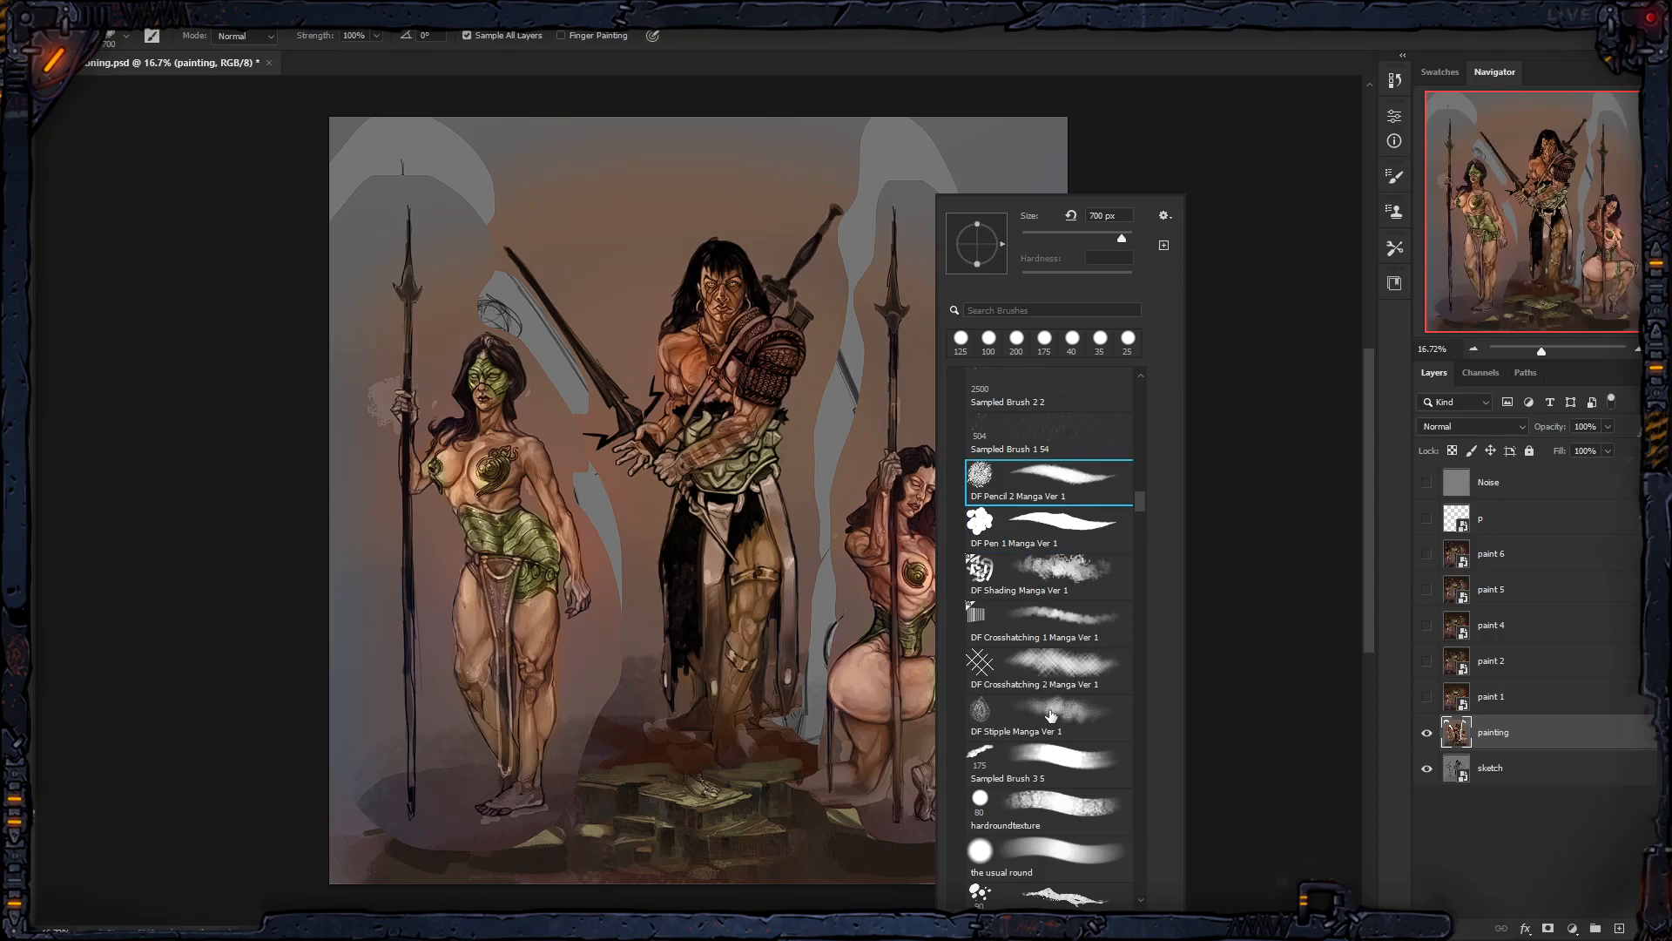
{"action": "left_click", "coordinate": [1050, 544]}
{"action": "left_click", "coordinate": [1054, 566]}
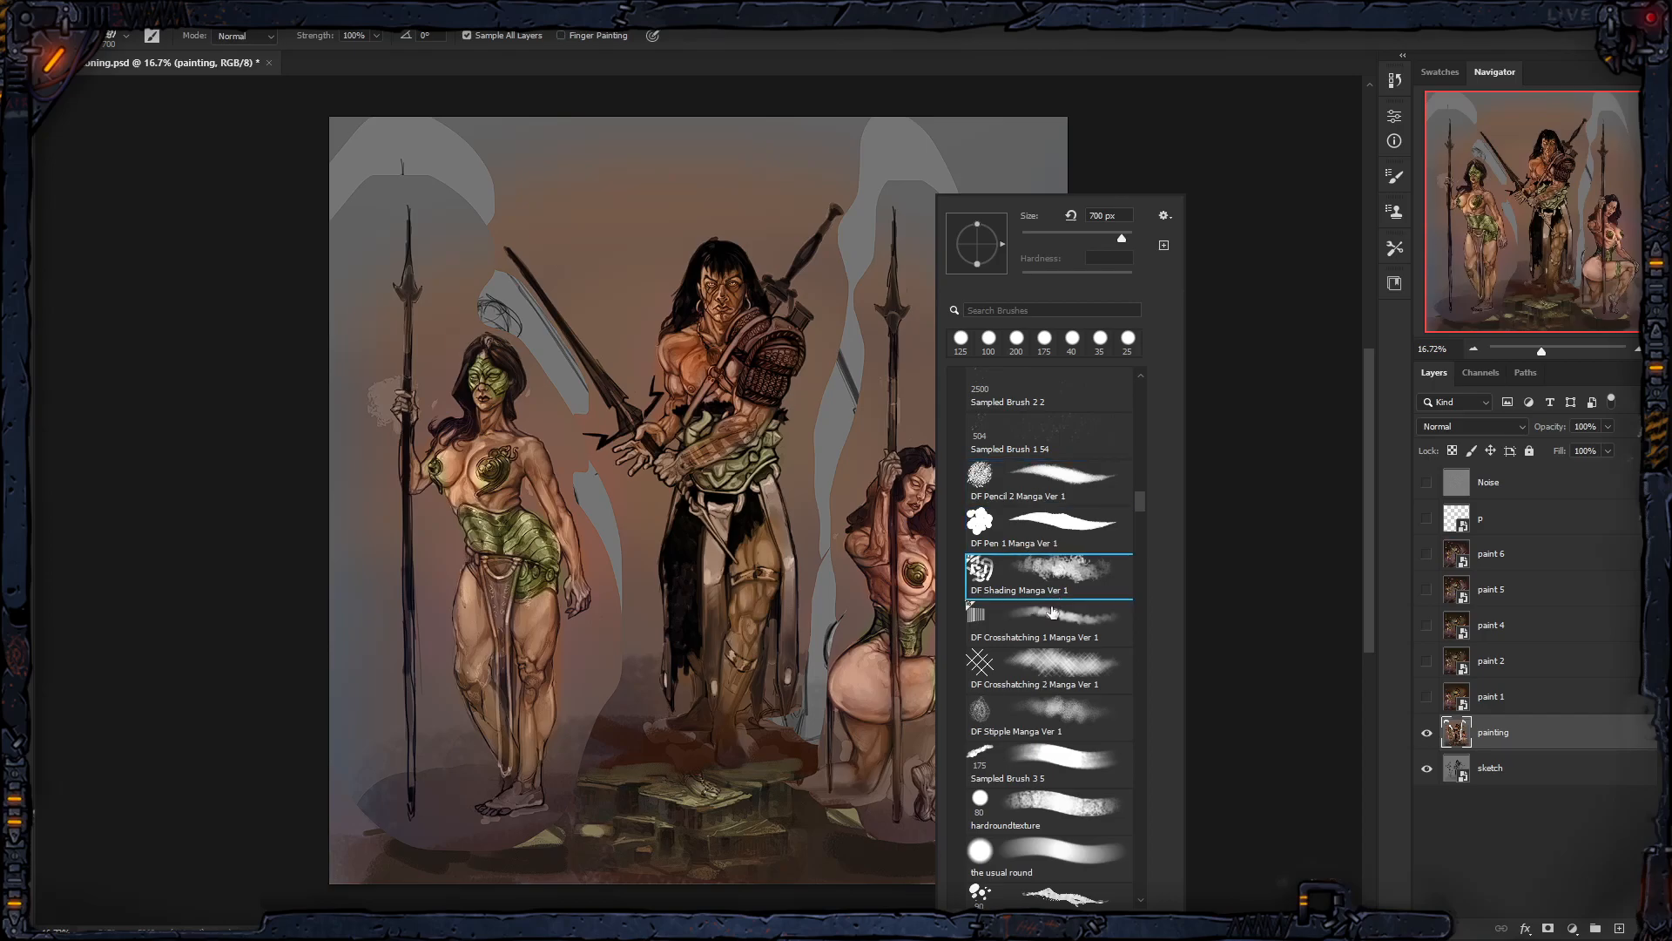
{"action": "left_click", "coordinate": [1053, 629]}
{"action": "left_click", "coordinate": [1053, 674]}
{"action": "left_click", "coordinate": [1054, 714]}
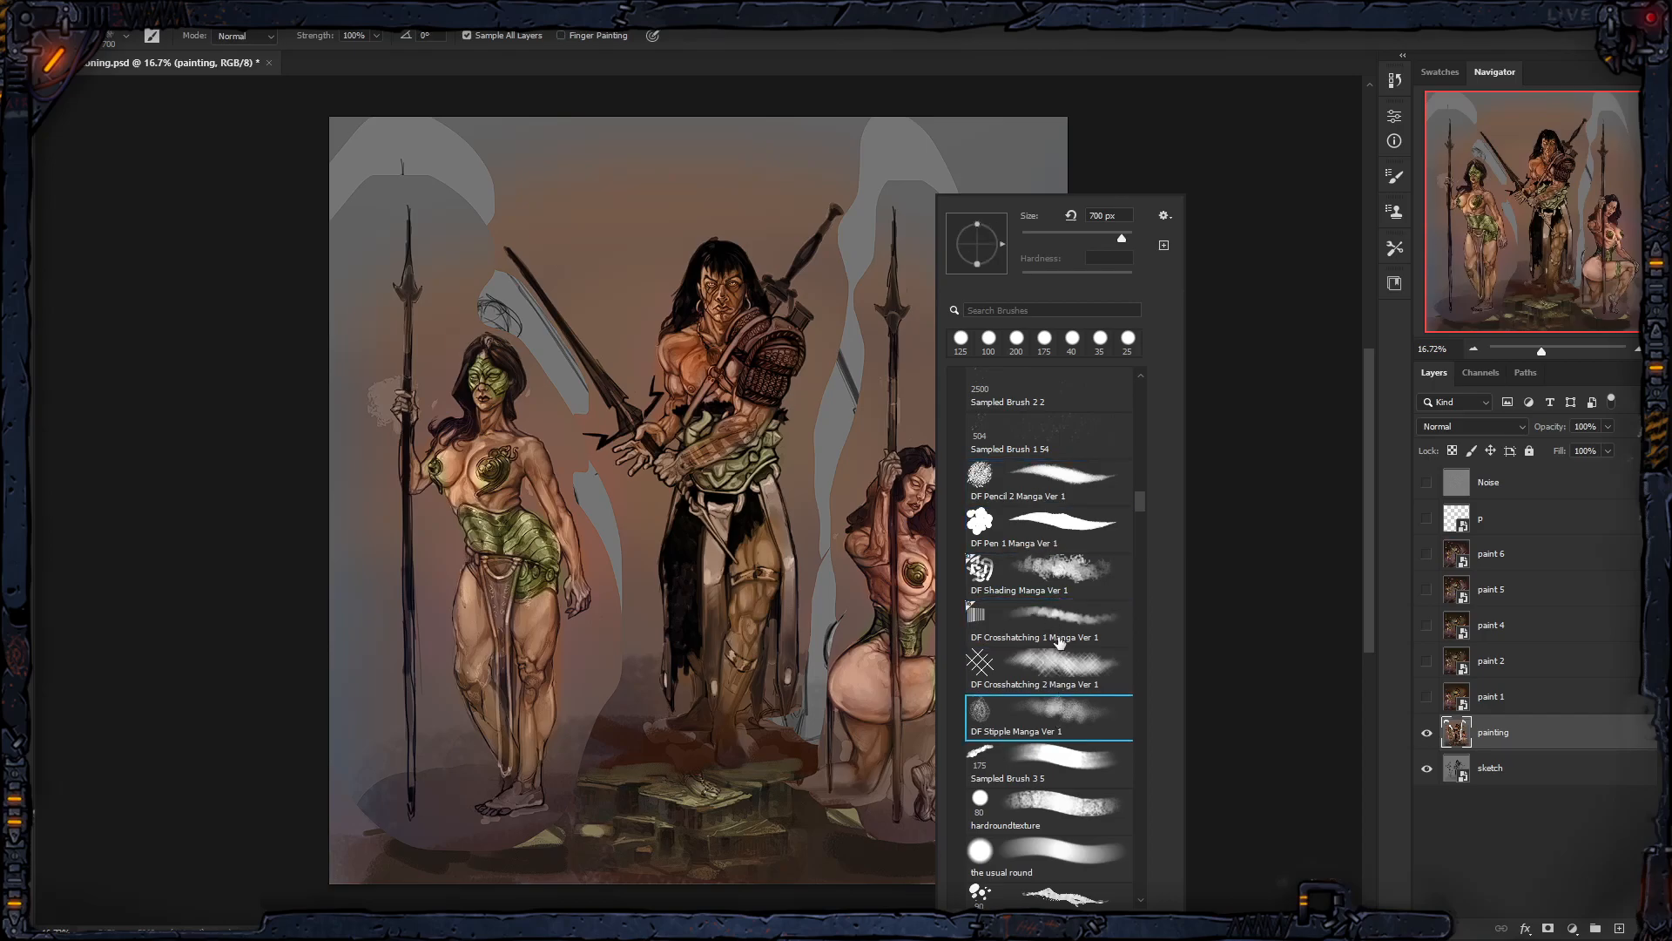
Step: Compare the DF Pencil 2 Manga Ver 1 and DF Stipple Manga Ver 1 brush presets for smudging
{"action": "left_click", "coordinate": [1067, 484]}
{"action": "left_click", "coordinate": [1070, 704]}
{"action": "left_click", "coordinate": [1069, 486]}
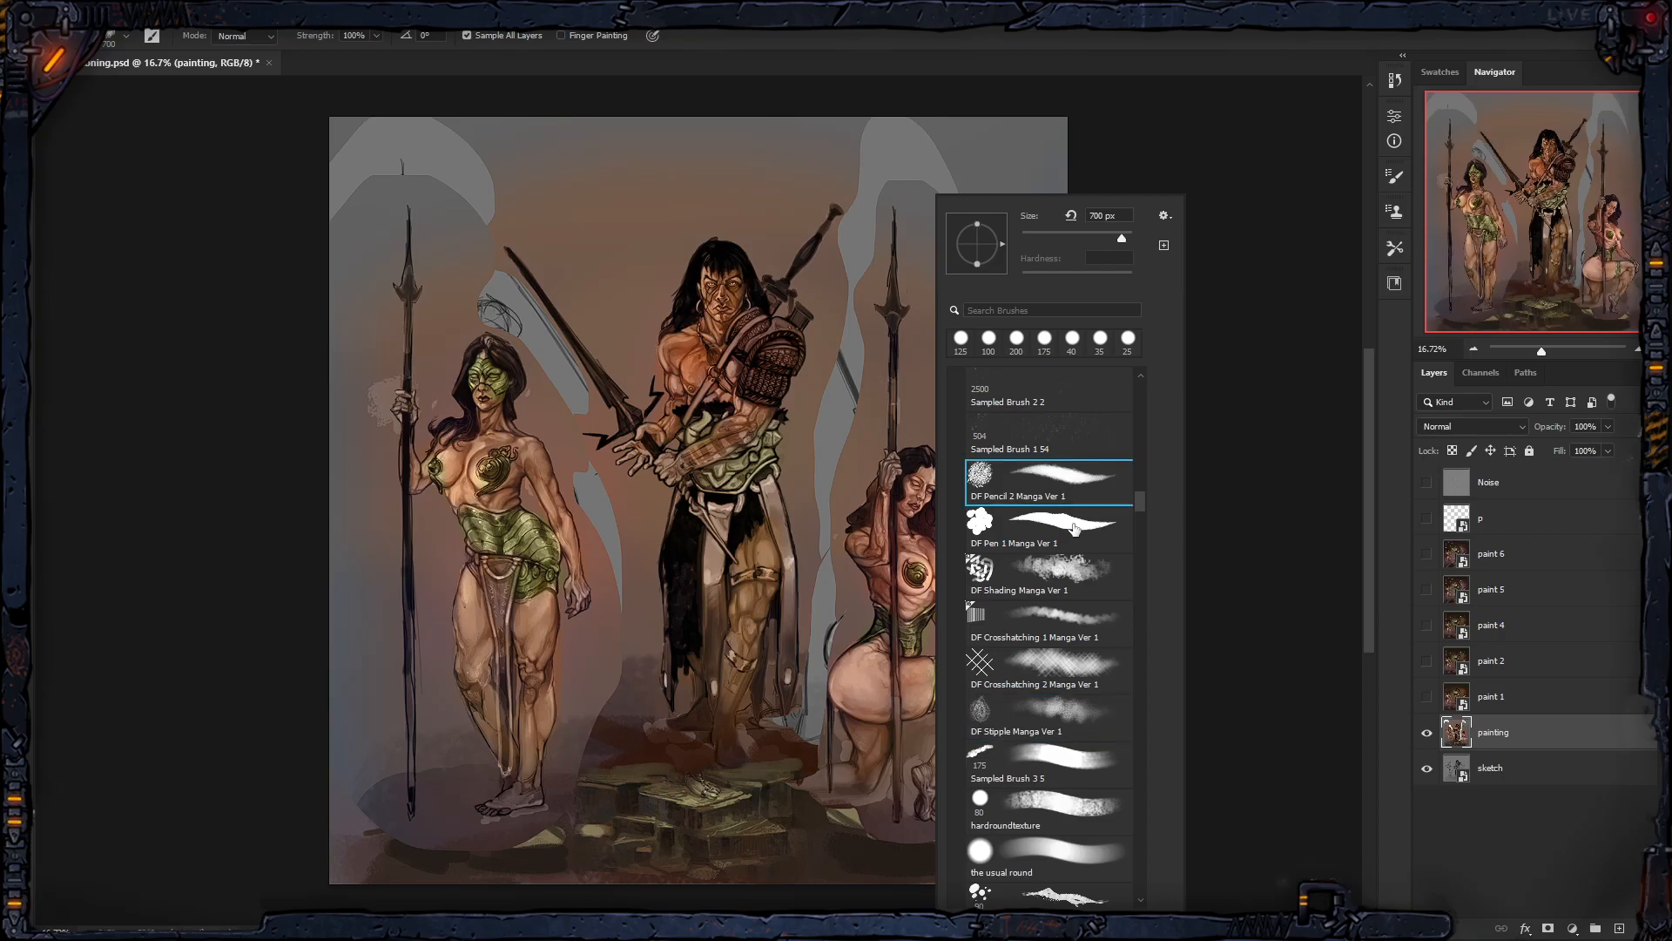
{"action": "left_click", "coordinate": [1049, 716]}
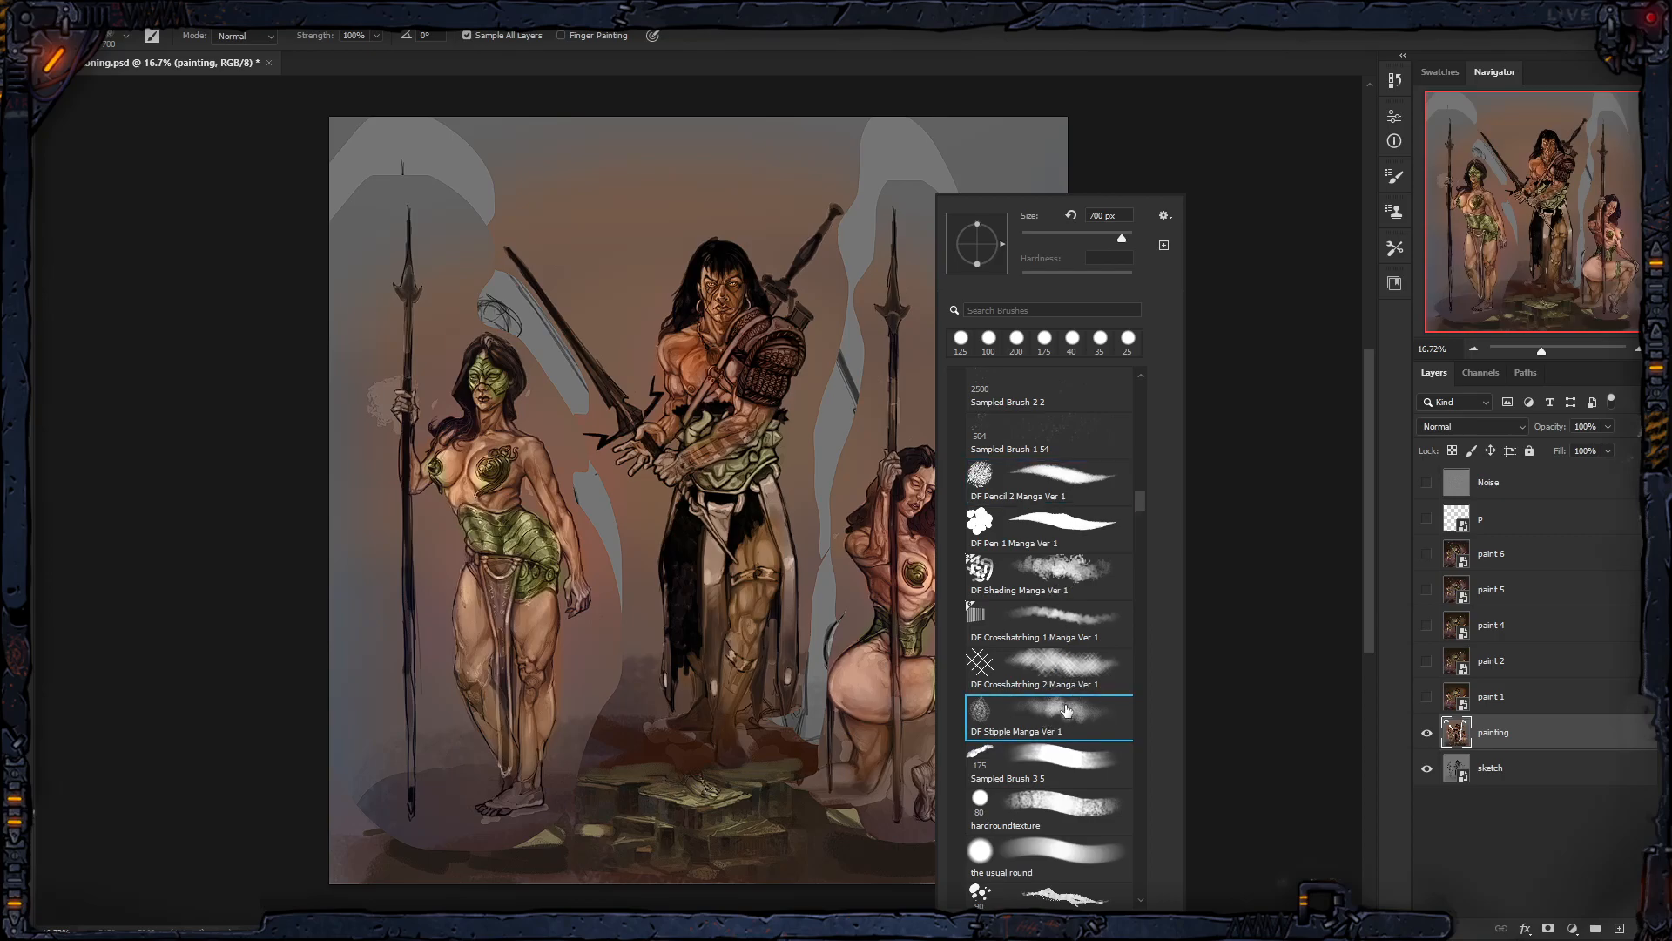
{"action": "left_click", "coordinate": [1054, 480]}
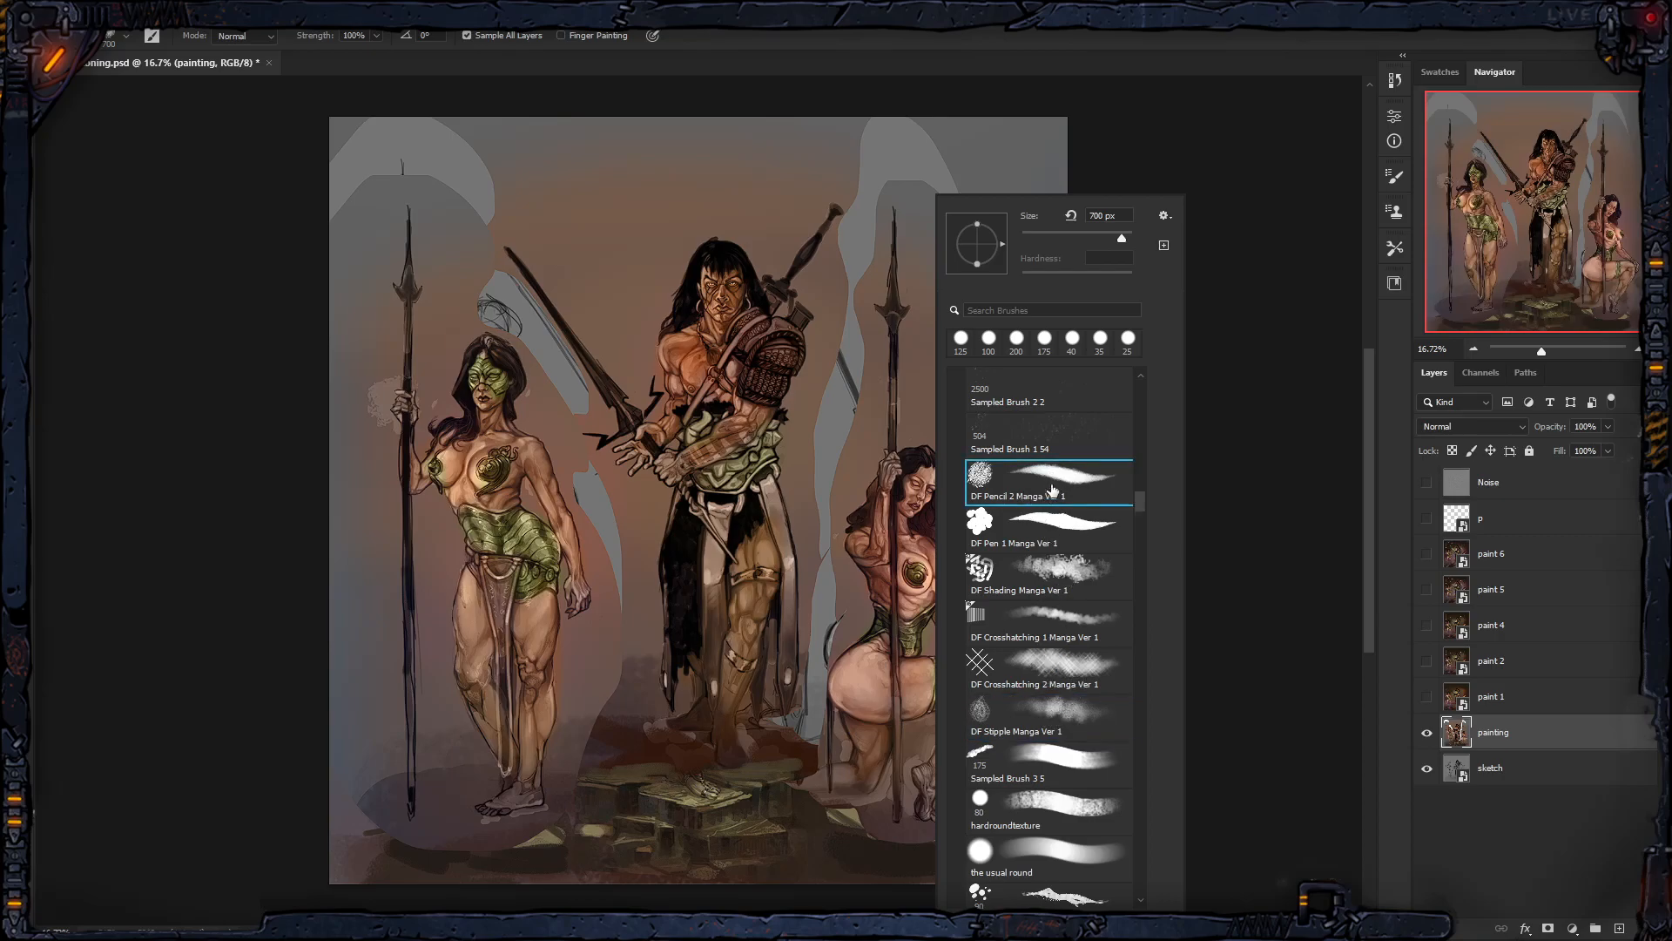
{"action": "left_click", "coordinate": [1055, 710]}
{"action": "left_click", "coordinate": [1045, 485]}
{"action": "left_click", "coordinate": [1058, 697]}
{"action": "left_click", "coordinate": [1053, 486]}
{"action": "left_click", "coordinate": [1072, 708]}
{"action": "left_click", "coordinate": [1067, 486]}
{"action": "left_click", "coordinate": [1062, 710]}
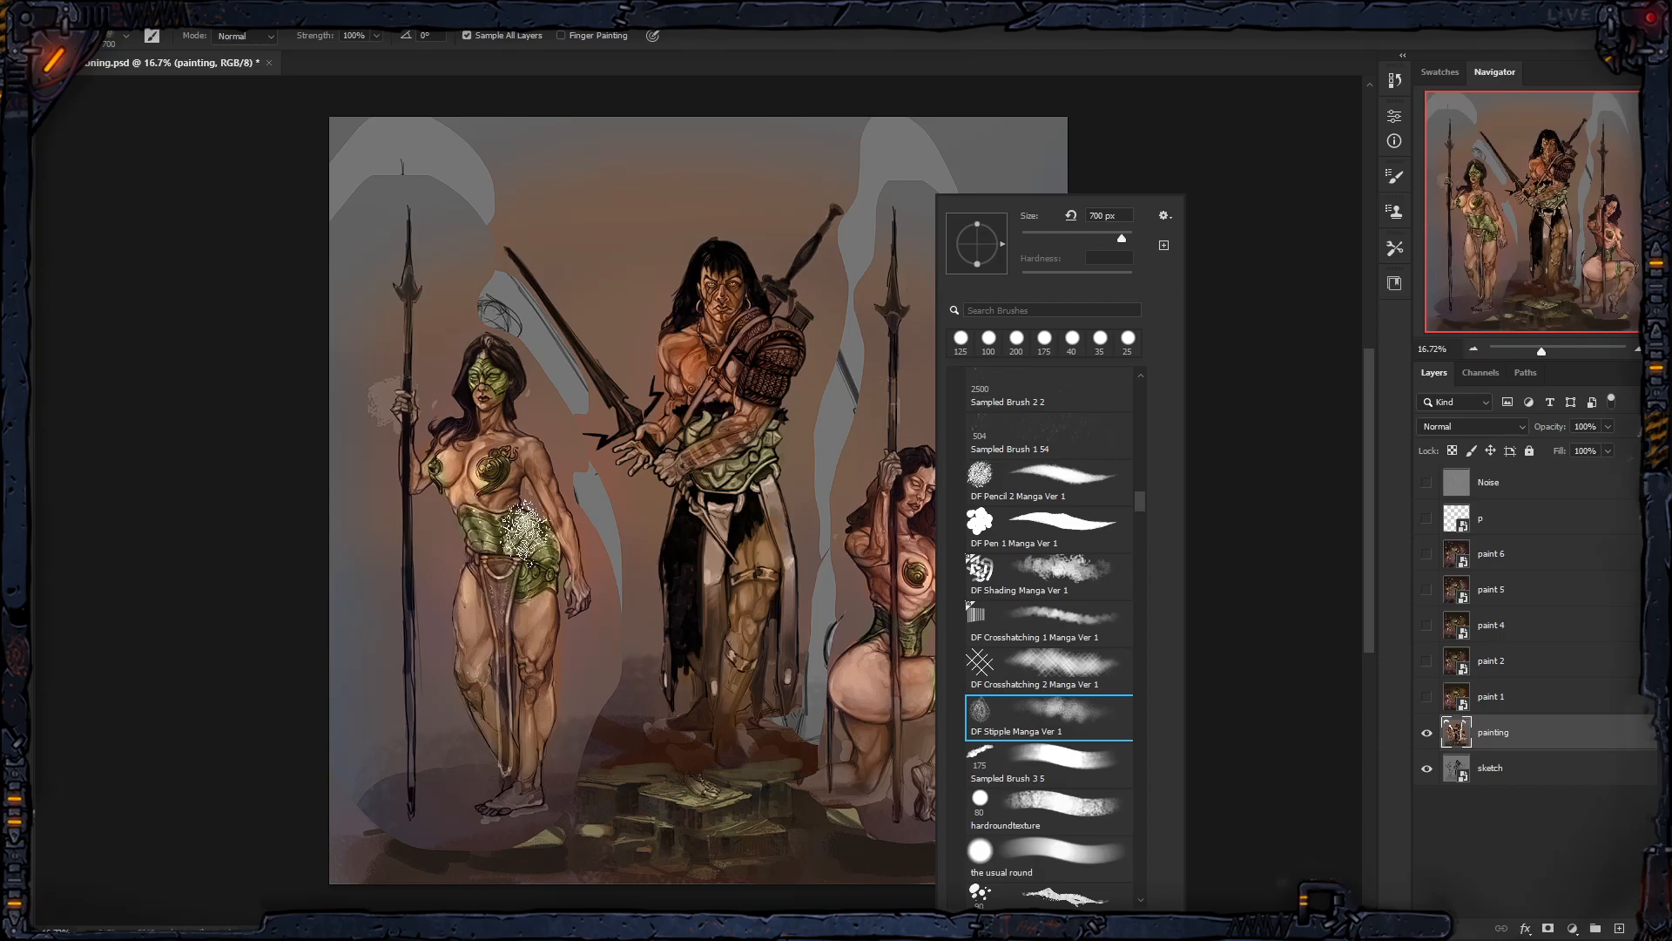
{"action": "left_click", "coordinate": [1049, 485]}
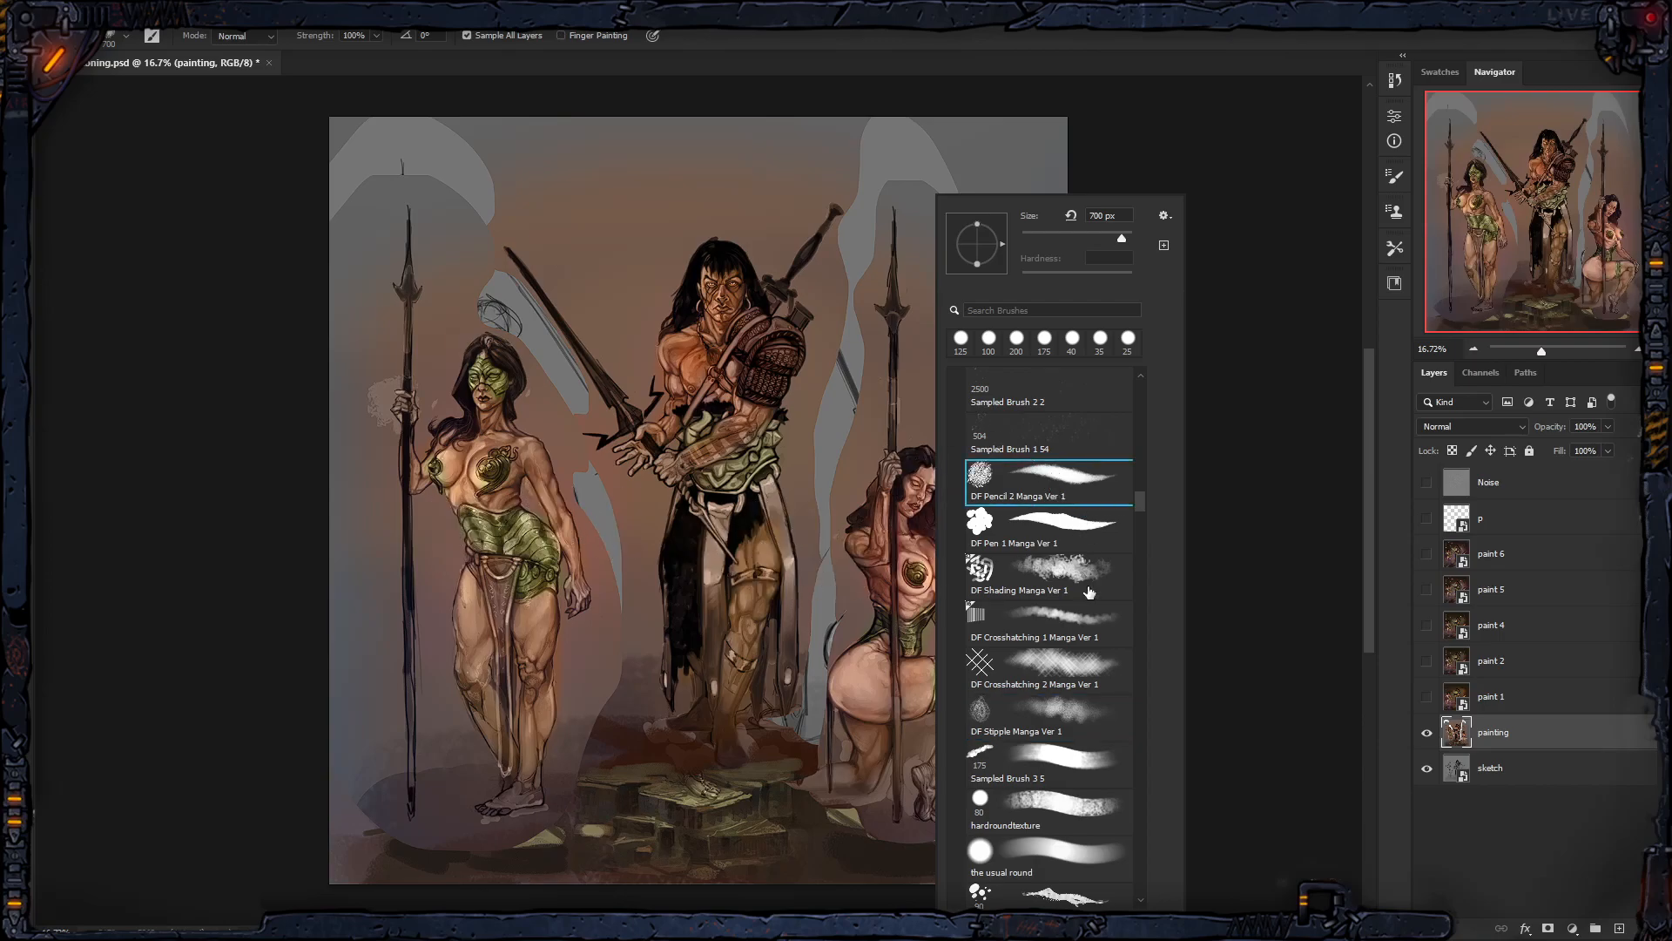
{"action": "left_click", "coordinate": [1071, 711]}
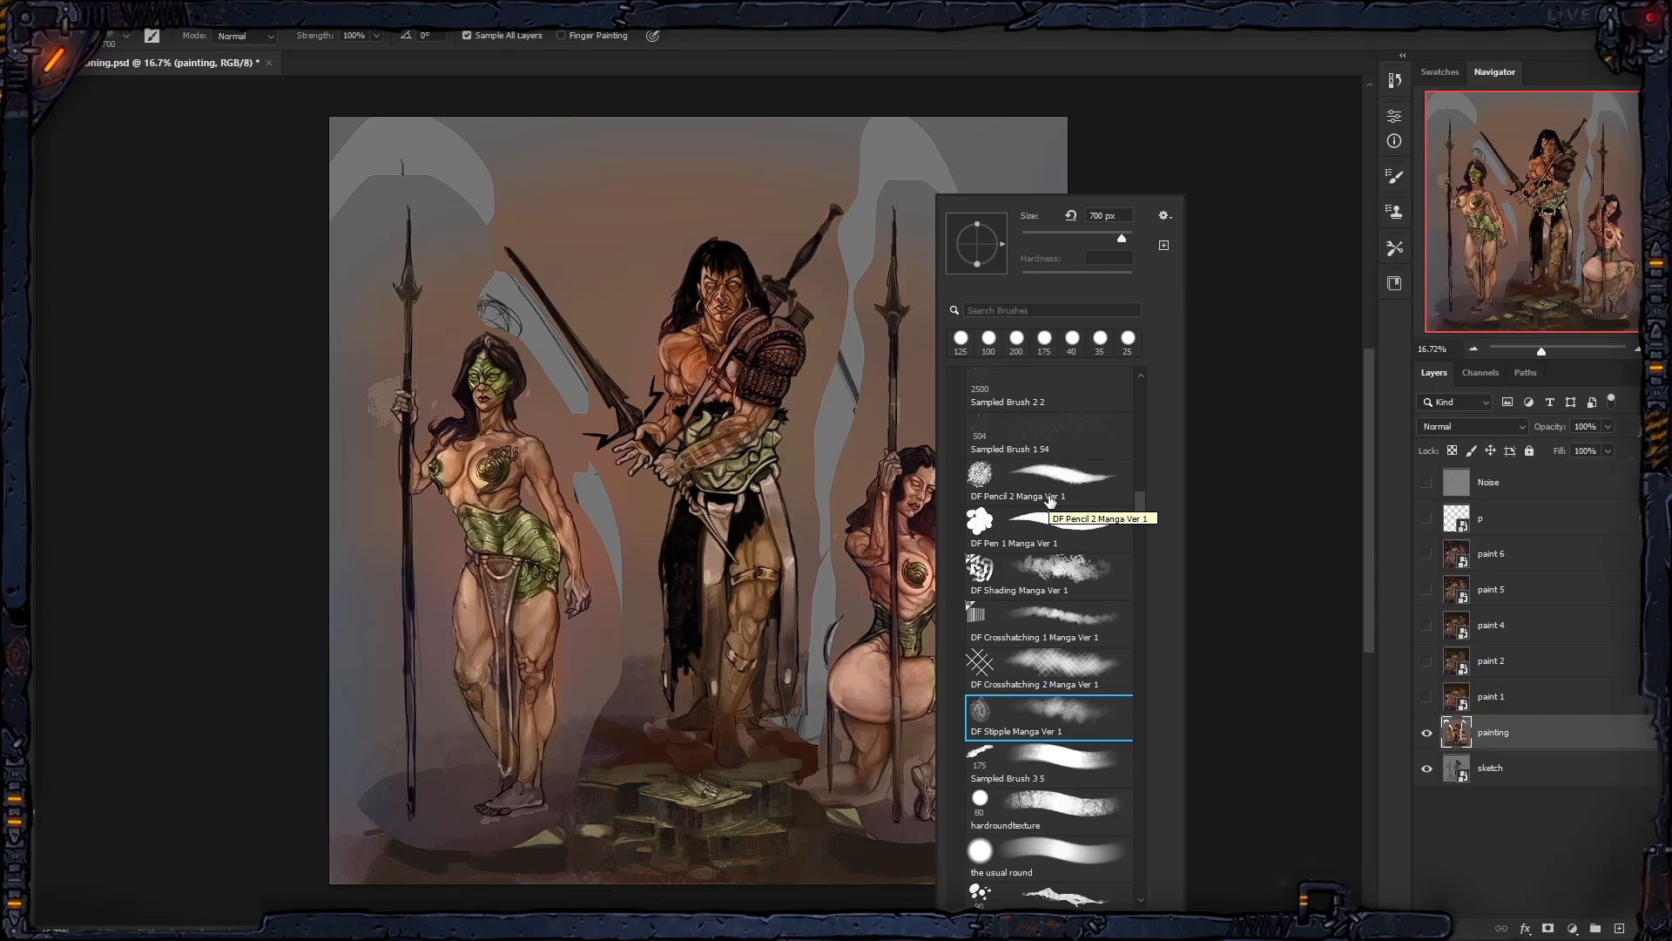
{"action": "left_click", "coordinate": [1061, 478]}
{"action": "left_click", "coordinate": [1056, 730]}
{"action": "left_click", "coordinate": [1081, 484]}
{"action": "left_click", "coordinate": [1064, 711]}
{"action": "left_click", "coordinate": [1069, 490]}
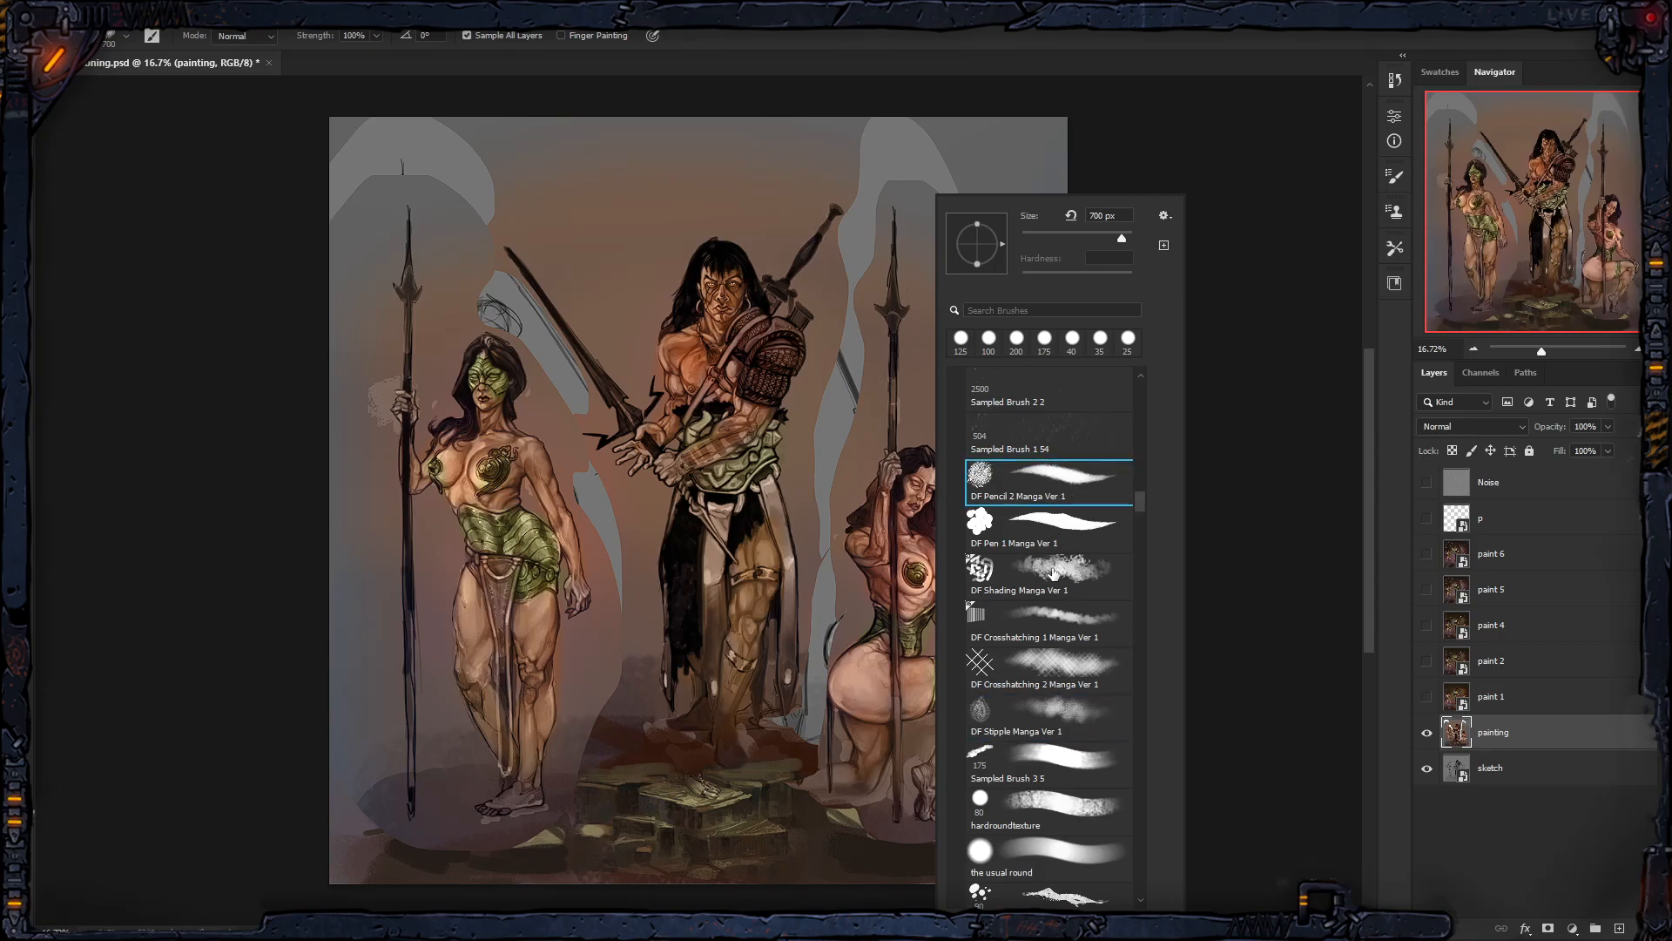
{"action": "left_click", "coordinate": [1061, 708]}
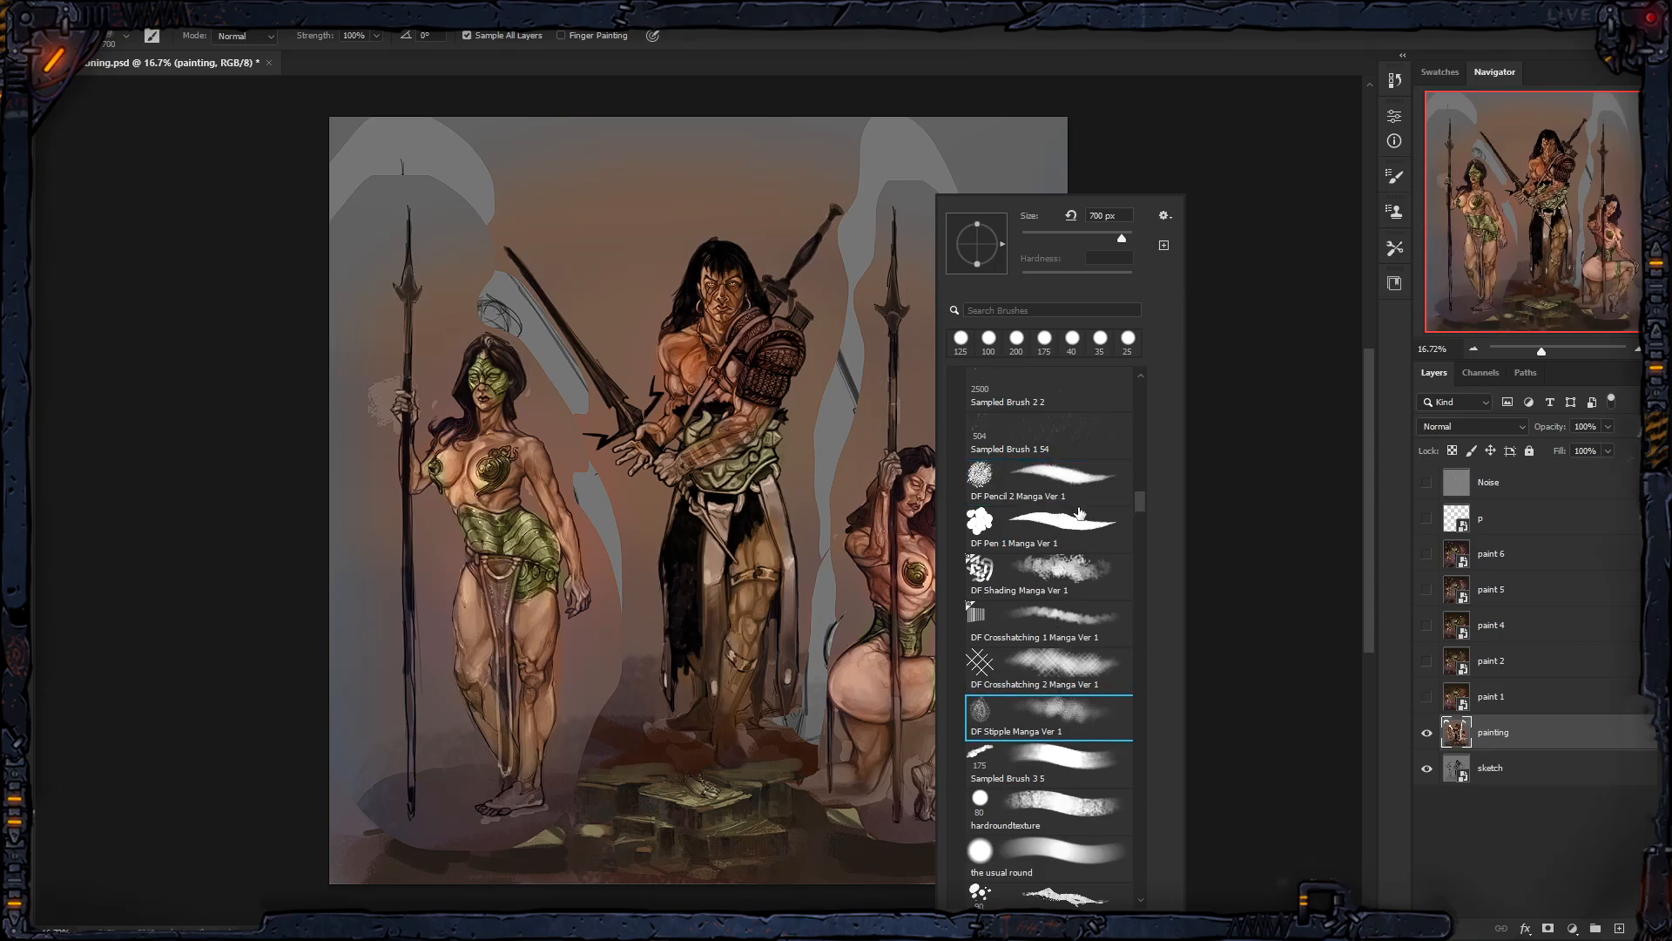
Step: Choose the DF Shading Manga Ver 1 preset, smudge the background around the kneeling woman's spear tip, and reduce the brush size
{"action": "left_click", "coordinate": [1055, 667]}
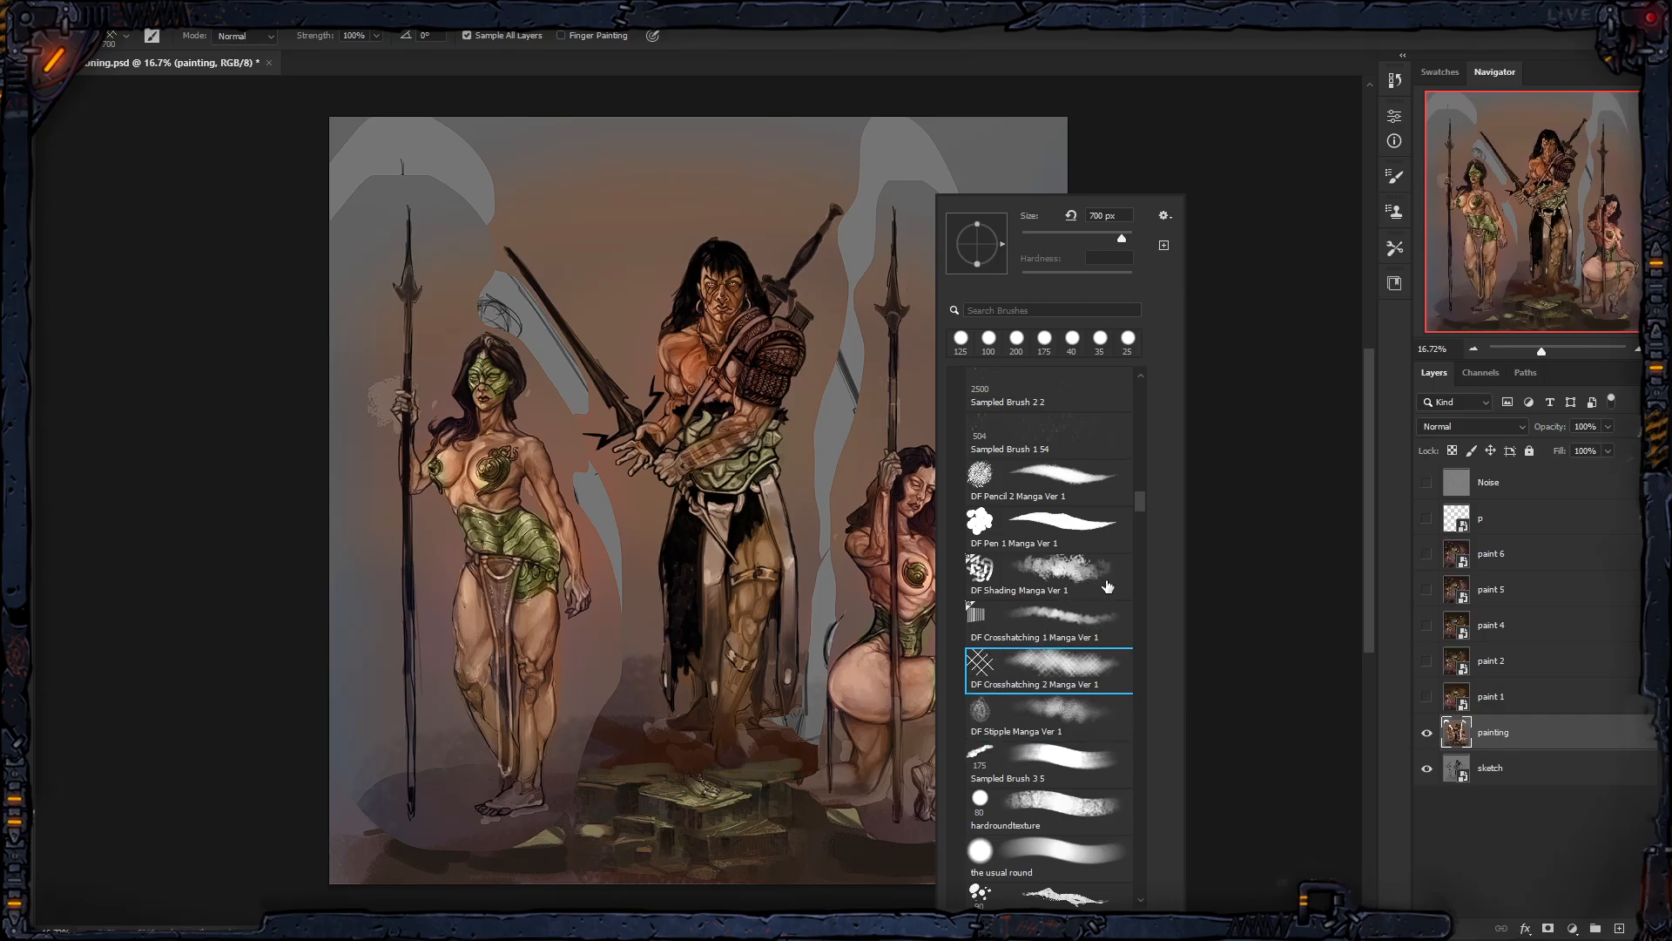
{"action": "left_click", "coordinate": [1046, 615]}
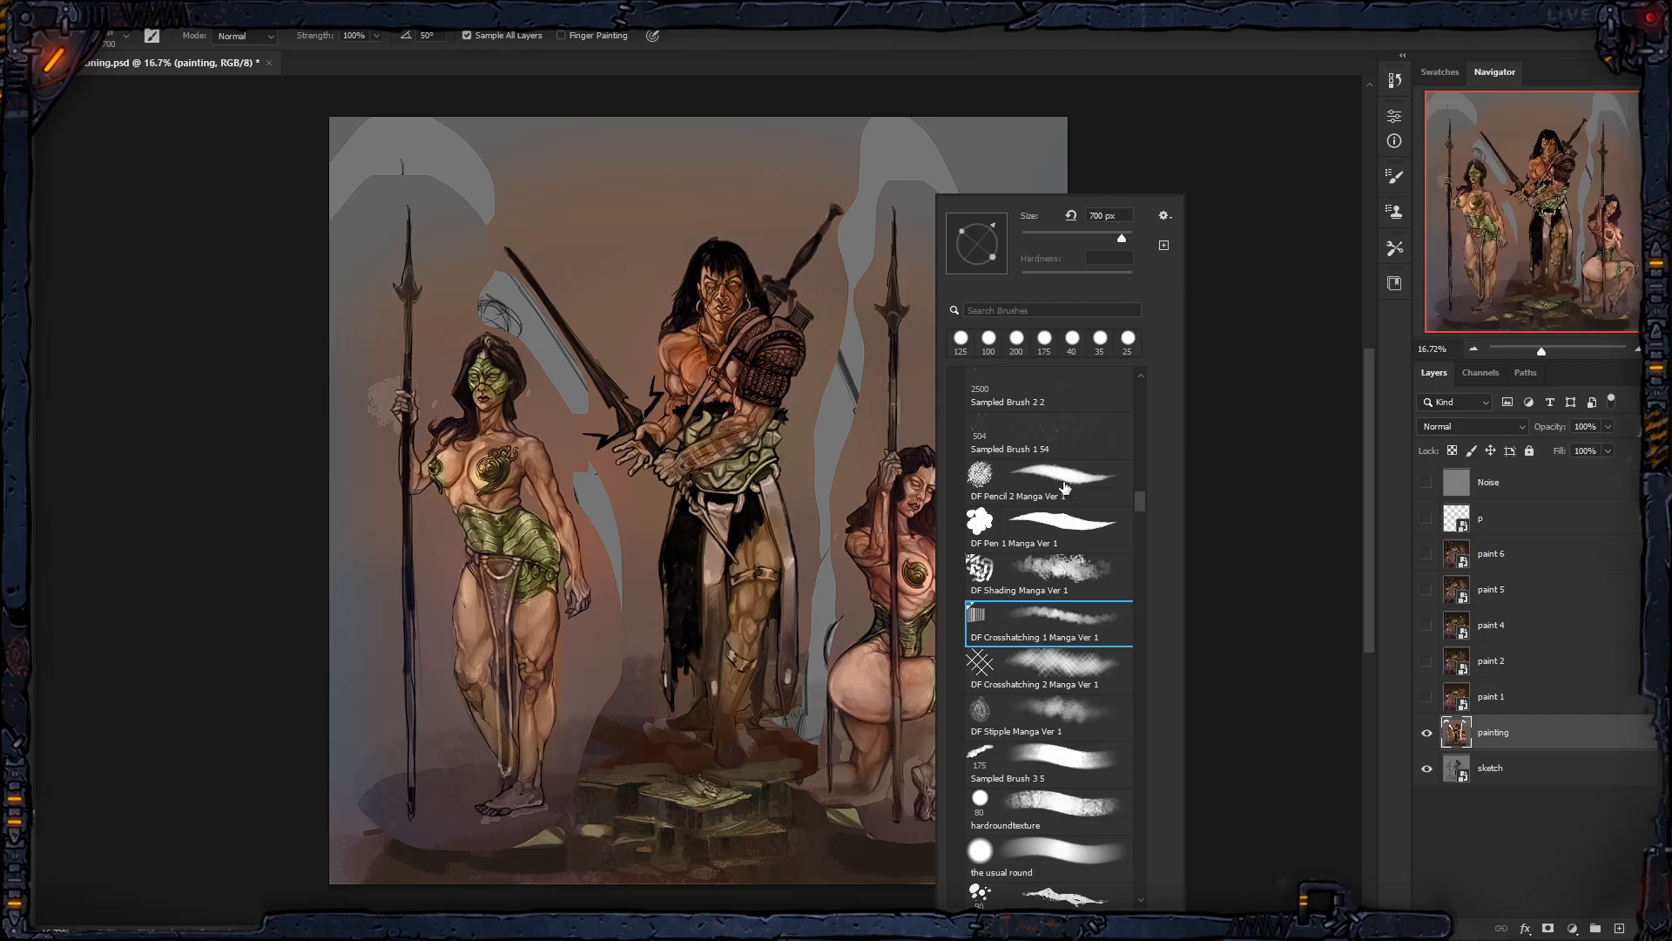
{"action": "left_click", "coordinate": [1064, 524]}
{"action": "left_click", "coordinate": [1051, 588]}
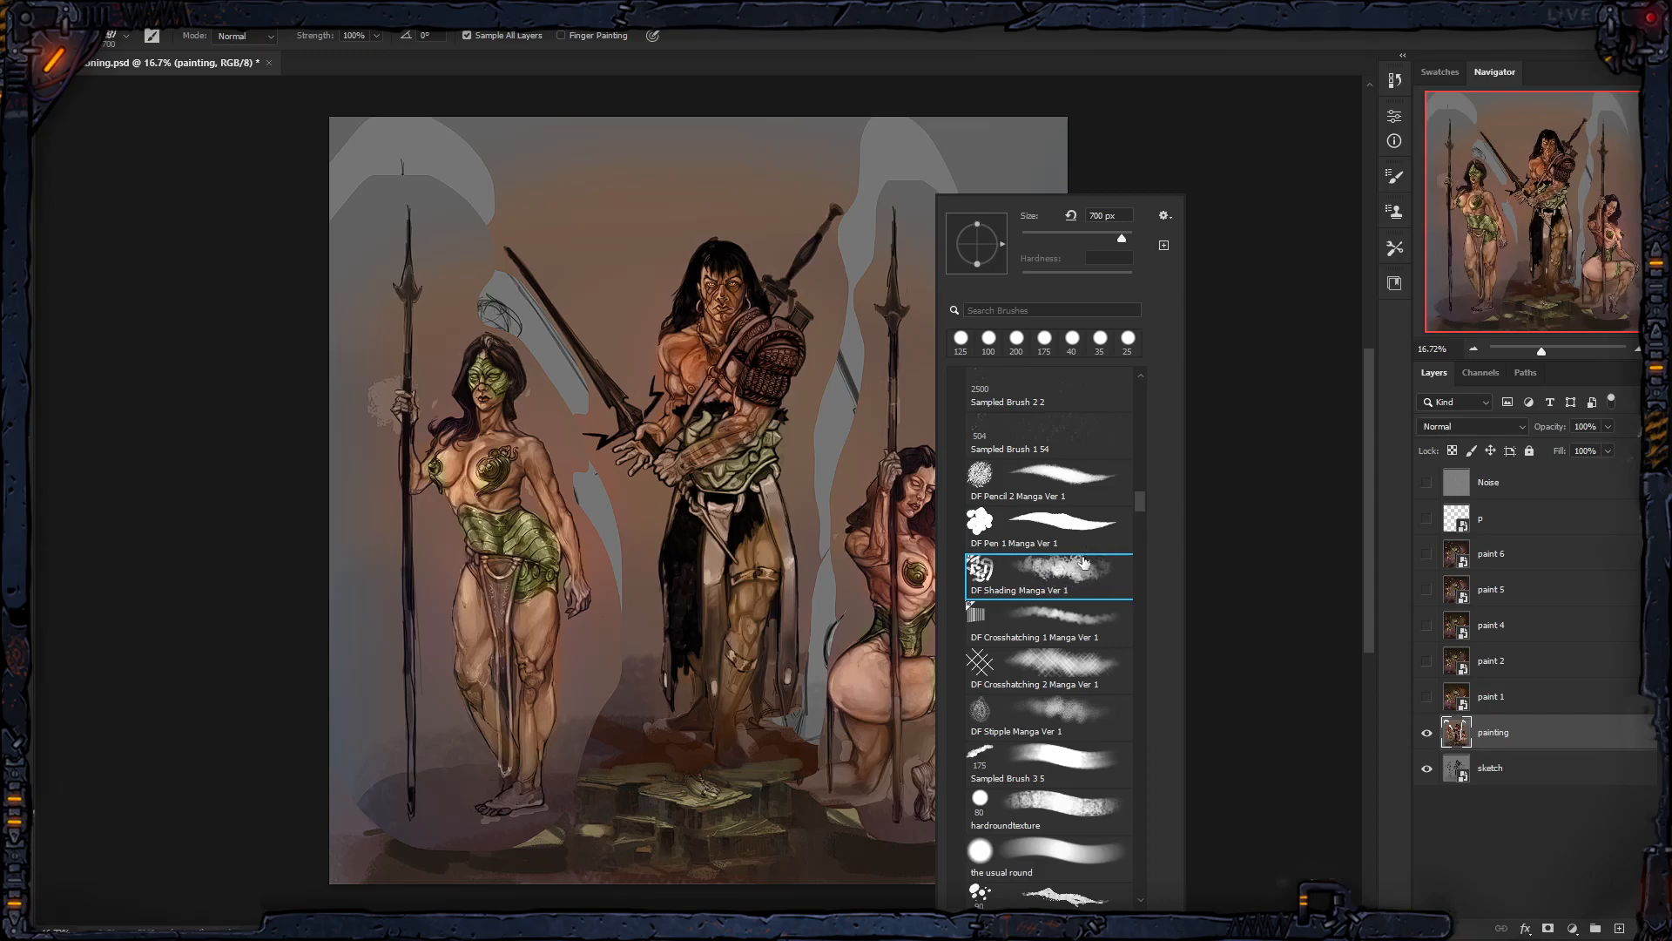
{"action": "left_click", "coordinate": [1066, 64]}
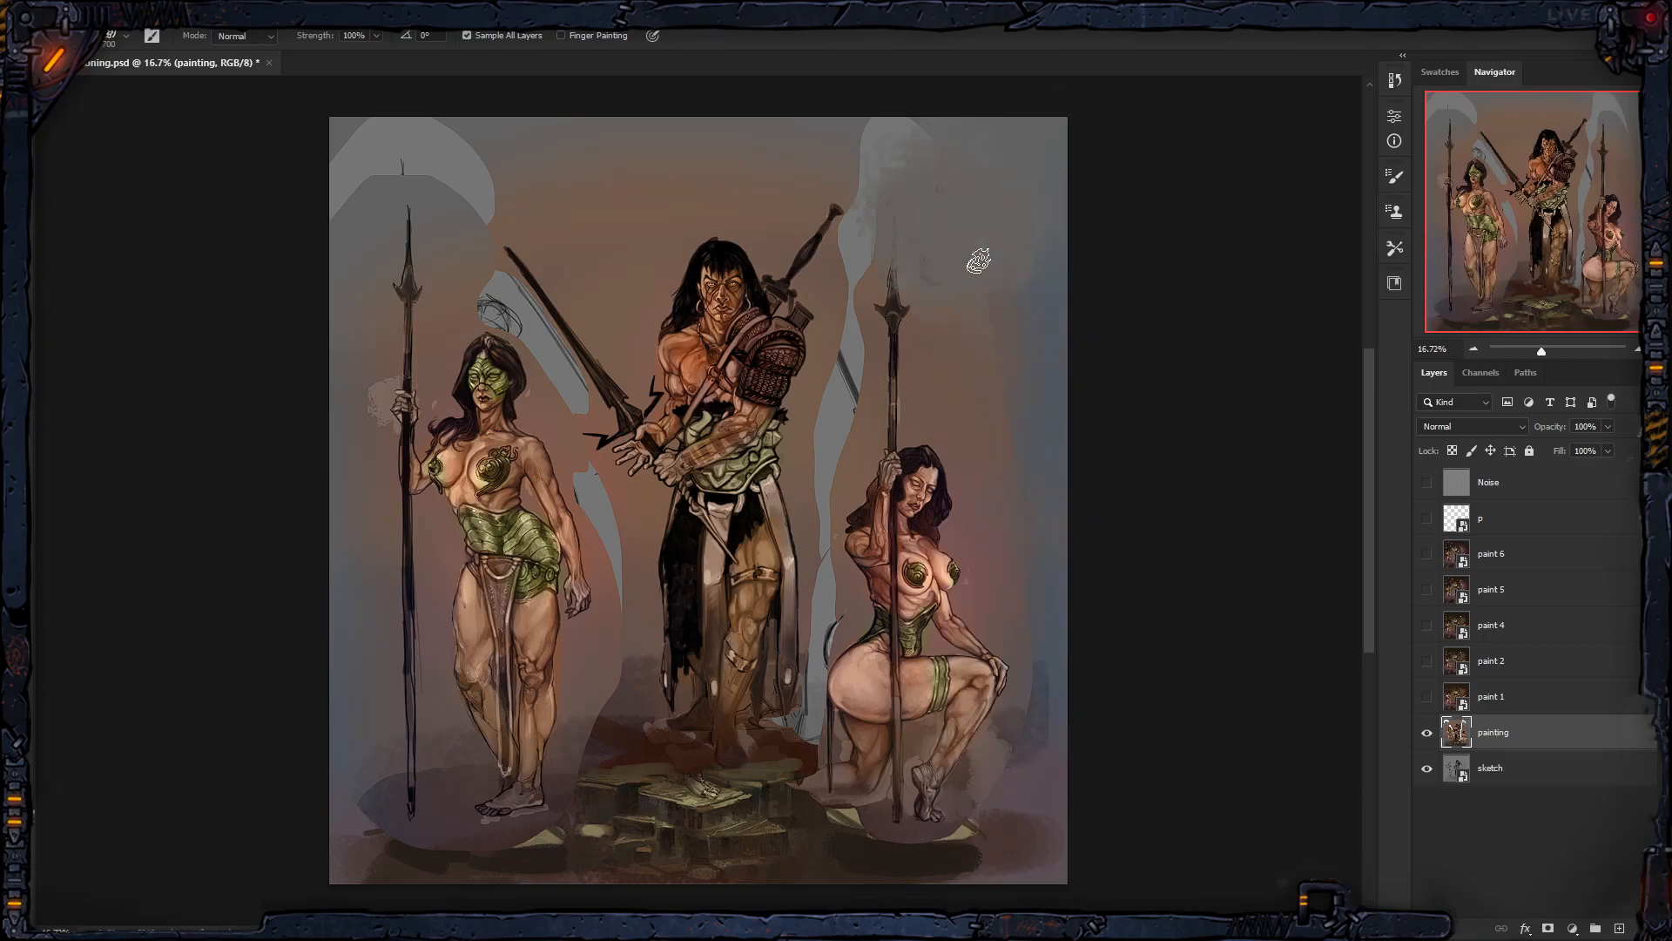
{"action": "left_click_drag", "start_coordinate": [979, 261], "coordinate": [973, 214]}
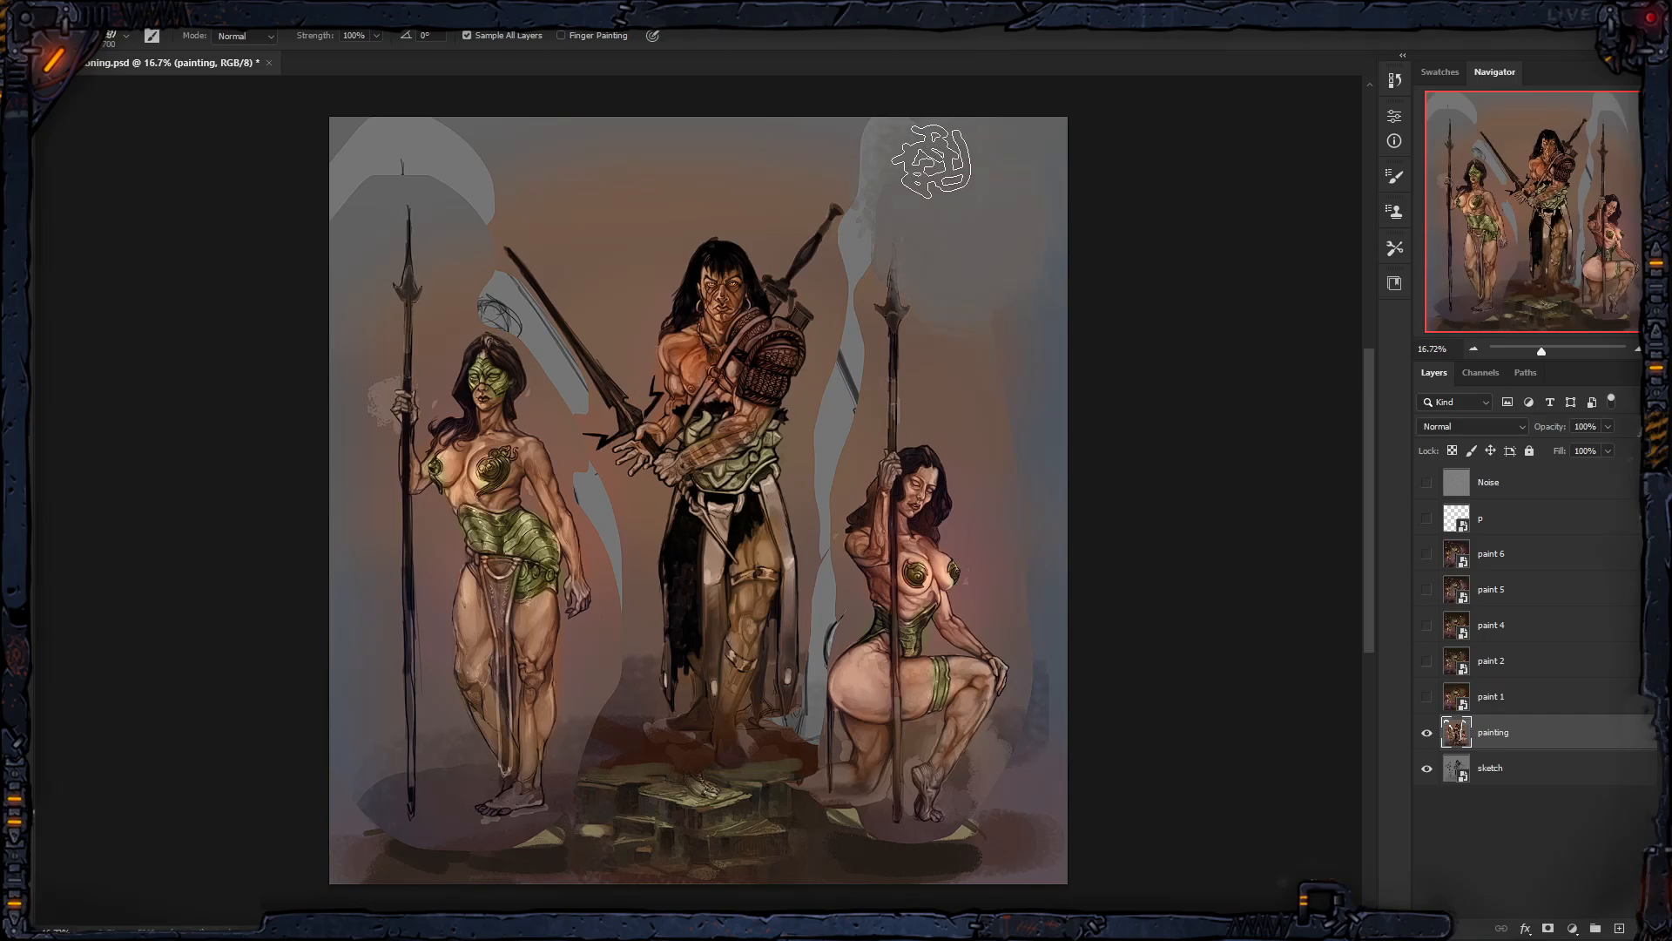
{"action": "key", "text": "bracketleft"}
{"action": "key", "text": "bracketleft"}
{"action": "key", "text": "bracketleft"}
{"action": "key", "text": "bracketleft"}
{"action": "key", "text": "bracketleft"}
{"action": "key", "text": "bracketleft"}
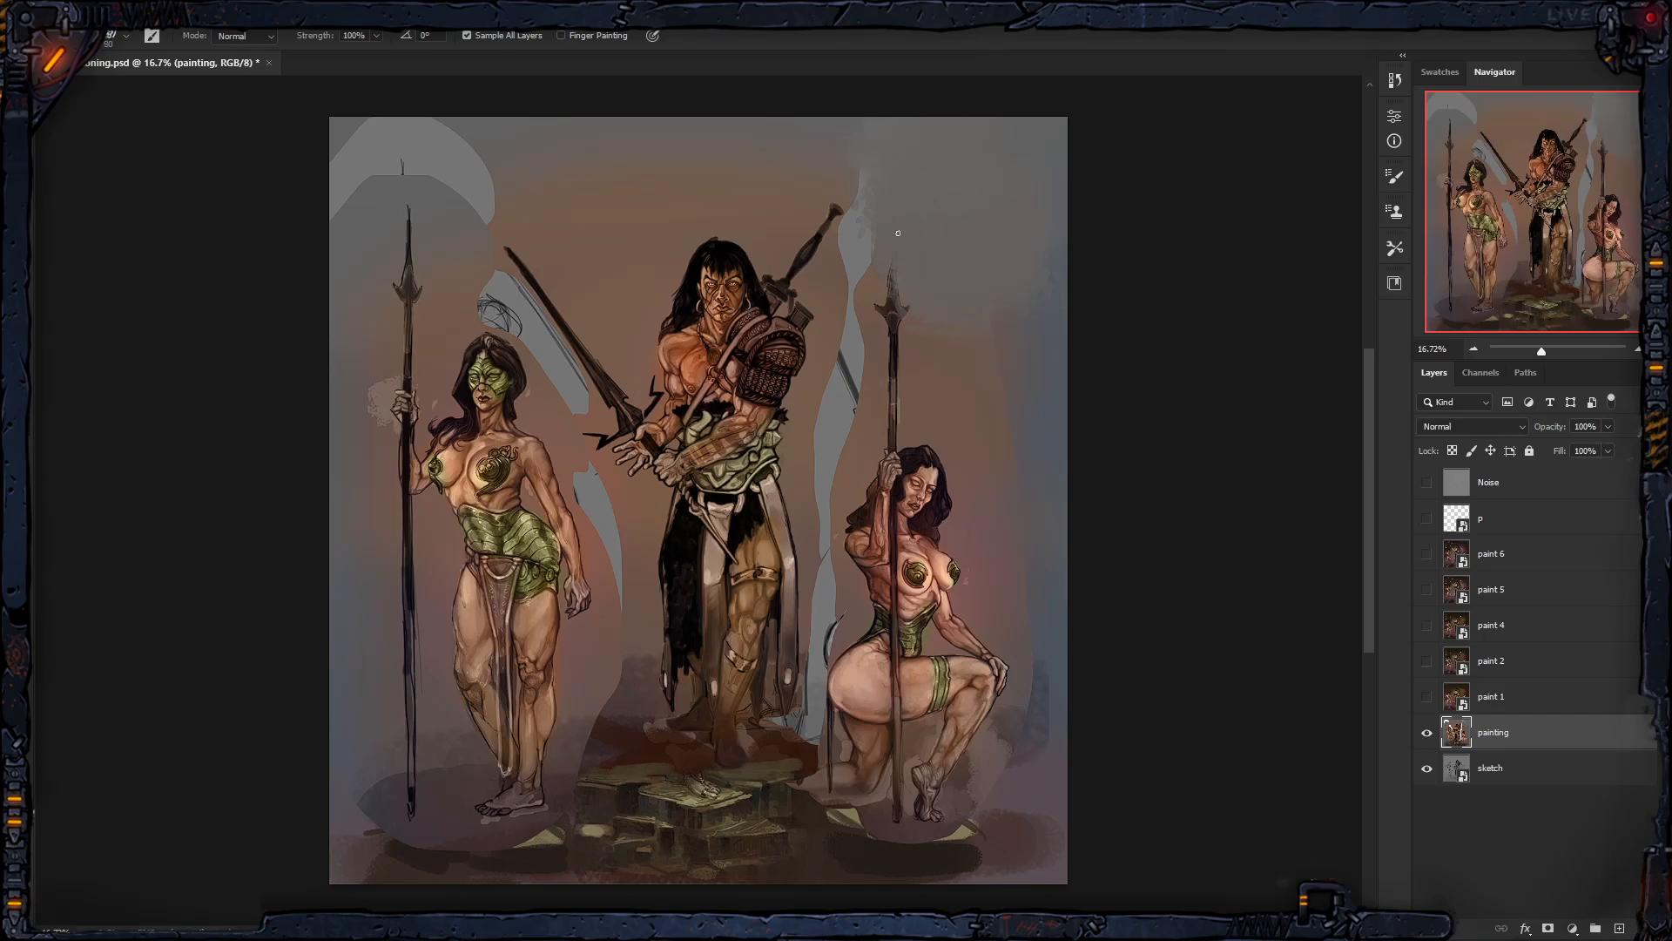
Step: Lower the image resolution to 300 pixels/inch with resampling on, keeping the document's width and height in inches
{"action": "left_click", "coordinate": [101, 11]}
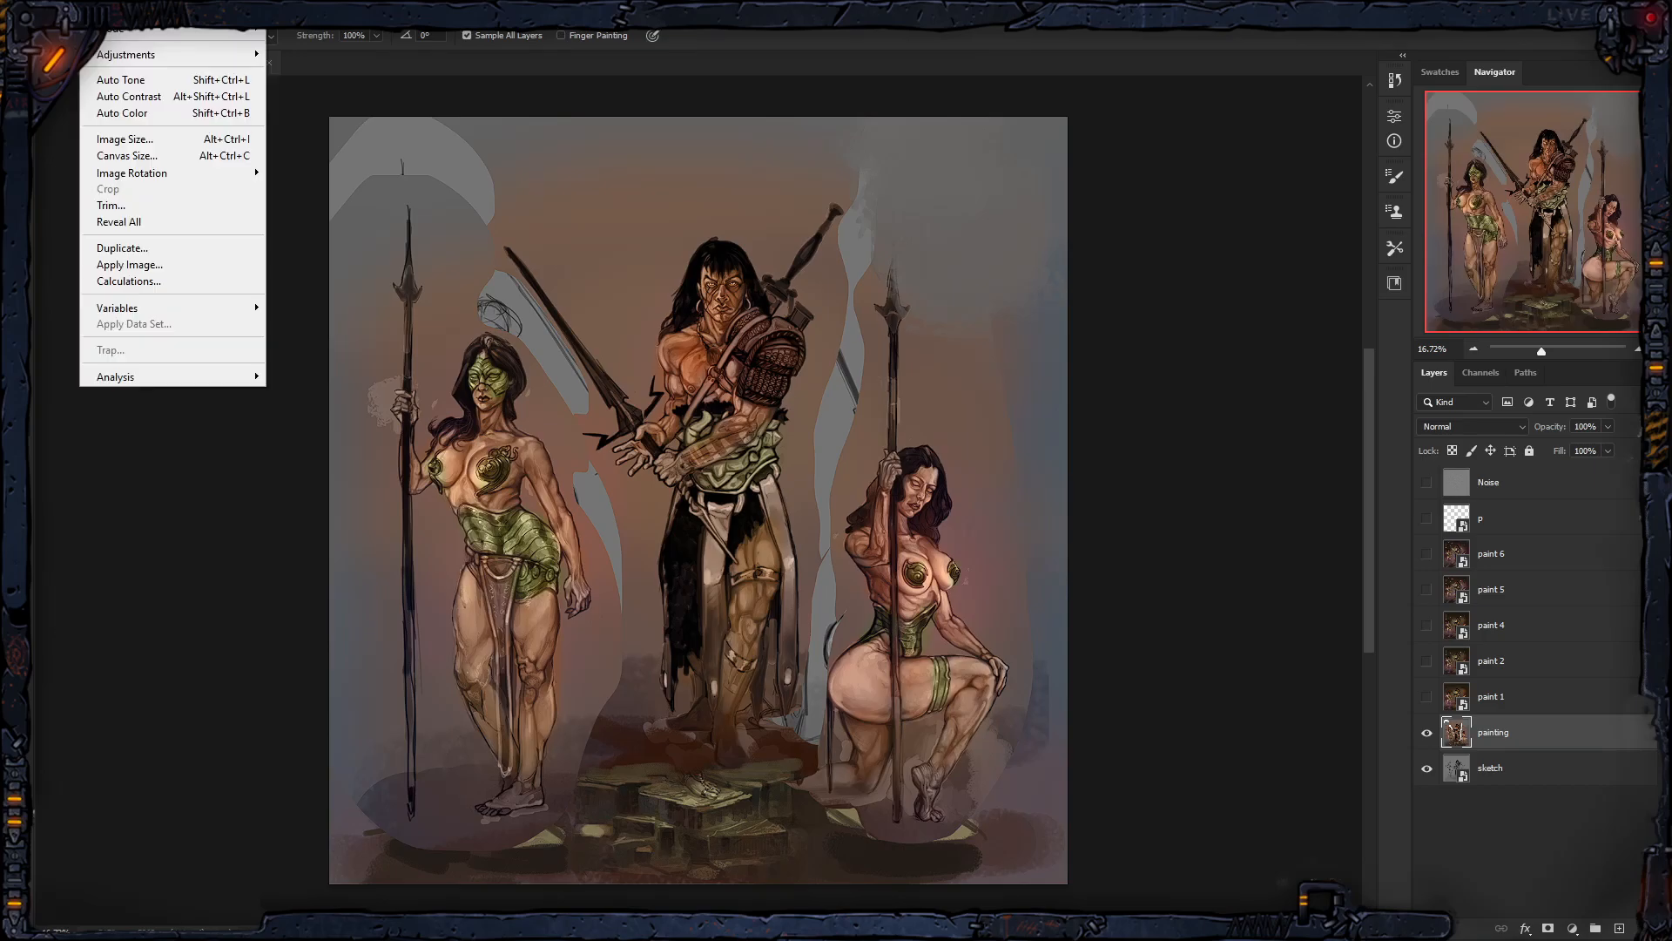
{"action": "left_click", "coordinate": [124, 139]}
{"action": "double_click", "coordinate": [935, 353]}
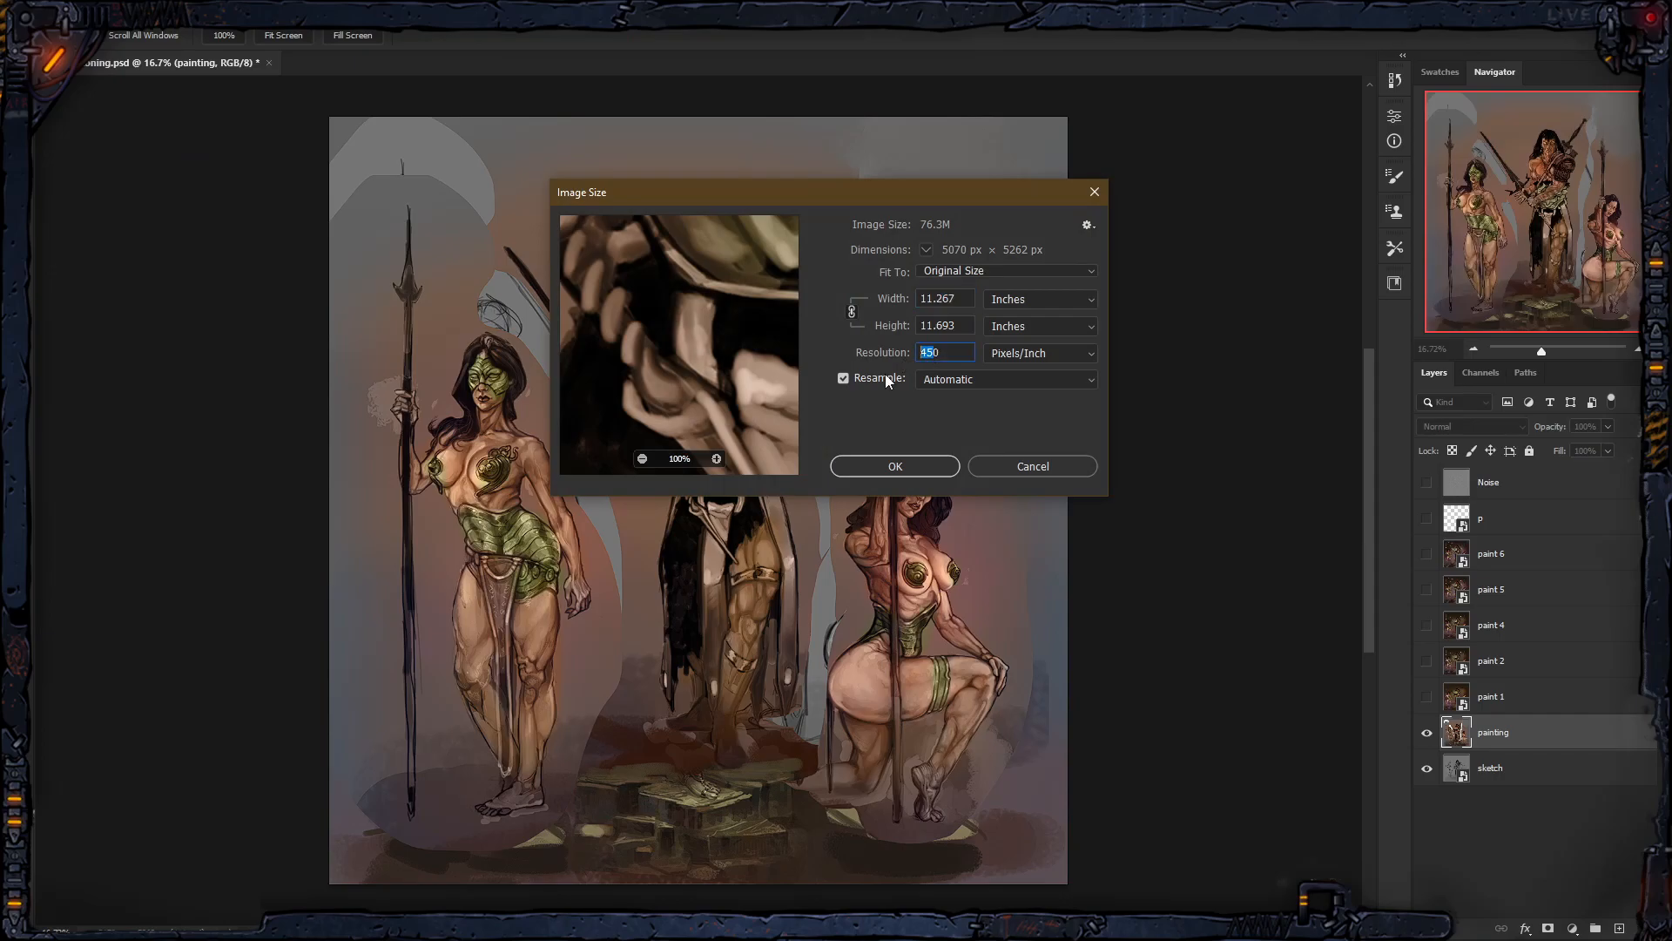
{"action": "type", "text": "300"}
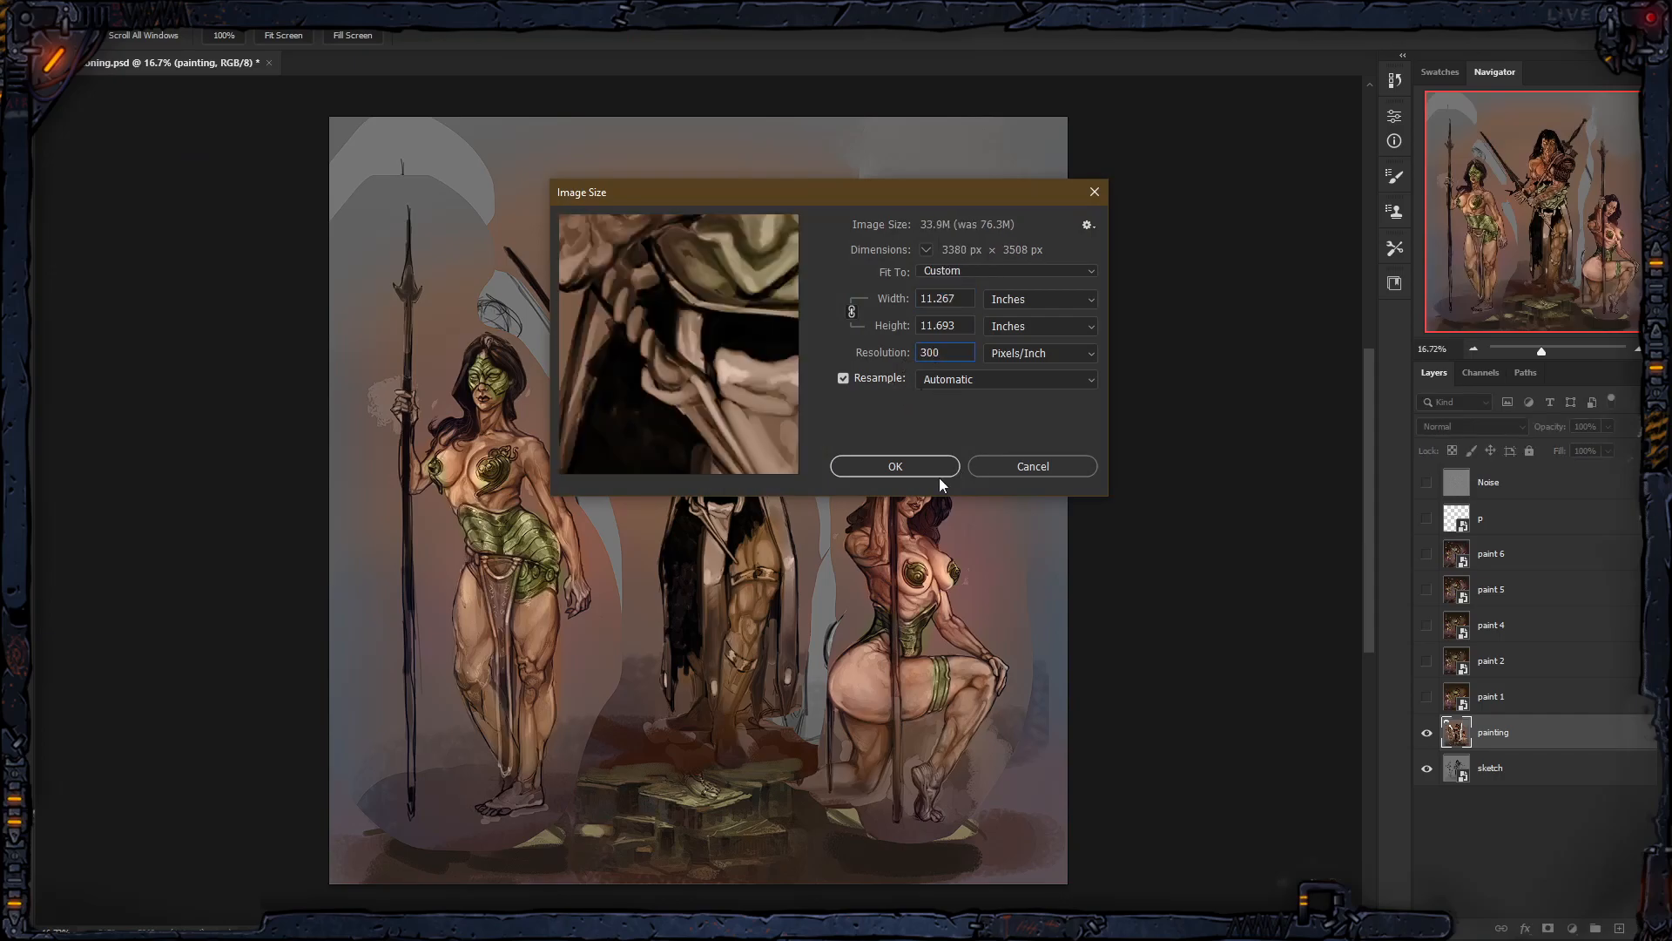
{"action": "left_click", "coordinate": [909, 472]}
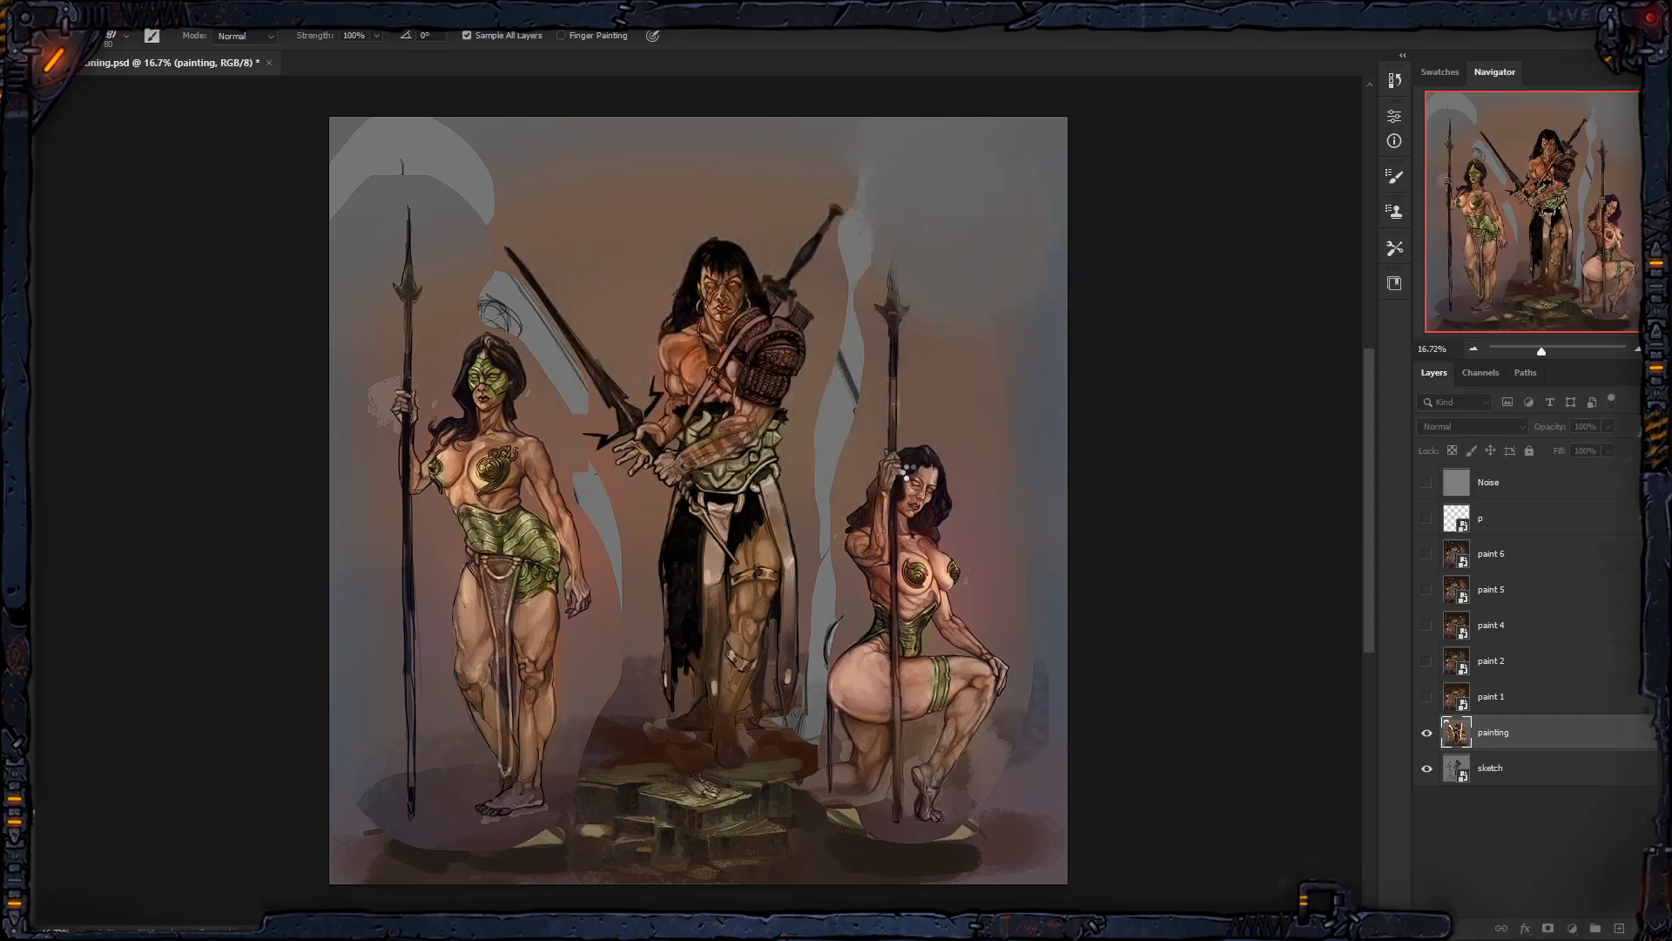
Step: Smudge the pale strip between the swordsman and the kneeling woman's spear into the background with an enlarged brush
{"action": "key", "text": "z"}
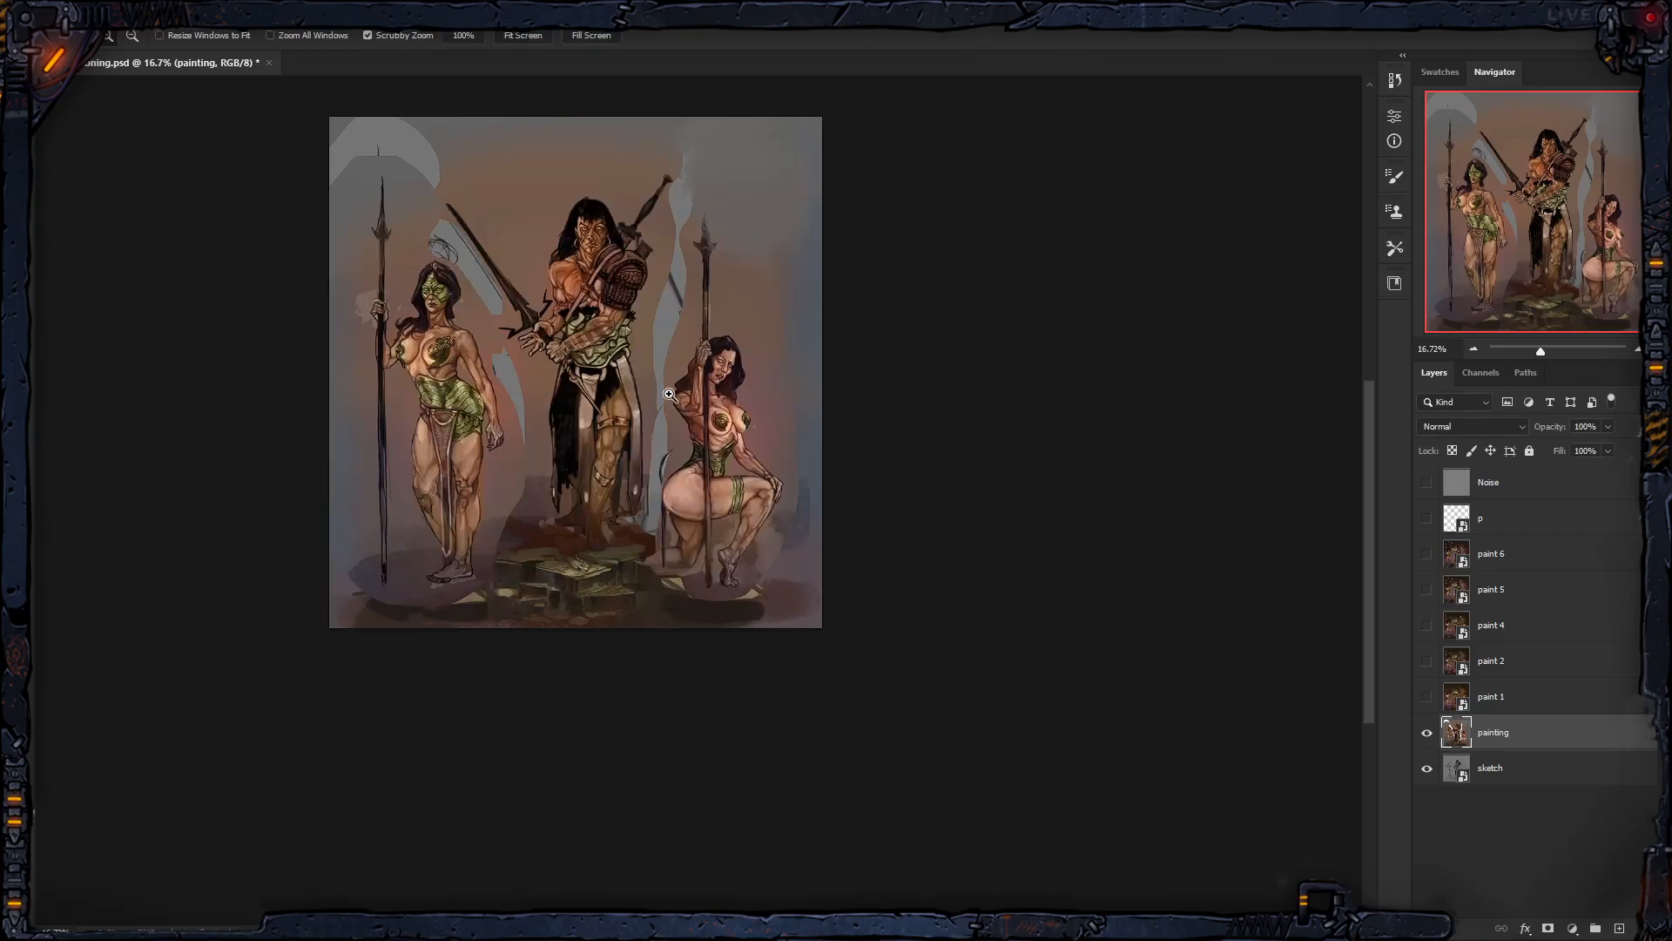
{"action": "left_click_drag", "start_coordinate": [666, 394], "coordinate": [723, 384]}
{"action": "left_click_drag", "start_coordinate": [716, 305], "coordinate": [918, 446]}
{"action": "key", "text": "r"}
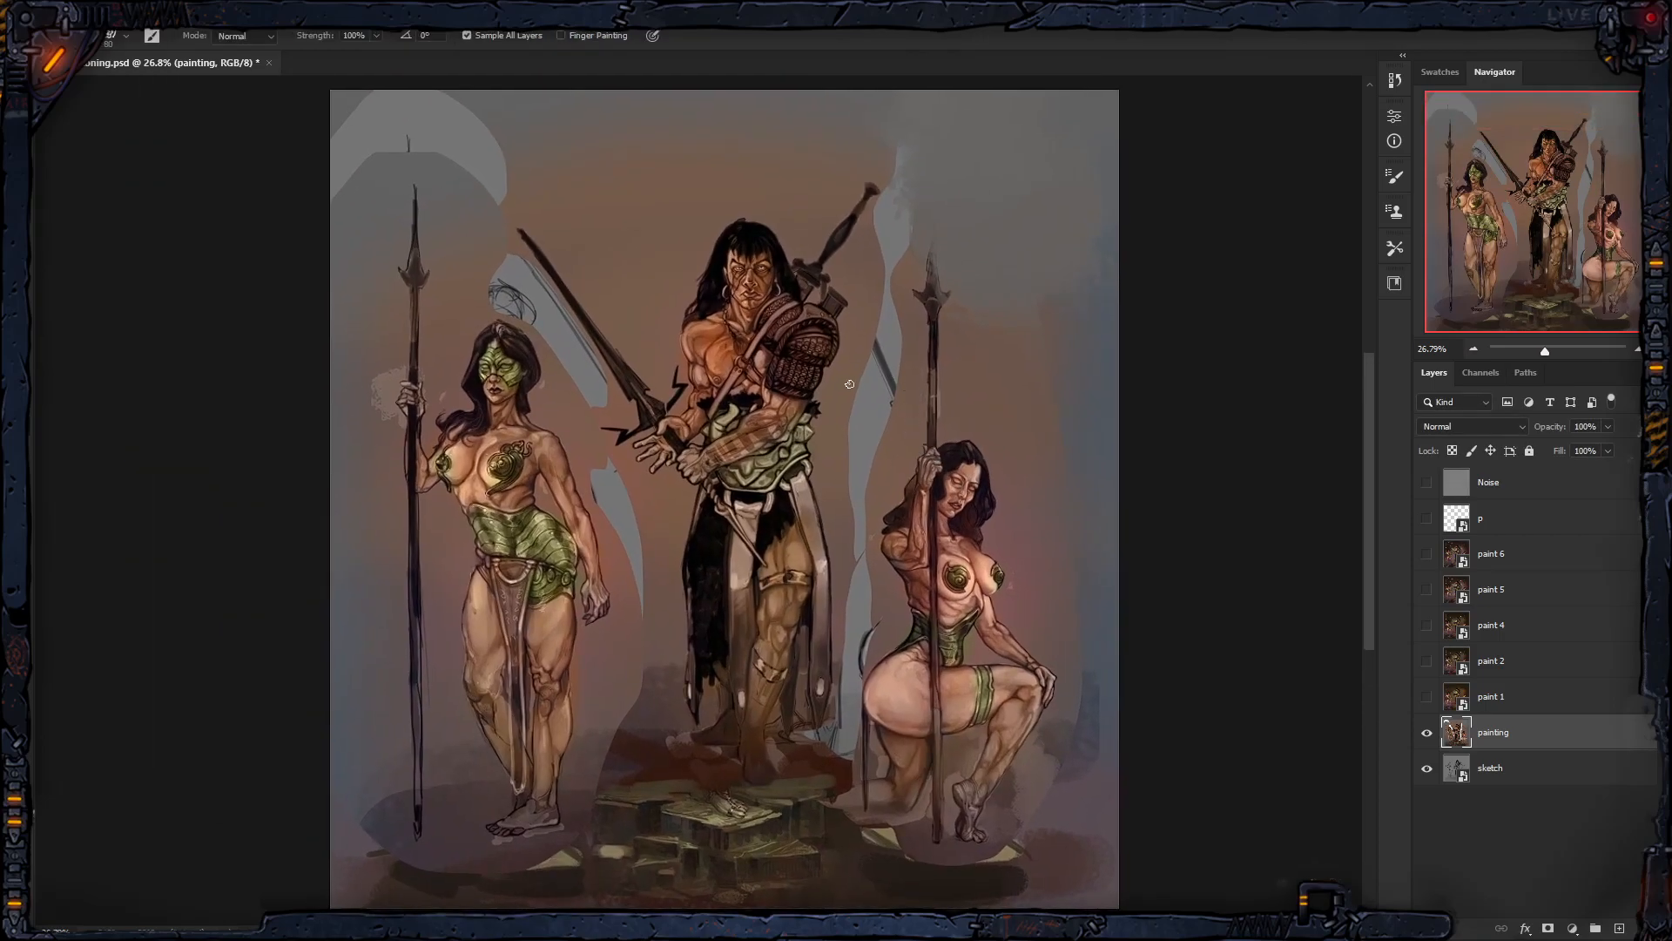
{"action": "key", "text": "bracketright"}
{"action": "key", "text": "bracketright"}
{"action": "left_click_drag", "start_coordinate": [897, 359], "coordinate": [879, 416]}
{"action": "key", "text": "bracketright"}
{"action": "left_click_drag", "start_coordinate": [877, 249], "coordinate": [893, 273]}
Step: Smudge the edges of the pale background patches around the standing woman and beside the swordsman's blade with a smaller brush
{"action": "key", "text": "bracketleft"}
{"action": "key", "text": "bracketleft"}
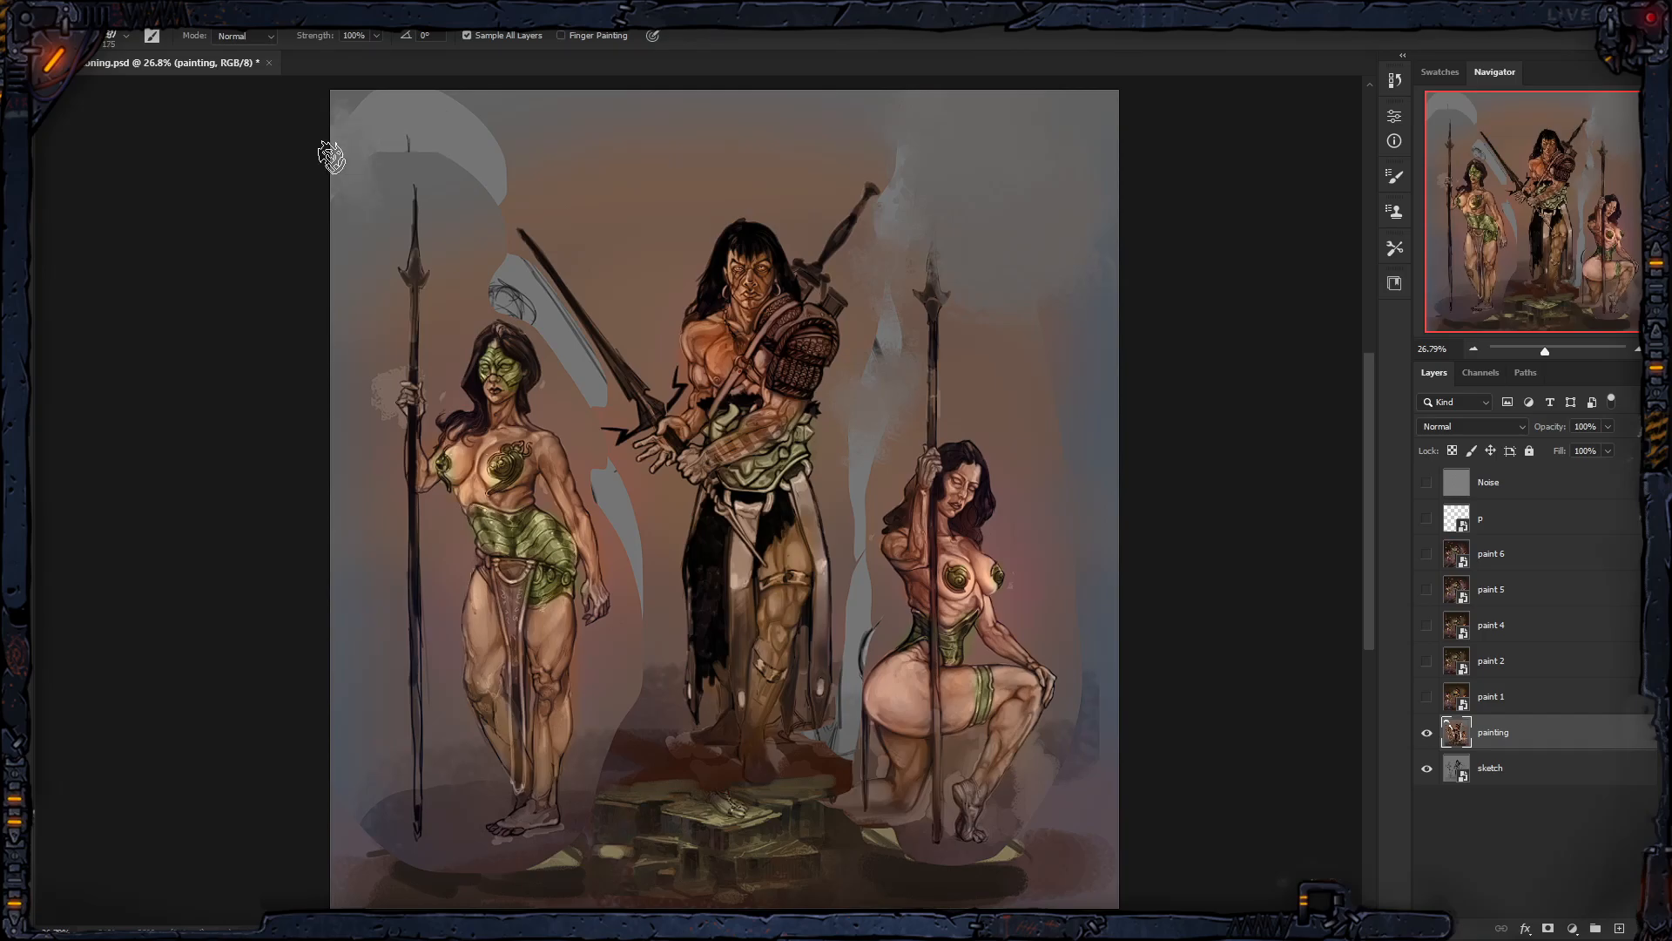
{"action": "key", "text": "bracketleft"}
{"action": "key", "text": "bracketleft"}
{"action": "mouse_move", "coordinate": [503, 288]}
{"action": "left_mouse_down"}
{"action": "mouse_move", "coordinate": [509, 314]}
{"action": "mouse_move", "coordinate": [529, 266]}
{"action": "left_mouse_up"}
{"action": "mouse_move", "coordinate": [633, 522]}
{"action": "left_mouse_down"}
{"action": "mouse_move", "coordinate": [597, 450]}
{"action": "mouse_move", "coordinate": [616, 473]}
{"action": "mouse_move", "coordinate": [609, 520]}
{"action": "mouse_move", "coordinate": [597, 444]}
{"action": "mouse_move", "coordinate": [617, 539]}
{"action": "left_mouse_up"}
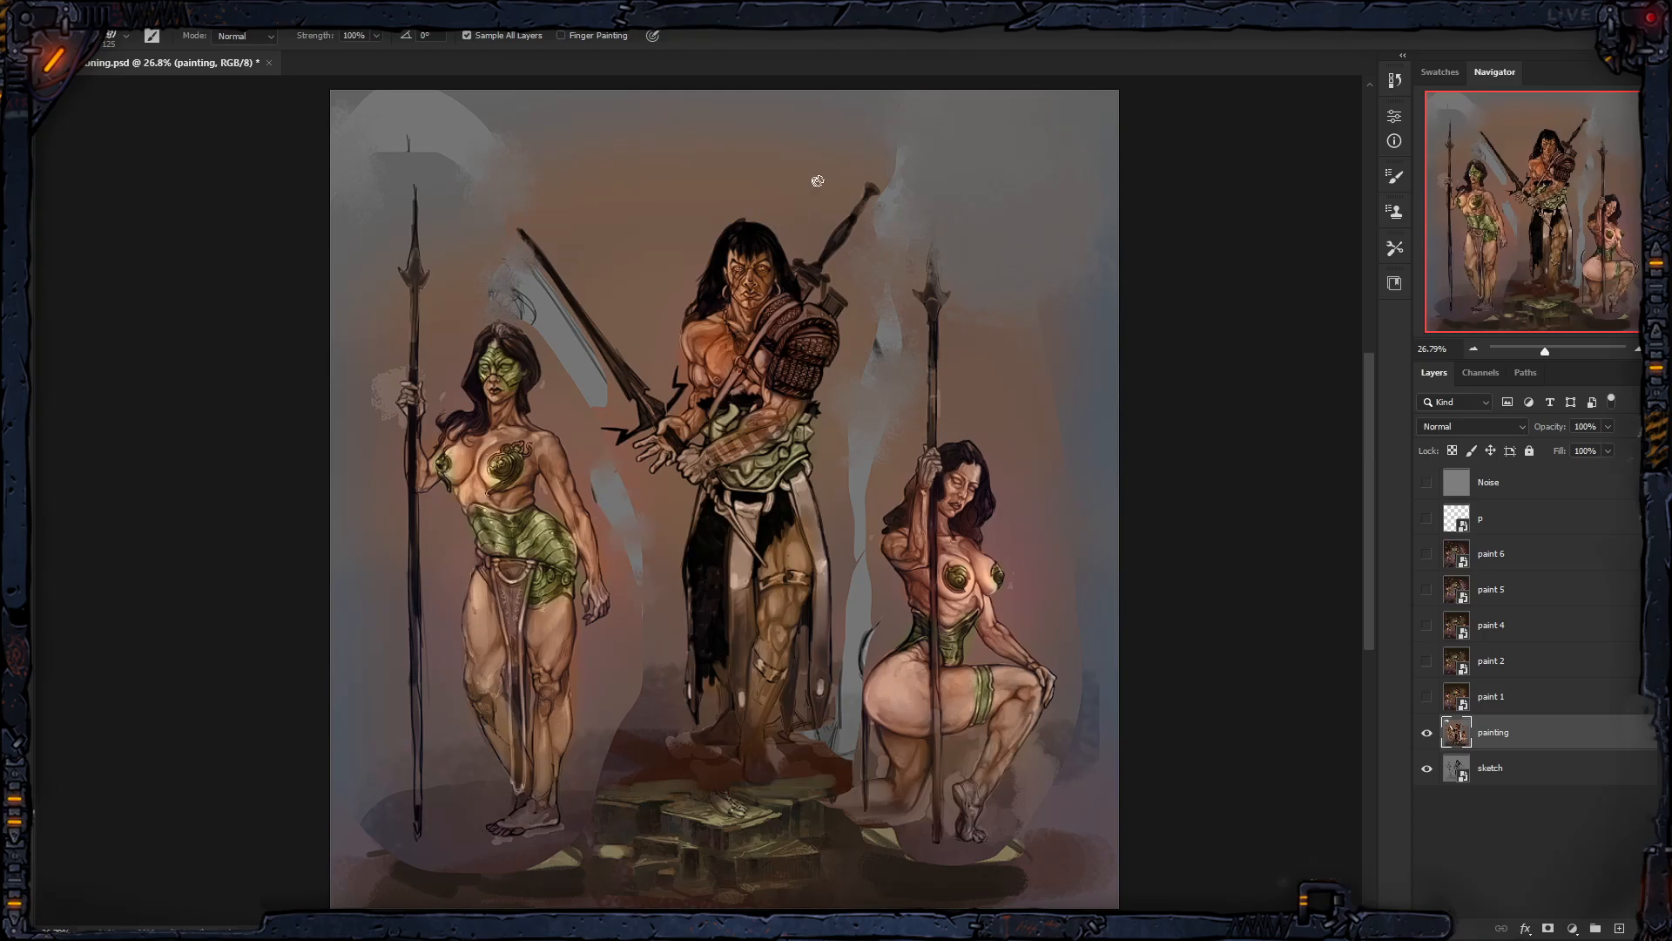
Step: Choose the DF Pen 1 Manga Ver 1 brush preset for the Smudge tool
{"action": "key", "text": "ctrl+space"}
{"action": "mouse_move", "coordinate": [911, 389]}
{"action": "left_mouse_down"}
{"action": "mouse_move", "coordinate": [971, 343]}
{"action": "mouse_move", "coordinate": [925, 269]}
{"action": "mouse_move", "coordinate": [922, 368]}
{"action": "mouse_move", "coordinate": [955, 362]}
{"action": "mouse_move", "coordinate": [957, 341]}
{"action": "mouse_move", "coordinate": [904, 389]}
{"action": "mouse_move", "coordinate": [944, 349]}
{"action": "left_mouse_up"}
{"action": "right_click", "coordinate": [949, 345]}
{"action": "left_click", "coordinate": [1071, 43]}
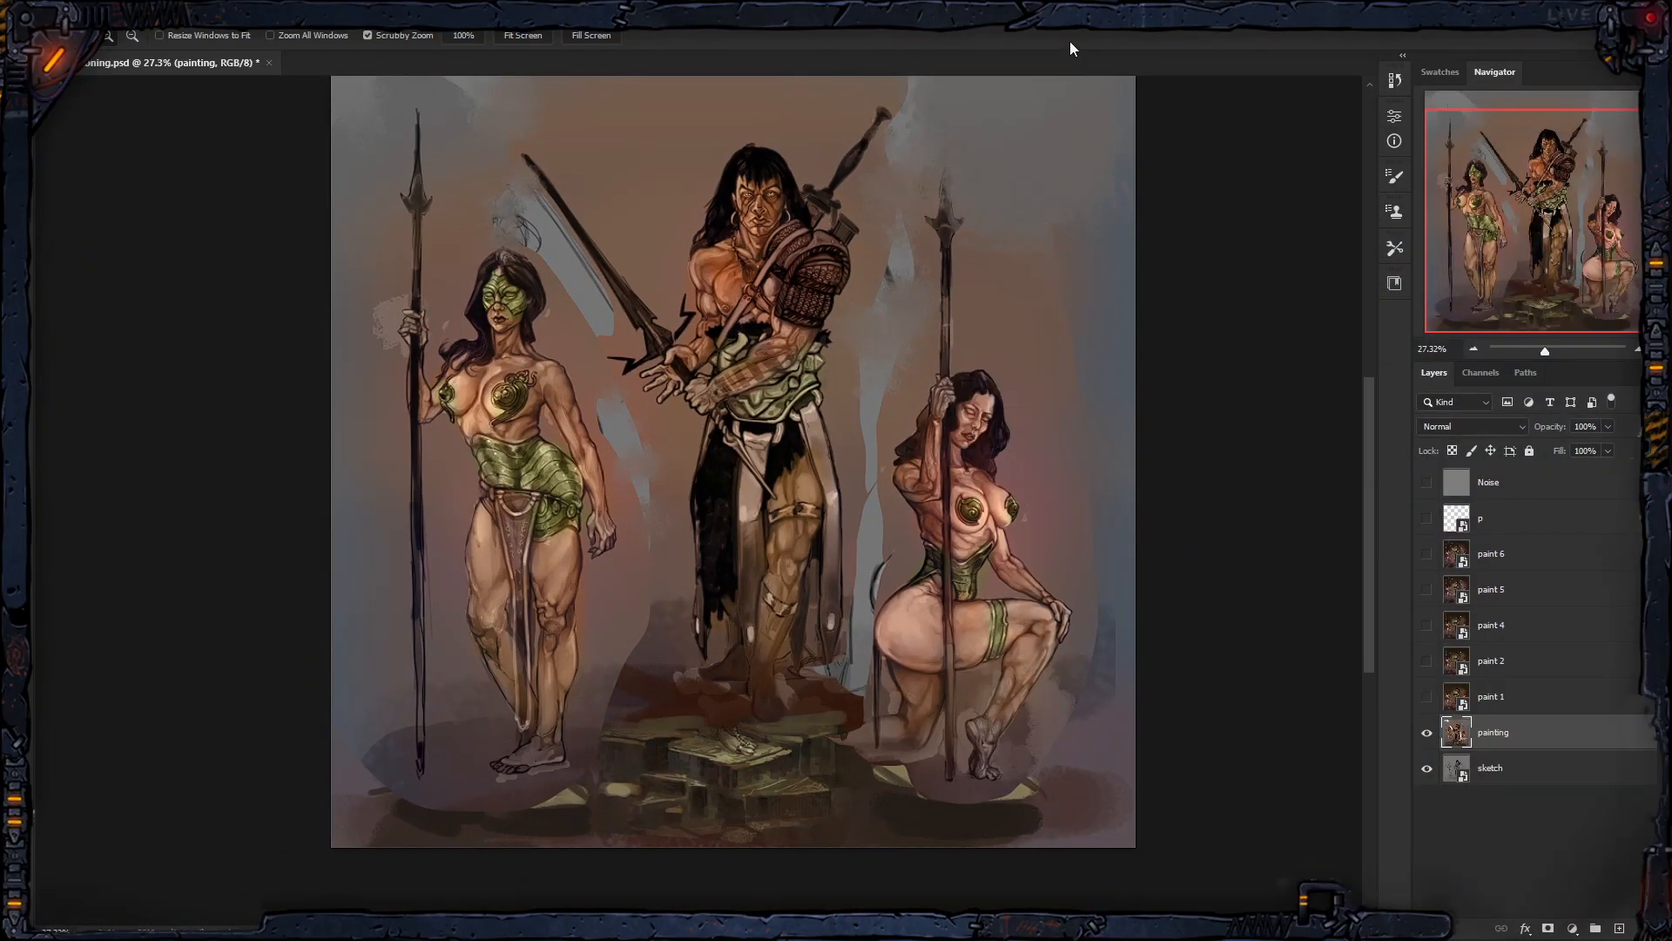
{"action": "right_click", "coordinate": [931, 364]}
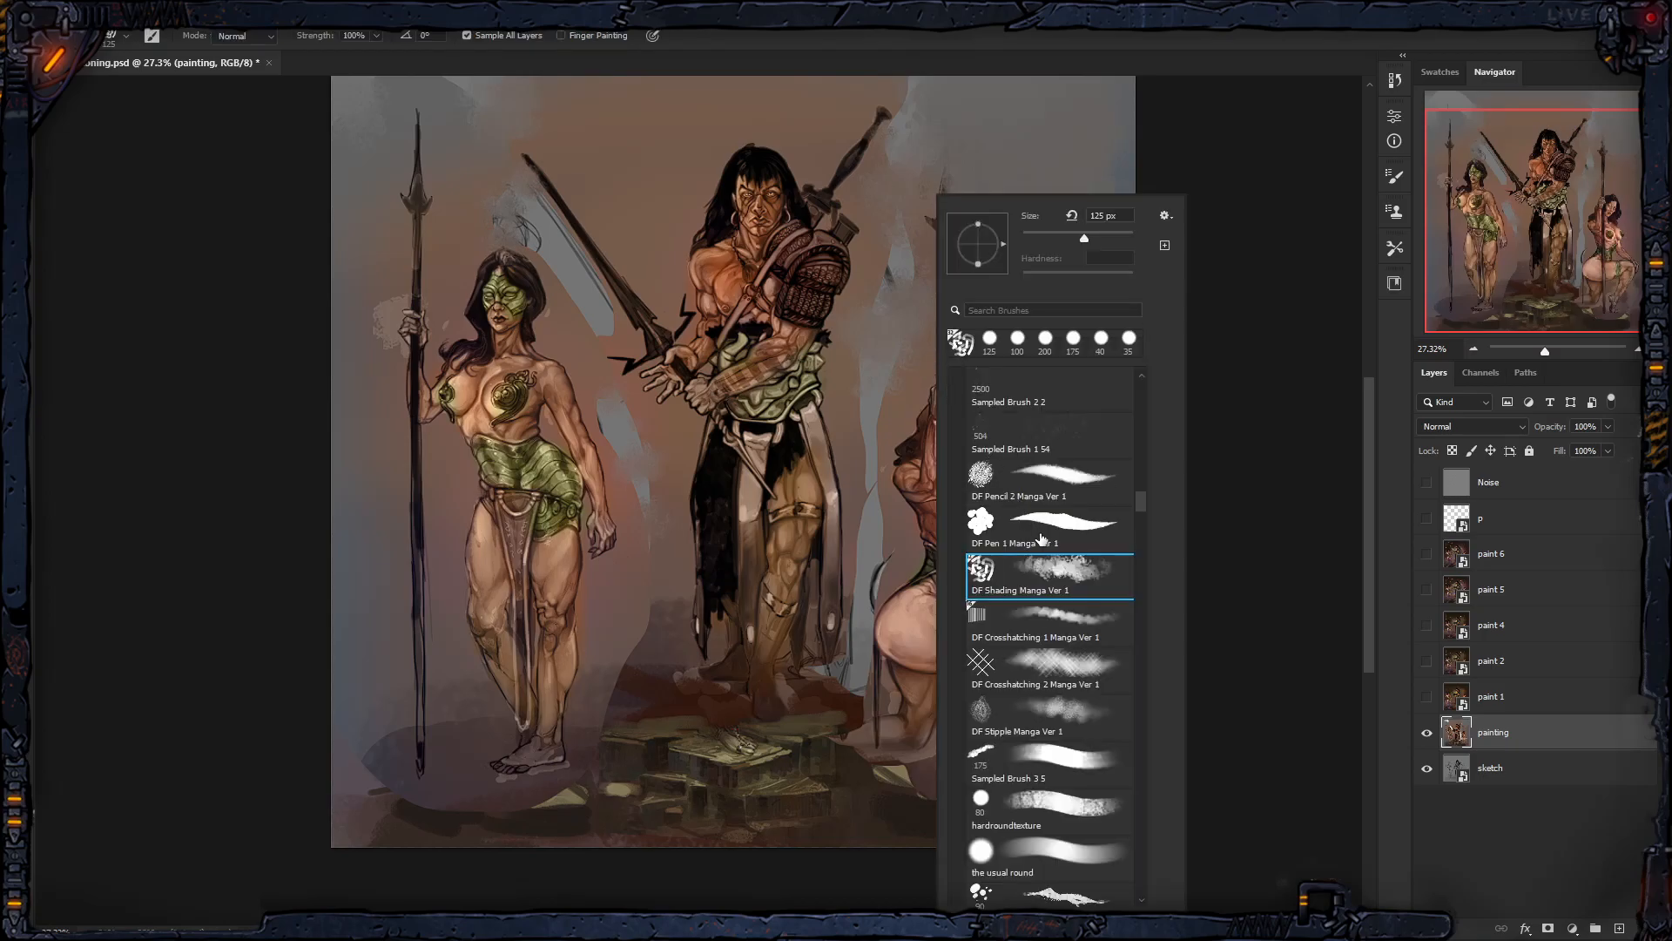
{"action": "left_click", "coordinate": [1009, 540]}
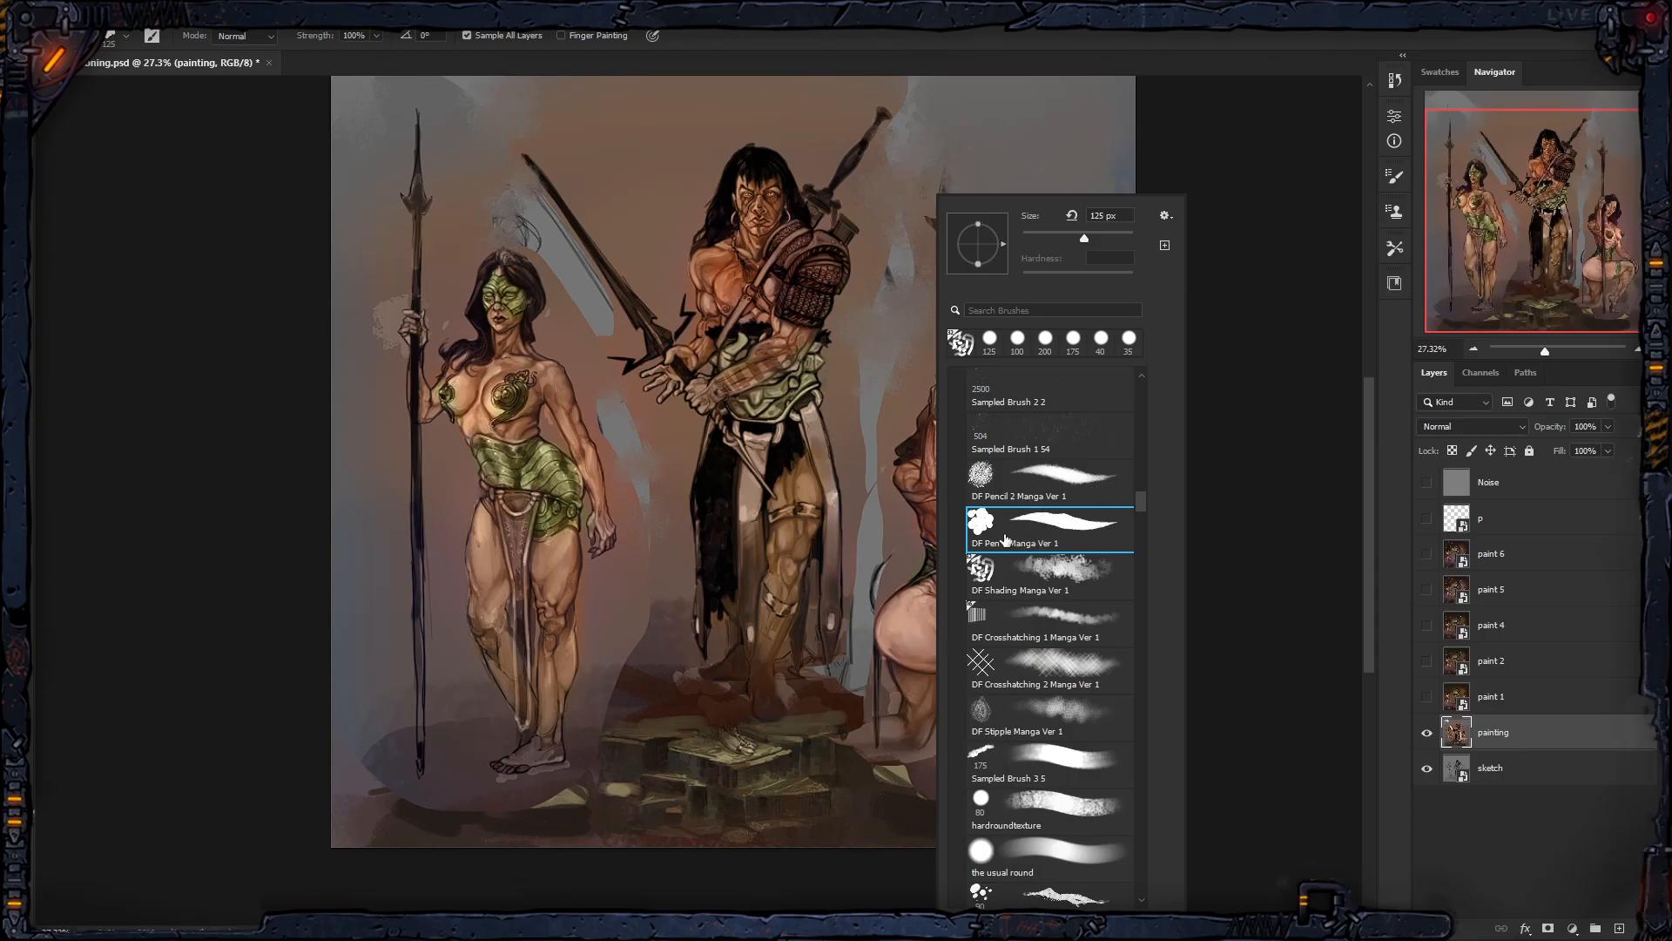
{"action": "double_click", "coordinate": [1042, 528]}
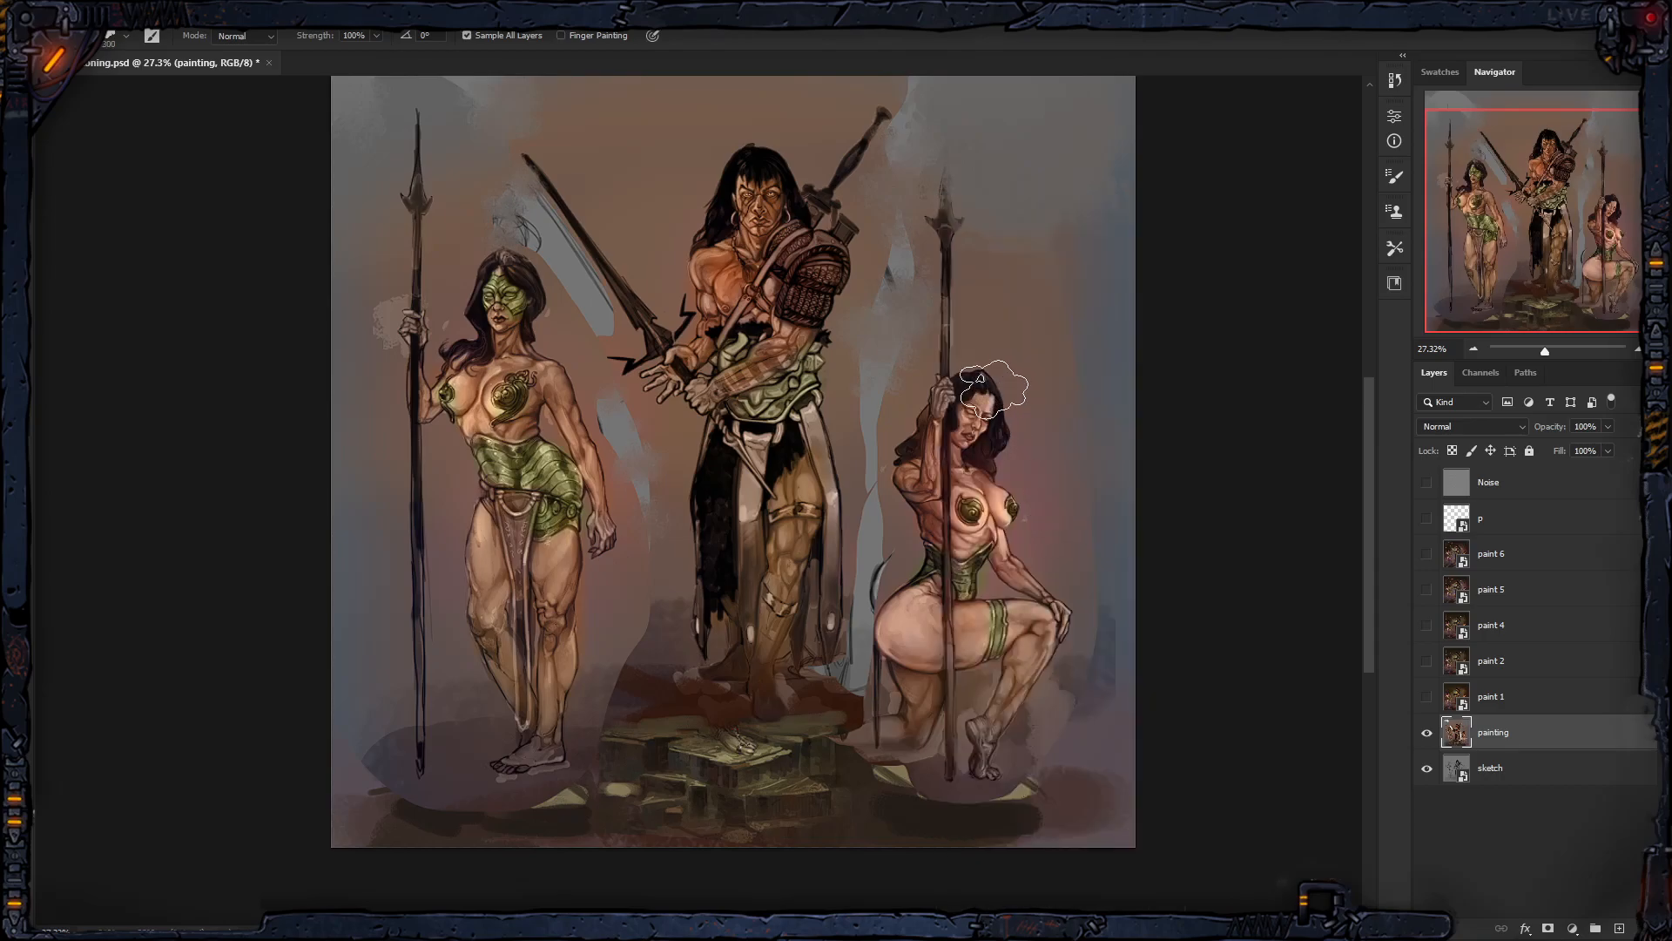
Step: Try different brush sizes and test a smudge over the kneeling woman's spear tip
{"action": "key", "text": "["}
{"action": "key", "text": "["}
{"action": "key", "text": "["}
{"action": "key", "text": "["}
{"action": "key", "text": "["}
{"action": "key", "text": "["}
{"action": "key", "text": "["}
{"action": "key", "text": "["}
{"action": "key", "text": "["}
{"action": "key", "text": "["}
{"action": "key", "text": "["}
{"action": "key", "text": "]"}
{"action": "key", "text": "]"}
{"action": "key", "text": "]"}
{"action": "key", "text": "]"}
{"action": "key", "text": "]"}
{"action": "key", "text": "]"}
{"action": "mouse_move", "coordinate": [947, 227]}
{"action": "left_mouse_down"}
{"action": "mouse_move", "coordinate": [916, 324]}
{"action": "mouse_move", "coordinate": [948, 227]}
{"action": "mouse_move", "coordinate": [933, 263]}
{"action": "mouse_move", "coordinate": [951, 366]}
{"action": "mouse_move", "coordinate": [999, 251]}
{"action": "mouse_move", "coordinate": [946, 225]}
{"action": "mouse_move", "coordinate": [954, 281]}
{"action": "left_mouse_up"}
Step: Retry the smudge on the kneeling woman's spear tip at other brush sizes and undo the test strokes
{"action": "key", "text": "["}
{"action": "key", "text": "["}
{"action": "key", "text": "["}
{"action": "key", "text": "["}
{"action": "key", "text": "["}
{"action": "key", "text": "["}
{"action": "key", "text": "["}
{"action": "key", "text": "["}
{"action": "key", "text": "bracketright"}
{"action": "key", "text": "ctrl+z"}
{"action": "key", "text": "bracketright"}
{"action": "key", "text": "bracketright"}
{"action": "mouse_move", "coordinate": [941, 217]}
{"action": "left_mouse_down"}
{"action": "mouse_move", "coordinate": [909, 264]}
{"action": "mouse_move", "coordinate": [983, 193]}
{"action": "mouse_move", "coordinate": [921, 266]}
{"action": "mouse_move", "coordinate": [959, 215]}
{"action": "mouse_move", "coordinate": [941, 247]}
{"action": "left_mouse_up"}
{"action": "key", "text": "ctrl+z"}
{"action": "key", "text": "bracketleft"}
{"action": "key", "text": "bracketleft"}
{"action": "key", "text": "bracketleft"}
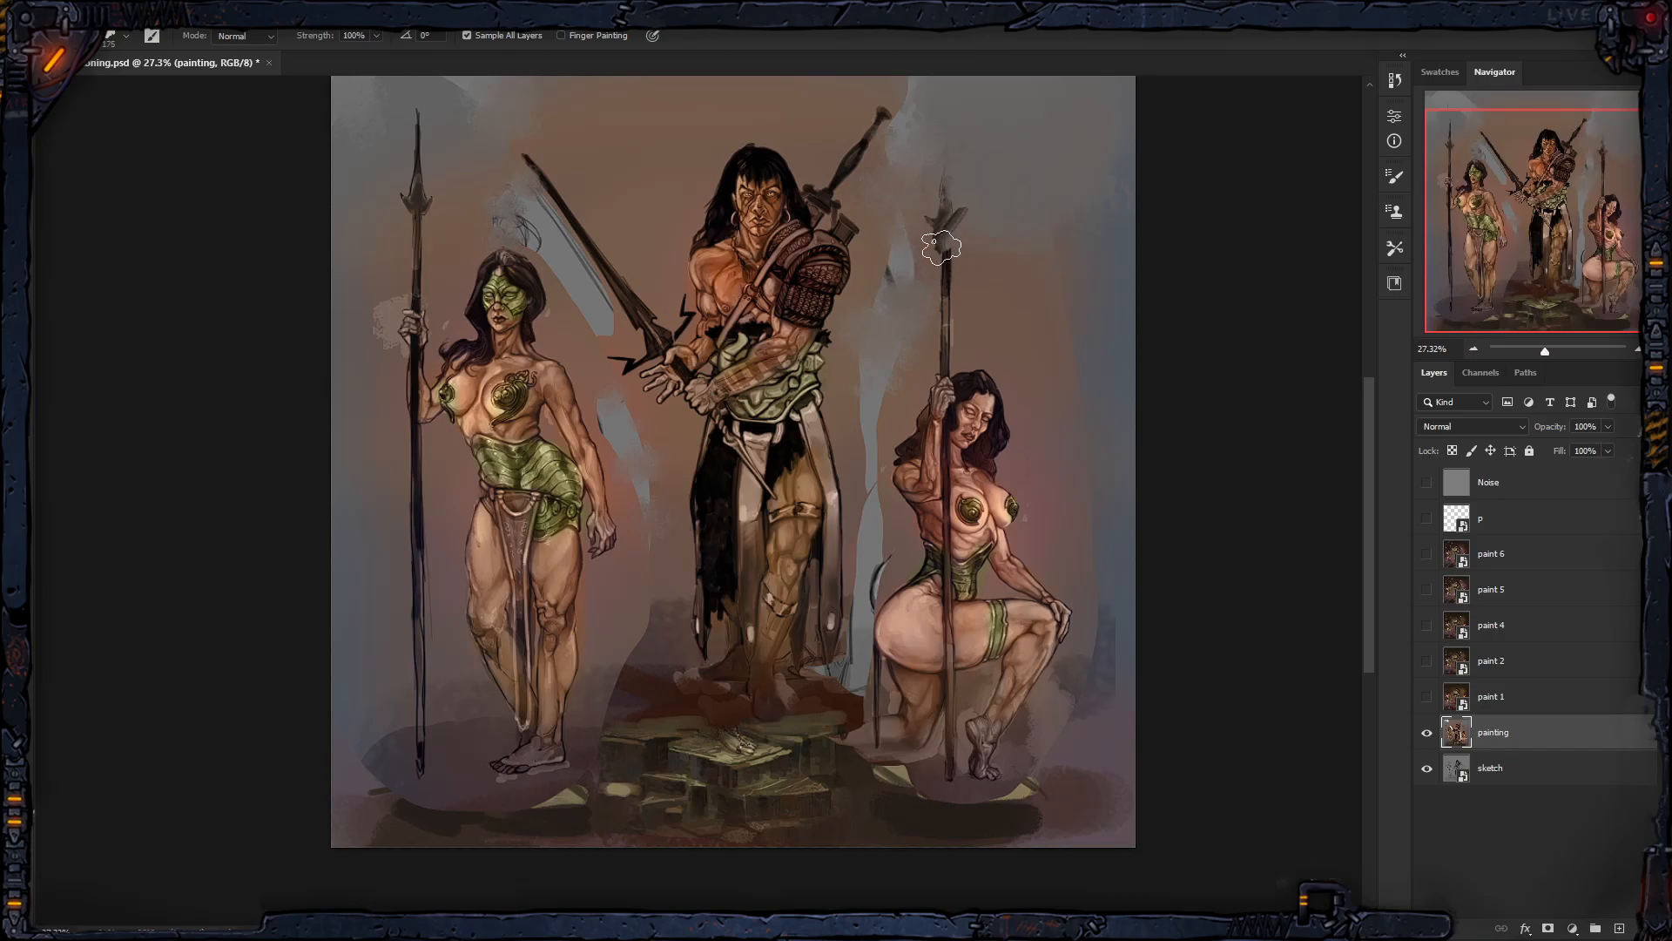
{"action": "key", "text": "ctrl+z"}
Step: Smudge the kneeling woman's spear tip and upper shaft into the background at 100% strength
{"action": "left_click", "coordinate": [375, 43]}
{"action": "left_click_drag", "start_coordinate": [363, 54], "coordinate": [337, 59]}
{"action": "mouse_move", "coordinate": [930, 249]}
{"action": "left_mouse_down"}
{"action": "mouse_move", "coordinate": [932, 286]}
{"action": "mouse_move", "coordinate": [986, 259]}
{"action": "mouse_move", "coordinate": [1009, 320]}
{"action": "mouse_move", "coordinate": [965, 253]}
{"action": "left_mouse_up"}
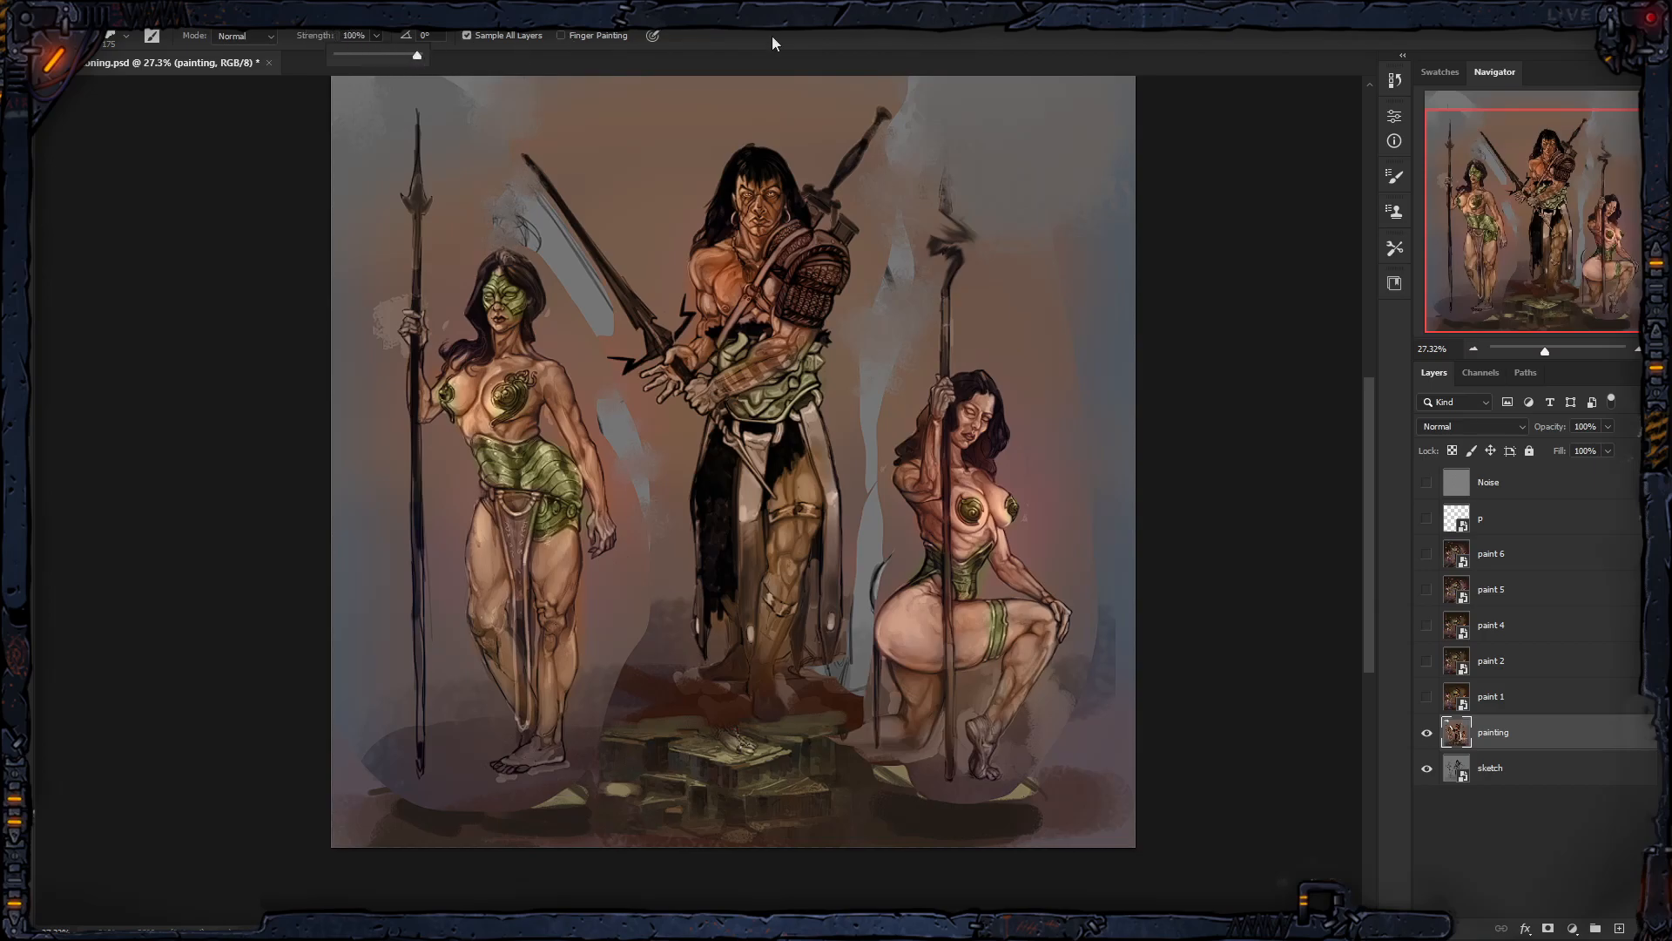
{"action": "mouse_move", "coordinate": [942, 297]}
{"action": "left_mouse_down"}
{"action": "mouse_move", "coordinate": [916, 295]}
{"action": "mouse_move", "coordinate": [931, 237]}
{"action": "mouse_move", "coordinate": [957, 258]}
{"action": "left_mouse_up"}
{"action": "mouse_move", "coordinate": [919, 303]}
{"action": "left_mouse_down"}
{"action": "mouse_move", "coordinate": [968, 294]}
{"action": "mouse_move", "coordinate": [983, 325]}
{"action": "left_mouse_up"}
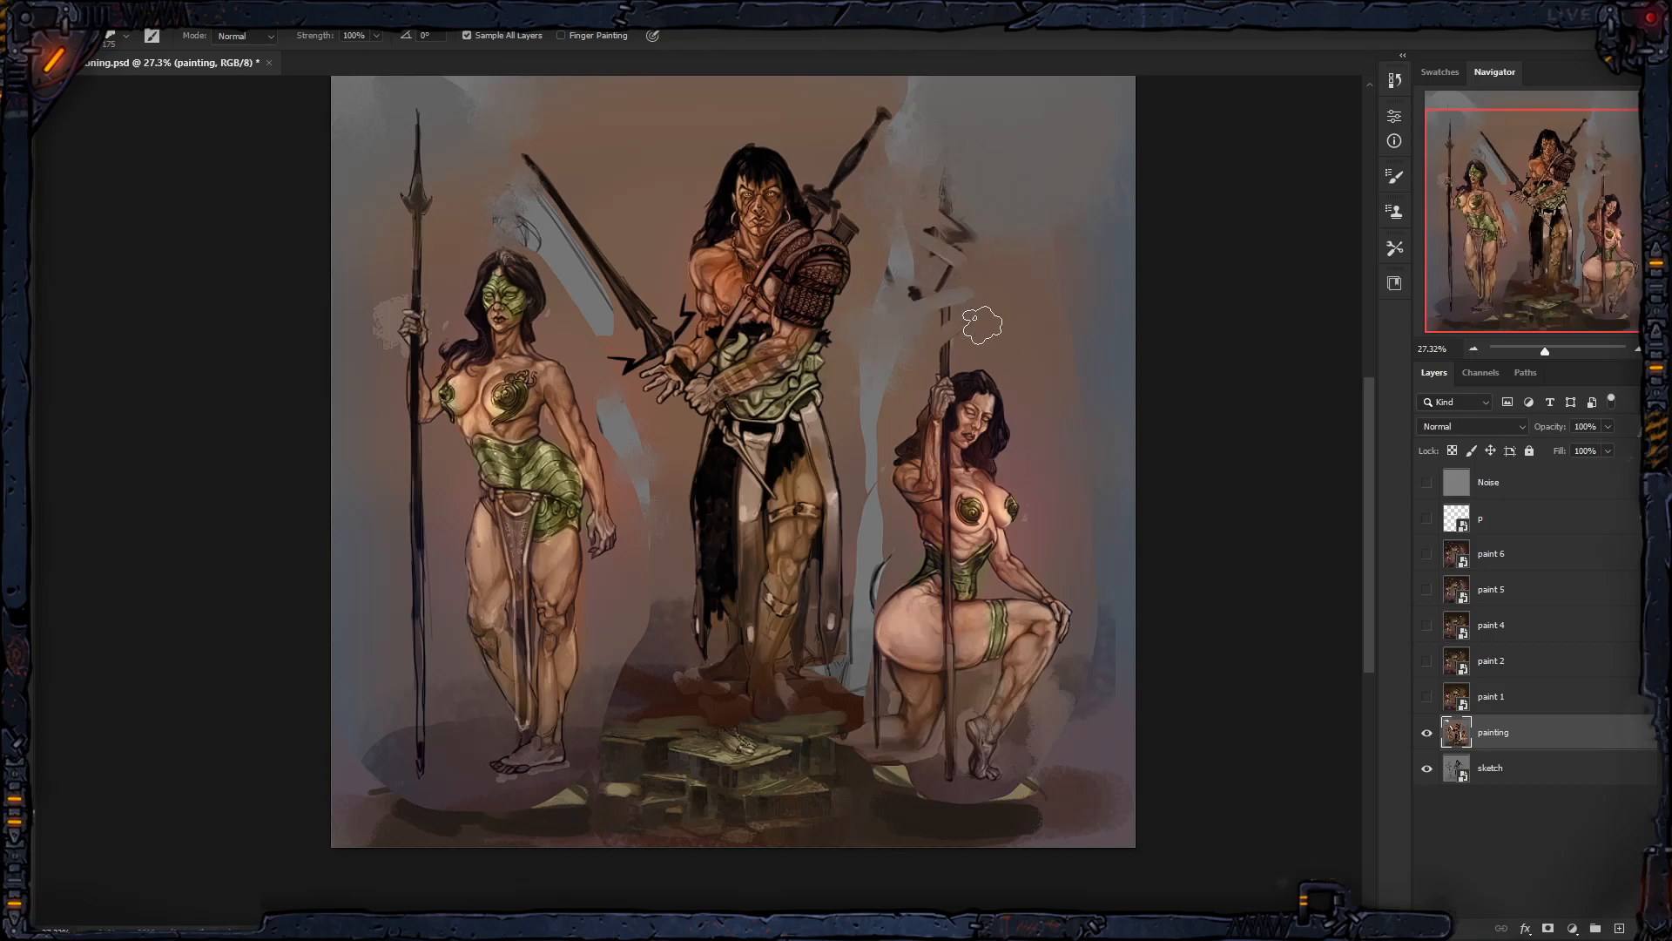
Step: Smudge away the pale strip running down beside the kneeling woman, from her spear to her hip
{"action": "key", "text": "bracketleft"}
{"action": "key", "text": "ctrl+space"}
{"action": "mouse_move", "coordinate": [987, 493]}
{"action": "left_mouse_down"}
{"action": "mouse_move", "coordinate": [1001, 484]}
{"action": "mouse_move", "coordinate": [984, 482]}
{"action": "left_mouse_up"}
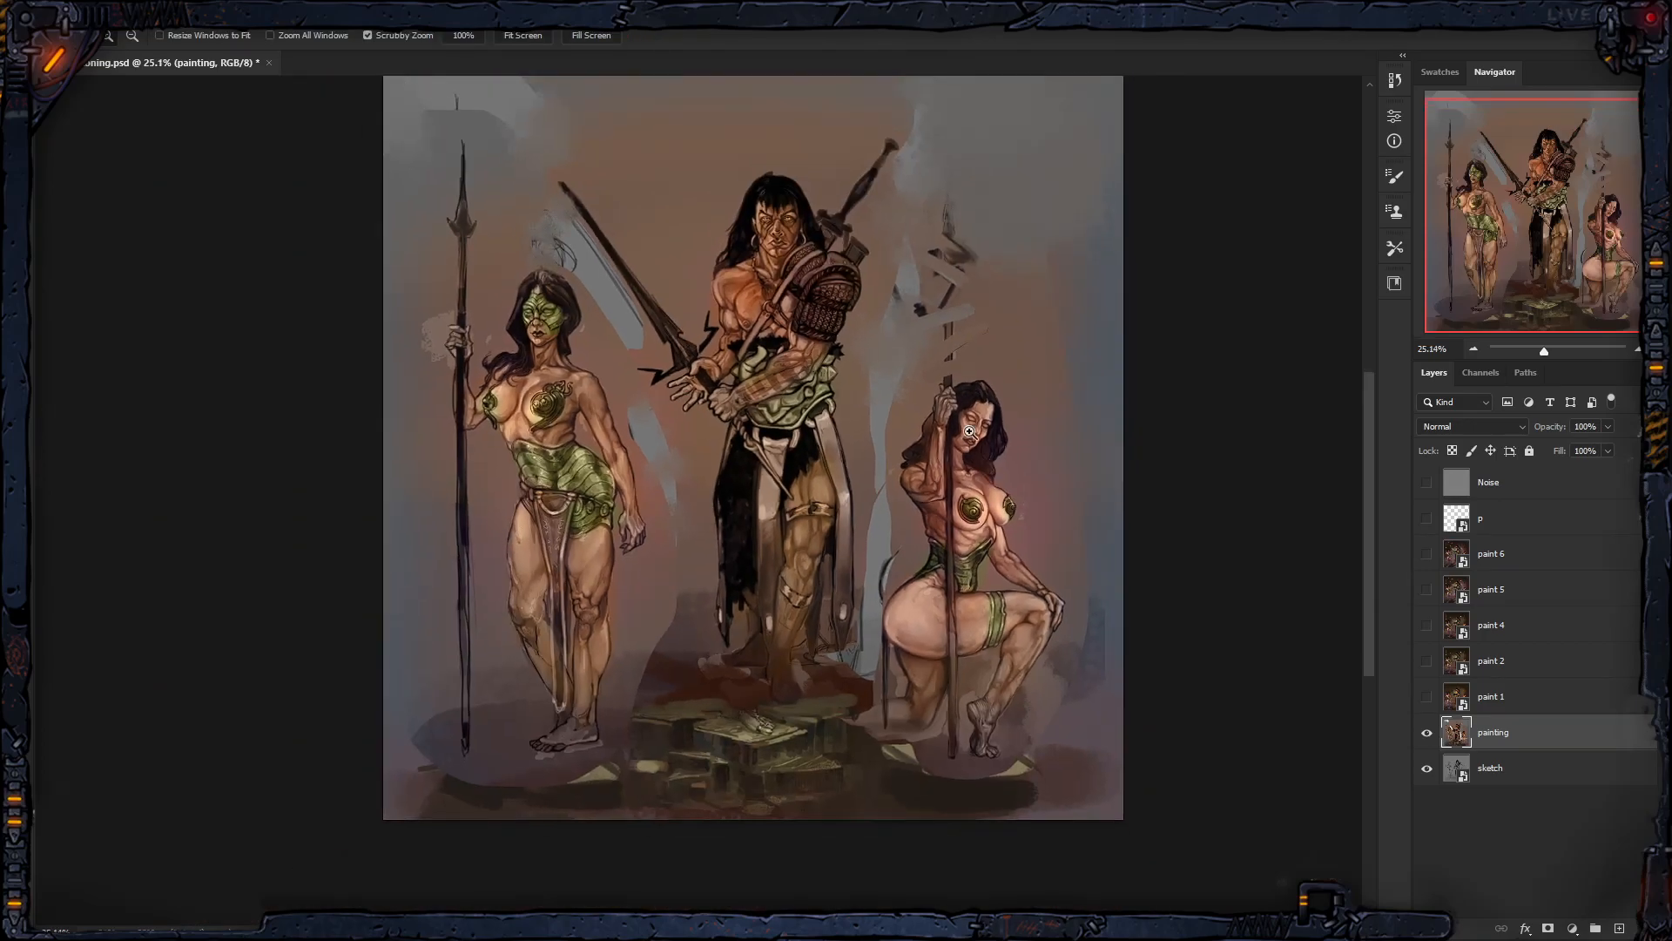
{"action": "mouse_move", "coordinate": [917, 293]}
{"action": "left_mouse_down"}
{"action": "mouse_move", "coordinate": [872, 355]}
{"action": "mouse_move", "coordinate": [890, 382]}
{"action": "mouse_move", "coordinate": [907, 317]}
{"action": "mouse_move", "coordinate": [873, 385]}
{"action": "mouse_move", "coordinate": [889, 345]}
{"action": "mouse_move", "coordinate": [920, 356]}
{"action": "mouse_move", "coordinate": [888, 378]}
{"action": "mouse_move", "coordinate": [869, 369]}
{"action": "mouse_move", "coordinate": [877, 423]}
{"action": "mouse_move", "coordinate": [895, 380]}
{"action": "mouse_move", "coordinate": [874, 500]}
{"action": "mouse_move", "coordinate": [918, 548]}
{"action": "mouse_move", "coordinate": [882, 470]}
{"action": "left_mouse_up"}
{"action": "key", "text": "bracketright"}
{"action": "key", "text": "bracketright"}
{"action": "key", "text": "bracketright"}
{"action": "mouse_move", "coordinate": [890, 551]}
{"action": "left_mouse_down"}
{"action": "mouse_move", "coordinate": [868, 599]}
{"action": "mouse_move", "coordinate": [897, 522]}
{"action": "mouse_move", "coordinate": [871, 592]}
{"action": "left_mouse_up"}
{"action": "mouse_move", "coordinate": [906, 497]}
{"action": "left_mouse_down"}
{"action": "mouse_move", "coordinate": [885, 557]}
{"action": "mouse_move", "coordinate": [872, 542]}
{"action": "mouse_move", "coordinate": [915, 551]}
{"action": "mouse_move", "coordinate": [908, 520]}
{"action": "mouse_move", "coordinate": [875, 505]}
{"action": "mouse_move", "coordinate": [893, 570]}
{"action": "left_mouse_up"}
Step: Enlarge the brush and smudge the pale gap between the standing woman and the swordsman's cloak
{"action": "key", "text": "bracketright"}
{"action": "key", "text": "bracketright"}
{"action": "key", "text": "bracketright"}
{"action": "key", "text": "bracketright"}
{"action": "mouse_move", "coordinate": [661, 568]}
{"action": "left_mouse_down"}
{"action": "mouse_move", "coordinate": [687, 687]}
{"action": "mouse_move", "coordinate": [713, 614]}
{"action": "mouse_move", "coordinate": [694, 616]}
{"action": "mouse_move", "coordinate": [629, 408]}
{"action": "mouse_move", "coordinate": [665, 456]}
{"action": "left_mouse_up"}
Step: Adjust the brush size and smudge away the blue strip and sketch lines between the standing woman's head and the sword
{"action": "key", "text": "bracketleft"}
{"action": "key", "text": "bracketleft"}
{"action": "key", "text": "bracketleft"}
{"action": "key", "text": "bracketleft"}
{"action": "key", "text": "bracketleft"}
{"action": "key", "text": "bracketright"}
{"action": "key", "text": "bracketright"}
{"action": "key", "text": "bracketright"}
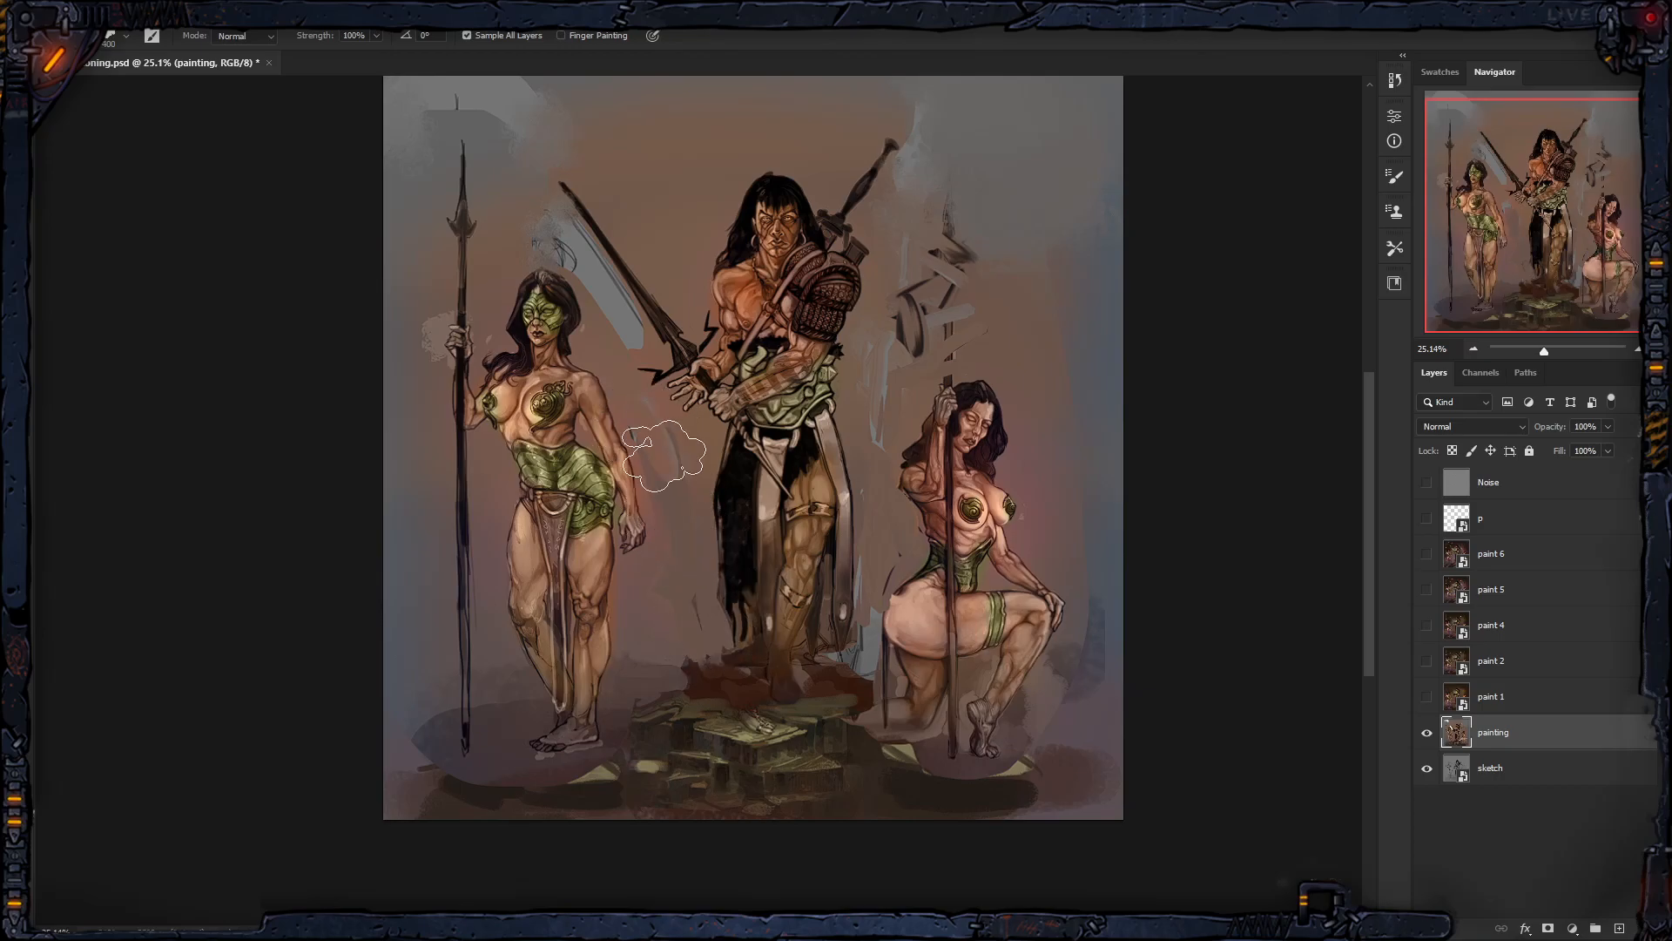
{"action": "key", "text": "bracketleft"}
{"action": "key", "text": "bracketleft"}
{"action": "key", "text": "bracketleft"}
{"action": "key", "text": "bracketleft"}
{"action": "key", "text": "bracketleft"}
{"action": "key", "text": "bracketleft"}
{"action": "key", "text": "bracketleft"}
{"action": "key", "text": "bracketleft"}
{"action": "key", "text": "bracketleft"}
{"action": "key", "text": "bracketleft"}
{"action": "key", "text": "bracketleft"}
{"action": "key", "text": "bracketleft"}
{"action": "key", "text": "bracketleft"}
{"action": "key", "text": "bracketleft"}
{"action": "key", "text": "bracketleft"}
{"action": "key", "text": "bracketright"}
{"action": "key", "text": "bracketright"}
{"action": "key", "text": "bracketright"}
{"action": "key", "text": "bracketright"}
{"action": "key", "text": "bracketright"}
{"action": "key", "text": "bracketright"}
{"action": "key", "text": "bracketright"}
{"action": "key", "text": "bracketright"}
{"action": "left_click_drag", "start_coordinate": [638, 342], "coordinate": [609, 305]}
{"action": "mouse_move", "coordinate": [527, 207]}
{"action": "left_mouse_down"}
{"action": "mouse_move", "coordinate": [598, 276]}
{"action": "mouse_move", "coordinate": [611, 296]}
{"action": "mouse_move", "coordinate": [537, 253]}
{"action": "mouse_move", "coordinate": [596, 291]}
{"action": "mouse_move", "coordinate": [574, 258]}
{"action": "mouse_move", "coordinate": [589, 311]}
{"action": "left_mouse_up"}
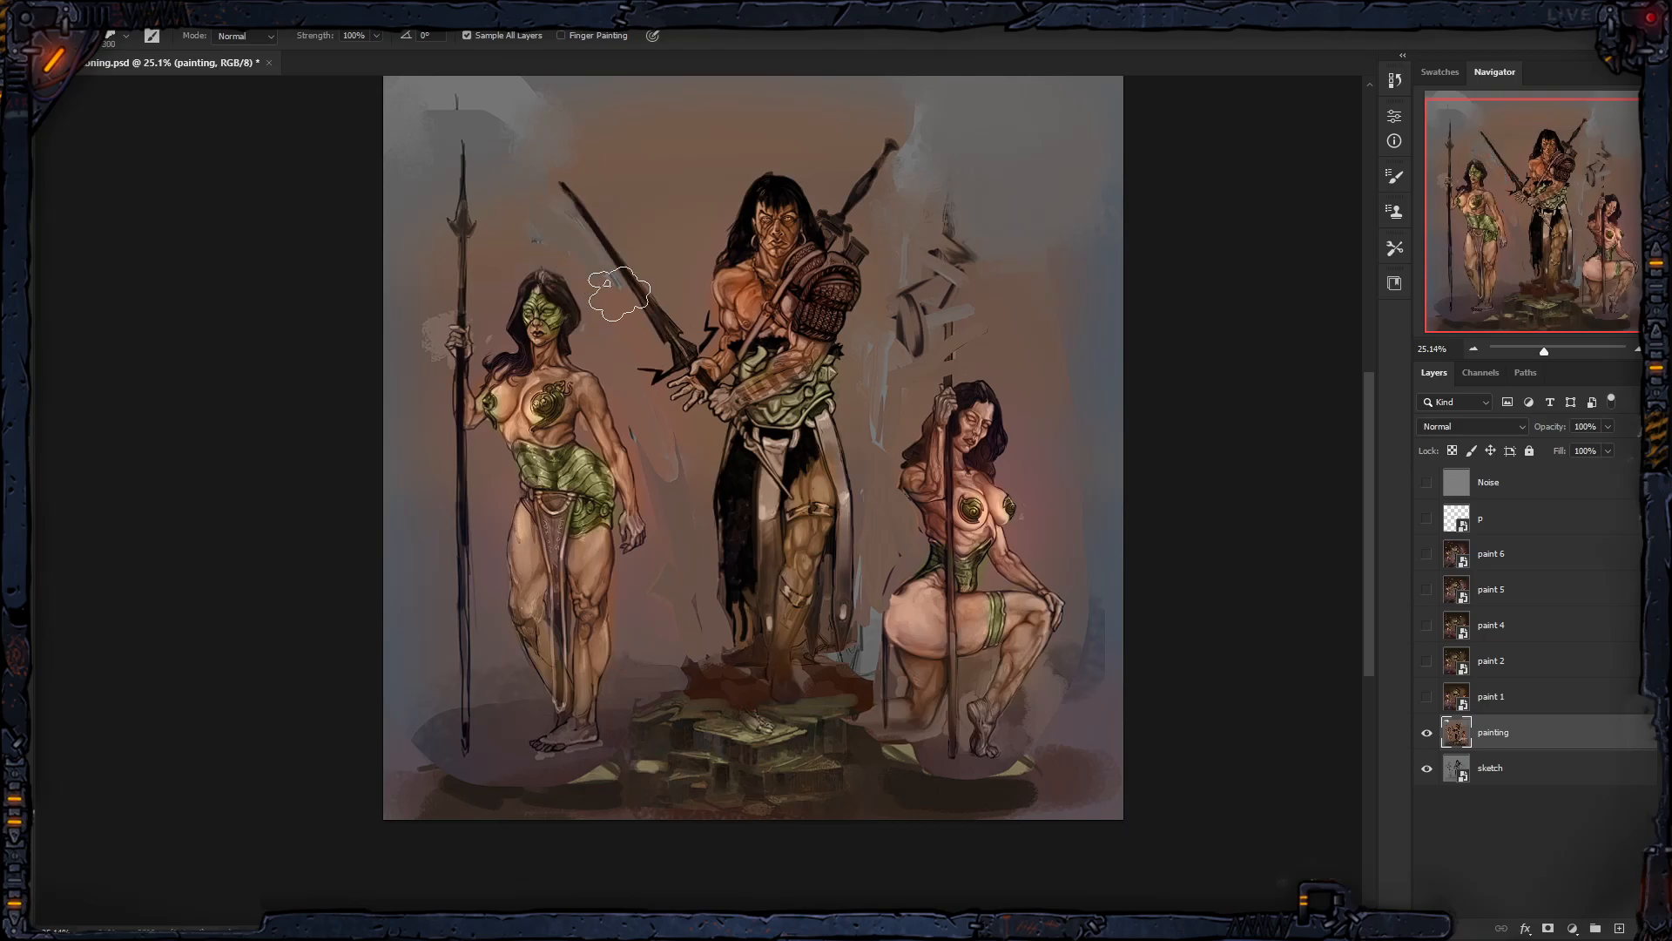
Step: Enlarge the brush and blend the pale patch and stray line above the standing woman's spear into the background
{"action": "key", "text": "bracketright"}
{"action": "key", "text": "bracketright"}
{"action": "key", "text": "bracketright"}
{"action": "key", "text": "bracketright"}
{"action": "key", "text": "bracketright"}
{"action": "left_click_drag", "start_coordinate": [497, 103], "coordinate": [462, 109]}
Step: Smudge the grey background above the kneeling woman with a large brush, blending it with the surrounding brown
{"action": "key", "text": "bracketleft"}
{"action": "key", "text": "bracketleft"}
{"action": "key", "text": "bracketleft"}
{"action": "key", "text": "bracketleft"}
{"action": "key", "text": "bracketleft"}
{"action": "key", "text": "bracketleft"}
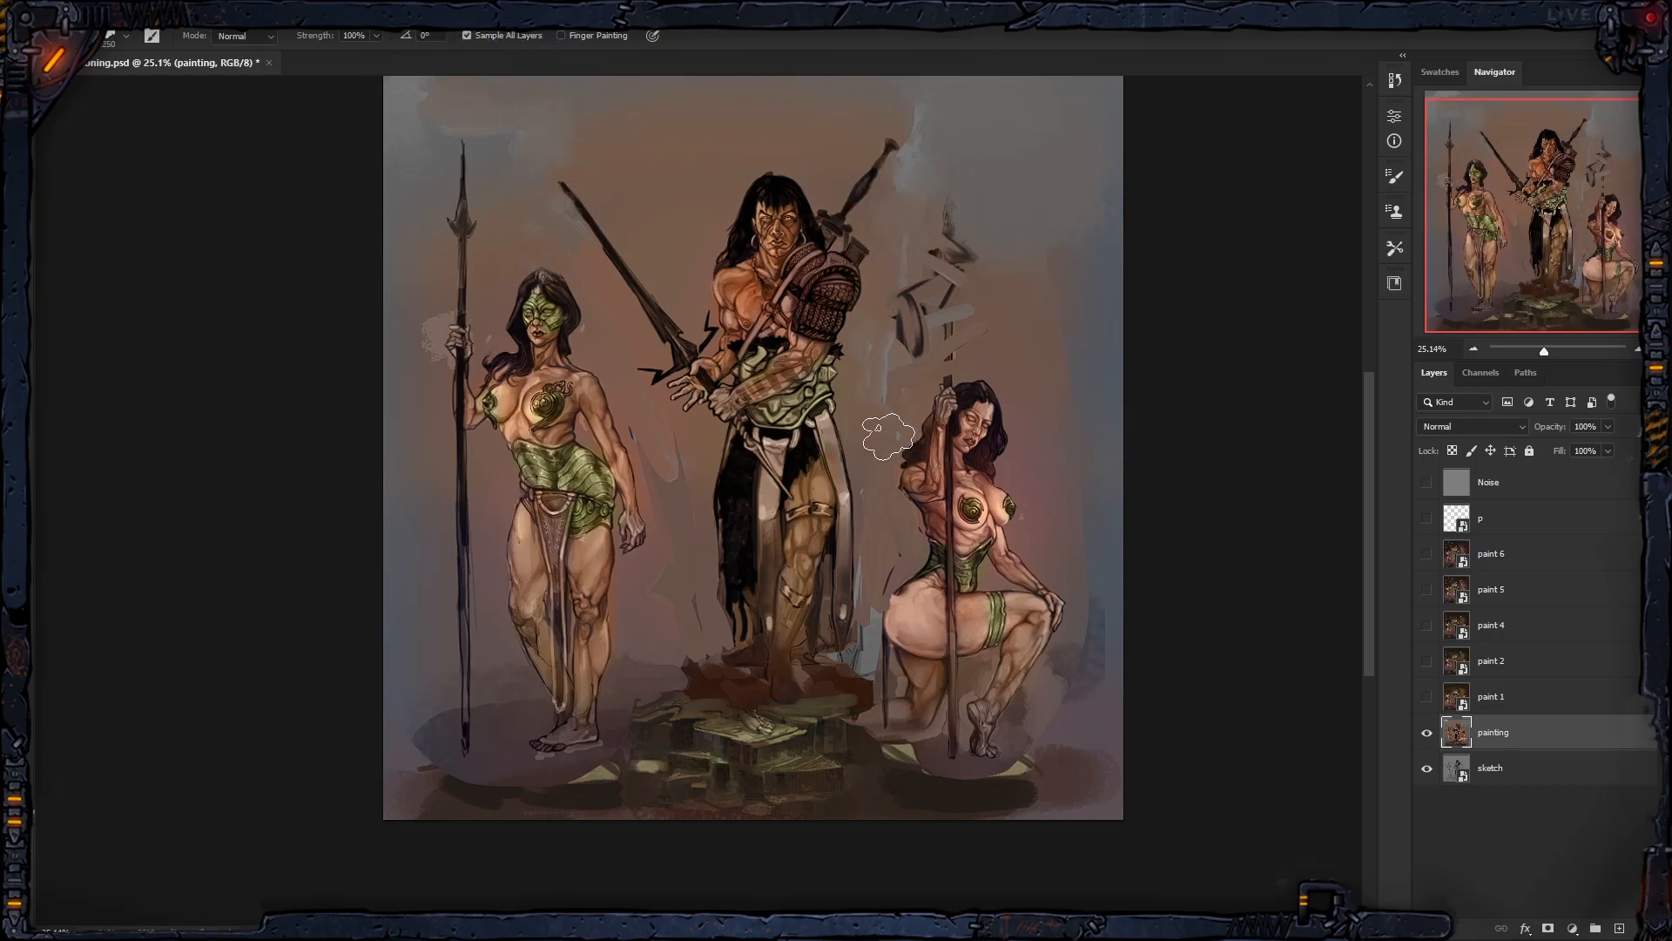
{"action": "key", "text": "bracketright"}
{"action": "key", "text": "bracketright"}
{"action": "key", "text": "bracketright"}
{"action": "key", "text": "bracketright"}
{"action": "key", "text": "bracketright"}
{"action": "key", "text": "bracketright"}
{"action": "mouse_move", "coordinate": [1058, 246]}
{"action": "left_mouse_down"}
{"action": "mouse_move", "coordinate": [1018, 207]}
{"action": "mouse_move", "coordinate": [998, 223]}
{"action": "mouse_move", "coordinate": [956, 228]}
{"action": "left_mouse_up"}
Step: Reduce the brush and smudge the pale patch beside the standing woman's spear hand
{"action": "key", "text": "bracketleft"}
{"action": "key", "text": "bracketleft"}
{"action": "key", "text": "bracketleft"}
{"action": "key", "text": "bracketleft"}
{"action": "key", "text": "bracketleft"}
{"action": "key", "text": "bracketleft"}
{"action": "key", "text": "bracketleft"}
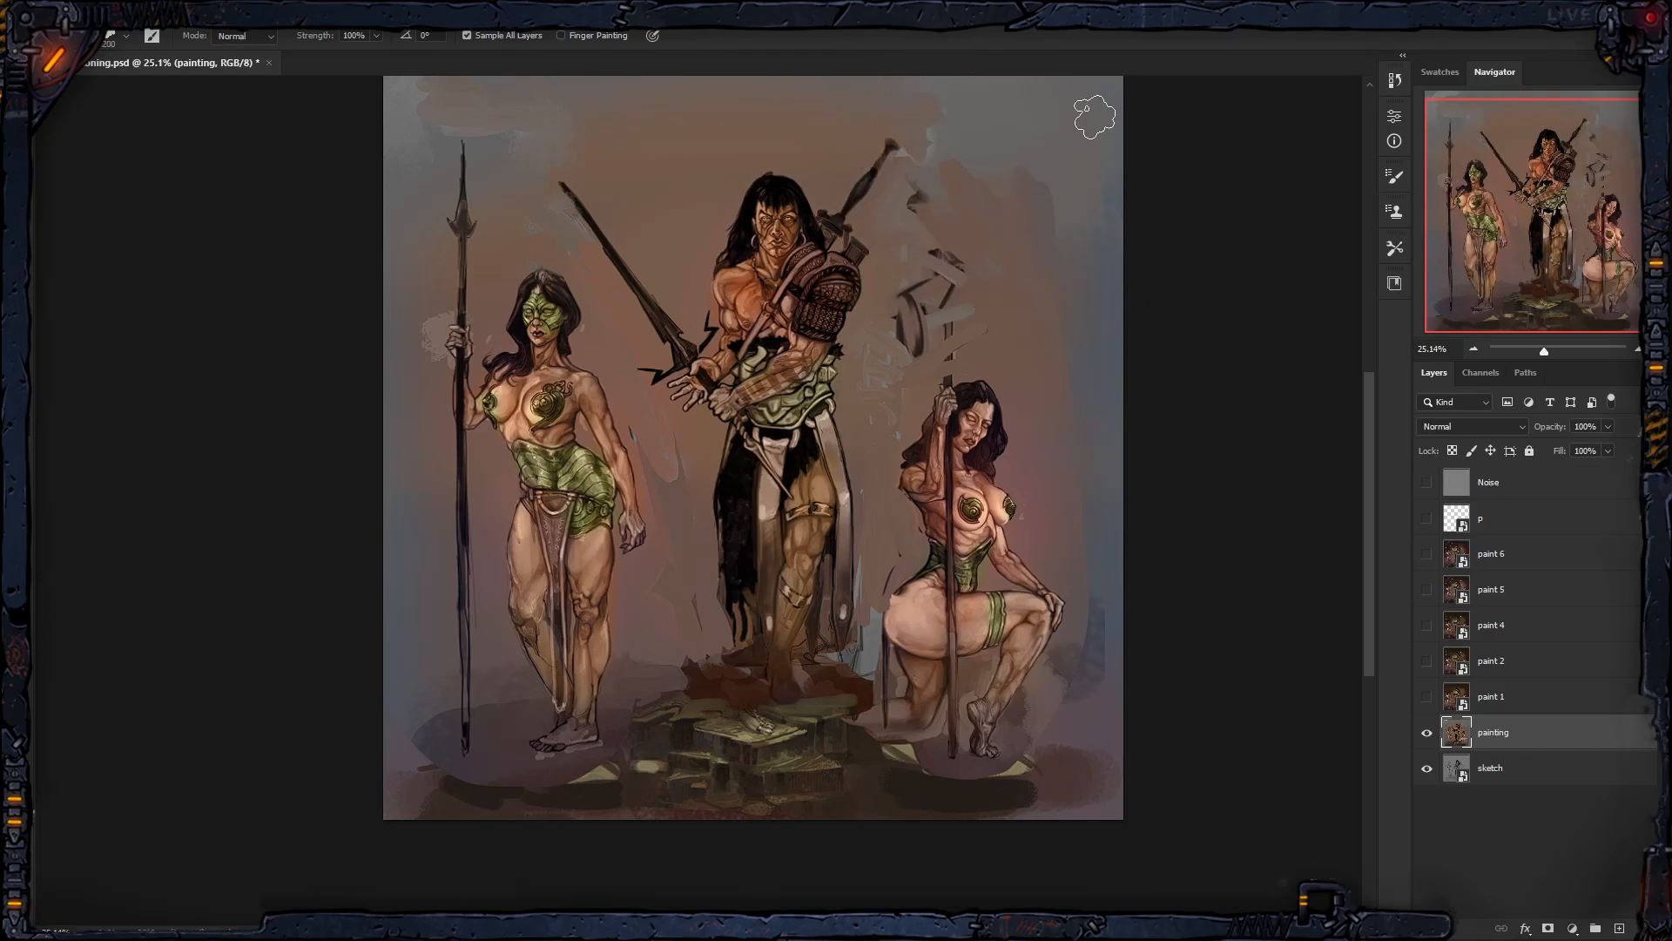
{"action": "key", "text": "bracketright"}
{"action": "key", "text": "bracketright"}
{"action": "mouse_move", "coordinate": [434, 348]}
{"action": "left_mouse_down"}
{"action": "mouse_move", "coordinate": [402, 378]}
{"action": "mouse_move", "coordinate": [402, 311]}
{"action": "left_mouse_up"}
Step: Smudge the dark ground outward beneath both women so it extends to the canvas edges
{"action": "key", "text": "bracketright"}
{"action": "key", "text": "bracketright"}
{"action": "key", "text": "bracketright"}
{"action": "key", "text": "bracketright"}
{"action": "mouse_move", "coordinate": [463, 768]}
{"action": "left_mouse_down"}
{"action": "mouse_move", "coordinate": [393, 773]}
{"action": "mouse_move", "coordinate": [418, 750]}
{"action": "mouse_move", "coordinate": [378, 750]}
{"action": "left_mouse_up"}
{"action": "key", "text": "bracketleft"}
{"action": "key", "text": "bracketleft"}
{"action": "key", "text": "bracketleft"}
{"action": "mouse_move", "coordinate": [1037, 767]}
{"action": "left_mouse_down"}
{"action": "mouse_move", "coordinate": [1075, 765]}
{"action": "mouse_move", "coordinate": [1045, 784]}
{"action": "mouse_move", "coordinate": [1094, 691]}
{"action": "left_mouse_up"}
Step: Smudge the pale blue patch between the swordsman's cloak and the kneeling woman with a smaller brush, and activate the Brush tool
{"action": "key", "text": "bracketleft"}
{"action": "key", "text": "bracketleft"}
{"action": "key", "text": "bracketleft"}
{"action": "key", "text": "bracketleft"}
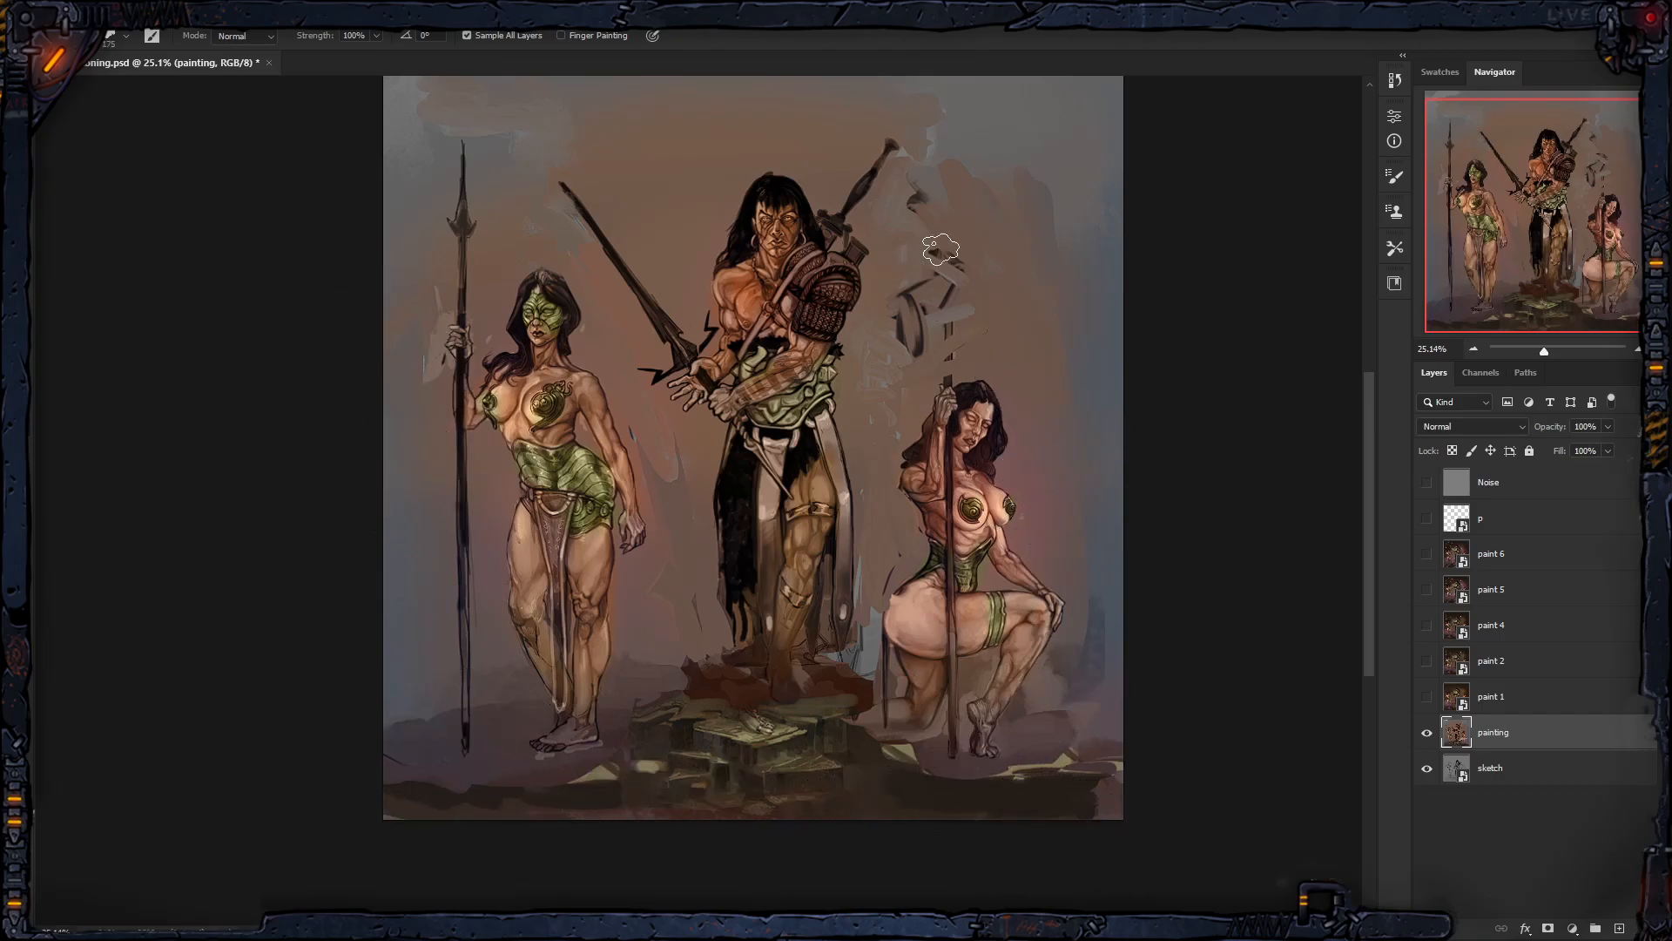
{"action": "mouse_move", "coordinate": [870, 615]}
{"action": "left_mouse_down"}
{"action": "mouse_move", "coordinate": [858, 656]}
{"action": "mouse_move", "coordinate": [874, 653]}
{"action": "left_mouse_up"}
{"action": "mouse_move", "coordinate": [881, 602]}
{"action": "left_mouse_down"}
{"action": "mouse_move", "coordinate": [892, 676]}
{"action": "mouse_move", "coordinate": [874, 675]}
{"action": "mouse_move", "coordinate": [880, 626]}
{"action": "mouse_move", "coordinate": [860, 613]}
{"action": "mouse_move", "coordinate": [901, 549]}
{"action": "mouse_move", "coordinate": [877, 590]}
{"action": "left_mouse_up"}
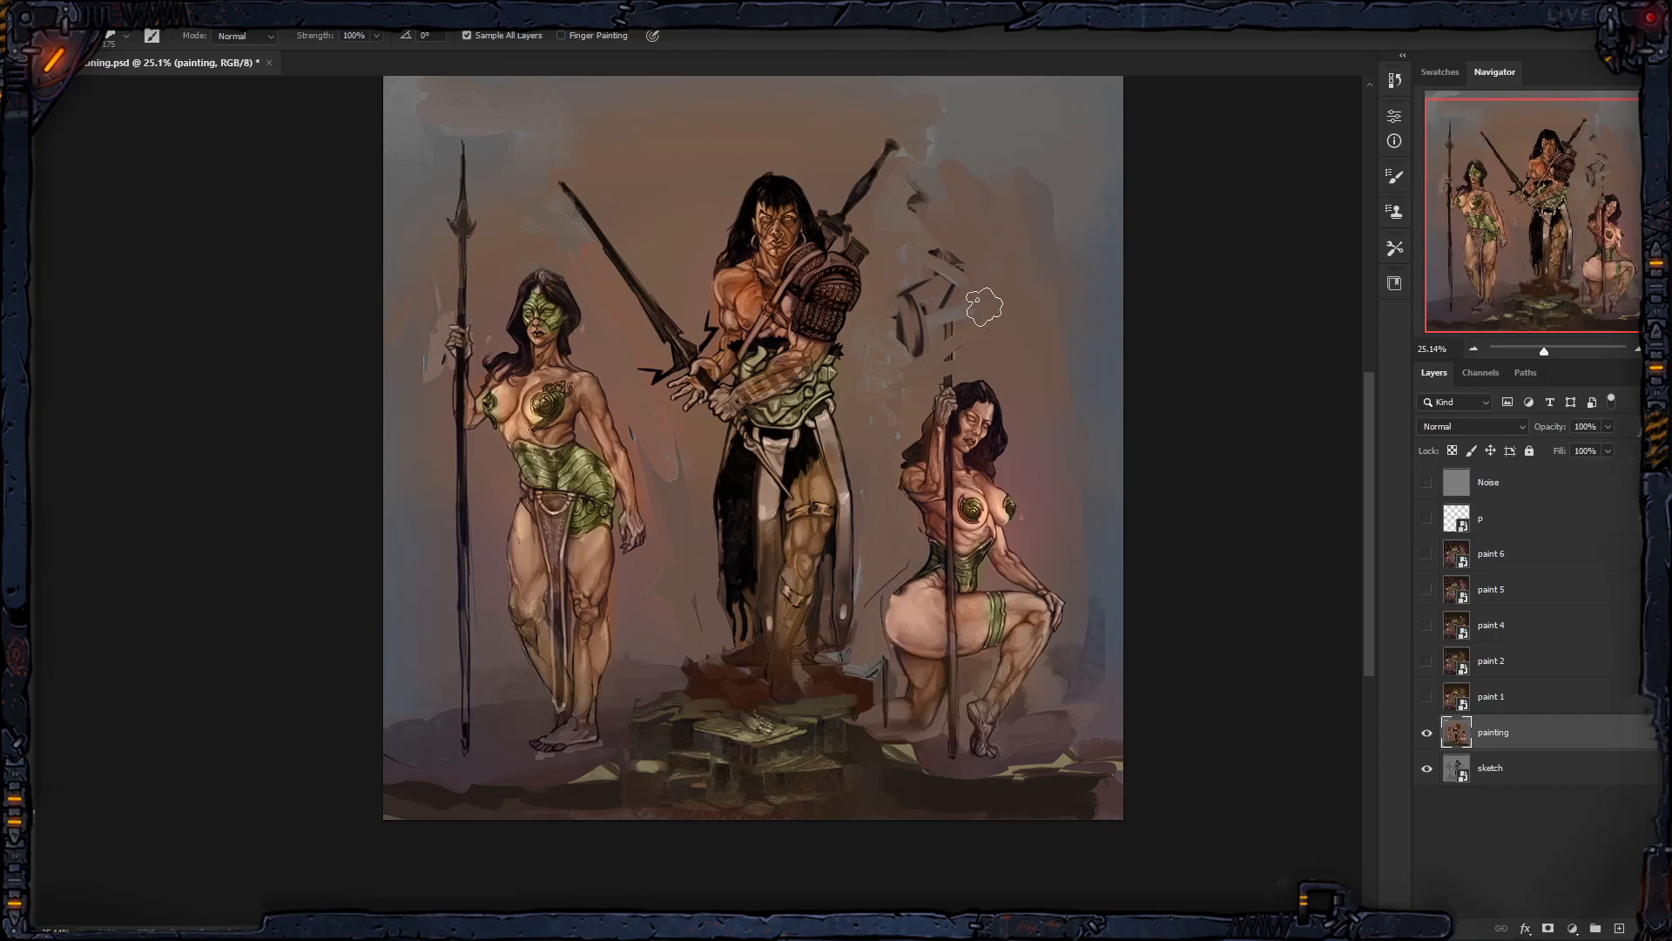
{"action": "key", "text": "b"}
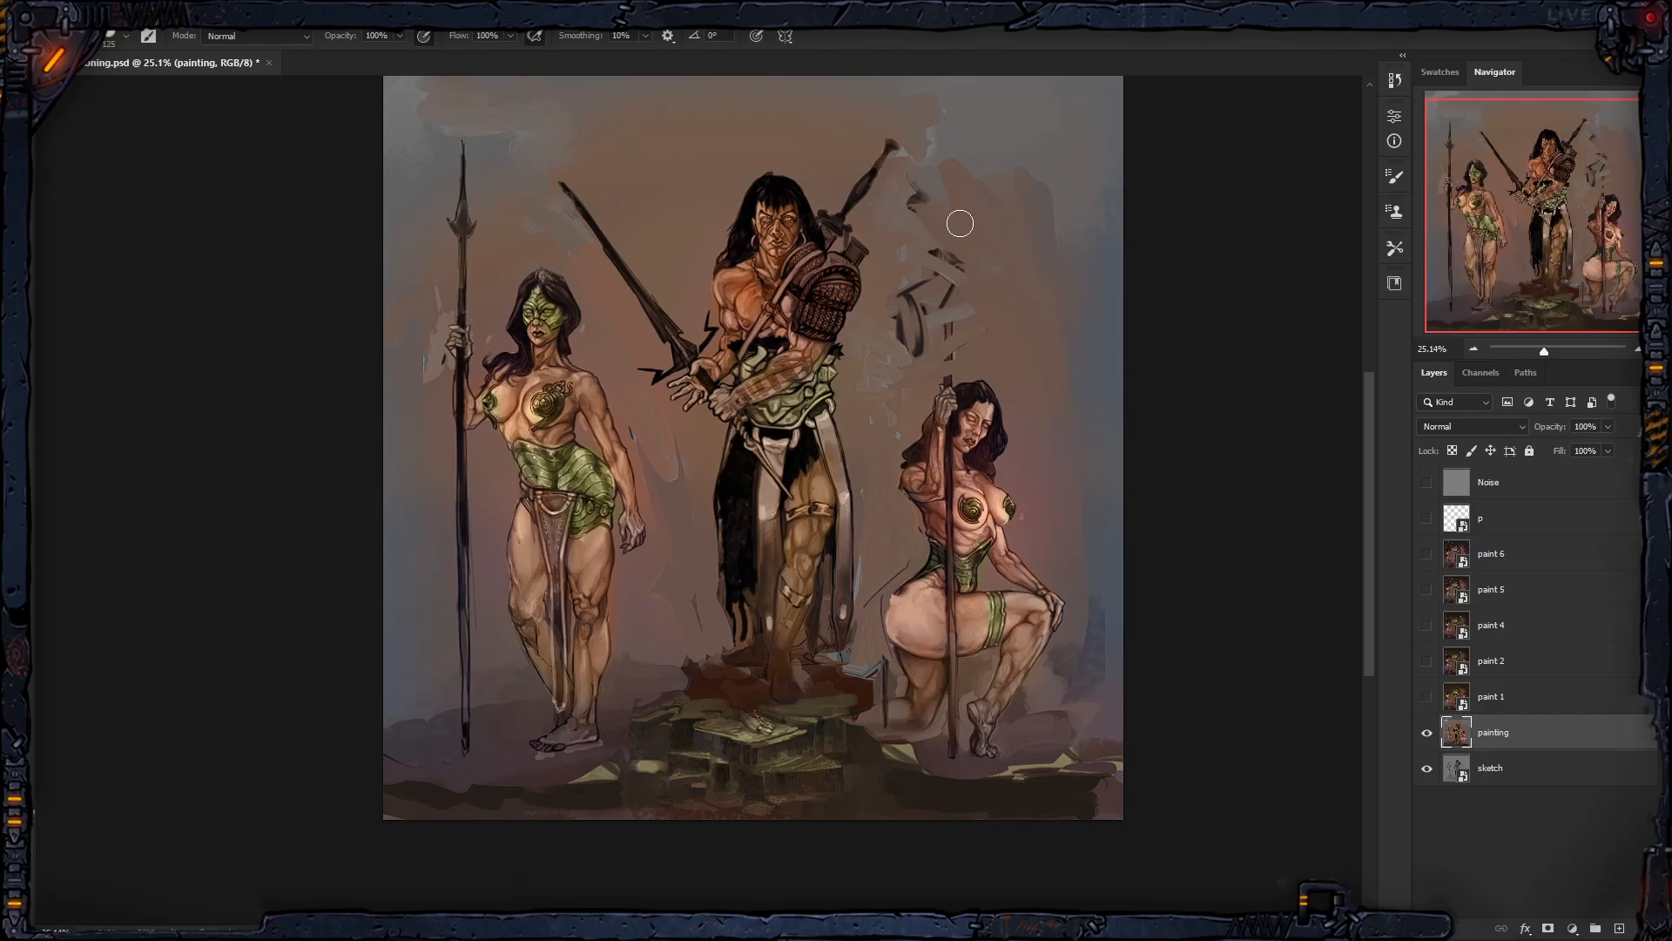
Step: Try preset brush 2 with dark test strokes on the background above the kneeling woman, enlarging it up to 90 px, and undo them
{"action": "right_click", "coordinate": [958, 266]}
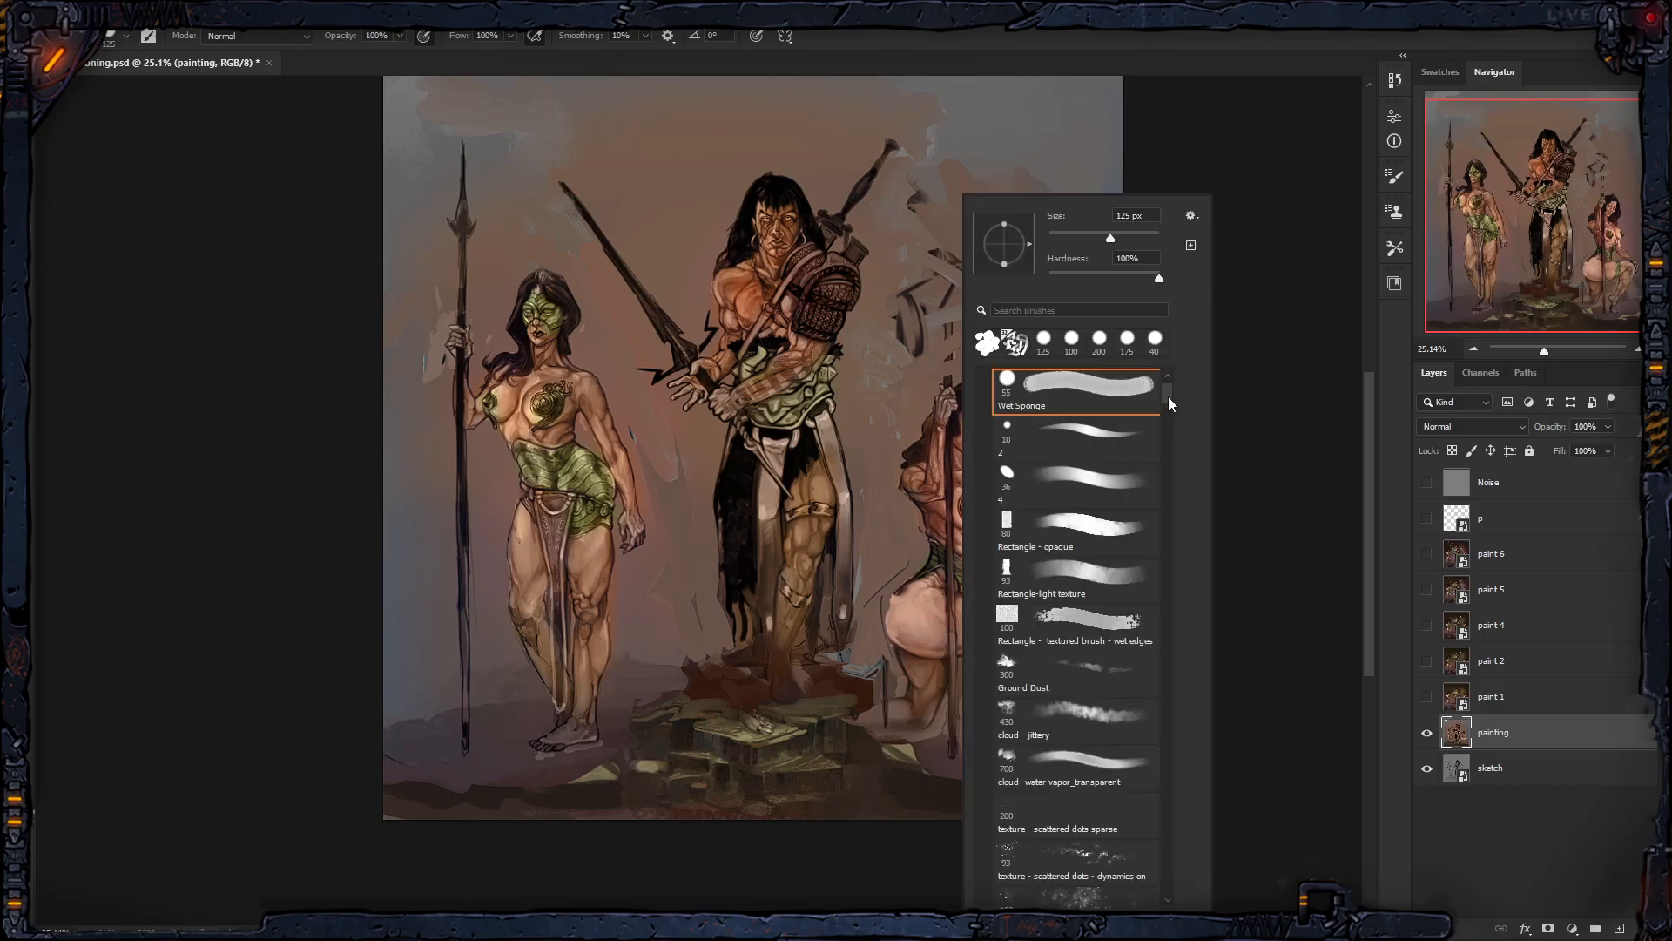
{"action": "scroll", "coordinate": [1169, 398], "scroll_direction": "up", "scroll_amount": 1}
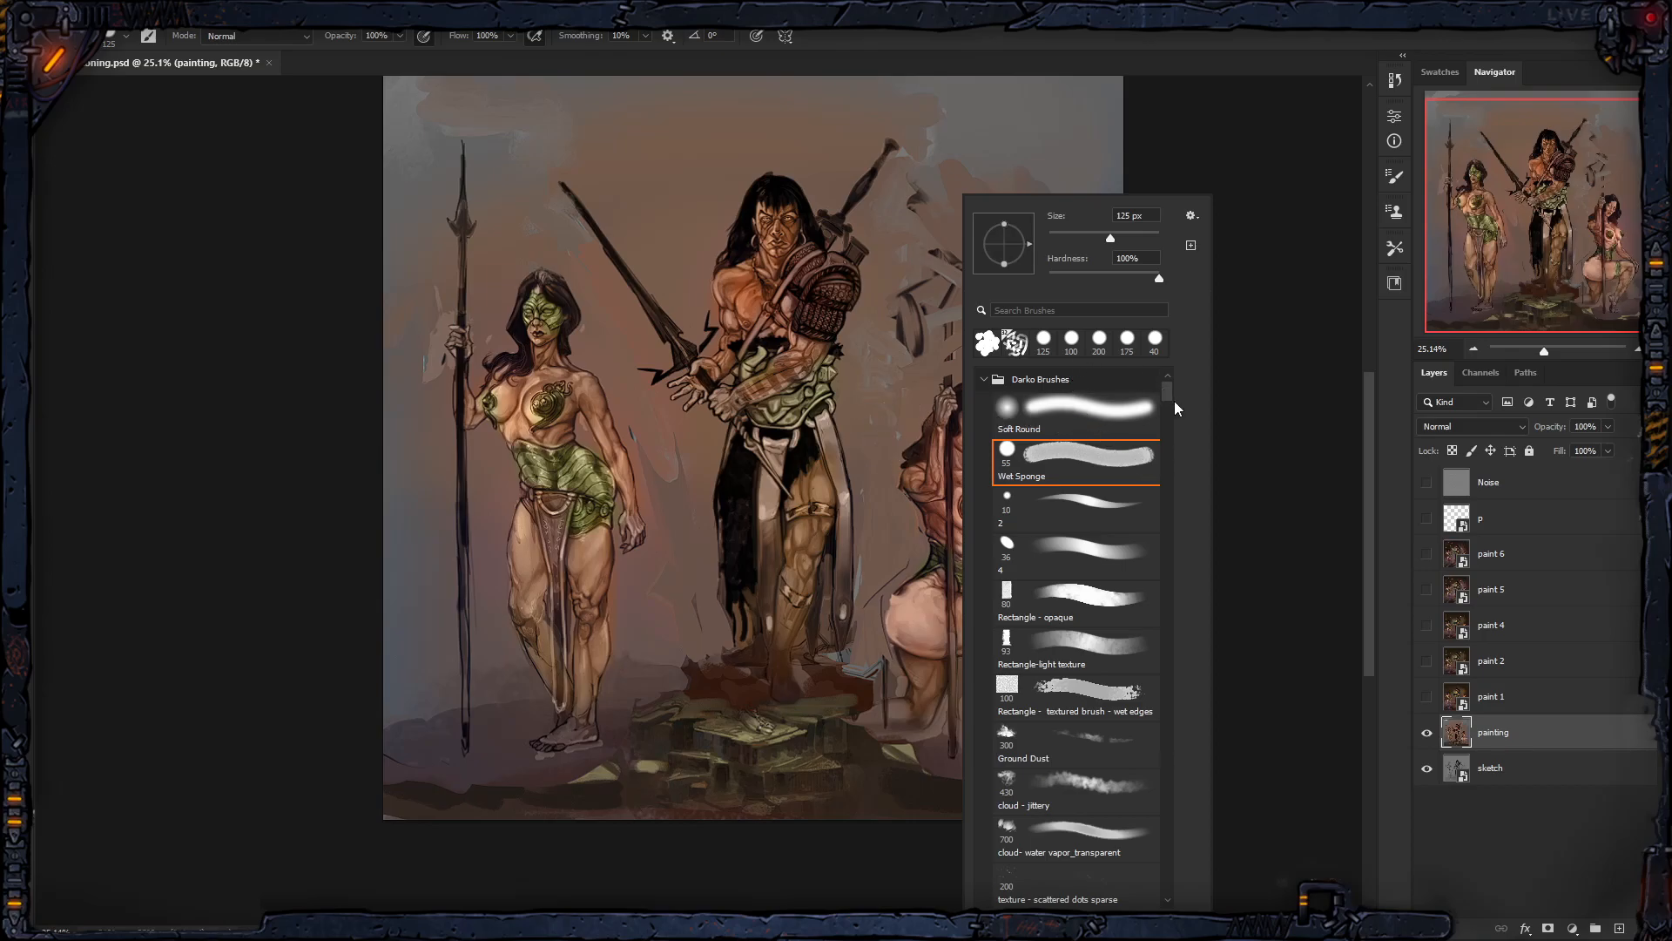
{"action": "left_click", "coordinate": [1094, 515]}
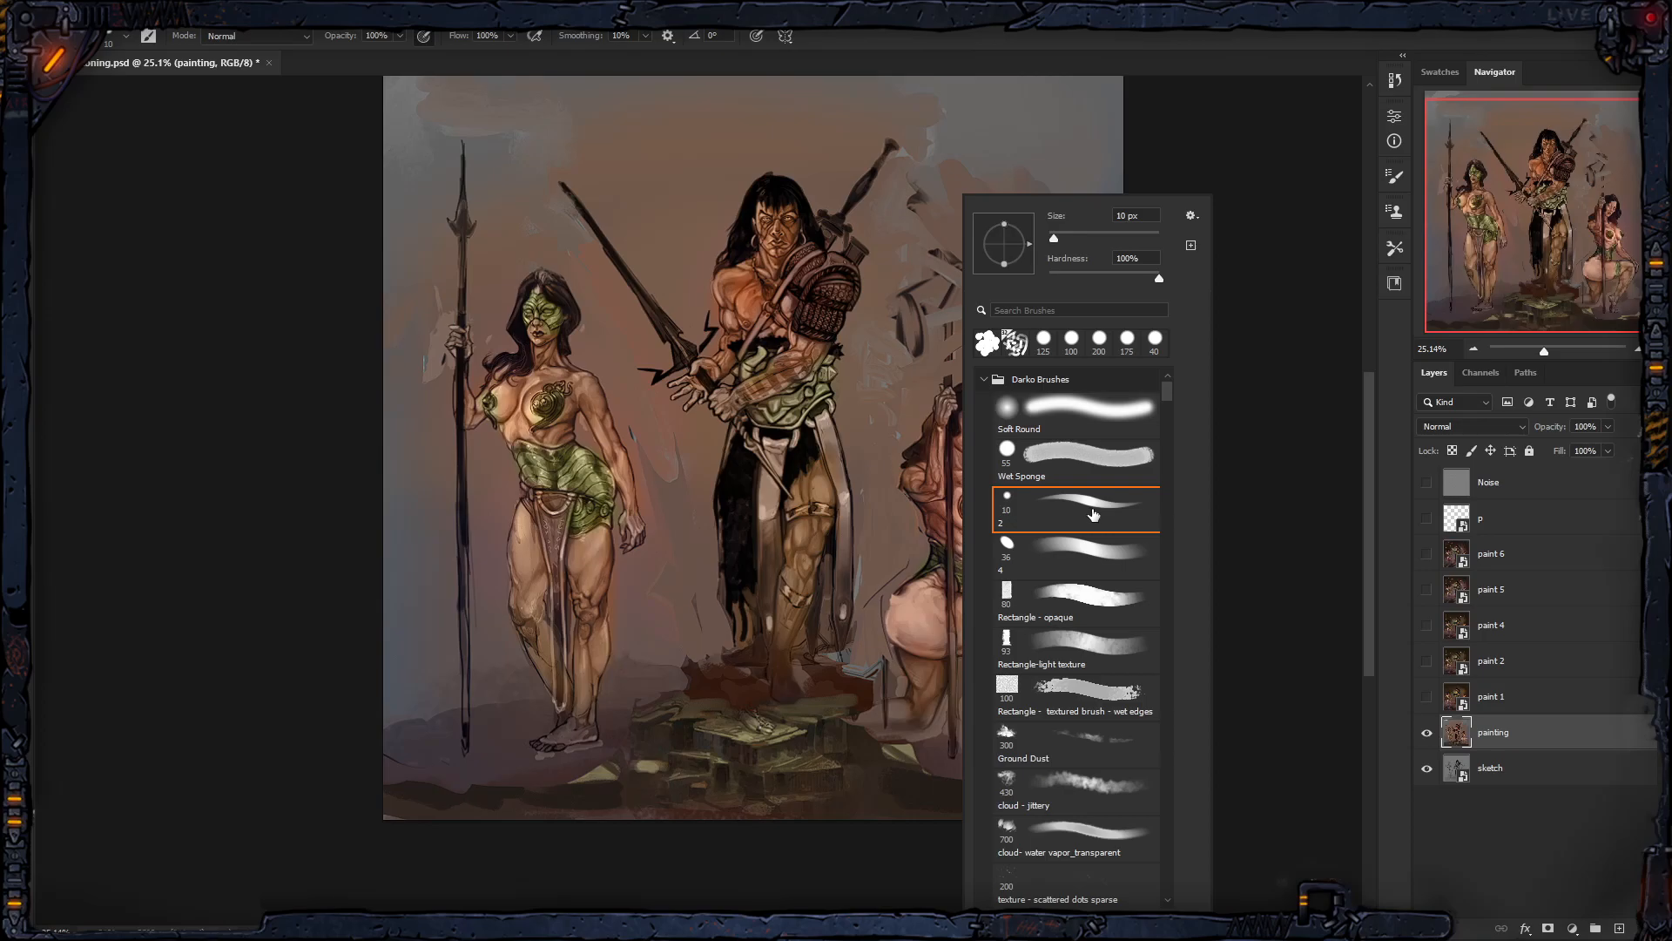
{"action": "mouse_move", "coordinate": [998, 126]}
{"action": "left_mouse_down"}
{"action": "mouse_move", "coordinate": [1036, 181]}
{"action": "mouse_move", "coordinate": [1015, 272]}
{"action": "left_mouse_up"}
{"action": "key", "text": "ctrl+z"}
{"action": "key", "text": "bracketright"}
{"action": "key", "text": "bracketright"}
{"action": "key", "text": "bracketright"}
{"action": "key", "text": "bracketright"}
{"action": "key", "text": "bracketright"}
{"action": "key", "text": "bracketright"}
{"action": "key", "text": "ctrl+z"}
{"action": "mouse_move", "coordinate": [1033, 185]}
{"action": "left_mouse_down"}
{"action": "mouse_move", "coordinate": [985, 244]}
{"action": "mouse_move", "coordinate": [1036, 228]}
{"action": "mouse_move", "coordinate": [1029, 289]}
{"action": "mouse_move", "coordinate": [991, 258]}
{"action": "mouse_move", "coordinate": [1047, 291]}
{"action": "left_mouse_up"}
{"action": "key", "text": "ctrl+z"}
{"action": "key", "text": "bracketright"}
{"action": "key", "text": "bracketright"}
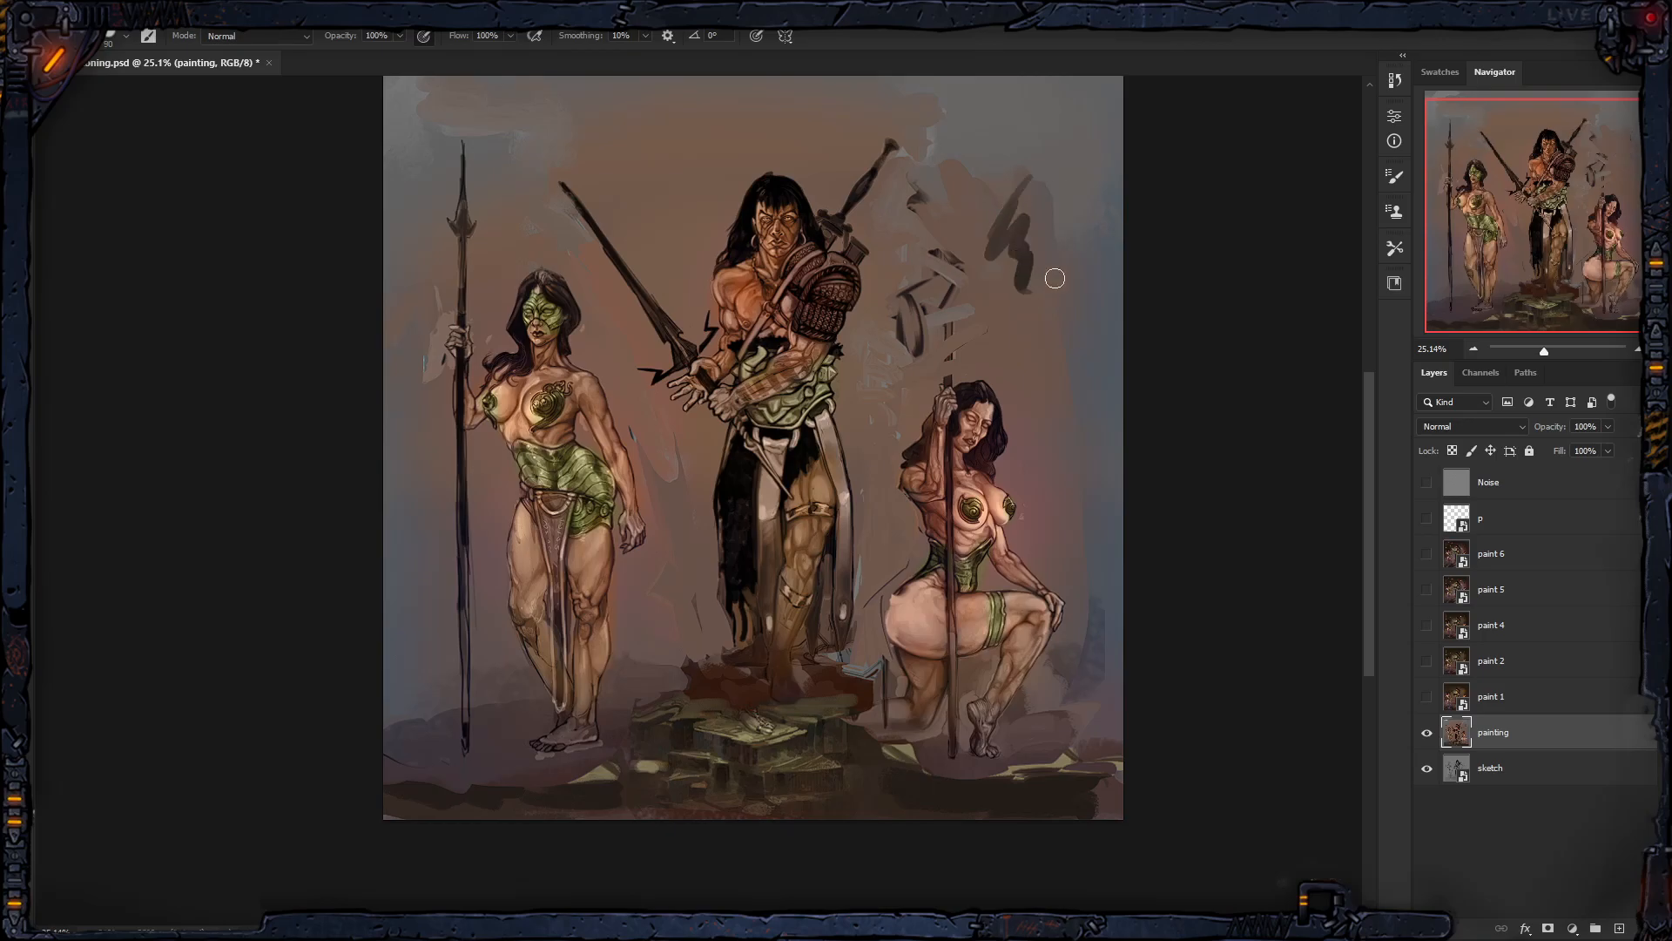
{"action": "key", "text": "ctrl+z"}
Step: Try the Rectangle - opaque brush with broad dark strokes above the kneeling woman, enlarging it to 200 px
{"action": "right_click", "coordinate": [1015, 174]}
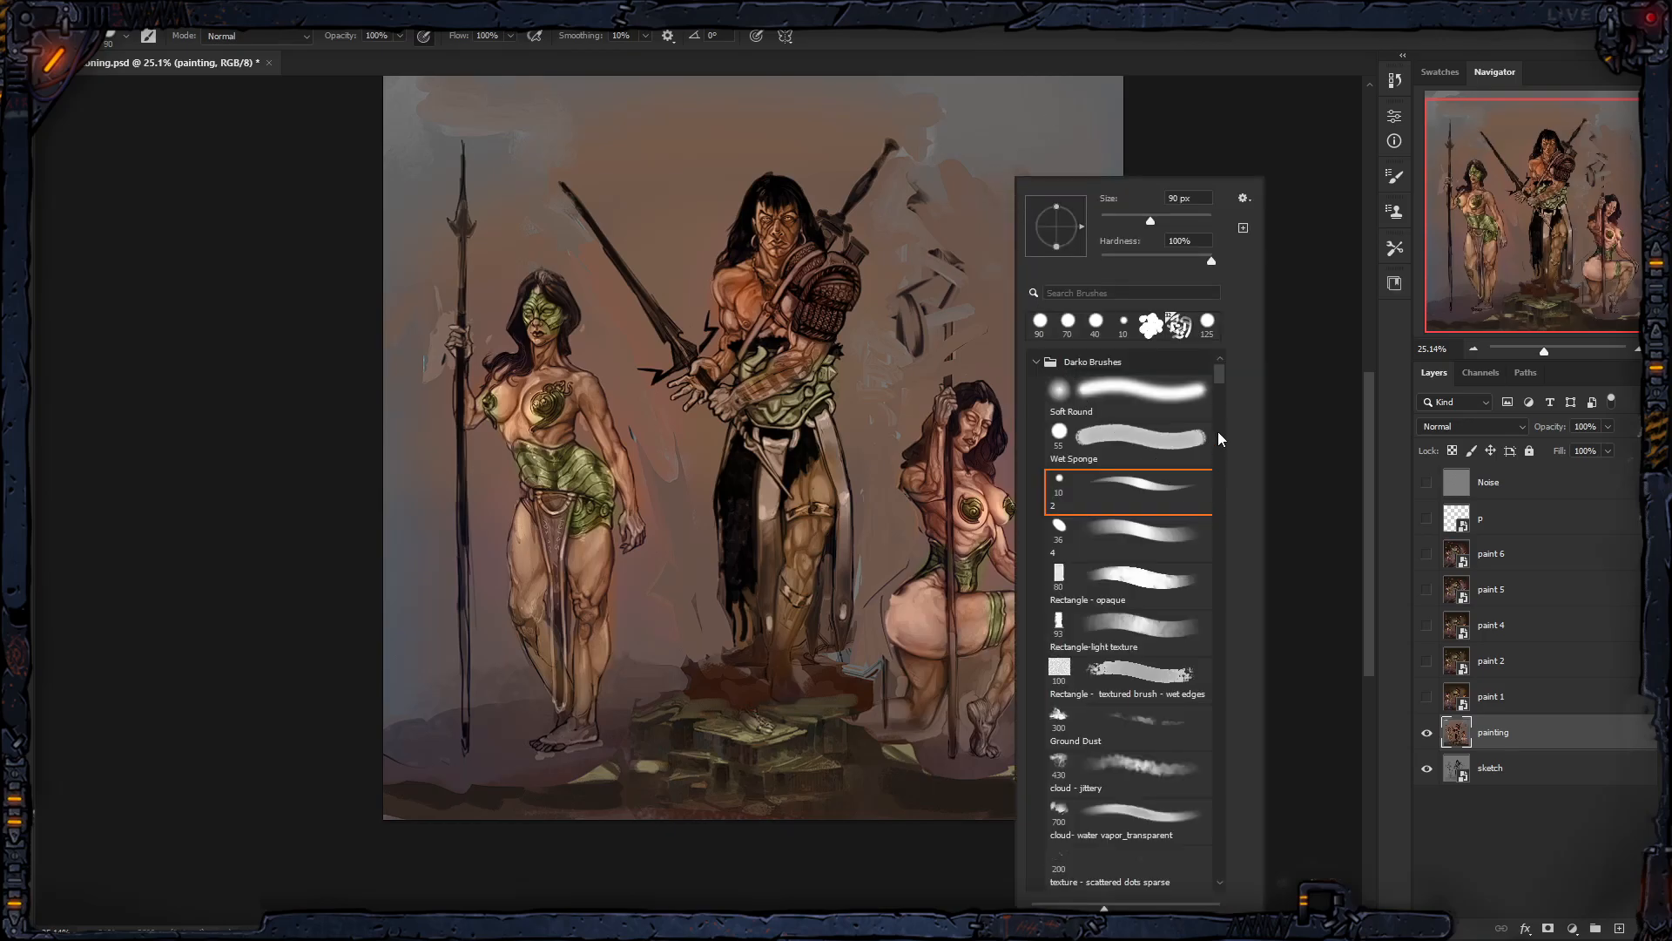
{"action": "left_click", "coordinate": [1151, 584]}
{"action": "mouse_move", "coordinate": [977, 101]}
{"action": "left_mouse_down"}
{"action": "mouse_move", "coordinate": [1034, 130]}
{"action": "mouse_move", "coordinate": [1008, 228]}
{"action": "left_mouse_up"}
{"action": "key", "text": "ctrl+z"}
{"action": "key", "text": "bracketright"}
{"action": "key", "text": "bracketright"}
{"action": "key", "text": "bracketright"}
{"action": "key", "text": "bracketright"}
{"action": "key", "text": "bracketright"}
{"action": "key", "text": "bracketright"}
{"action": "left_click_drag", "start_coordinate": [1016, 154], "coordinate": [967, 253]}
{"action": "left_click_drag", "start_coordinate": [1059, 181], "coordinate": [1013, 270]}
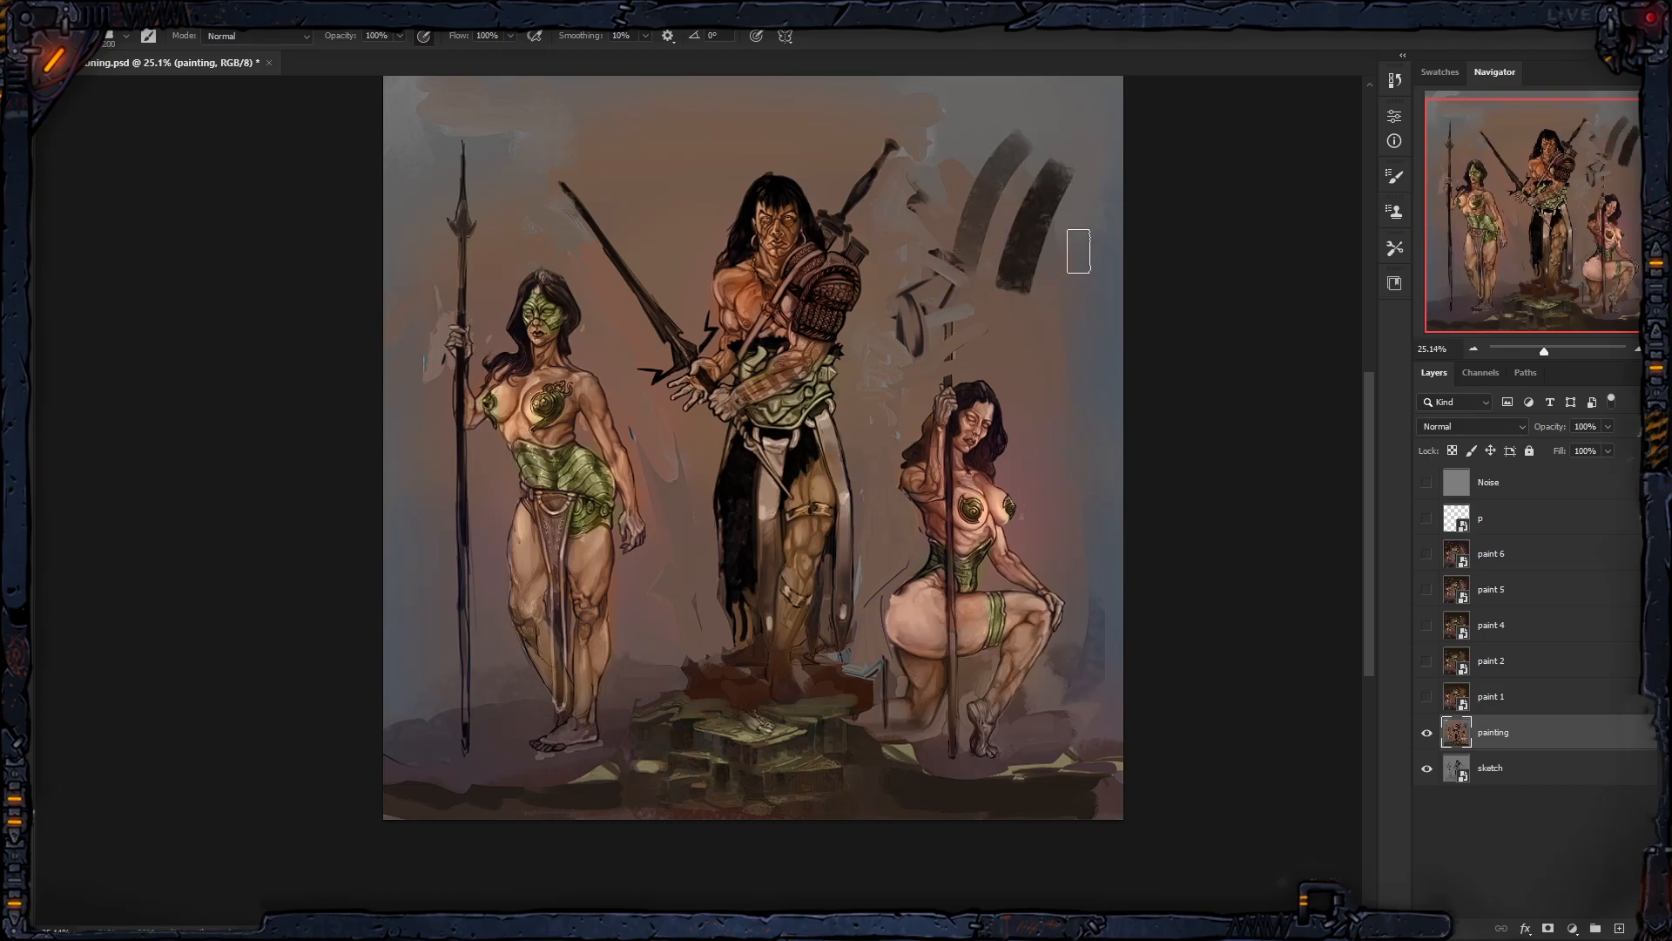
Step: Examine the dark rectangular test strokes up close and undo them
{"action": "key", "text": "z"}
{"action": "left_click", "coordinate": [1077, 190]}
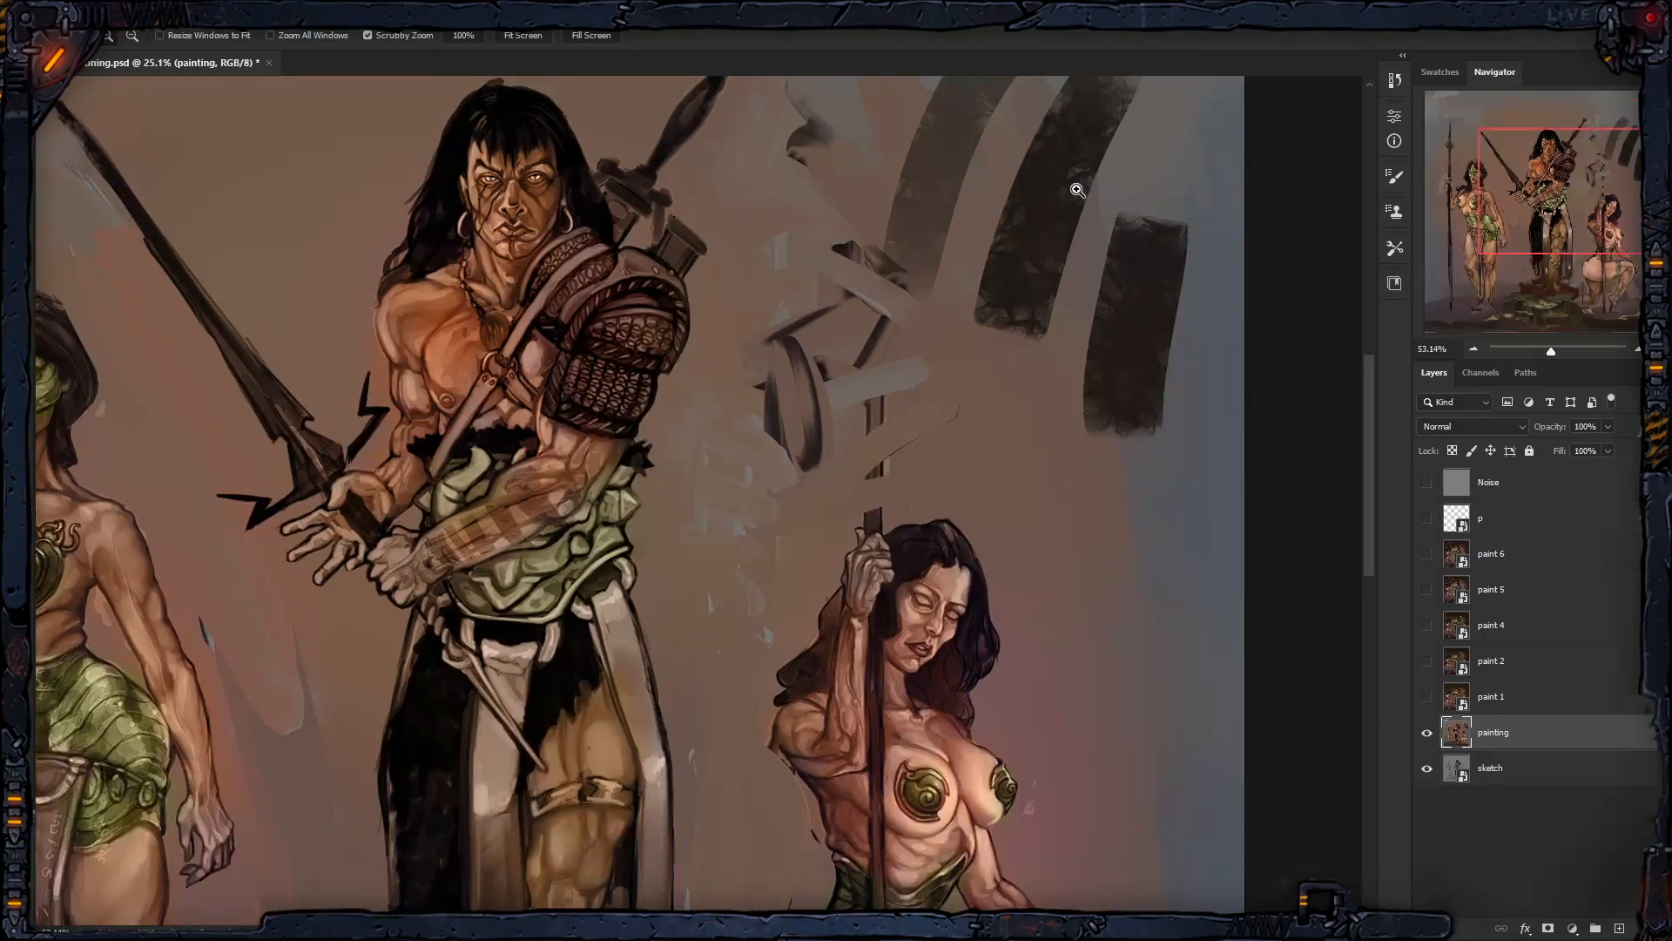
{"action": "left_click_drag", "start_coordinate": [1087, 159], "coordinate": [1034, 298]}
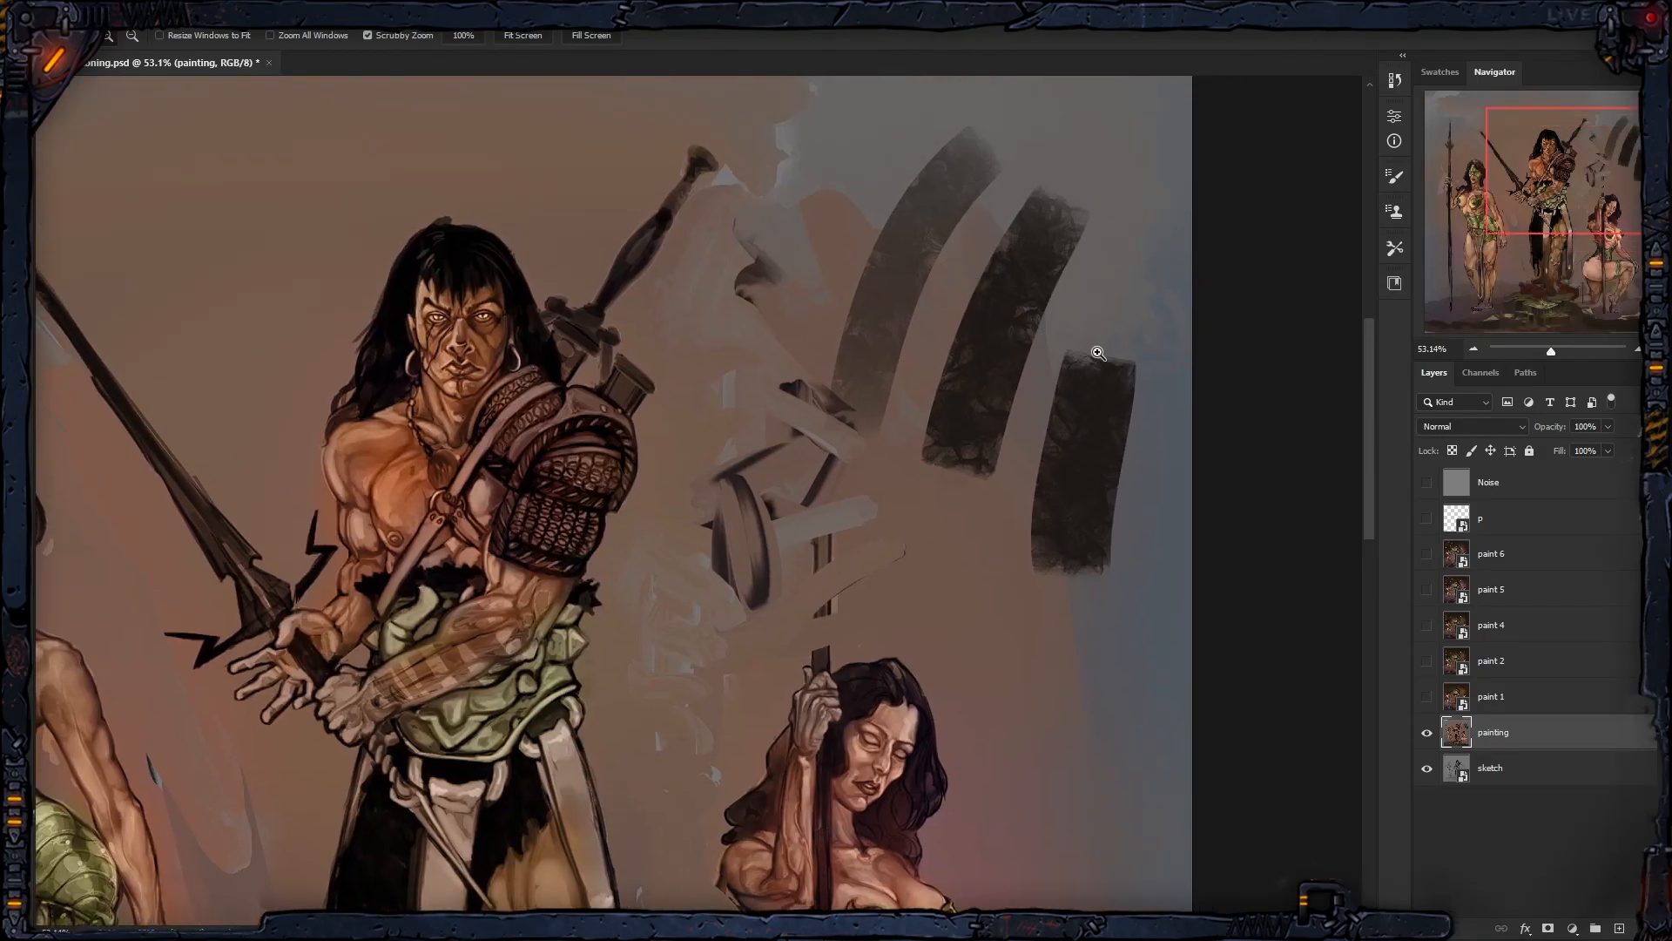
{"action": "key", "text": "ctrl+z"}
{"action": "key", "text": "ctrl+z"}
{"action": "key", "text": "ctrl+z"}
Step: Choose the Rectangle-light texture brush and paint a short dark stroke on the background above the kneeling woman
{"action": "right_click", "coordinate": [1024, 323]}
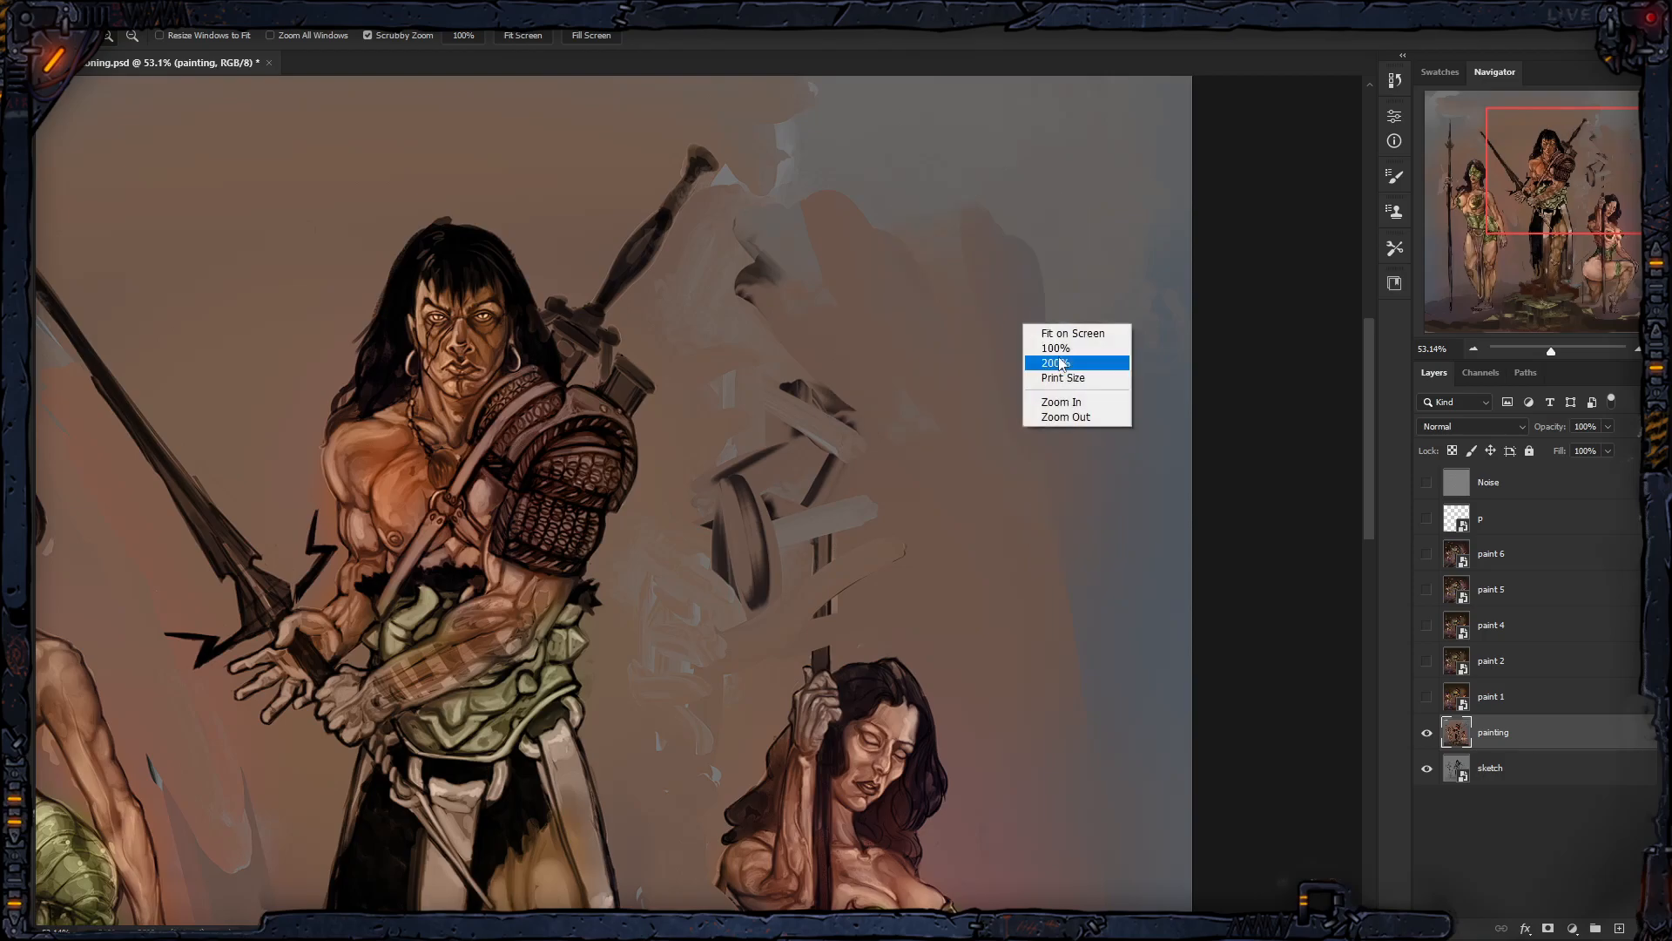
{"action": "key", "text": "Escape"}
{"action": "key", "text": "b"}
{"action": "right_click", "coordinate": [1002, 296]}
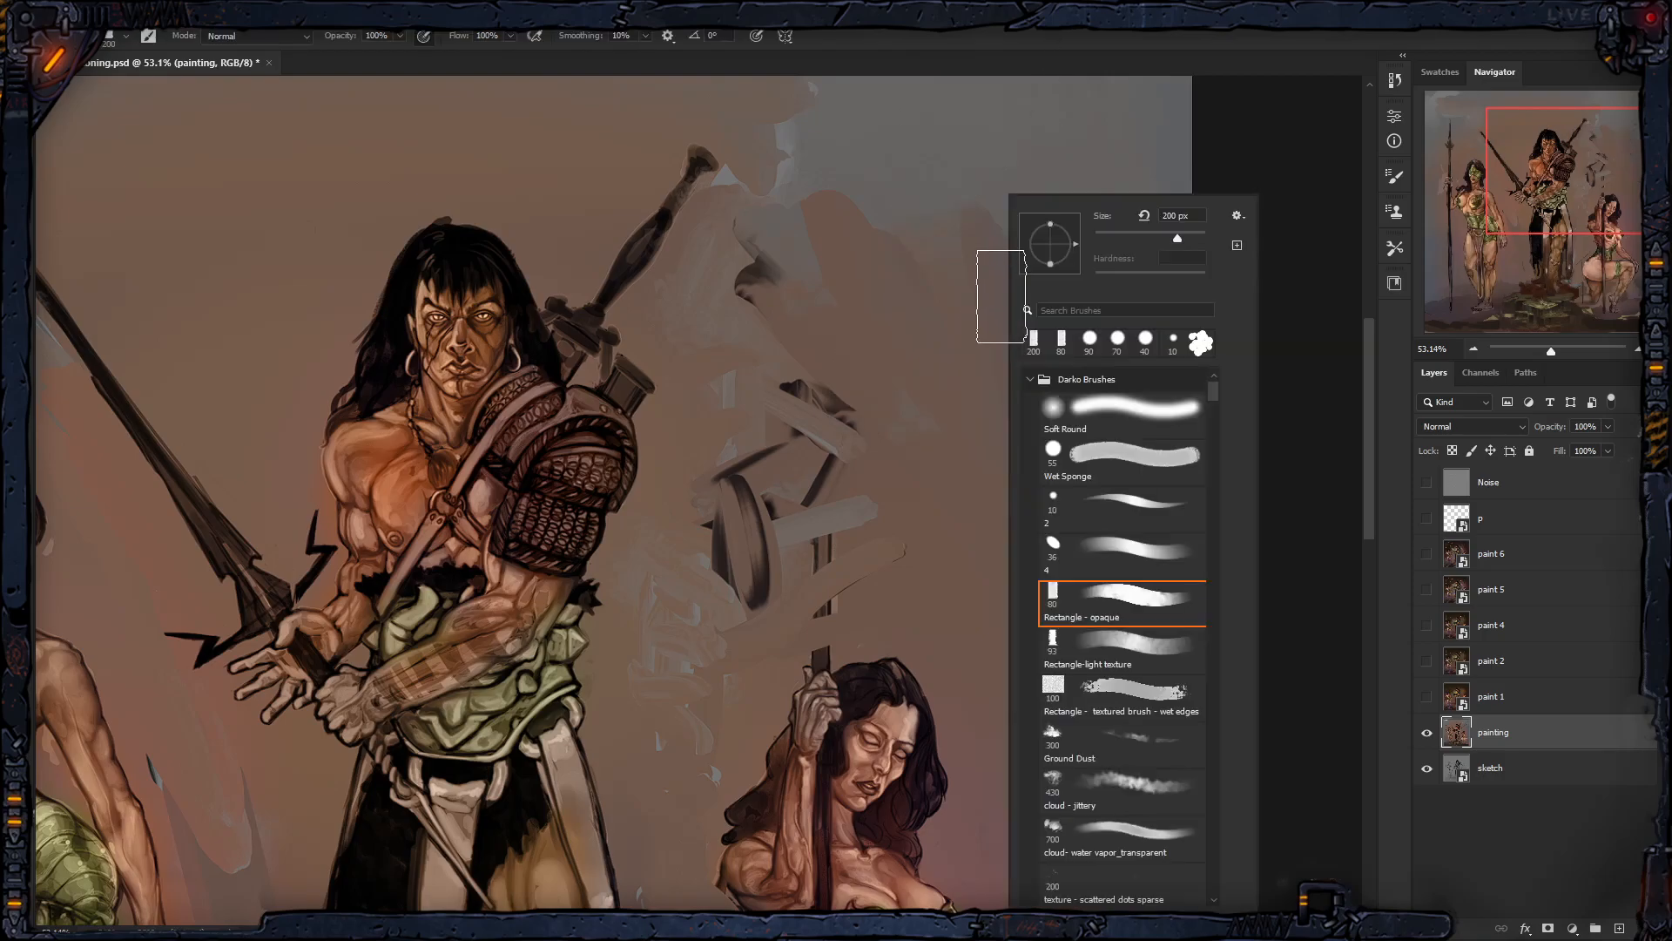
{"action": "mouse_move", "coordinate": [1211, 399]}
{"action": "left_mouse_down"}
{"action": "mouse_move", "coordinate": [1215, 422]}
{"action": "mouse_move", "coordinate": [1212, 385]}
{"action": "left_mouse_up"}
{"action": "right_click", "coordinate": [1056, 159]}
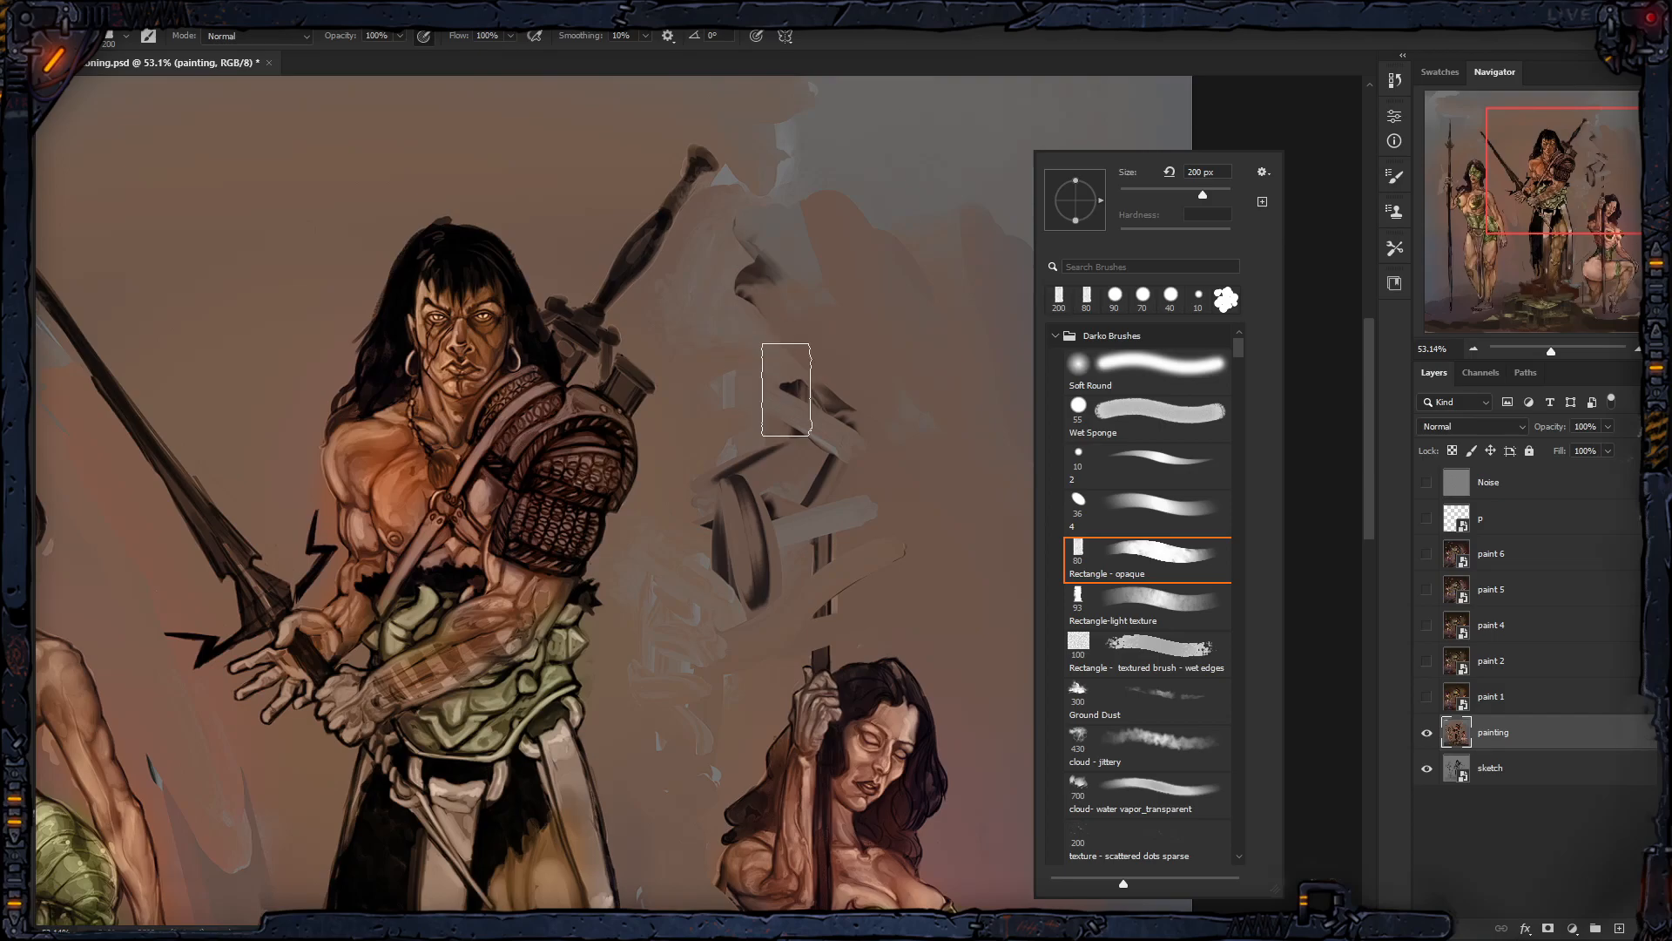
{"action": "left_click_drag", "start_coordinate": [810, 389], "coordinate": [858, 431]}
{"action": "left_click", "coordinate": [1167, 609]}
{"action": "left_click_drag", "start_coordinate": [885, 256], "coordinate": [860, 342]}
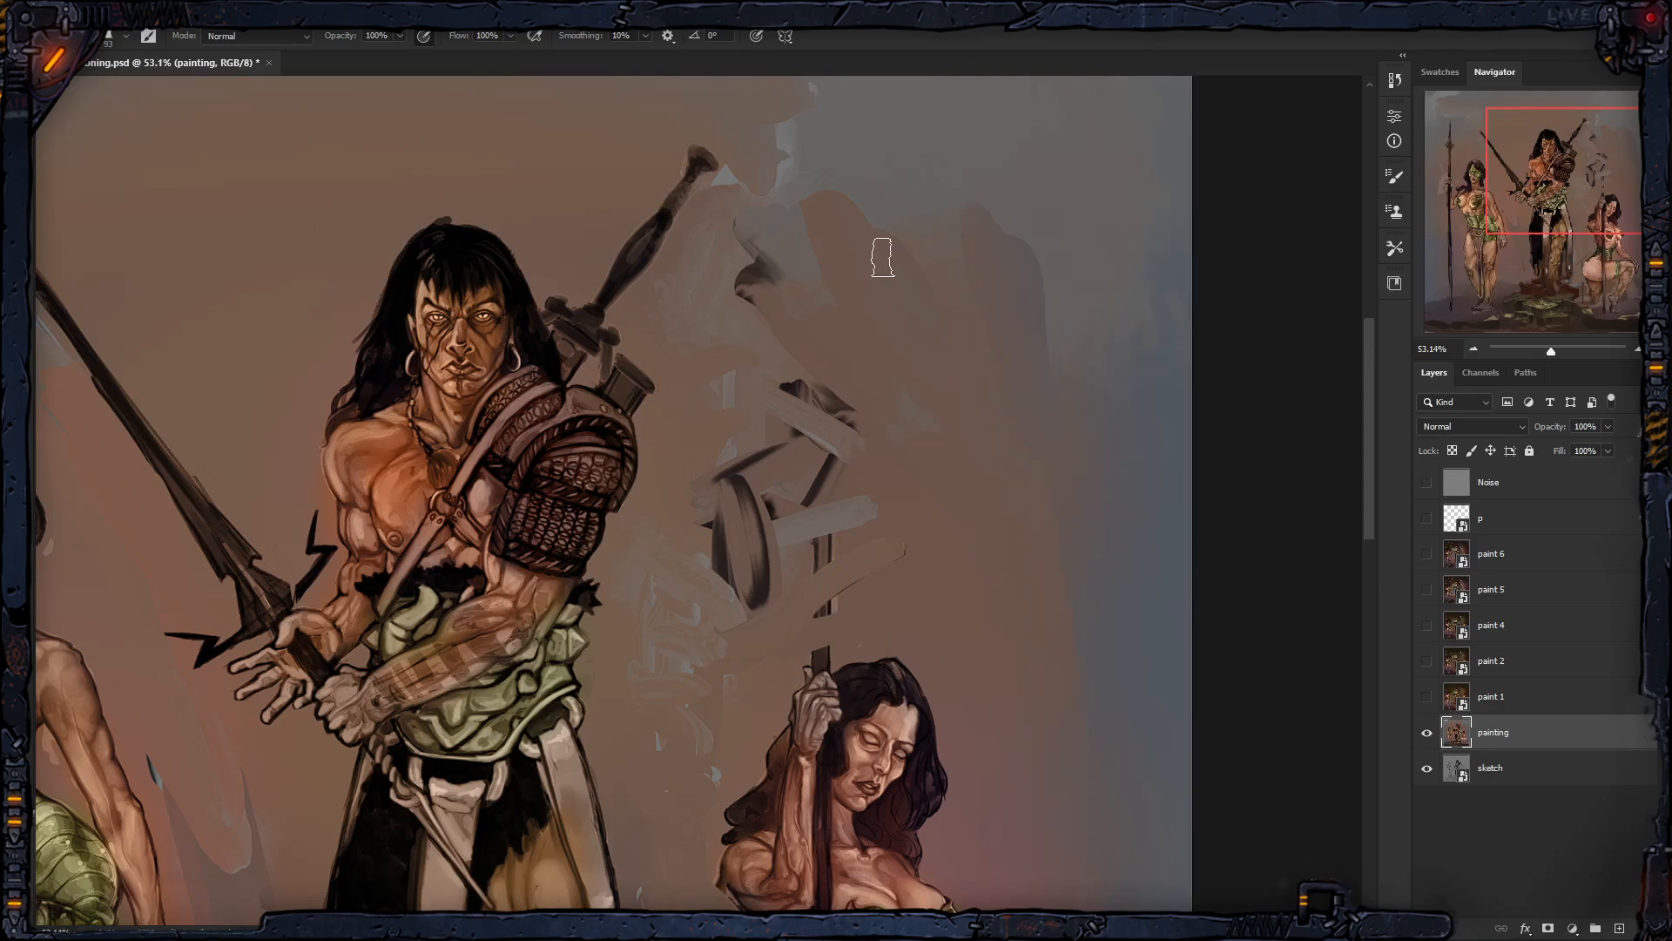
{"action": "key", "text": "ctrl+z"}
{"action": "mouse_move", "coordinate": [936, 181]}
{"action": "left_mouse_down"}
{"action": "mouse_move", "coordinate": [905, 282]}
{"action": "mouse_move", "coordinate": [939, 327]}
{"action": "left_mouse_up"}
Step: Add more dark textured strokes beside the first one, varying the brush size and finishing at 150 px
{"action": "key", "text": "bracketright"}
{"action": "key", "text": "bracketright"}
{"action": "key", "text": "bracketright"}
{"action": "key", "text": "bracketright"}
{"action": "key", "text": "bracketleft"}
{"action": "key", "text": "bracketleft"}
{"action": "key", "text": "bracketleft"}
{"action": "key", "text": "bracketleft"}
{"action": "left_click_drag", "start_coordinate": [990, 254], "coordinate": [967, 317]}
{"action": "key", "text": "bracketright"}
{"action": "key", "text": "bracketright"}
{"action": "key", "text": "bracketright"}
{"action": "mouse_move", "coordinate": [1079, 197]}
{"action": "left_mouse_down"}
{"action": "mouse_move", "coordinate": [1030, 320]}
{"action": "mouse_move", "coordinate": [1033, 388]}
{"action": "left_mouse_up"}
Step: Examine the brush preset list and the tool variants grouped with the Eraser, Eyedropper and Brush tools
{"action": "right_click", "coordinate": [1056, 374]}
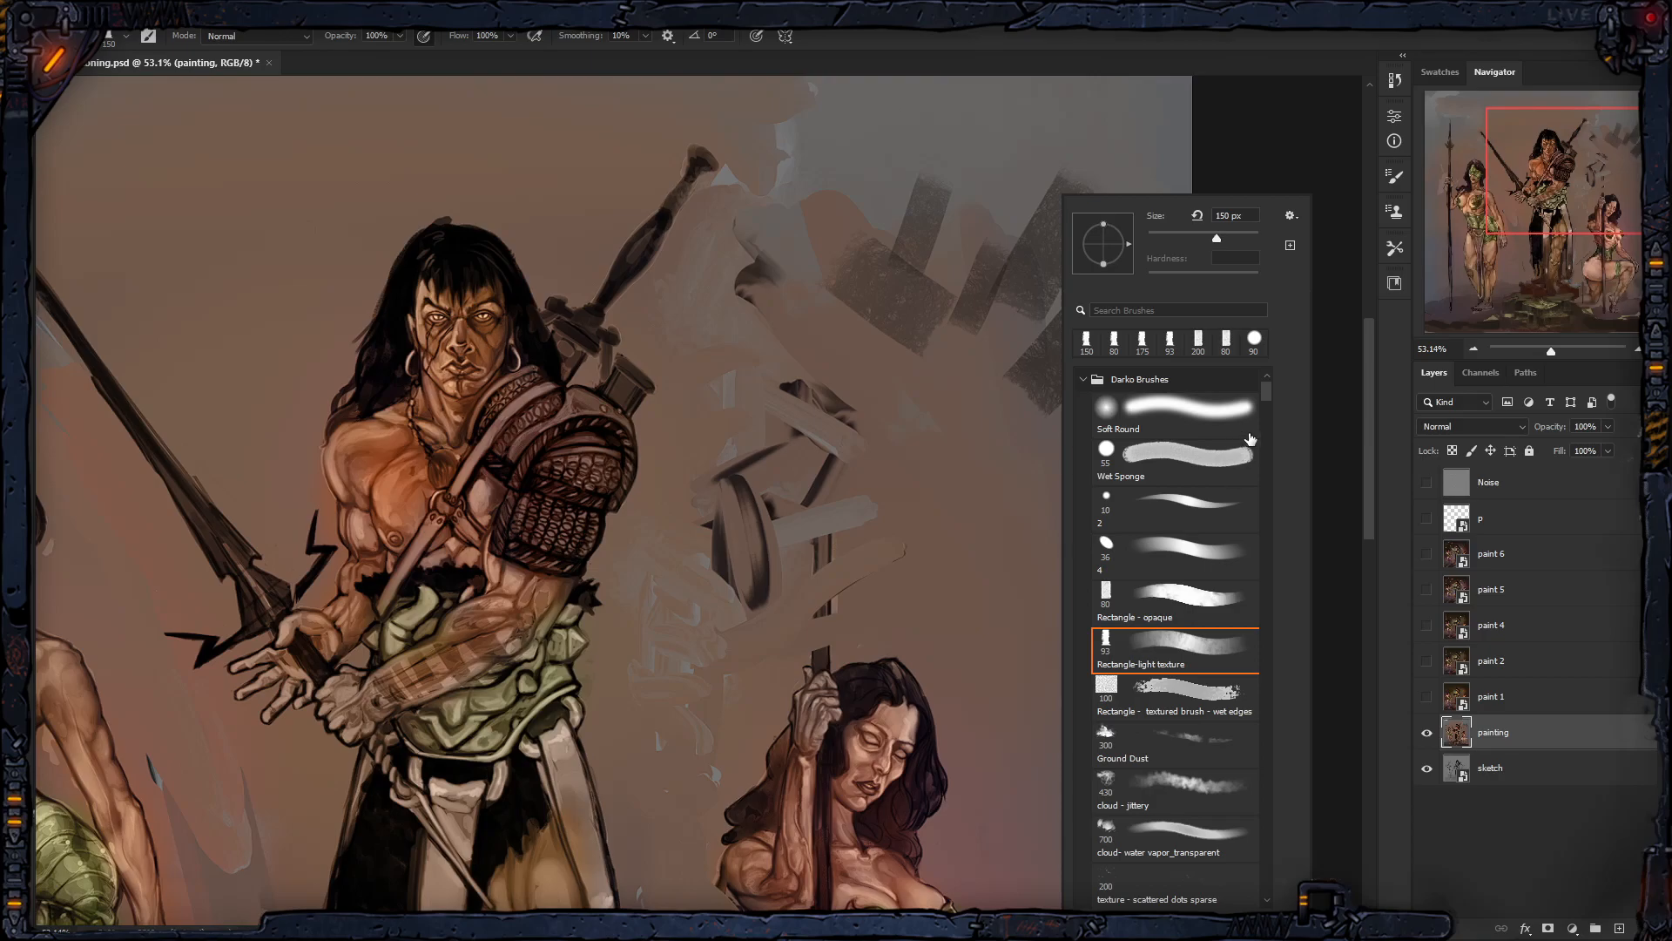
{"action": "left_click_drag", "start_coordinate": [1268, 395], "coordinate": [1268, 389]}
{"action": "scroll", "coordinate": [1267, 402], "scroll_direction": "down", "scroll_amount": 3}
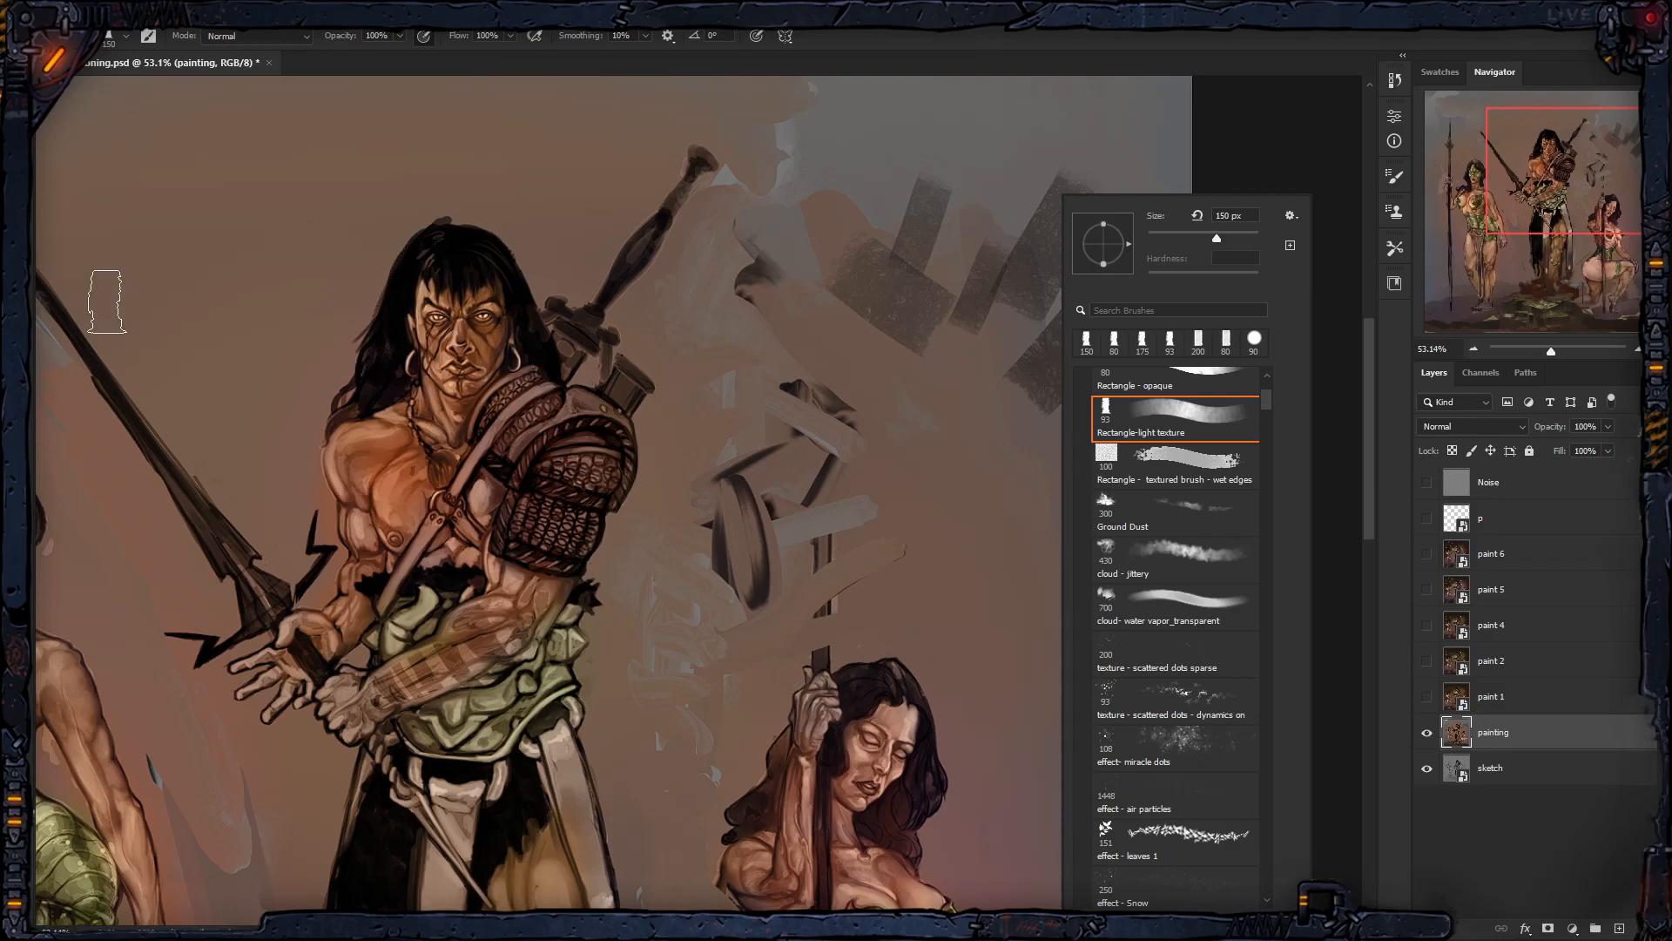
{"action": "left_click_drag", "start_coordinate": [1270, 399], "coordinate": [1268, 396]}
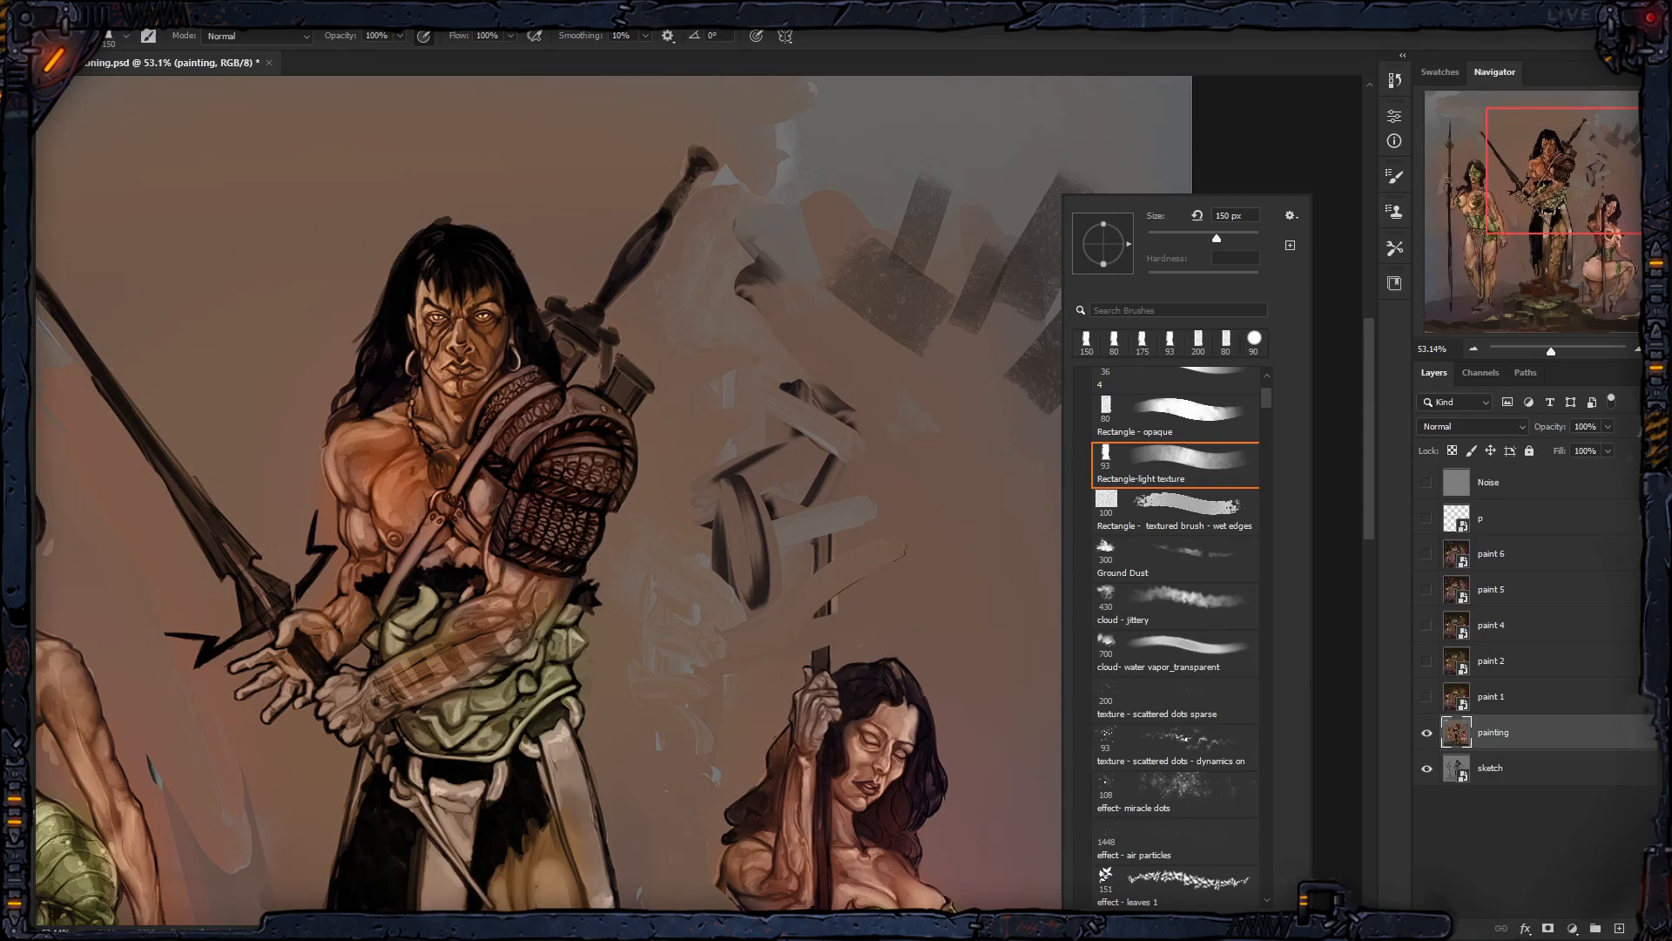
{"action": "key", "text": "Escape"}
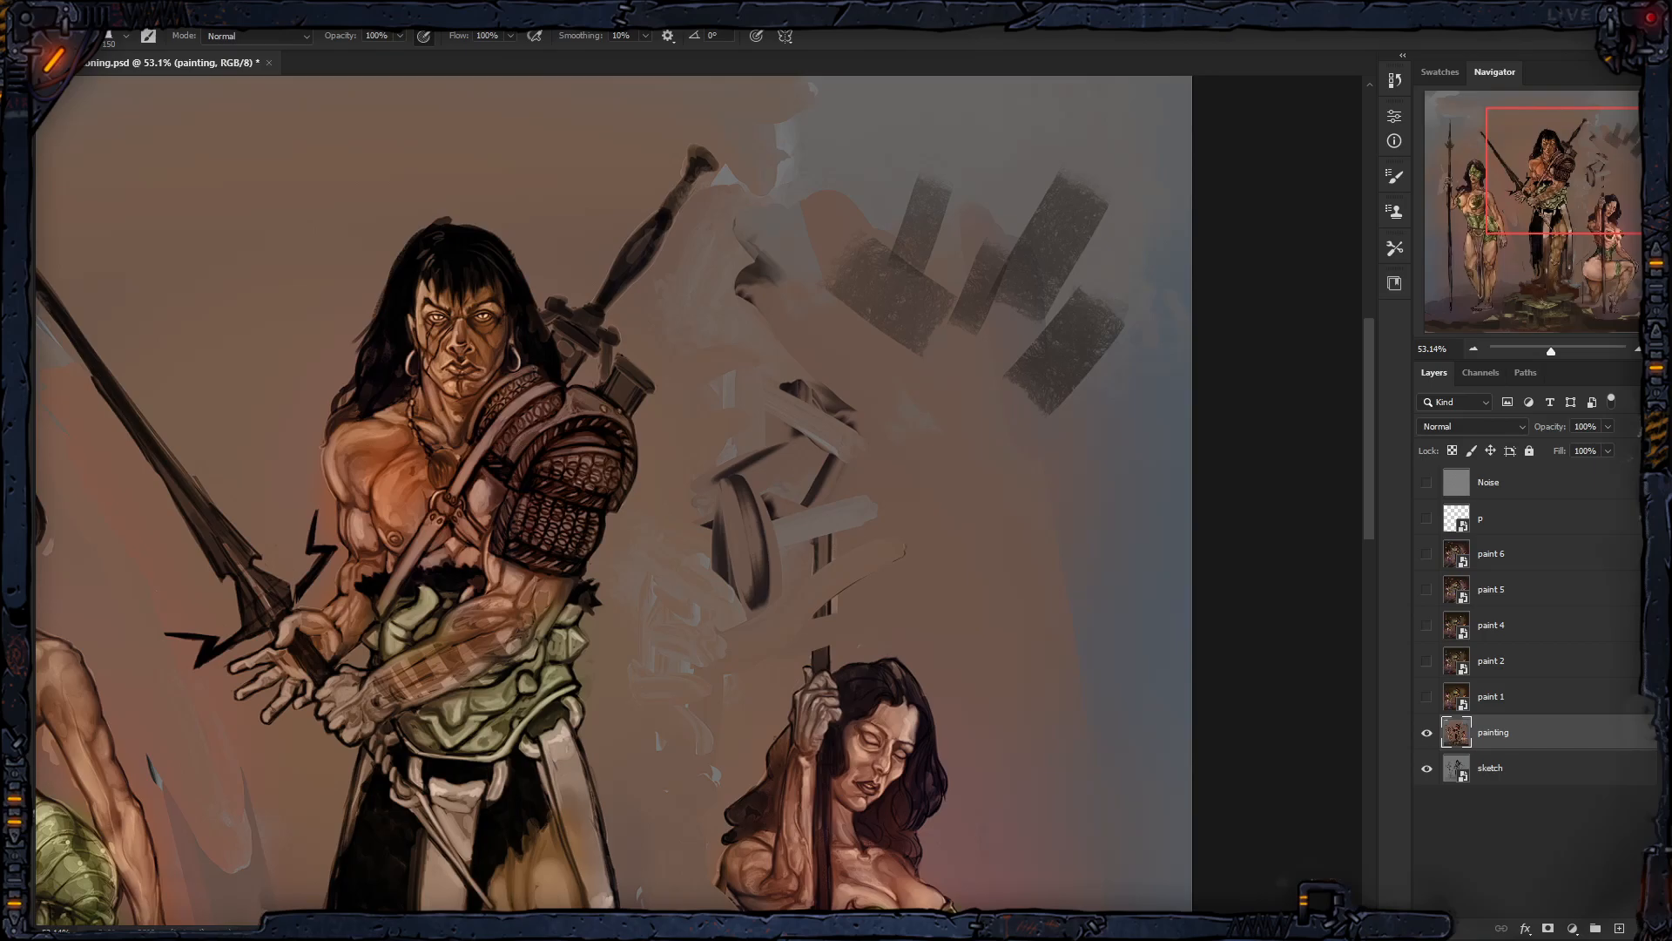
{"action": "right_click", "coordinate": [19, 358]}
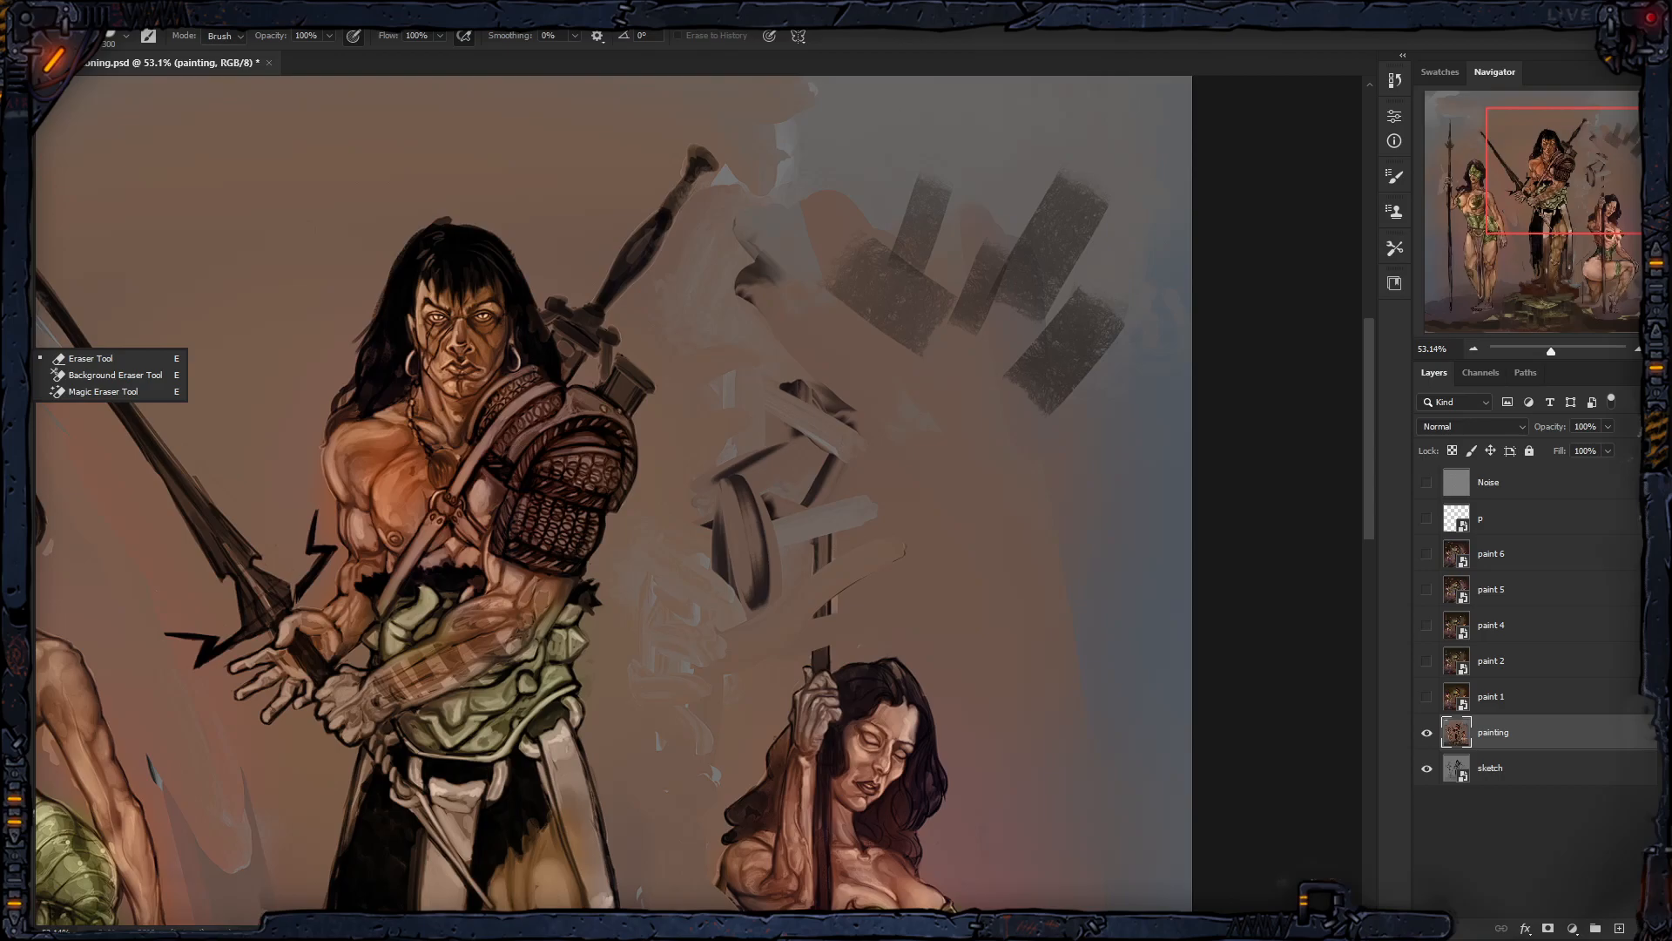
{"action": "key", "text": "b"}
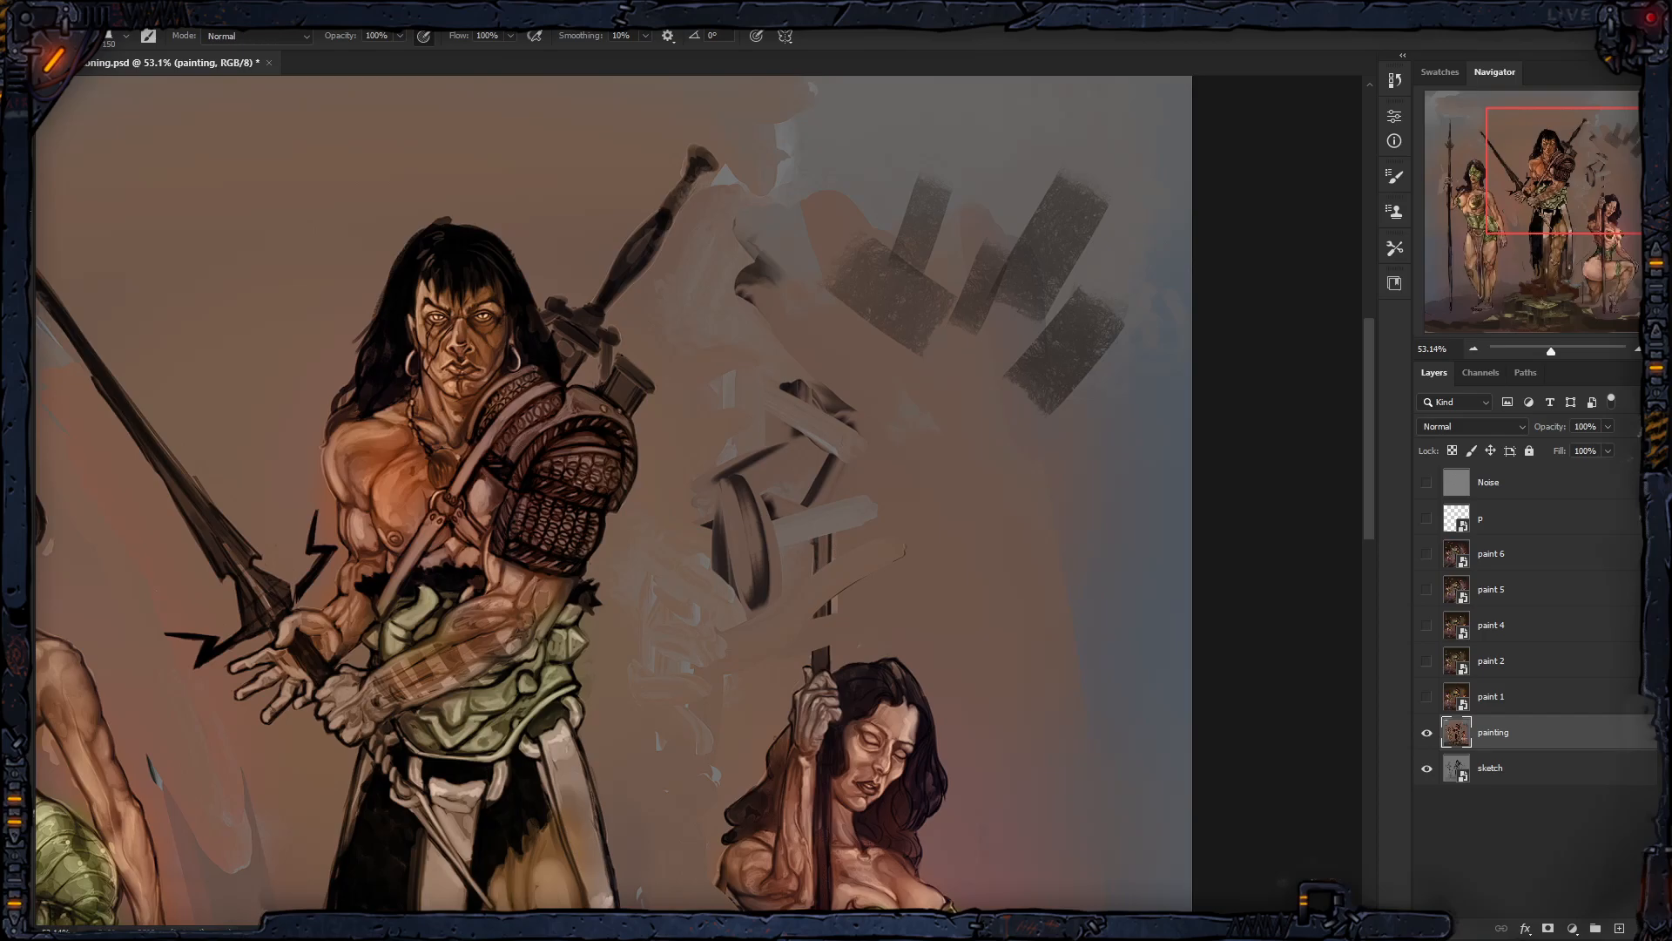
{"action": "right_click", "coordinate": [31, 205]}
{"action": "left_click", "coordinate": [37, 204]}
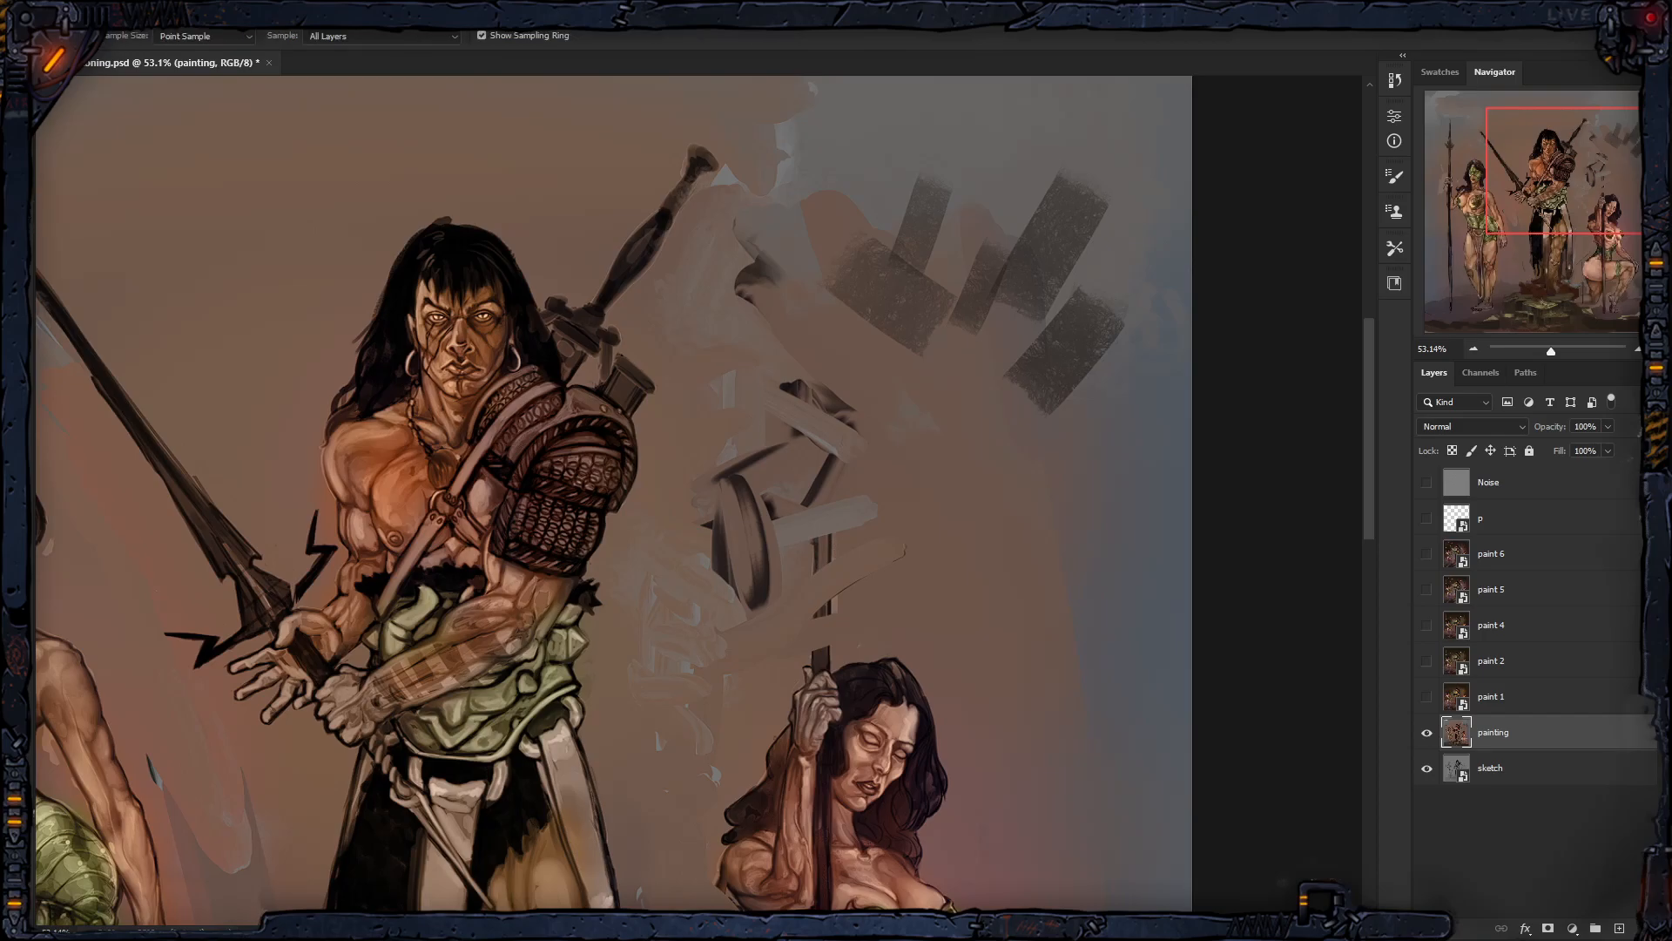
{"action": "right_click", "coordinate": [31, 205]}
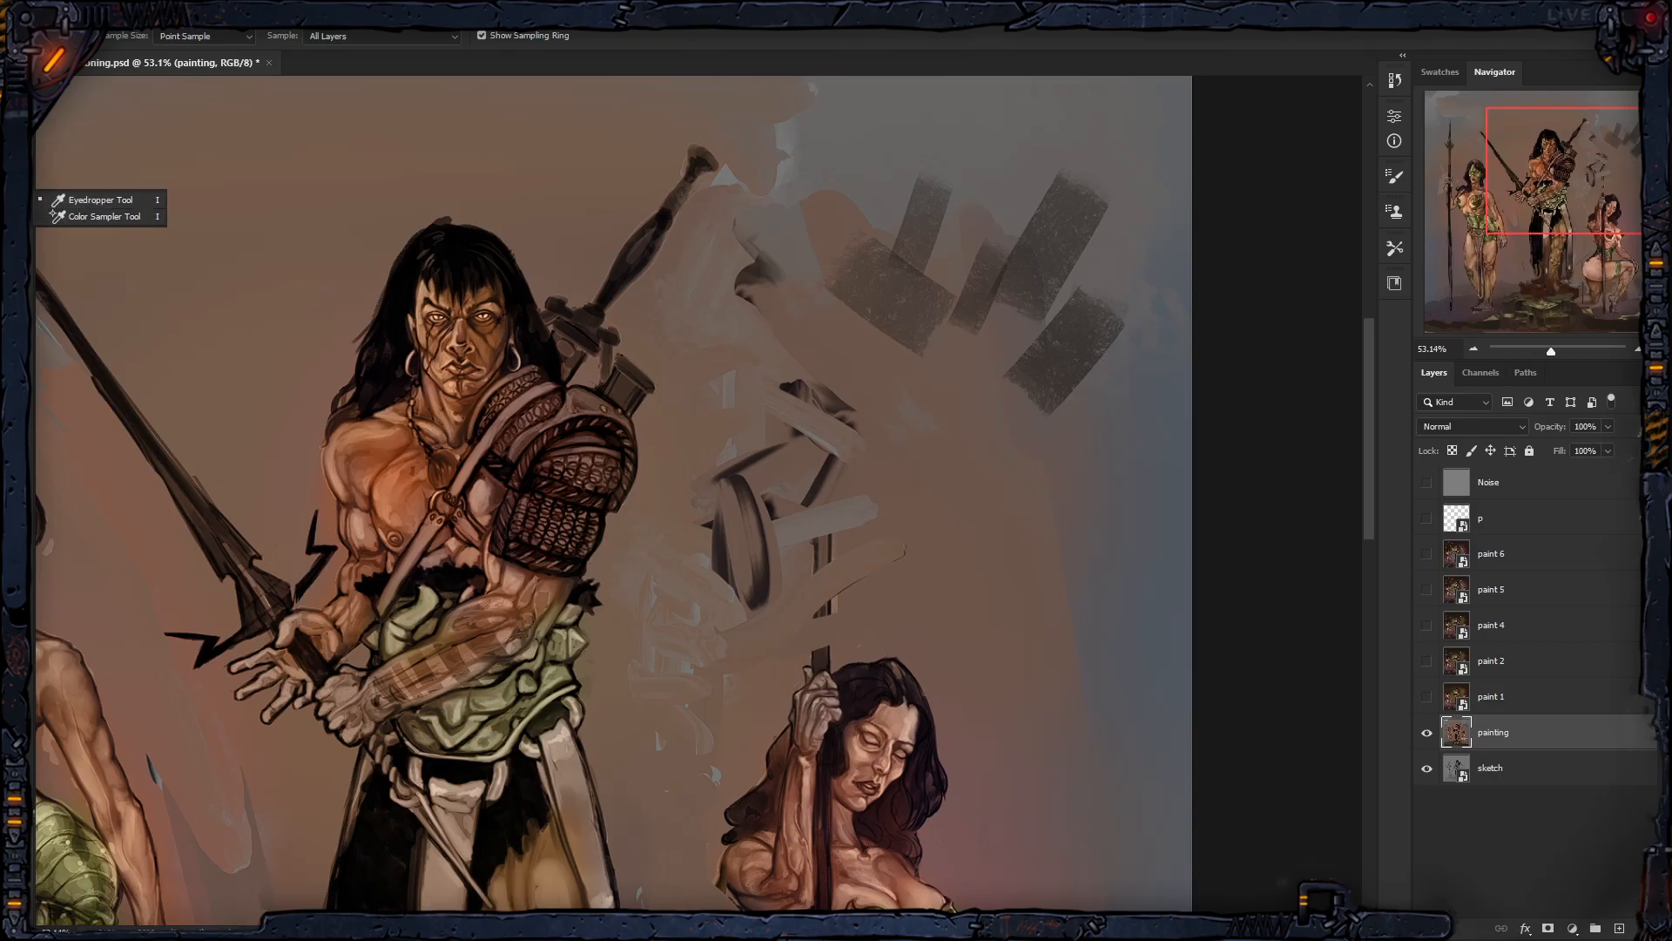
{"action": "key", "text": "b"}
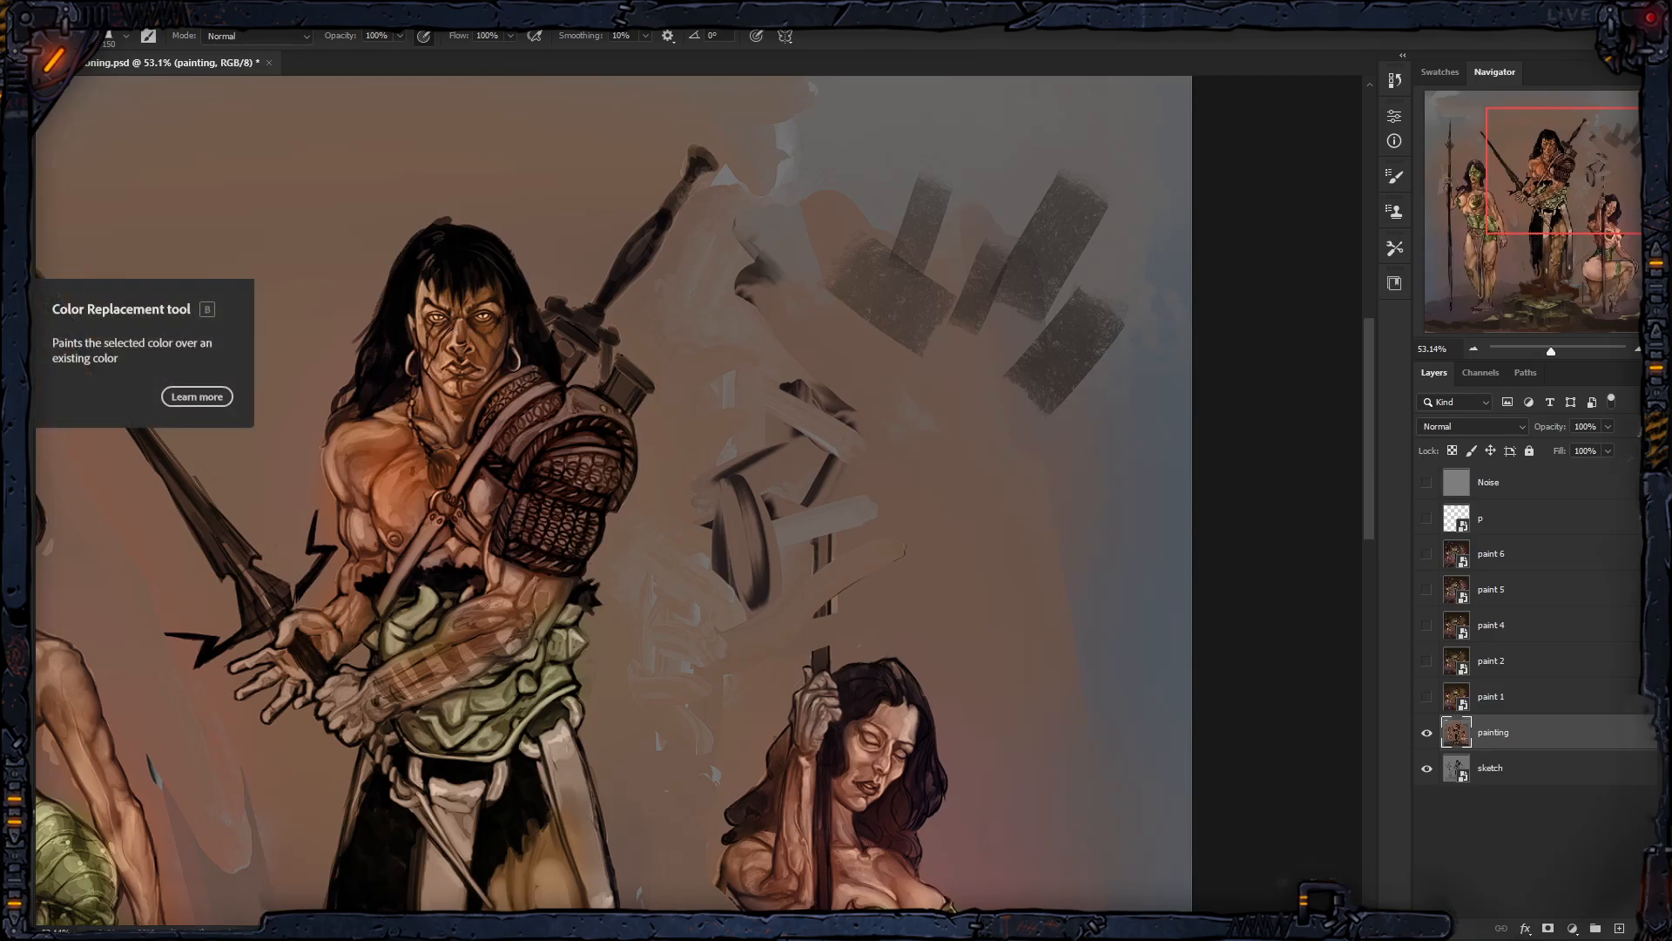
{"action": "left_click", "coordinate": [29, 300]}
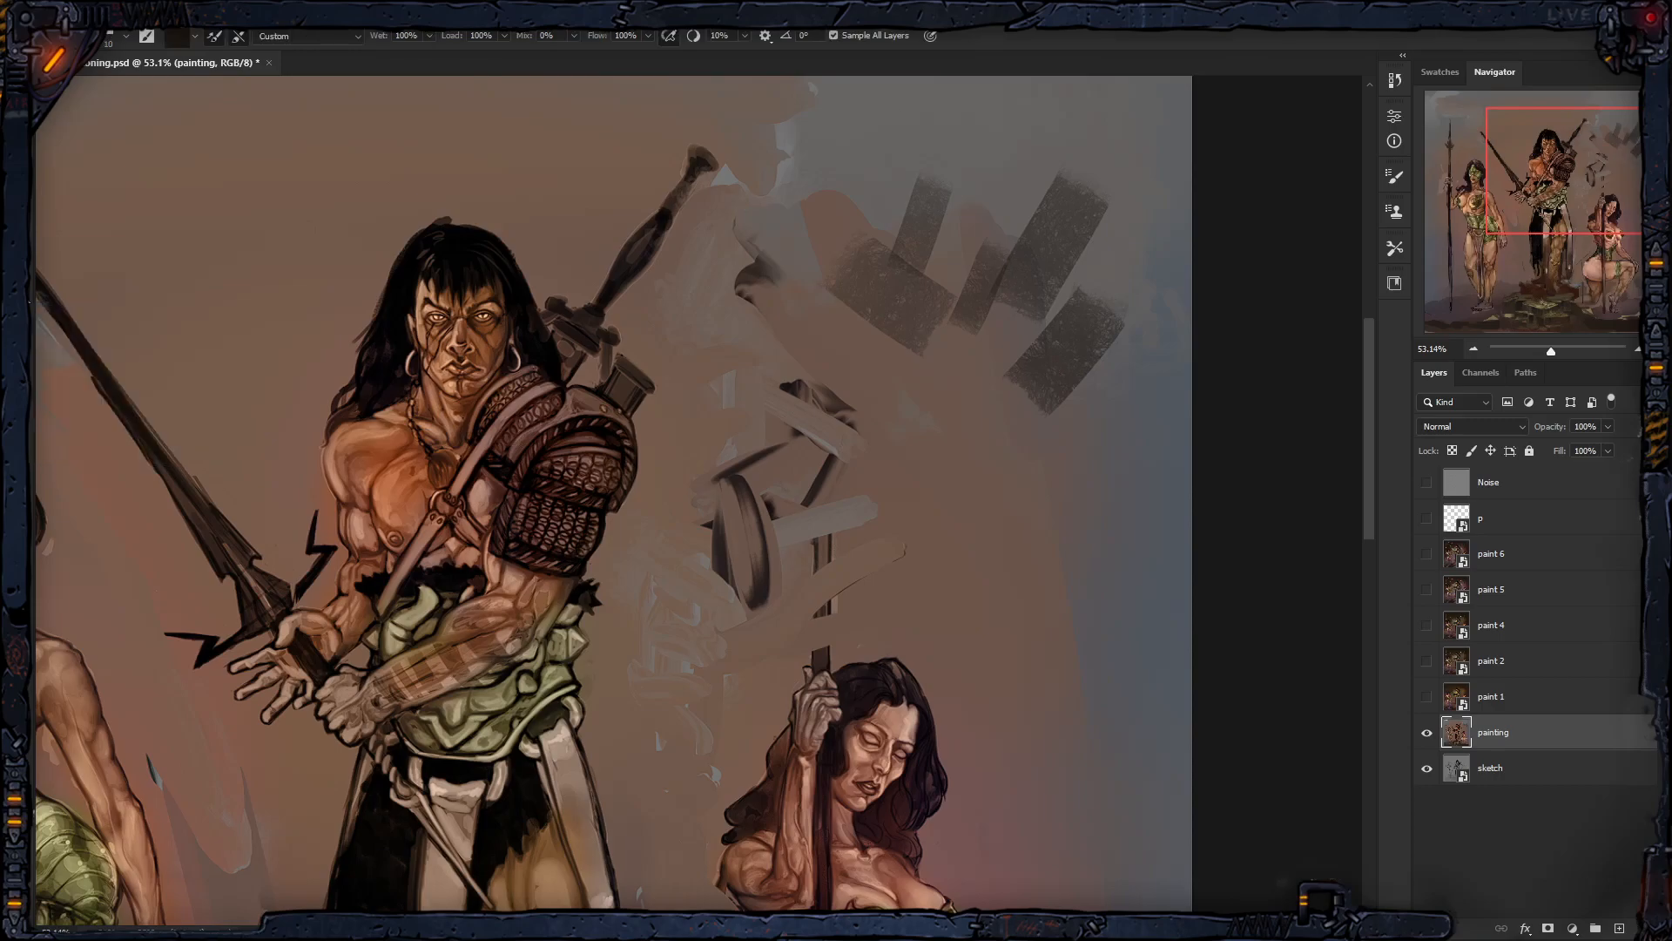
{"action": "key", "text": "shift+b"}
Step: Try brush preset 4 and switch to the Rectangle - textured brush - wet edges preset
{"action": "right_click", "coordinate": [945, 198]}
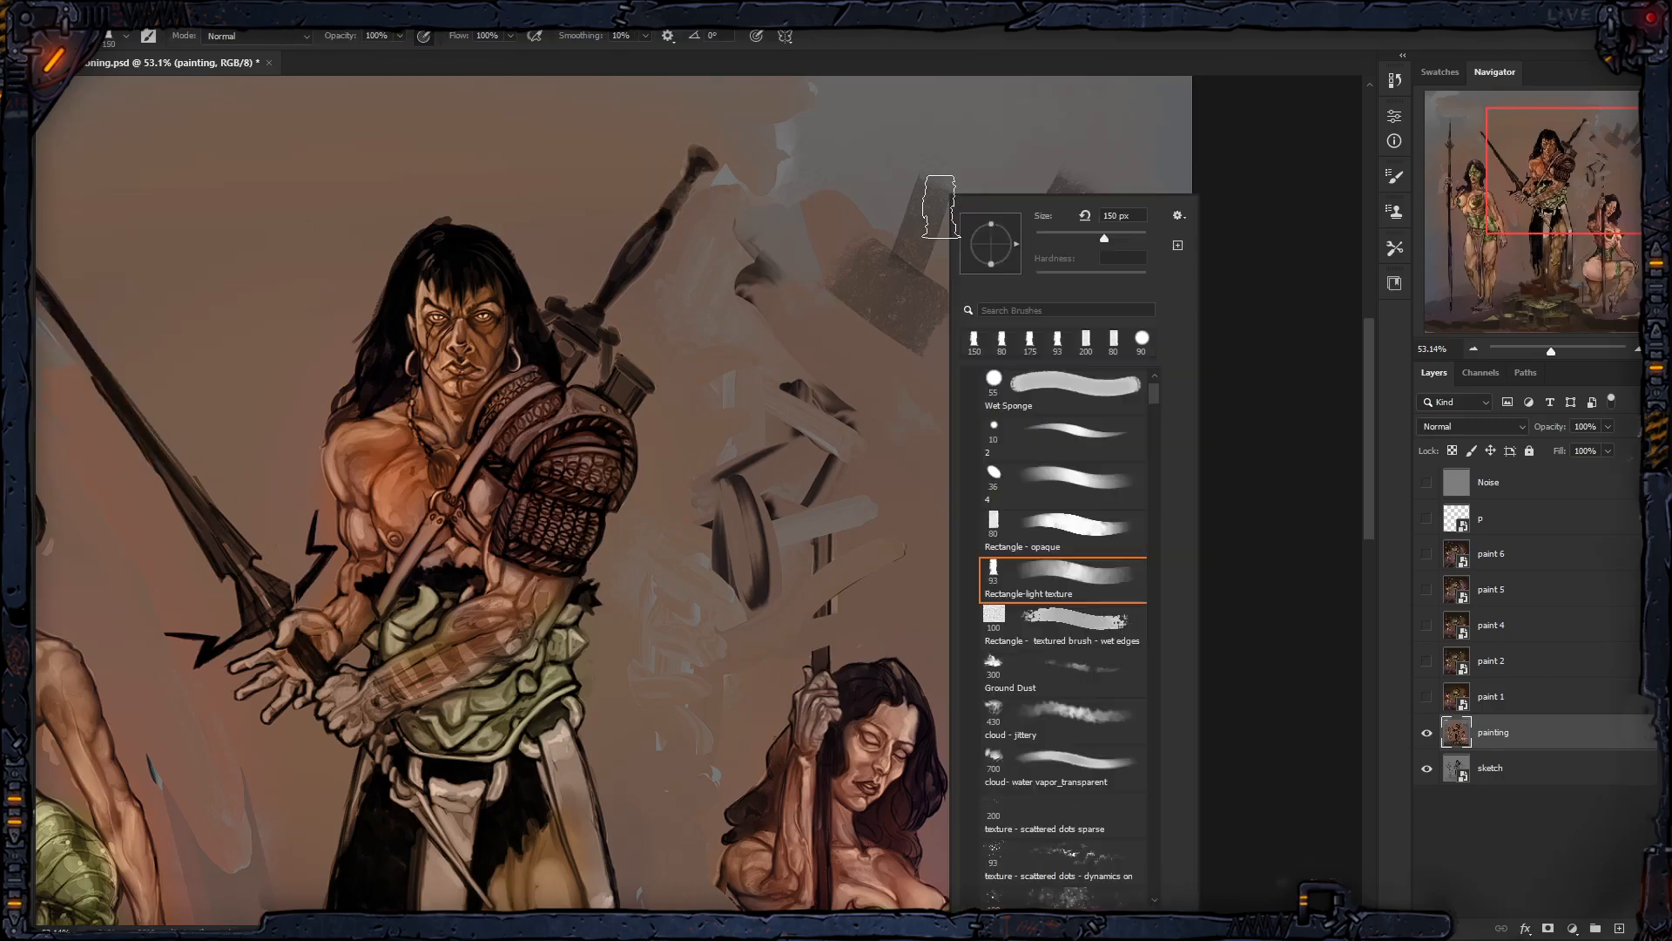
{"action": "scroll", "coordinate": [1091, 412], "scroll_direction": "up", "scroll_amount": 1}
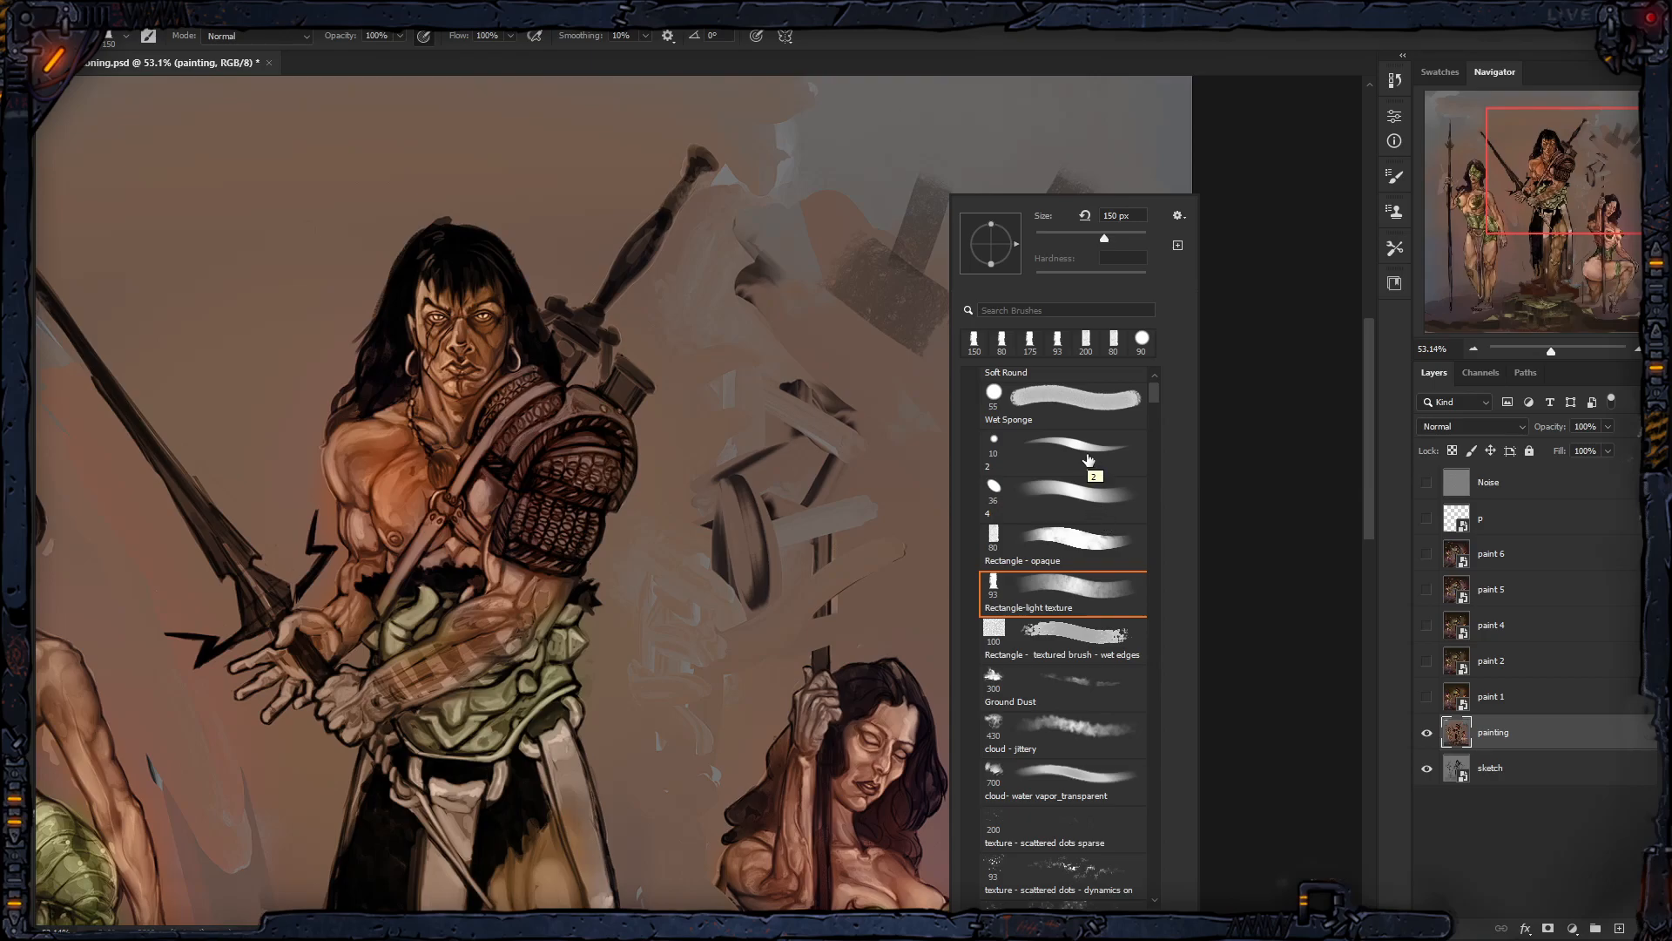
{"action": "left_click", "coordinate": [1104, 406]}
{"action": "left_click", "coordinate": [1102, 503]}
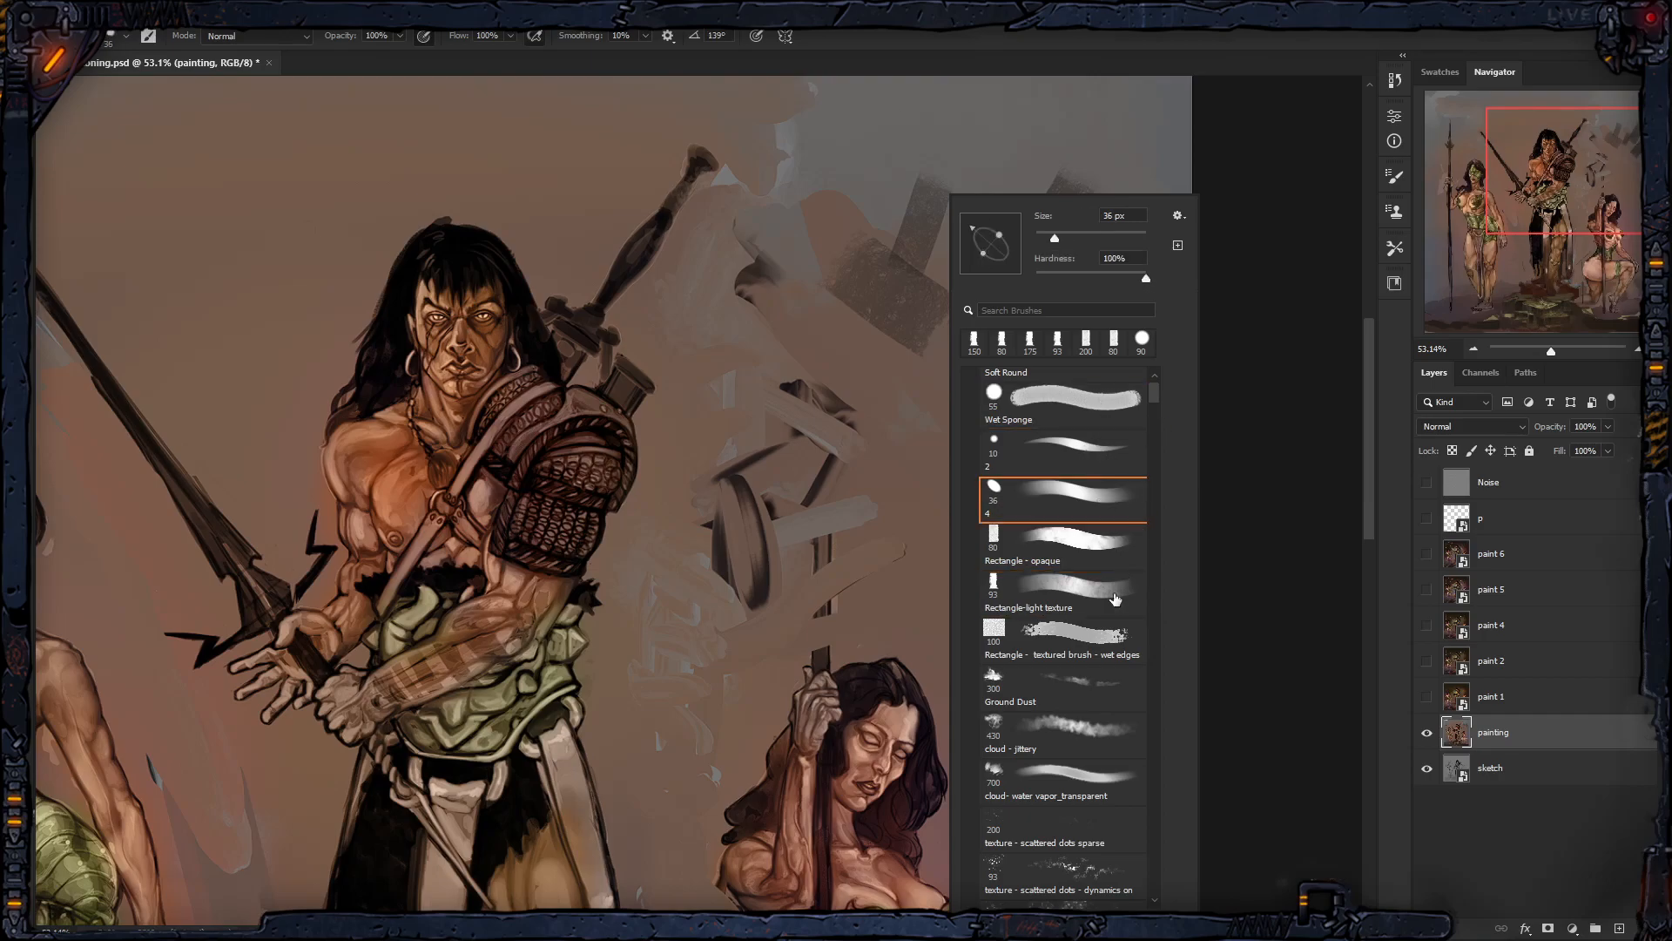
{"action": "left_click", "coordinate": [1104, 643]}
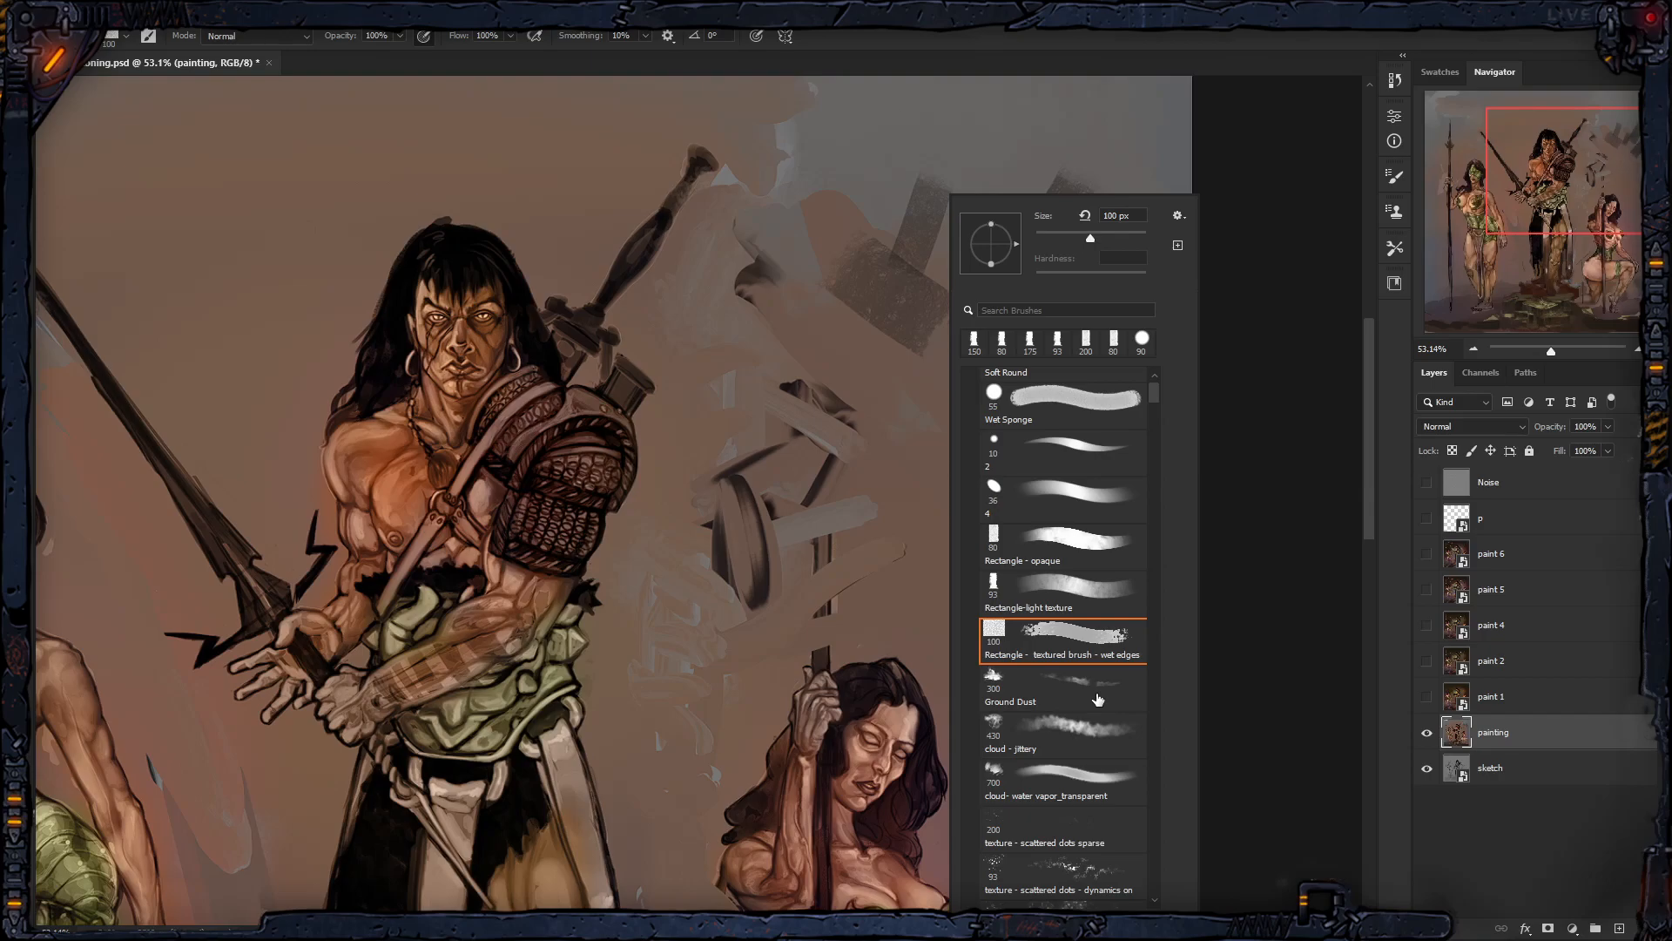
{"action": "left_click", "coordinate": [1302, 98]}
Step: Paint dark haze across the background and swordsman with an enlarged Ground Dust brush
{"action": "key", "text": "z"}
{"action": "left_click_drag", "start_coordinate": [473, 481], "coordinate": [396, 488]}
{"action": "left_click_drag", "start_coordinate": [630, 448], "coordinate": [888, 331]}
{"action": "right_click", "coordinate": [891, 332]}
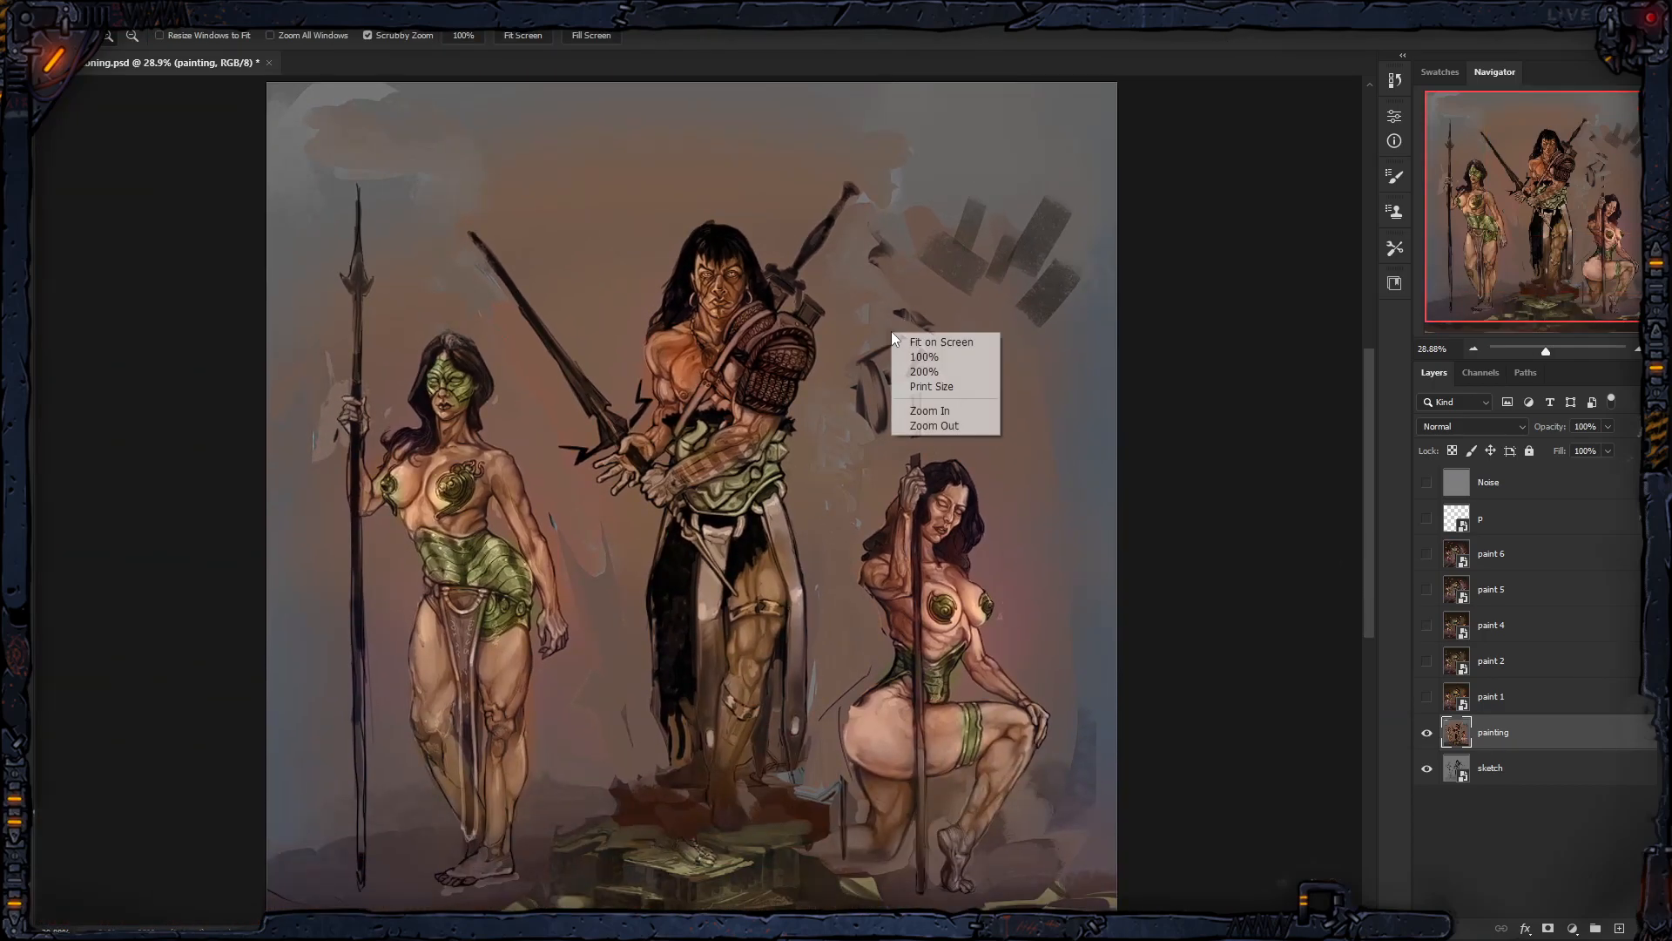
{"action": "key", "text": "Escape"}
{"action": "key", "text": "b"}
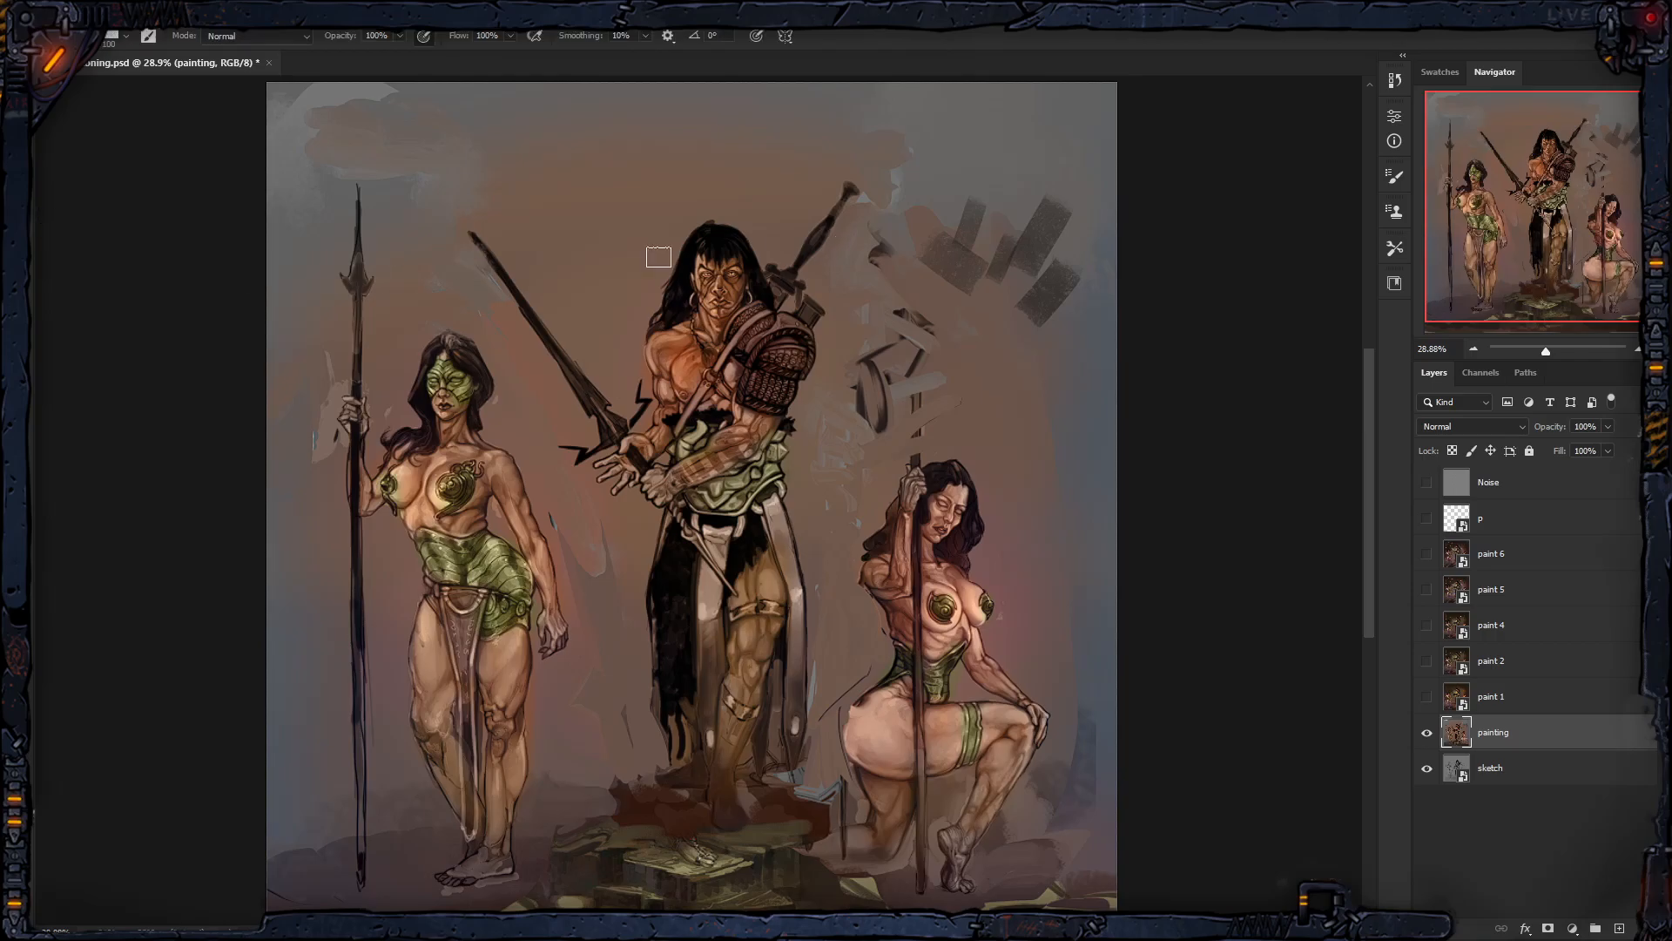
{"action": "right_click", "coordinate": [814, 253]}
{"action": "left_click", "coordinate": [918, 711]}
{"action": "left_click", "coordinate": [897, 154]}
{"action": "key", "text": "bracketright"}
{"action": "key", "text": "bracketright"}
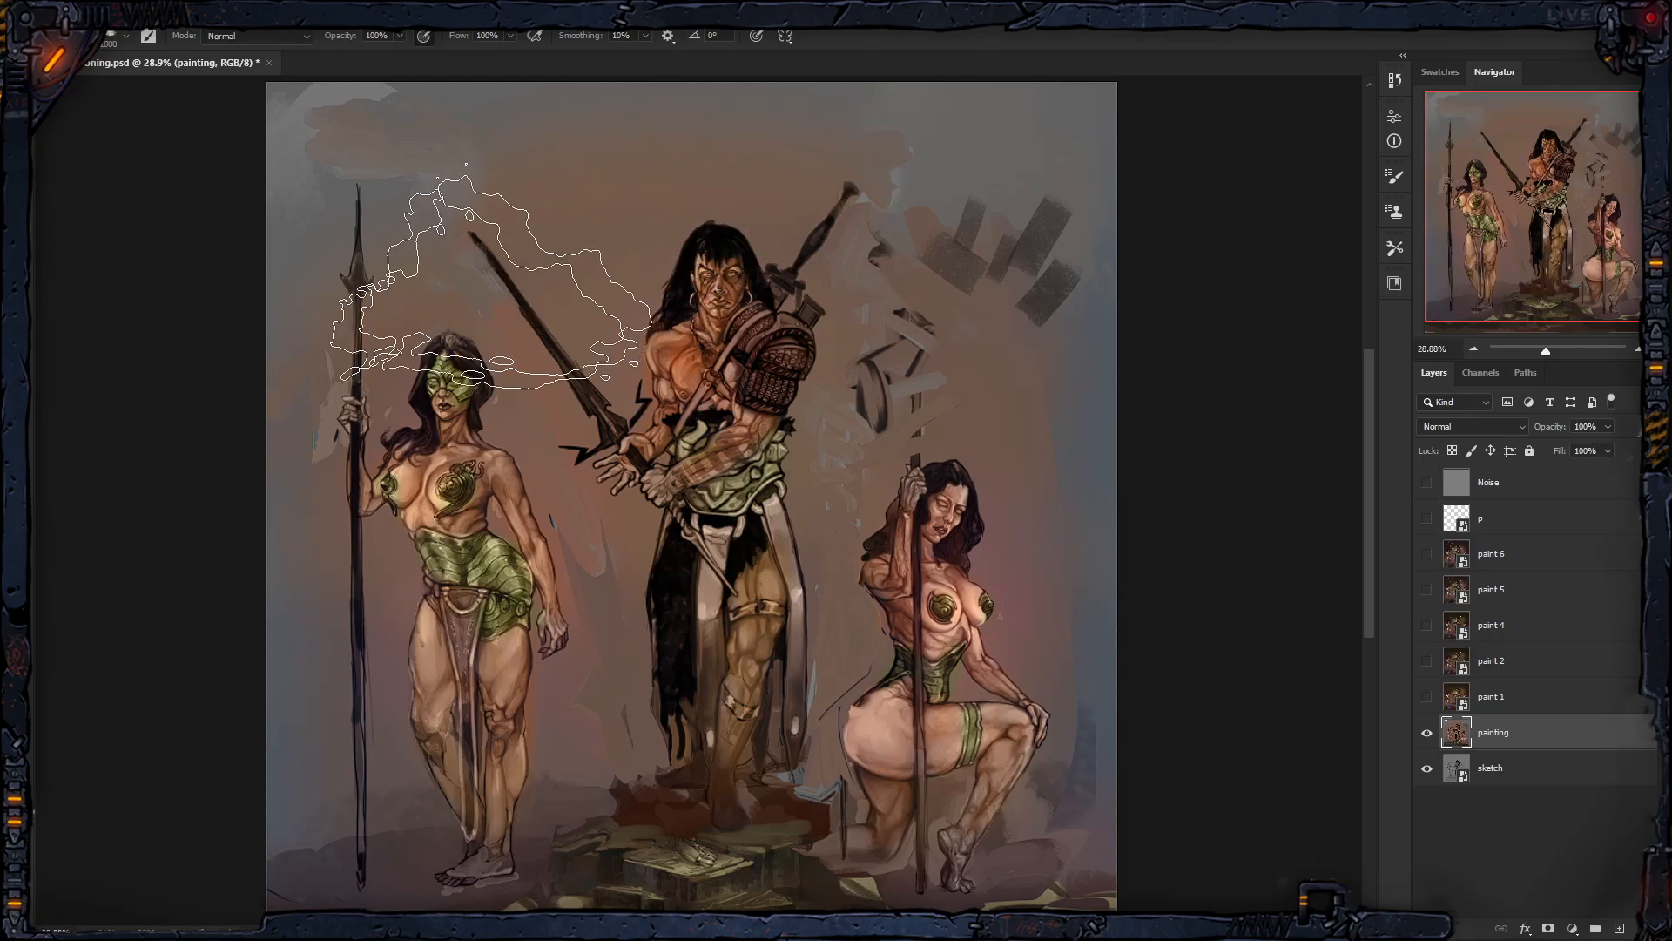
{"action": "left_click_drag", "start_coordinate": [505, 286], "coordinate": [862, 292]}
{"action": "left_click_drag", "start_coordinate": [649, 344], "coordinate": [828, 357]}
{"action": "left_click_drag", "start_coordinate": [622, 533], "coordinate": [722, 553]}
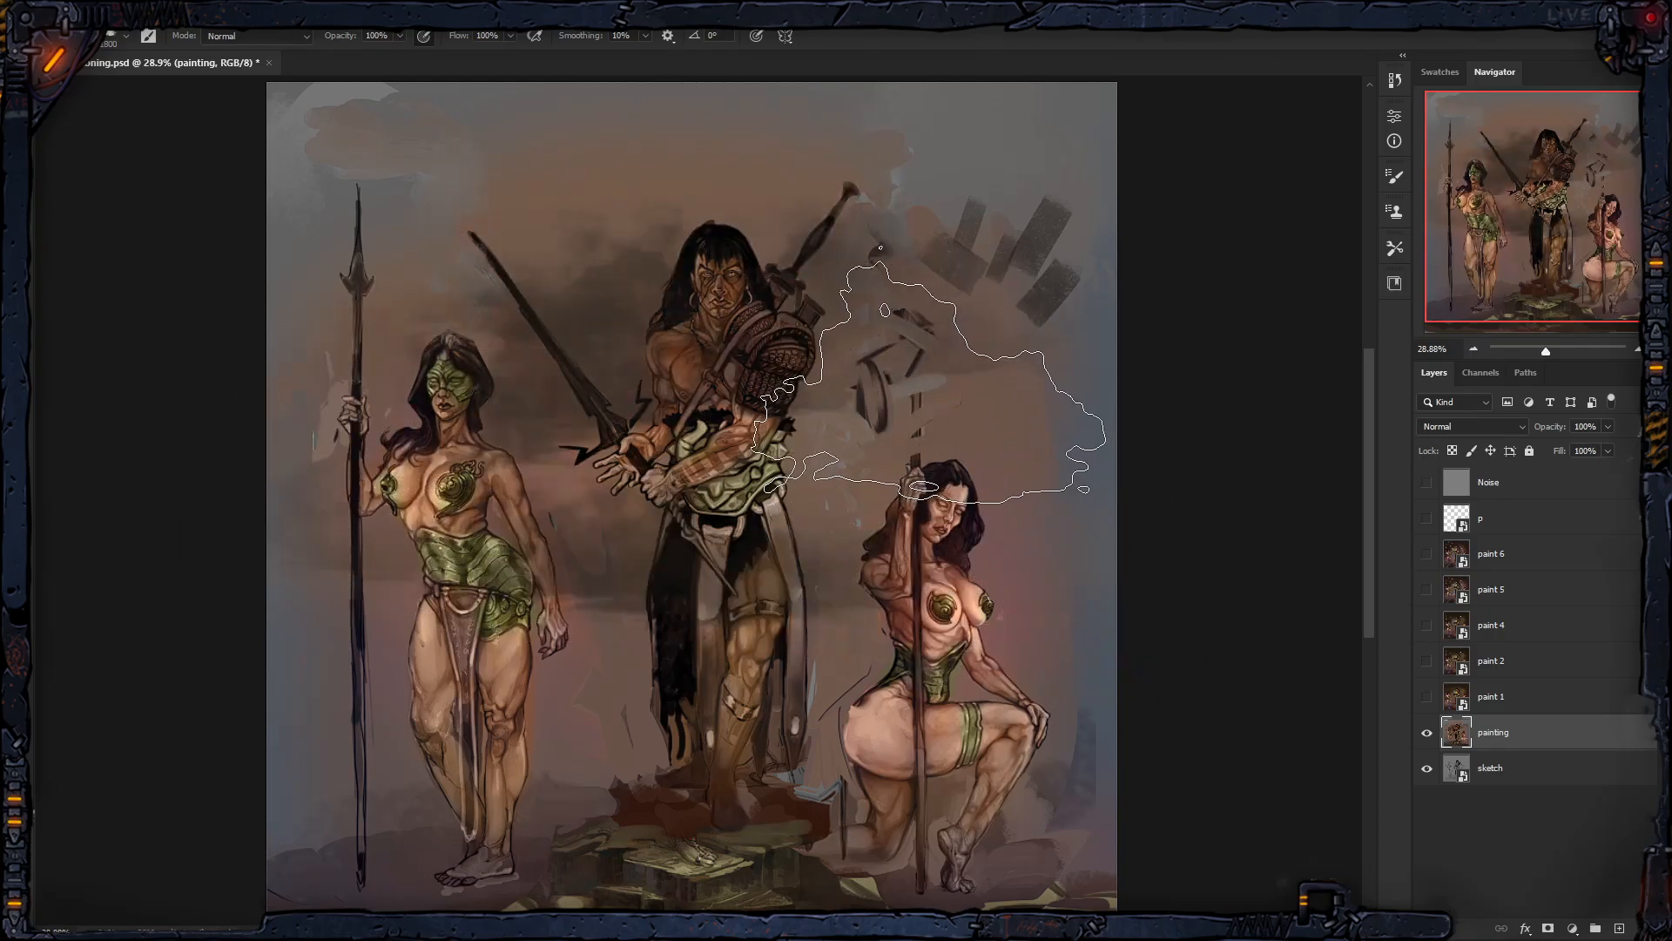
Step: Paint dark clouds behind the kneeling woman with the cloud - jittery brush, and switch to the cloud- water vapor_transparent brush
{"action": "right_click", "coordinate": [929, 394]}
{"action": "left_click", "coordinate": [1066, 737]}
{"action": "left_click", "coordinate": [806, 539]}
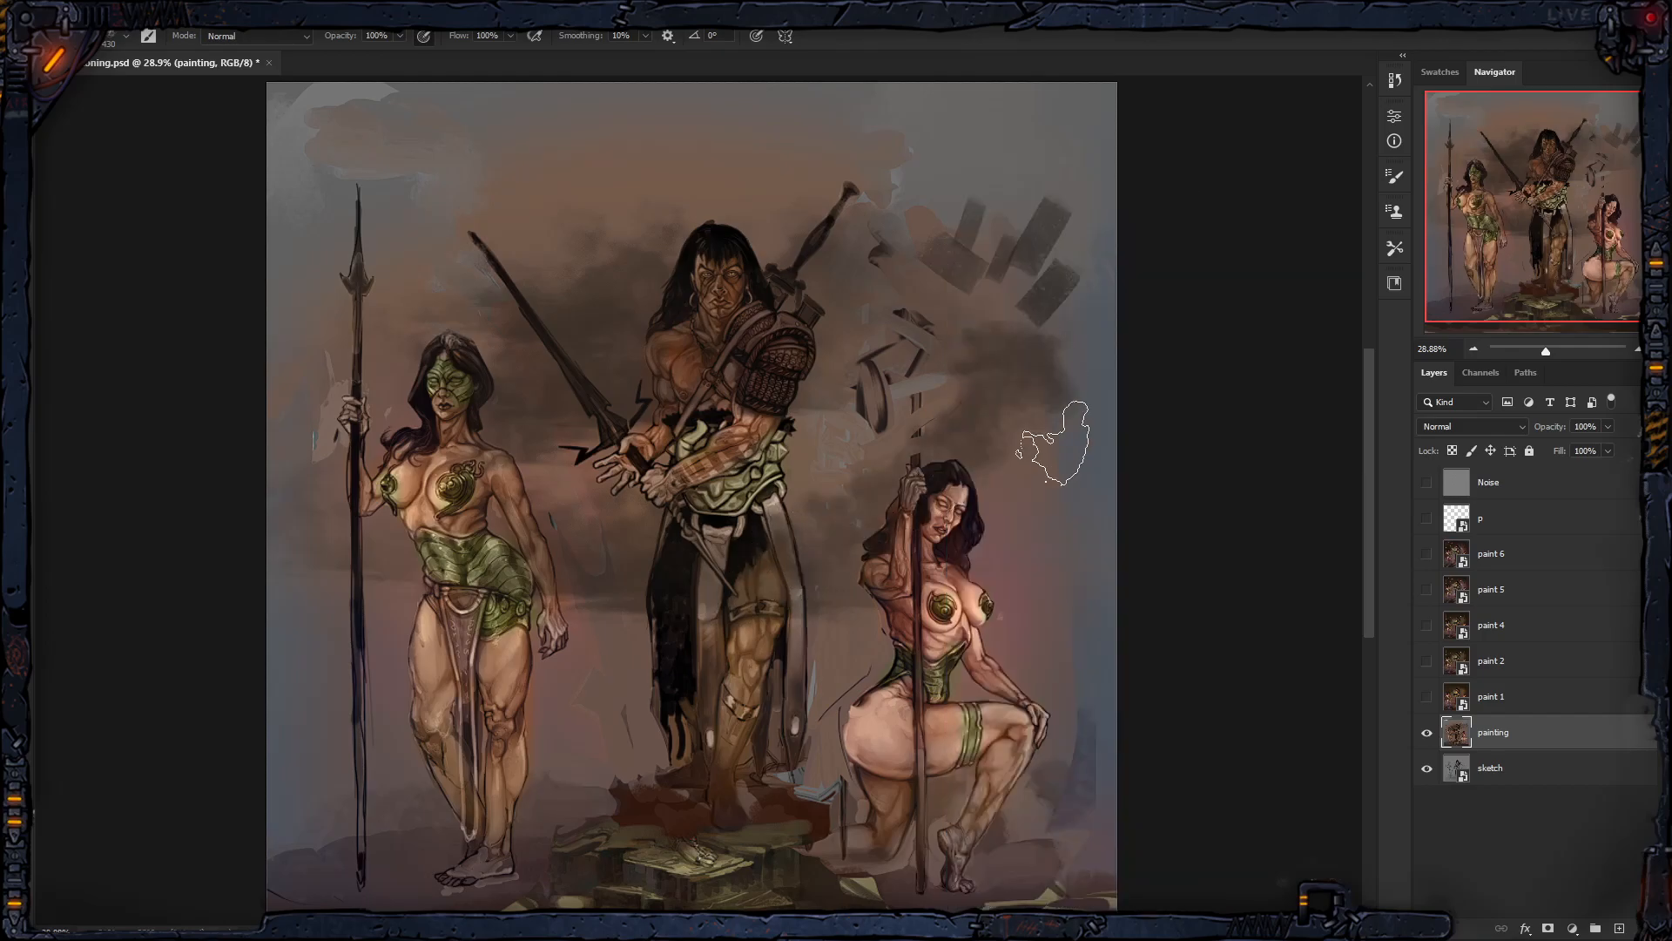
{"action": "right_click", "coordinate": [1064, 552]}
{"action": "left_click", "coordinate": [1164, 791]}
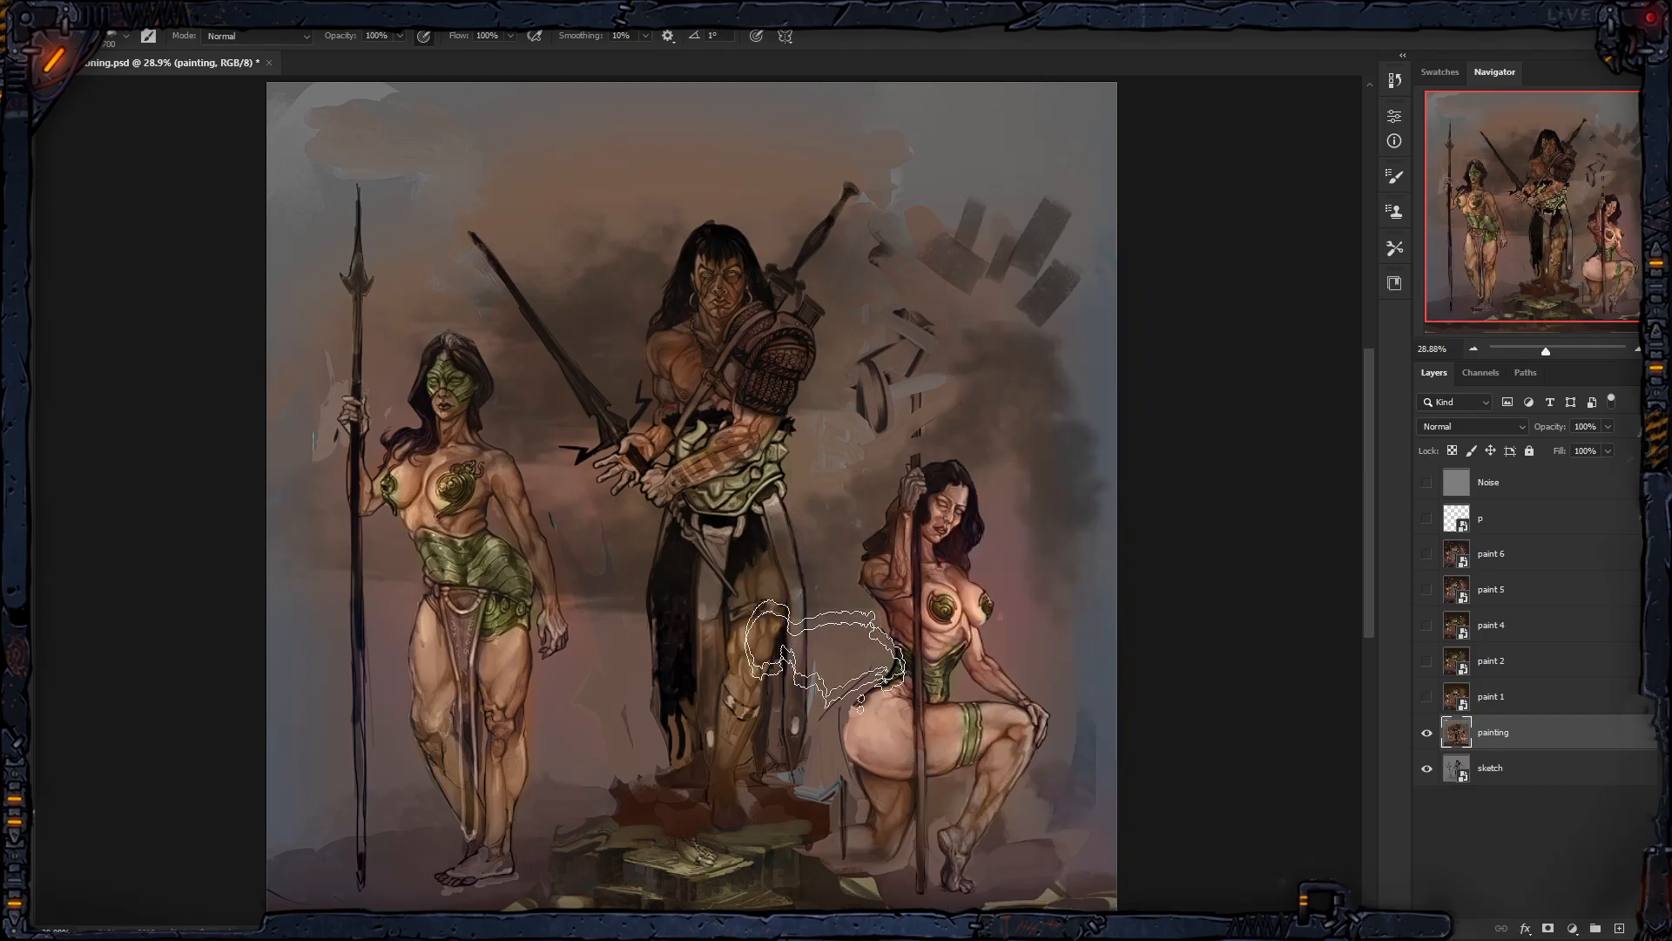
Step: Try the effect - miracle dots brush with a scatter of dots in the background's upper right corner
{"action": "right_click", "coordinate": [897, 361]}
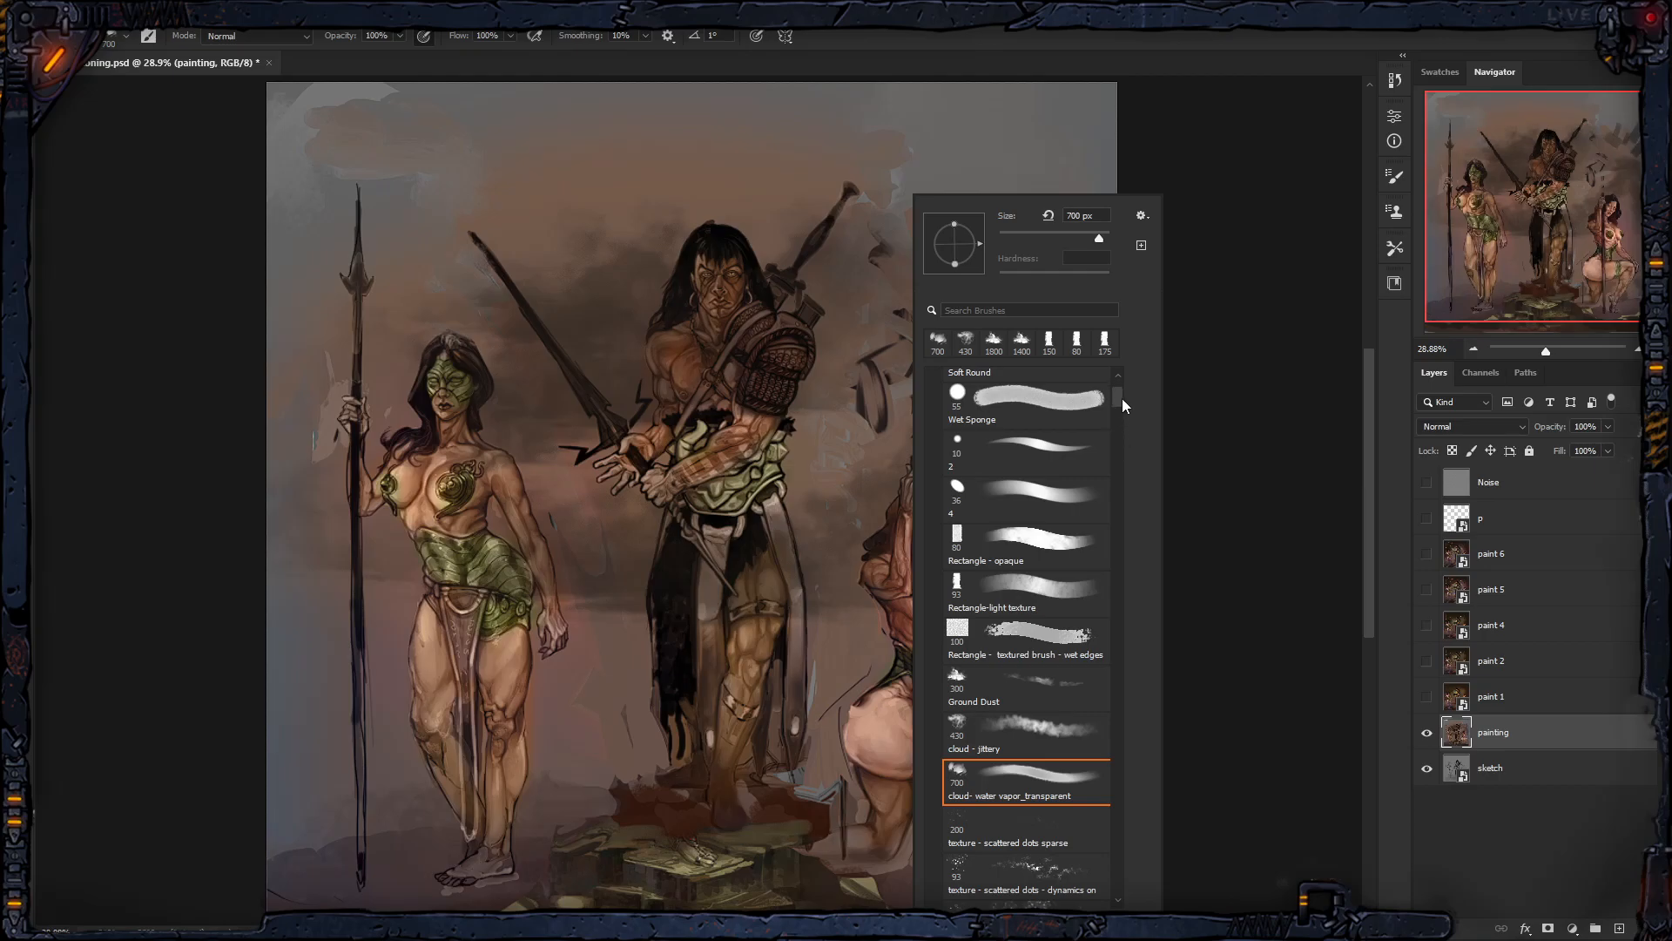
{"action": "scroll", "coordinate": [1120, 401], "scroll_direction": "down", "scroll_amount": 5}
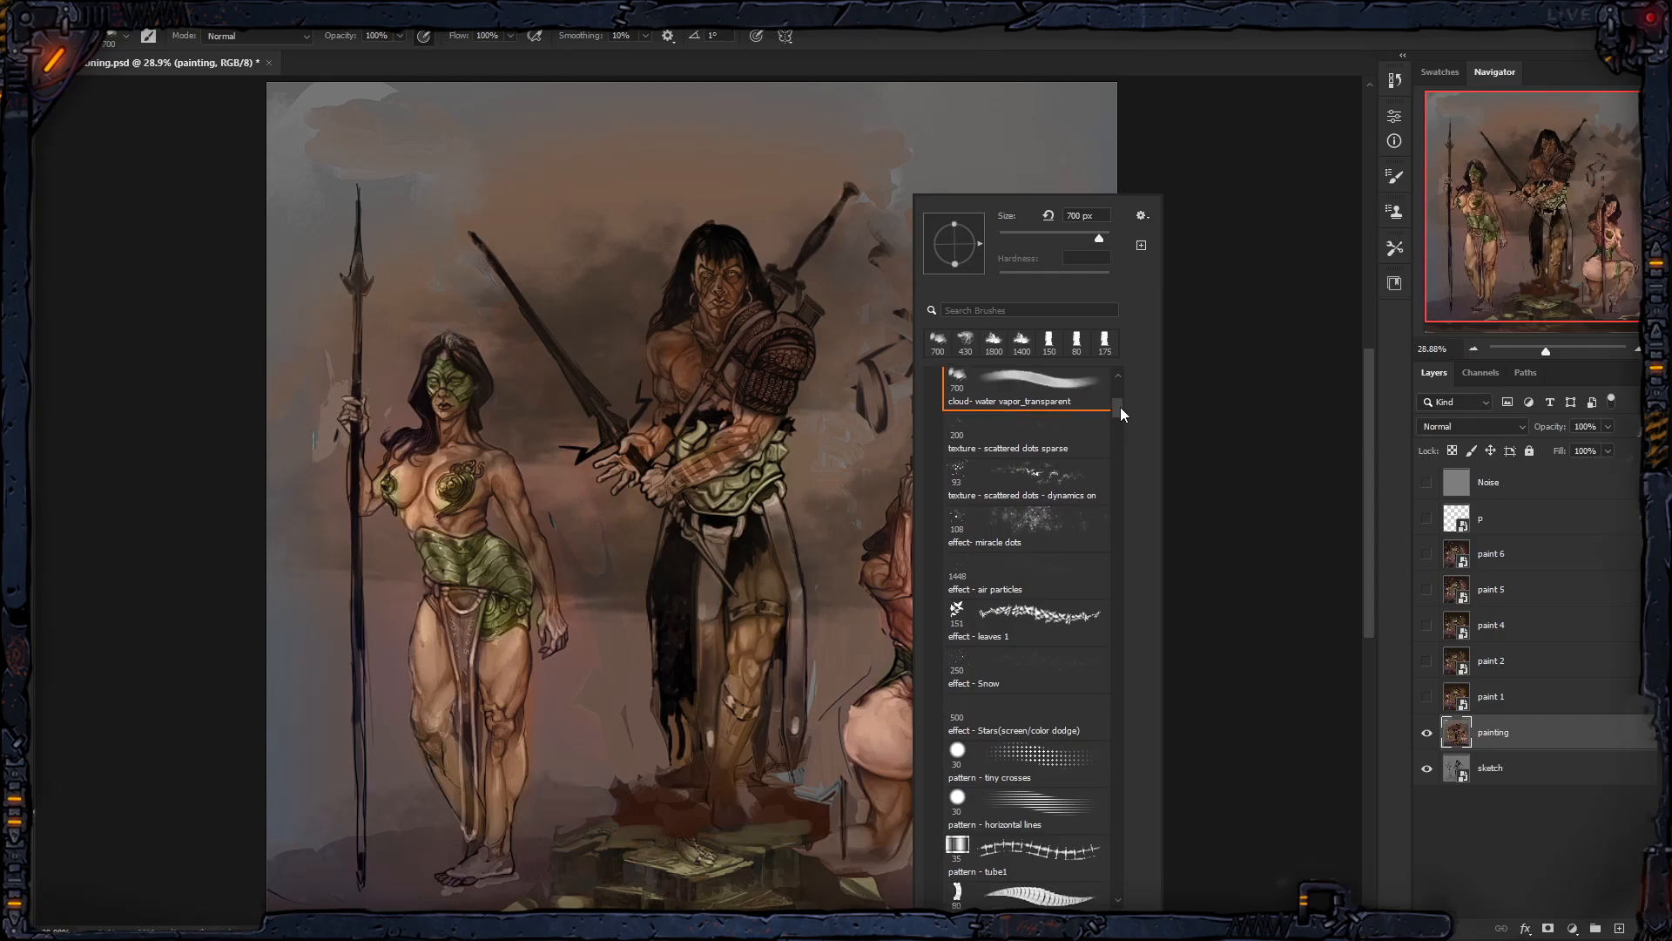
{"action": "scroll", "coordinate": [1120, 409], "scroll_direction": "down", "scroll_amount": 1}
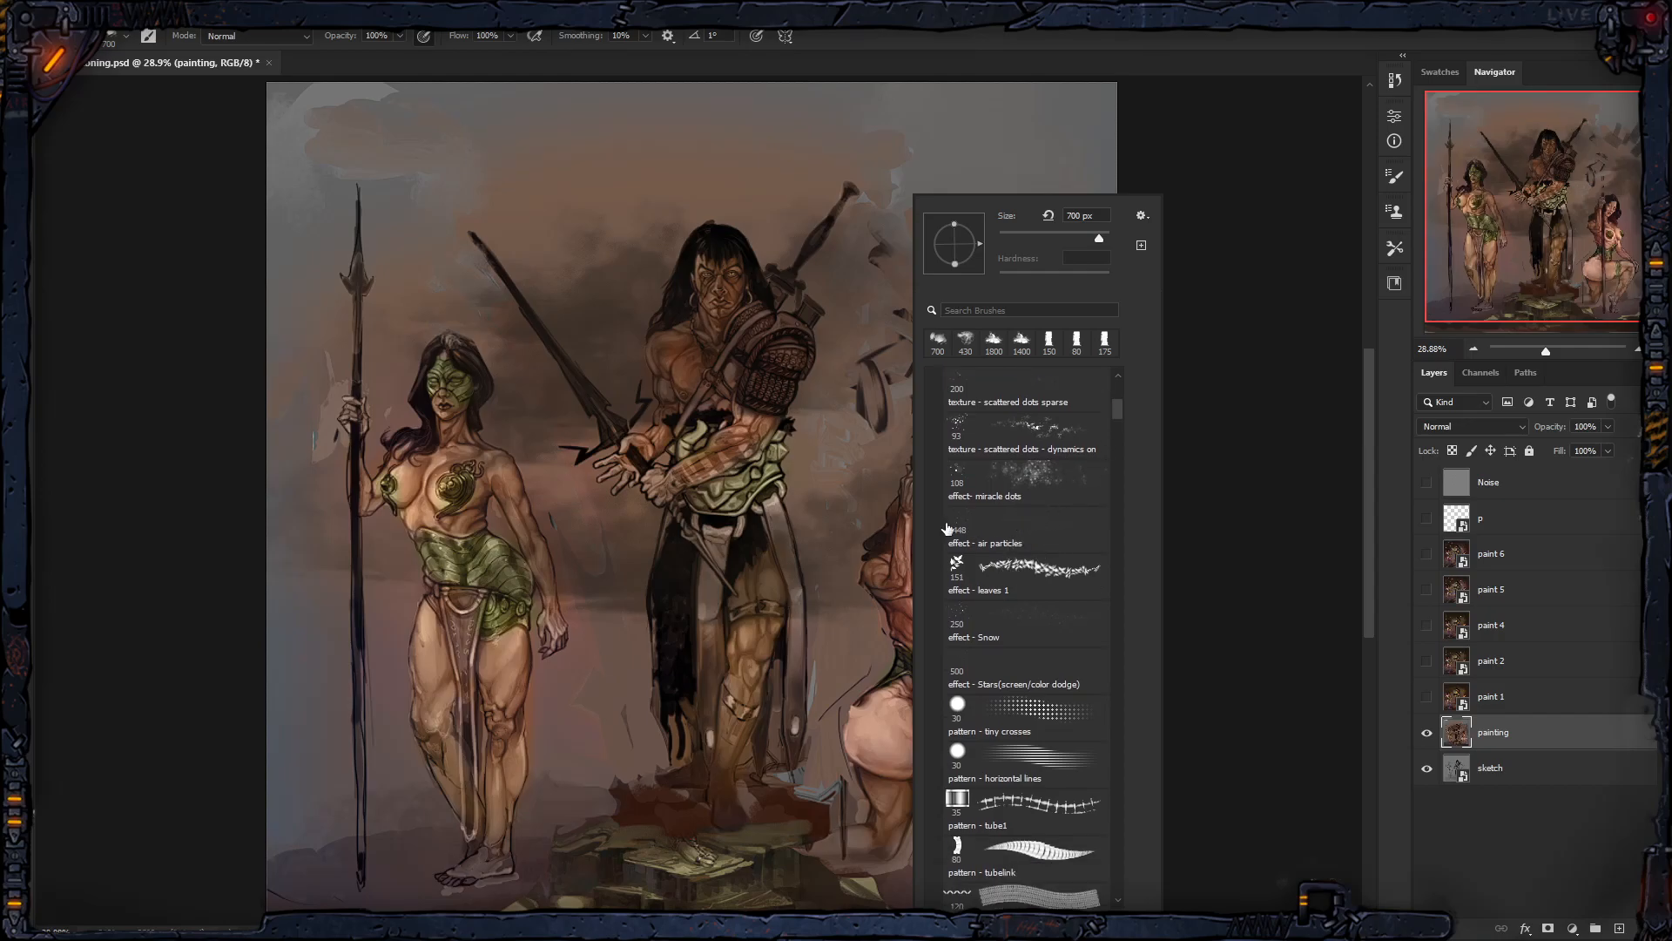
{"action": "left_click", "coordinate": [1015, 477]}
{"action": "key", "text": "Return"}
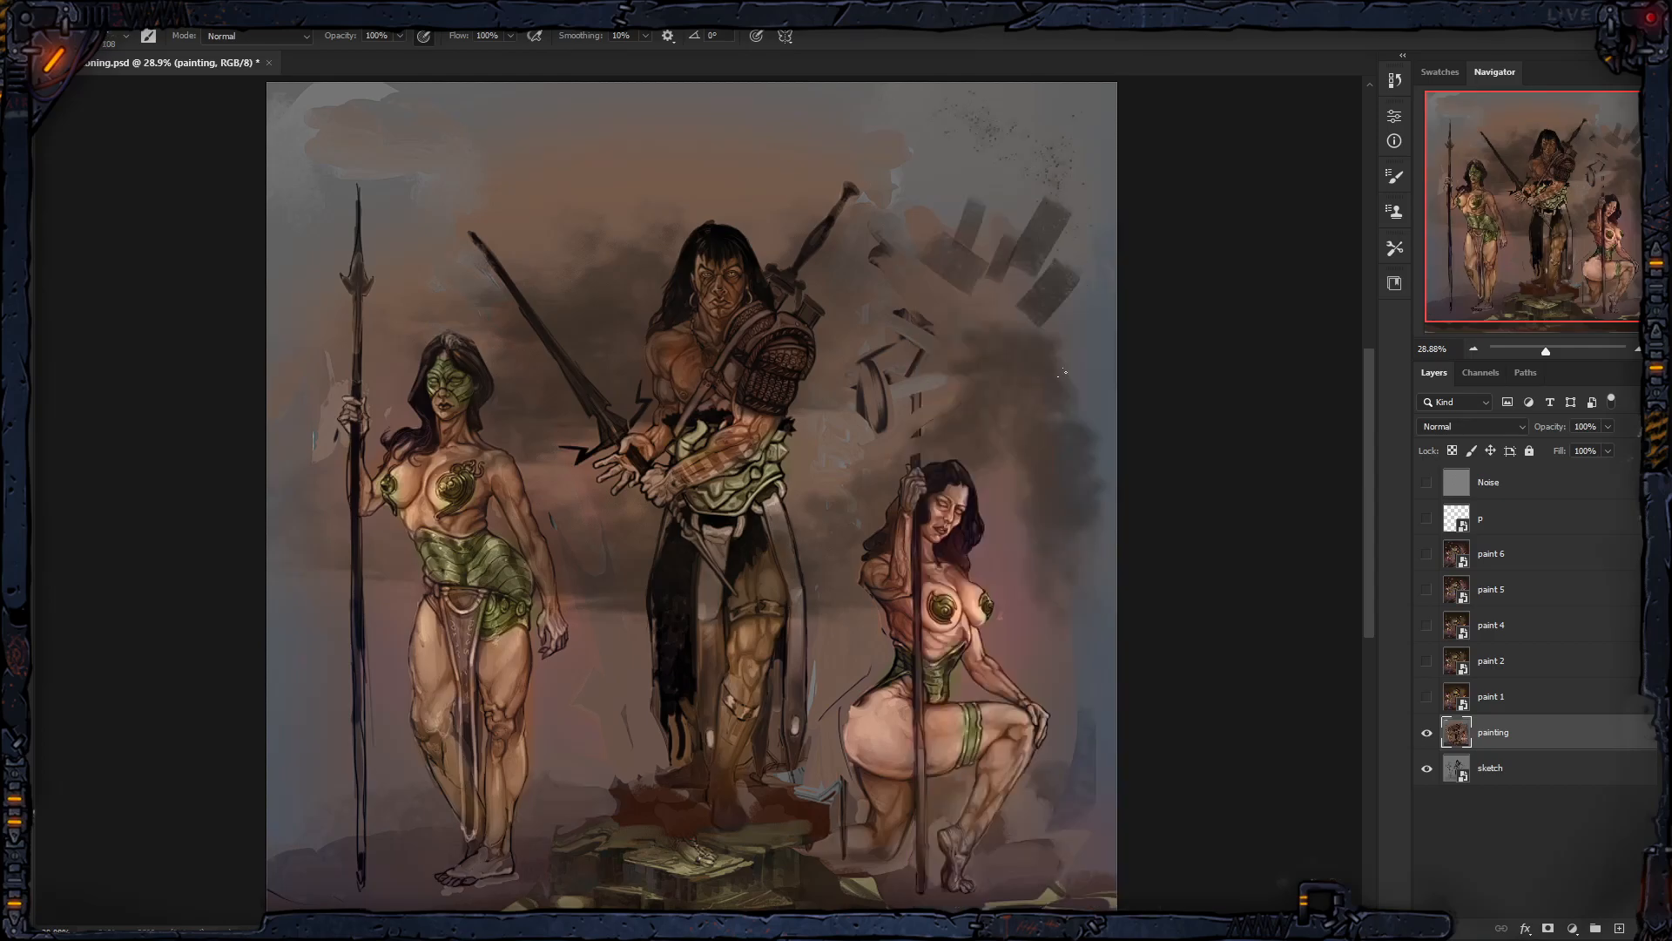
Step: Try the pattern - tube1 brush at an enlarged size down the background beside the kneeling woman, and undo the stroke
{"action": "right_click", "coordinate": [1029, 376]}
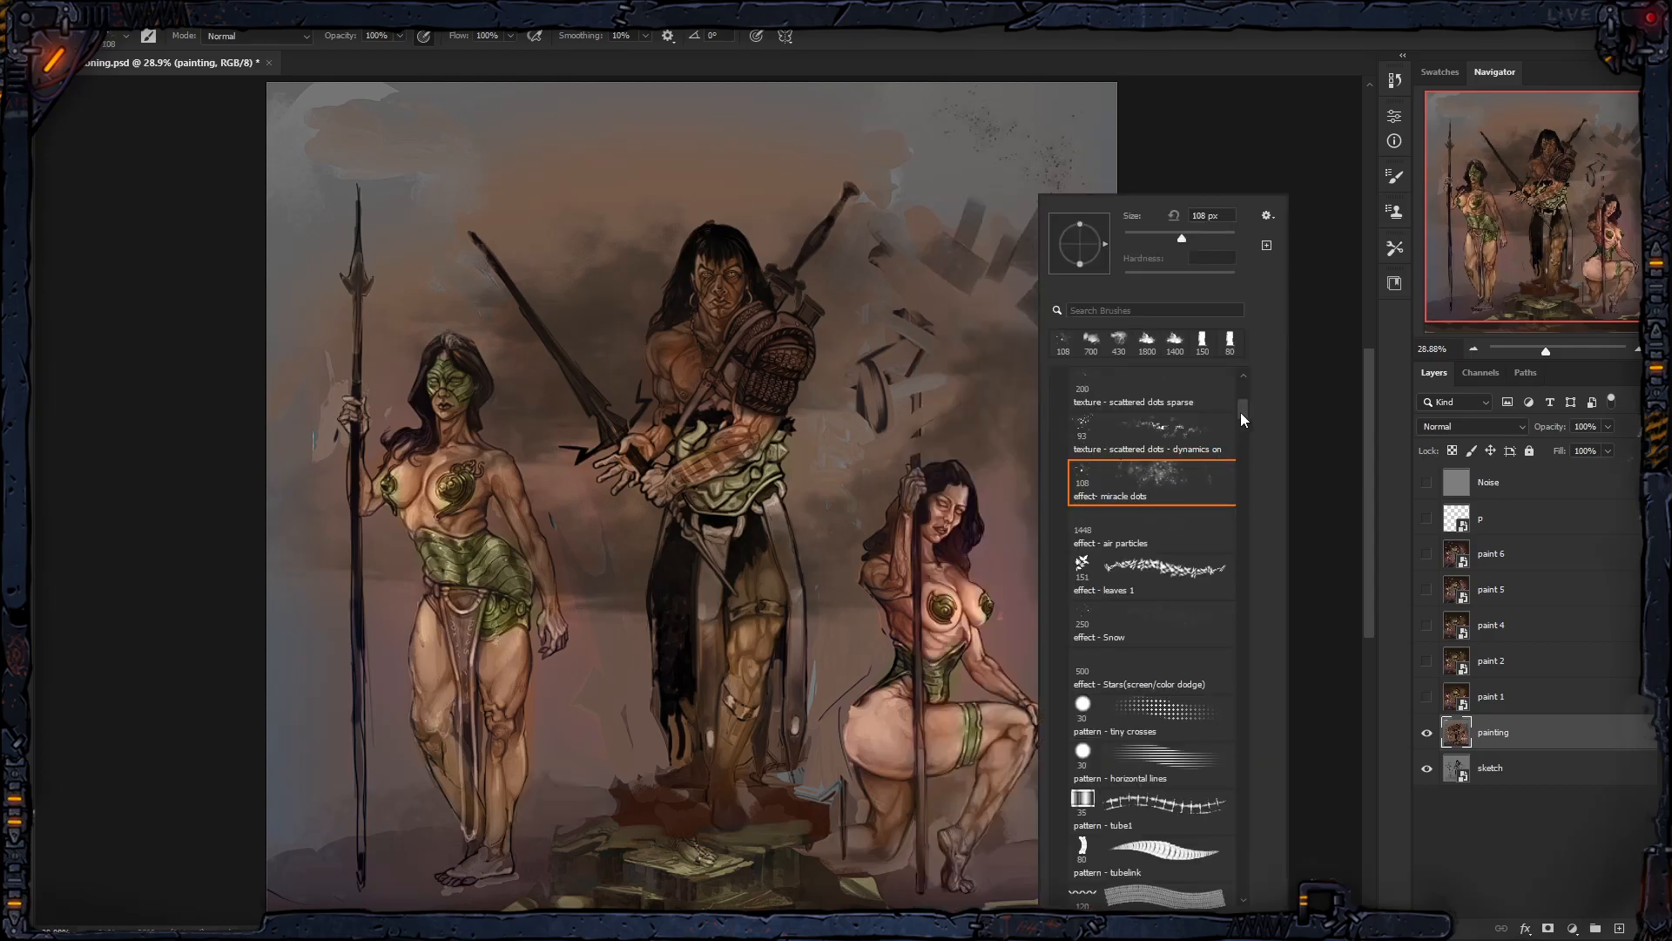
{"action": "left_click_drag", "start_coordinate": [1240, 411], "coordinate": [1242, 422]}
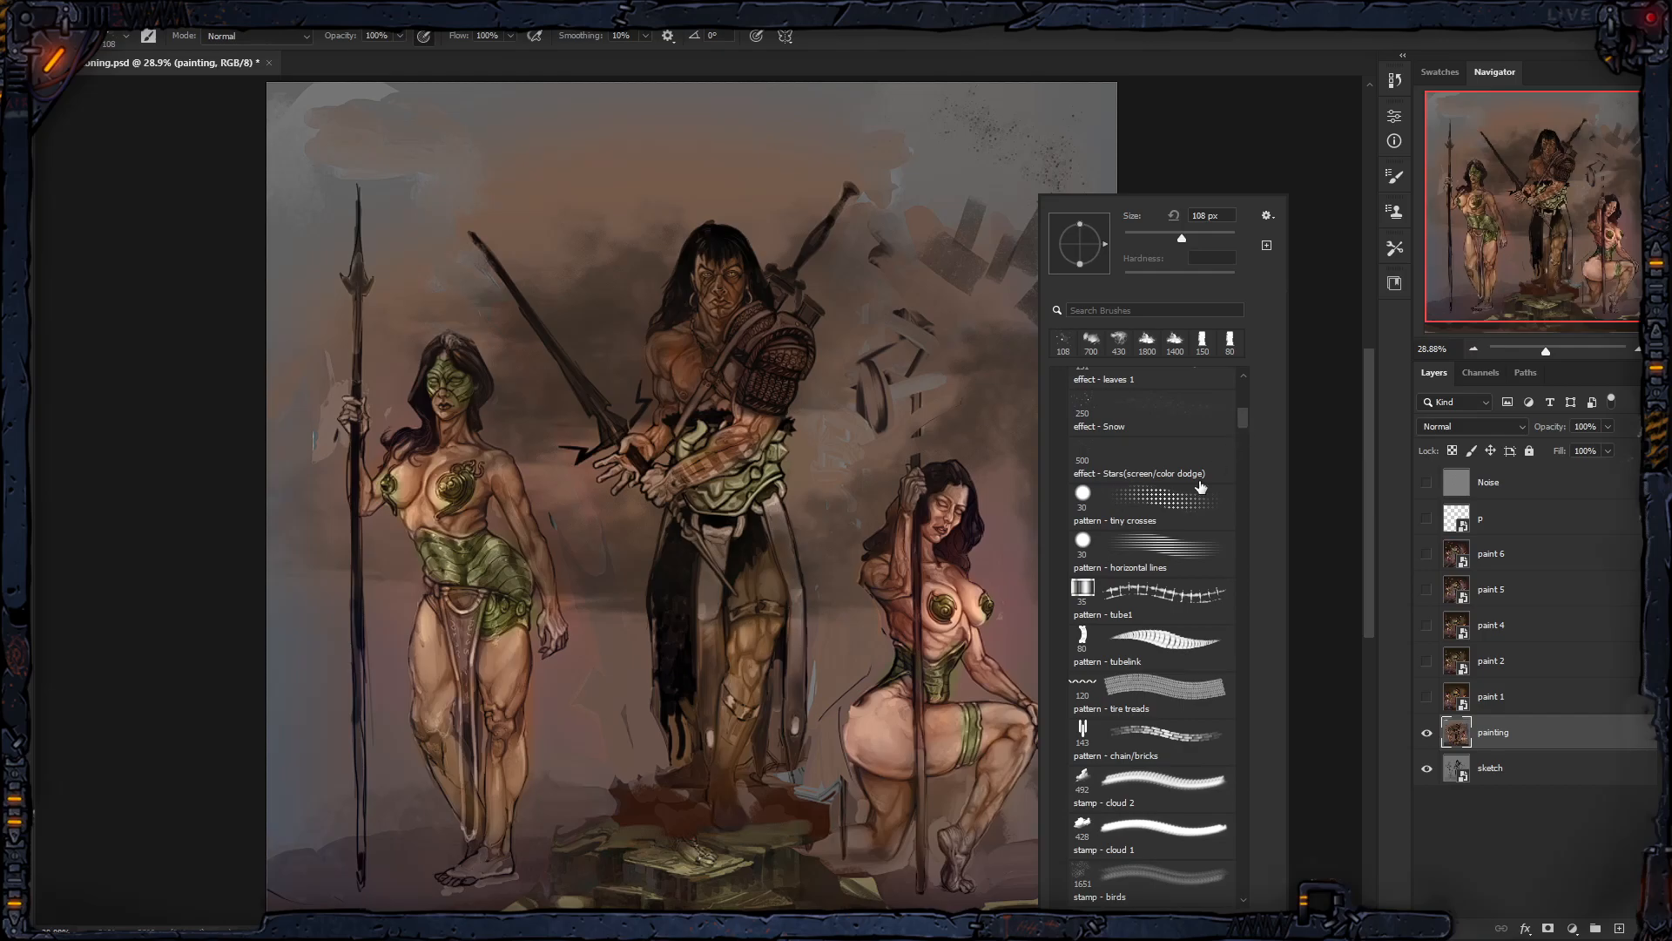
{"action": "left_click", "coordinate": [1165, 521]}
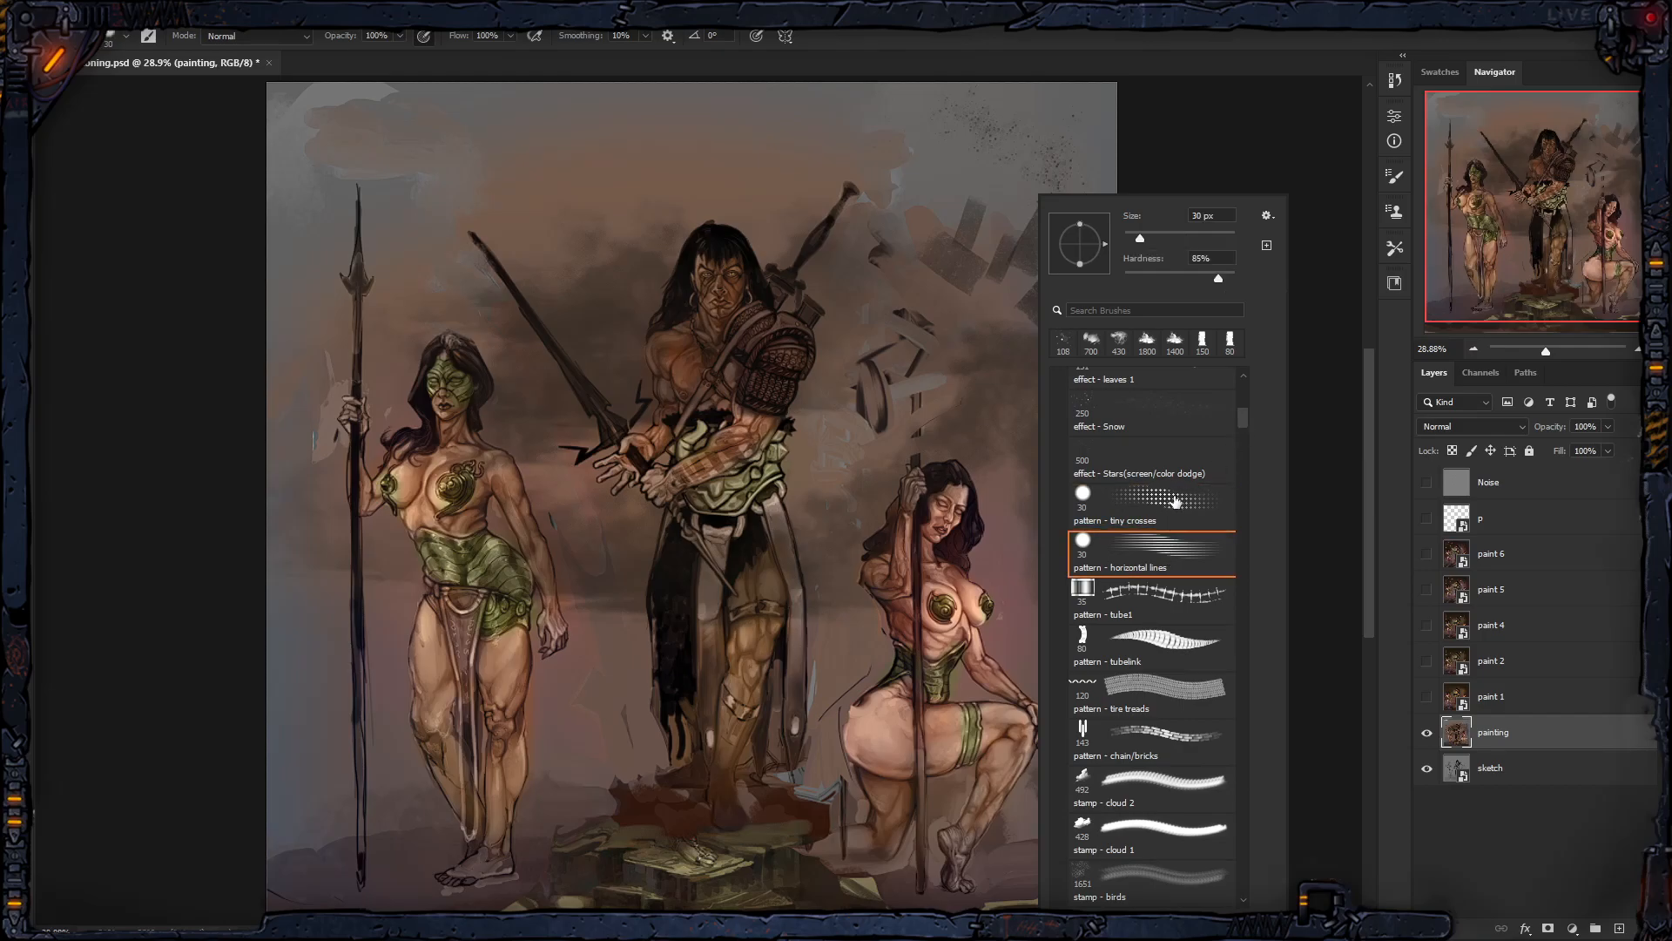
{"action": "left_click", "coordinate": [1172, 600]}
{"action": "left_click", "coordinate": [799, 128]}
{"action": "key", "text": "bracketright"}
{"action": "key", "text": "bracketright"}
{"action": "key", "text": "bracketright"}
{"action": "key", "text": "bracketright"}
{"action": "key", "text": "bracketright"}
{"action": "key", "text": "bracketright"}
{"action": "key", "text": "bracketright"}
{"action": "key", "text": "bracketright"}
{"action": "key", "text": "bracketright"}
{"action": "key", "text": "bracketright"}
{"action": "key", "text": "bracketright"}
{"action": "key", "text": "bracketright"}
{"action": "key", "text": "bracketright"}
{"action": "key", "text": "bracketright"}
{"action": "key", "text": "bracketright"}
{"action": "mouse_move", "coordinate": [1035, 320]}
{"action": "left_mouse_down"}
{"action": "mouse_move", "coordinate": [1093, 652]}
{"action": "mouse_move", "coordinate": [937, 329]}
{"action": "mouse_move", "coordinate": [1056, 505]}
{"action": "mouse_move", "coordinate": [1095, 646]}
{"action": "left_mouse_up"}
{"action": "key", "text": "bracketleft"}
{"action": "key", "text": "bracketleft"}
{"action": "key", "text": "bracketleft"}
{"action": "key", "text": "bracketleft"}
{"action": "key", "text": "bracketleft"}
{"action": "key", "text": "ctrl+z"}
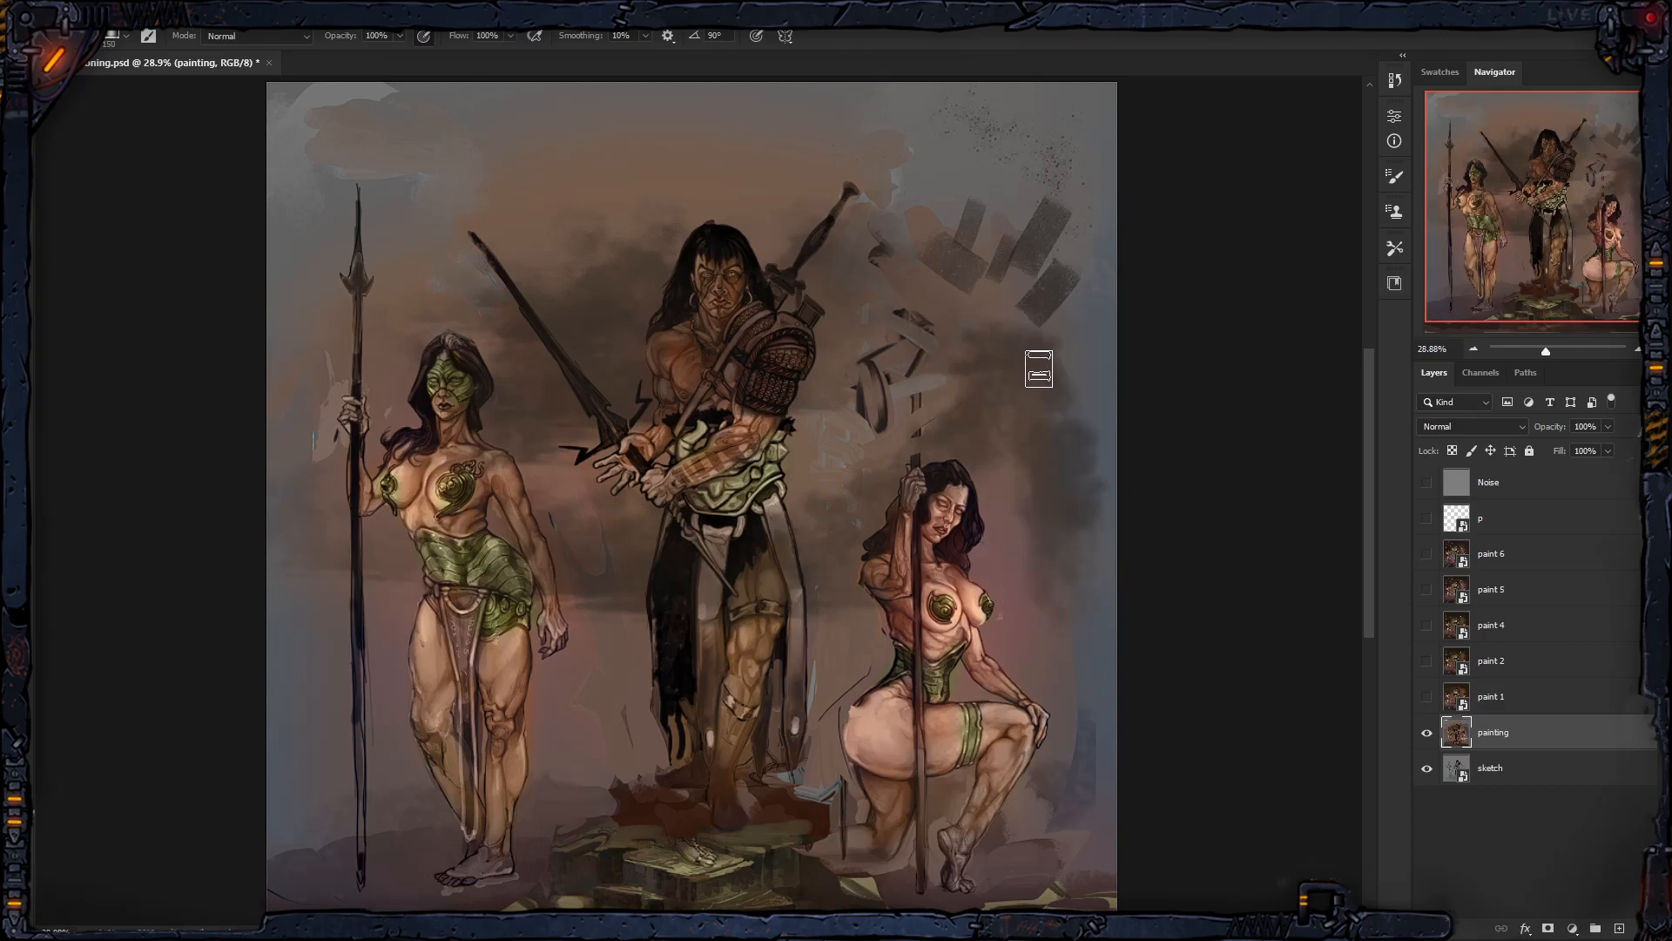
Step: Look over the pattern and stamp brush presets, and undo the test dots, clouds and haze painted over the background and swordsman
{"action": "right_click", "coordinate": [1024, 379]}
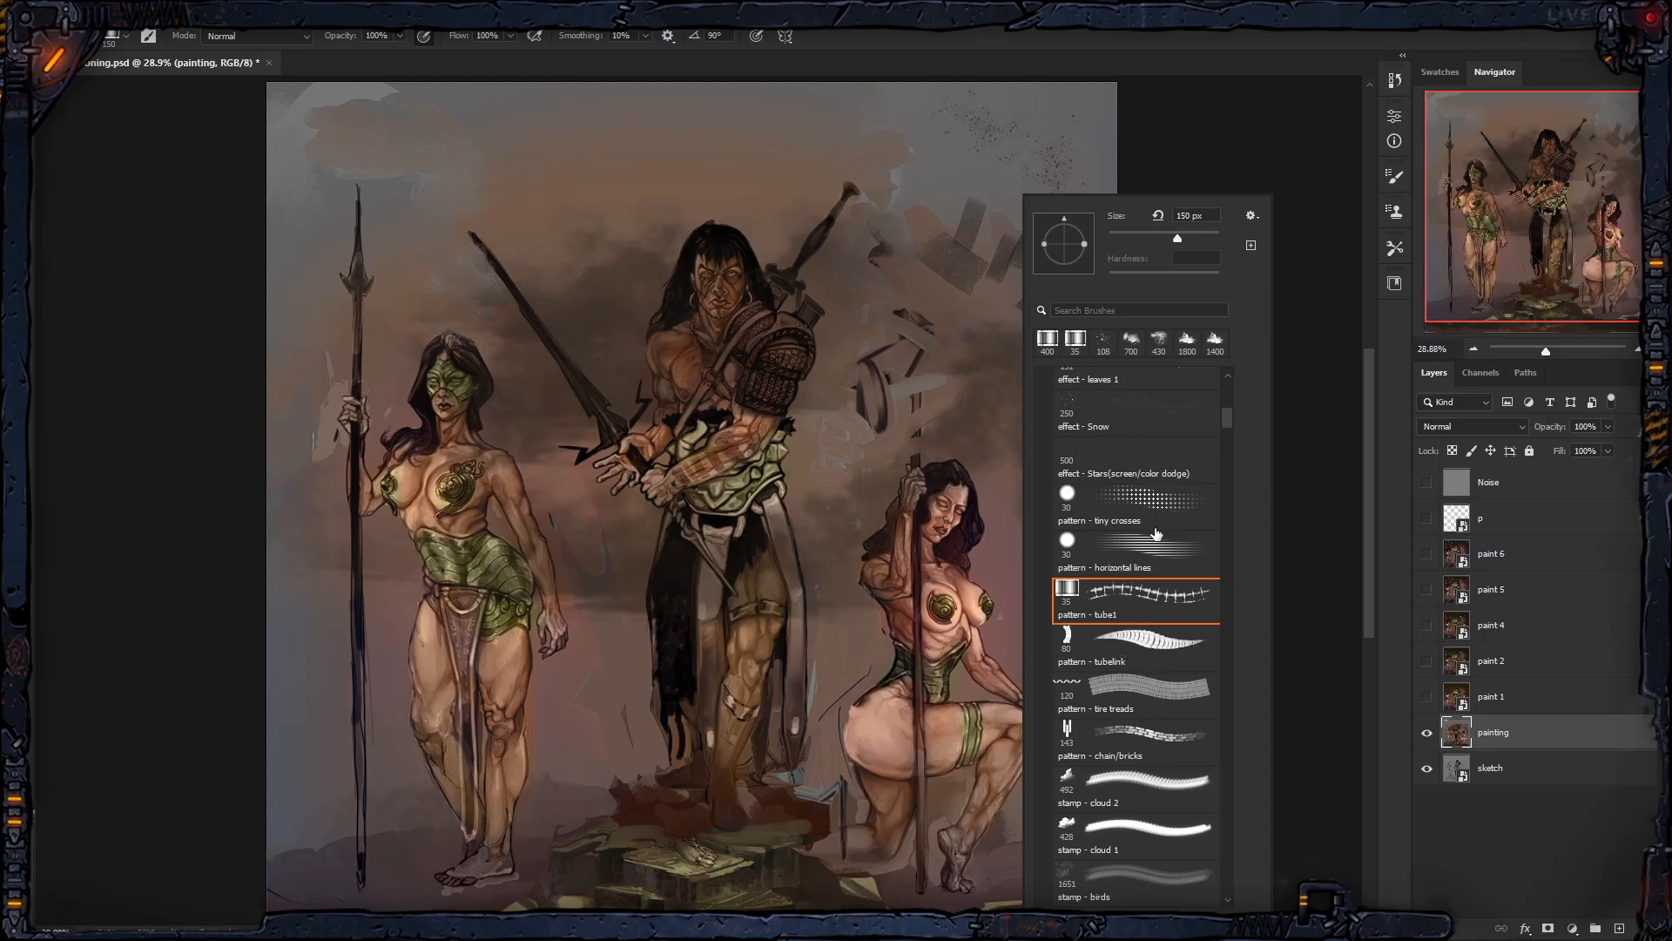
{"action": "mouse_move", "coordinate": [1229, 420]}
{"action": "left_mouse_down"}
{"action": "mouse_move", "coordinate": [1228, 403]}
{"action": "mouse_move", "coordinate": [1229, 420]}
{"action": "left_mouse_up"}
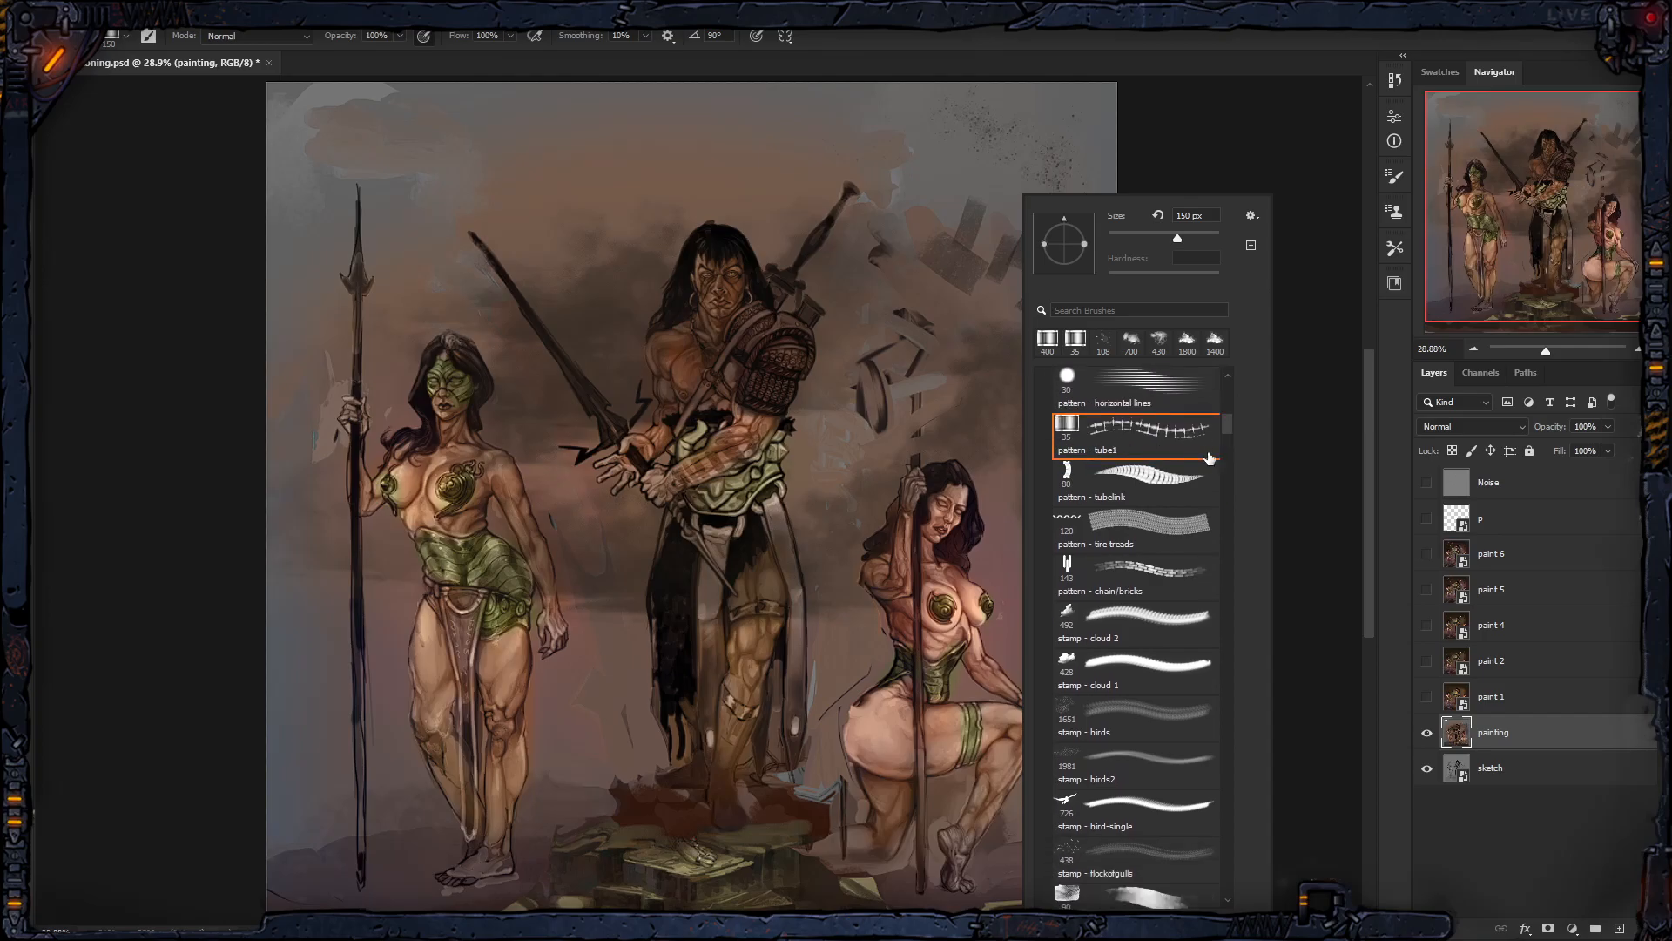
{"action": "left_click_drag", "start_coordinate": [1224, 425], "coordinate": [1226, 422]}
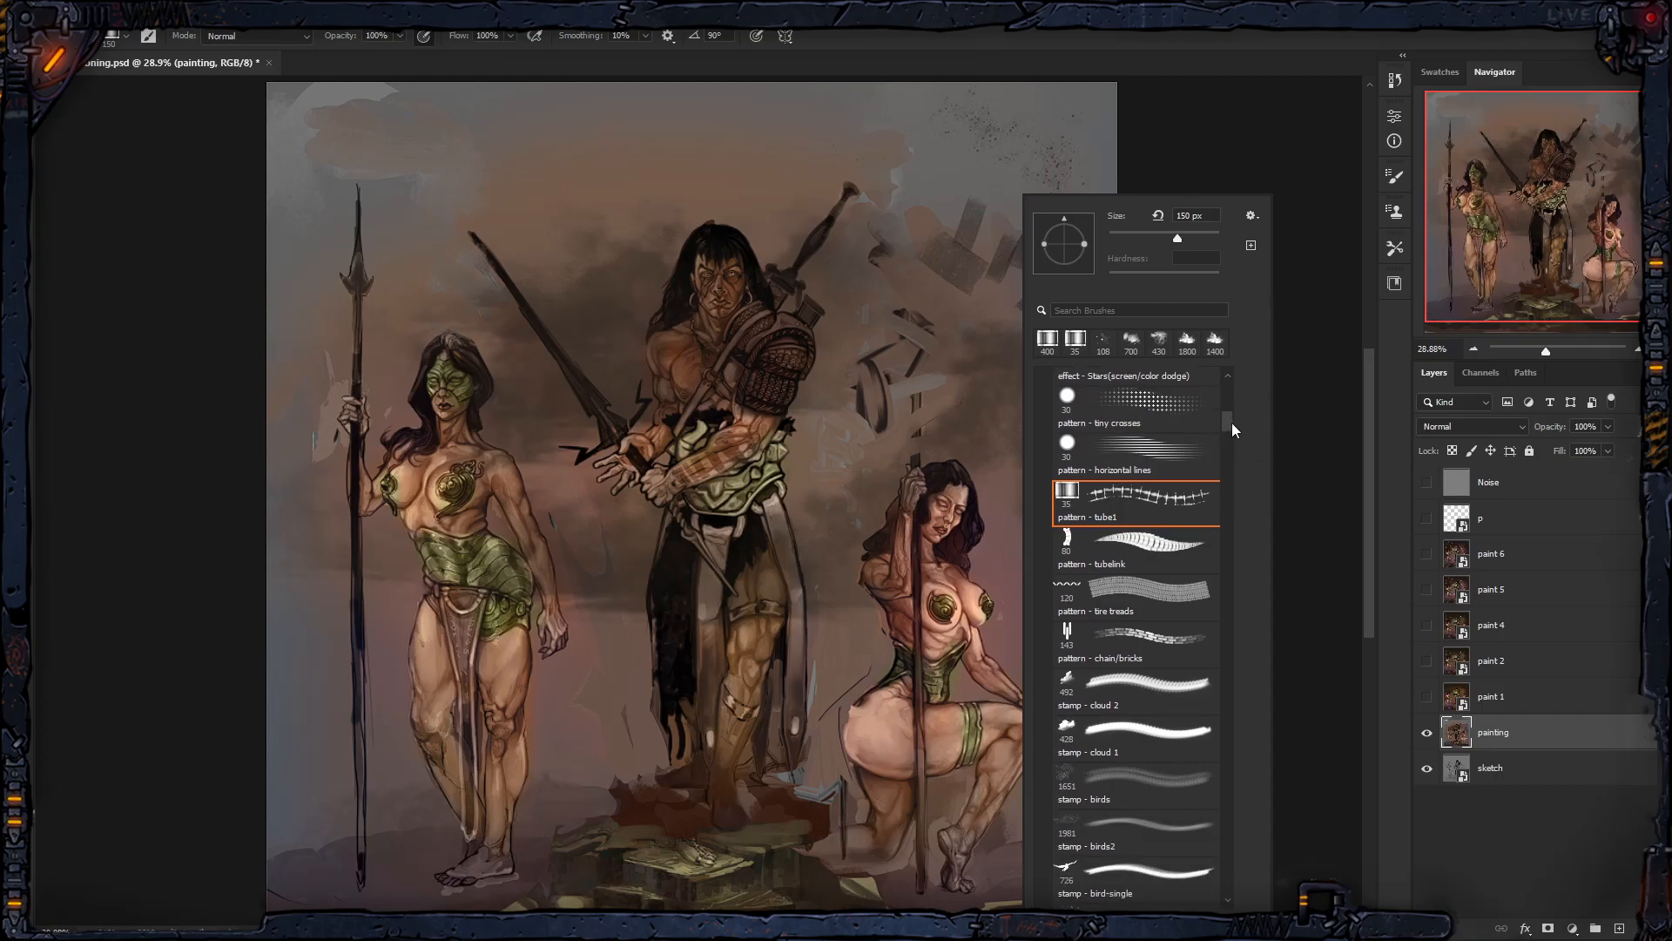
{"action": "left_click", "coordinate": [1168, 57]}
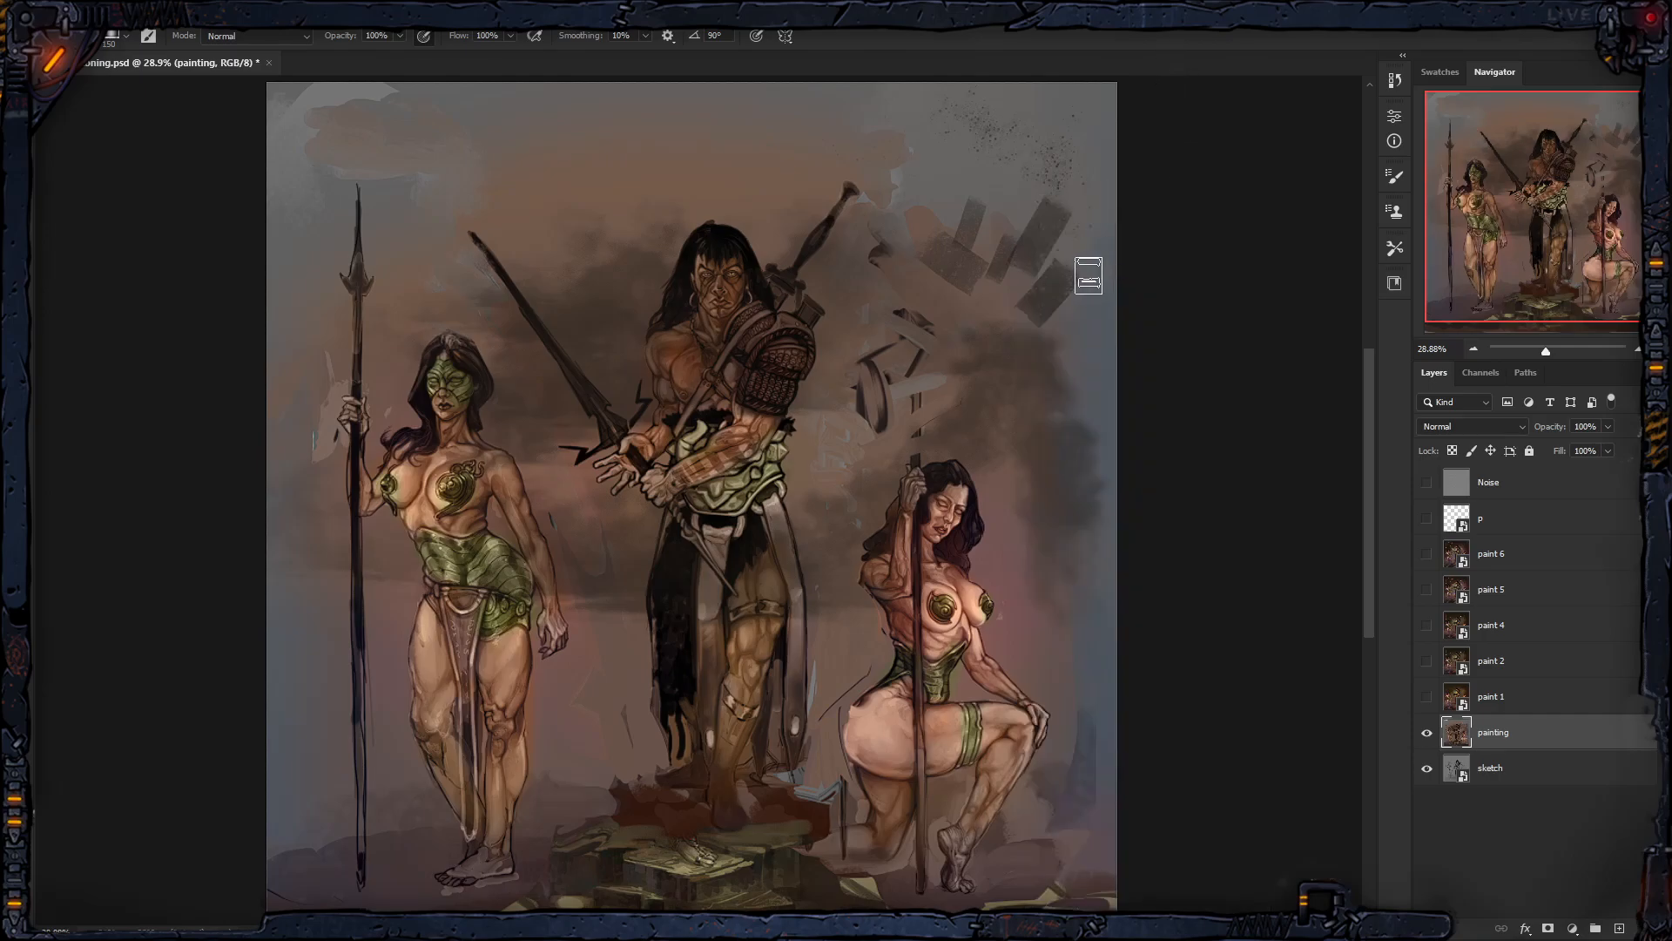
{"action": "key", "text": "ctrl+z"}
{"action": "key", "text": "ctrl+z"}
{"action": "key", "text": "ctrl+z"}
{"action": "key", "text": "ctrl+z"}
{"action": "key", "text": "ctrl+z"}
{"action": "key", "text": "ctrl+z"}
{"action": "key", "text": "ctrl+z"}
{"action": "key", "text": "ctrl+z"}
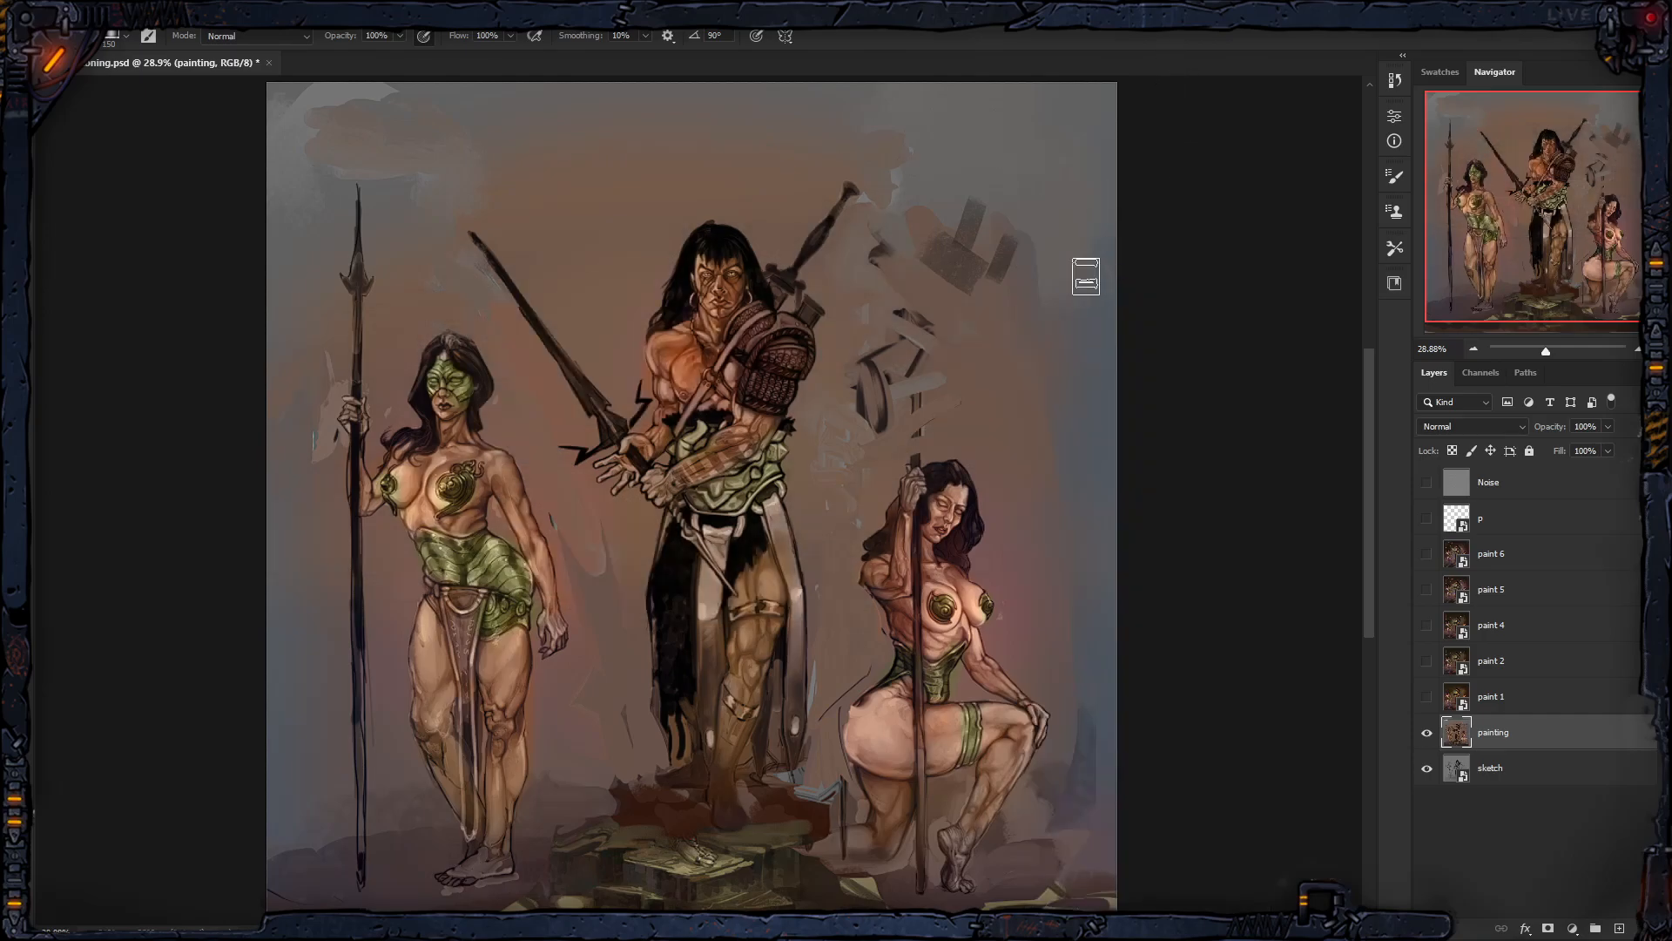
Step: Try the pattern - chain/bricks preset and the stamp - bird-single brush in the upper sky, and undo the bird stamp
{"action": "right_click", "coordinate": [1009, 376]}
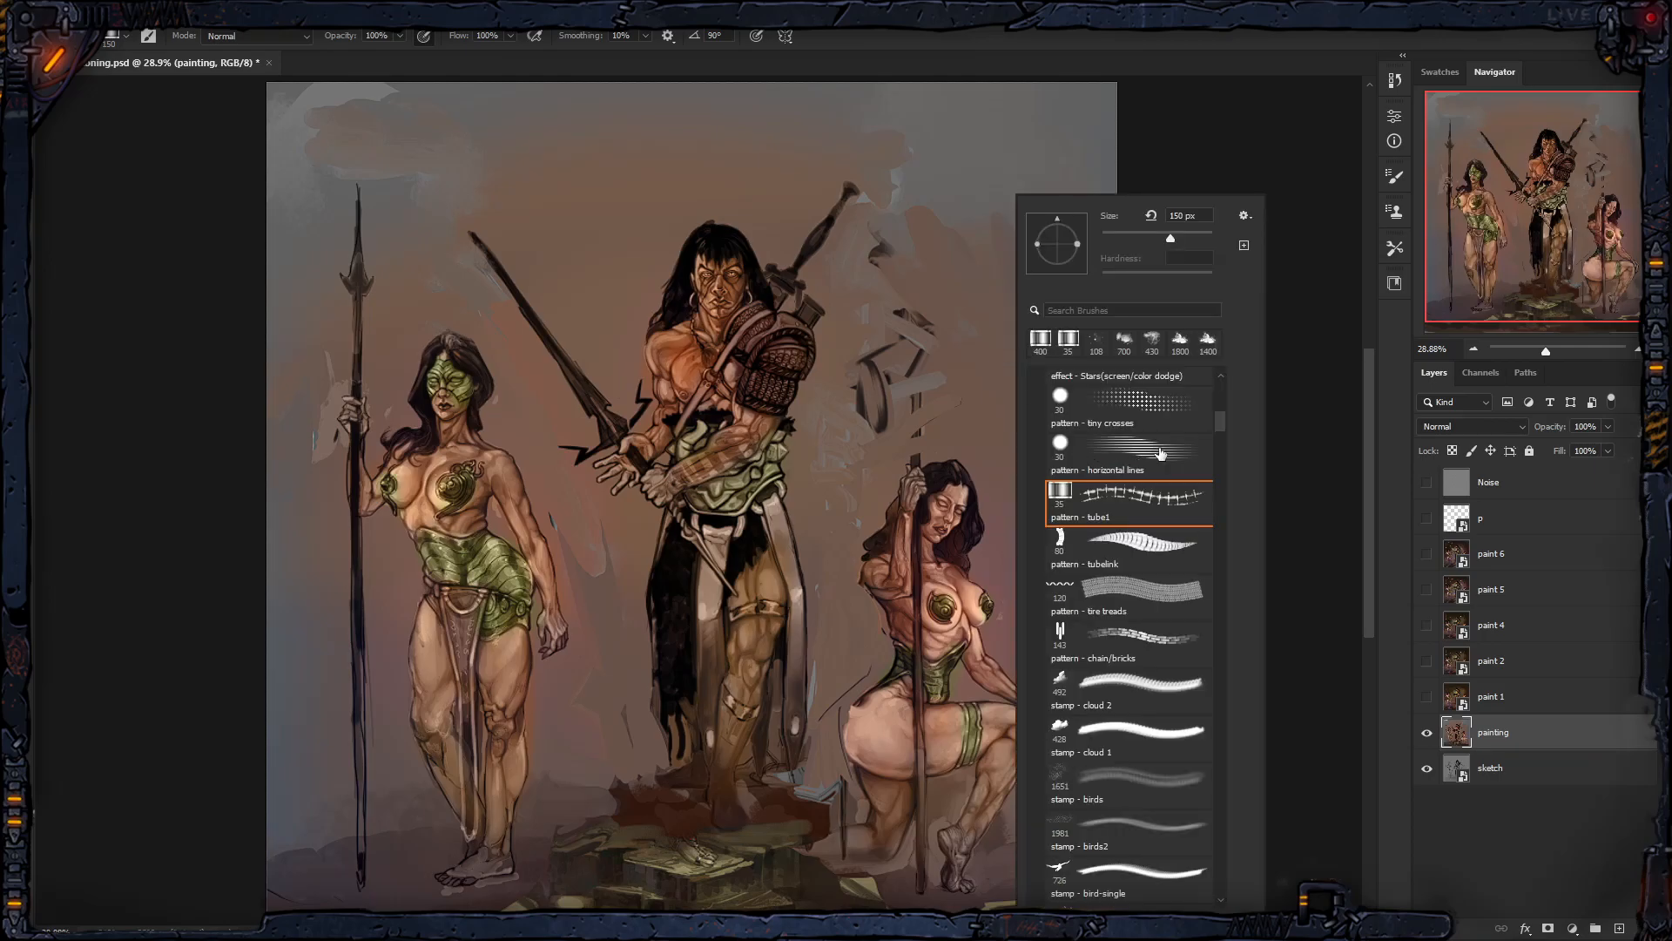
{"action": "scroll", "coordinate": [1220, 426], "scroll_direction": "down", "scroll_amount": 2}
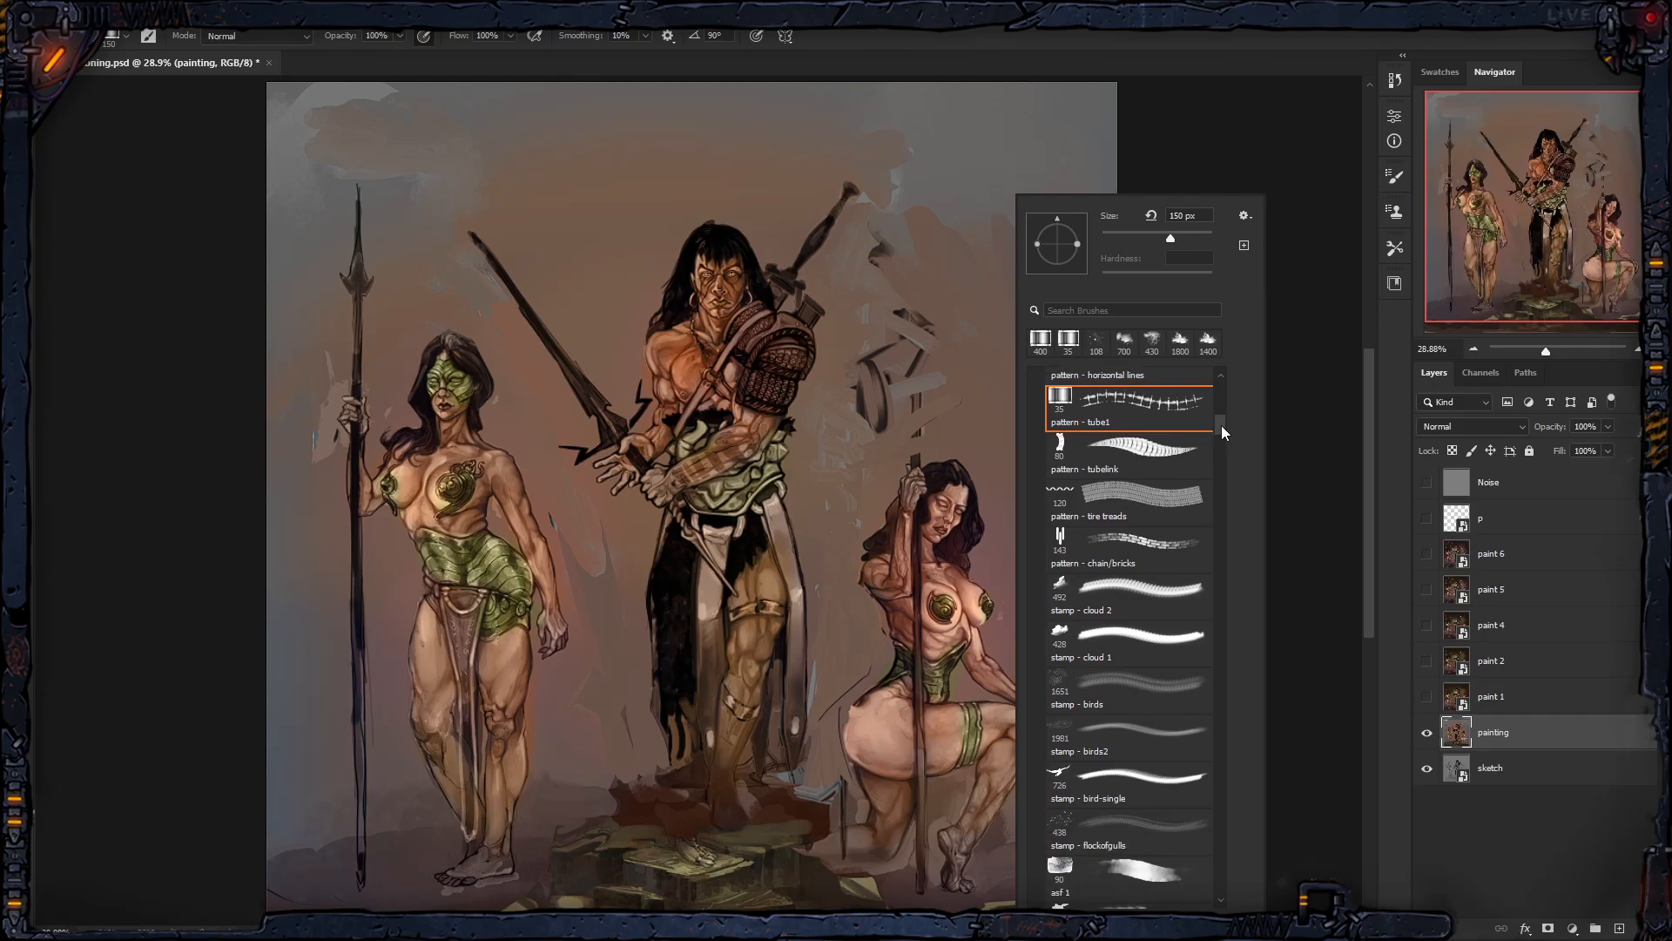
{"action": "left_click", "coordinate": [1164, 538]}
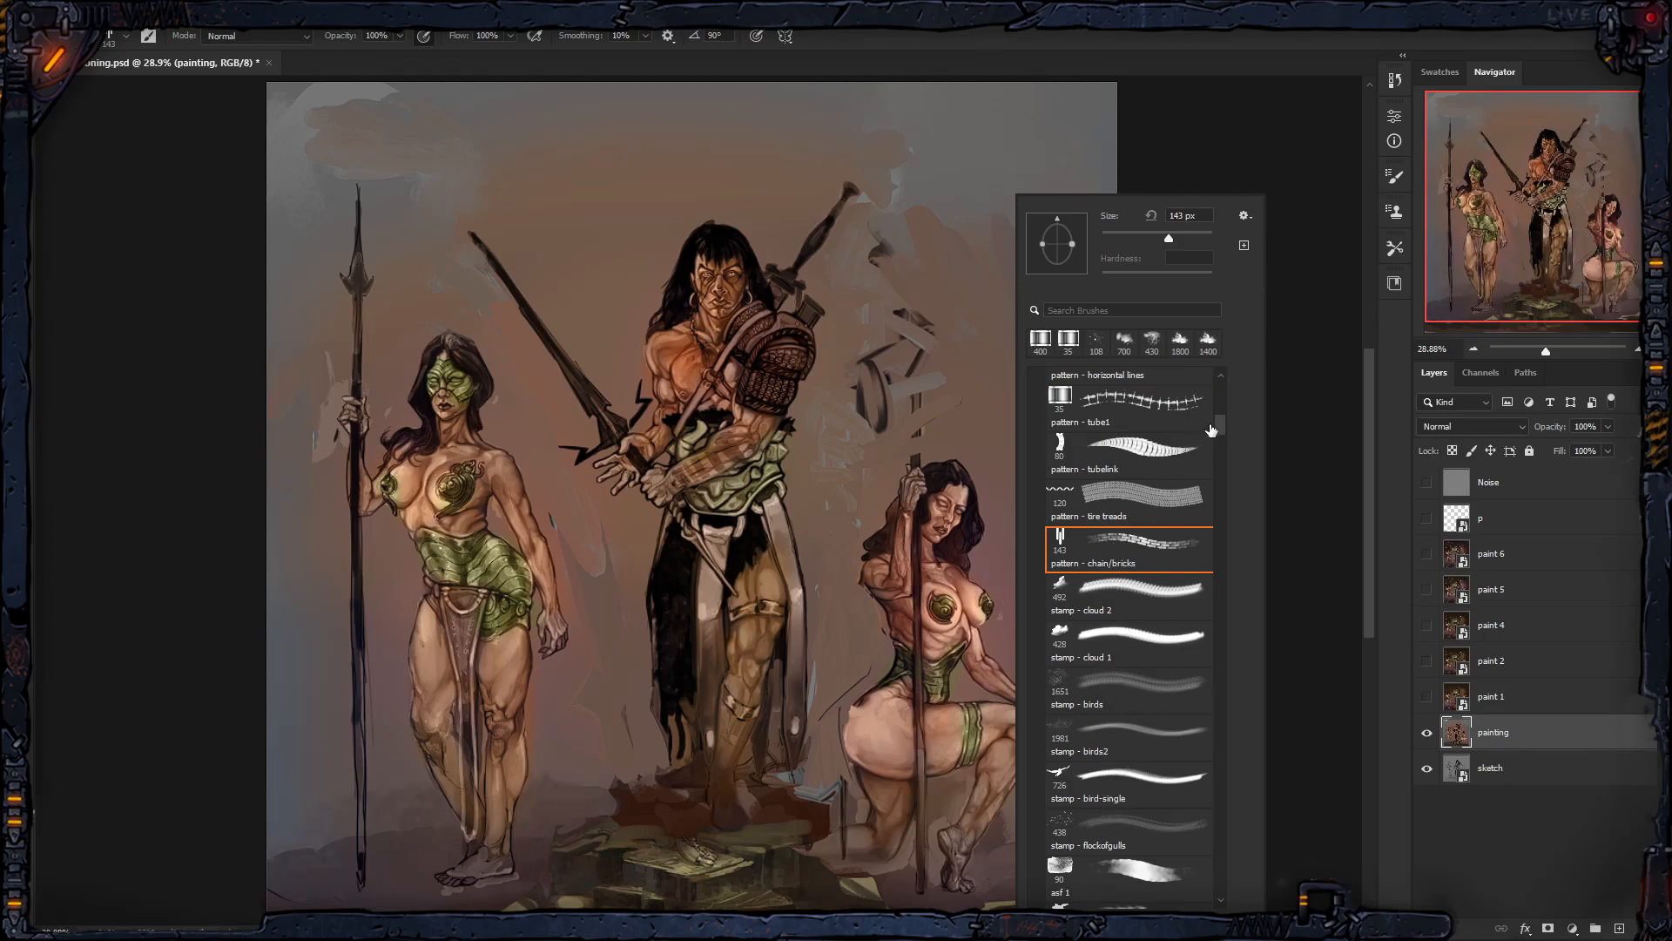
{"action": "scroll", "coordinate": [1225, 436], "scroll_direction": "down", "scroll_amount": 1}
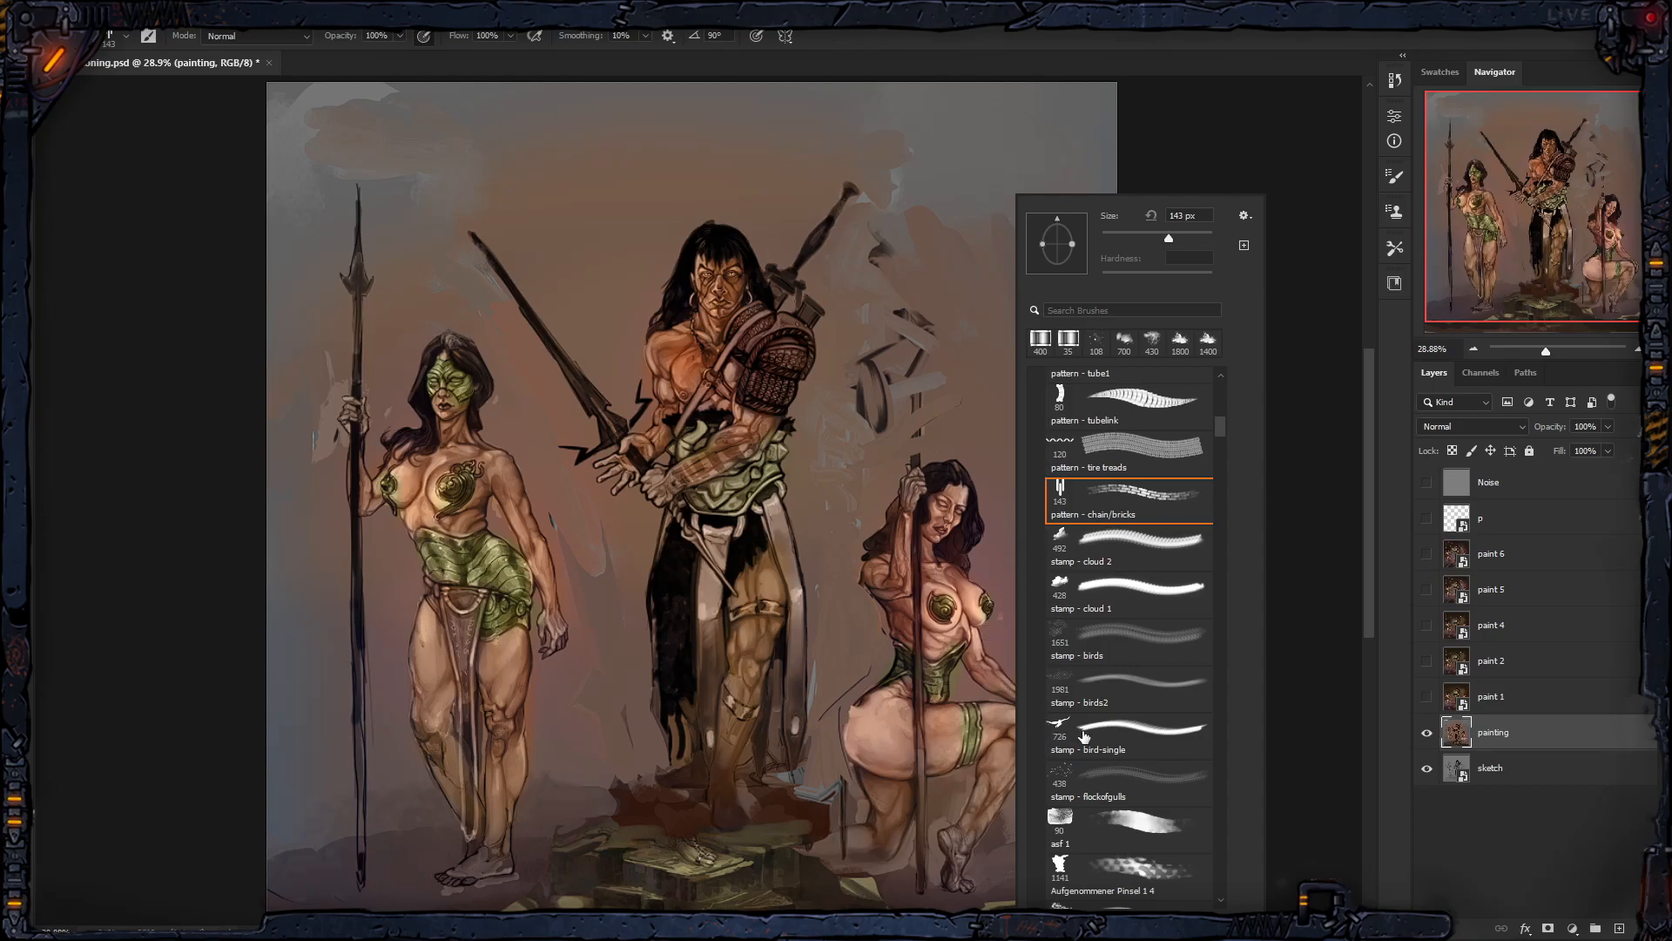
{"action": "left_click", "coordinate": [1136, 735]}
{"action": "left_click_drag", "start_coordinate": [966, 139], "coordinate": [998, 157]}
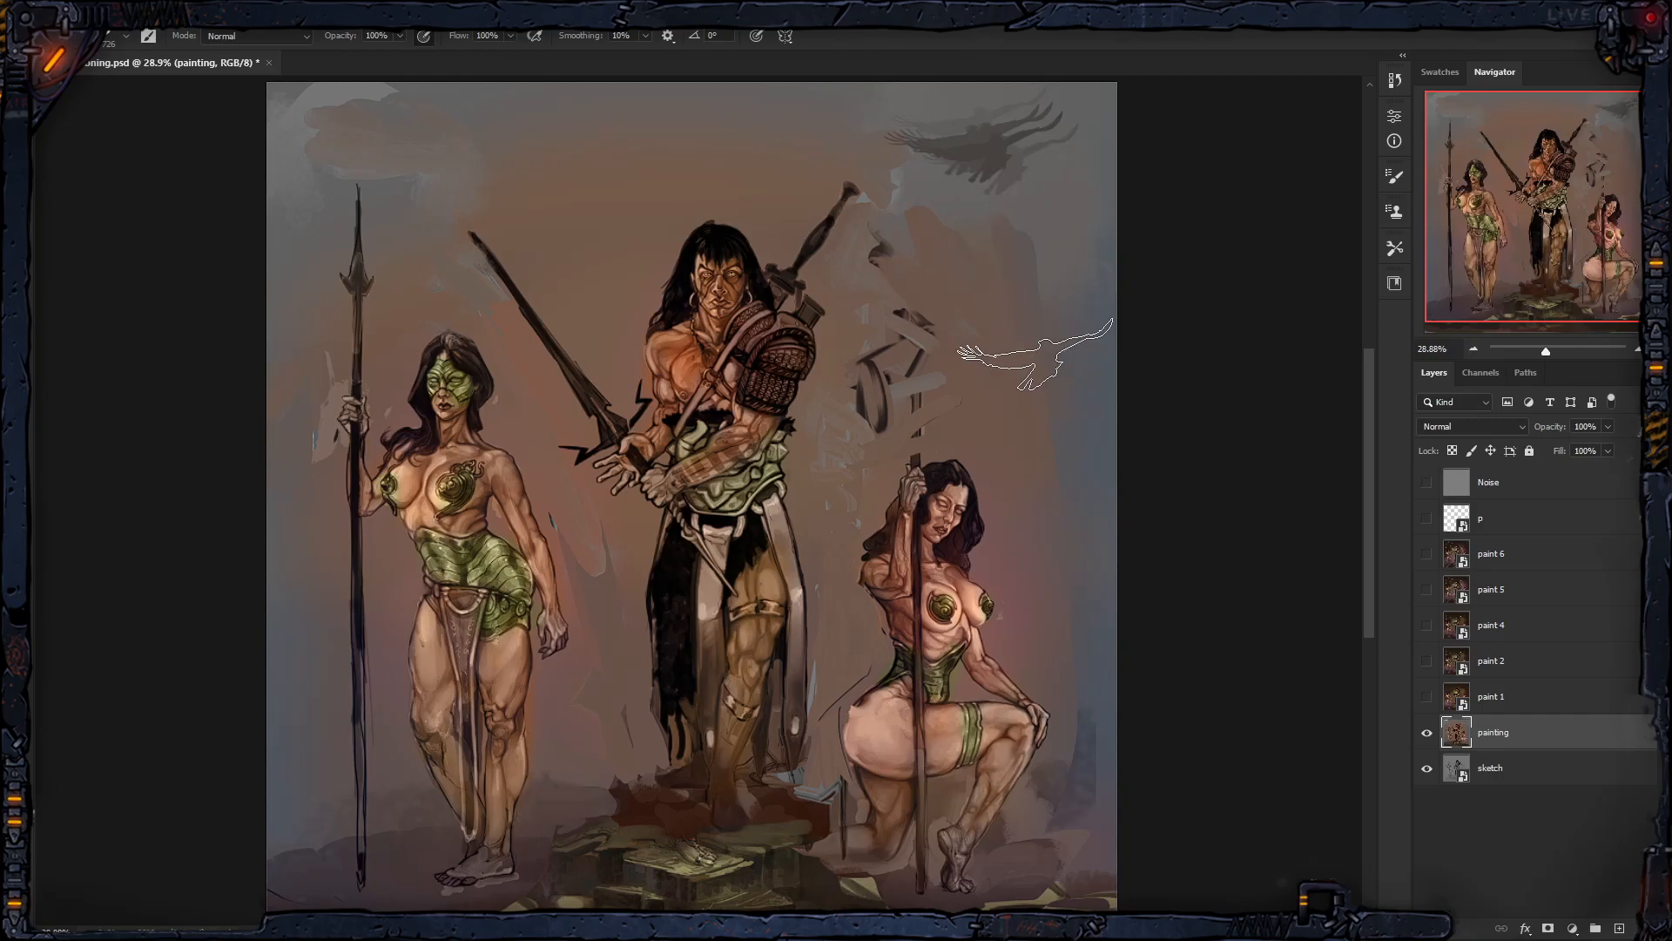
{"action": "key", "text": "ctrl+z"}
Step: Try the asf 1 brush at several sizes with dark strokes in the background above the kneeling woman
{"action": "right_click", "coordinate": [1029, 360]}
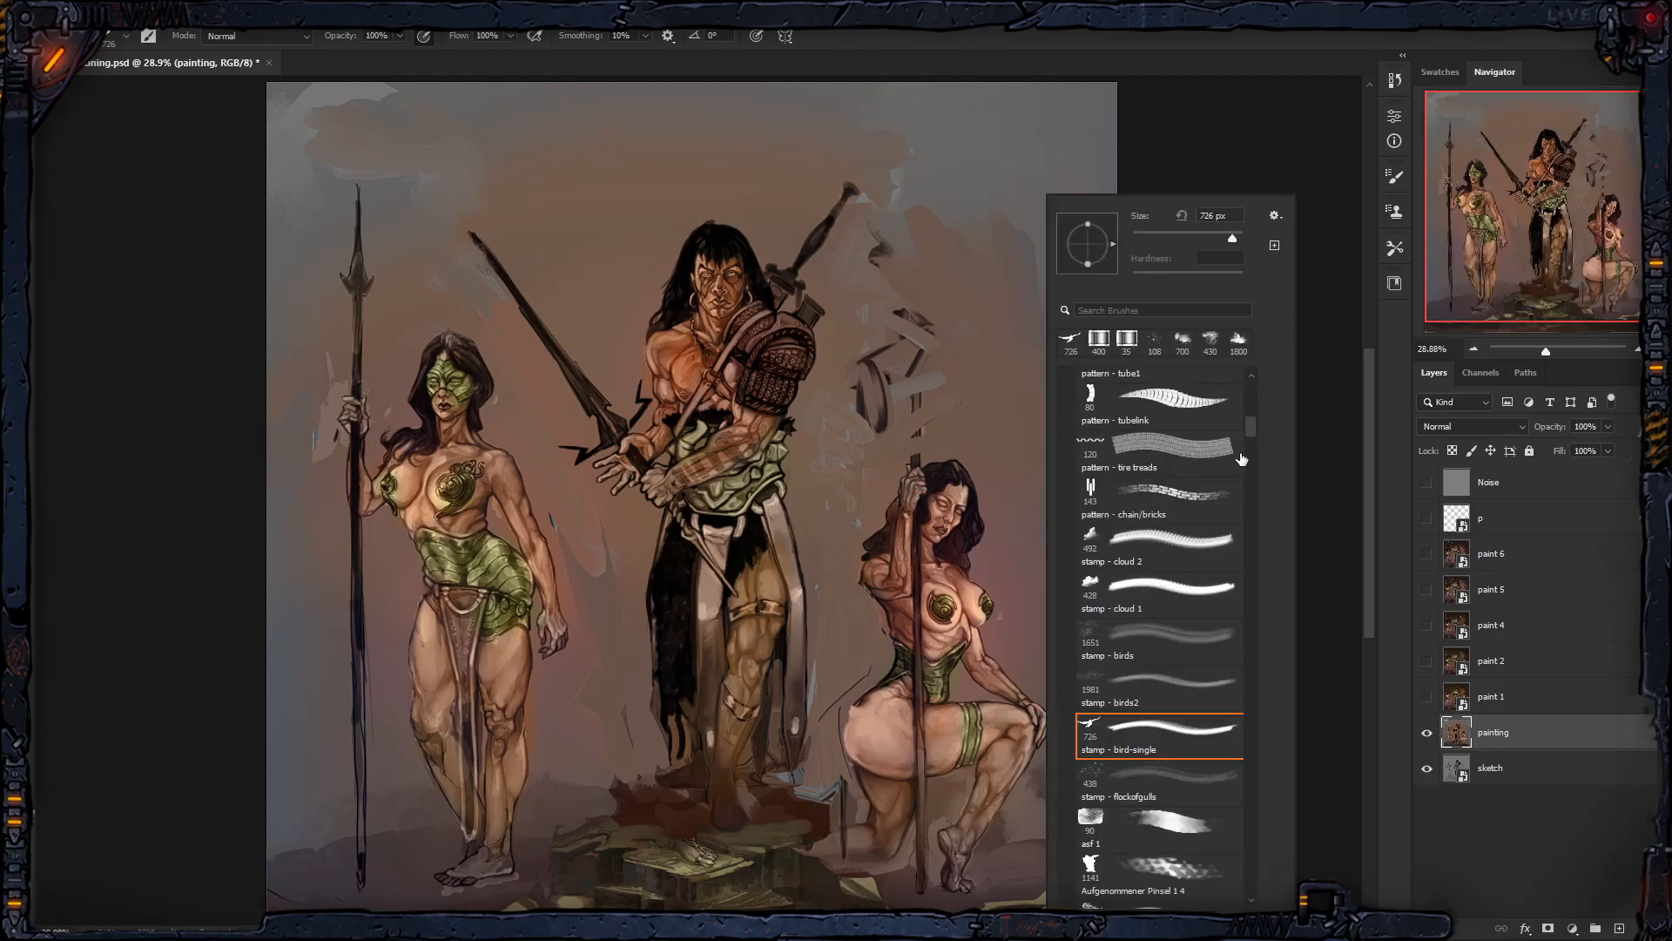
{"action": "scroll", "coordinate": [1251, 446], "scroll_direction": "up", "scroll_amount": 2}
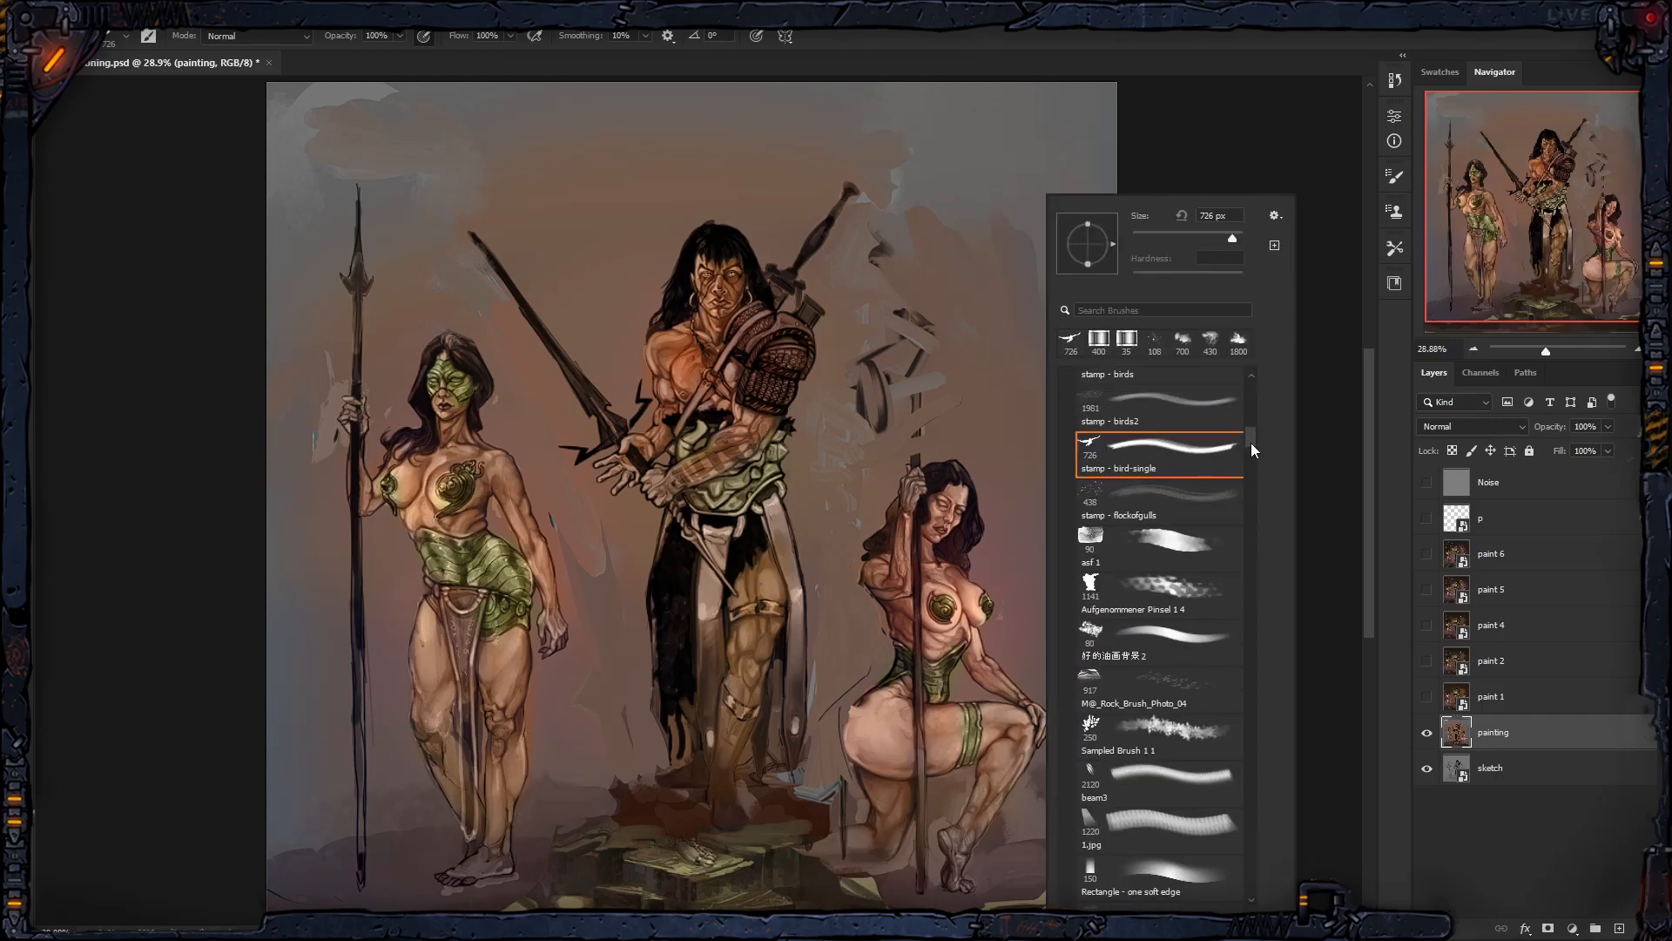
{"action": "left_click", "coordinate": [1163, 550]}
{"action": "scroll", "coordinate": [1254, 440], "scroll_direction": "down", "scroll_amount": 1}
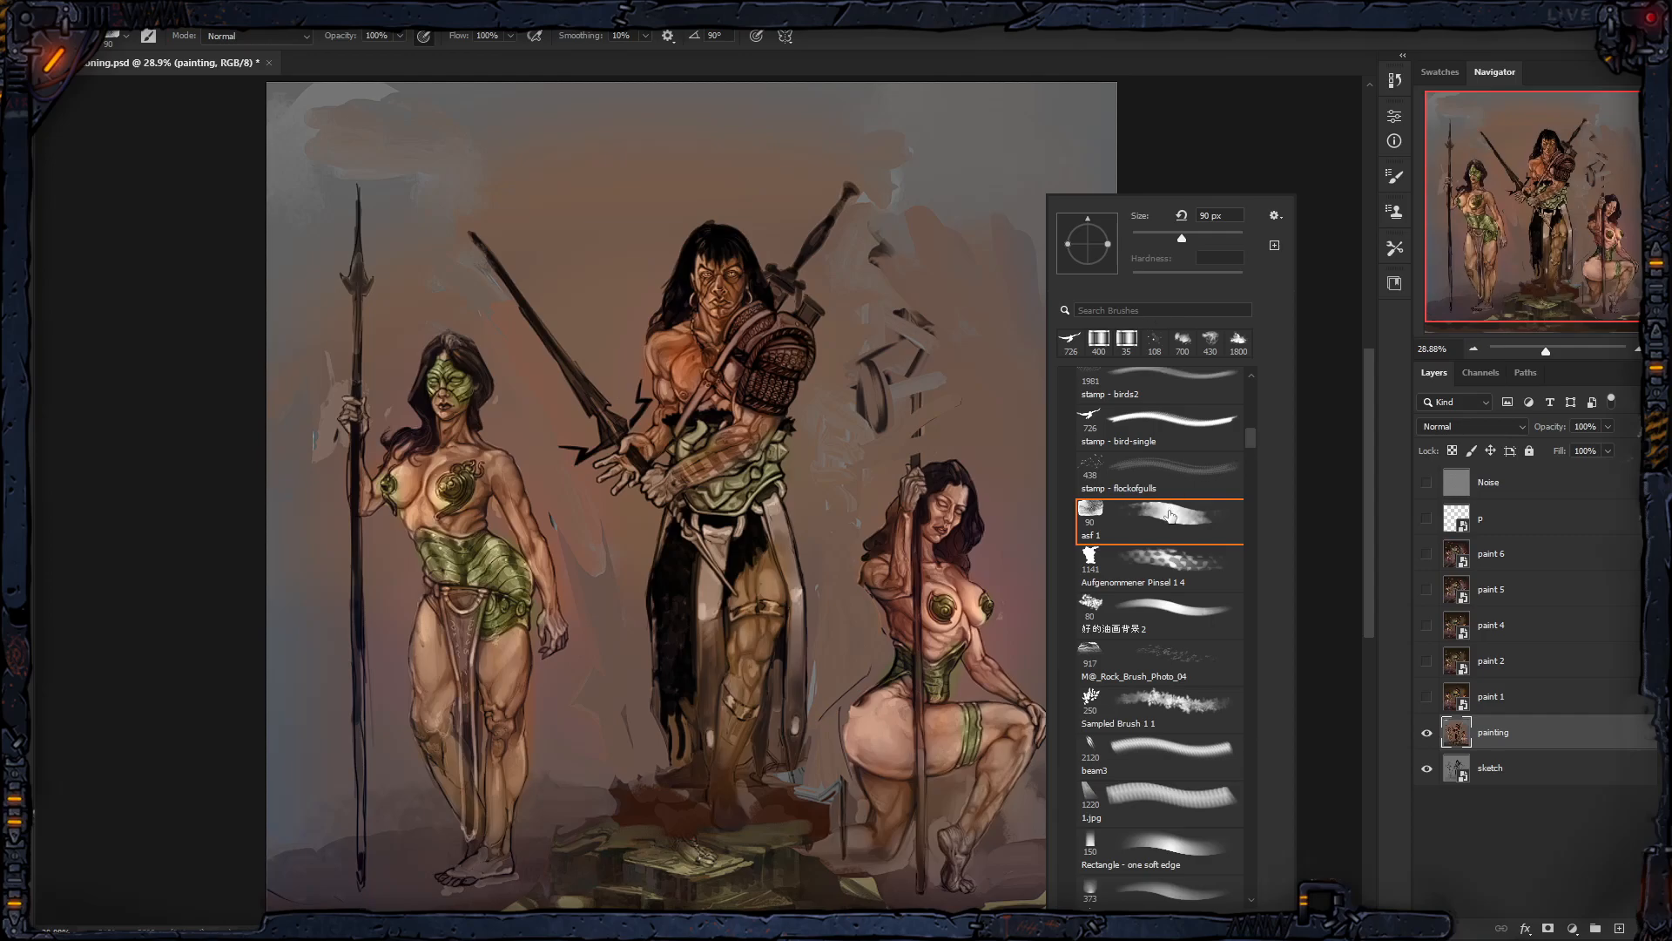
{"action": "left_click", "coordinate": [1127, 61]}
{"action": "key", "text": "bracketright"}
{"action": "key", "text": "bracketright"}
{"action": "key", "text": "bracketright"}
{"action": "key", "text": "bracketright"}
{"action": "key", "text": "bracketright"}
{"action": "key", "text": "bracketright"}
{"action": "key", "text": "bracketright"}
{"action": "mouse_move", "coordinate": [957, 132]}
{"action": "left_mouse_down"}
{"action": "mouse_move", "coordinate": [941, 212]}
{"action": "mouse_move", "coordinate": [998, 248]}
{"action": "mouse_move", "coordinate": [988, 324]}
{"action": "mouse_move", "coordinate": [955, 381]}
{"action": "left_mouse_up"}
{"action": "key", "text": "bracketleft"}
{"action": "key", "text": "bracketleft"}
{"action": "key", "text": "bracketleft"}
{"action": "mouse_move", "coordinate": [1008, 325]}
{"action": "left_mouse_down"}
{"action": "mouse_move", "coordinate": [1040, 466]}
{"action": "mouse_move", "coordinate": [974, 402]}
{"action": "mouse_move", "coordinate": [1036, 408]}
{"action": "mouse_move", "coordinate": [1046, 340]}
{"action": "mouse_move", "coordinate": [930, 193]}
{"action": "mouse_move", "coordinate": [917, 314]}
{"action": "mouse_move", "coordinate": [981, 321]}
{"action": "mouse_move", "coordinate": [1044, 195]}
{"action": "mouse_move", "coordinate": [1000, 174]}
{"action": "mouse_move", "coordinate": [990, 209]}
{"action": "mouse_move", "coordinate": [1078, 291]}
{"action": "mouse_move", "coordinate": [1051, 309]}
{"action": "mouse_move", "coordinate": [940, 223]}
{"action": "mouse_move", "coordinate": [991, 237]}
{"action": "mouse_move", "coordinate": [1052, 321]}
{"action": "mouse_move", "coordinate": [1076, 487]}
{"action": "mouse_move", "coordinate": [1051, 263]}
{"action": "left_mouse_up"}
{"action": "key", "text": "bracketright"}
{"action": "key", "text": "bracketright"}
{"action": "key", "text": "bracketright"}
{"action": "key", "text": "bracketleft"}
{"action": "key", "text": "bracketleft"}
{"action": "key", "text": "bracketleft"}
{"action": "key", "text": "bracketleft"}
{"action": "key", "text": "bracketleft"}
{"action": "key", "text": "bracketleft"}
{"action": "key", "text": "bracketleft"}
{"action": "key", "text": "bracketleft"}
Step: Undo all asf 1 test strokes above the kneeling woman
{"action": "key", "text": "ctrl+z"}
{"action": "key", "text": "ctrl+z"}
{"action": "key", "text": "ctrl+z"}
{"action": "key", "text": "ctrl+z"}
{"action": "key", "text": "ctrl+z"}
{"action": "key", "text": "ctrl+z"}
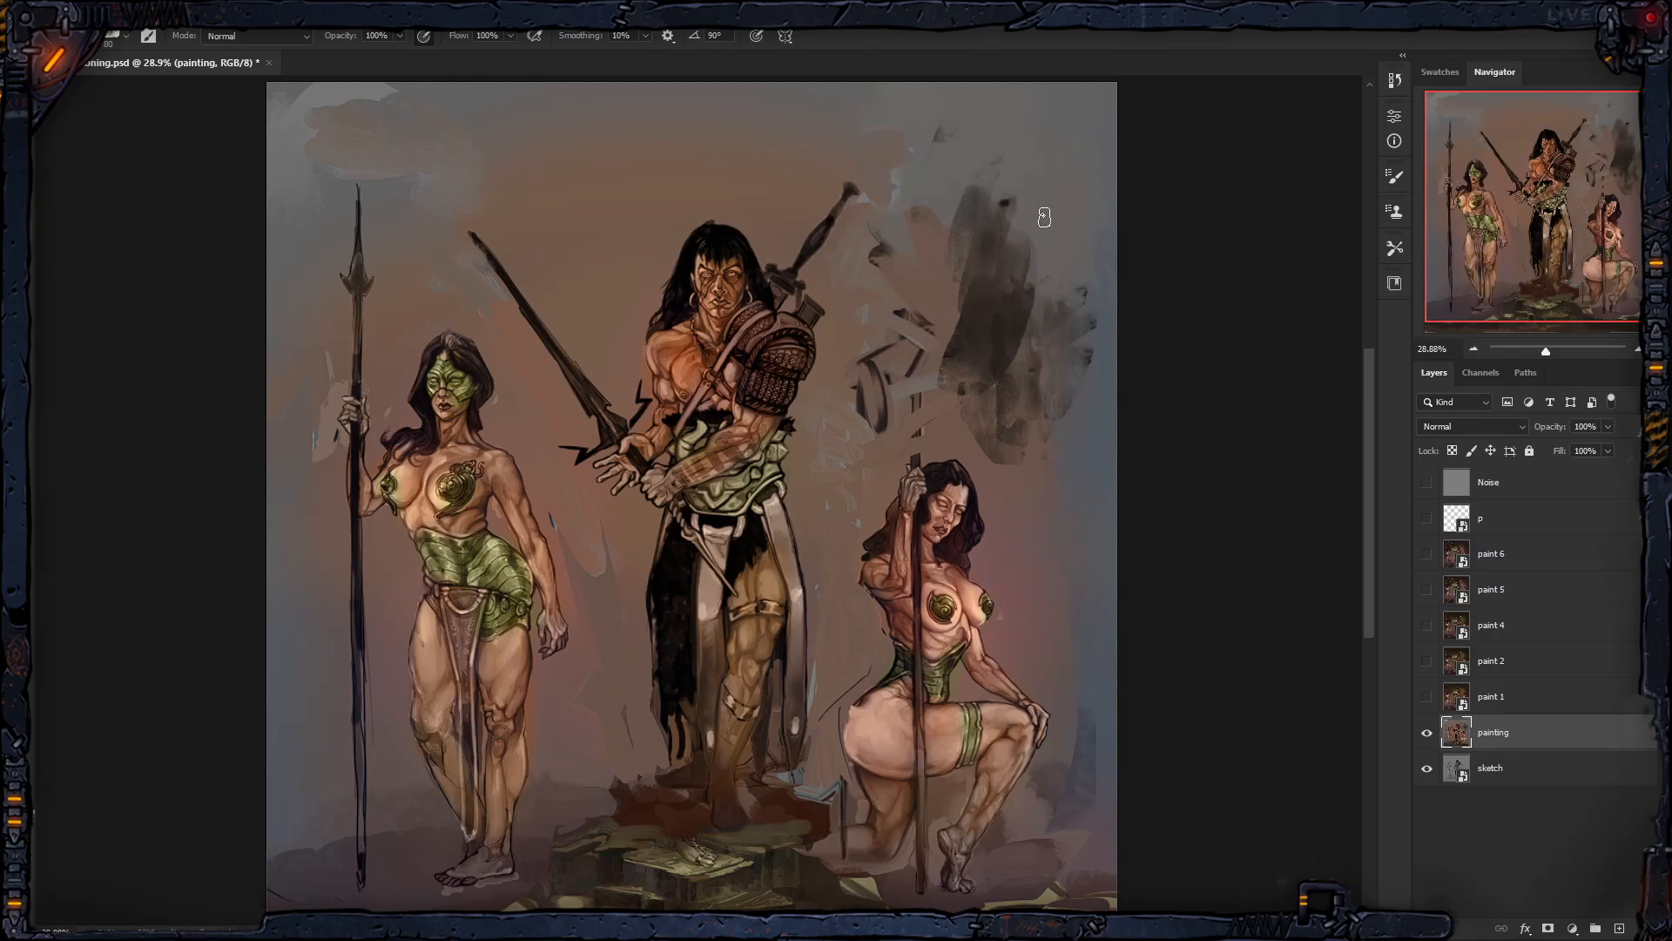
{"action": "key", "text": "ctrl+z"}
{"action": "key", "text": "ctrl+z"}
Step: Try the Aufgenommener Pinsel 1 4 brush in the background above the kneeling woman, and undo the stroke
{"action": "right_click", "coordinate": [1046, 228]}
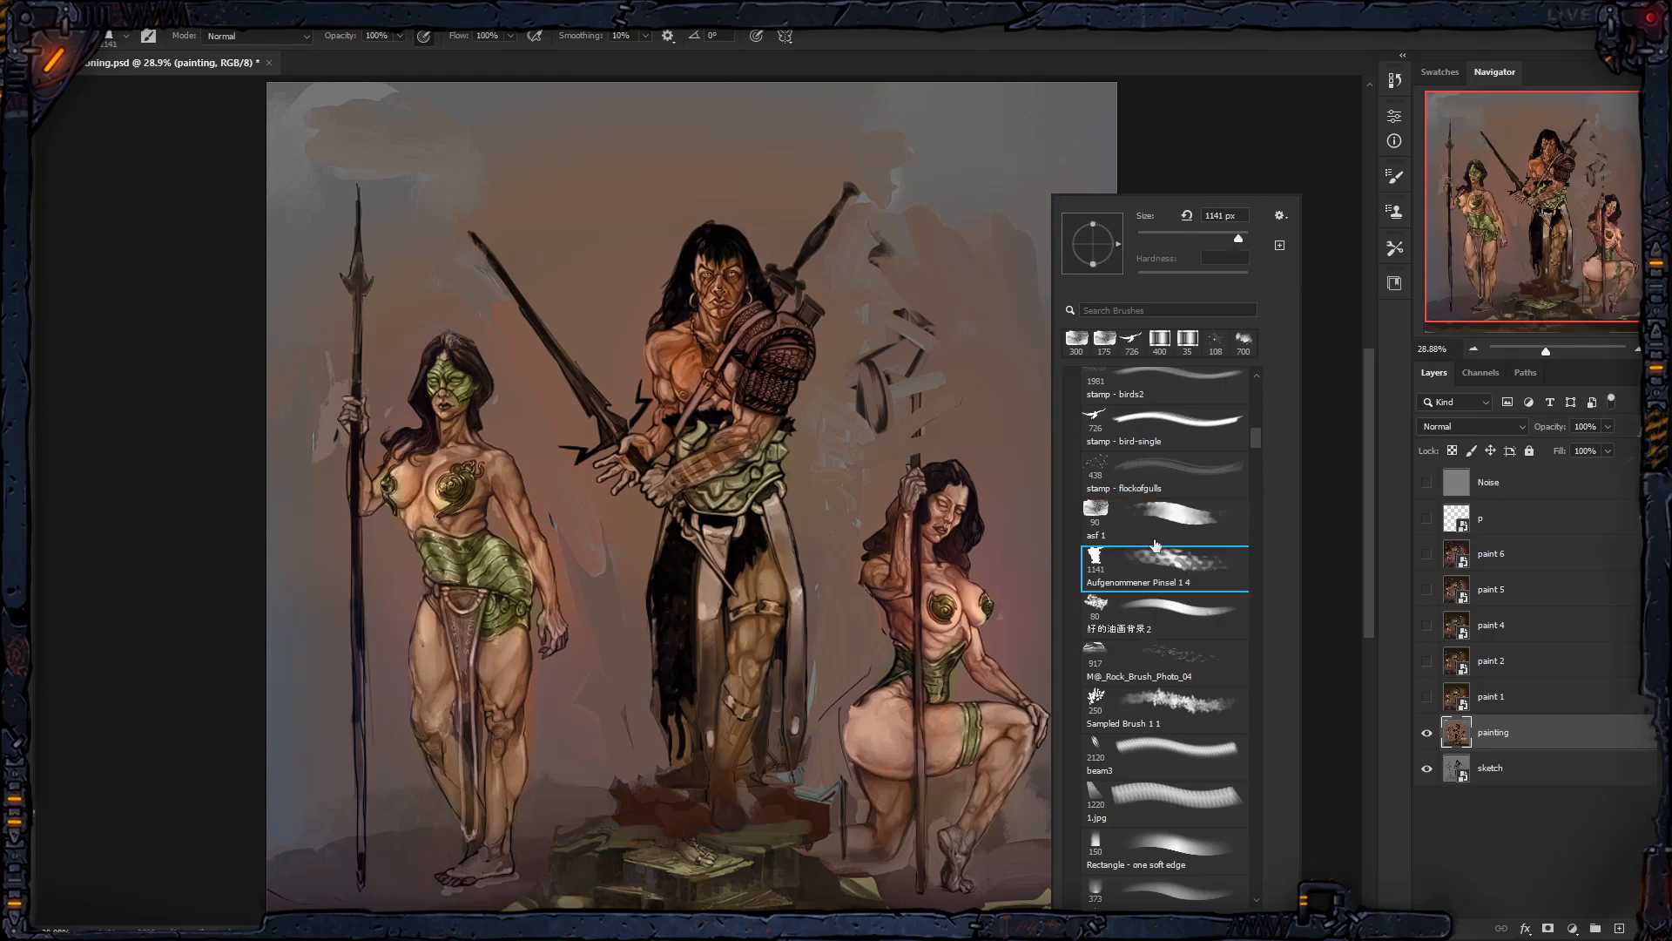
{"action": "double_click", "coordinate": [1187, 568]}
{"action": "left_click_drag", "start_coordinate": [985, 221], "coordinate": [1016, 378]}
{"action": "key", "text": "ctrl+z"}
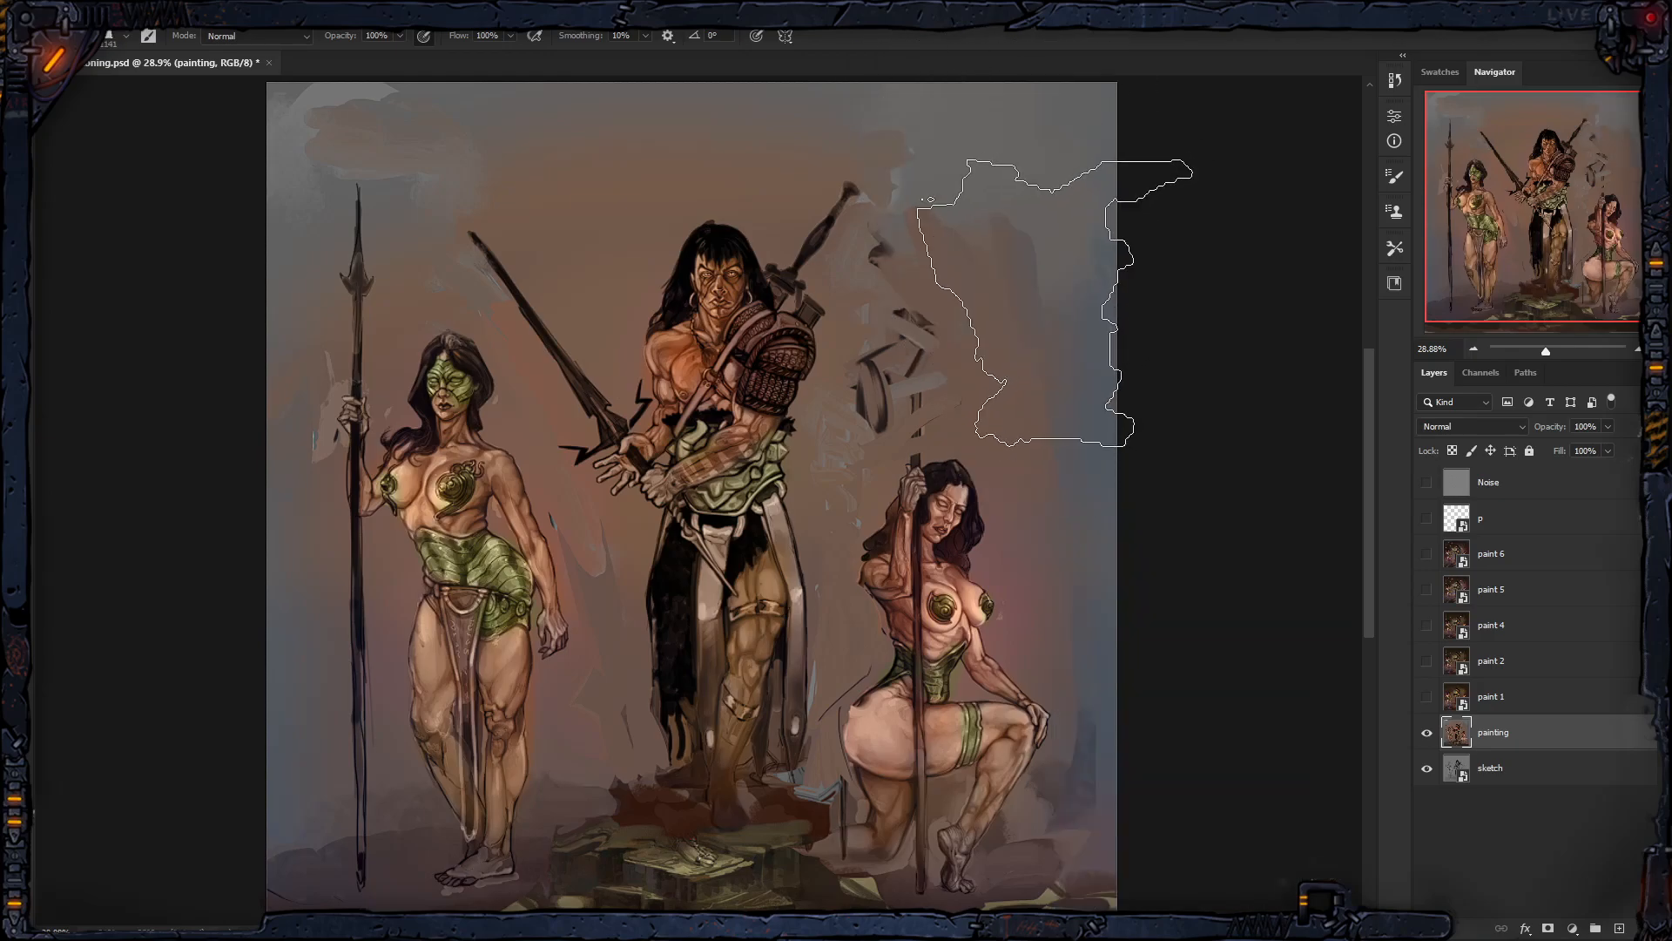
Step: Try the M@_Rock_Brush_Photo_04 brush at increasing sizes in the background near the sword hilt, undoing each stroke
{"action": "right_click", "coordinate": [1059, 296]}
{"action": "left_click", "coordinate": [1150, 670]}
{"action": "left_click_drag", "start_coordinate": [953, 253], "coordinate": [1028, 410]}
{"action": "key", "text": "ctrl+z"}
{"action": "left_click_drag", "start_coordinate": [905, 248], "coordinate": [1040, 336]}
{"action": "key", "text": "ctrl+z"}
{"action": "left_click_drag", "start_coordinate": [888, 262], "coordinate": [1006, 316]}
{"action": "key", "text": "ctrl+z"}
{"action": "key", "text": "bracketright"}
{"action": "key", "text": "bracketright"}
{"action": "left_click_drag", "start_coordinate": [850, 200], "coordinate": [941, 166]}
{"action": "key", "text": "ctrl+z"}
{"action": "mouse_move", "coordinate": [980, 253]}
{"action": "left_mouse_down"}
{"action": "mouse_move", "coordinate": [940, 238]}
{"action": "mouse_move", "coordinate": [949, 348]}
{"action": "left_mouse_up"}
{"action": "key", "text": "ctrl+z"}
{"action": "key", "text": "bracketright"}
{"action": "key", "text": "bracketright"}
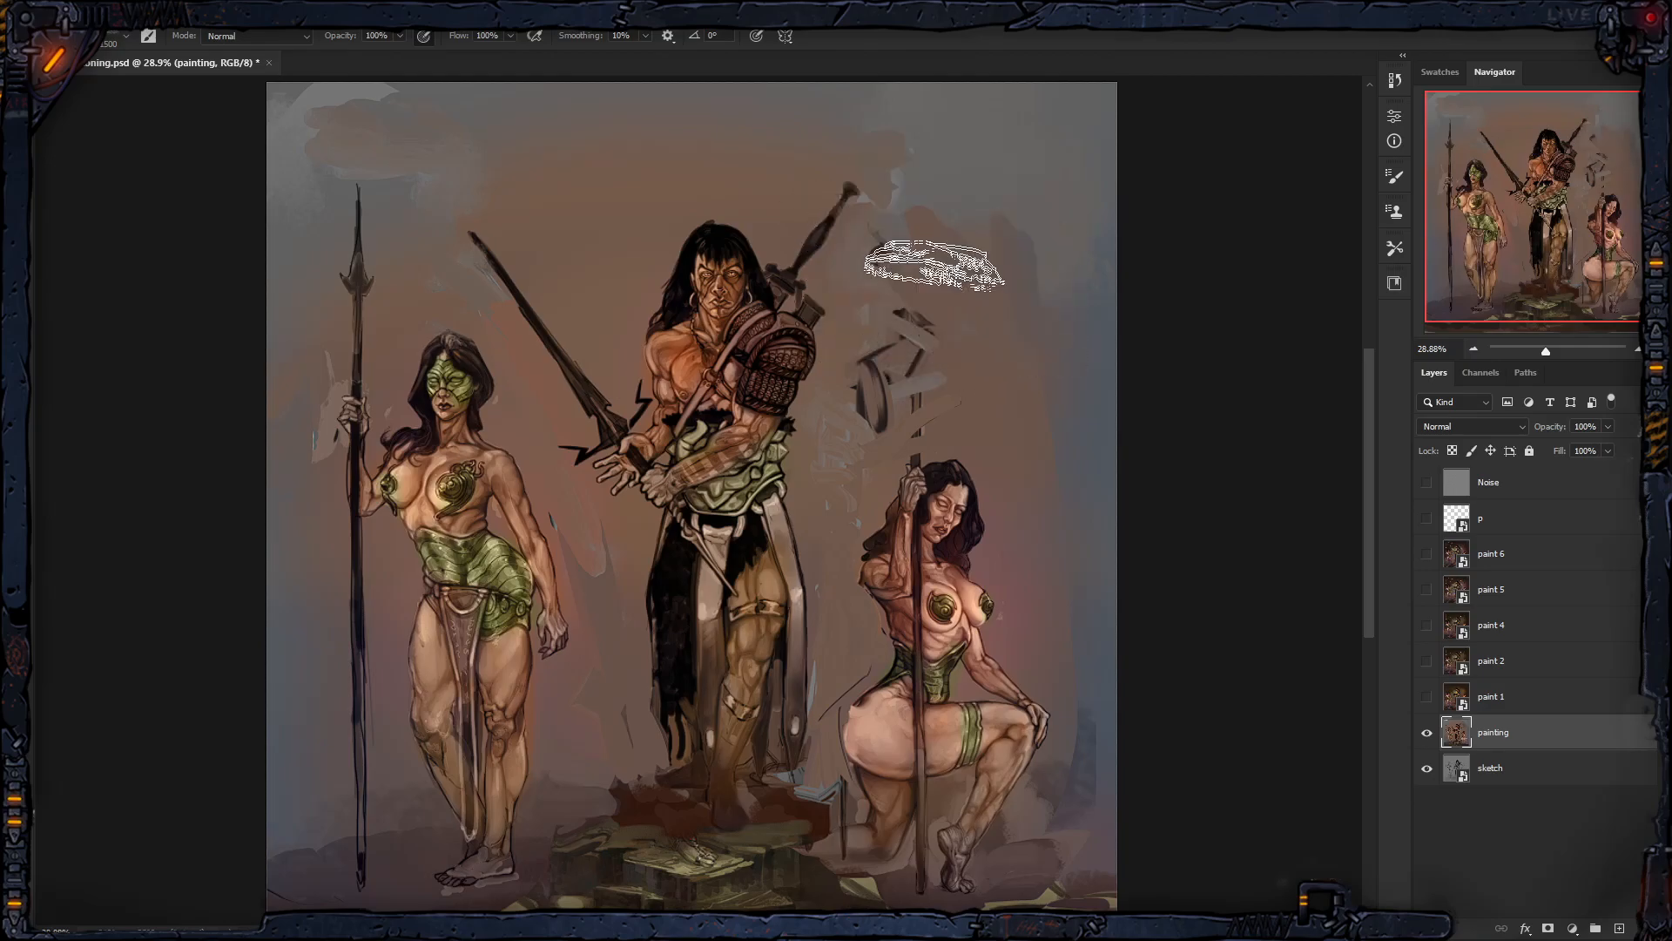
{"action": "left_click_drag", "start_coordinate": [921, 223], "coordinate": [964, 337]}
{"action": "key", "text": "ctrl+z"}
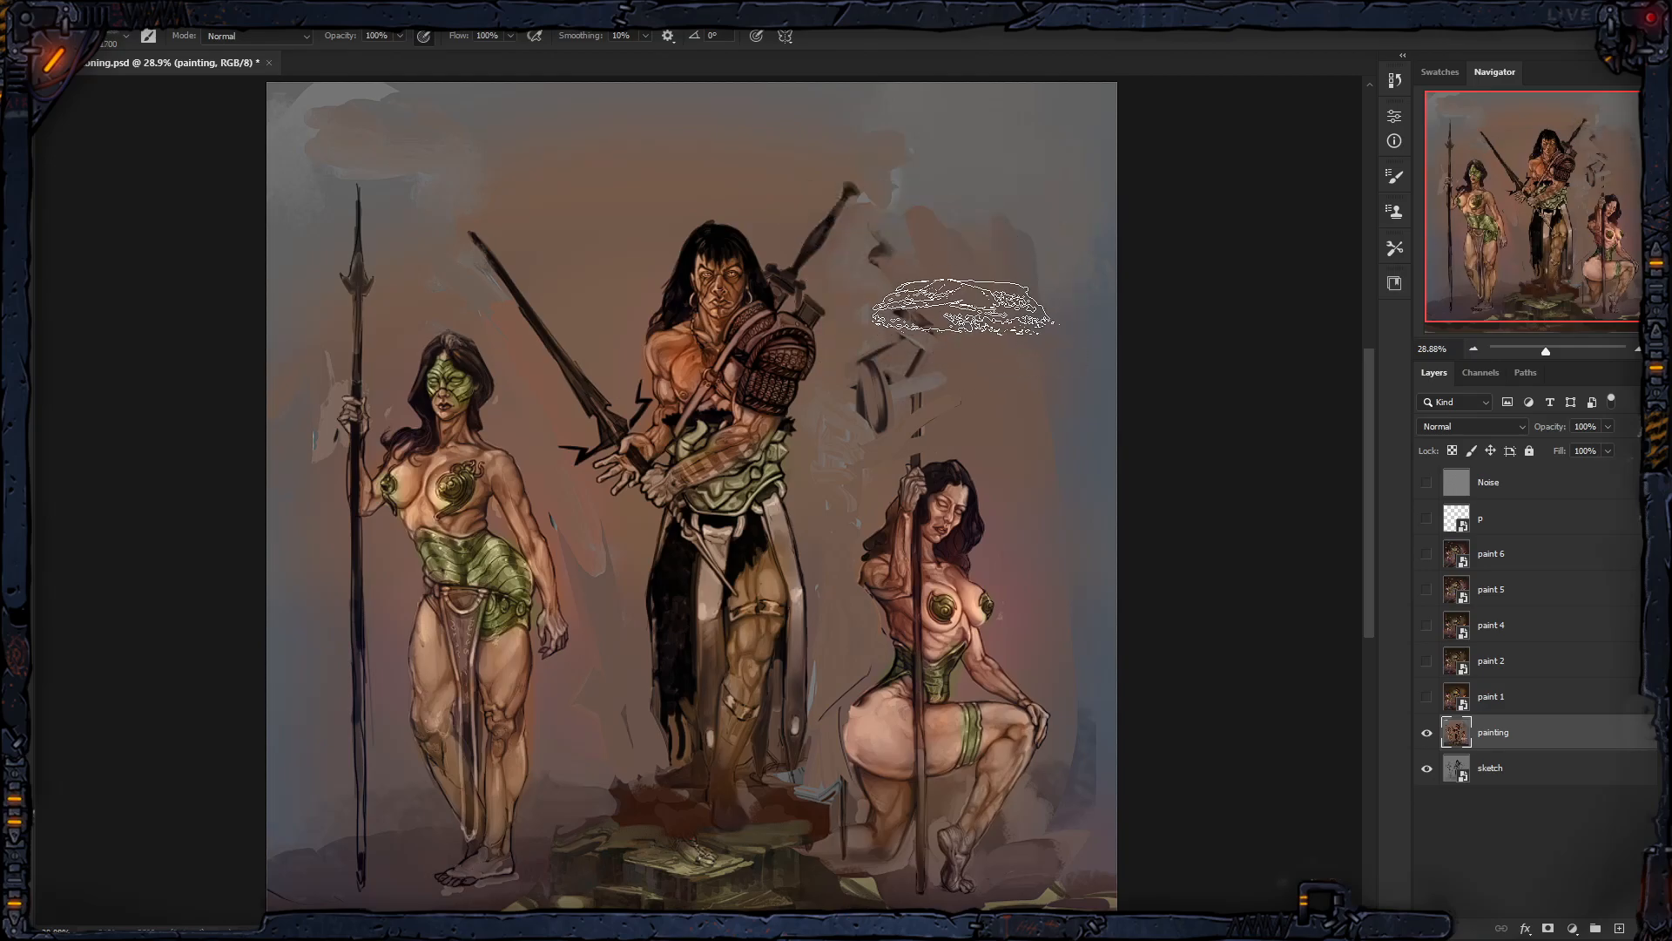
Step: Select the 1.jpg brush and look through the effect, chain, manga and sampled brush presets further down the list
{"action": "right_click", "coordinate": [994, 311]}
{"action": "left_click", "coordinate": [1093, 801]}
{"action": "scroll", "coordinate": [1177, 475], "scroll_direction": "down", "scroll_amount": 5}
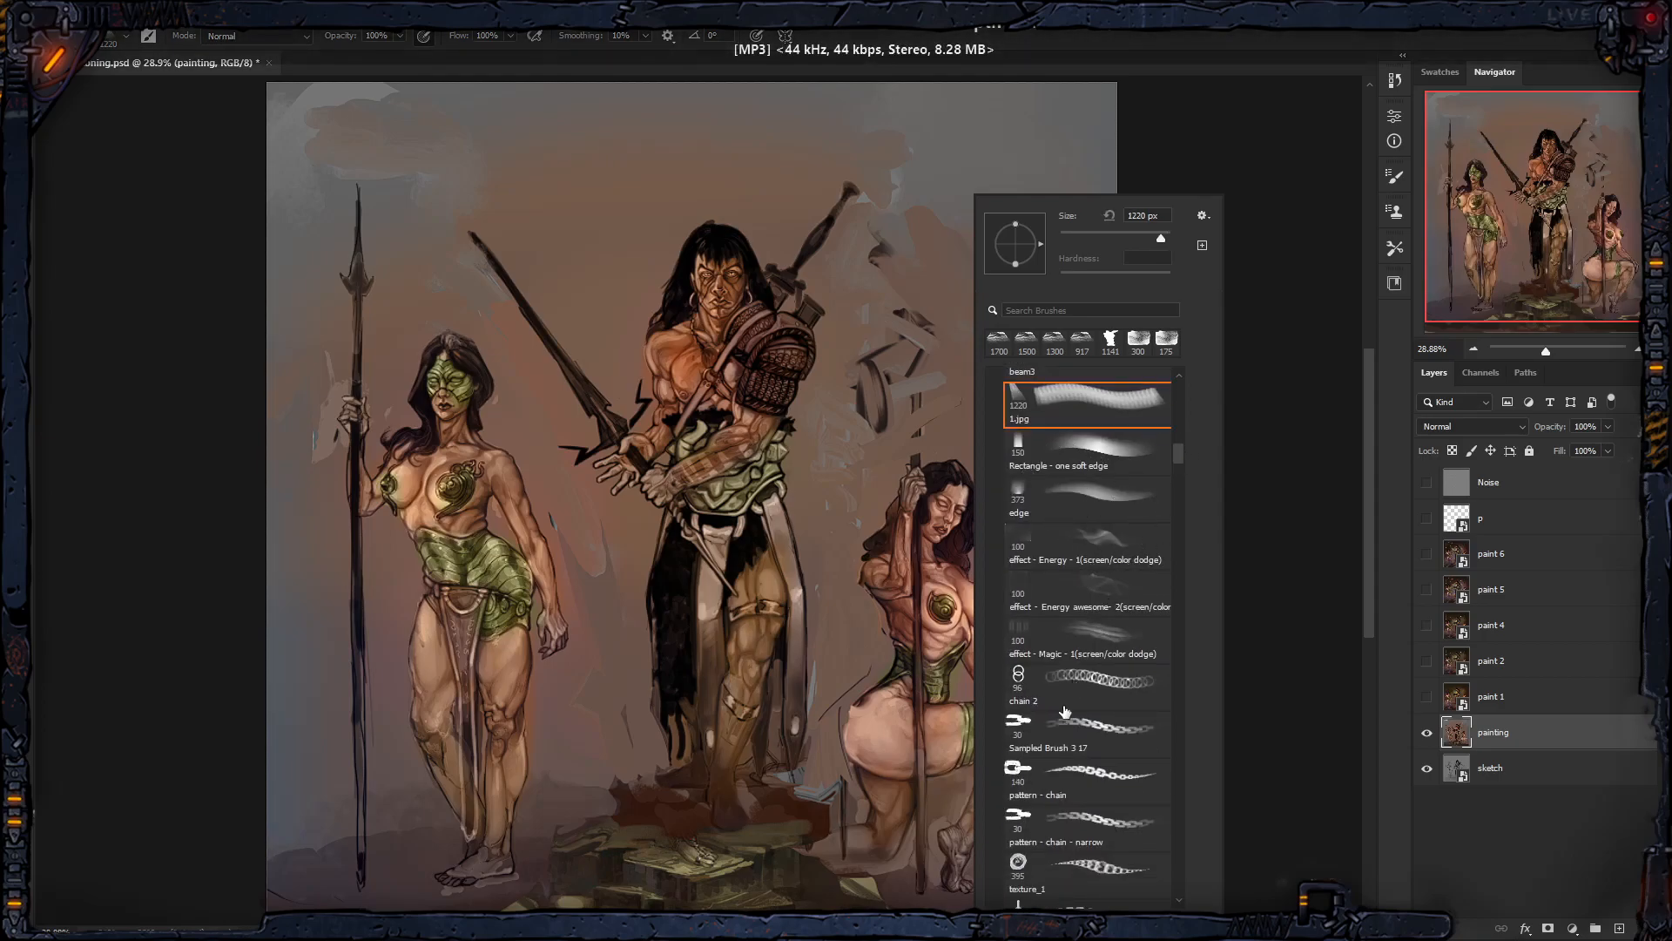
{"action": "scroll", "coordinate": [1179, 465], "scroll_direction": "down", "scroll_amount": 4}
{"action": "left_click_drag", "start_coordinate": [1181, 463], "coordinate": [1187, 501]}
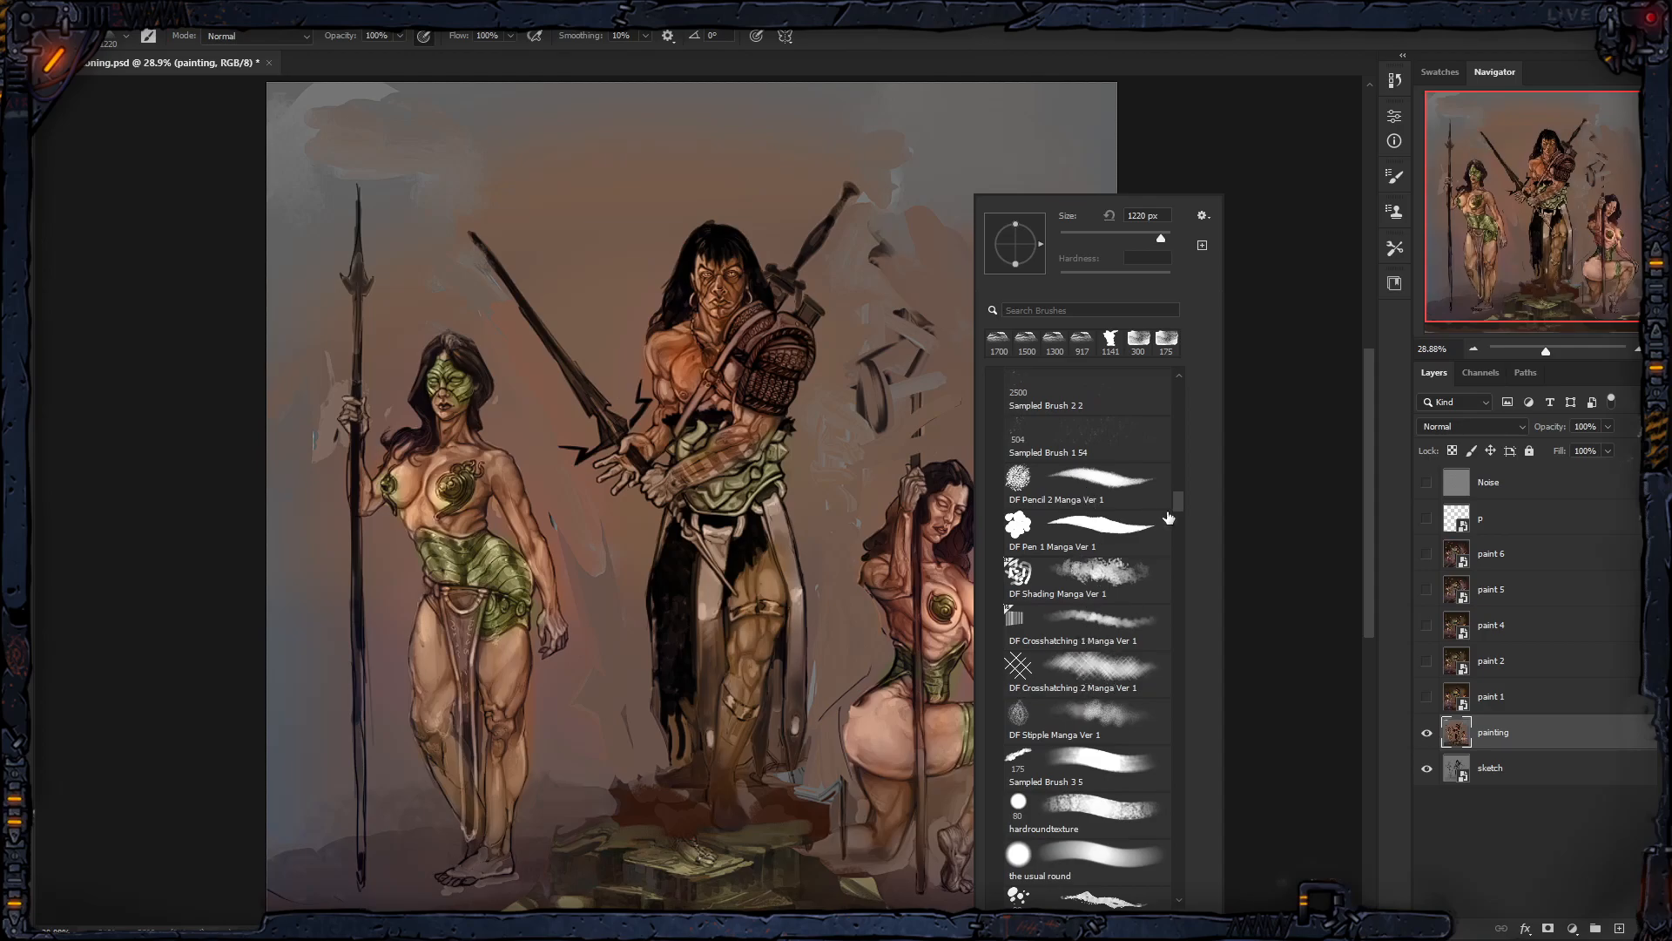
{"action": "left_click_drag", "start_coordinate": [1178, 500], "coordinate": [1180, 514]}
{"action": "scroll", "coordinate": [1179, 510], "scroll_direction": "down", "scroll_amount": 4}
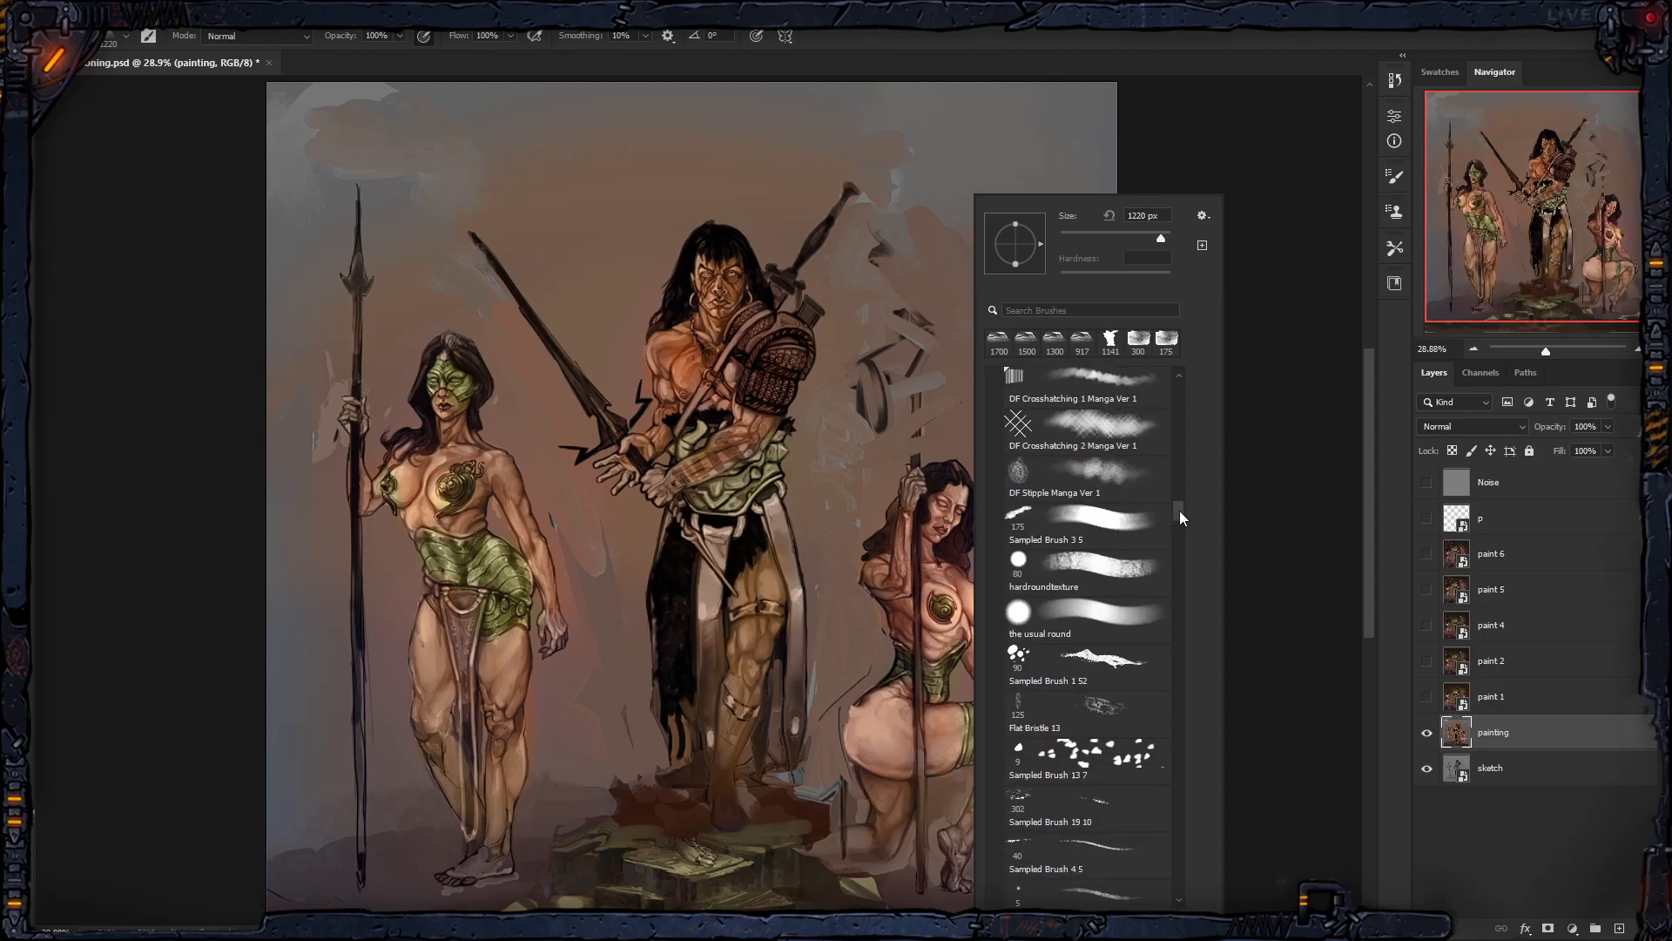
{"action": "scroll", "coordinate": [1180, 510], "scroll_direction": "up", "scroll_amount": 1}
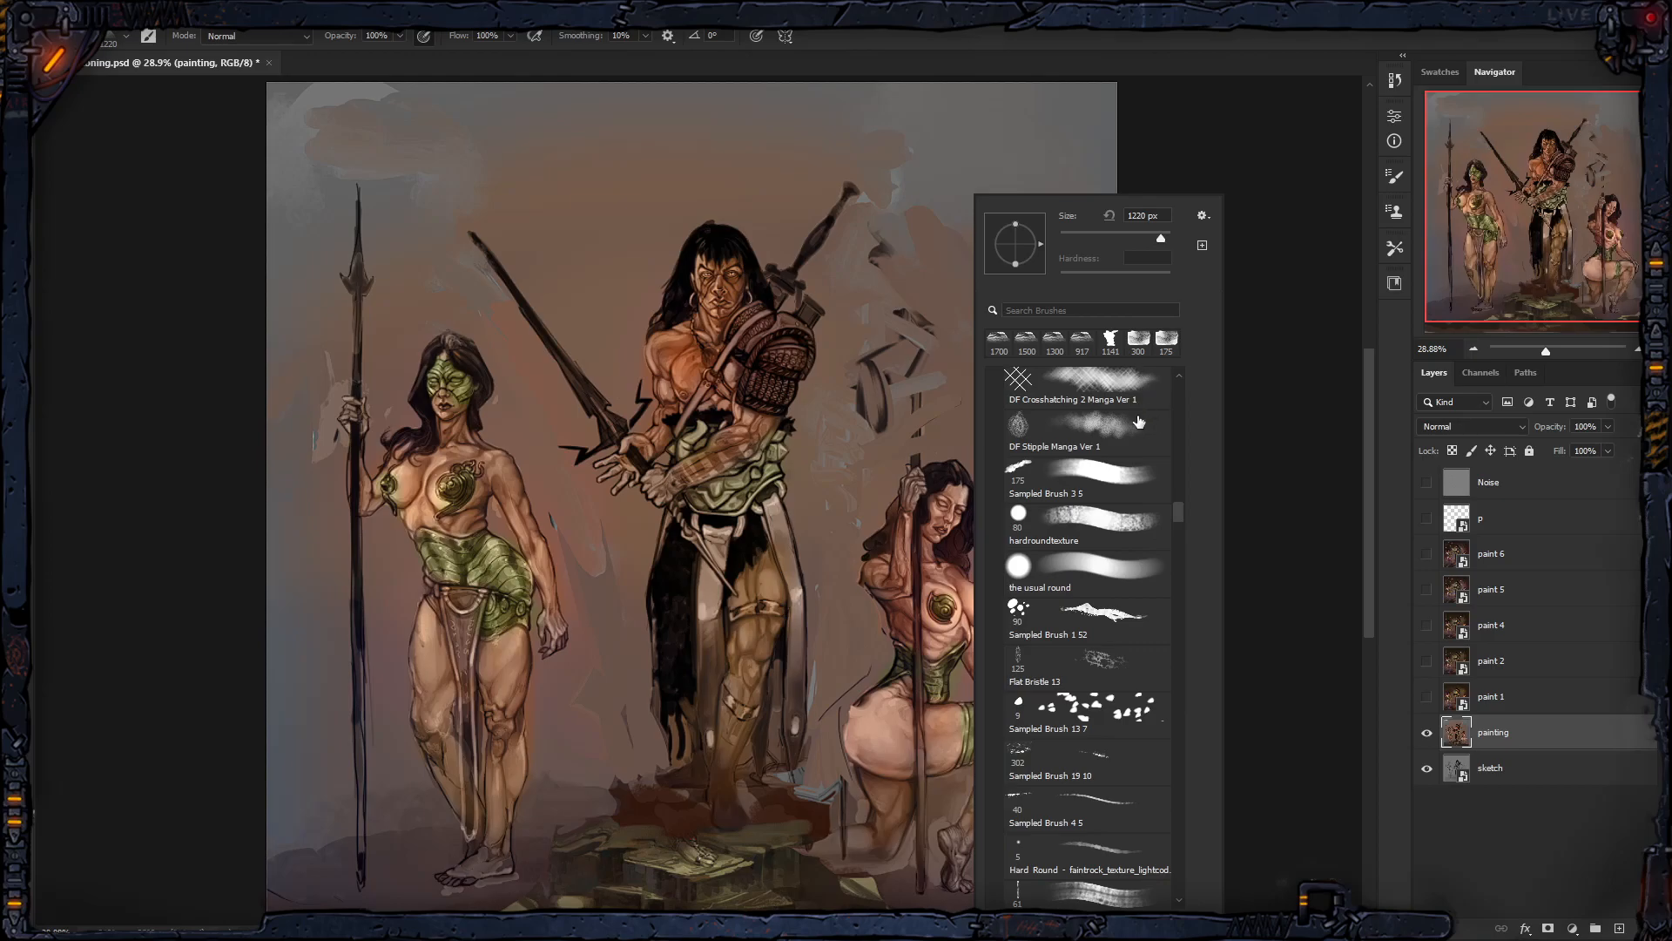
Step: Try the Sampled Brush 3 5 preset, enlarged to 700 px, with strokes in the upper background, undoing each one
{"action": "left_click", "coordinate": [1109, 484]}
{"action": "mouse_move", "coordinate": [960, 136]}
{"action": "left_mouse_down"}
{"action": "mouse_move", "coordinate": [1041, 166]}
{"action": "mouse_move", "coordinate": [944, 174]}
{"action": "mouse_move", "coordinate": [956, 184]}
{"action": "mouse_move", "coordinate": [1067, 142]}
{"action": "left_mouse_up"}
{"action": "key", "text": "ctrl+z"}
{"action": "mouse_move", "coordinate": [934, 175]}
{"action": "left_mouse_down"}
{"action": "mouse_move", "coordinate": [1006, 143]}
{"action": "mouse_move", "coordinate": [931, 216]}
{"action": "left_mouse_up"}
{"action": "key", "text": "ctrl+z"}
{"action": "key", "text": "bracketright"}
{"action": "key", "text": "bracketright"}
{"action": "key", "text": "bracketright"}
{"action": "key", "text": "bracketright"}
{"action": "key", "text": "bracketright"}
{"action": "key", "text": "bracketright"}
{"action": "key", "text": "bracketright"}
{"action": "mouse_move", "coordinate": [1019, 146]}
{"action": "left_mouse_down"}
{"action": "mouse_move", "coordinate": [881, 199]}
{"action": "mouse_move", "coordinate": [1049, 154]}
{"action": "mouse_move", "coordinate": [906, 222]}
{"action": "left_mouse_up"}
{"action": "key", "text": "ctrl+z"}
{"action": "mouse_move", "coordinate": [1054, 187]}
{"action": "left_mouse_down"}
{"action": "mouse_move", "coordinate": [928, 252]}
{"action": "mouse_move", "coordinate": [899, 245]}
{"action": "left_mouse_up"}
{"action": "key", "text": "ctrl+z"}
{"action": "key", "text": "ctrl+z"}
{"action": "left_click_drag", "start_coordinate": [1021, 190], "coordinate": [917, 219]}
{"action": "key", "text": "ctrl+z"}
{"action": "key", "text": "ctrl+z"}
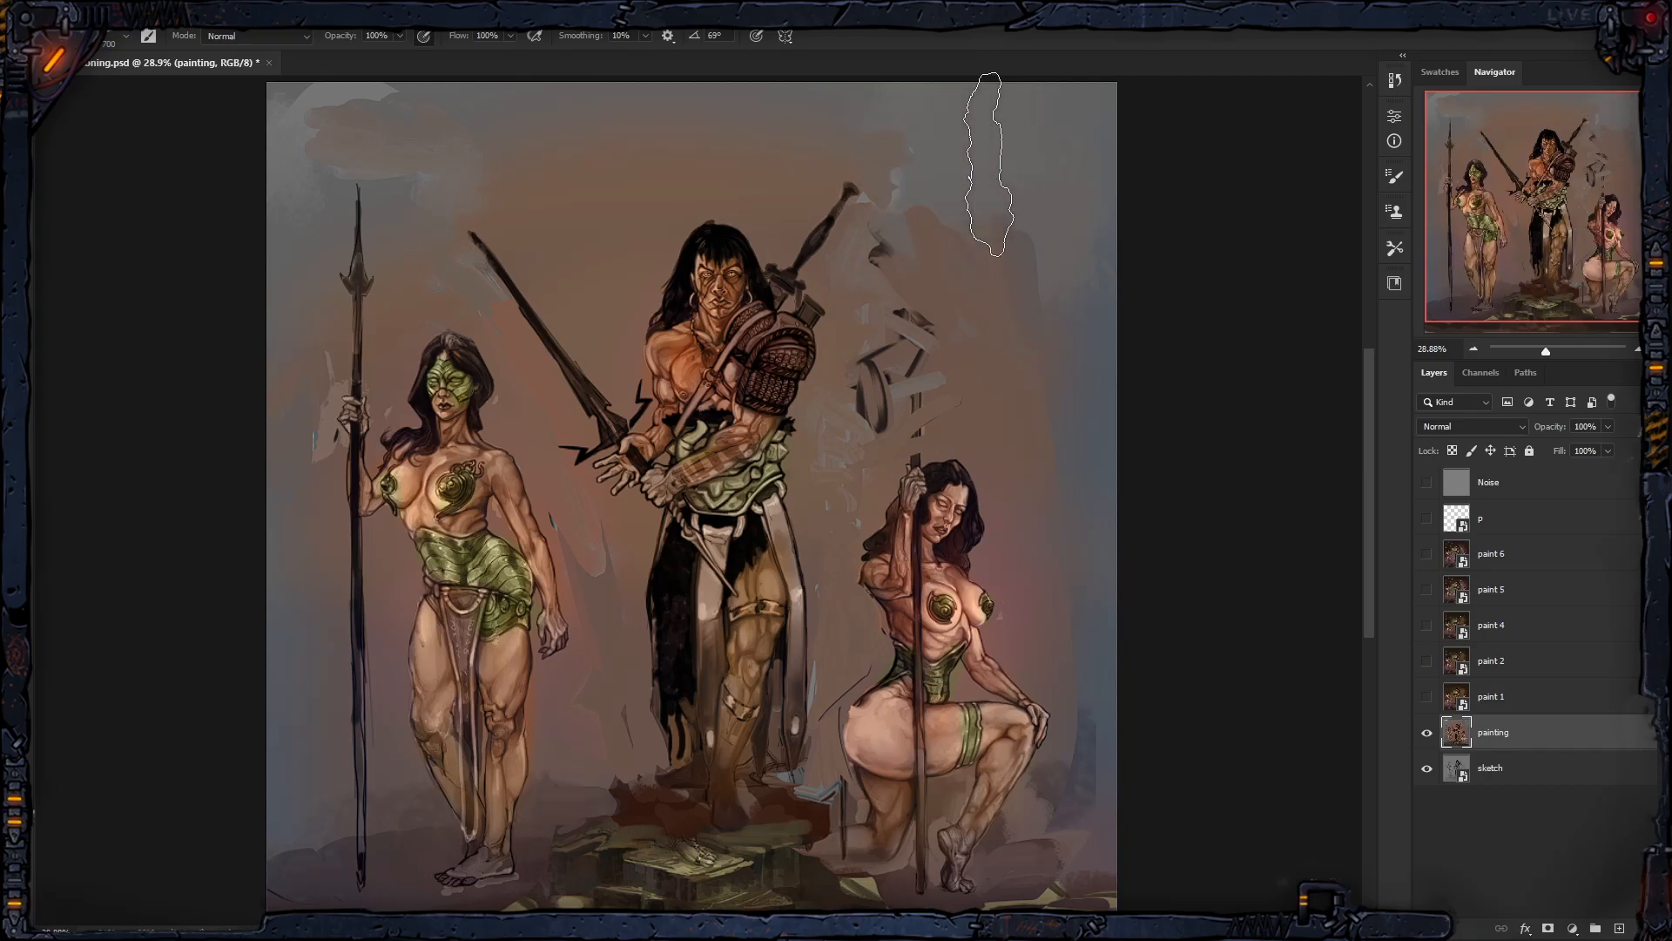
{"action": "key", "text": "XF86AudioLowerVolume"}
{"action": "key", "text": "XF86AudioRaiseVolume"}
{"action": "key", "text": "XF86AudioRaiseVolume"}
{"action": "key", "text": "XF86AudioRaiseVolume"}
{"action": "key", "text": "XF86AudioRaiseVolume"}
{"action": "key", "text": "XF86AudioRaiseVolume"}
{"action": "key", "text": "XF86AudioRaiseVolume"}
{"action": "key", "text": "XF86AudioRaiseVolume"}
{"action": "key", "text": "XF86AudioRaiseVolume"}
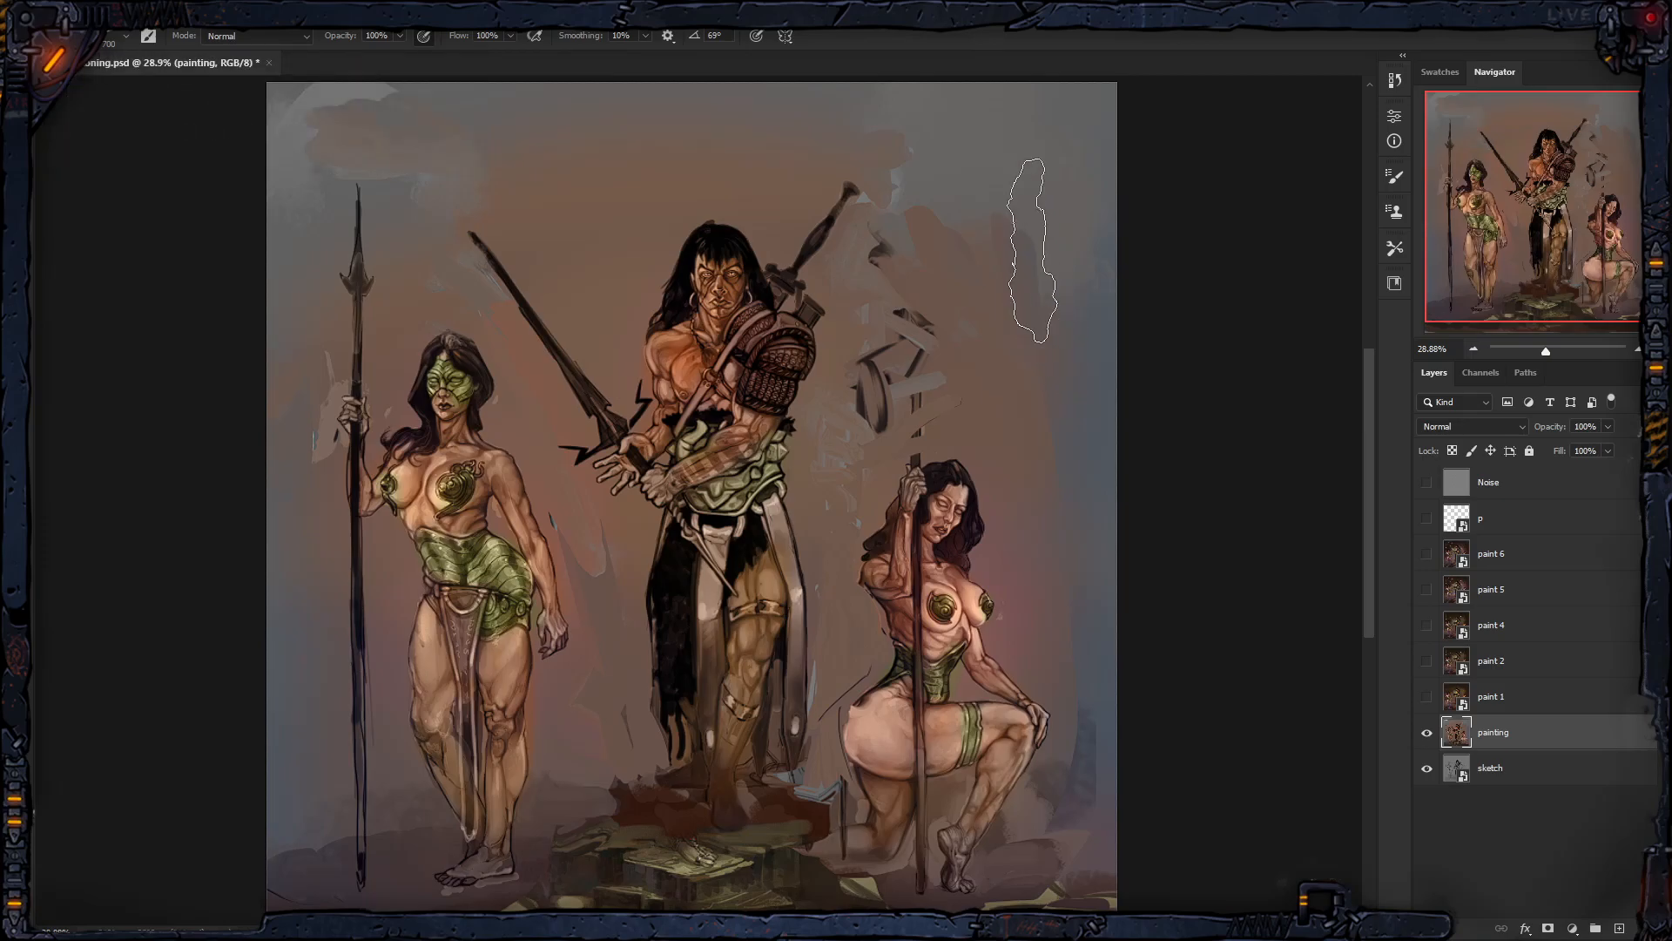
{"action": "key", "text": "XF86AudioLowerVolume"}
{"action": "key", "text": "XF86AudioLowerVolume"}
{"action": "key", "text": "XF86AudioLowerVolume"}
{"action": "key", "text": "XF86AudioLowerVolume"}
{"action": "key", "text": "XF86AudioLowerVolume"}
{"action": "key", "text": "XF86AudioLowerVolume"}
{"action": "key", "text": "XF86AudioLowerVolume"}
{"action": "key", "text": "XF86AudioLowerVolume"}
{"action": "key", "text": "XF86AudioLowerVolume"}
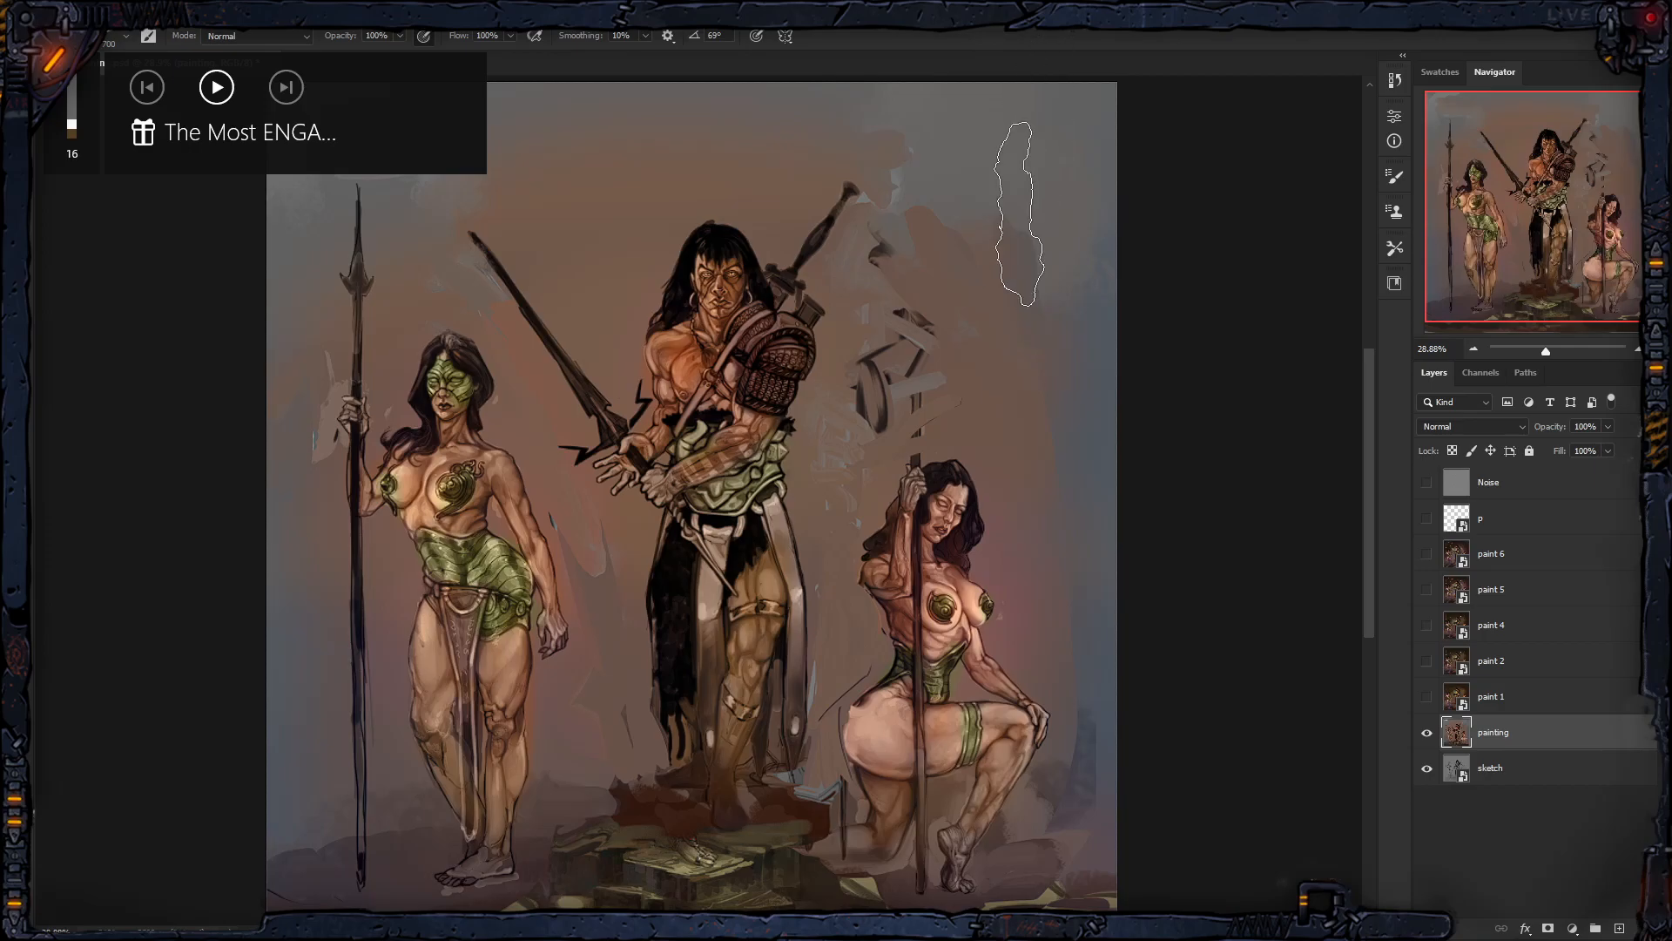
Step: Try the hardroundtexture brush with strokes in the upper background beside the sword hilt, undoing each one
{"action": "right_click", "coordinate": [1021, 213]}
{"action": "left_click", "coordinate": [1060, 523]}
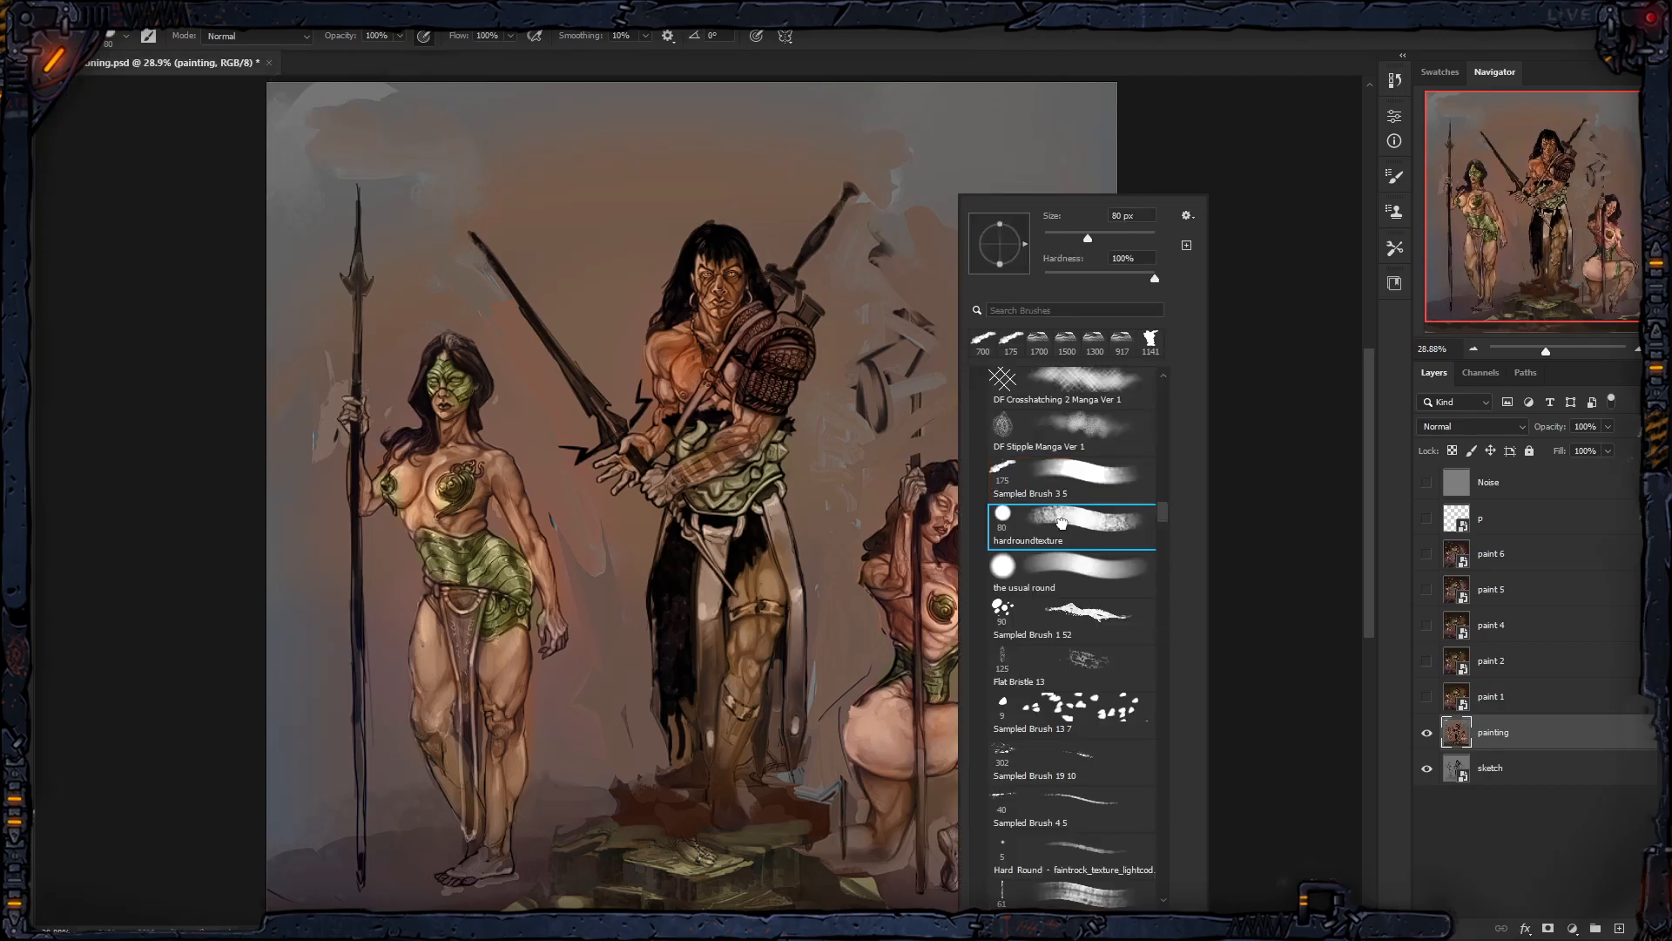
{"action": "left_click", "coordinate": [945, 274]}
{"action": "mouse_move", "coordinate": [934, 122]}
{"action": "left_mouse_down"}
{"action": "mouse_move", "coordinate": [993, 171]}
{"action": "mouse_move", "coordinate": [1010, 261]}
{"action": "left_mouse_up"}
{"action": "key", "text": "ctrl+z"}
{"action": "mouse_move", "coordinate": [962, 153]}
{"action": "left_mouse_down"}
{"action": "mouse_move", "coordinate": [1010, 270]}
{"action": "mouse_move", "coordinate": [984, 148]}
{"action": "mouse_move", "coordinate": [1008, 361]}
{"action": "left_mouse_up"}
{"action": "key", "text": "ctrl+z"}
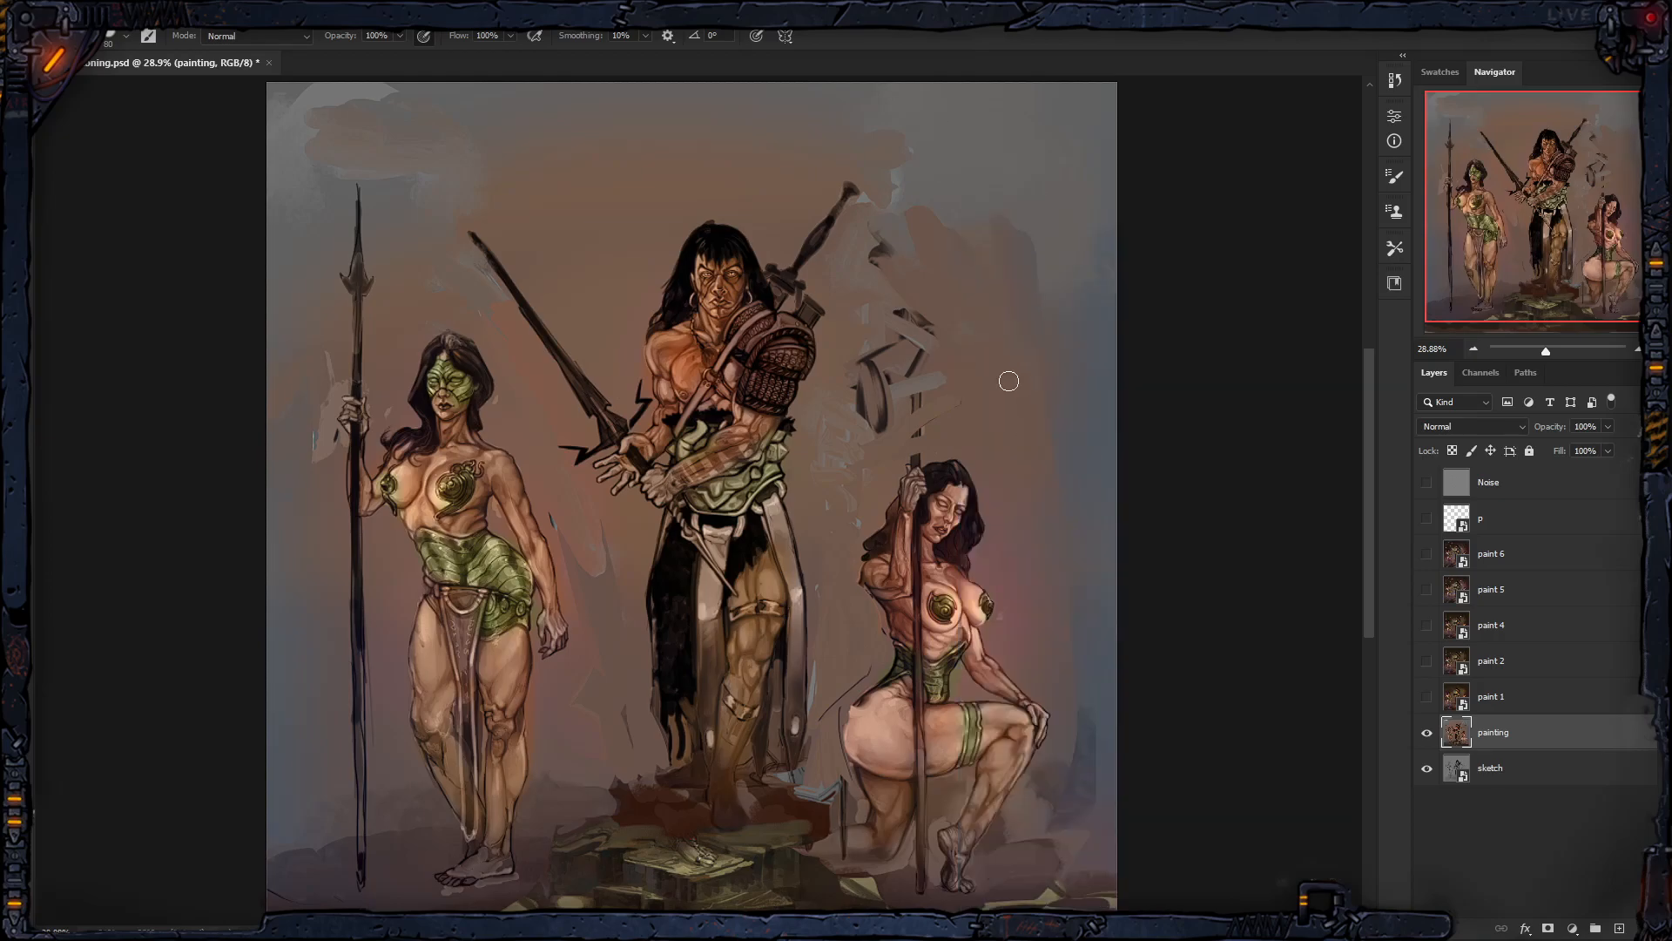
Step: Try the usual round brush at its default and an enlarged size in the upper background, undoing each stroke
{"action": "right_click", "coordinate": [1028, 361]}
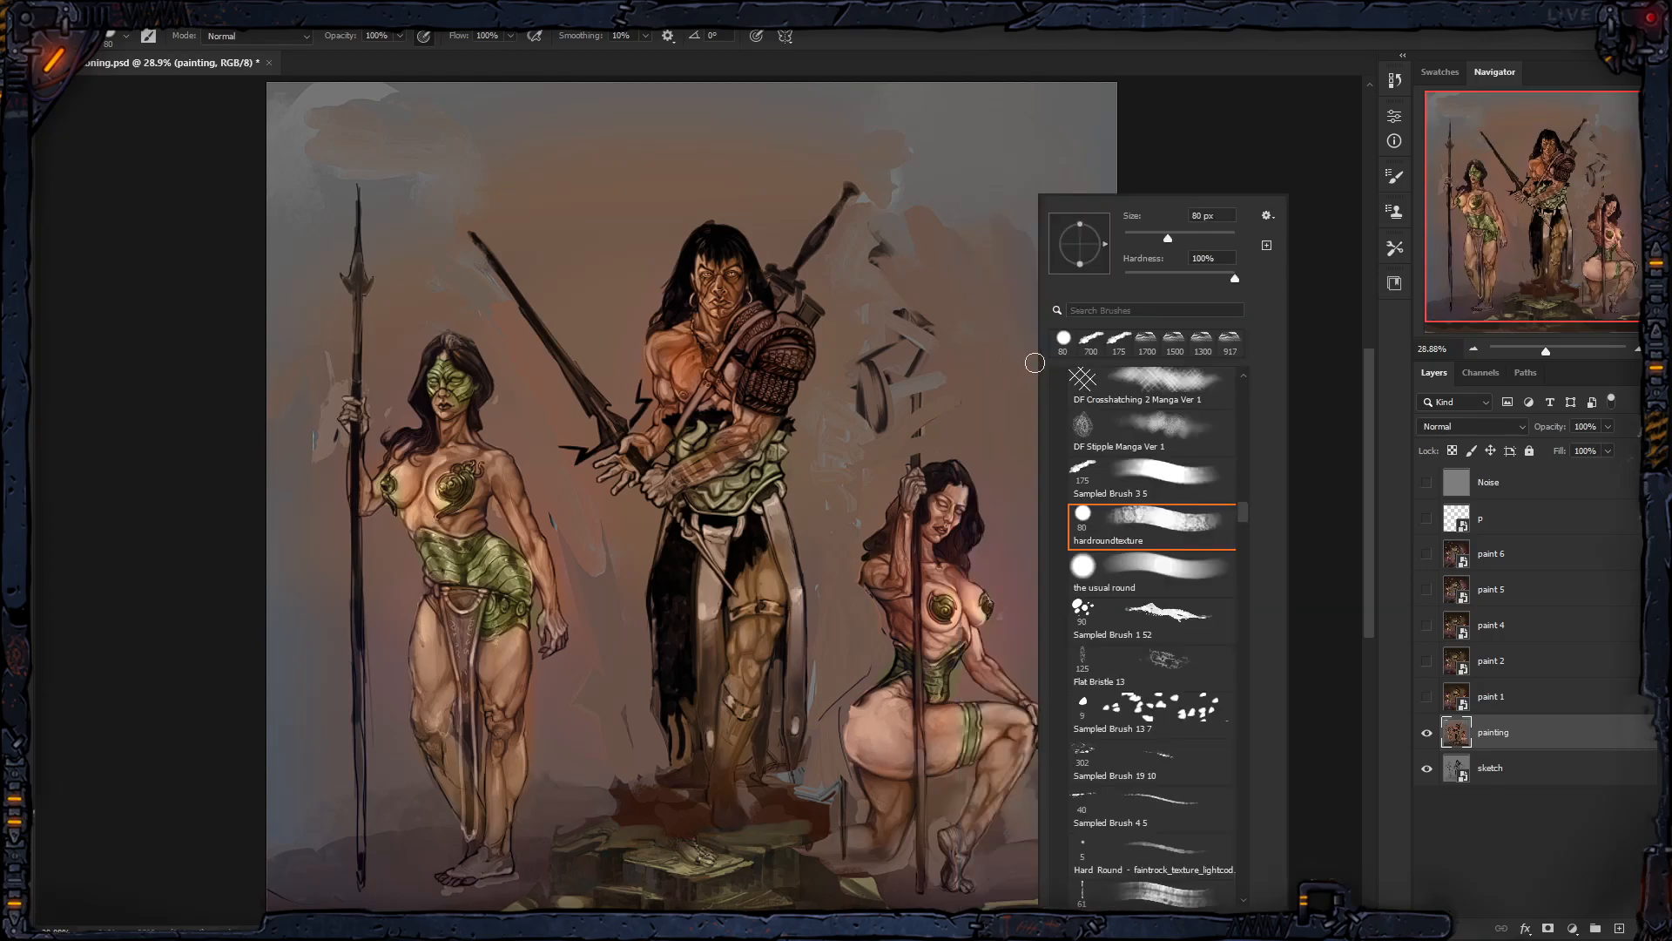
{"action": "left_click", "coordinate": [1147, 567]}
{"action": "left_click", "coordinate": [970, 183]}
{"action": "mouse_move", "coordinate": [980, 126]}
{"action": "left_mouse_down"}
{"action": "mouse_move", "coordinate": [1008, 217]}
{"action": "mouse_move", "coordinate": [1060, 253]}
{"action": "left_mouse_up"}
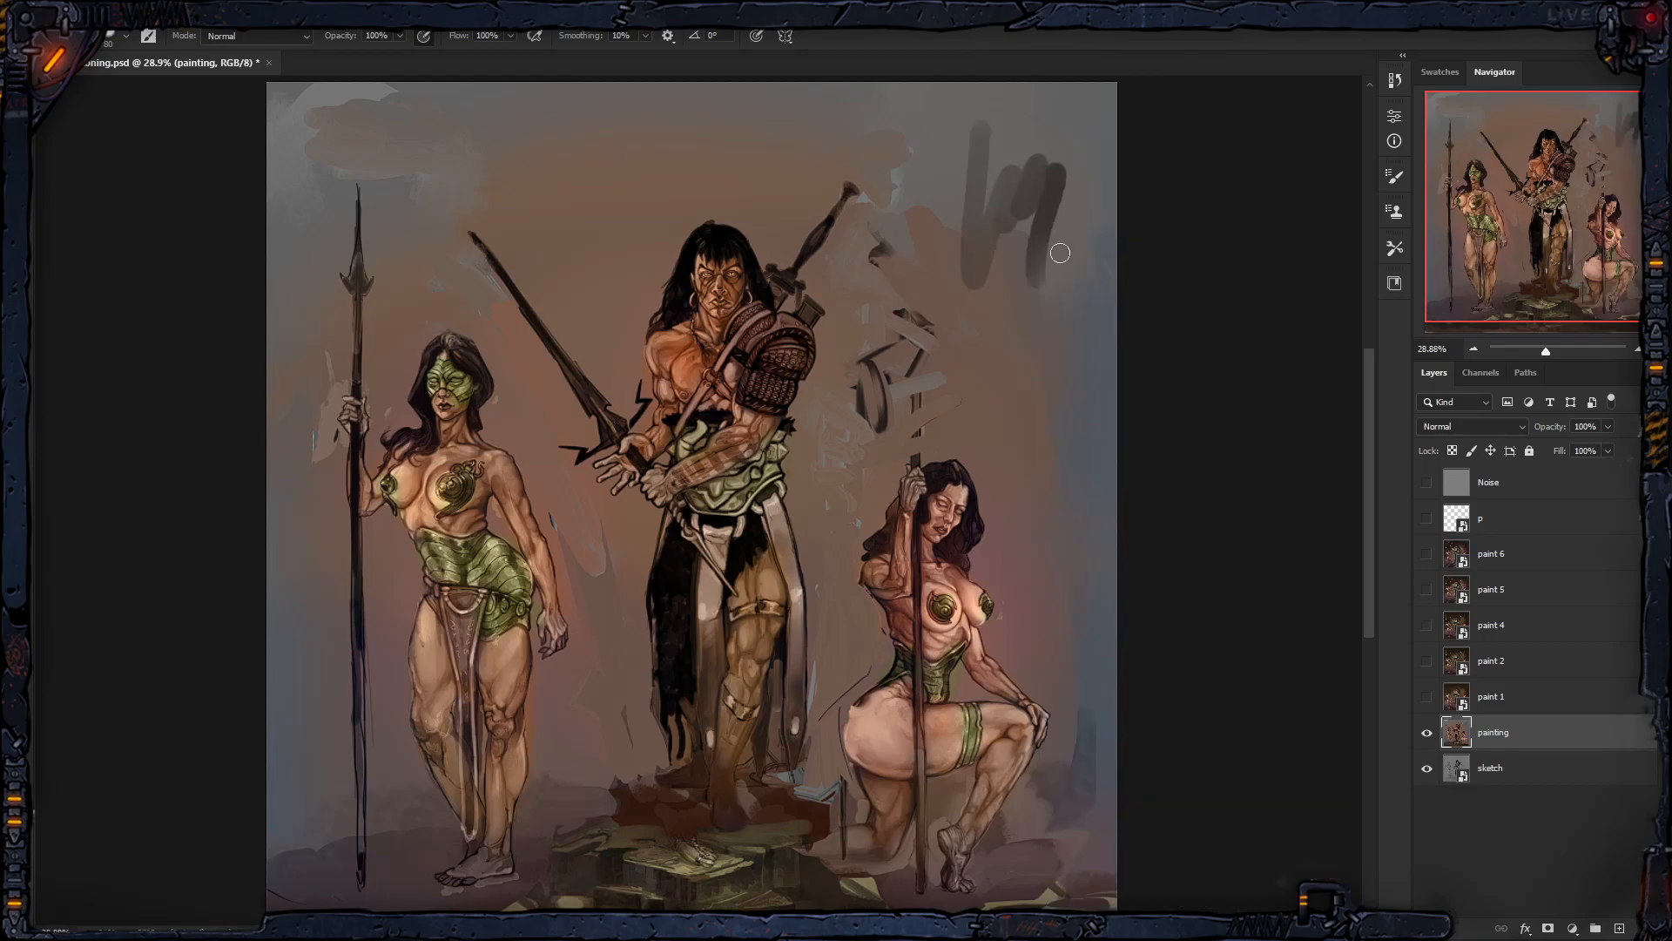
{"action": "key", "text": "ctrl+z"}
{"action": "key", "text": "bracketright"}
{"action": "key", "text": "bracketright"}
{"action": "key", "text": "bracketright"}
{"action": "mouse_move", "coordinate": [1007, 175]}
{"action": "left_mouse_down"}
{"action": "mouse_move", "coordinate": [951, 217]}
{"action": "mouse_move", "coordinate": [1008, 377]}
{"action": "left_mouse_up"}
{"action": "key", "text": "ctrl+z"}
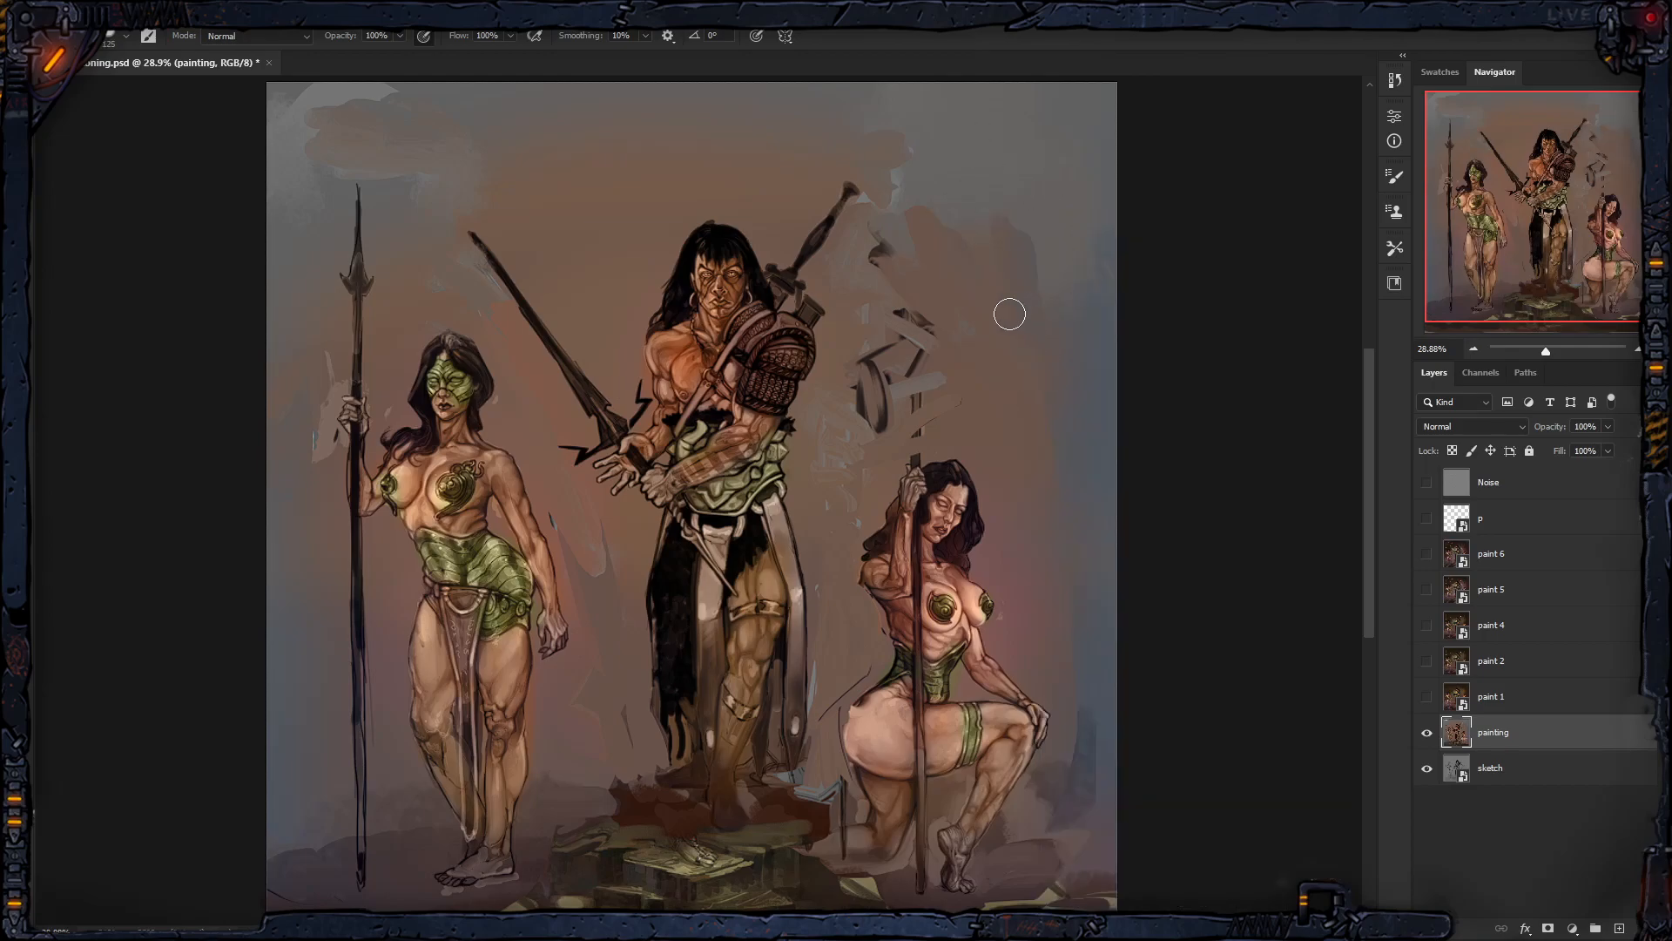
Step: Compare the hardroundtexture and the usual round presets by selecting them alternately in the brush list
{"action": "right_click", "coordinate": [1015, 292]}
{"action": "left_click", "coordinate": [1142, 567]}
{"action": "left_click", "coordinate": [1136, 531]}
{"action": "left_click", "coordinate": [1147, 573]}
{"action": "left_click", "coordinate": [1146, 533]}
{"action": "left_click", "coordinate": [1150, 573]}
{"action": "left_click", "coordinate": [1155, 531]}
{"action": "left_click", "coordinate": [1156, 578]}
{"action": "left_click", "coordinate": [1154, 530]}
{"action": "left_click", "coordinate": [1158, 576]}
{"action": "left_click", "coordinate": [1159, 534]}
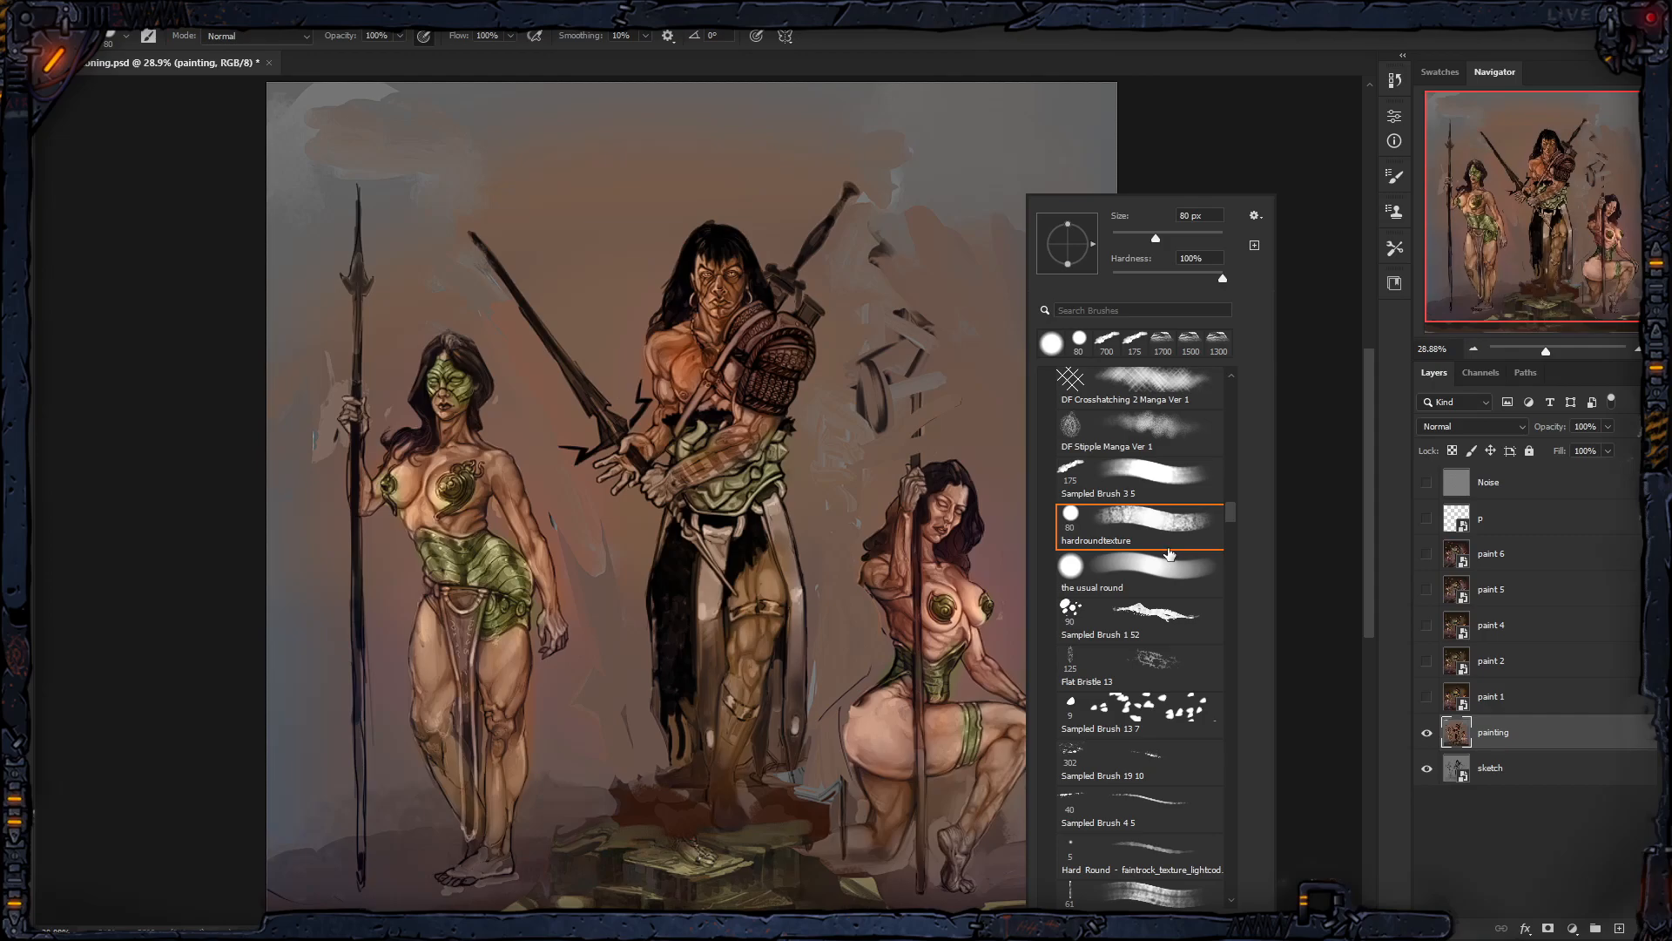
{"action": "left_click", "coordinate": [1154, 582]}
{"action": "left_click", "coordinate": [1157, 523]}
{"action": "left_click", "coordinate": [1108, 42]}
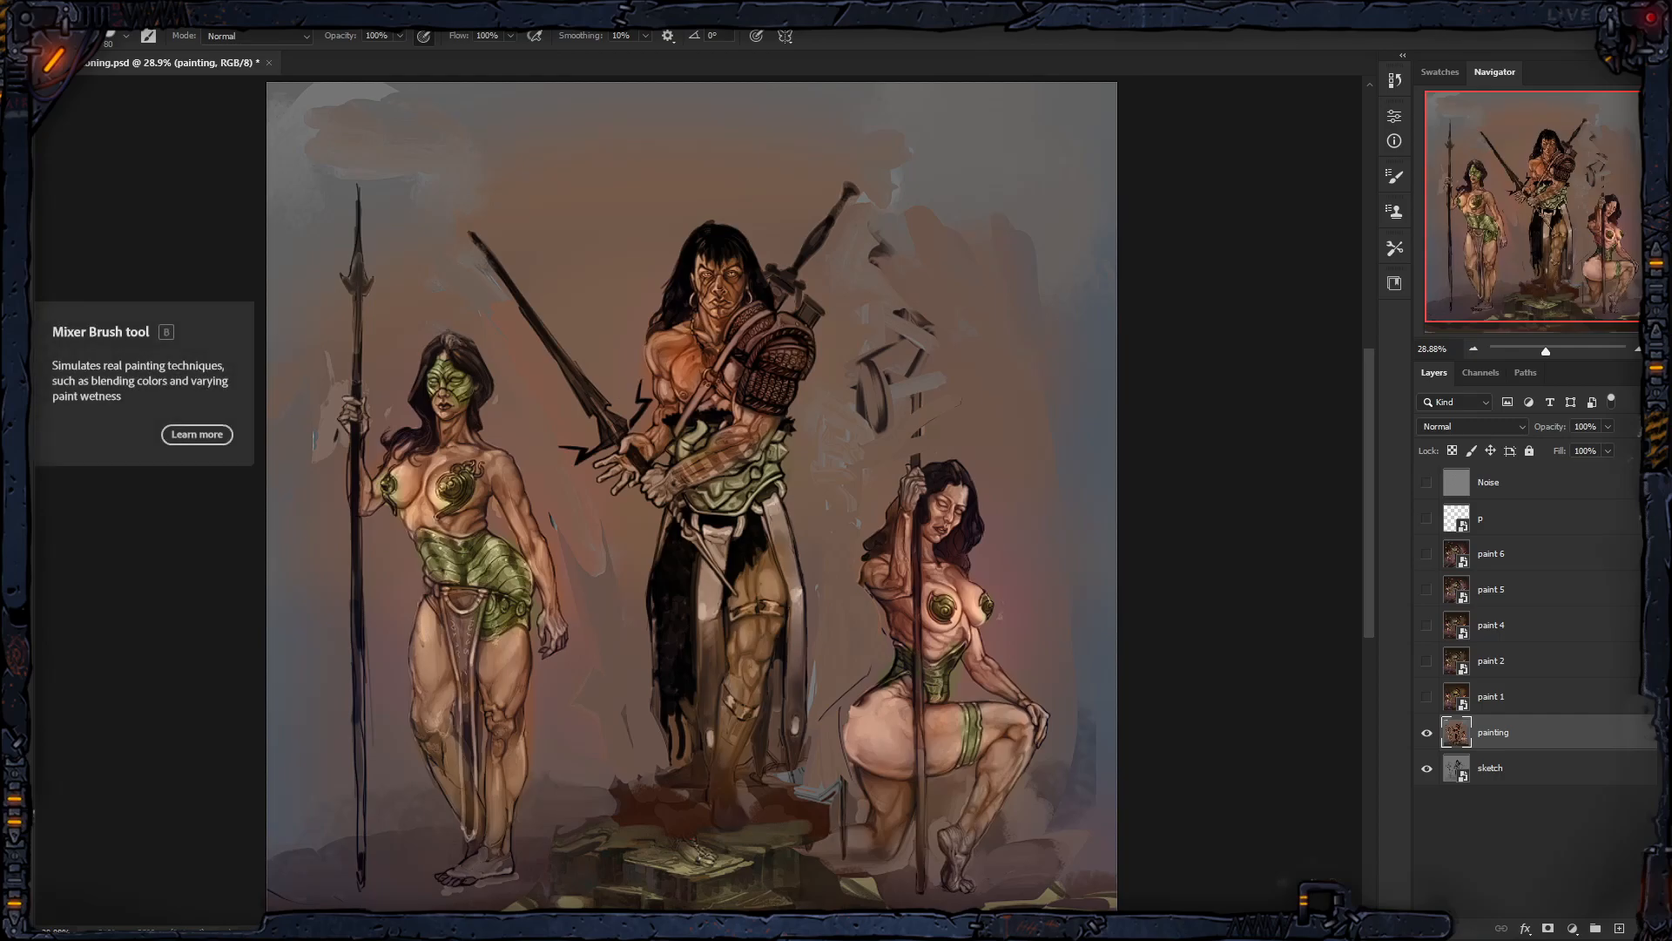
Step: Switch to the Mixer Brush tool and reduce its size slightly
{"action": "left_click", "coordinate": [16, 311]}
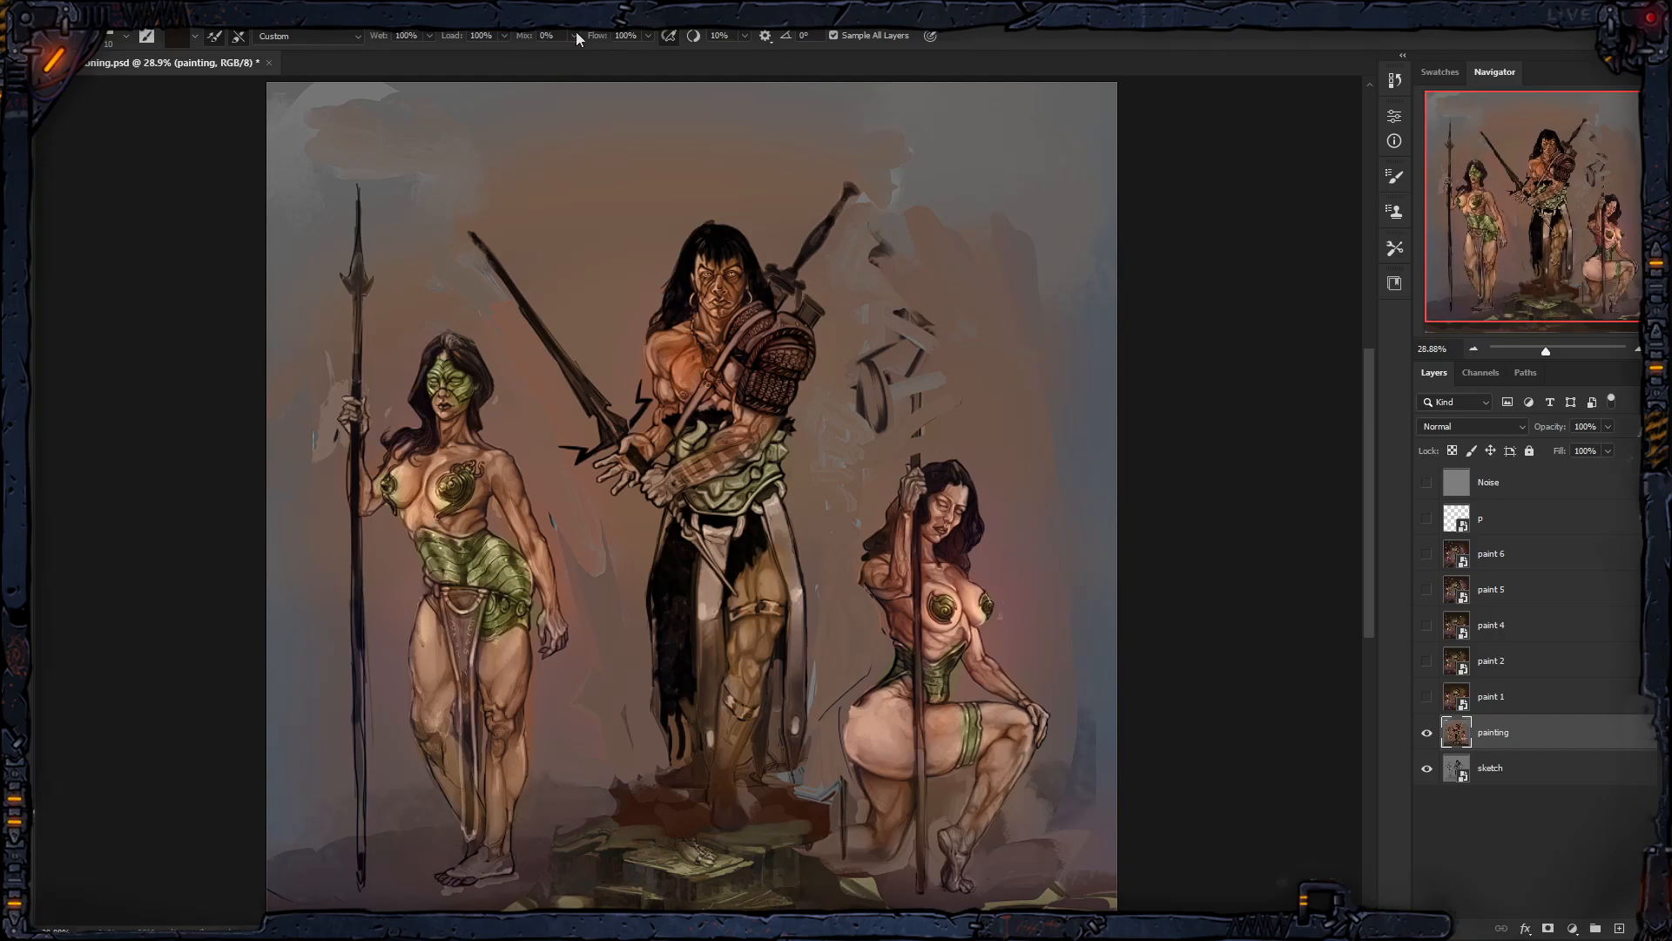
{"action": "key", "text": "bracketleft"}
{"action": "key", "text": "XF86AudioPlay"}
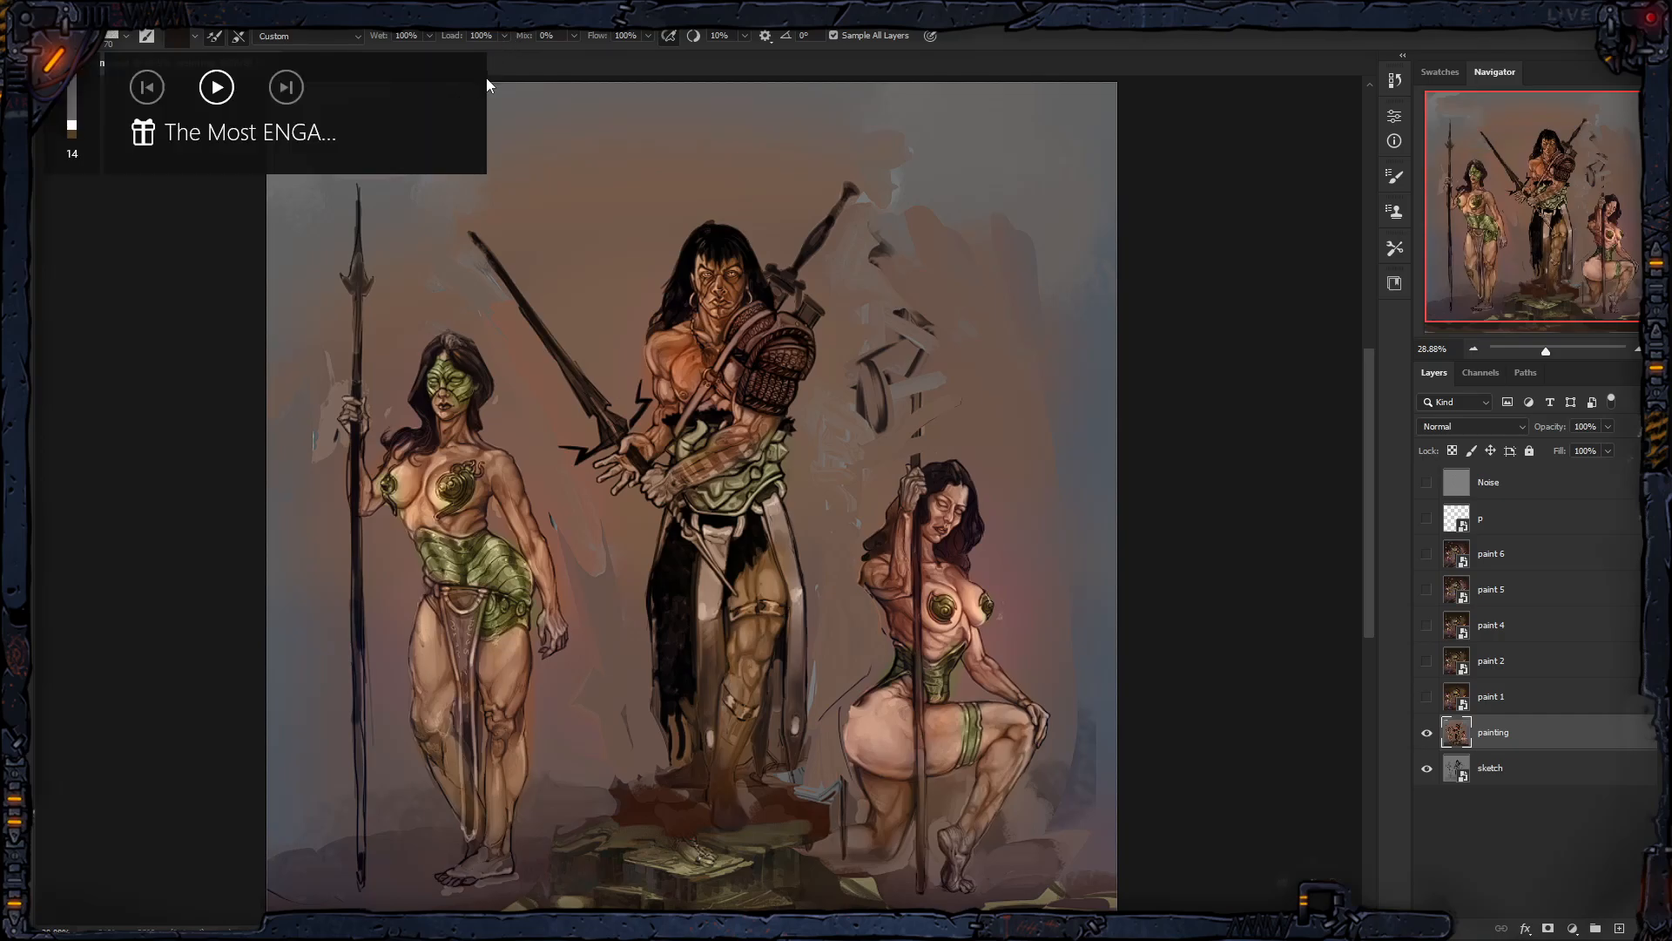
Step: Examine the painted stone base beneath the central warrior up close, and return to the Mixer Brush with the whole painting in view
{"action": "key", "text": "i"}
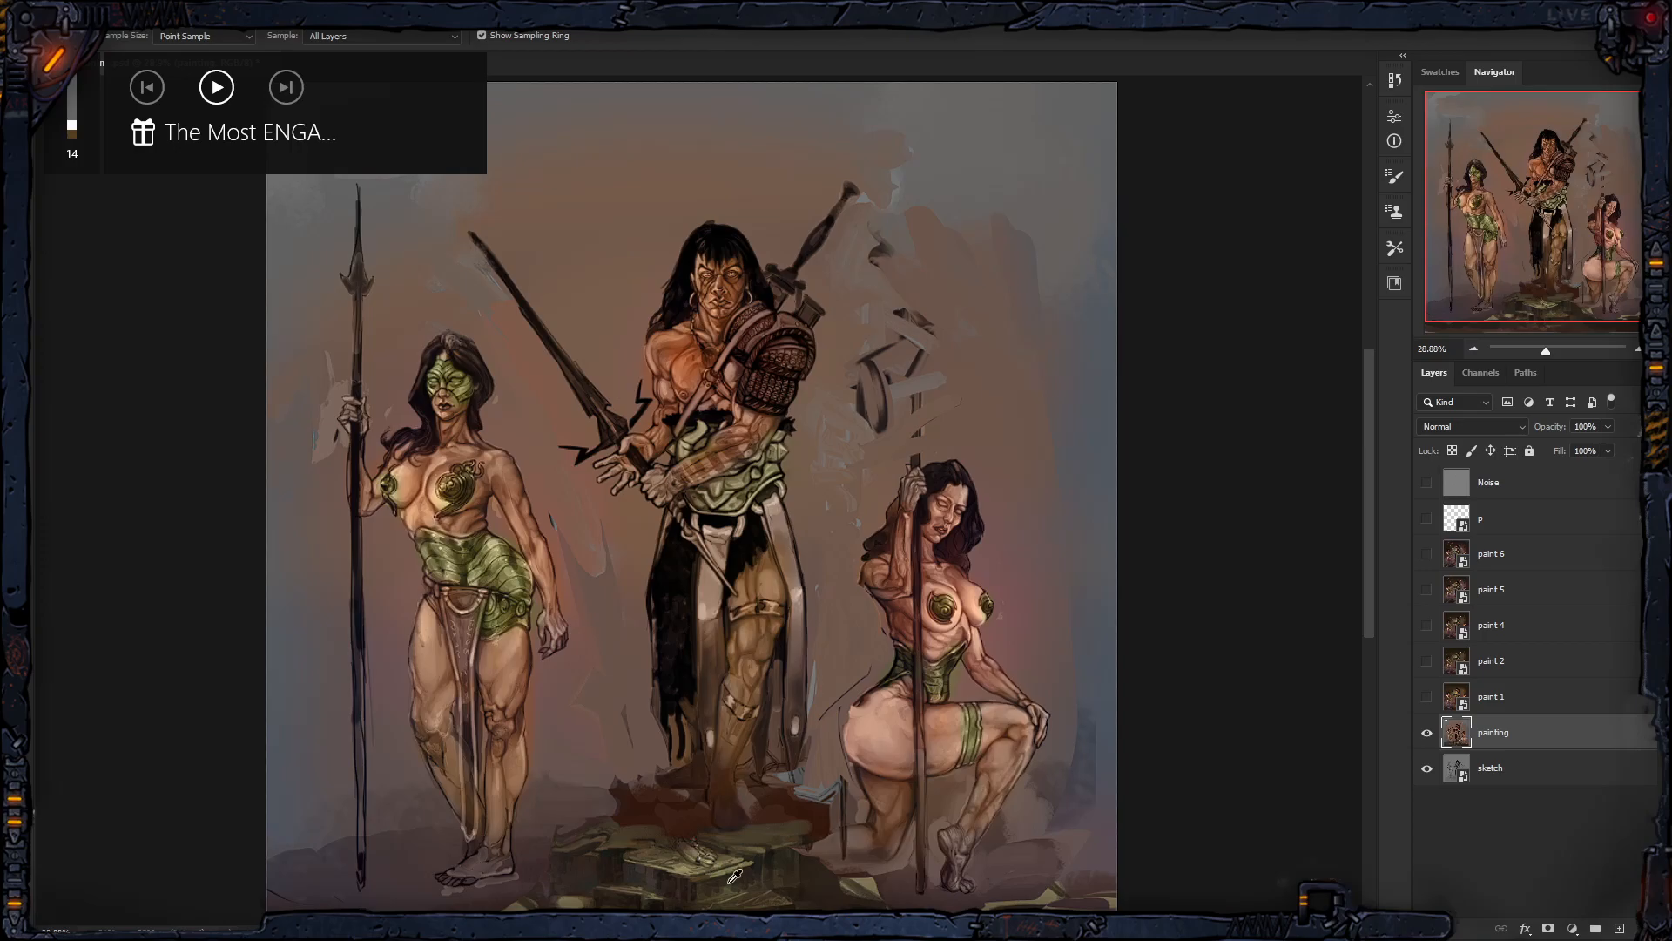
{"action": "key", "text": "z"}
{"action": "left_click_drag", "start_coordinate": [724, 886], "coordinate": [746, 642]}
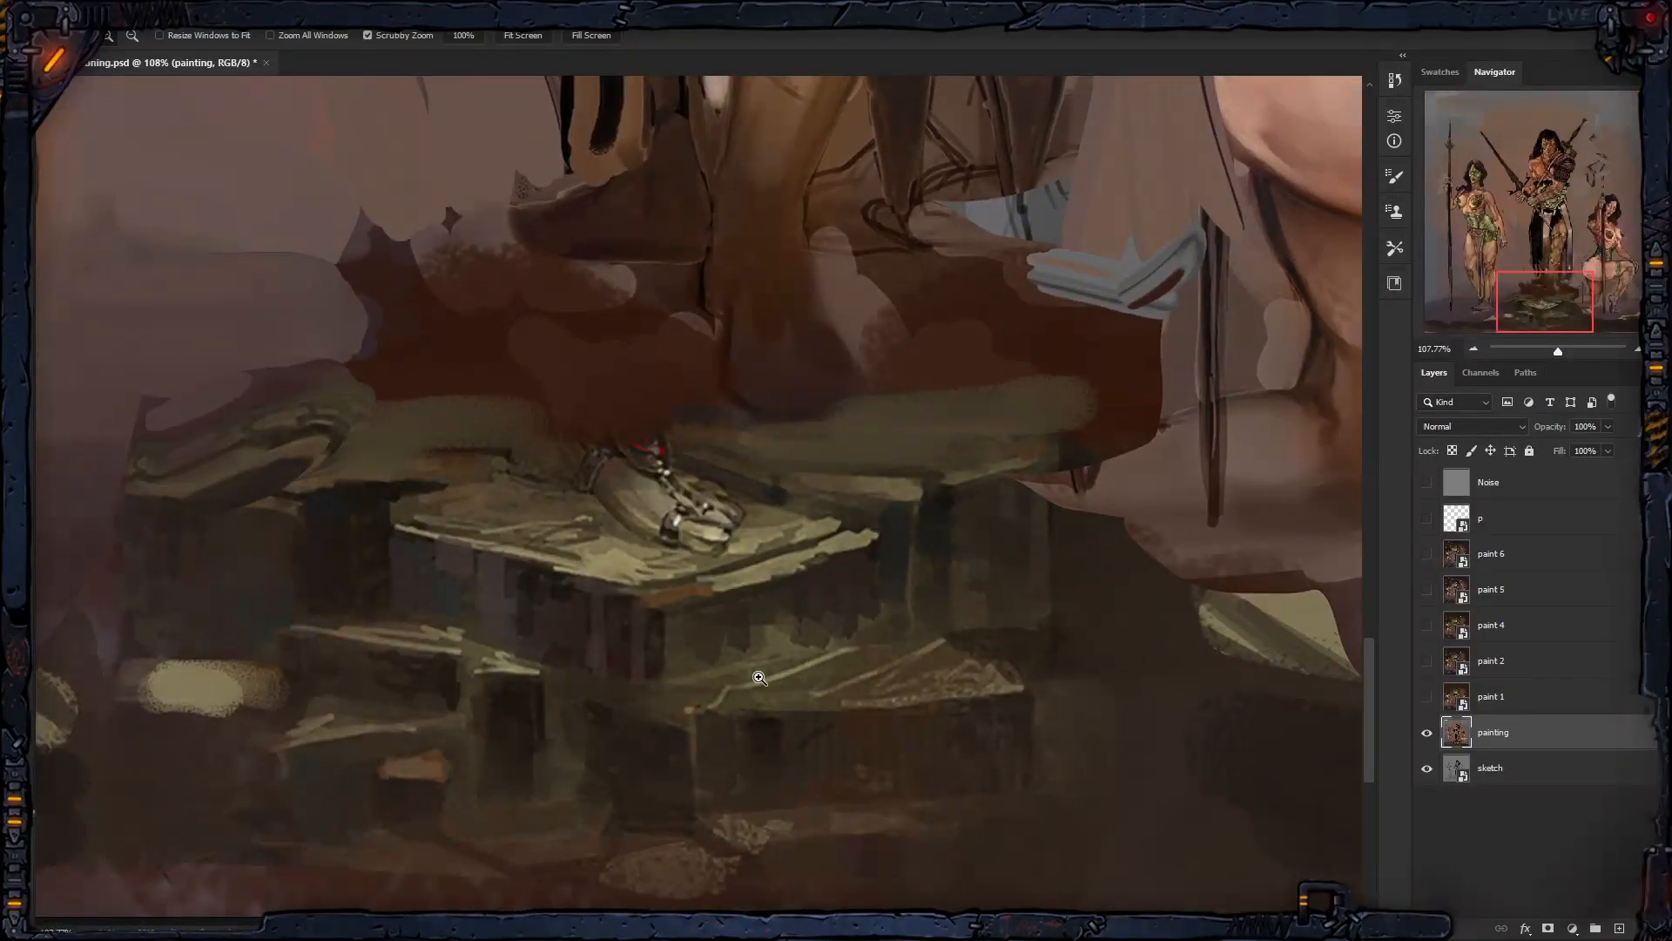
{"action": "key", "text": "i"}
{"action": "key", "text": "z"}
{"action": "left_click_drag", "start_coordinate": [811, 389], "coordinate": [749, 613]}
{"action": "left_click_drag", "start_coordinate": [799, 442], "coordinate": [770, 374]}
{"action": "mouse_move", "coordinate": [770, 375]}
{"action": "left_mouse_down"}
{"action": "mouse_move", "coordinate": [773, 441]}
{"action": "mouse_move", "coordinate": [812, 362]}
{"action": "mouse_move", "coordinate": [817, 392]}
{"action": "mouse_move", "coordinate": [792, 386]}
{"action": "mouse_move", "coordinate": [816, 397]}
{"action": "mouse_move", "coordinate": [790, 405]}
{"action": "left_mouse_up"}
{"action": "key", "text": "b"}
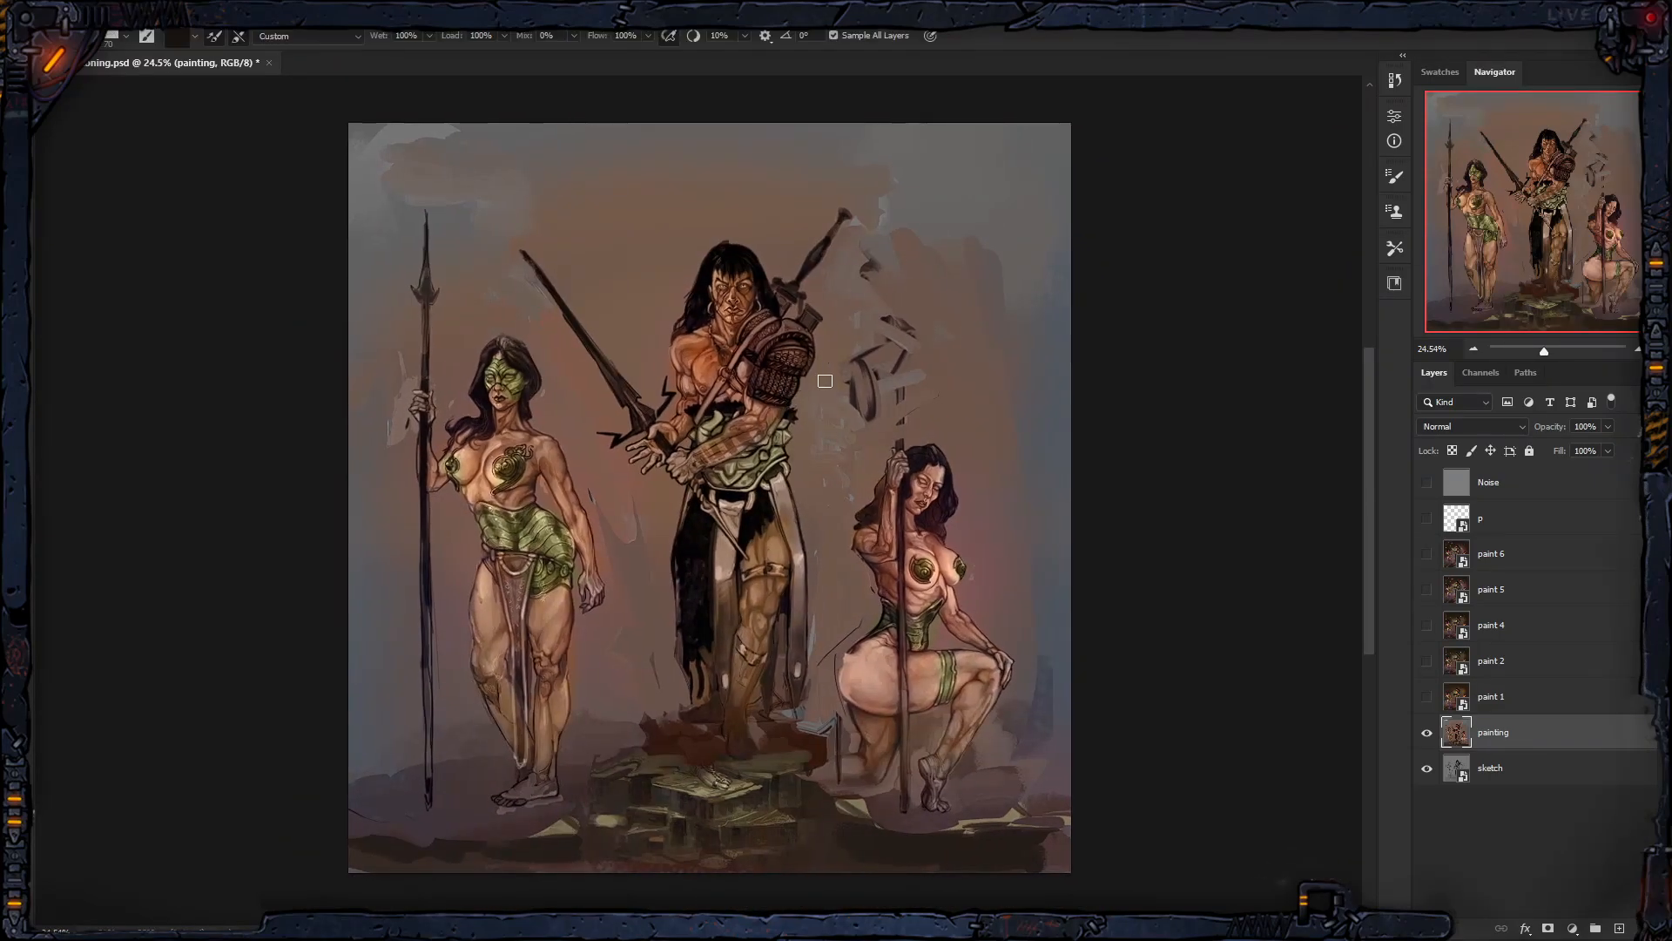
Step: Sample the dark colour of the kneeling woman's hair for the Mixer Brush
{"action": "left_click", "coordinate": [971, 383], "text": "alt"}
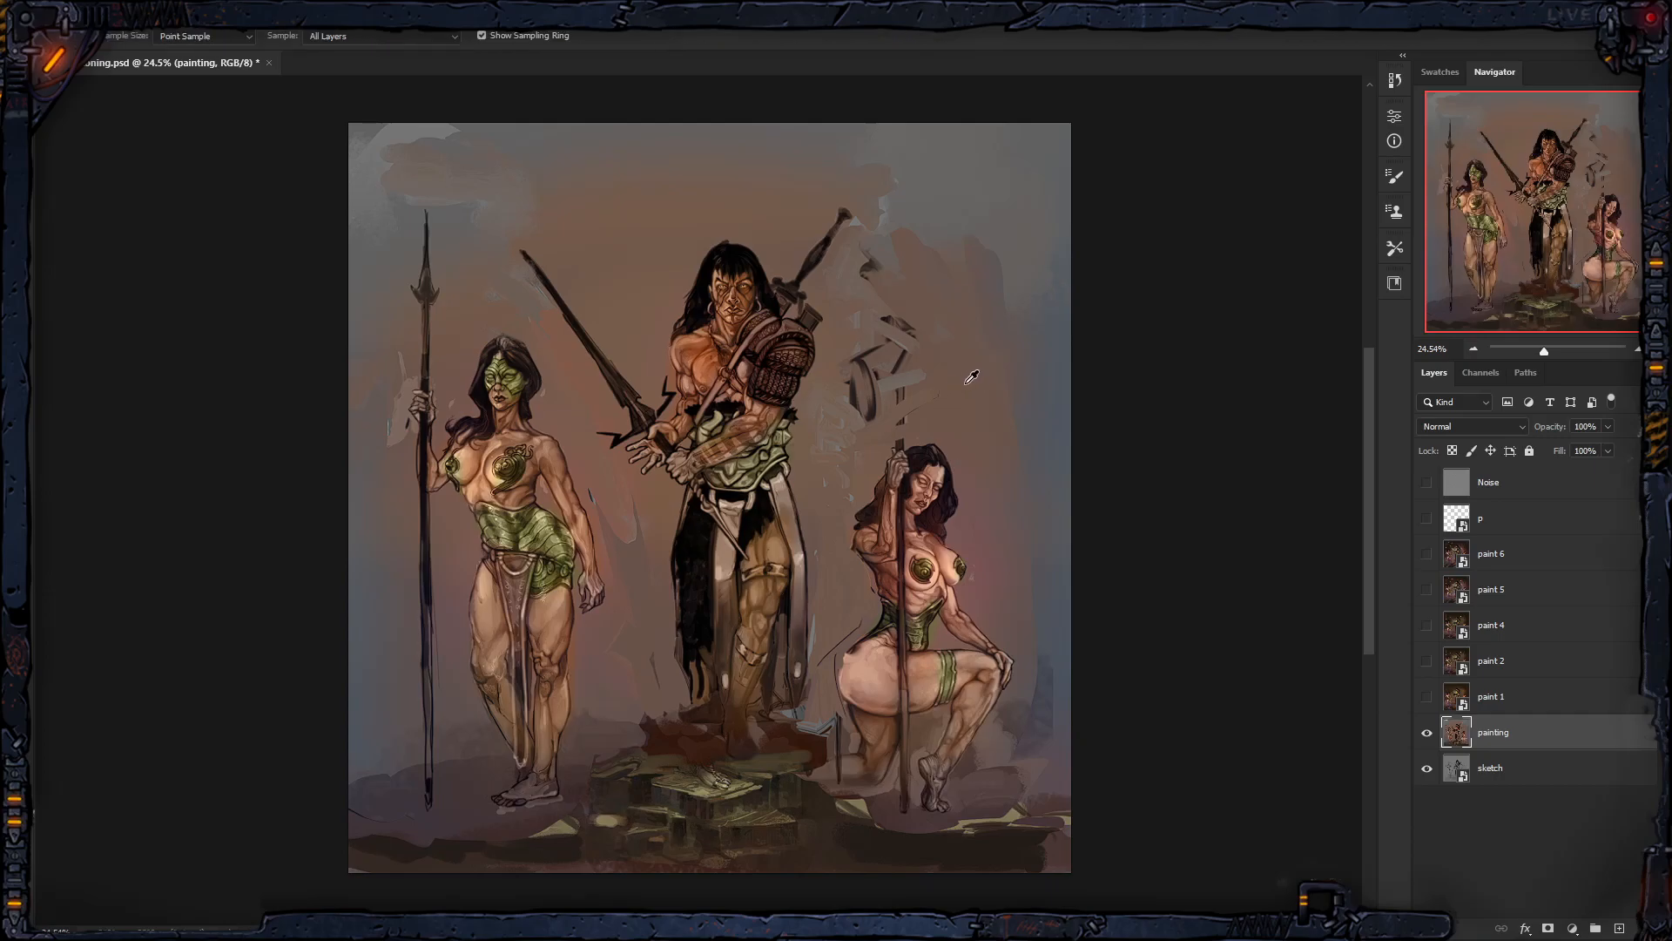
{"action": "left_click_drag", "start_coordinate": [939, 447], "coordinate": [880, 505]}
{"action": "left_click", "coordinate": [919, 450], "text": "alt"}
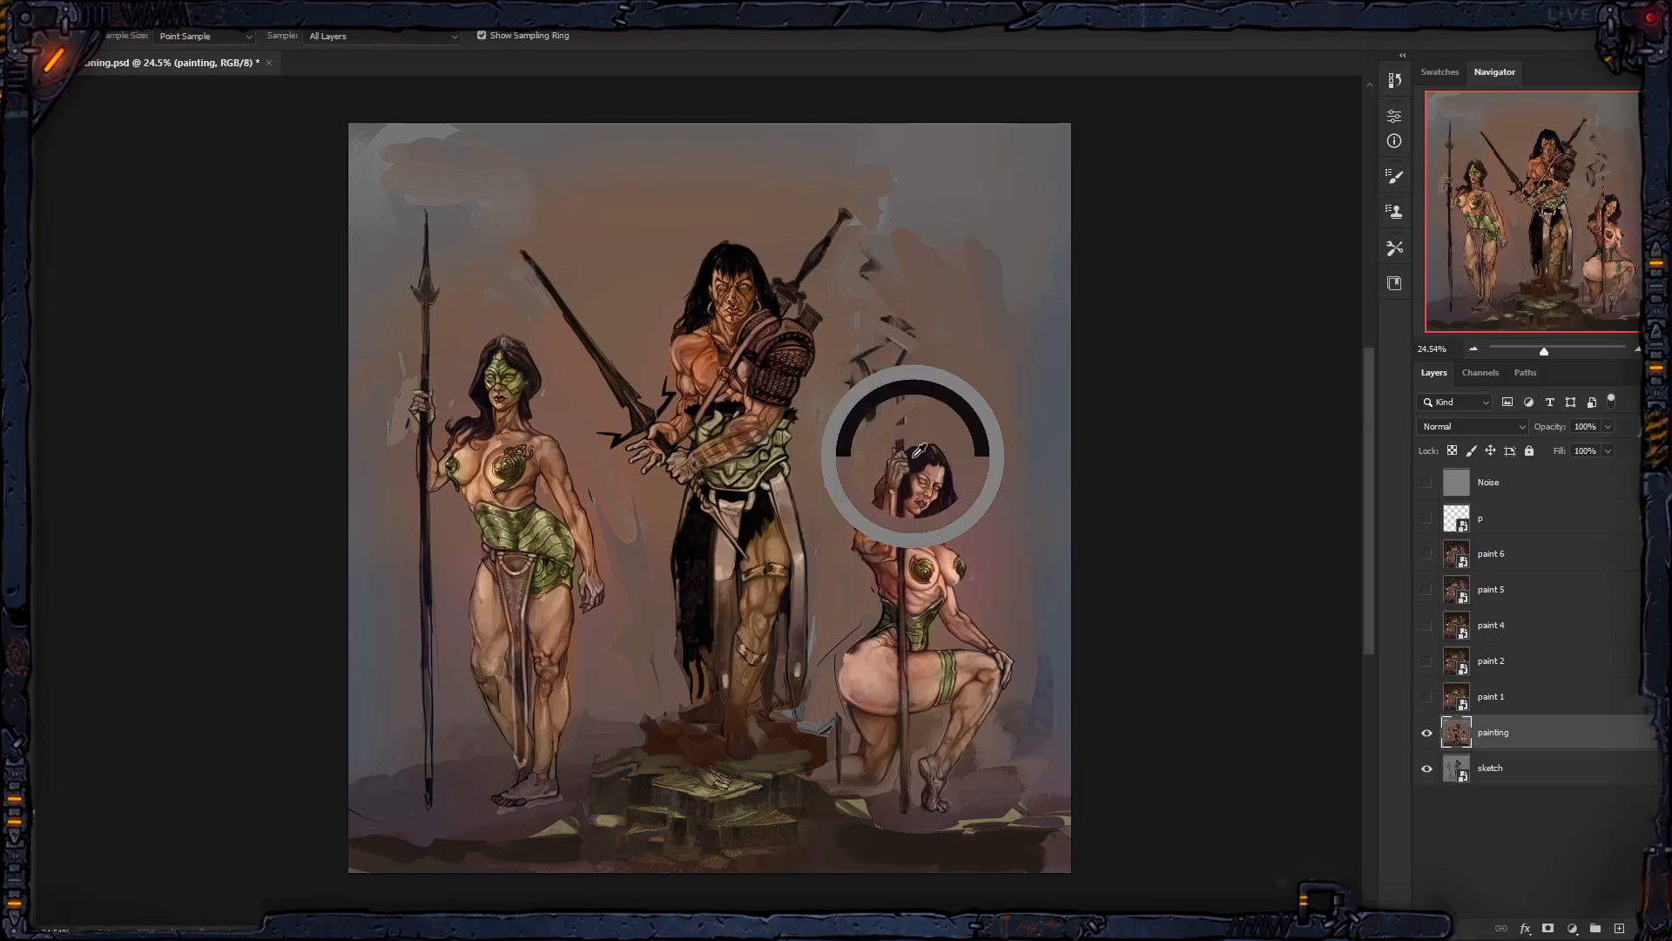
{"action": "left_click", "coordinate": [945, 511]}
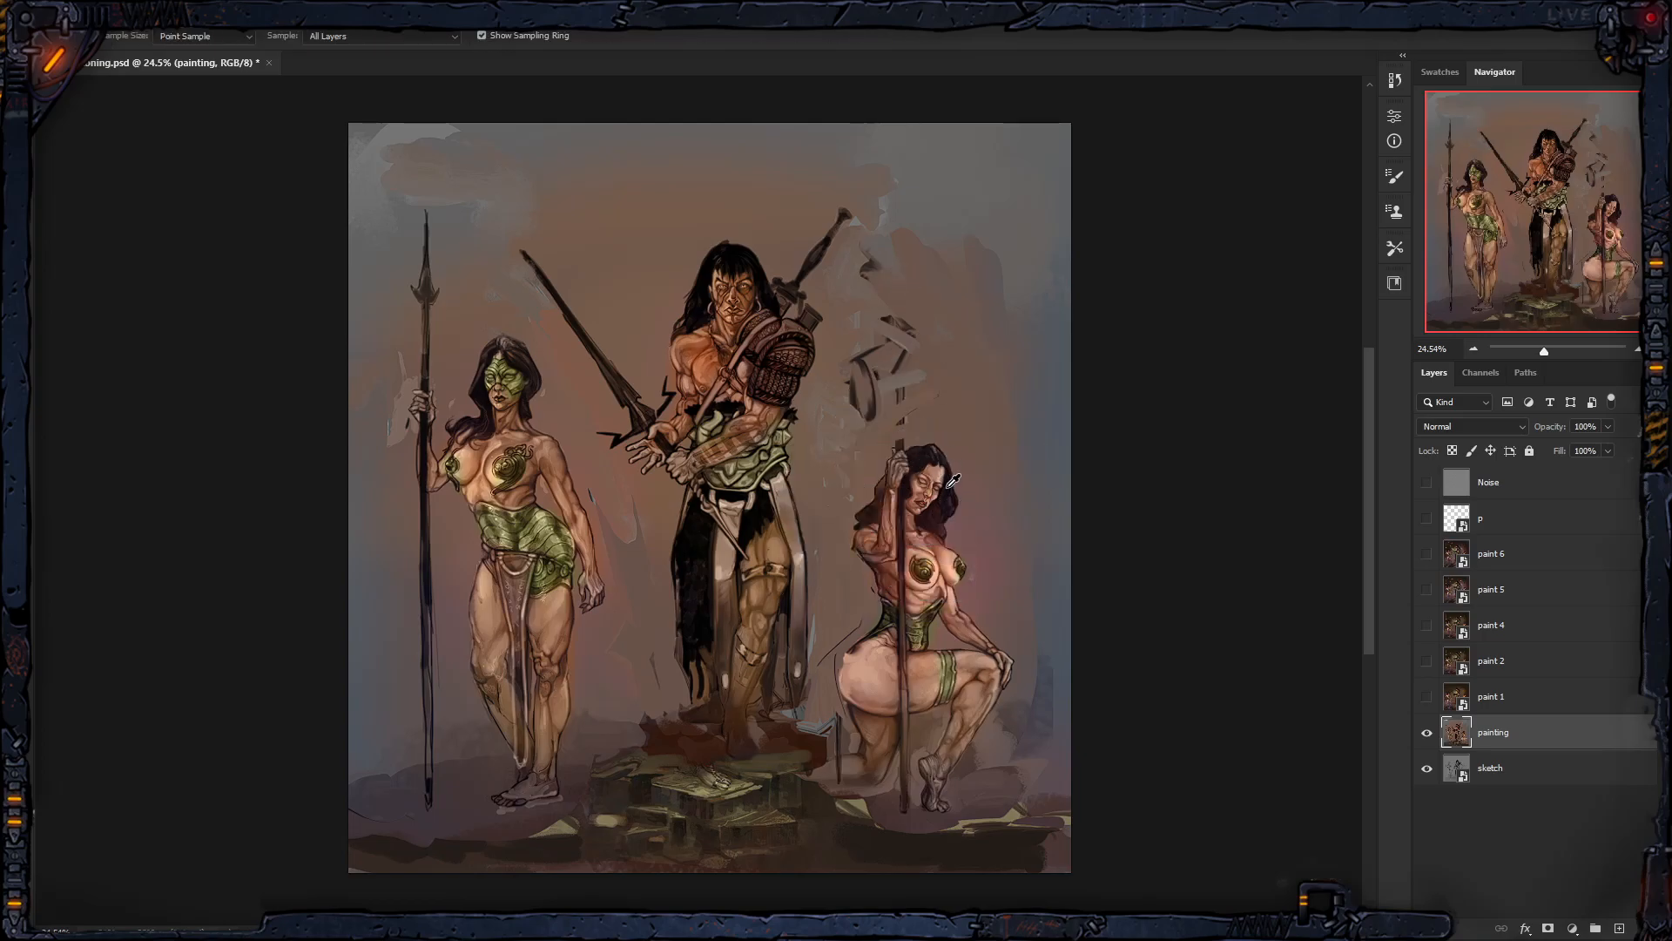
{"action": "key", "text": "b"}
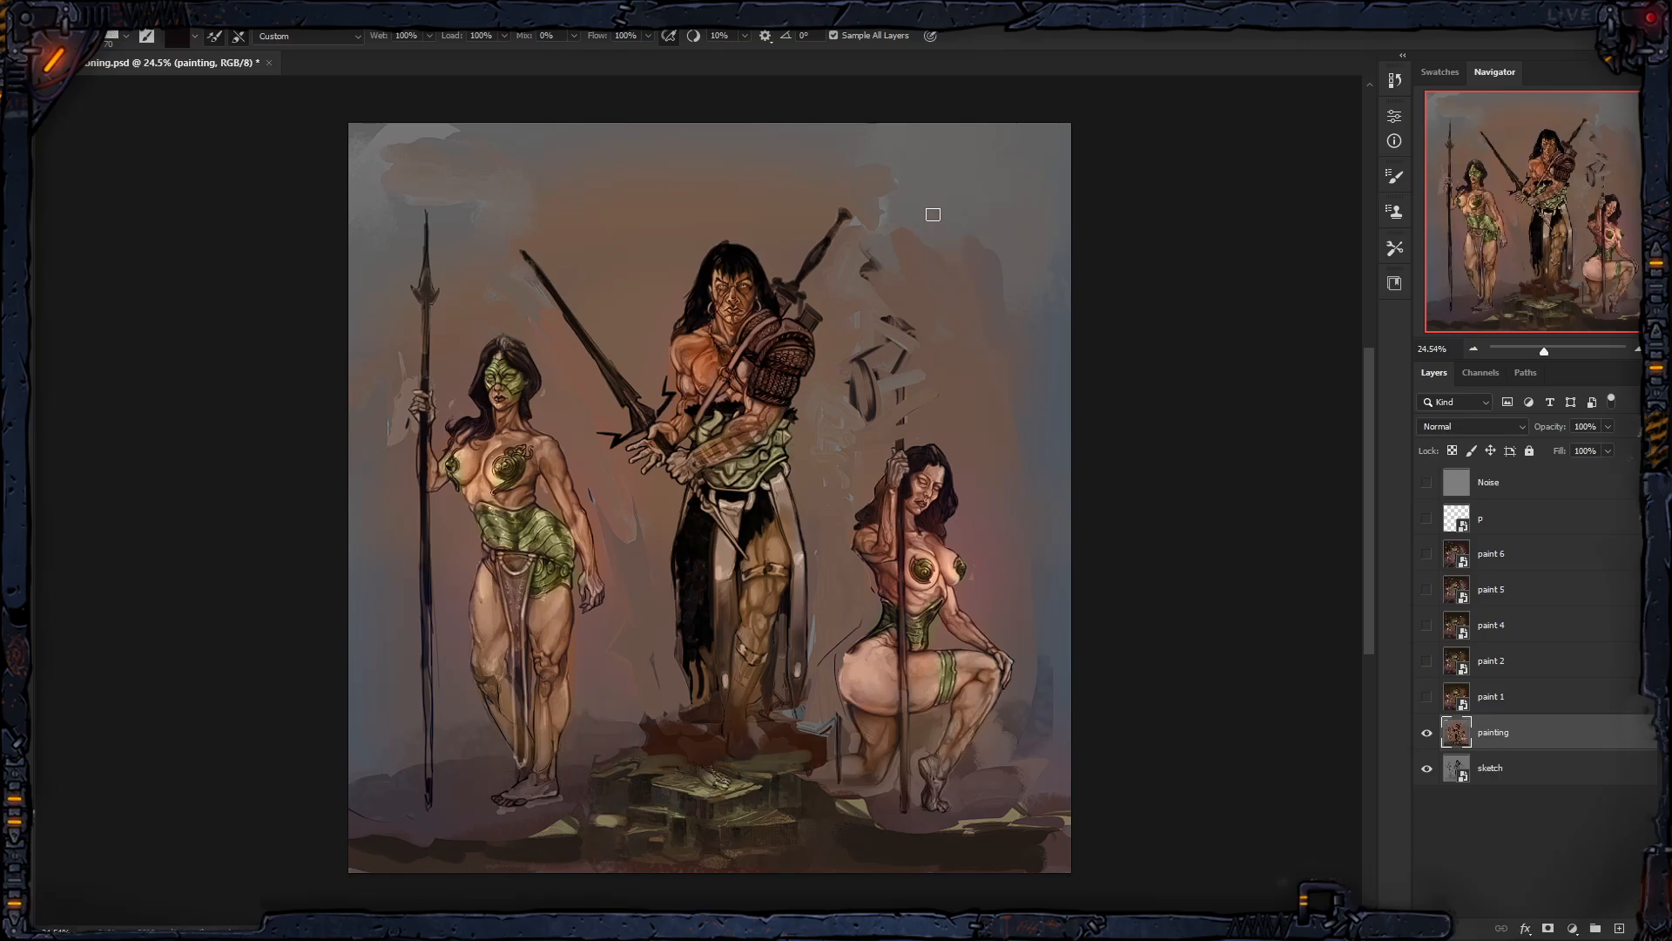
Step: Try the Mixer Brush at various sizes with strokes in the background above the kneeling woman, and undo them
{"action": "key", "text": "bracketright"}
{"action": "key", "text": "bracketright"}
{"action": "key", "text": "bracketright"}
{"action": "key", "text": "bracketright"}
{"action": "key", "text": "bracketright"}
{"action": "key", "text": "bracketright"}
{"action": "key", "text": "bracketright"}
{"action": "key", "text": "bracketright"}
{"action": "key", "text": "bracketright"}
{"action": "key", "text": "bracketright"}
{"action": "key", "text": "bracketright"}
{"action": "key", "text": "bracketright"}
{"action": "key", "text": "bracketright"}
{"action": "key", "text": "bracketleft"}
{"action": "key", "text": "bracketleft"}
{"action": "key", "text": "bracketleft"}
{"action": "key", "text": "bracketleft"}
{"action": "key", "text": "bracketleft"}
{"action": "key", "text": "bracketleft"}
{"action": "mouse_move", "coordinate": [952, 209]}
{"action": "left_mouse_down"}
{"action": "mouse_move", "coordinate": [925, 271]}
{"action": "mouse_move", "coordinate": [944, 298]}
{"action": "mouse_move", "coordinate": [960, 226]}
{"action": "mouse_move", "coordinate": [961, 311]}
{"action": "mouse_move", "coordinate": [998, 285]}
{"action": "left_mouse_up"}
{"action": "key", "text": "bracketright"}
{"action": "key", "text": "bracketright"}
{"action": "key", "text": "ctrl+z"}
{"action": "key", "text": "ctrl+z"}
{"action": "key", "text": "ctrl+z"}
{"action": "key", "text": "bracketleft"}
{"action": "key", "text": "bracketleft"}
{"action": "key", "text": "bracketleft"}
Step: Look over the Mixer Brush's Mix and Flow settings
{"action": "left_click", "coordinate": [669, 37]}
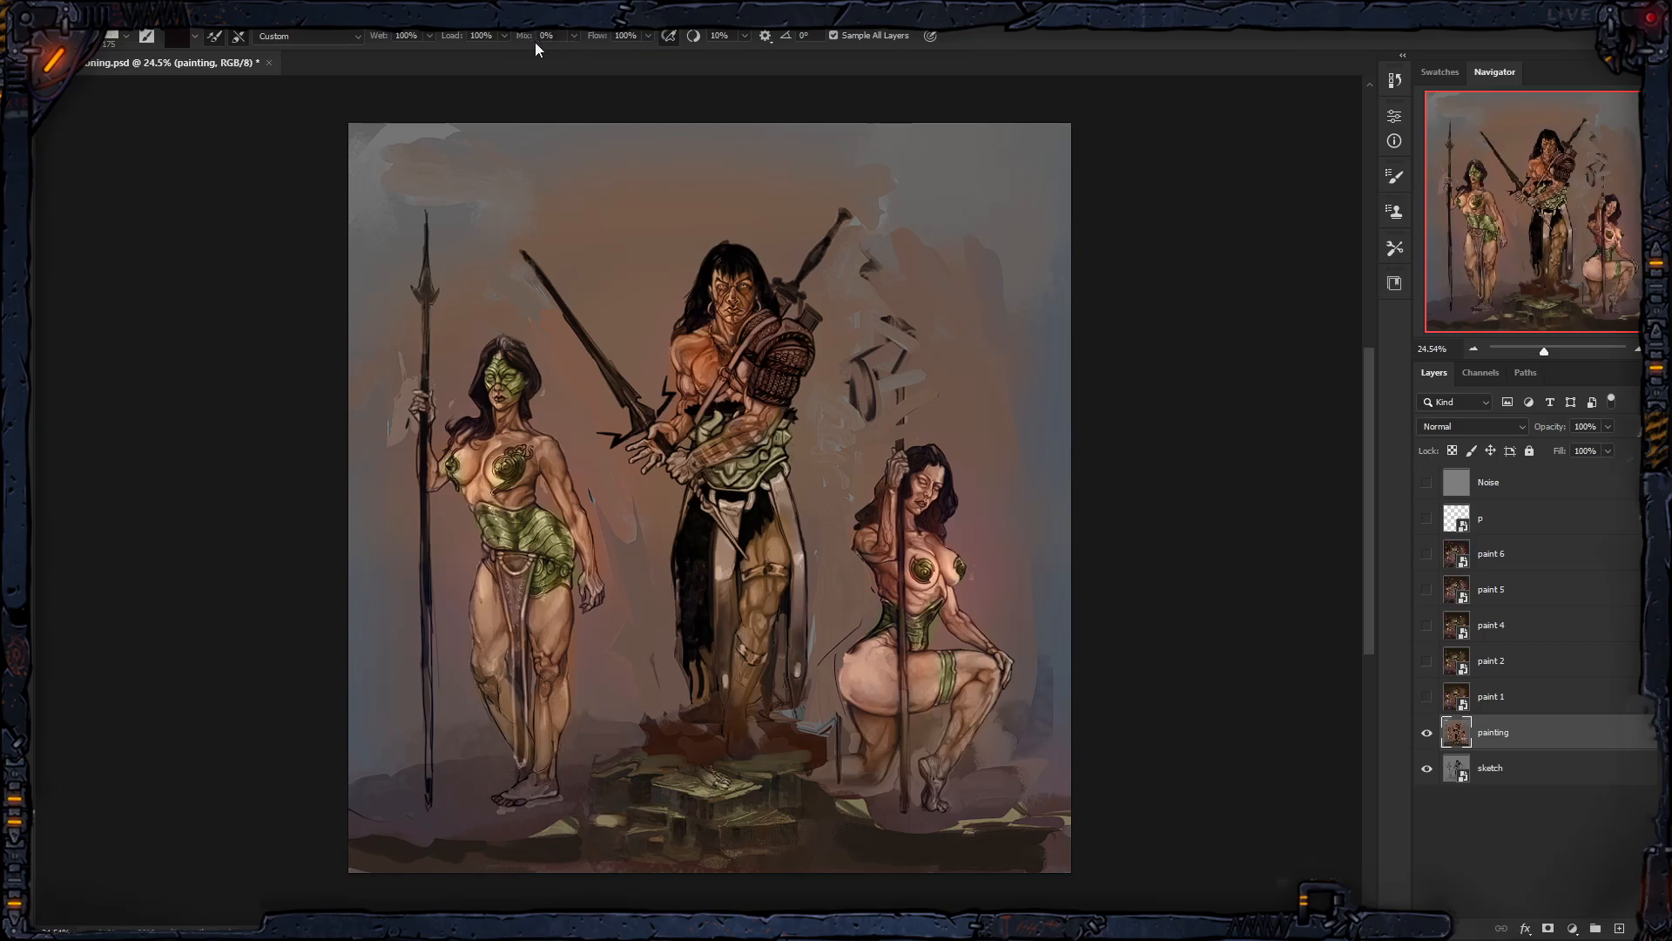
{"action": "left_click", "coordinate": [574, 38]}
{"action": "left_click", "coordinate": [575, 40]}
{"action": "left_click", "coordinate": [618, 35]}
Step: Swap the foreground and background colours and try a smaller Mixer Brush over the kneeling woman's hair and forehead, undoing each stroke
{"action": "left_click_drag", "start_coordinate": [886, 433], "coordinate": [992, 519]}
{"action": "scroll", "coordinate": [916, 512], "scroll_direction": "up", "scroll_amount": 5}
{"action": "key", "text": "bracketleft"}
{"action": "key", "text": "bracketleft"}
{"action": "key", "text": "bracketleft"}
{"action": "key", "text": "bracketleft"}
{"action": "key", "text": "bracketleft"}
{"action": "key", "text": "bracketleft"}
{"action": "key", "text": "bracketleft"}
{"action": "key", "text": "bracketleft"}
{"action": "key", "text": "bracketleft"}
{"action": "key", "text": "bracketleft"}
{"action": "key", "text": "bracketleft"}
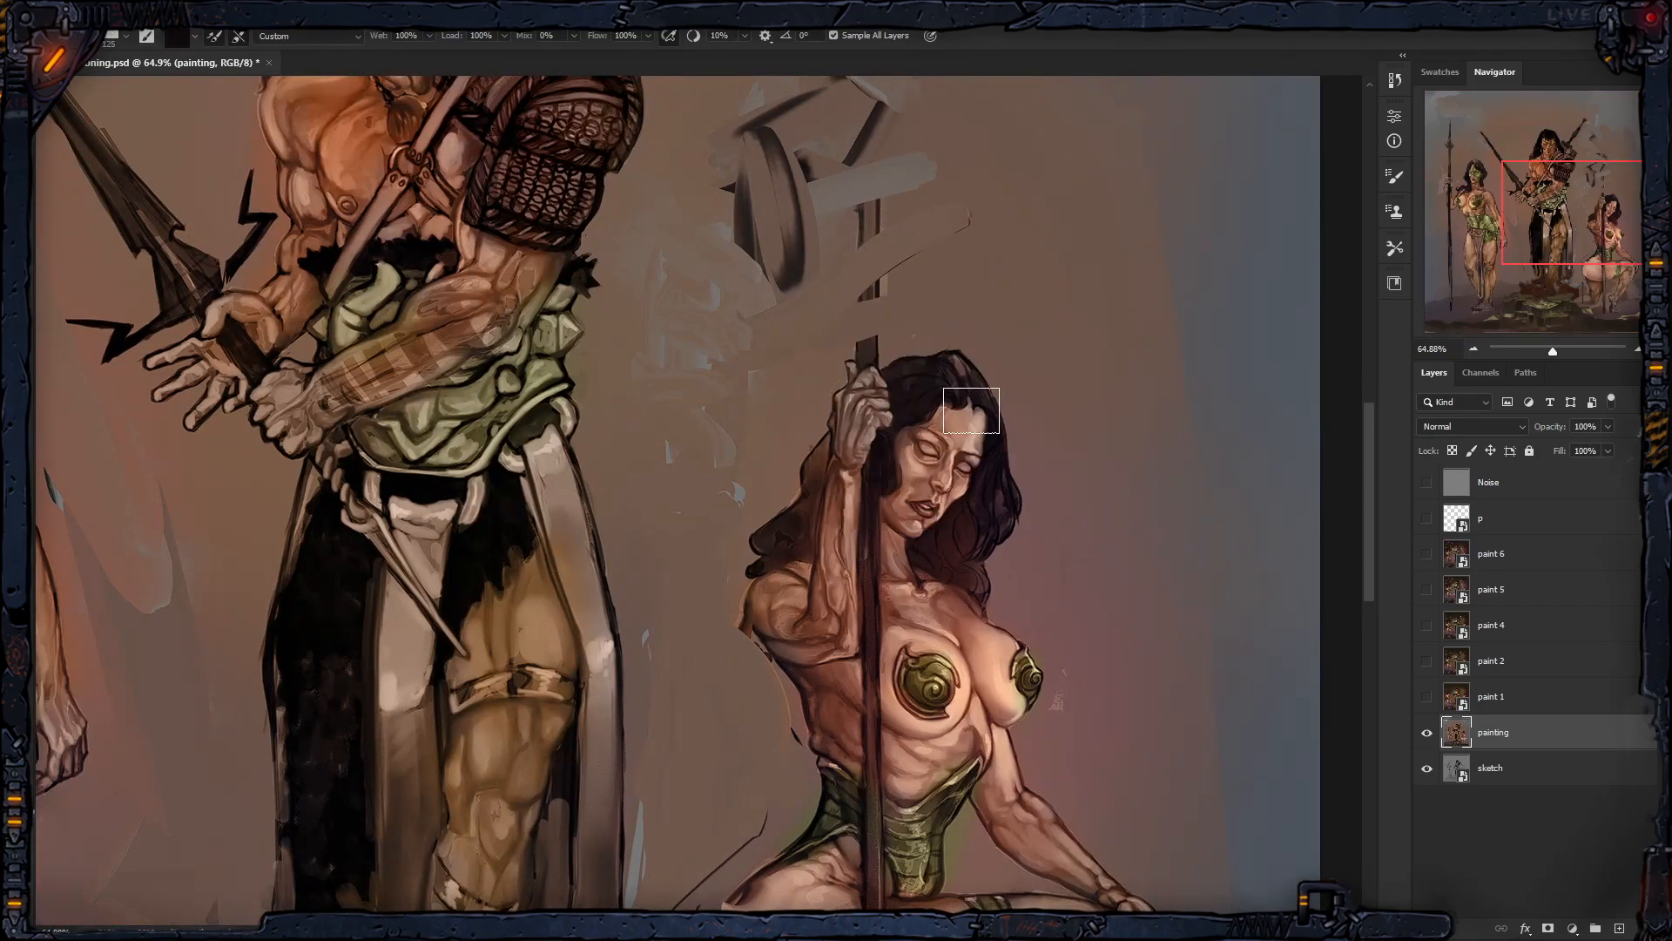
{"action": "key", "text": "x"}
{"action": "left_click_drag", "start_coordinate": [1013, 351], "coordinate": [936, 448]}
{"action": "key", "text": "ctrl+z"}
{"action": "mouse_move", "coordinate": [958, 350]}
{"action": "left_mouse_down"}
{"action": "mouse_move", "coordinate": [952, 425]}
{"action": "mouse_move", "coordinate": [948, 381]}
{"action": "left_mouse_up"}
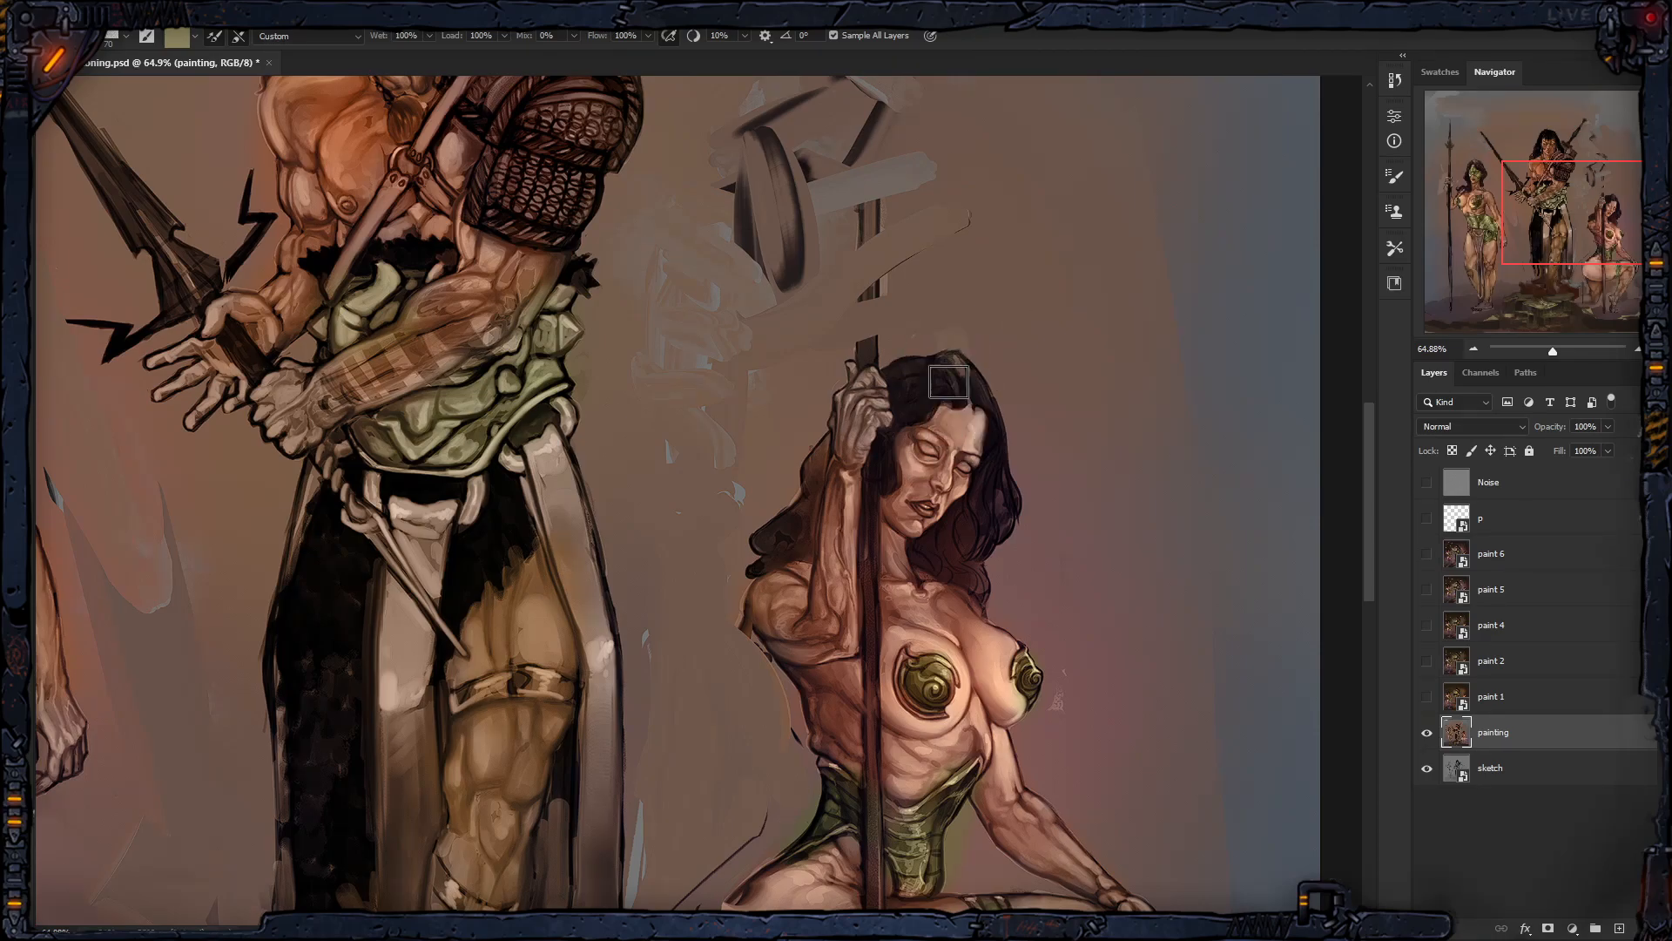
{"action": "key", "text": "ctrl+z"}
Step: Set the Mixer Brush's Mix to 100% and brush over the kneeling woman's forehead and eyes
{"action": "left_click", "coordinate": [574, 37]}
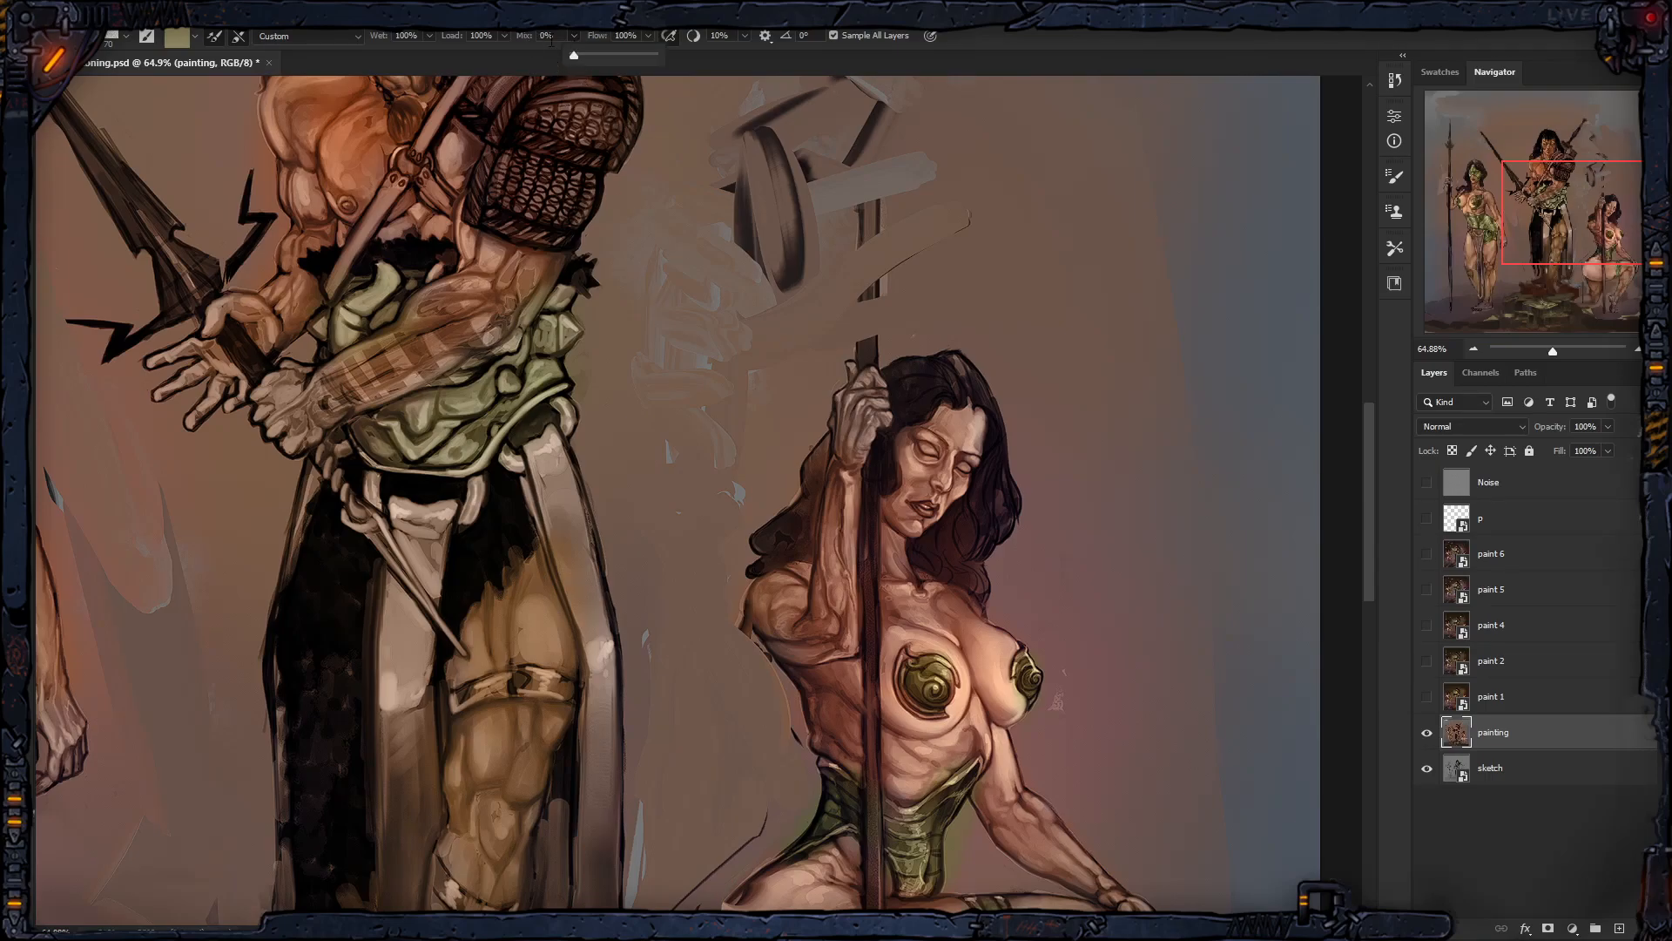
{"action": "mouse_move", "coordinate": [989, 326]}
{"action": "left_mouse_down"}
{"action": "mouse_move", "coordinate": [946, 454]}
{"action": "mouse_move", "coordinate": [977, 354]}
{"action": "mouse_move", "coordinate": [932, 452]}
{"action": "mouse_move", "coordinate": [945, 411]}
{"action": "mouse_move", "coordinate": [960, 437]}
{"action": "mouse_move", "coordinate": [983, 430]}
{"action": "mouse_move", "coordinate": [953, 444]}
{"action": "mouse_move", "coordinate": [929, 387]}
{"action": "mouse_move", "coordinate": [984, 393]}
{"action": "mouse_move", "coordinate": [973, 436]}
{"action": "mouse_move", "coordinate": [941, 373]}
{"action": "mouse_move", "coordinate": [957, 407]}
{"action": "mouse_move", "coordinate": [933, 397]}
{"action": "mouse_move", "coordinate": [981, 420]}
{"action": "mouse_move", "coordinate": [943, 385]}
{"action": "mouse_move", "coordinate": [971, 414]}
{"action": "mouse_move", "coordinate": [933, 410]}
{"action": "mouse_move", "coordinate": [967, 448]}
{"action": "mouse_move", "coordinate": [918, 427]}
{"action": "mouse_move", "coordinate": [957, 408]}
{"action": "mouse_move", "coordinate": [938, 376]}
{"action": "mouse_move", "coordinate": [965, 417]}
{"action": "mouse_move", "coordinate": [937, 392]}
{"action": "mouse_move", "coordinate": [960, 432]}
{"action": "mouse_move", "coordinate": [926, 341]}
{"action": "mouse_move", "coordinate": [926, 437]}
{"action": "mouse_move", "coordinate": [961, 418]}
{"action": "mouse_move", "coordinate": [964, 371]}
{"action": "mouse_move", "coordinate": [884, 420]}
{"action": "mouse_move", "coordinate": [994, 401]}
{"action": "mouse_move", "coordinate": [957, 418]}
{"action": "mouse_move", "coordinate": [985, 393]}
{"action": "mouse_move", "coordinate": [963, 437]}
{"action": "left_mouse_up"}
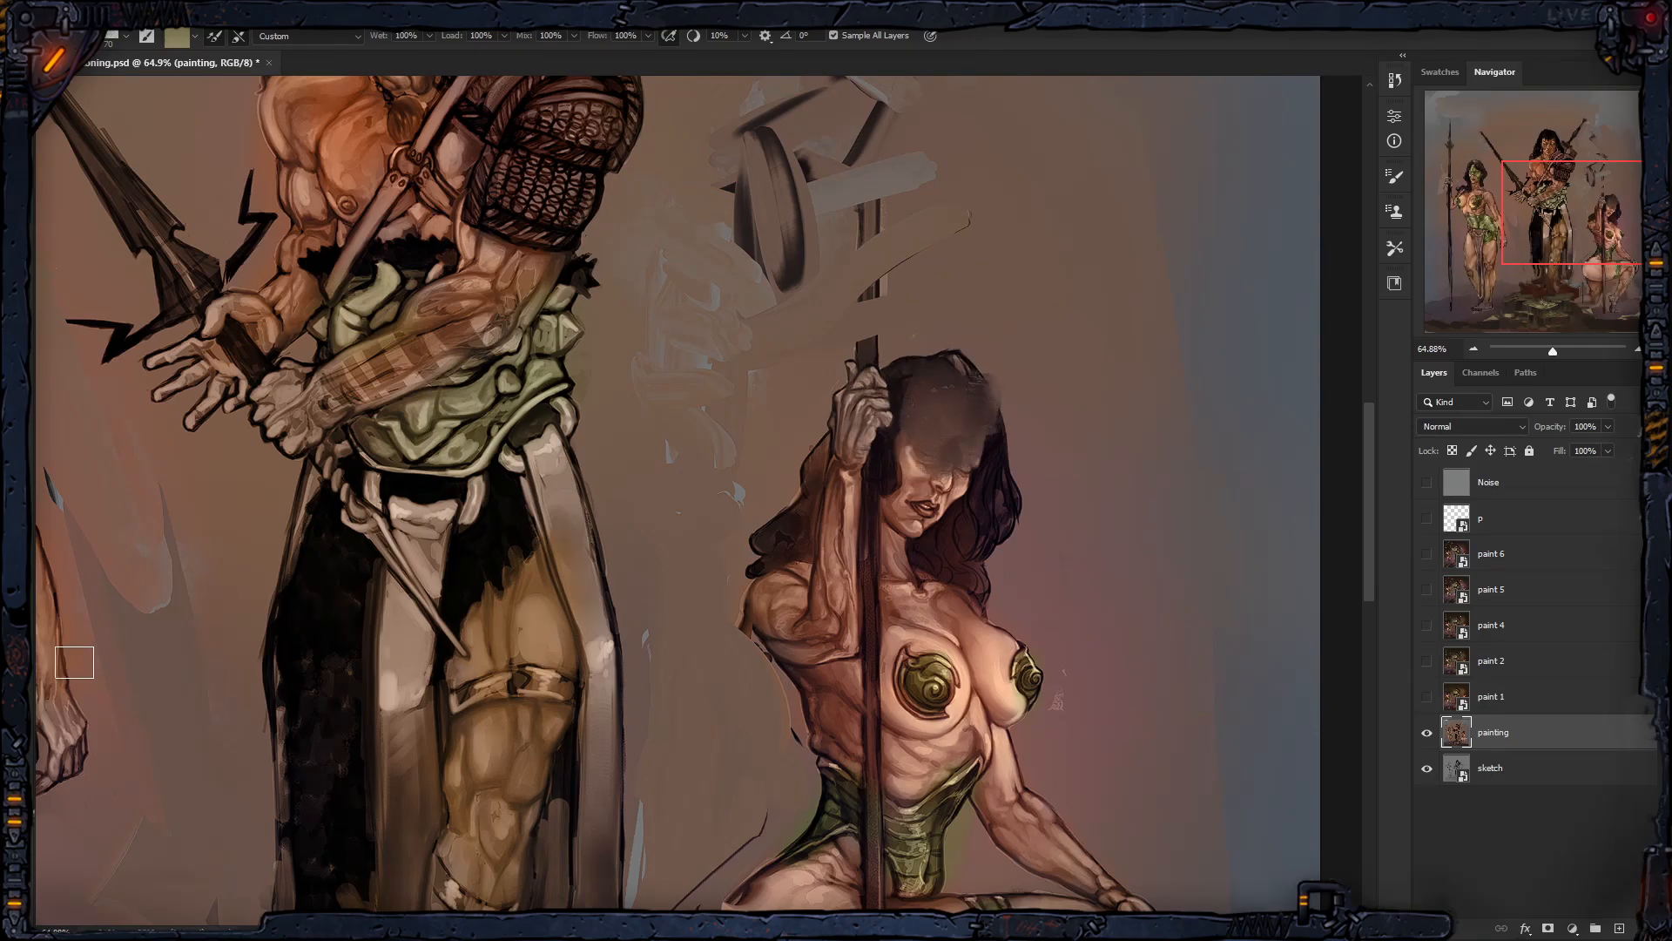
Step: Set the foreground colour to the olive tone 8f8557
{"action": "left_click", "coordinate": [14, 594]}
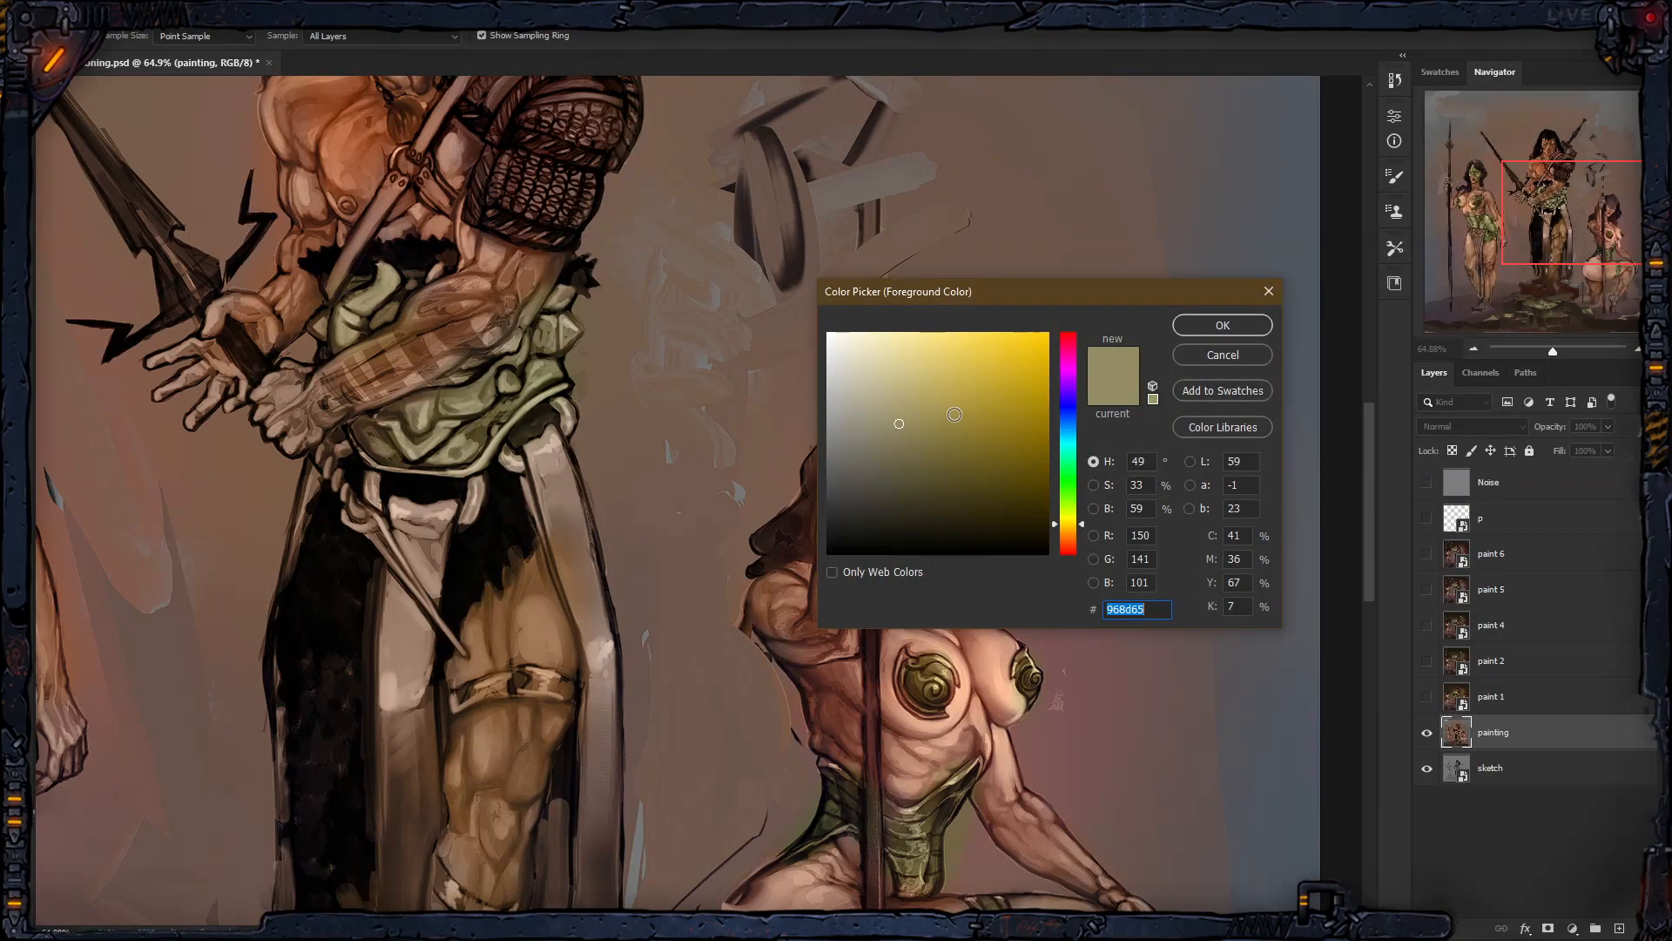
{"action": "left_click_drag", "start_coordinate": [939, 397], "coordinate": [913, 429]}
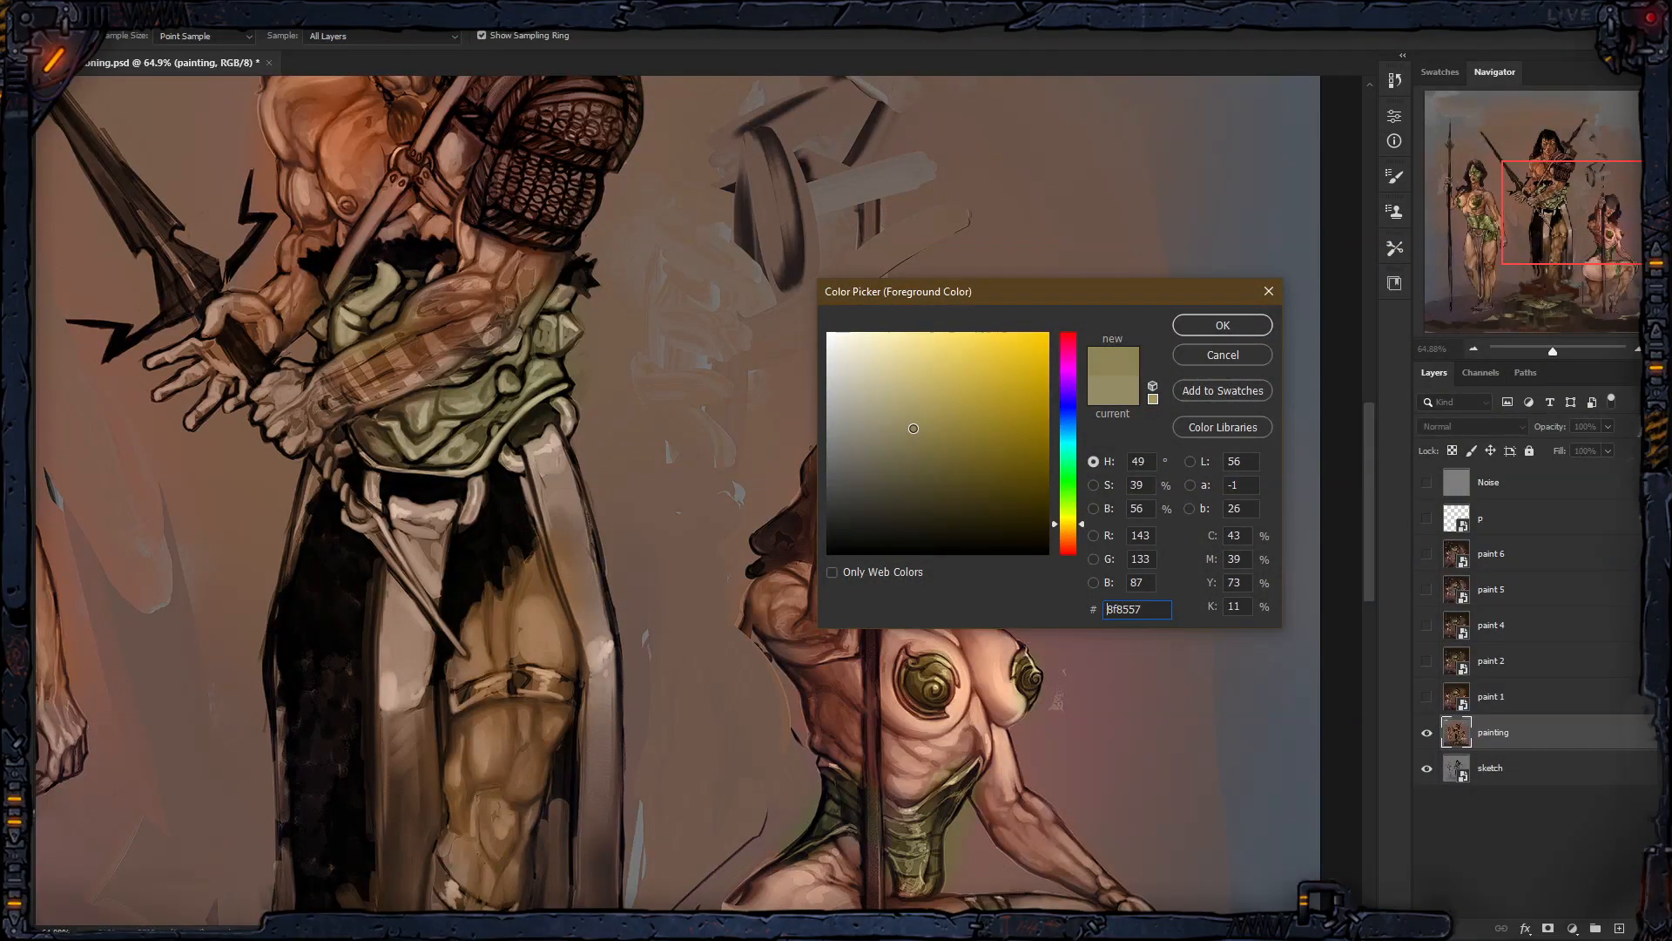
{"action": "left_click", "coordinate": [1204, 325]}
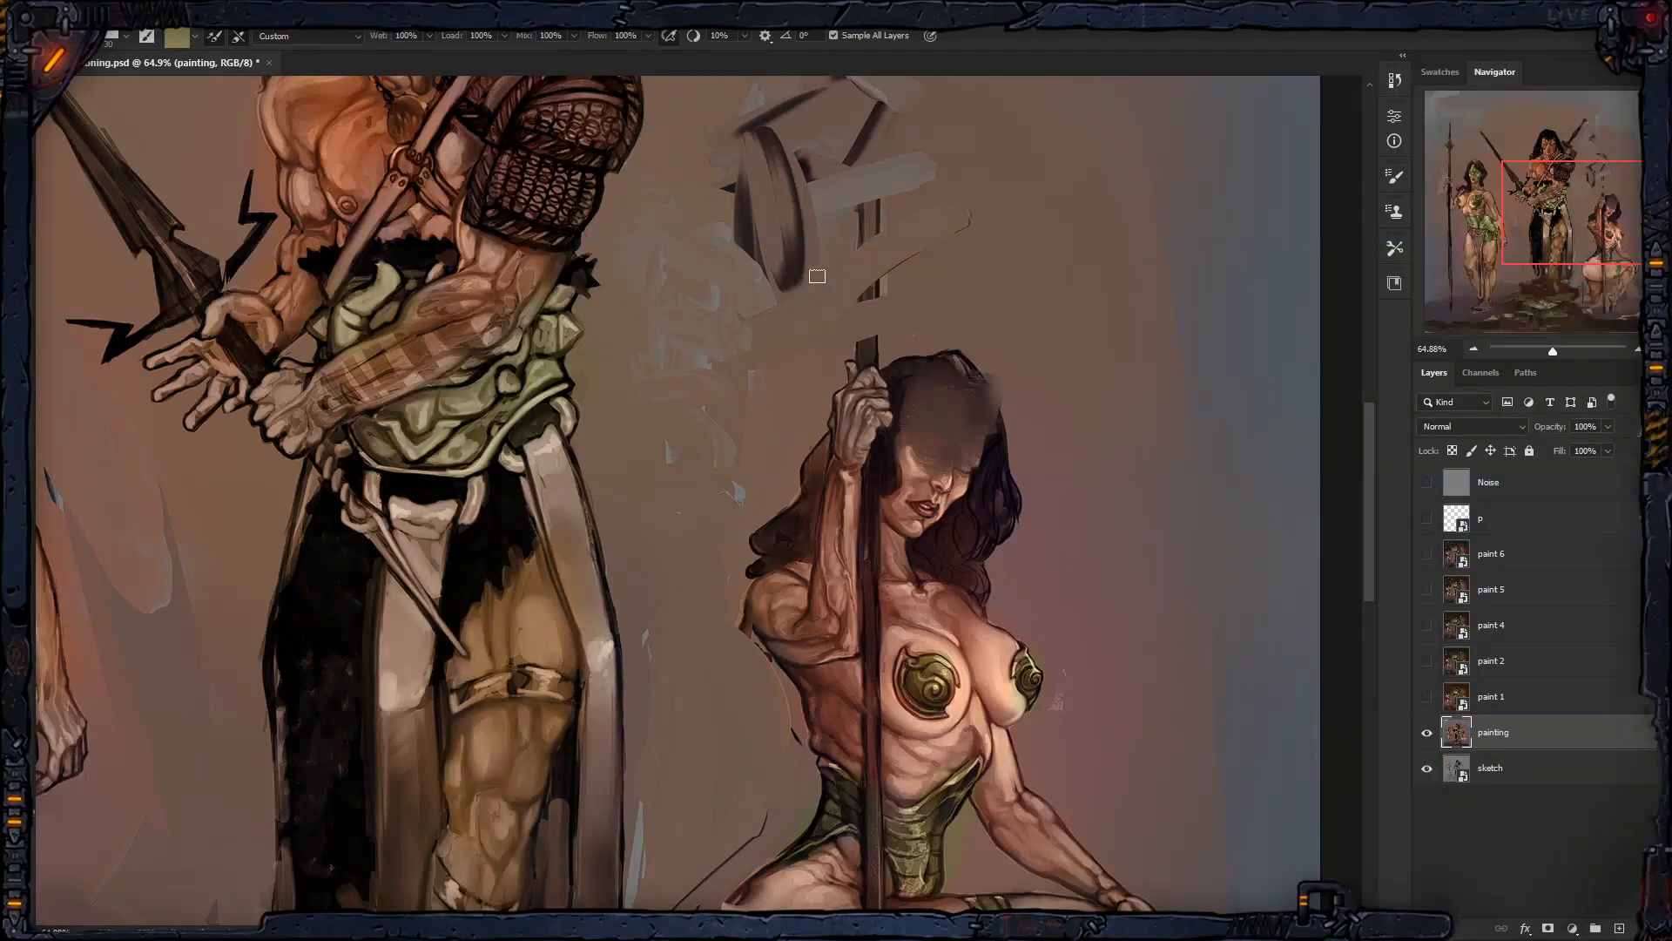
Step: Lower the Mix to 20% and brush the olive colour over the kneeling woman's forehead and eyes
{"action": "left_click", "coordinate": [574, 36]}
{"action": "left_click_drag", "start_coordinate": [578, 56], "coordinate": [553, 59]}
{"action": "left_click", "coordinate": [639, 37]}
{"action": "mouse_move", "coordinate": [993, 393]}
{"action": "left_mouse_down"}
{"action": "mouse_move", "coordinate": [952, 361]}
{"action": "mouse_move", "coordinate": [950, 433]}
{"action": "mouse_move", "coordinate": [932, 418]}
{"action": "mouse_move", "coordinate": [949, 398]}
{"action": "mouse_move", "coordinate": [948, 448]}
{"action": "mouse_move", "coordinate": [920, 400]}
{"action": "mouse_move", "coordinate": [949, 419]}
{"action": "mouse_move", "coordinate": [957, 395]}
{"action": "mouse_move", "coordinate": [954, 468]}
{"action": "mouse_move", "coordinate": [986, 517]}
{"action": "mouse_move", "coordinate": [982, 240]}
{"action": "mouse_move", "coordinate": [1009, 374]}
{"action": "mouse_move", "coordinate": [920, 437]}
{"action": "mouse_move", "coordinate": [916, 422]}
{"action": "mouse_move", "coordinate": [936, 376]}
{"action": "mouse_move", "coordinate": [996, 486]}
{"action": "left_mouse_up"}
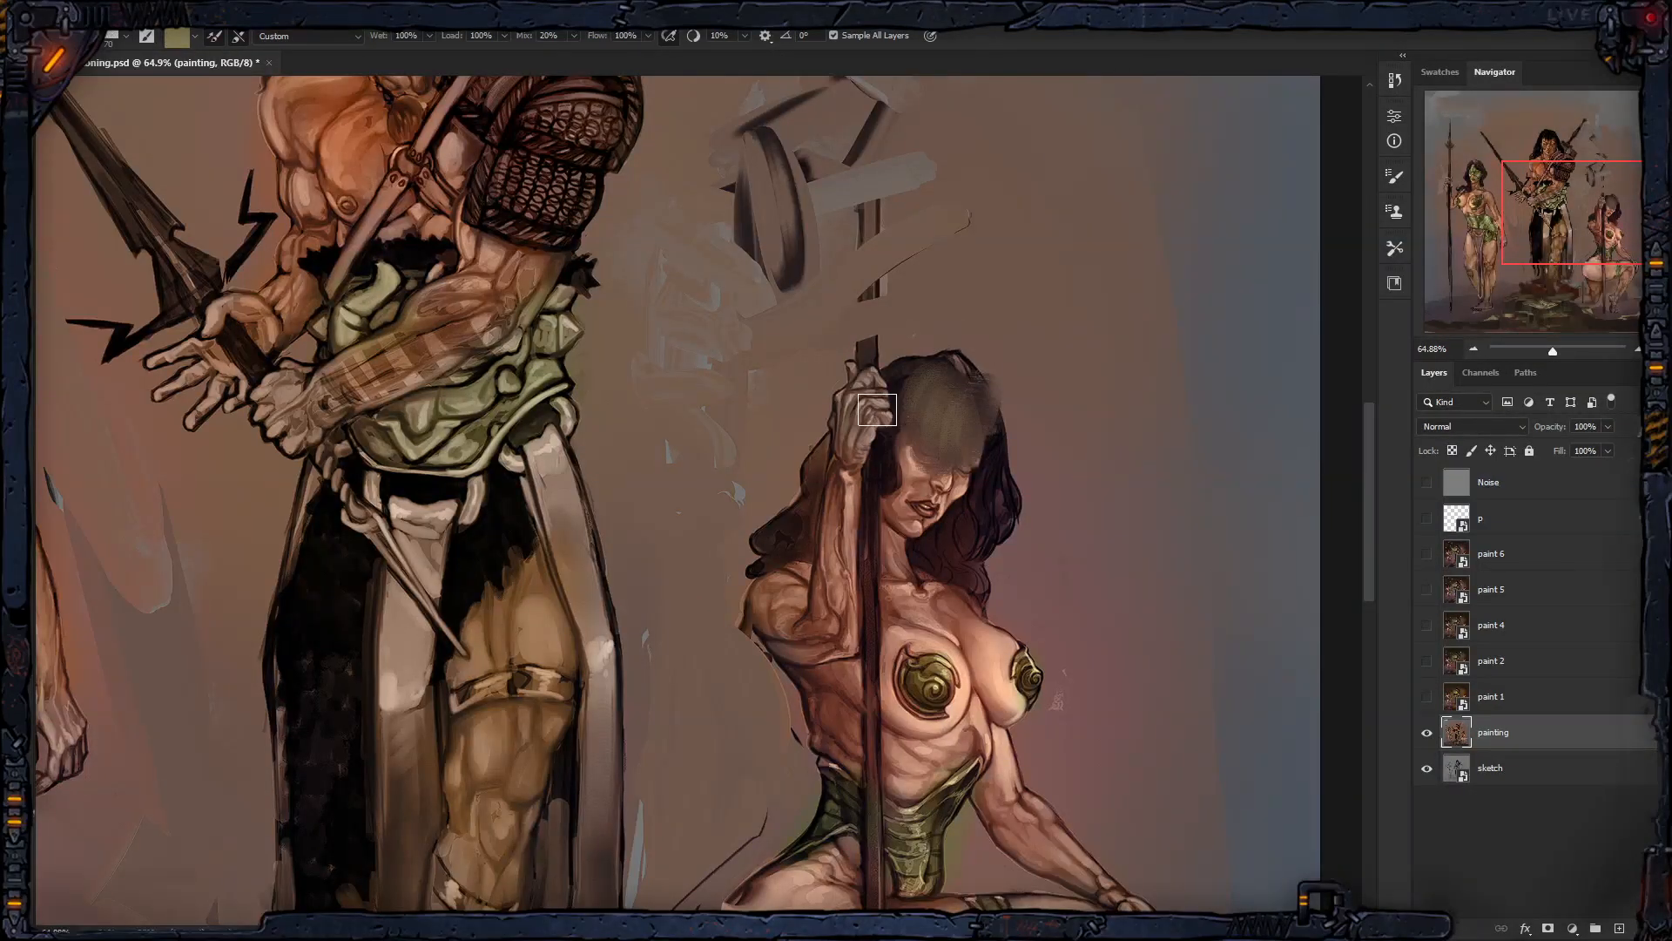
Step: Select the usual round preset as the tip for the Mixer Brush
{"action": "key", "text": "z"}
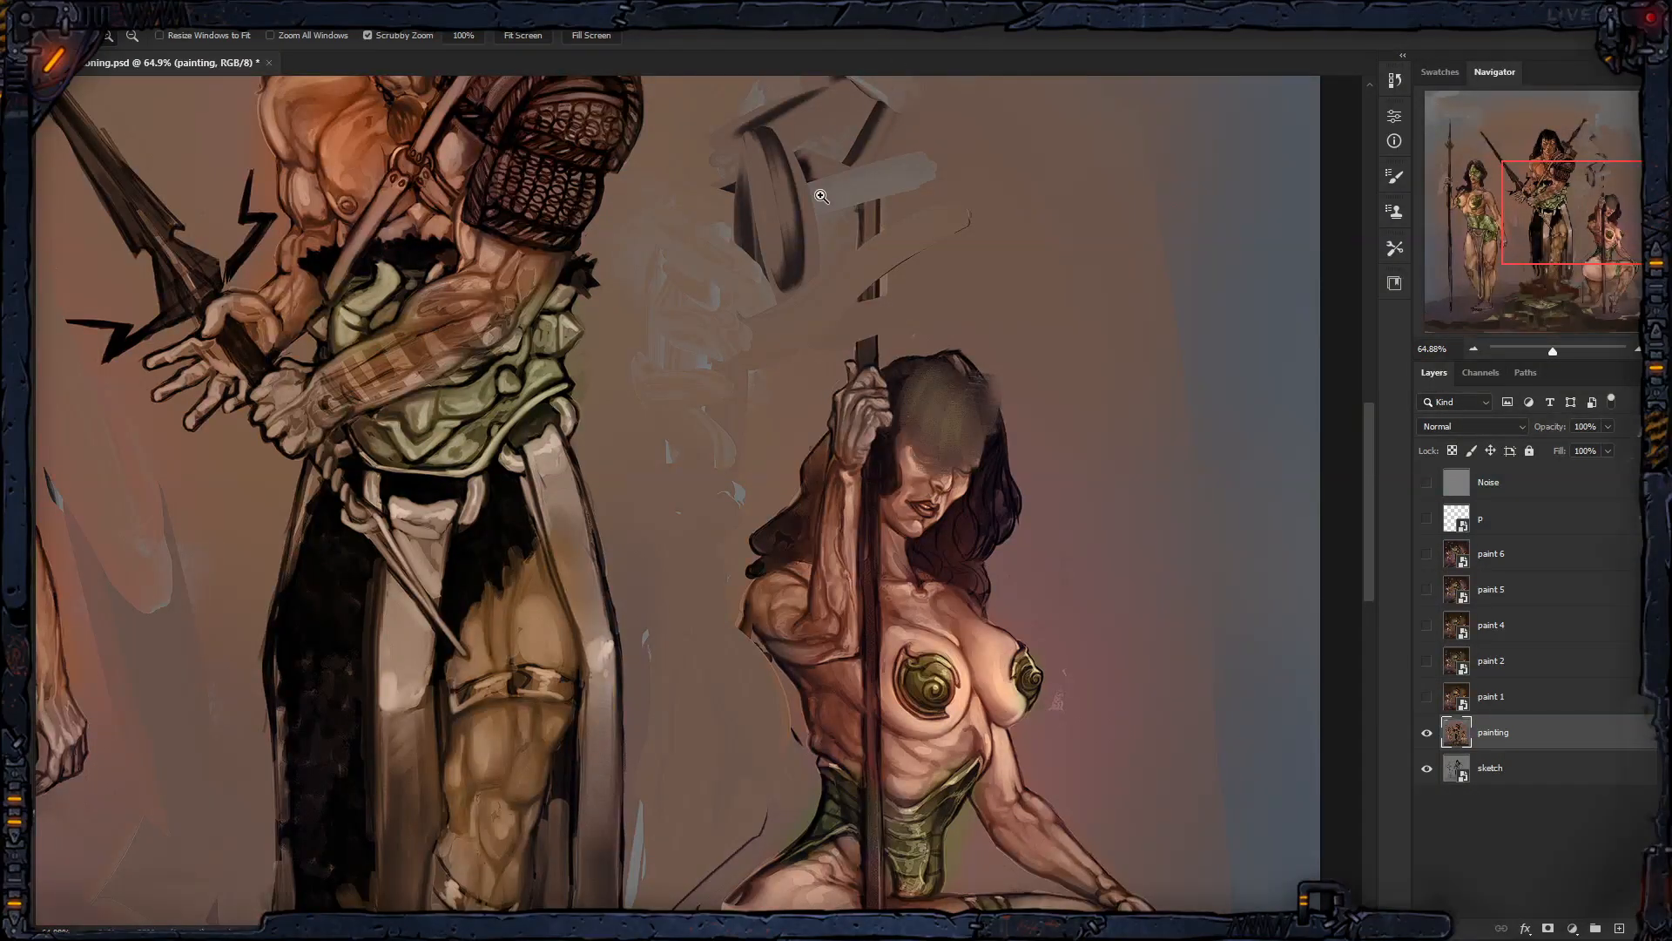
{"action": "key", "text": "b"}
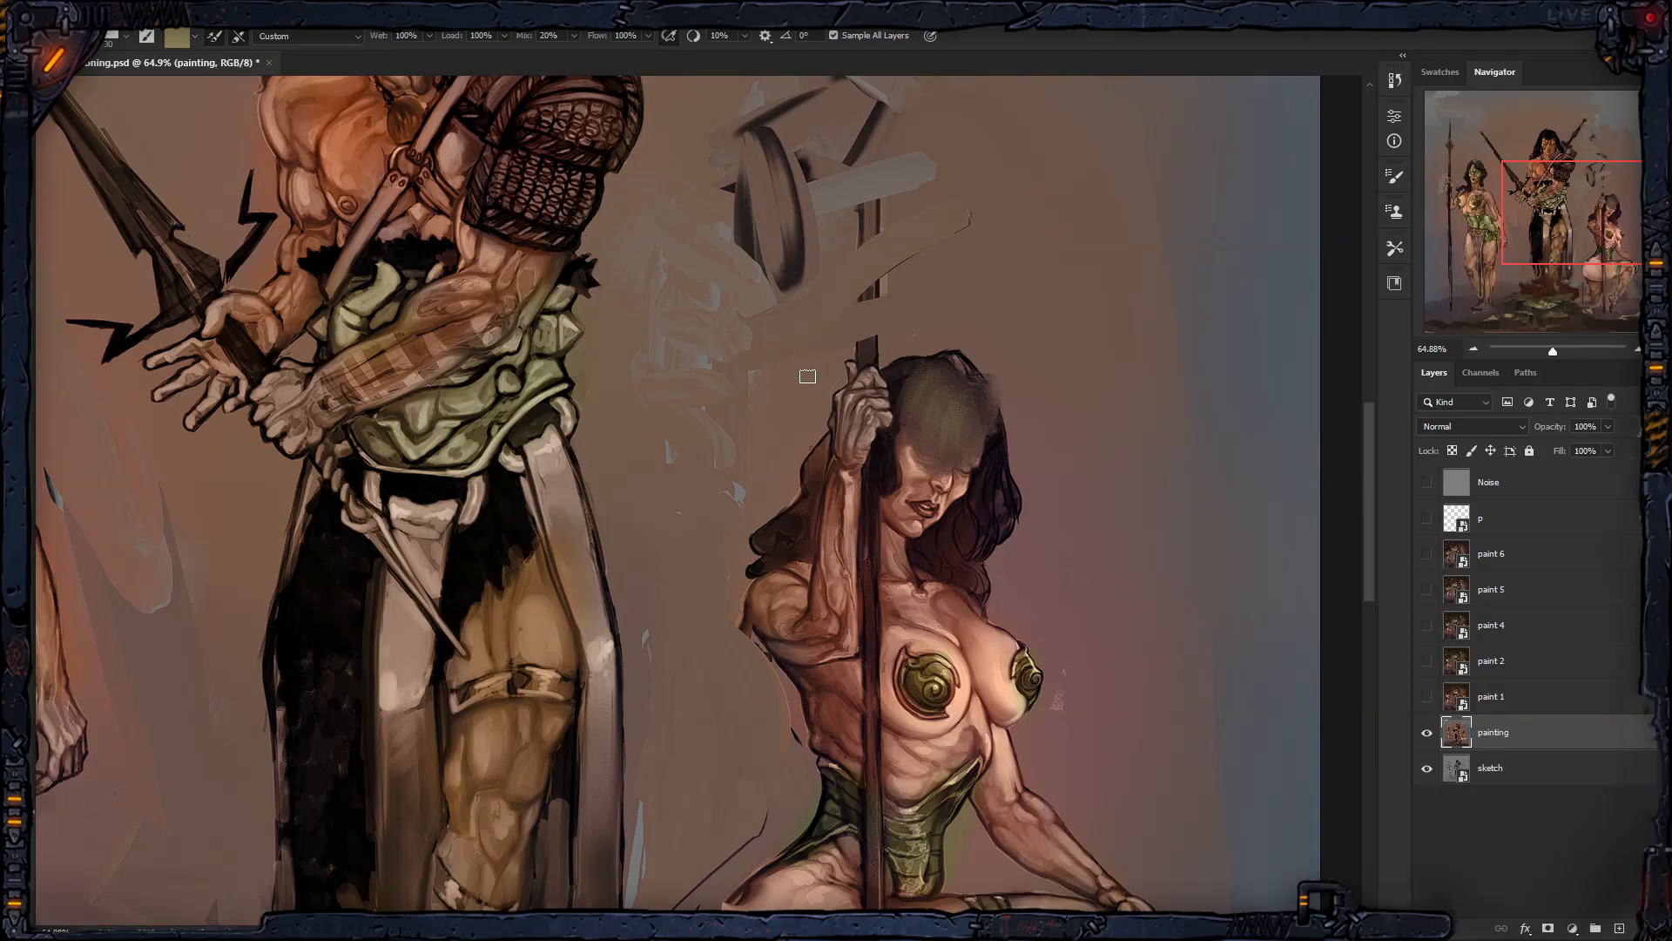
{"action": "left_click_drag", "start_coordinate": [773, 402], "coordinate": [710, 383]}
{"action": "left_click_drag", "start_coordinate": [766, 342], "coordinate": [836, 415]}
{"action": "left_click_drag", "start_coordinate": [755, 469], "coordinate": [819, 398]}
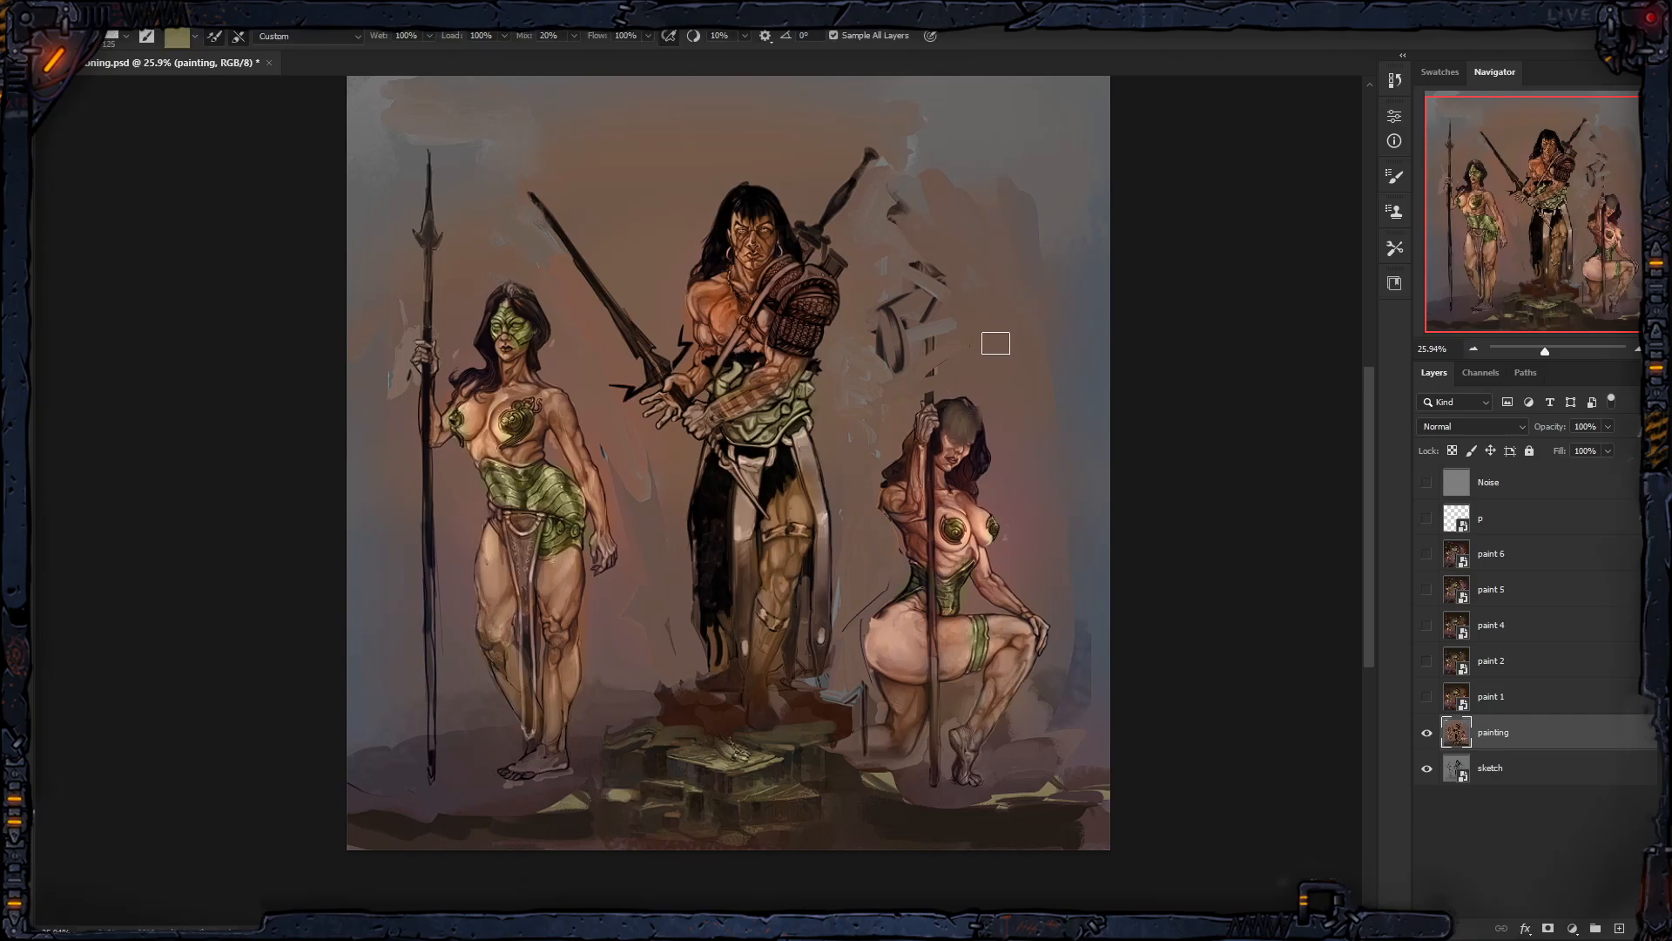
{"action": "right_click", "coordinate": [996, 344]}
{"action": "left_click_drag", "start_coordinate": [1208, 397], "coordinate": [1209, 509]}
{"action": "left_click", "coordinate": [1140, 564]}
{"action": "left_click", "coordinate": [1146, 603]}
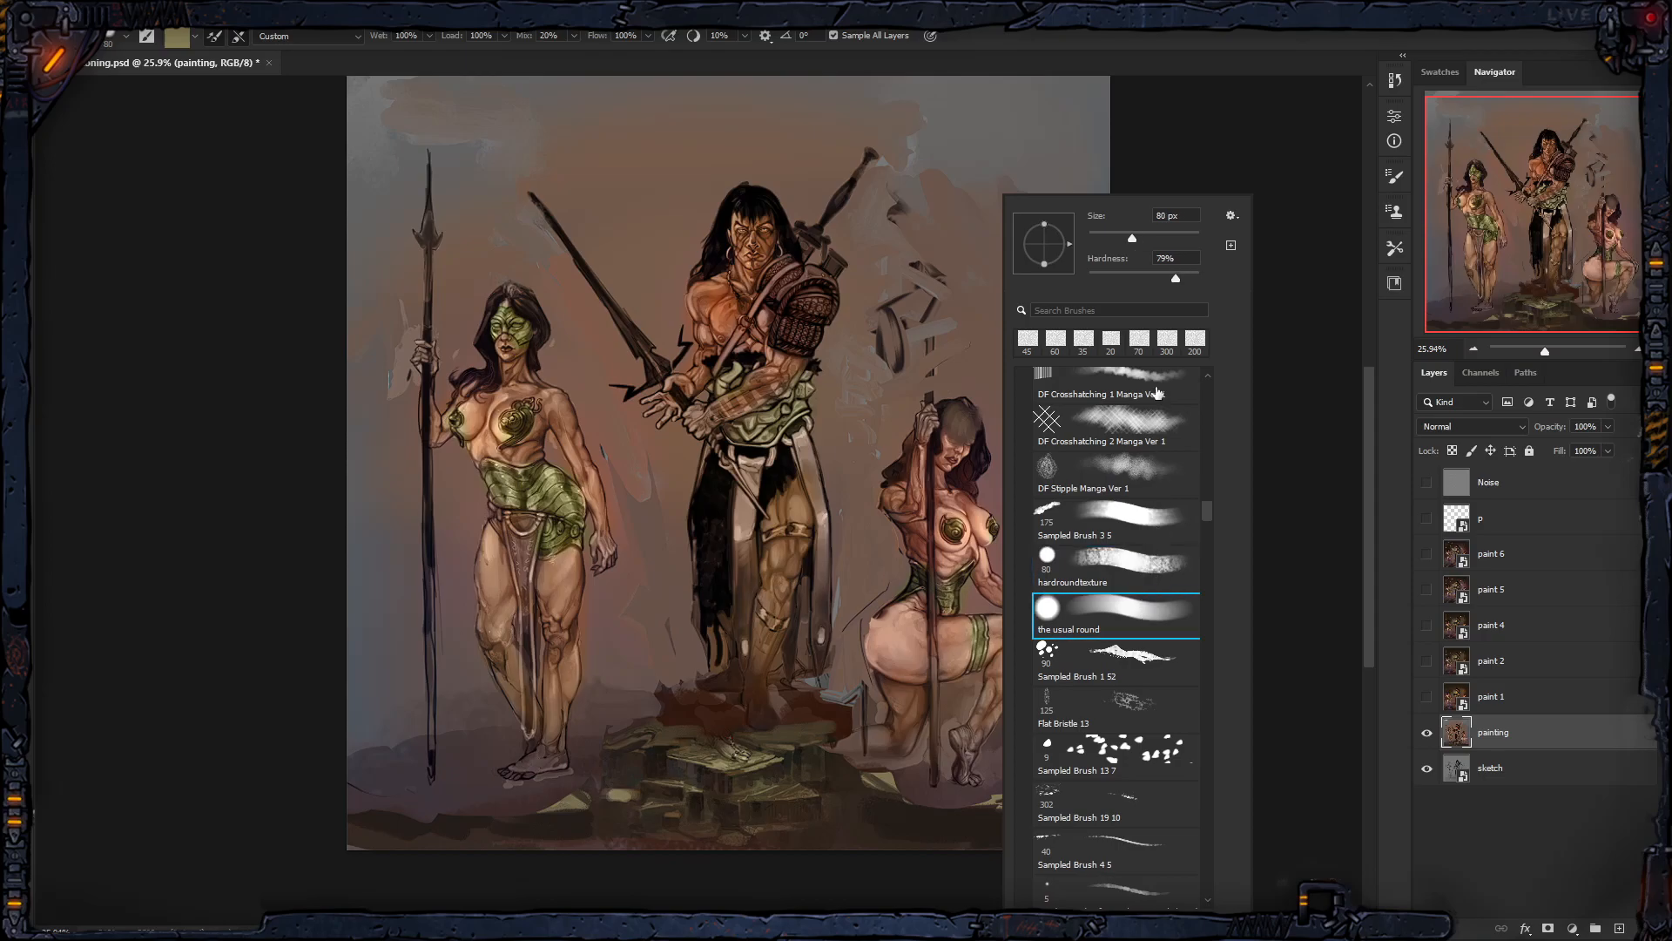
{"action": "left_click", "coordinate": [1143, 35]}
Step: Dab the olive colour onto the kneeling woman's face beside the smeared area with a much smaller brush
{"action": "scroll", "coordinate": [988, 413], "scroll_direction": "up", "scroll_amount": 8}
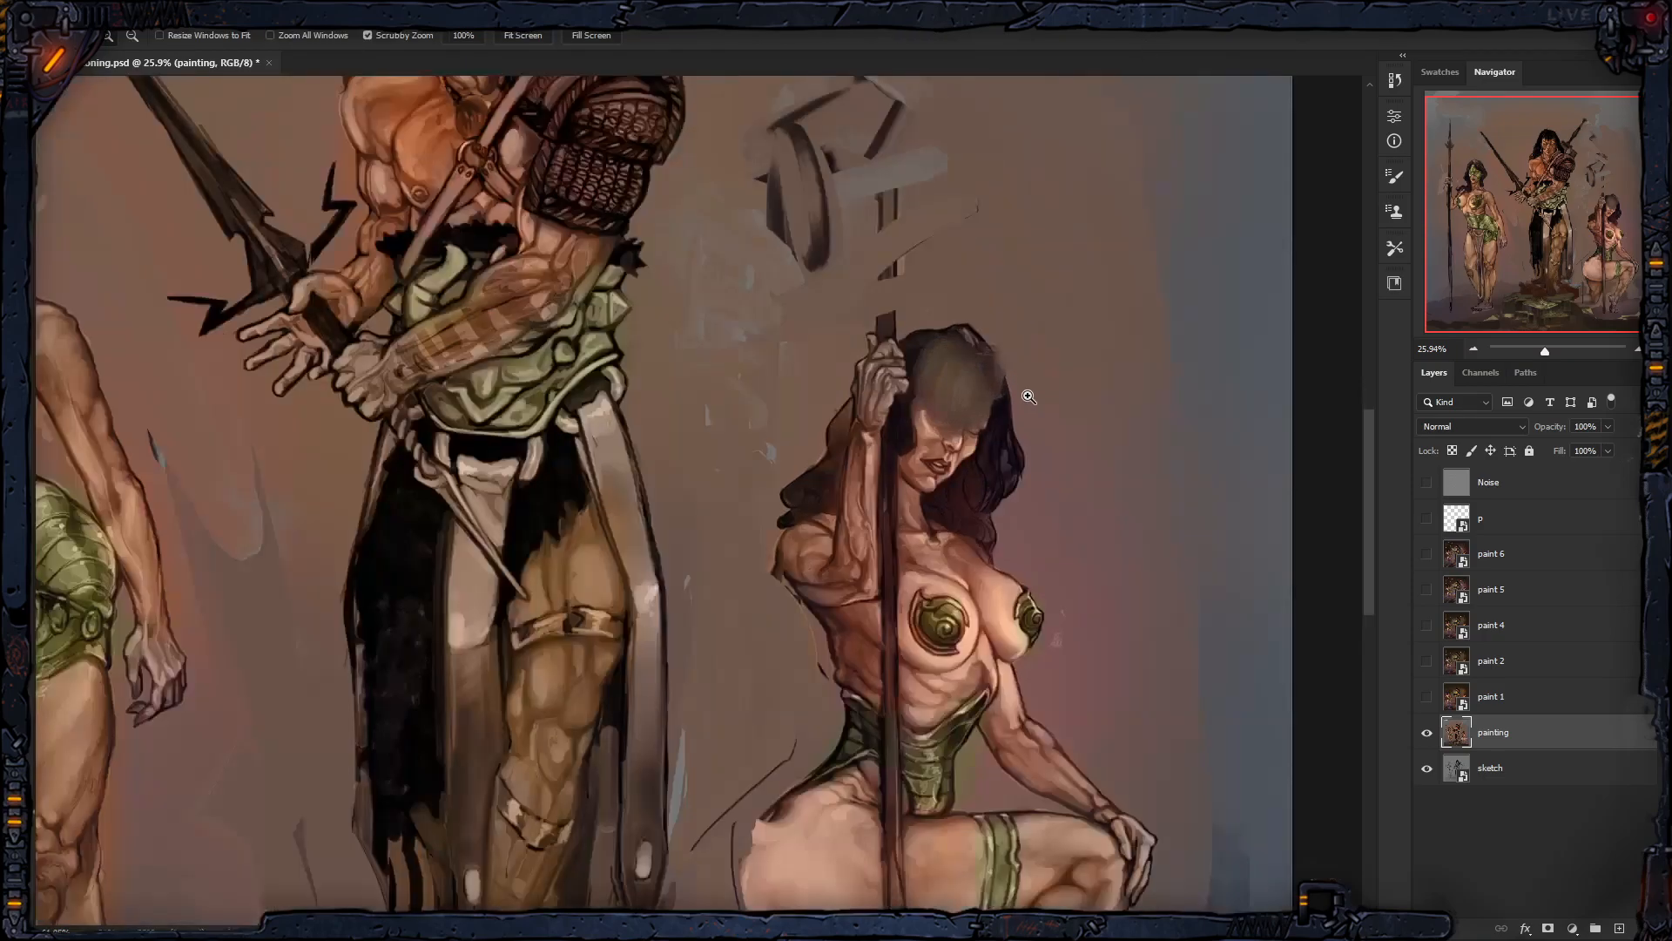
{"action": "key", "text": "bracketleft"}
{"action": "key", "text": "bracketleft"}
{"action": "key", "text": "bracketleft"}
{"action": "key", "text": "bracketleft"}
{"action": "key", "text": "bracketleft"}
{"action": "mouse_move", "coordinate": [878, 338]}
{"action": "left_mouse_down"}
{"action": "mouse_move", "coordinate": [897, 383]}
{"action": "mouse_move", "coordinate": [915, 362]}
{"action": "mouse_move", "coordinate": [878, 345]}
{"action": "left_mouse_up"}
{"action": "key", "text": "bracketleft"}
{"action": "key", "text": "bracketleft"}
{"action": "key", "text": "bracketleft"}
{"action": "key", "text": "bracketleft"}
{"action": "key", "text": "bracketleft"}
{"action": "key", "text": "bracketleft"}
{"action": "key", "text": "bracketleft"}
Step: Enlarge the Mixer Brush, try a stroke in the background beside the kneeling woman's hair, and undo it
{"action": "key", "text": "bracketright"}
{"action": "key", "text": "bracketright"}
{"action": "key", "text": "bracketright"}
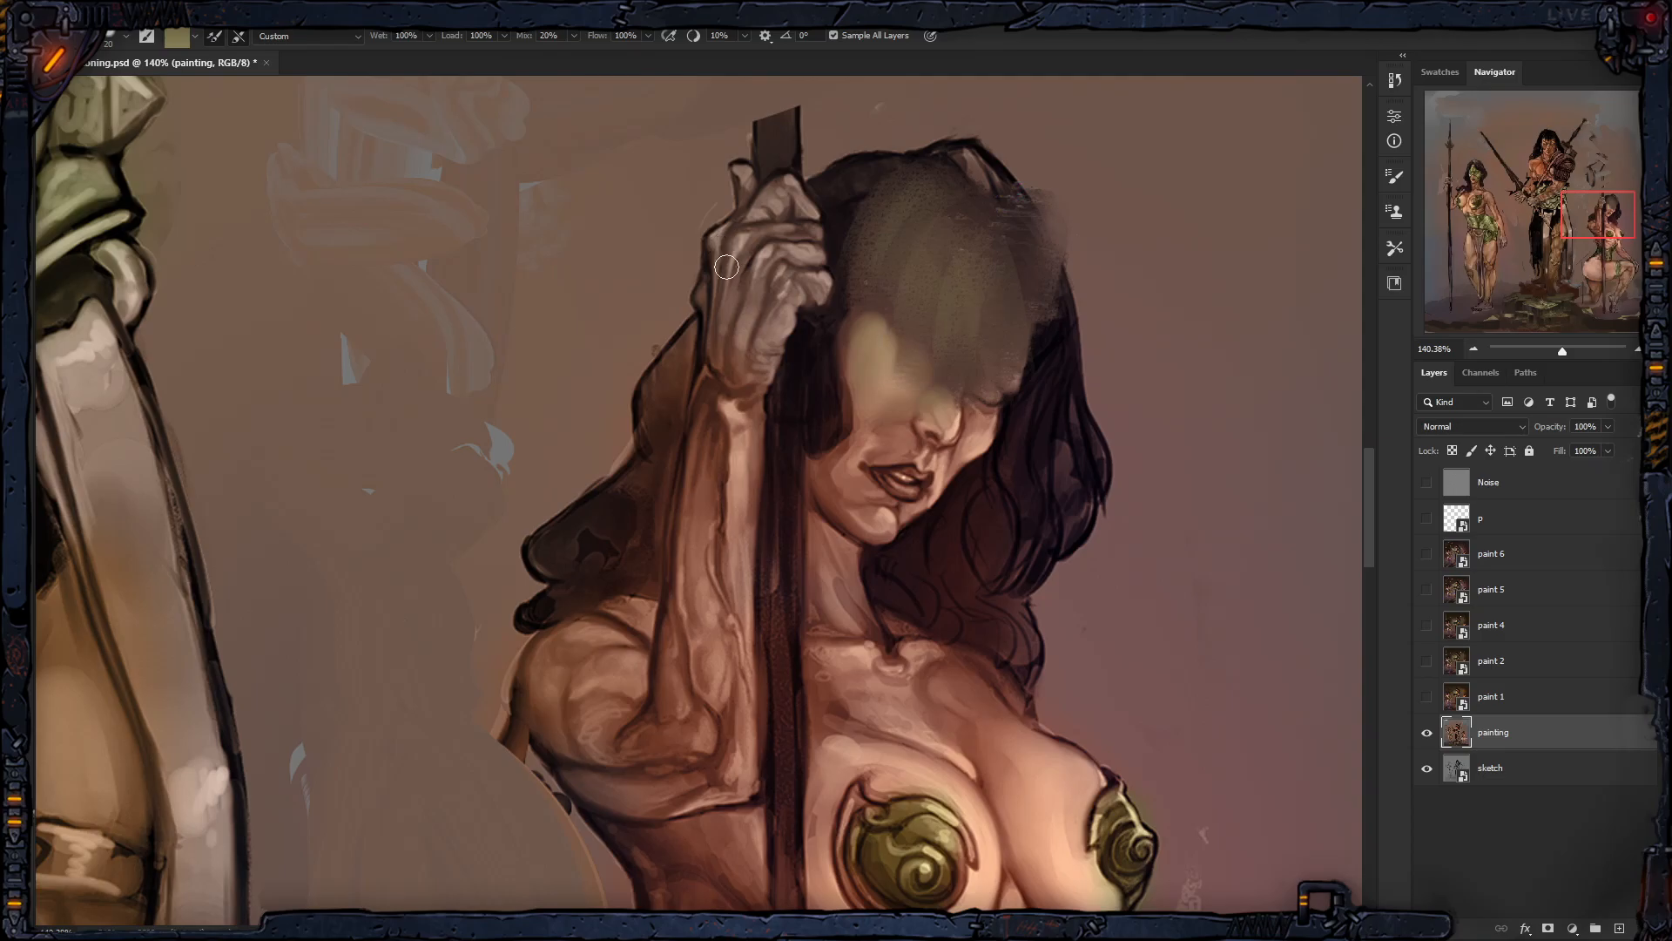
{"action": "key", "text": "bracketright"}
{"action": "key", "text": "bracketright"}
{"action": "key", "text": "bracketright"}
{"action": "key", "text": "bracketright"}
{"action": "key", "text": "bracketright"}
{"action": "key", "text": "bracketright"}
{"action": "key", "text": "bracketright"}
{"action": "mouse_move", "coordinate": [1157, 340]}
{"action": "left_mouse_down"}
{"action": "mouse_move", "coordinate": [1075, 365]}
{"action": "mouse_move", "coordinate": [1074, 391]}
{"action": "mouse_move", "coordinate": [1067, 378]}
{"action": "mouse_move", "coordinate": [1108, 379]}
{"action": "left_mouse_up"}
{"action": "key", "text": "ctrl+z"}
Step: Lower the Mix to 0%, try the Mixer Brush at different sizes on the kneeling woman's upper chest, and undo the strokes
{"action": "left_click", "coordinate": [574, 36]}
{"action": "left_click_drag", "start_coordinate": [572, 55], "coordinate": [611, 58]}
{"action": "left_click", "coordinate": [982, 733]}
{"action": "mouse_move", "coordinate": [976, 752]}
{"action": "left_mouse_down"}
{"action": "mouse_move", "coordinate": [927, 665]}
{"action": "mouse_move", "coordinate": [931, 683]}
{"action": "left_mouse_up"}
{"action": "key", "text": "ctrl+z"}
{"action": "key", "text": "bracketleft"}
{"action": "key", "text": "bracketleft"}
{"action": "key", "text": "bracketleft"}
{"action": "key", "text": "bracketleft"}
{"action": "key", "text": "bracketright"}
{"action": "key", "text": "bracketright"}
{"action": "key", "text": "bracketright"}
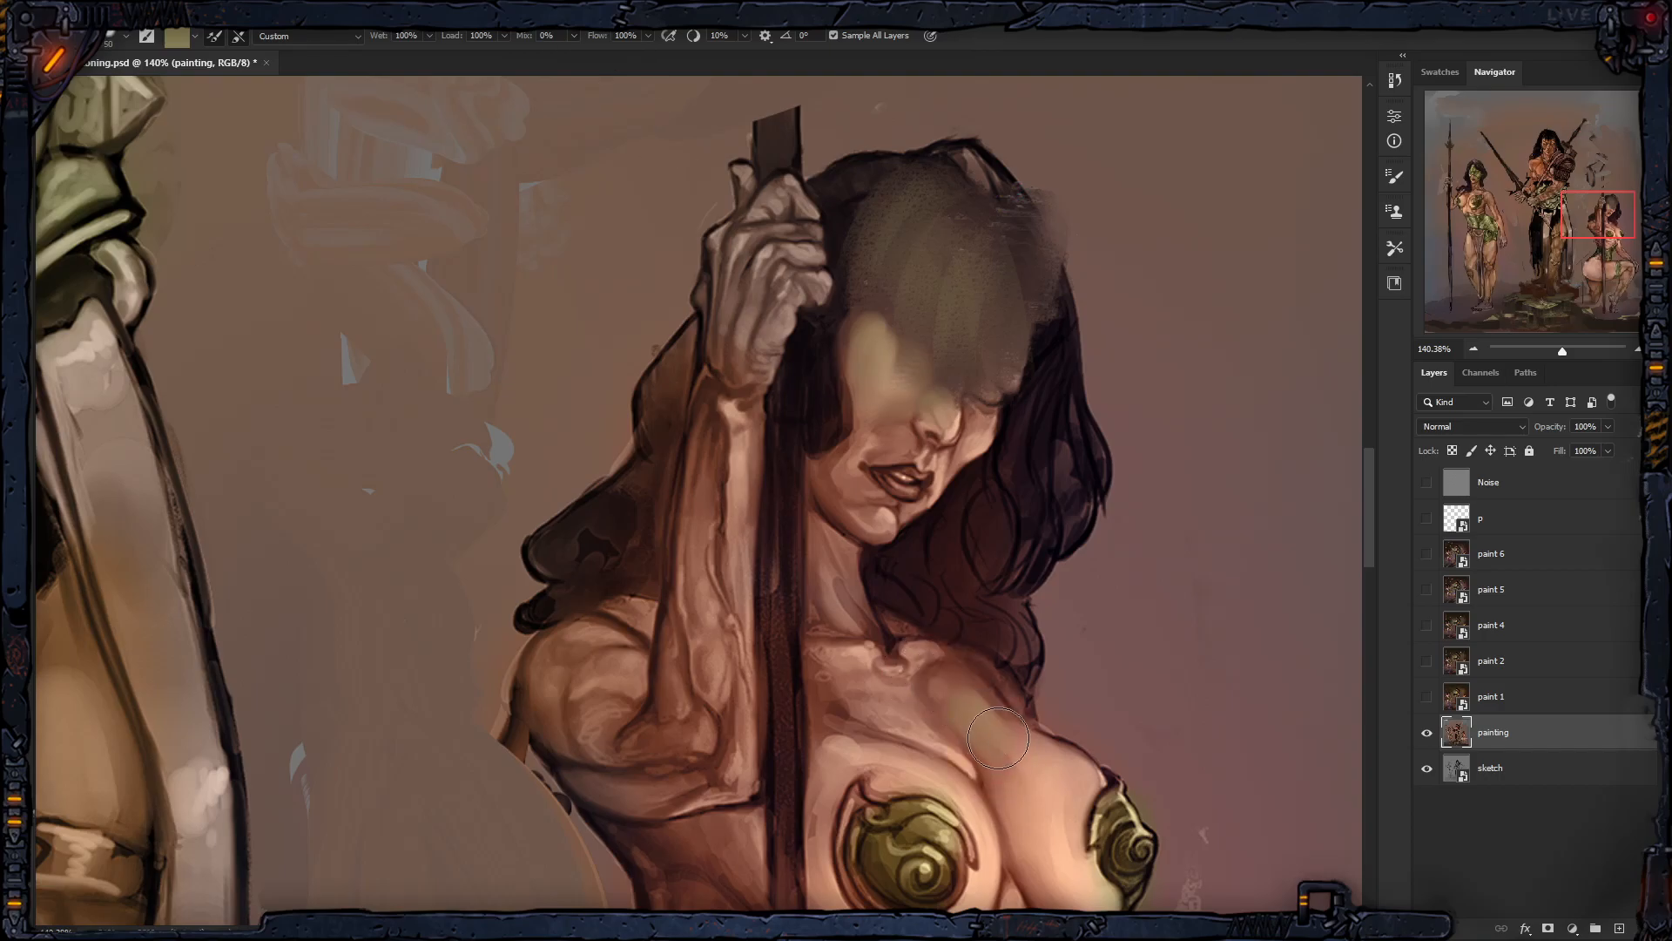
{"action": "key", "text": "ctrl+z"}
Step: Raise the Mix to 100% and blend the skin on the kneeling woman's upper chest with a progressively smaller brush
{"action": "left_click", "coordinate": [573, 37]}
{"action": "left_click_drag", "start_coordinate": [588, 61], "coordinate": [662, 61]}
{"action": "left_click", "coordinate": [965, 387]}
{"action": "left_click_drag", "start_coordinate": [992, 724], "coordinate": [944, 693]}
{"action": "key", "text": "bracketleft"}
{"action": "key", "text": "bracketleft"}
{"action": "key", "text": "bracketleft"}
{"action": "key", "text": "bracketleft"}
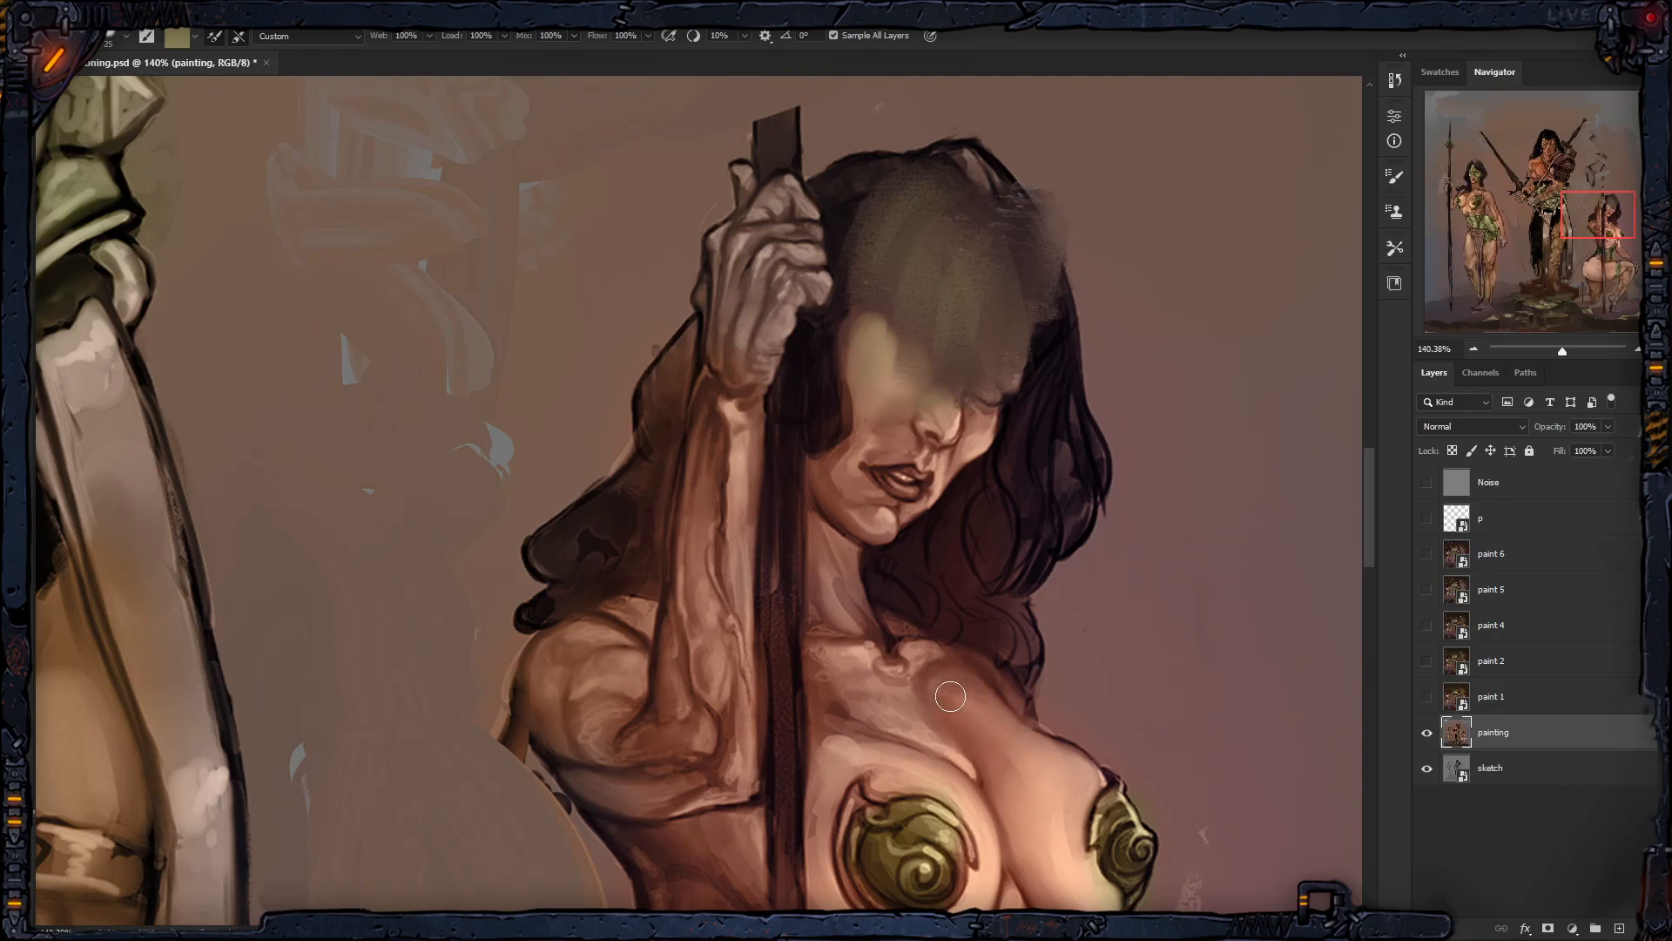
{"action": "left_click_drag", "start_coordinate": [947, 688], "coordinate": [972, 704]}
Step: Browse the brush presets down to the Pixelstains perspective grid, canvas texture and reptile skin brushes
{"action": "key", "text": "z"}
{"action": "mouse_move", "coordinate": [934, 373]}
{"action": "left_mouse_down"}
{"action": "mouse_move", "coordinate": [900, 462]}
{"action": "mouse_move", "coordinate": [904, 408]}
{"action": "mouse_move", "coordinate": [947, 448]}
{"action": "left_mouse_up"}
{"action": "key", "text": "b"}
{"action": "right_click", "coordinate": [953, 427]}
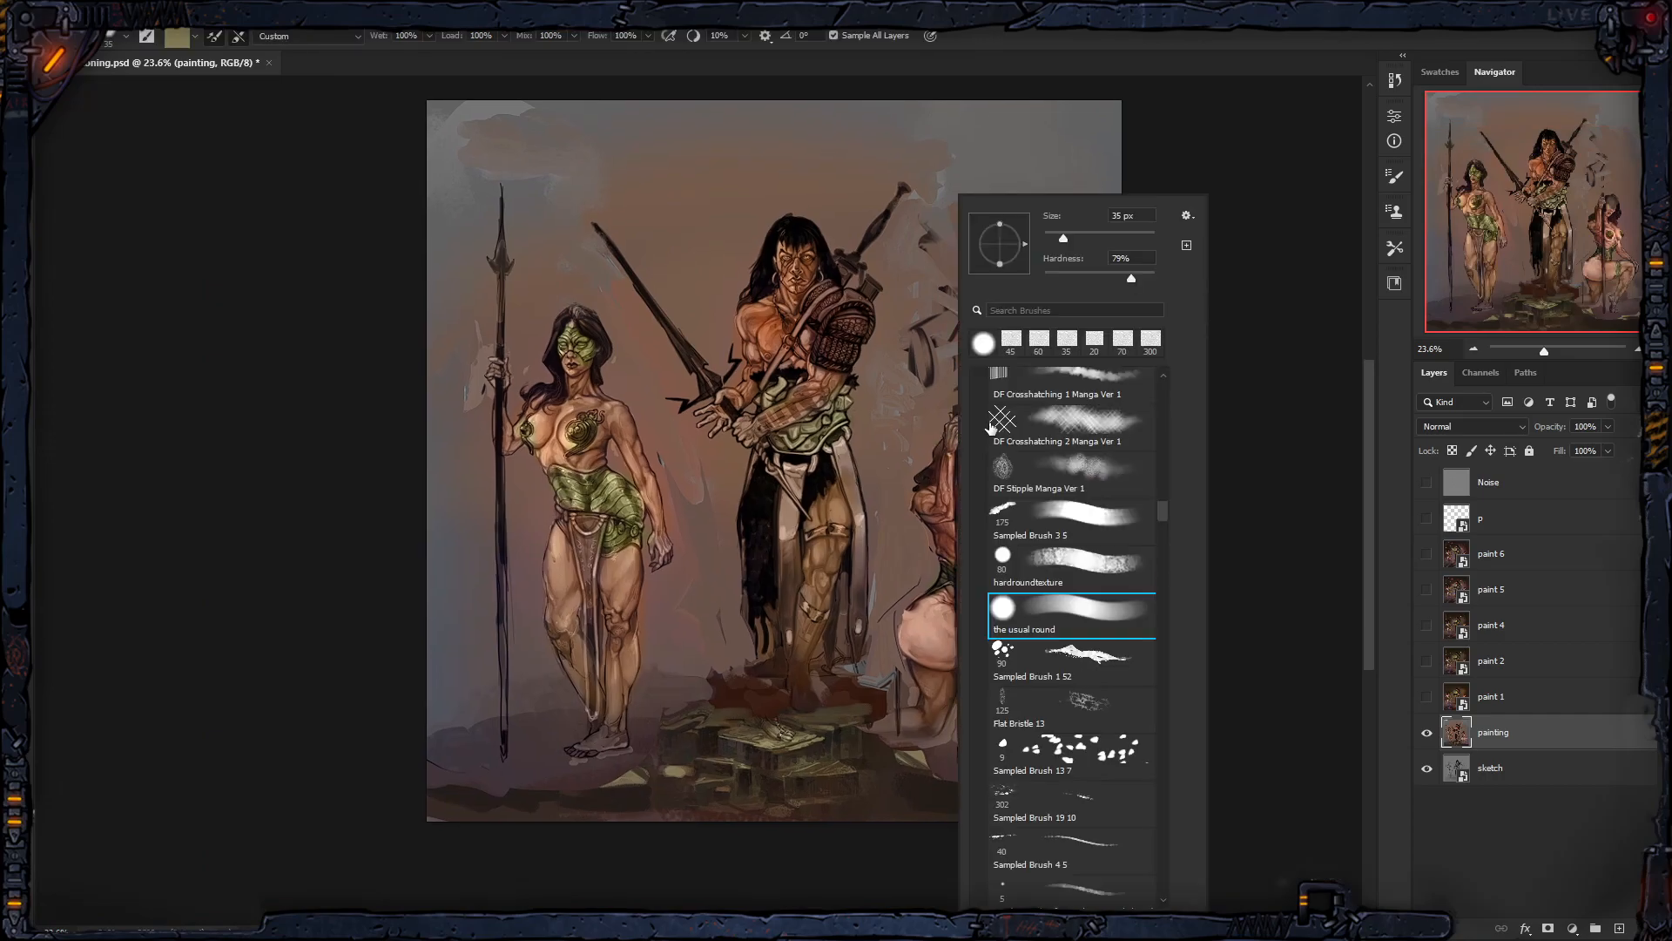
{"action": "mouse_move", "coordinate": [1166, 526]}
{"action": "left_mouse_down"}
{"action": "mouse_move", "coordinate": [1163, 890]}
{"action": "mouse_move", "coordinate": [1172, 834]}
{"action": "left_mouse_up"}
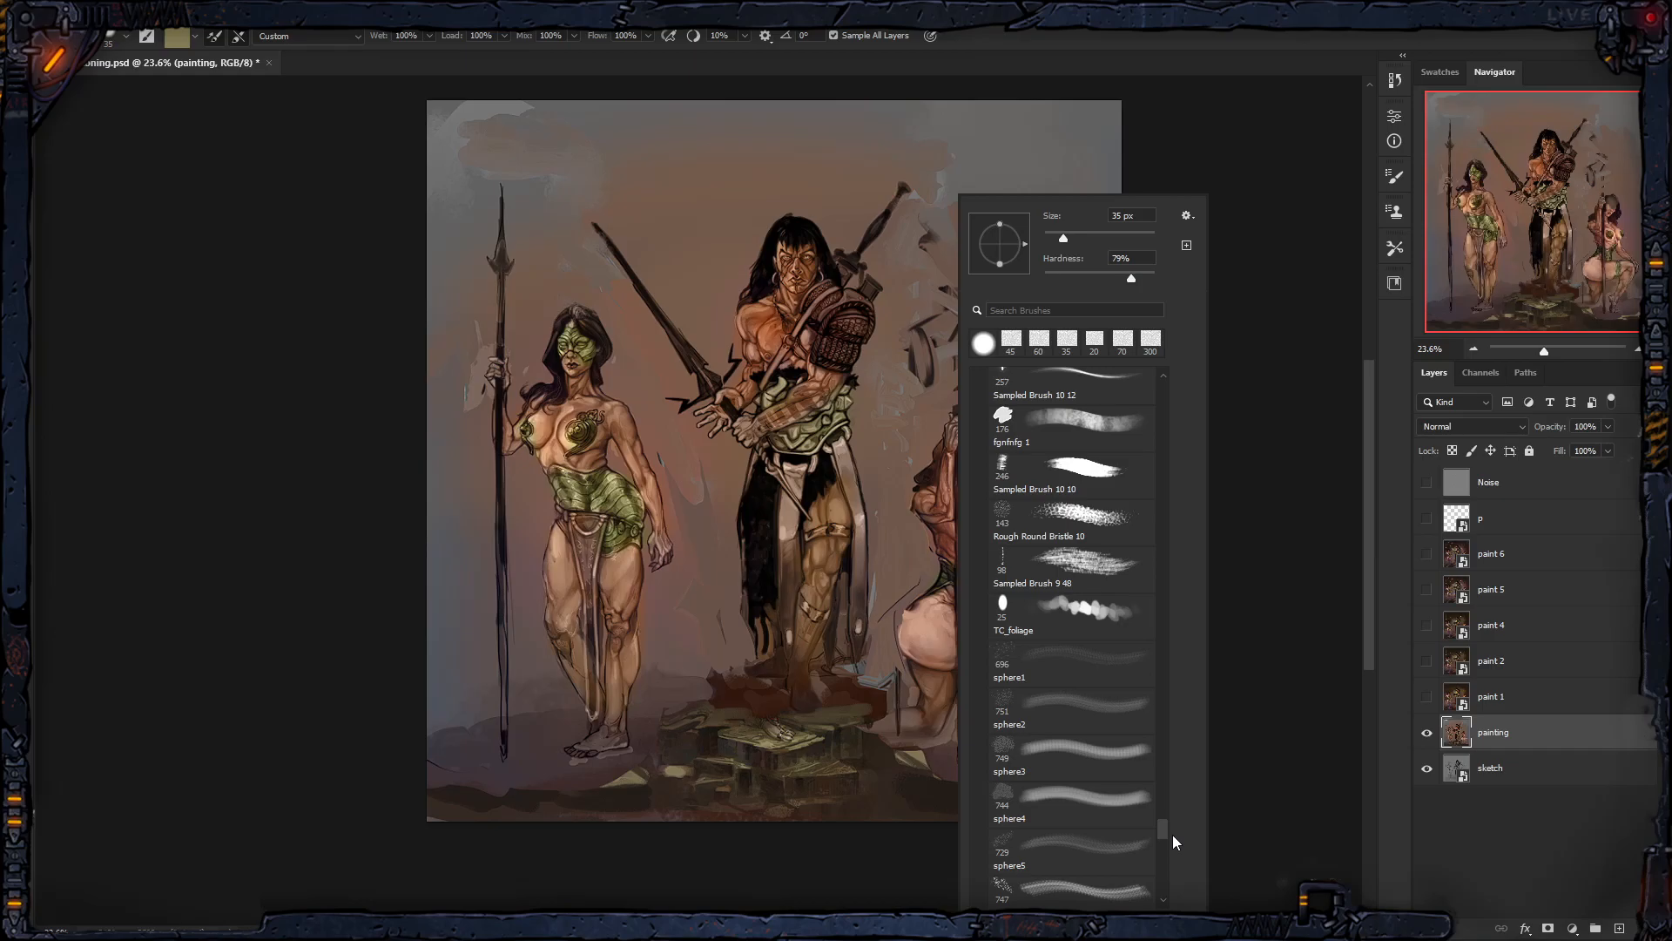
{"action": "left_click_drag", "start_coordinate": [1172, 835], "coordinate": [1173, 849]}
{"action": "left_click_drag", "start_coordinate": [1173, 850], "coordinate": [1167, 880]}
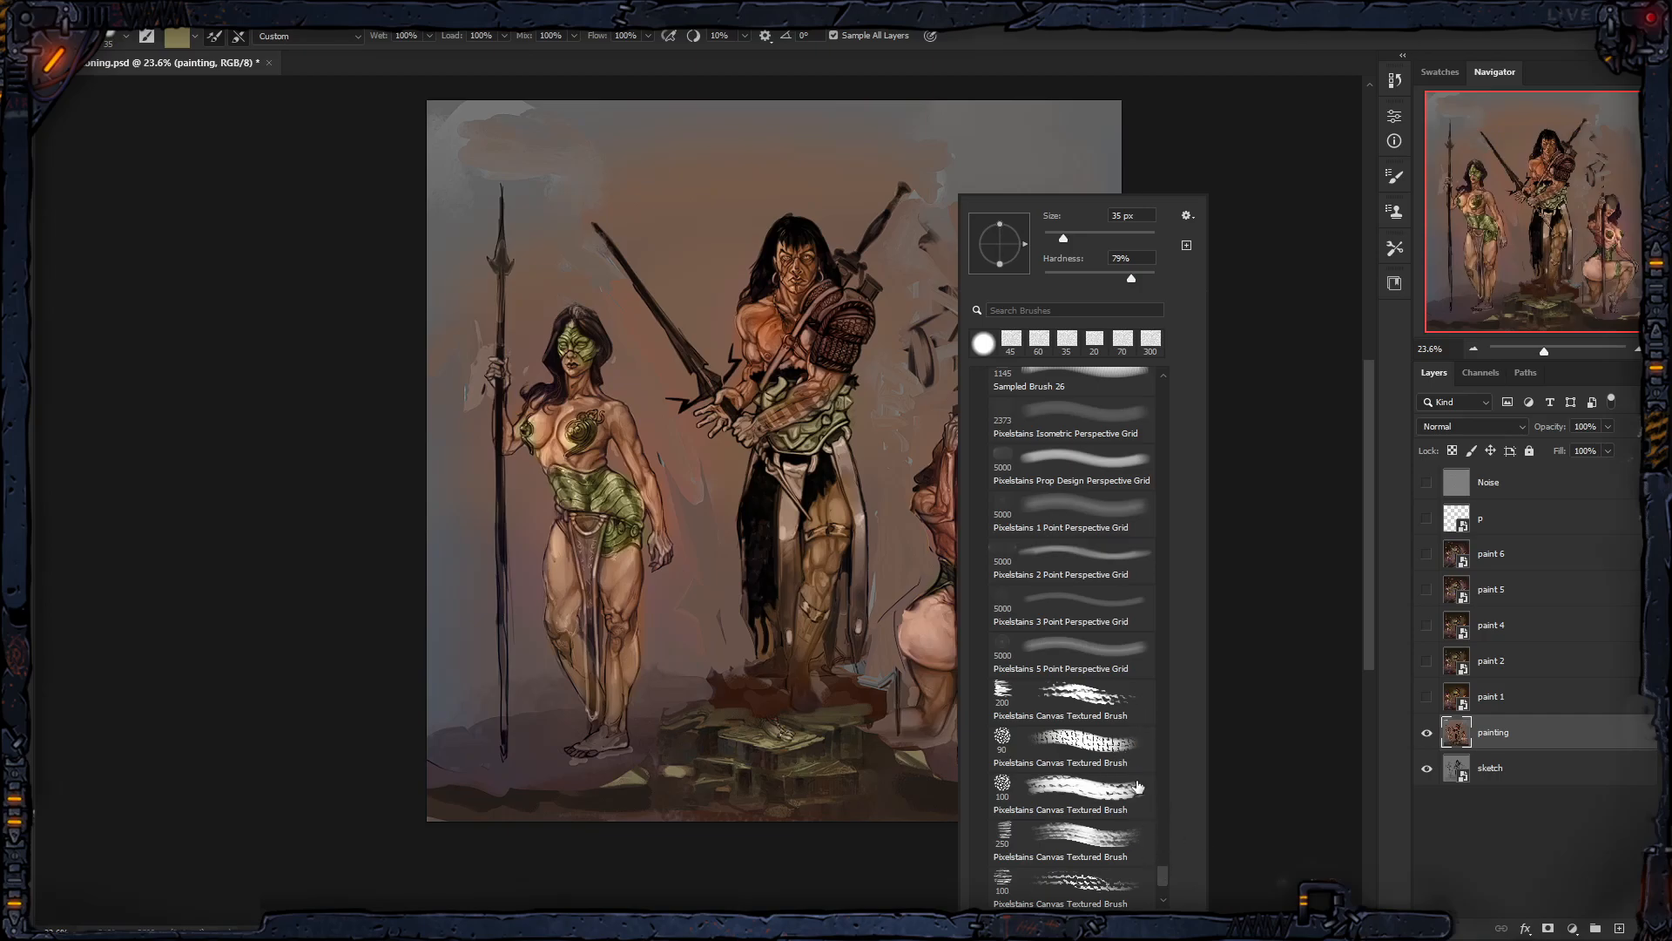
{"action": "scroll", "coordinate": [1162, 880], "scroll_direction": "down", "scroll_amount": 5}
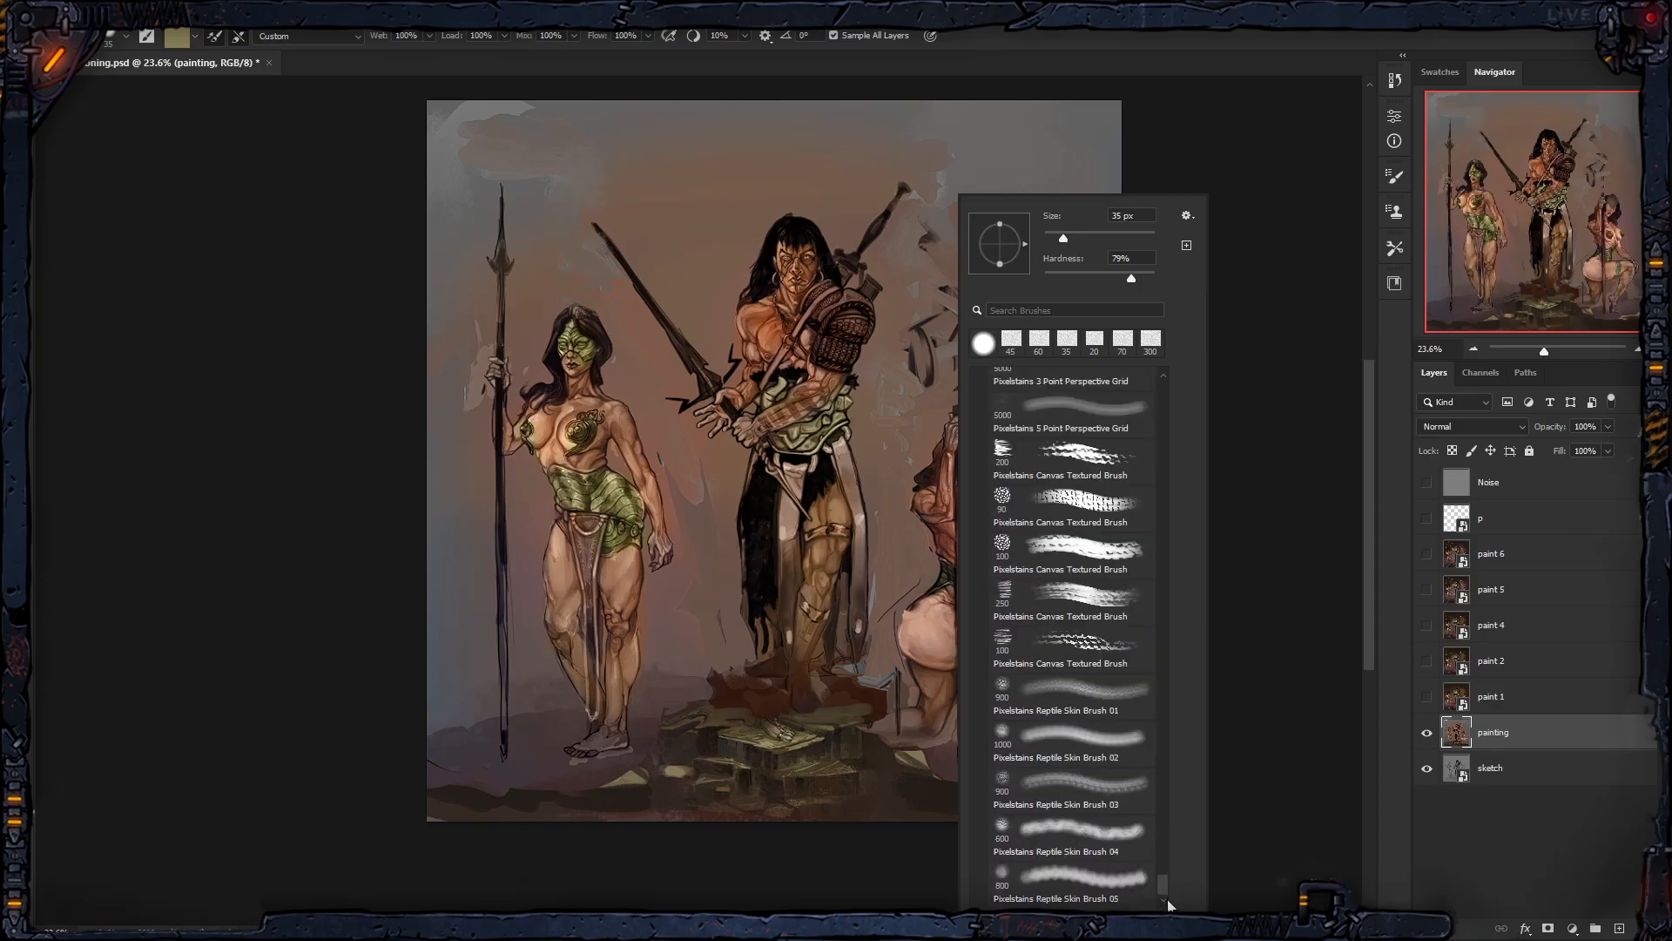
{"action": "left_click_drag", "start_coordinate": [1168, 886], "coordinate": [1168, 865]}
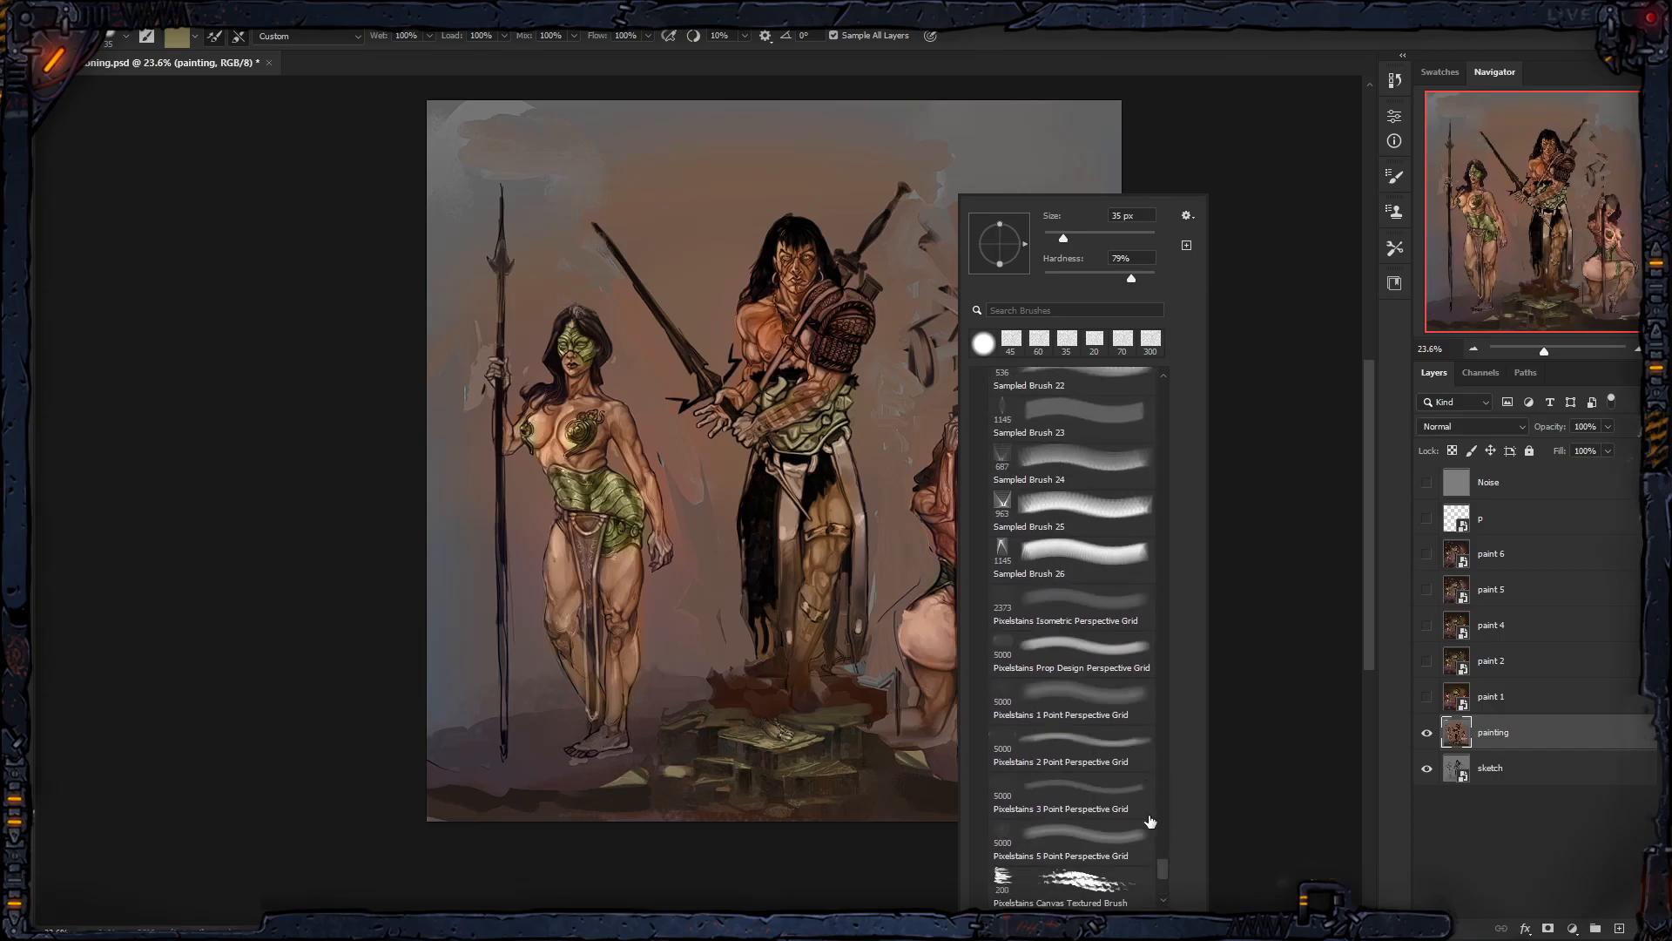
Step: Select the Sampled Brush 24 perspective grid tip and enlarge it to 3500 px to preview it over the whole painting
{"action": "left_click", "coordinate": [1079, 422]}
{"action": "left_click", "coordinate": [1075, 459]}
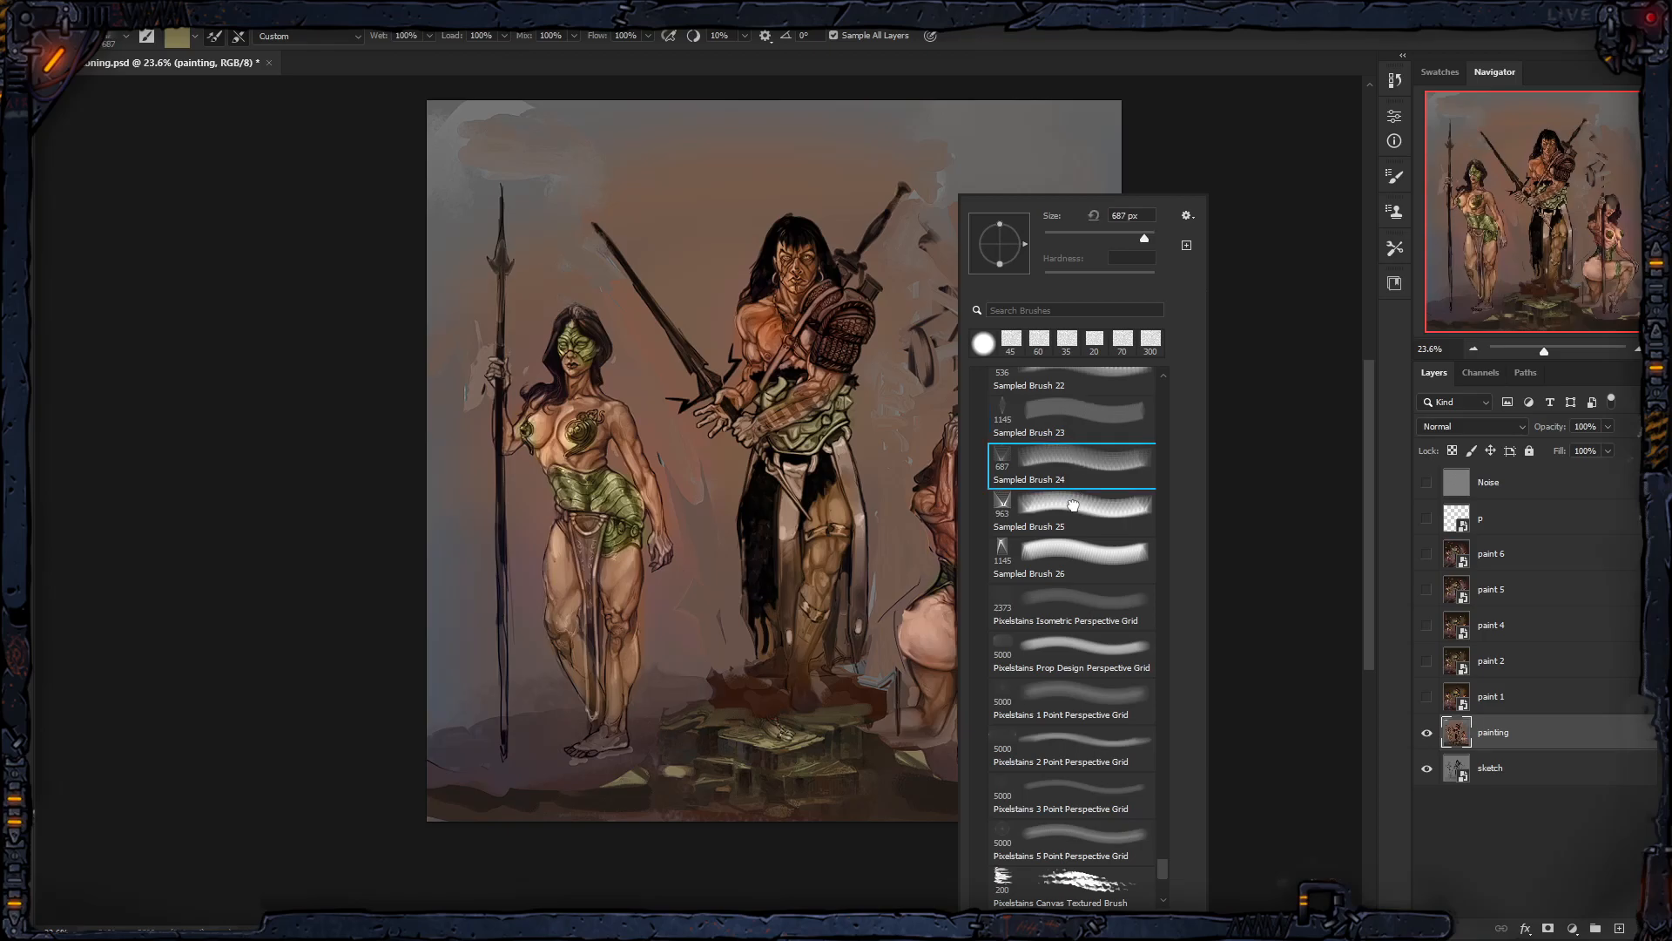
{"action": "left_click", "coordinate": [1077, 418]}
{"action": "left_click", "coordinate": [1254, 163]}
{"action": "key", "text": "bracketright"}
{"action": "key", "text": "bracketright"}
{"action": "key", "text": "bracketright"}
{"action": "key", "text": "bracketright"}
{"action": "key", "text": "bracketright"}
{"action": "key", "text": "bracketright"}
{"action": "key", "text": "bracketright"}
{"action": "key", "text": "bracketright"}
{"action": "key", "text": "bracketright"}
{"action": "key", "text": "bracketright"}
{"action": "key", "text": "bracketright"}
{"action": "key", "text": "bracketright"}
{"action": "key", "text": "bracketright"}
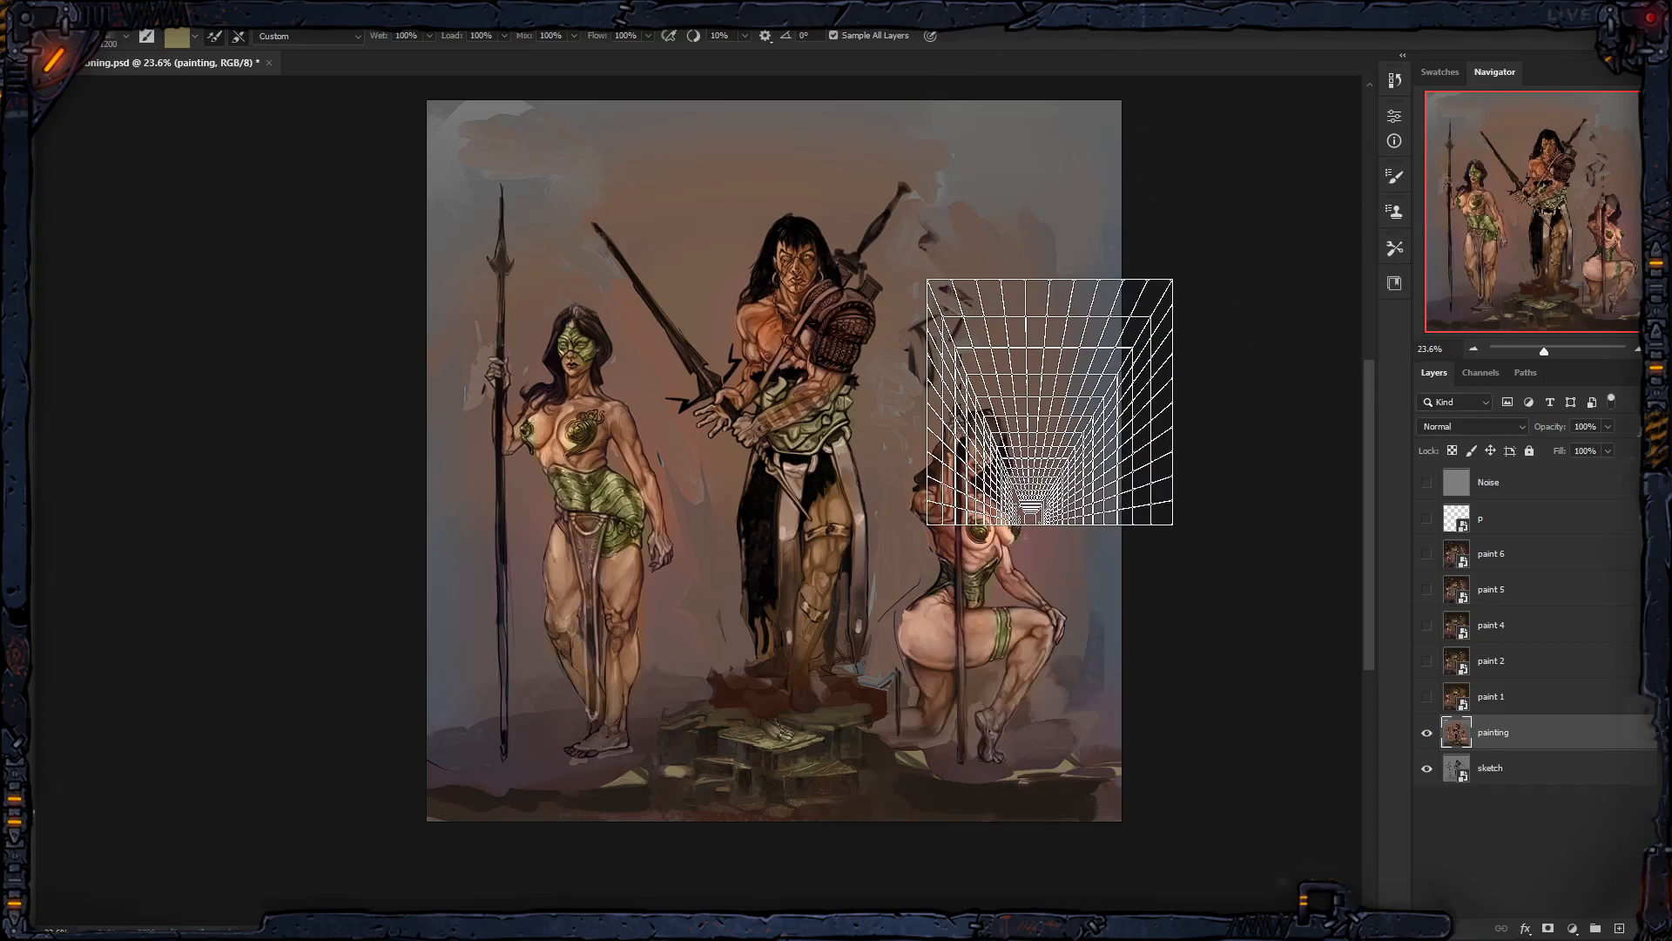
{"action": "key", "text": "bracketright"}
{"action": "key", "text": "bracketright"}
{"action": "key", "text": "bracketright"}
{"action": "key", "text": "bracketright"}
{"action": "key", "text": "bracketright"}
{"action": "key", "text": "bracketright"}
{"action": "key", "text": "bracketright"}
{"action": "key", "text": "bracketright"}
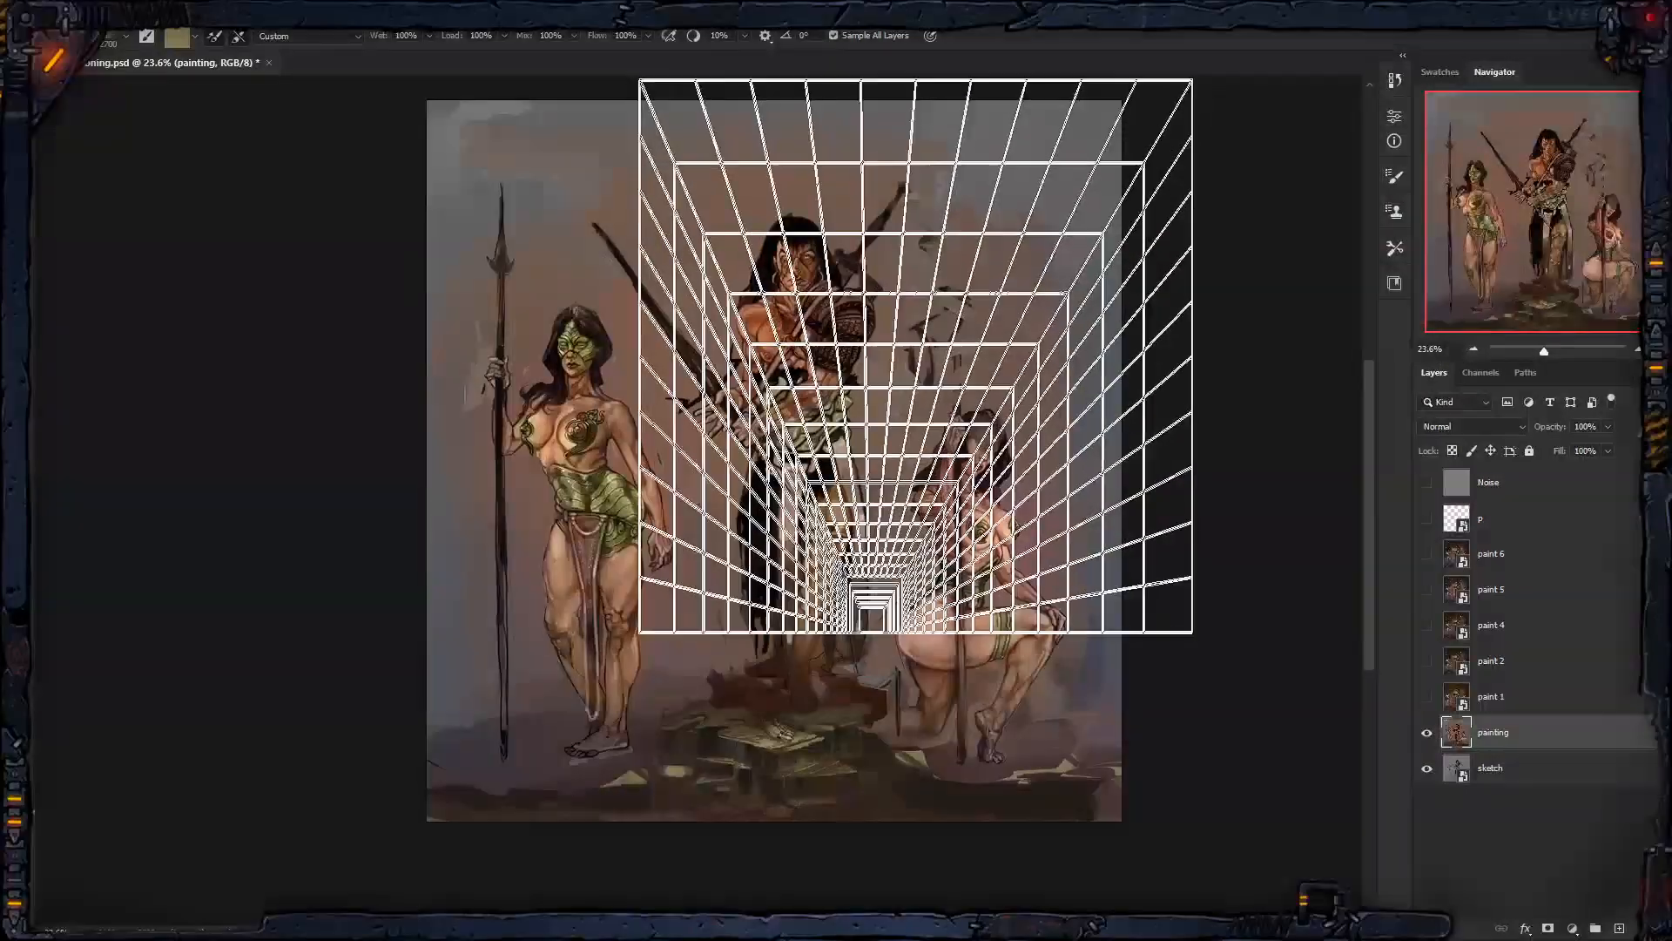
{"action": "key", "text": "bracketright"}
{"action": "key", "text": "bracketright"}
{"action": "key", "text": "bracketright"}
{"action": "key", "text": "bracketright"}
{"action": "key", "text": "bracketright"}
{"action": "key", "text": "bracketright"}
{"action": "key", "text": "bracketright"}
{"action": "key", "text": "bracketright"}
{"action": "key", "text": "bracketright"}
{"action": "key", "text": "bracketleft"}
{"action": "key", "text": "bracketleft"}
{"action": "key", "text": "bracketleft"}
{"action": "key", "text": "bracketleft"}
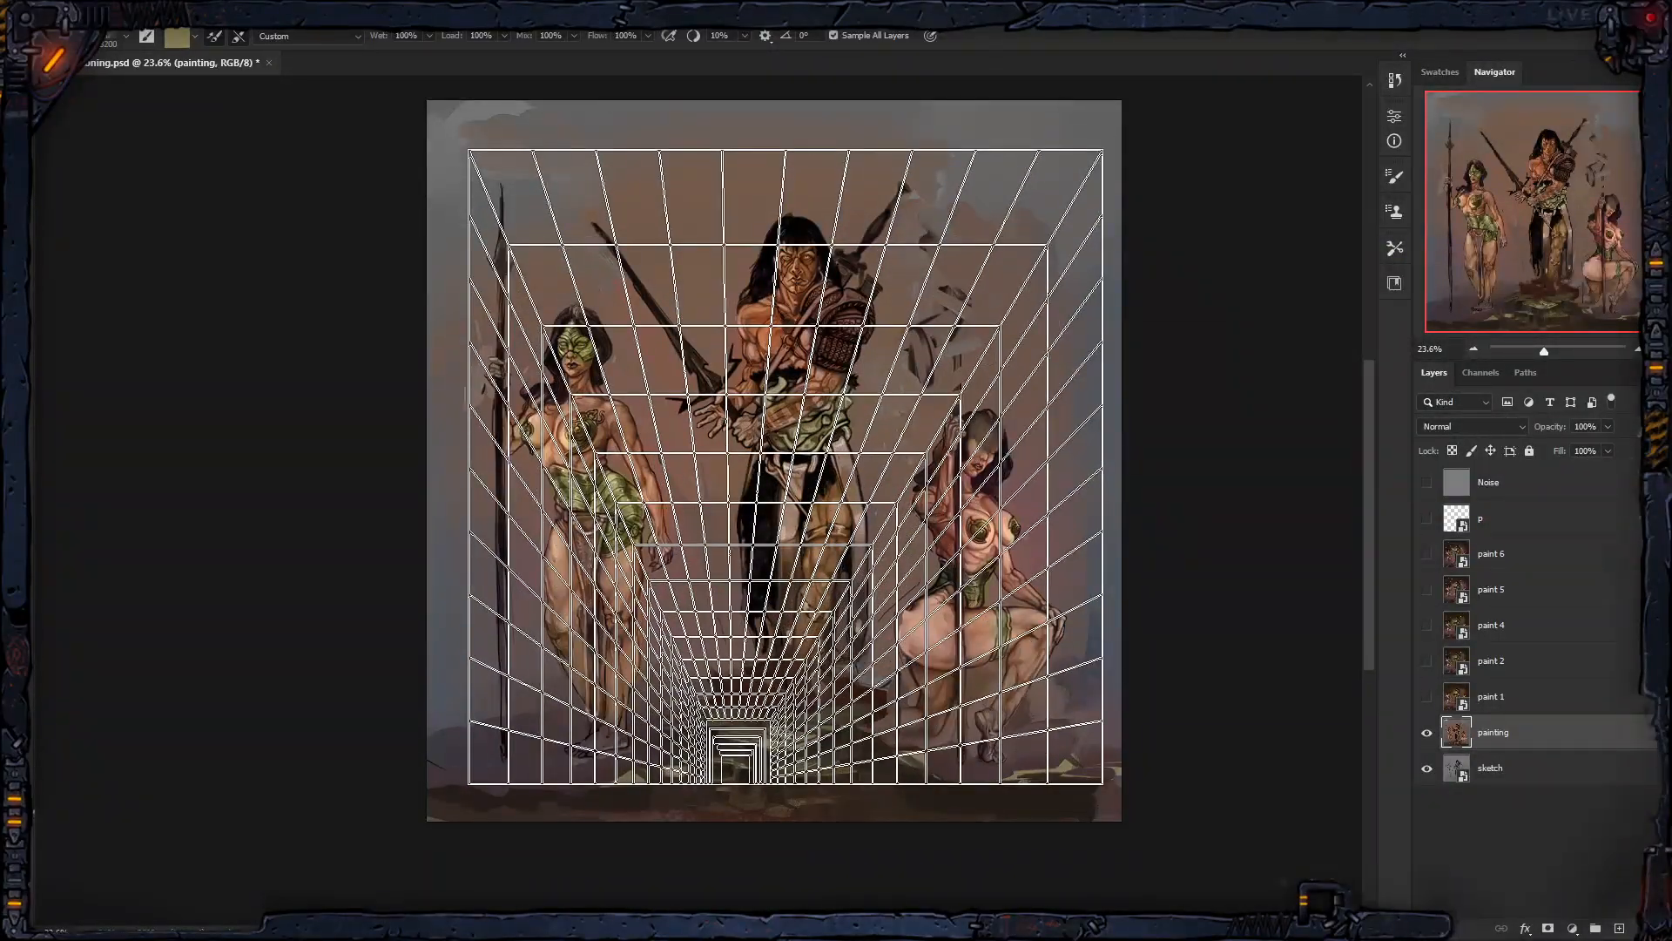
{"action": "key", "text": "bracketright"}
{"action": "key", "text": "bracketright"}
{"action": "key", "text": "bracketright"}
{"action": "key", "text": "bracketright"}
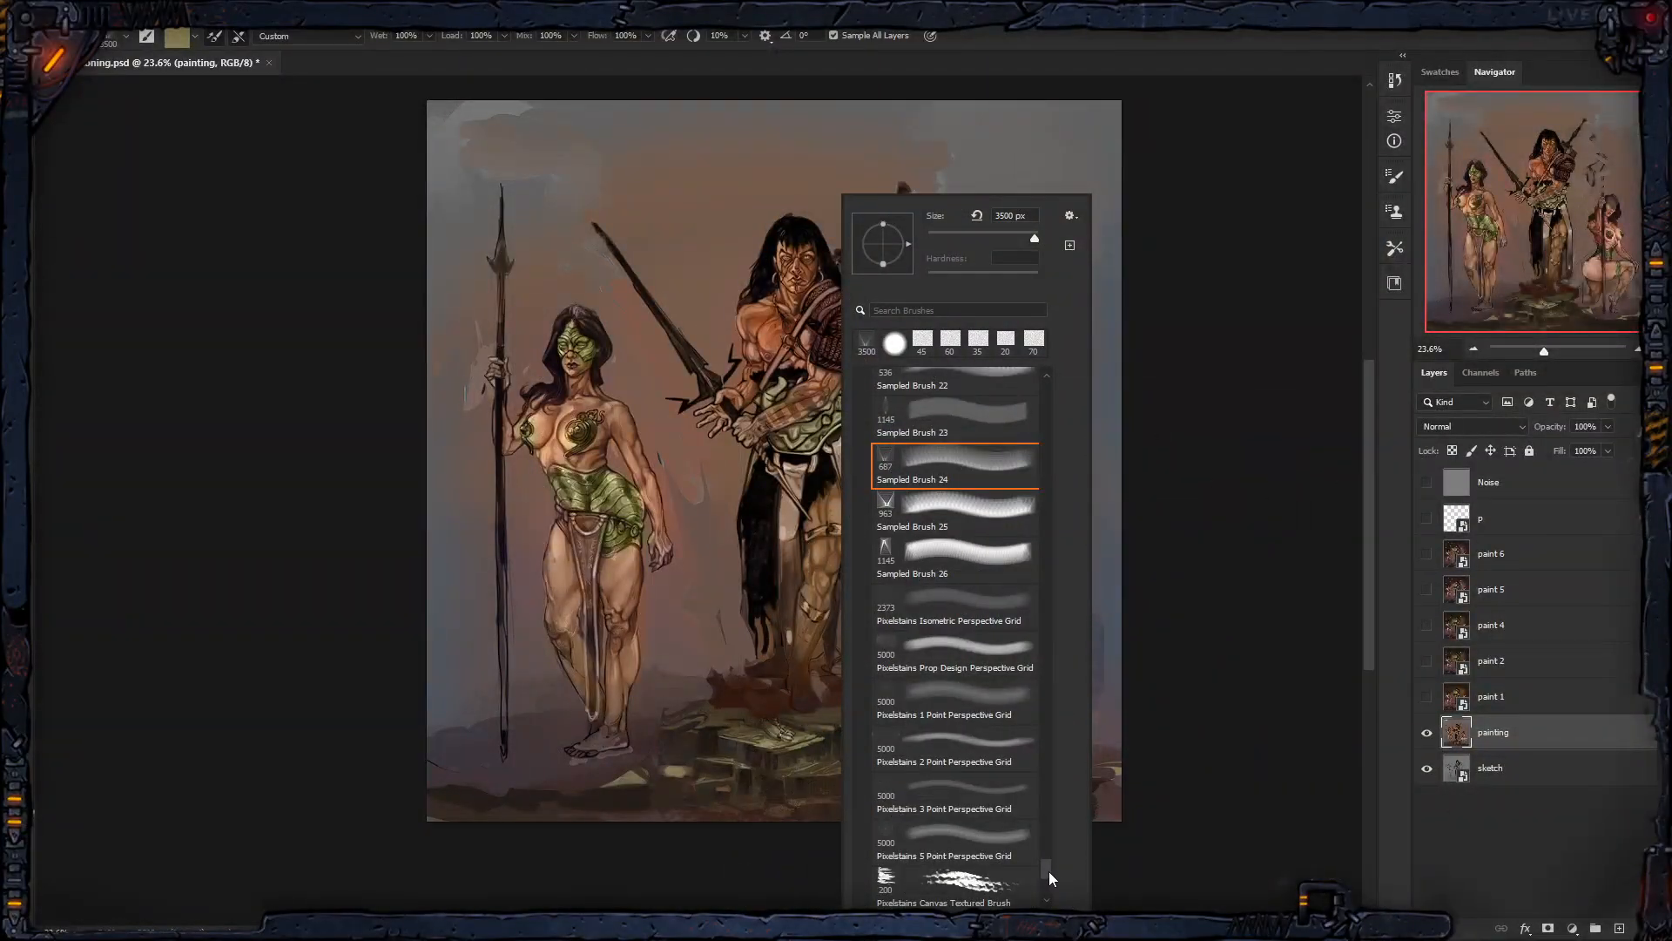
Step: Select the textured Rectangle preset with wet edges as the tip for the Mixer Brush
{"action": "scroll", "coordinate": [1041, 498], "scroll_direction": "up", "scroll_amount": 10}
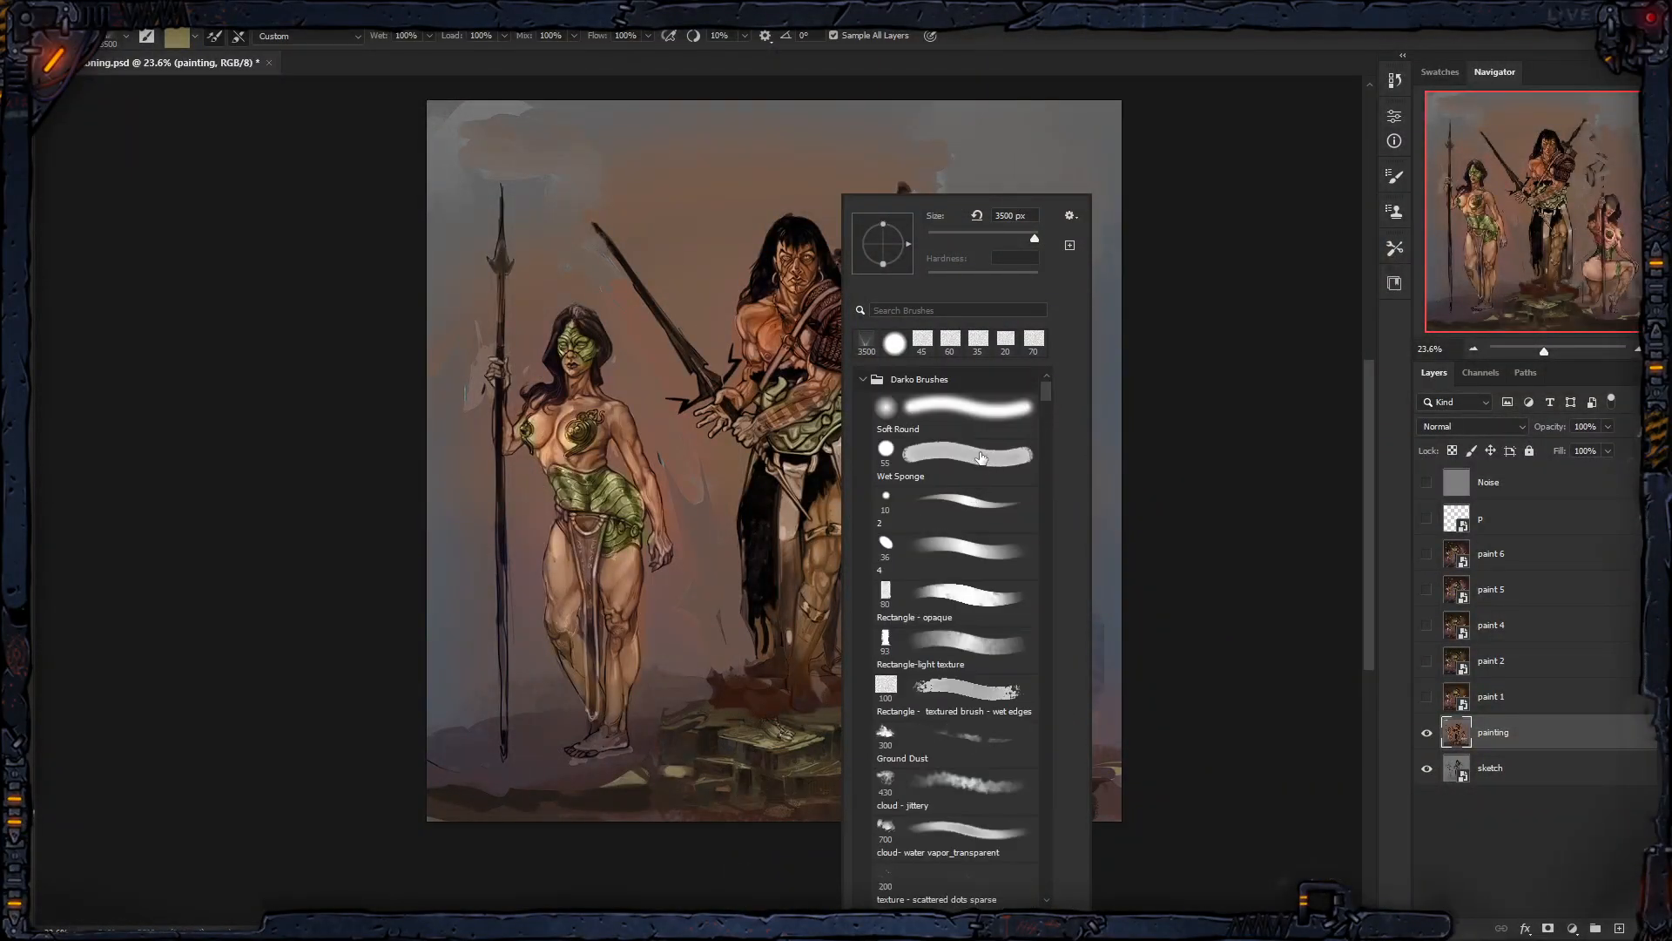
{"action": "left_click", "coordinate": [941, 688]}
{"action": "left_click", "coordinate": [1091, 40]}
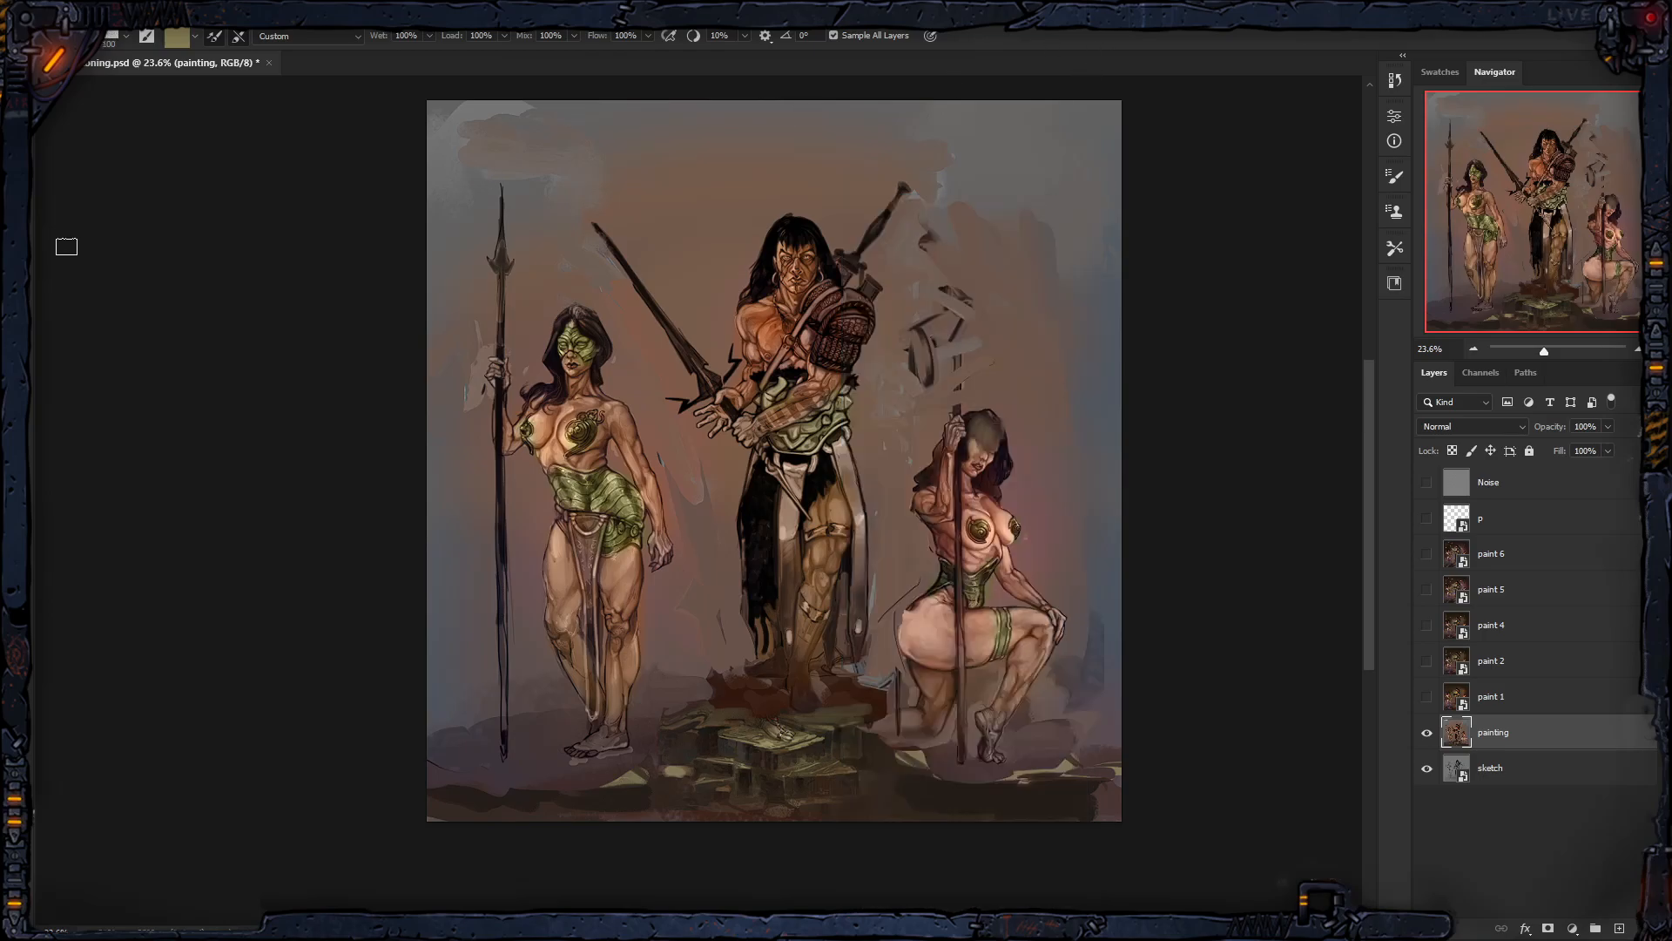
Step: Switch to the regular Brush tool, select the Sampled Brush 25 perspective grid tip, and enlarge it to 3600 px
{"action": "key", "text": "shift+b"}
{"action": "right_click", "coordinate": [764, 271]}
{"action": "left_click_drag", "start_coordinate": [999, 519], "coordinate": [1001, 903]}
{"action": "scroll", "coordinate": [889, 651], "scroll_direction": "up", "scroll_amount": 4}
{"action": "scroll", "coordinate": [897, 644], "scroll_direction": "up", "scroll_amount": 3}
{"action": "left_click", "coordinate": [906, 446]}
{"action": "key", "text": "Return"}
{"action": "key", "text": "bracketright"}
{"action": "key", "text": "bracketright"}
{"action": "key", "text": "bracketright"}
{"action": "key", "text": "bracketright"}
{"action": "key", "text": "bracketright"}
{"action": "key", "text": "bracketright"}
{"action": "key", "text": "bracketright"}
{"action": "key", "text": "bracketright"}
{"action": "key", "text": "bracketright"}
{"action": "key", "text": "bracketright"}
{"action": "key", "text": "bracketright"}
{"action": "key", "text": "bracketright"}
{"action": "key", "text": "bracketright"}
{"action": "key", "text": "bracketright"}
{"action": "key", "text": "bracketright"}
{"action": "key", "text": "bracketright"}
{"action": "key", "text": "bracketright"}
{"action": "key", "text": "bracketright"}
{"action": "key", "text": "bracketright"}
{"action": "key", "text": "bracketright"}
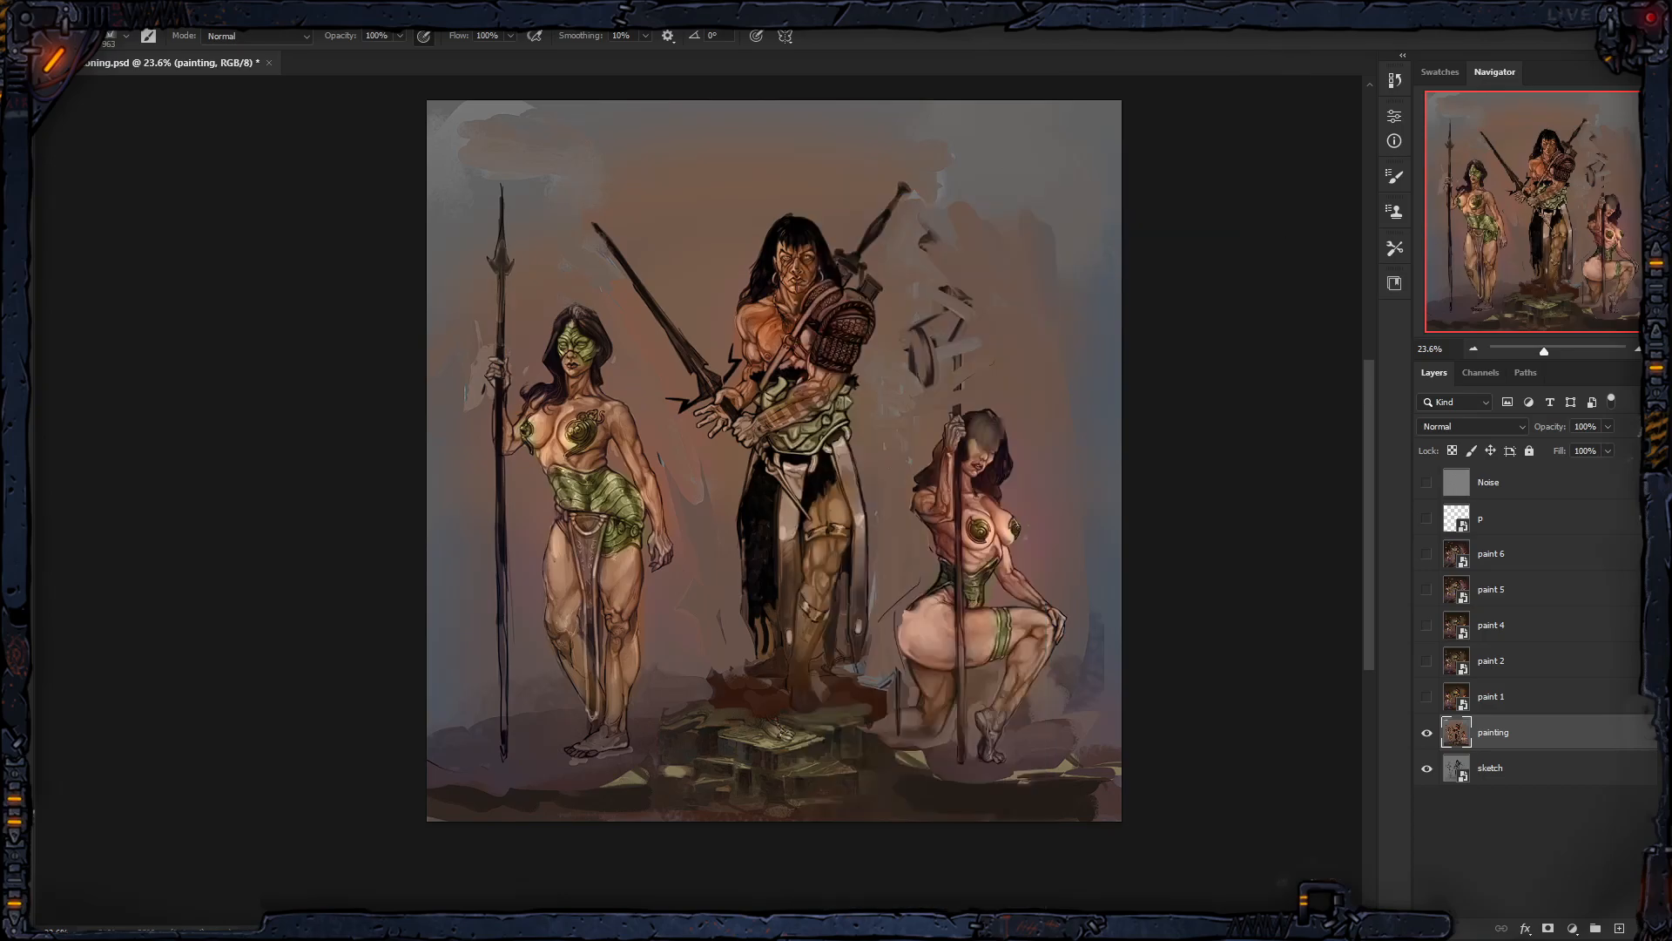
{"action": "key", "text": "bracketright"}
Step: Stamp the perspective grid over the whole canvas in olive, undo it, and try it again in a dark colour
{"action": "left_click", "coordinate": [780, 475]}
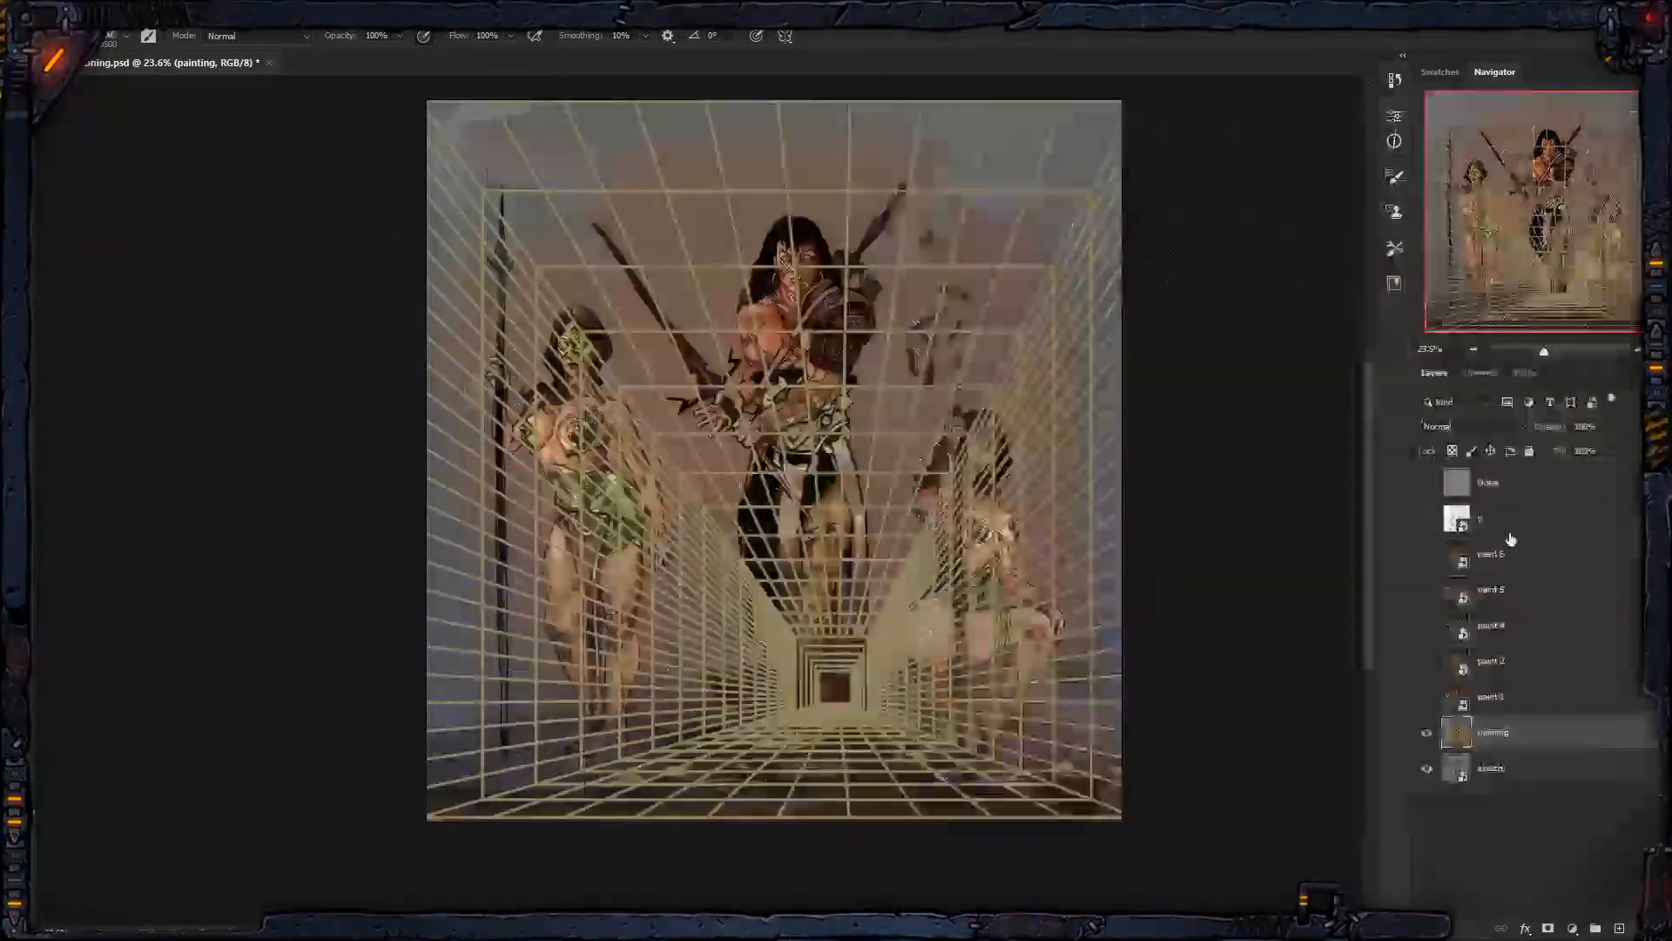
{"action": "key", "text": "ctrl+z"}
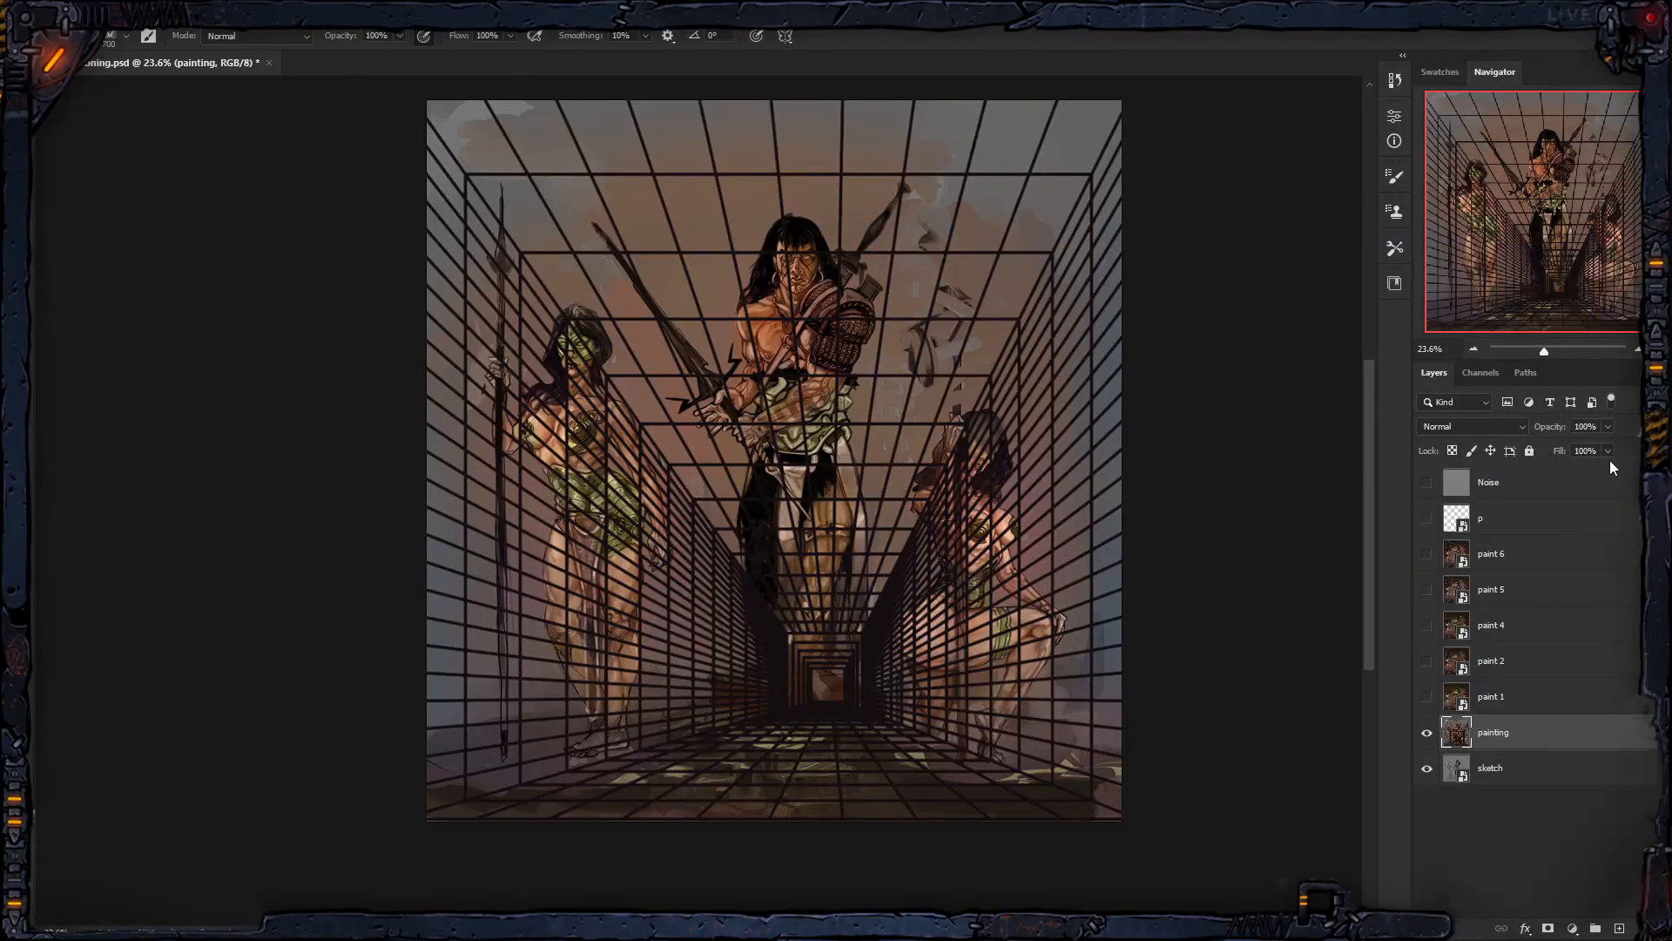
{"action": "left_click_drag", "start_coordinate": [1610, 474], "coordinate": [1557, 473]}
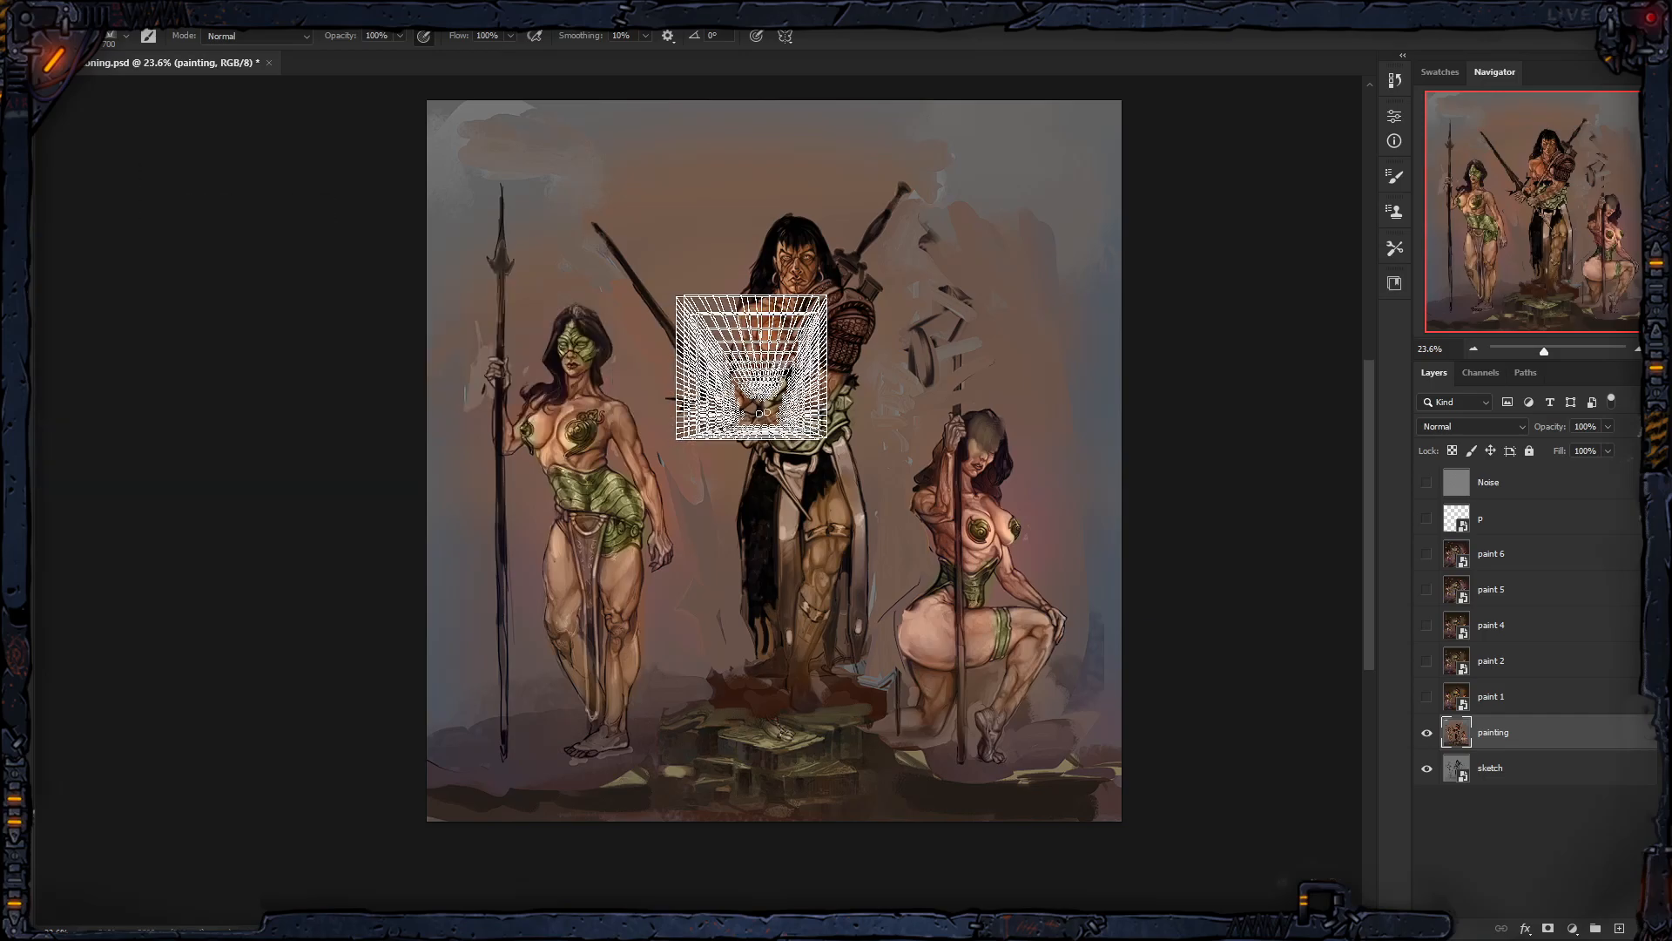
Step: Select the 200 px Pixelstains Canvas Textured Brush from the brush presets
{"action": "right_click", "coordinate": [805, 375]}
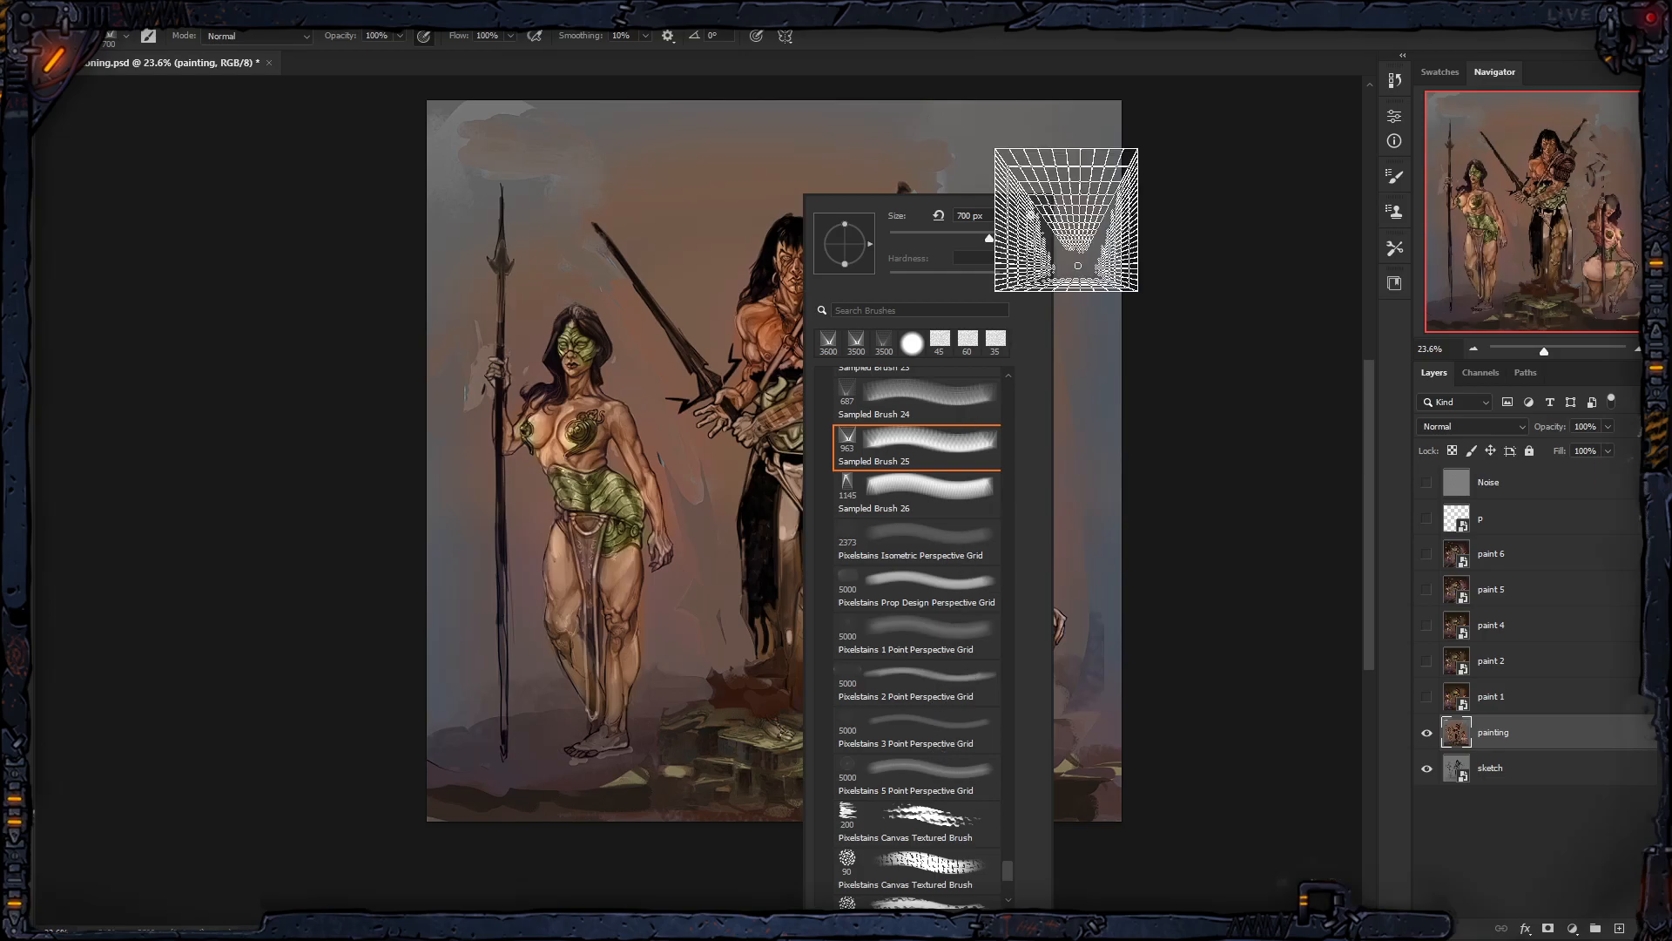
{"action": "left_click", "coordinate": [858, 14]}
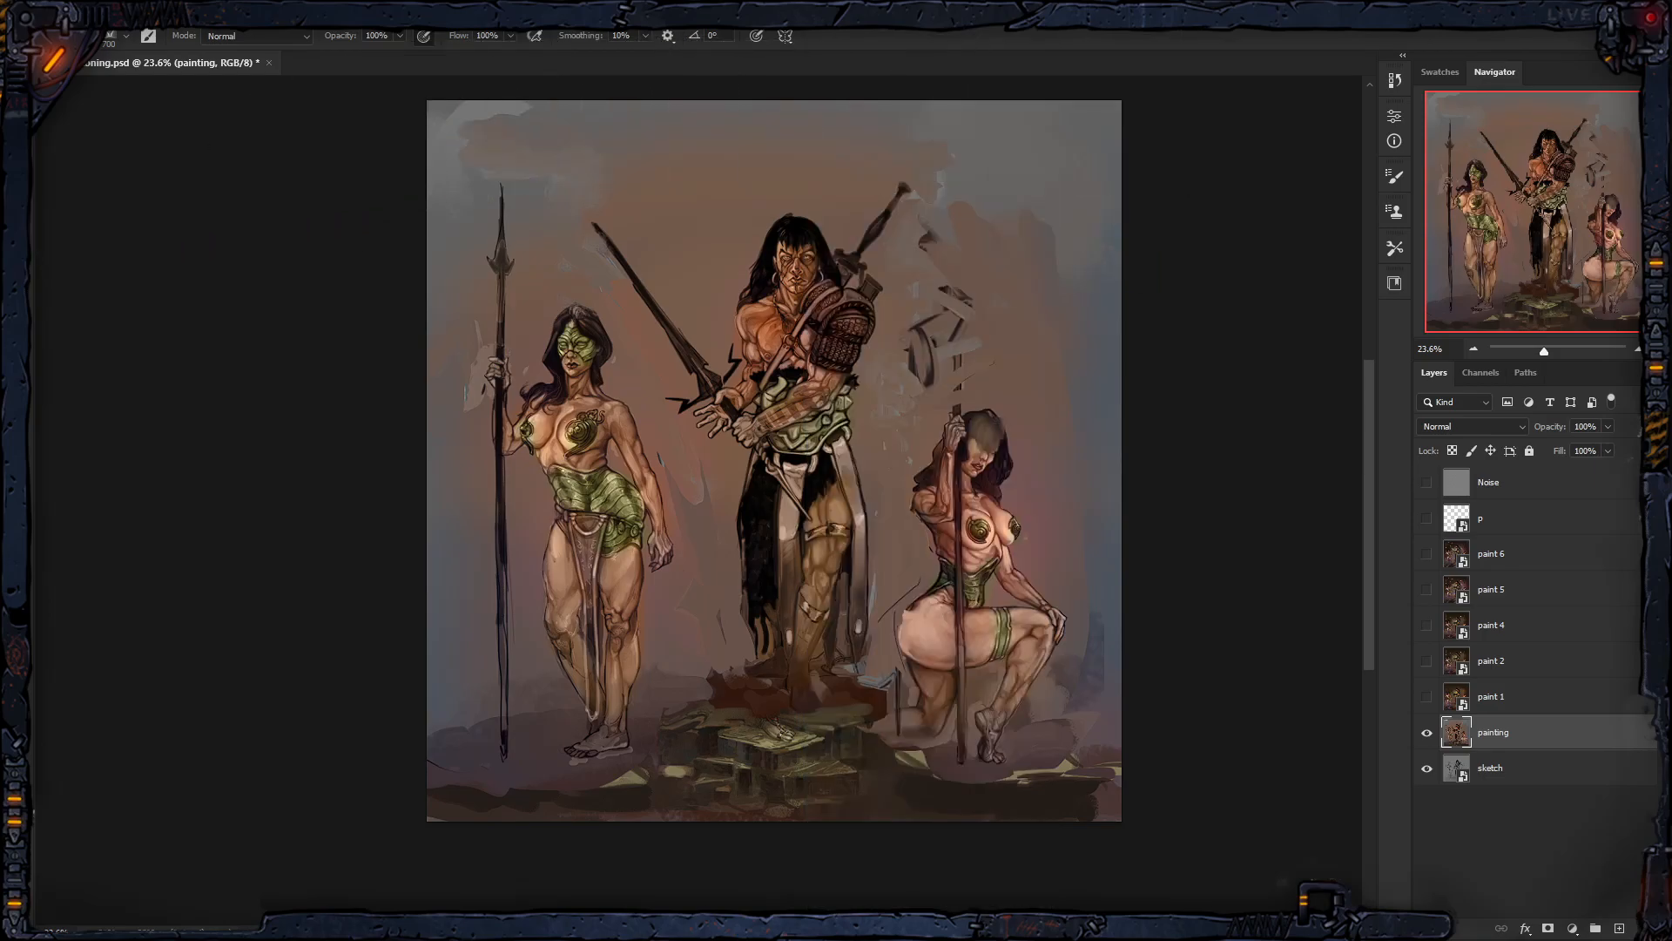
{"action": "right_click", "coordinate": [830, 280]}
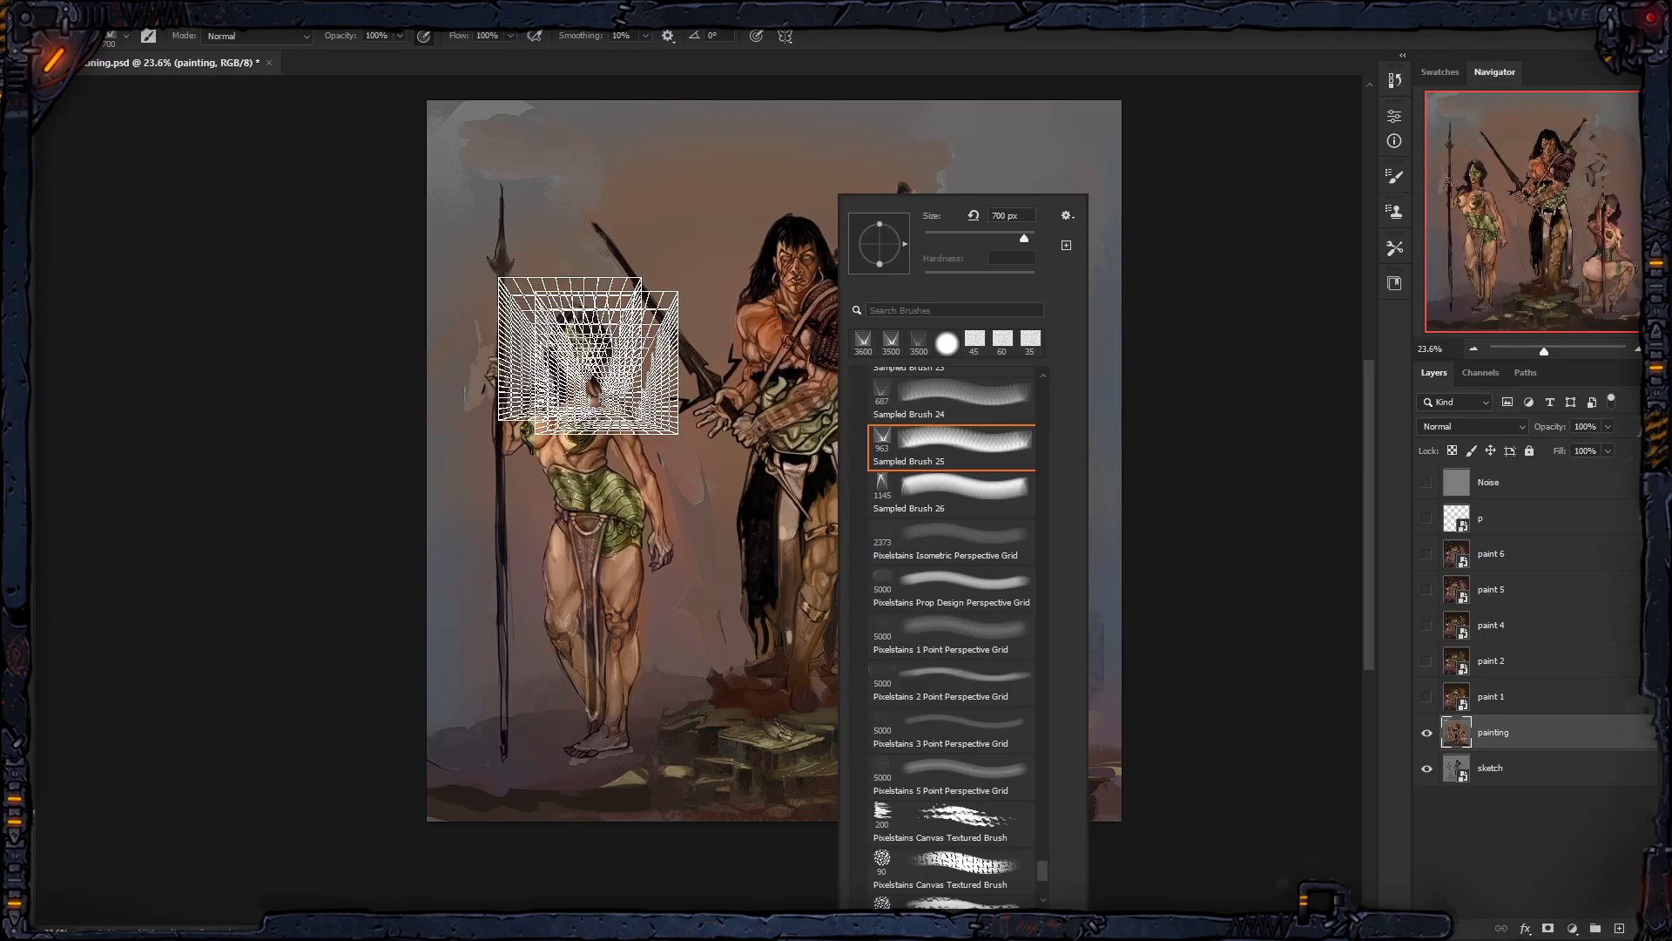
{"action": "scroll", "coordinate": [1031, 678], "scroll_direction": "down", "scroll_amount": 5}
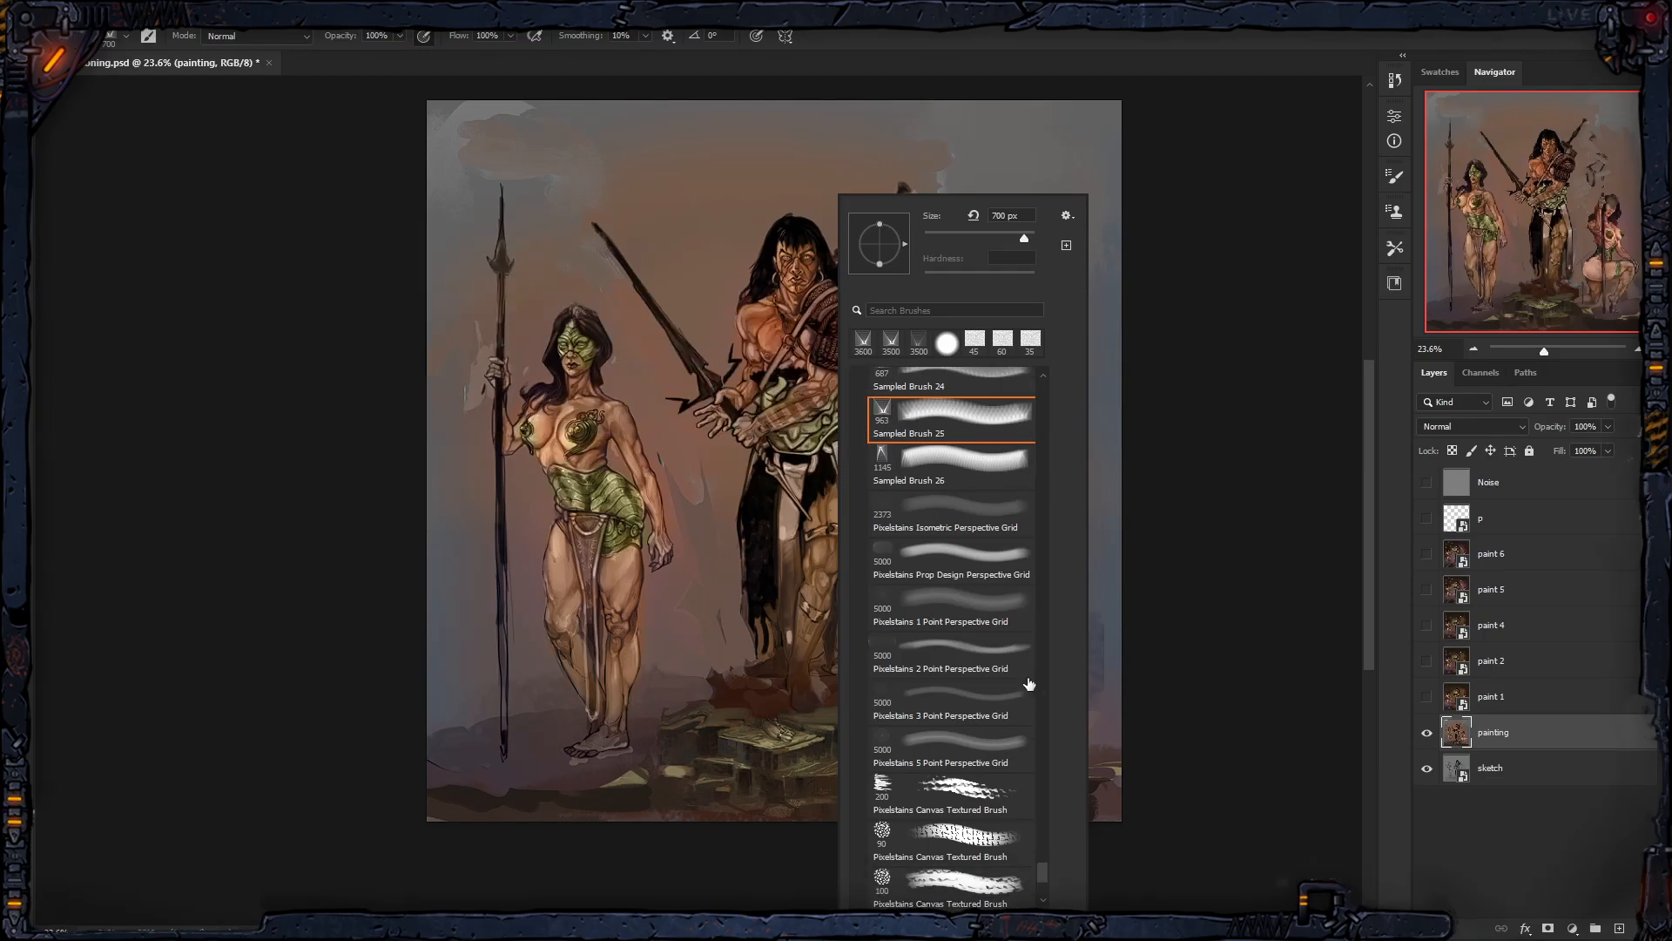
{"action": "scroll", "coordinate": [1030, 684], "scroll_direction": "down", "scroll_amount": 2}
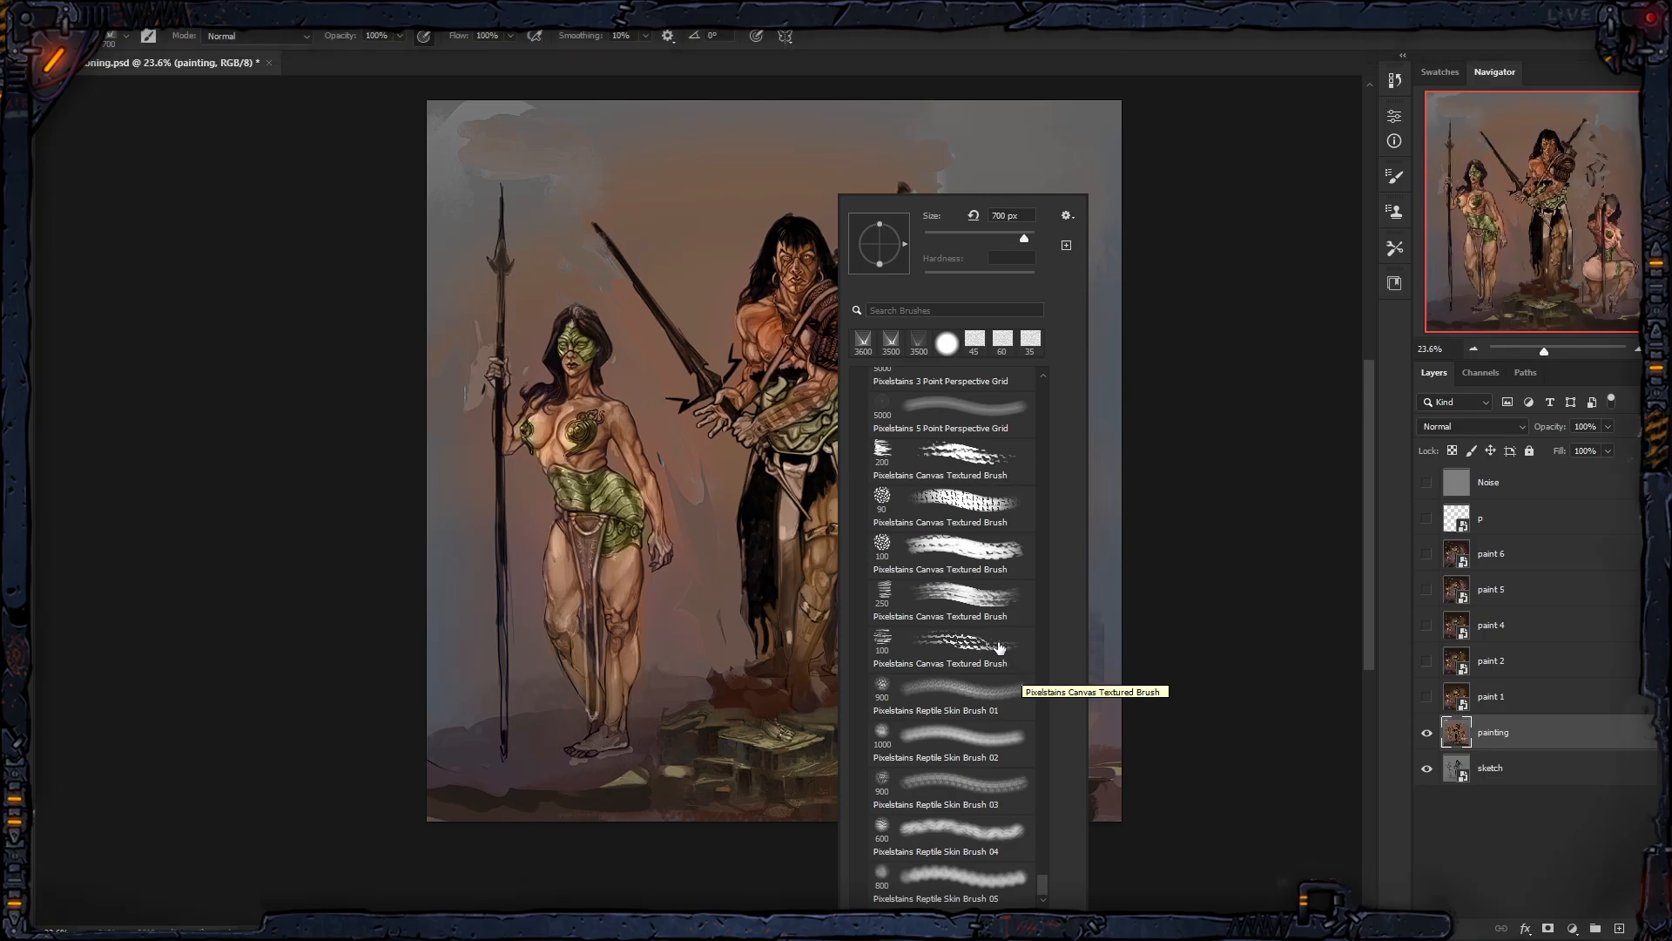
{"action": "key", "text": "XF86AudioLowerVolume"}
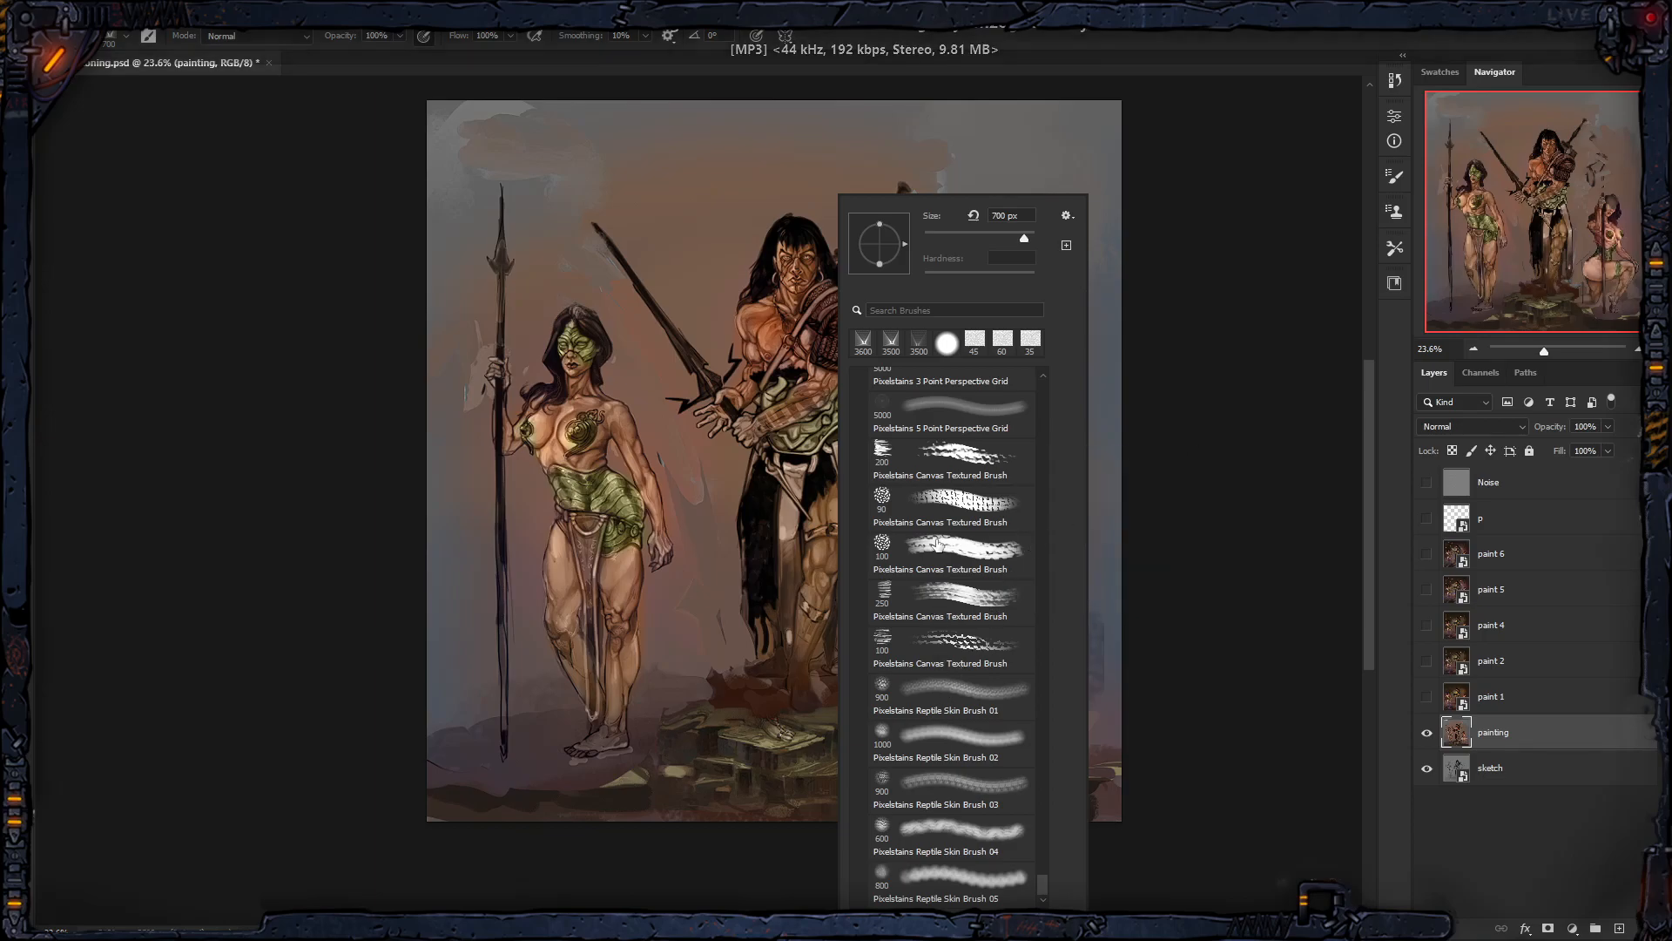
{"action": "scroll", "coordinate": [960, 571], "scroll_direction": "up", "scroll_amount": 3}
{"action": "scroll", "coordinate": [960, 572], "scroll_direction": "down", "scroll_amount": 3}
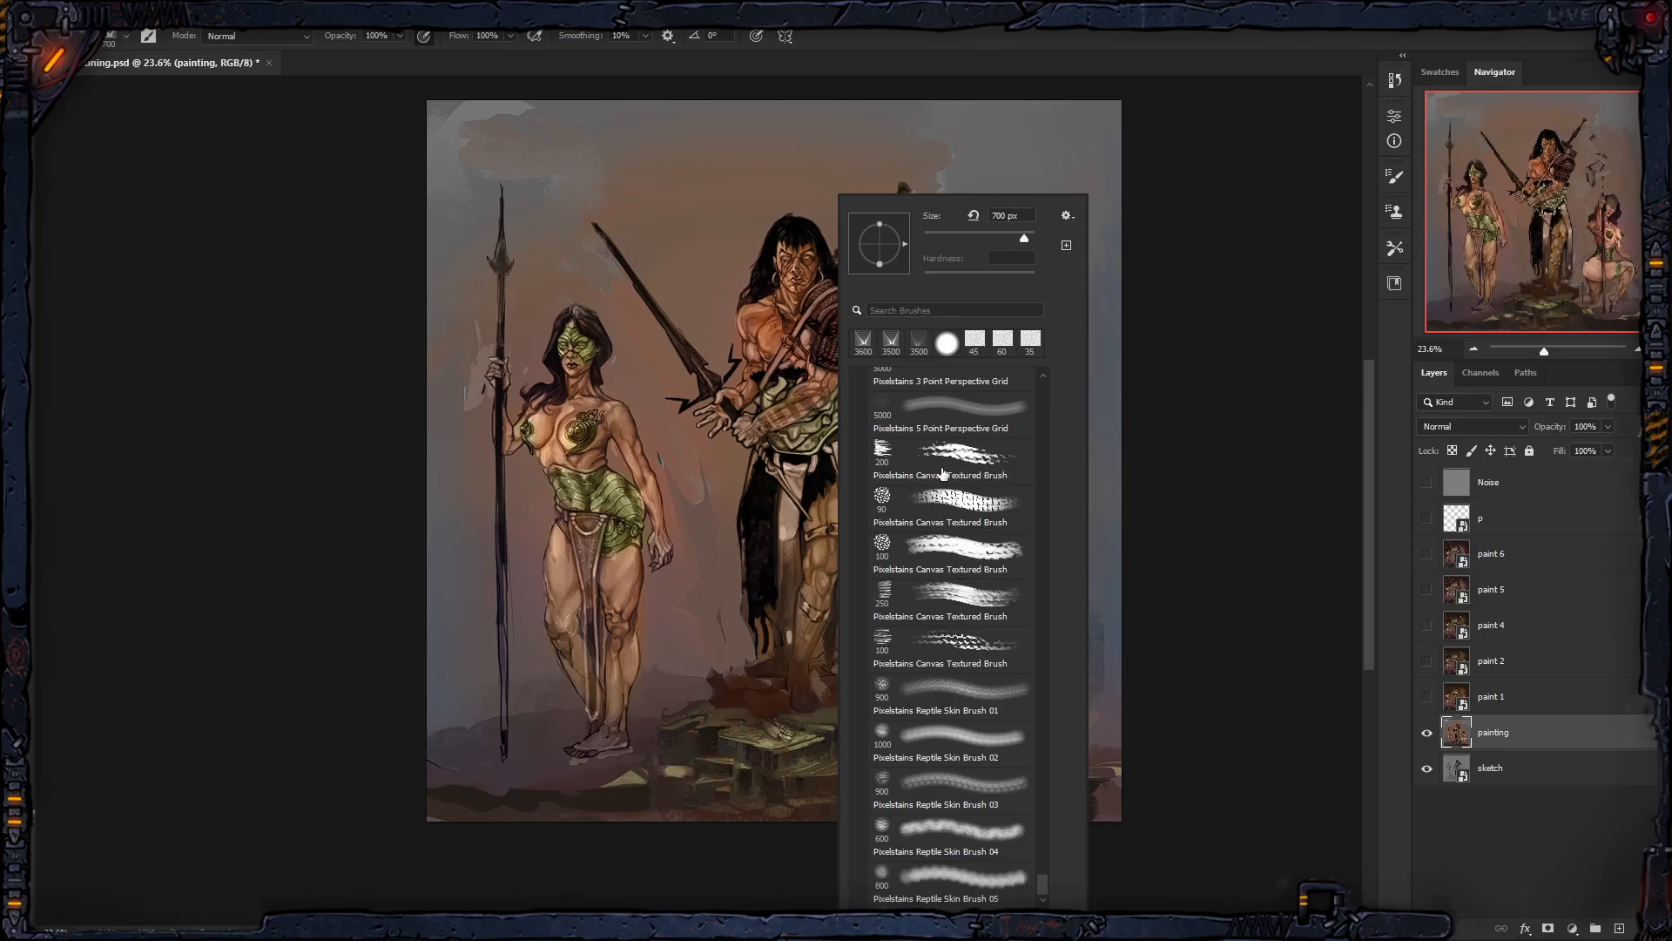
{"action": "left_click", "coordinate": [956, 455]}
{"action": "key", "text": "Return"}
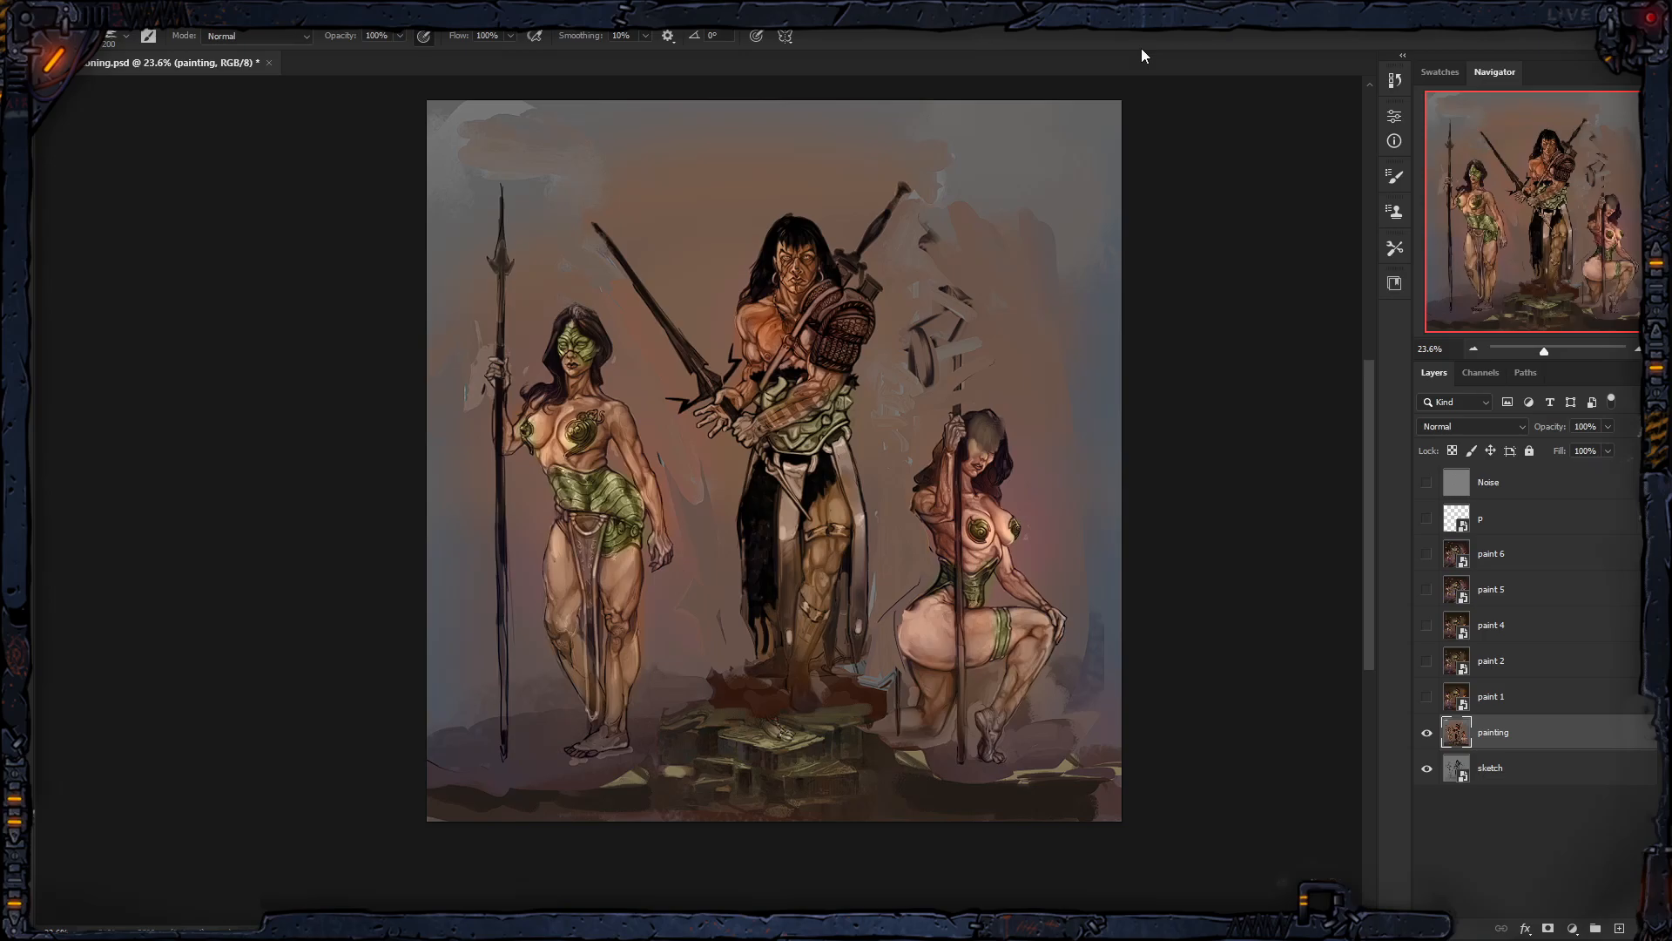
Step: Enlarge the canvas texture brush and paint dark texture over the ground and lower background beside the spear-bearing woman
{"action": "key", "text": "]"}
{"action": "key", "text": "]"}
{"action": "key", "text": "]"}
{"action": "key", "text": "]"}
{"action": "key", "text": "]"}
{"action": "key", "text": "]"}
{"action": "key", "text": "]"}
{"action": "left_click_drag", "start_coordinate": [481, 660], "coordinate": [500, 710]}
Step: Reduce the brush size and paint canvas texture over the ground between the rock pedestal and the kneeling woman
{"action": "key", "text": "["}
{"action": "key", "text": "["}
{"action": "key", "text": "["}
{"action": "key", "text": "["}
{"action": "key", "text": "]"}
{"action": "mouse_move", "coordinate": [891, 788]}
{"action": "left_mouse_down"}
{"action": "mouse_move", "coordinate": [1087, 783]}
{"action": "mouse_move", "coordinate": [1135, 644]}
{"action": "mouse_move", "coordinate": [1074, 665]}
{"action": "mouse_move", "coordinate": [962, 770]}
{"action": "mouse_move", "coordinate": [922, 697]}
{"action": "left_mouse_up"}
{"action": "key", "text": "bracketleft"}
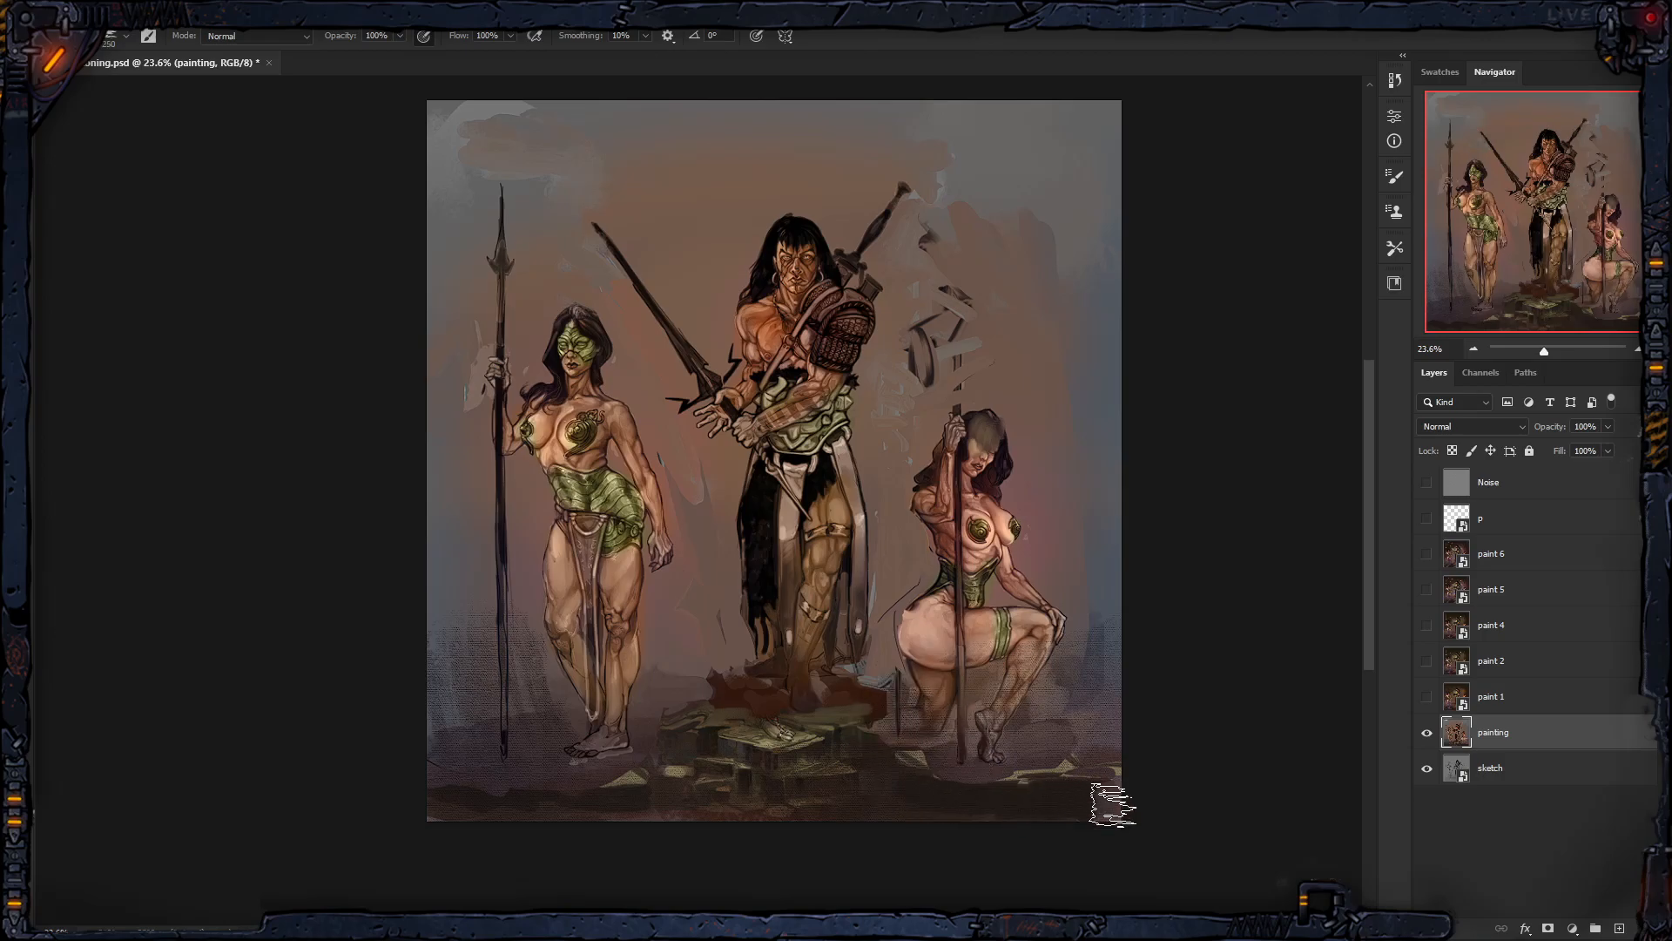
Step: Vary the brush size and work more canvas texture into the ground around the rocks and the spear-bearing woman's legs
{"action": "key", "text": "bracketright"}
{"action": "key", "text": "bracketright"}
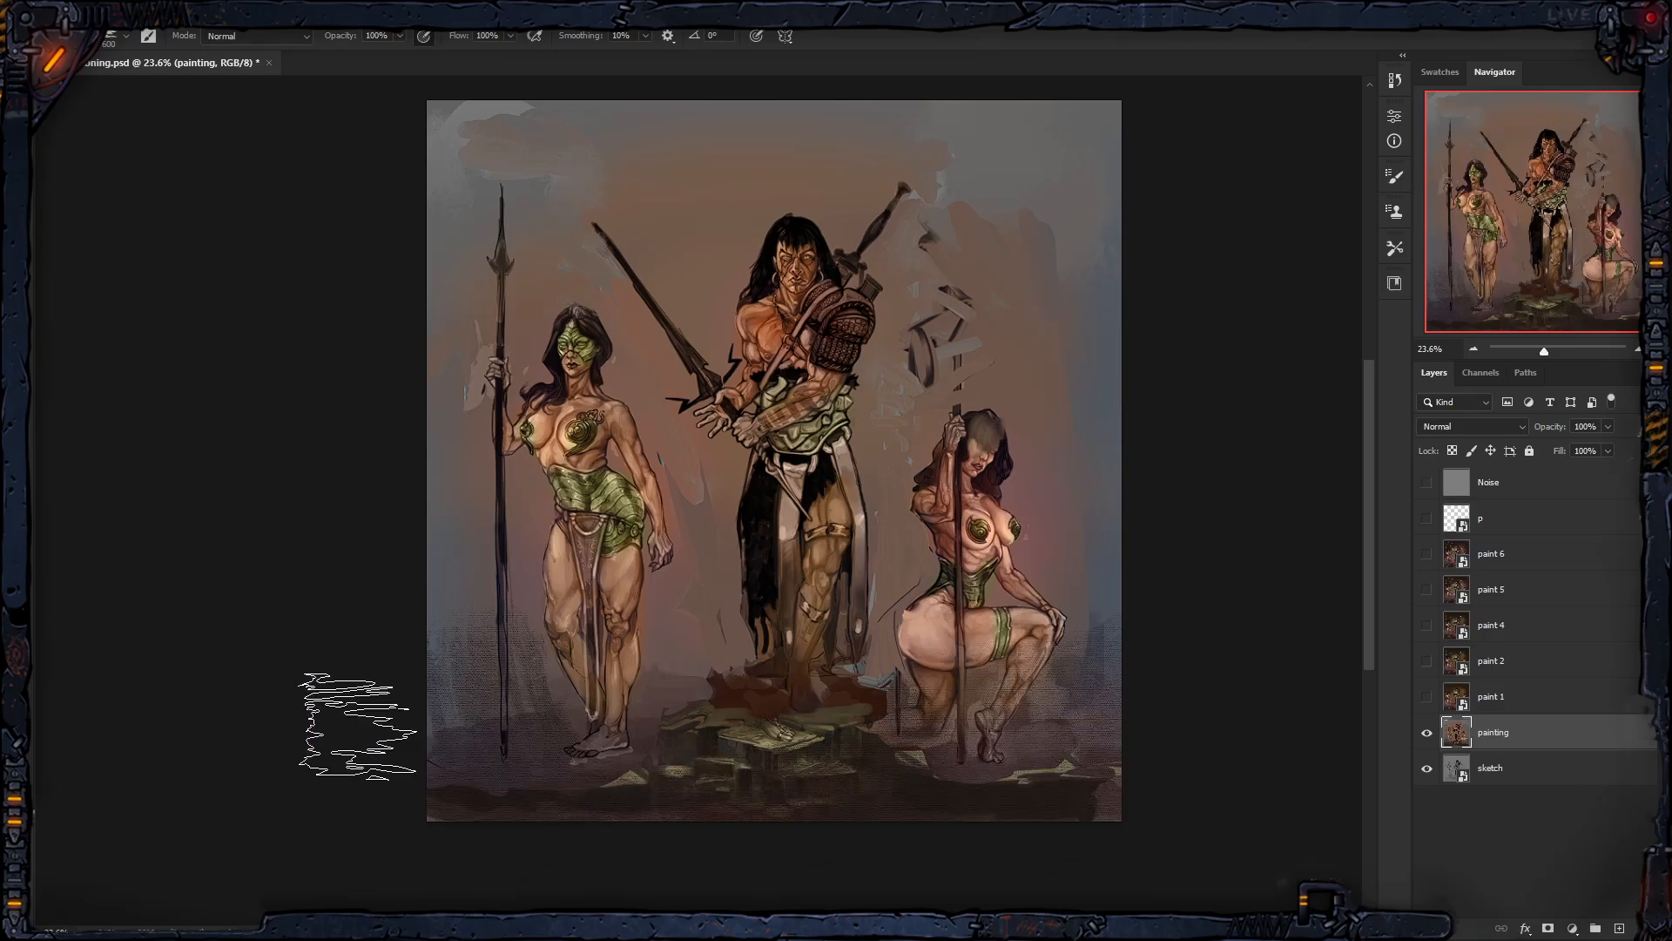
{"action": "key", "text": "bracketleft"}
{"action": "key", "text": "bracketleft"}
{"action": "key", "text": "bracketleft"}
{"action": "key", "text": "bracketleft"}
{"action": "key", "text": "bracketleft"}
{"action": "key", "text": "bracketleft"}
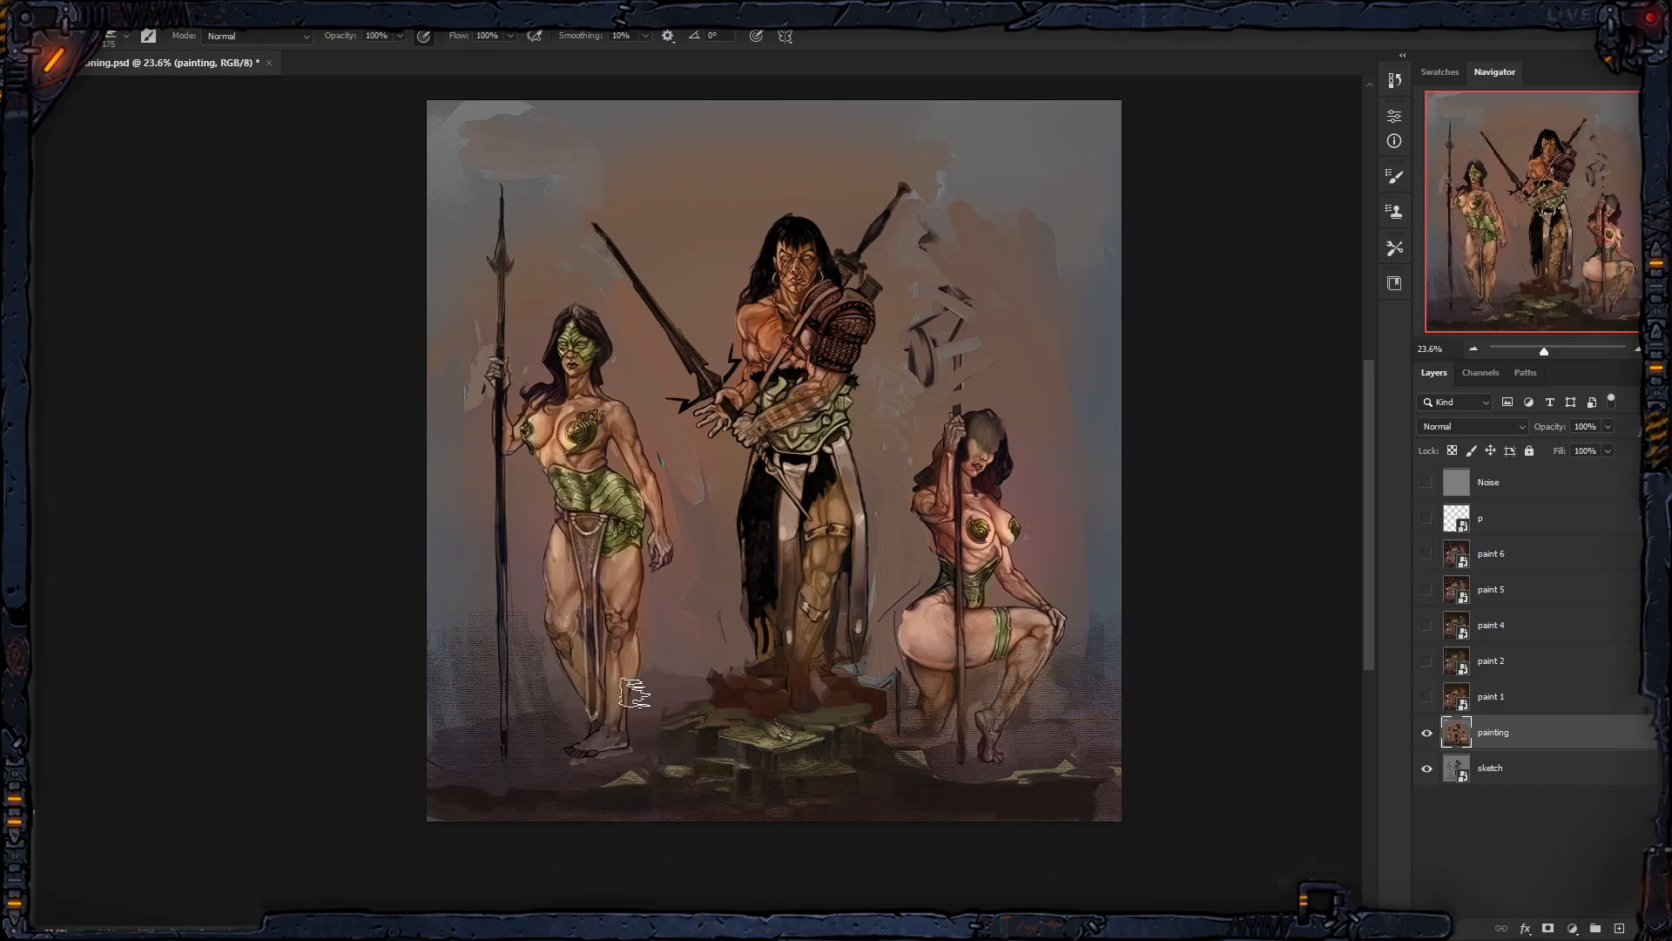
{"action": "key", "text": "bracketright"}
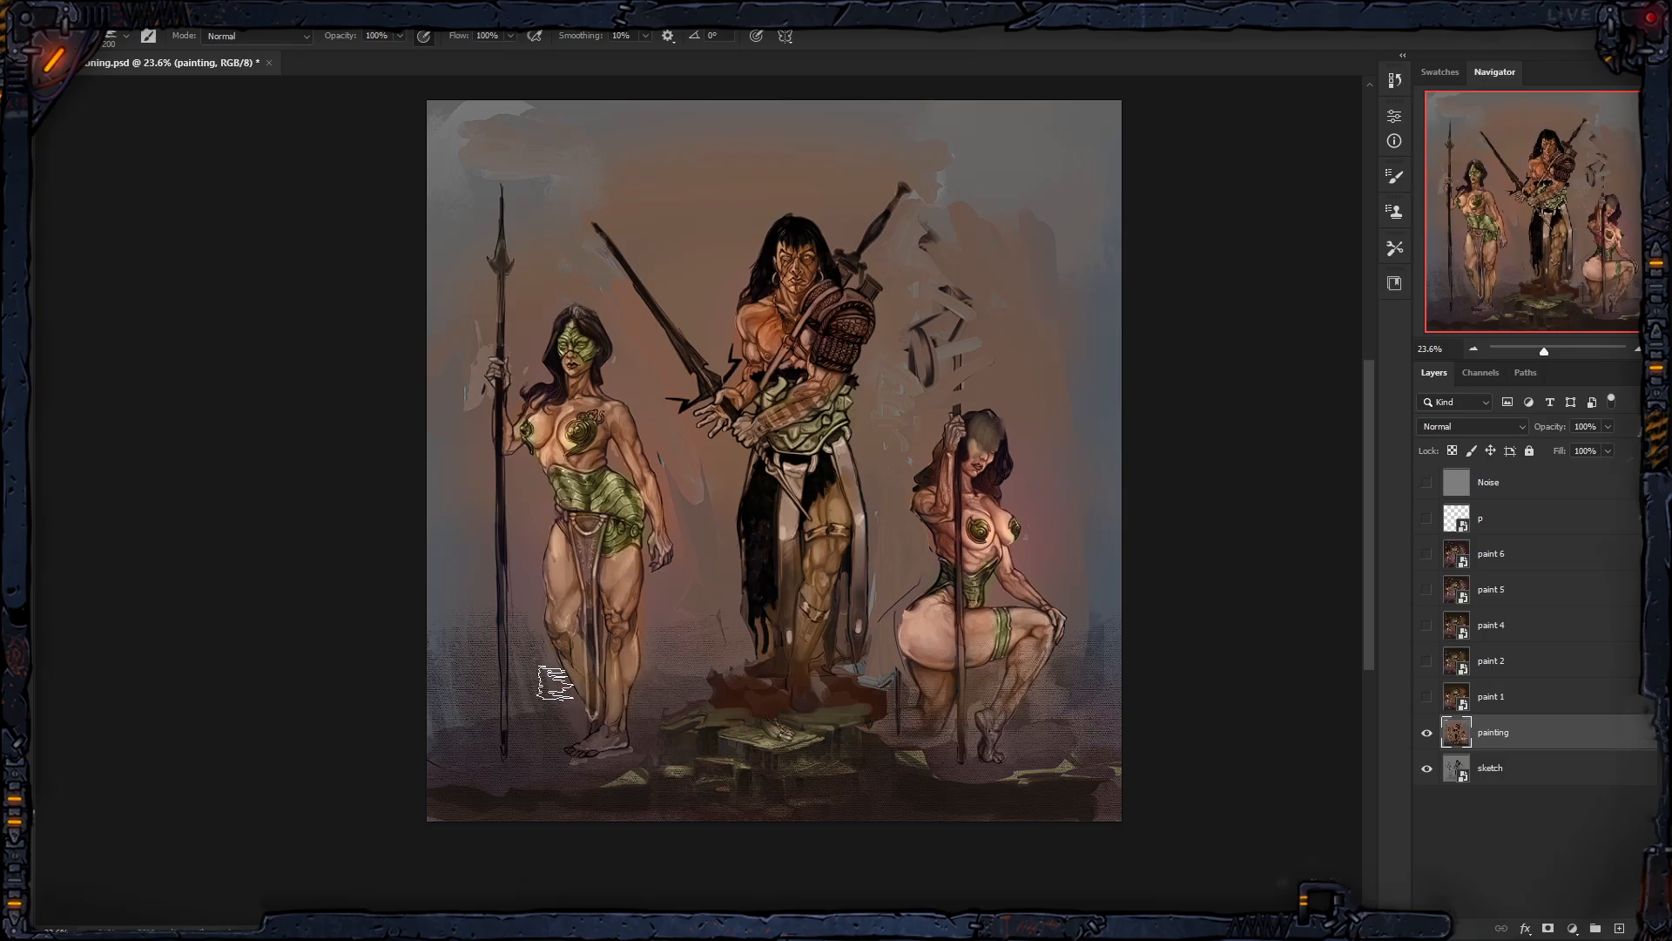
Step: Vary the brush size and paint canvas texture over the background beside the spear-bearing woman's knees and thighs
{"action": "key", "text": "bracketleft"}
{"action": "key", "text": "bracketleft"}
{"action": "key", "text": "bracketright"}
{"action": "key", "text": "bracketright"}
{"action": "key", "text": "bracketright"}
{"action": "key", "text": "bracketright"}
{"action": "key", "text": "bracketleft"}
{"action": "key", "text": "bracketleft"}
{"action": "key", "text": "bracketleft"}
{"action": "key", "text": "bracketleft"}
{"action": "key", "text": "bracketleft"}
{"action": "key", "text": "bracketleft"}
{"action": "key", "text": "bracketleft"}
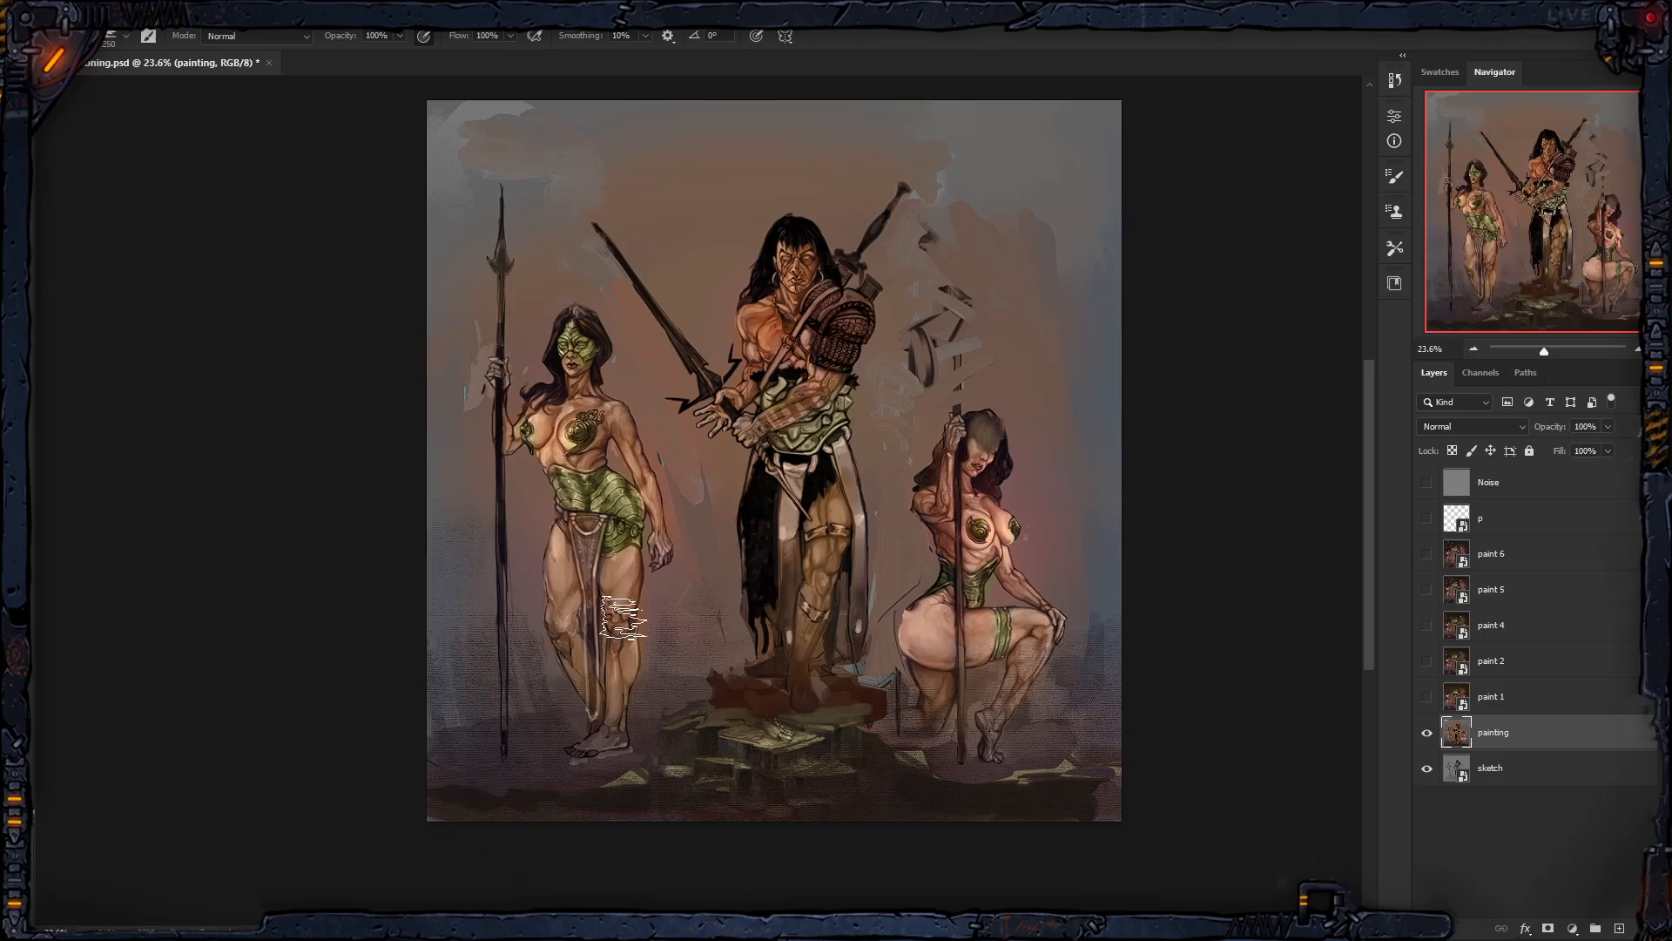
Step: Enlarge the brush and extend the canvas texture across the background beside the kneeling woman
{"action": "key", "text": "bracketright"}
{"action": "key", "text": "bracketright"}
{"action": "key", "text": "bracketright"}
{"action": "key", "text": "bracketright"}
{"action": "key", "text": "bracketright"}
{"action": "key", "text": "bracketright"}
{"action": "key", "text": "bracketright"}
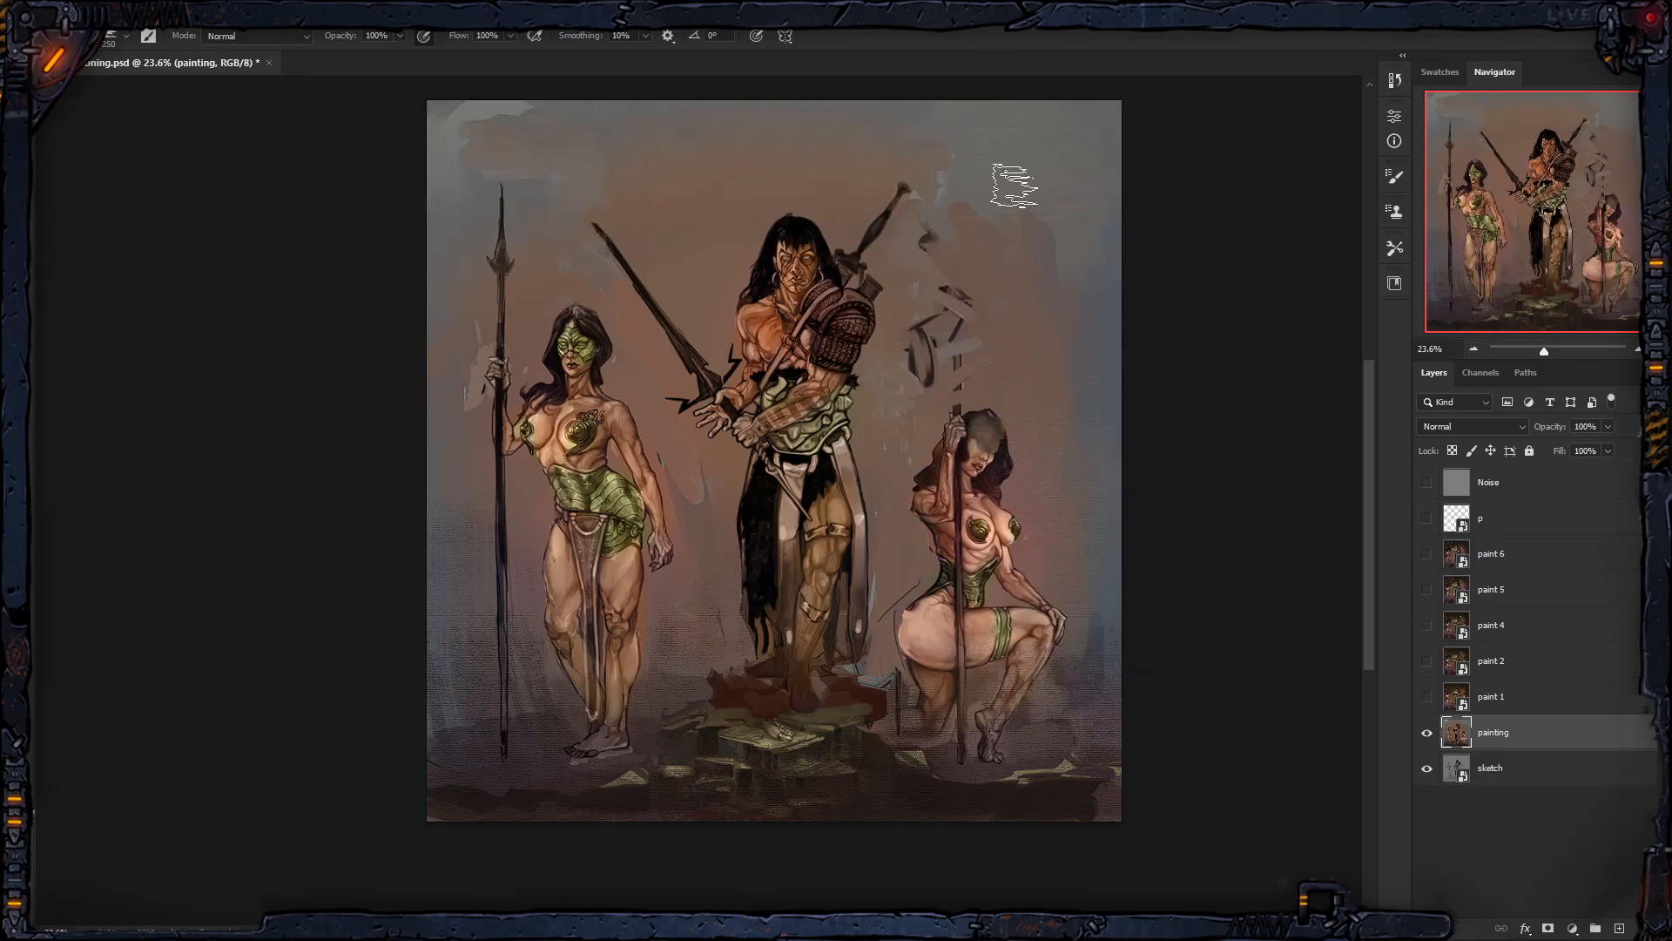
Step: Switch to the round 100 px Pixelstains Canvas Textured Brush and dab yellow paint on the background above the kneeling woman
{"action": "right_click", "coordinate": [937, 418]}
{"action": "left_click", "coordinate": [978, 462]}
{"action": "left_click", "coordinate": [1054, 512]}
{"action": "left_click", "coordinate": [1074, 544]}
{"action": "left_click", "coordinate": [1183, 66]}
{"action": "mouse_move", "coordinate": [1038, 366]}
{"action": "left_mouse_down"}
{"action": "mouse_move", "coordinate": [1047, 410]}
{"action": "mouse_move", "coordinate": [1045, 361]}
{"action": "left_mouse_up"}
{"action": "key", "text": "bracketright"}
{"action": "key", "text": "bracketright"}
{"action": "key", "text": "bracketright"}
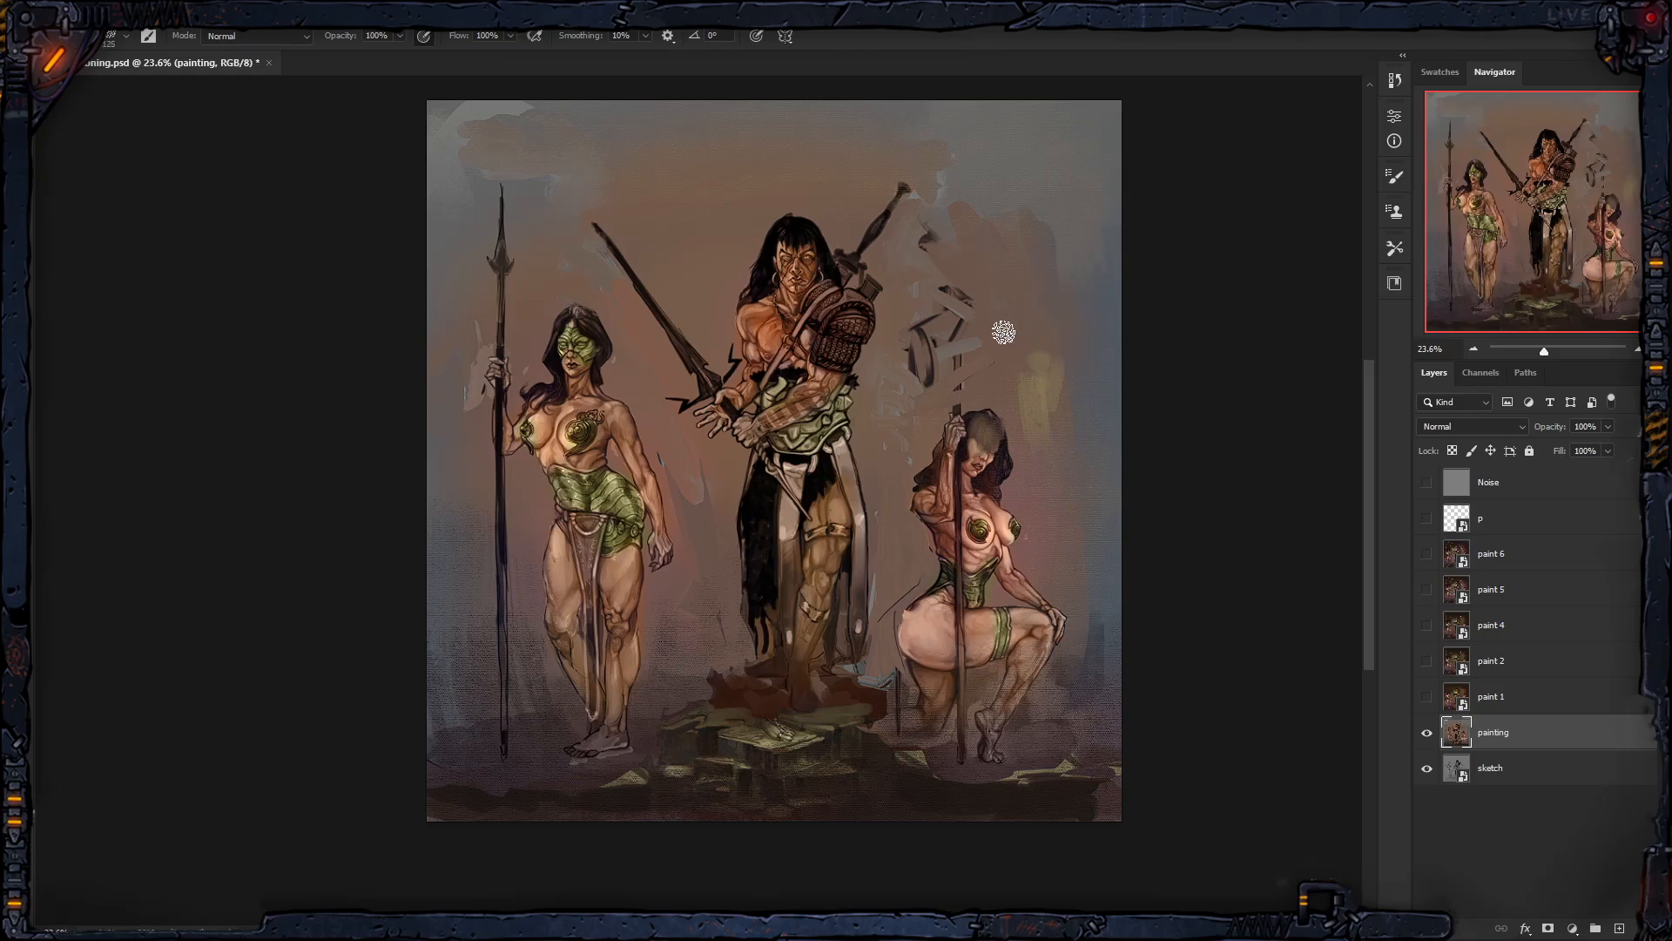
Step: Choose a flat, ragged-tipped brush from further up in the brush presets
{"action": "right_click", "coordinate": [1015, 368]}
{"action": "left_click", "coordinate": [1170, 153]}
{"action": "right_click", "coordinate": [1041, 244]}
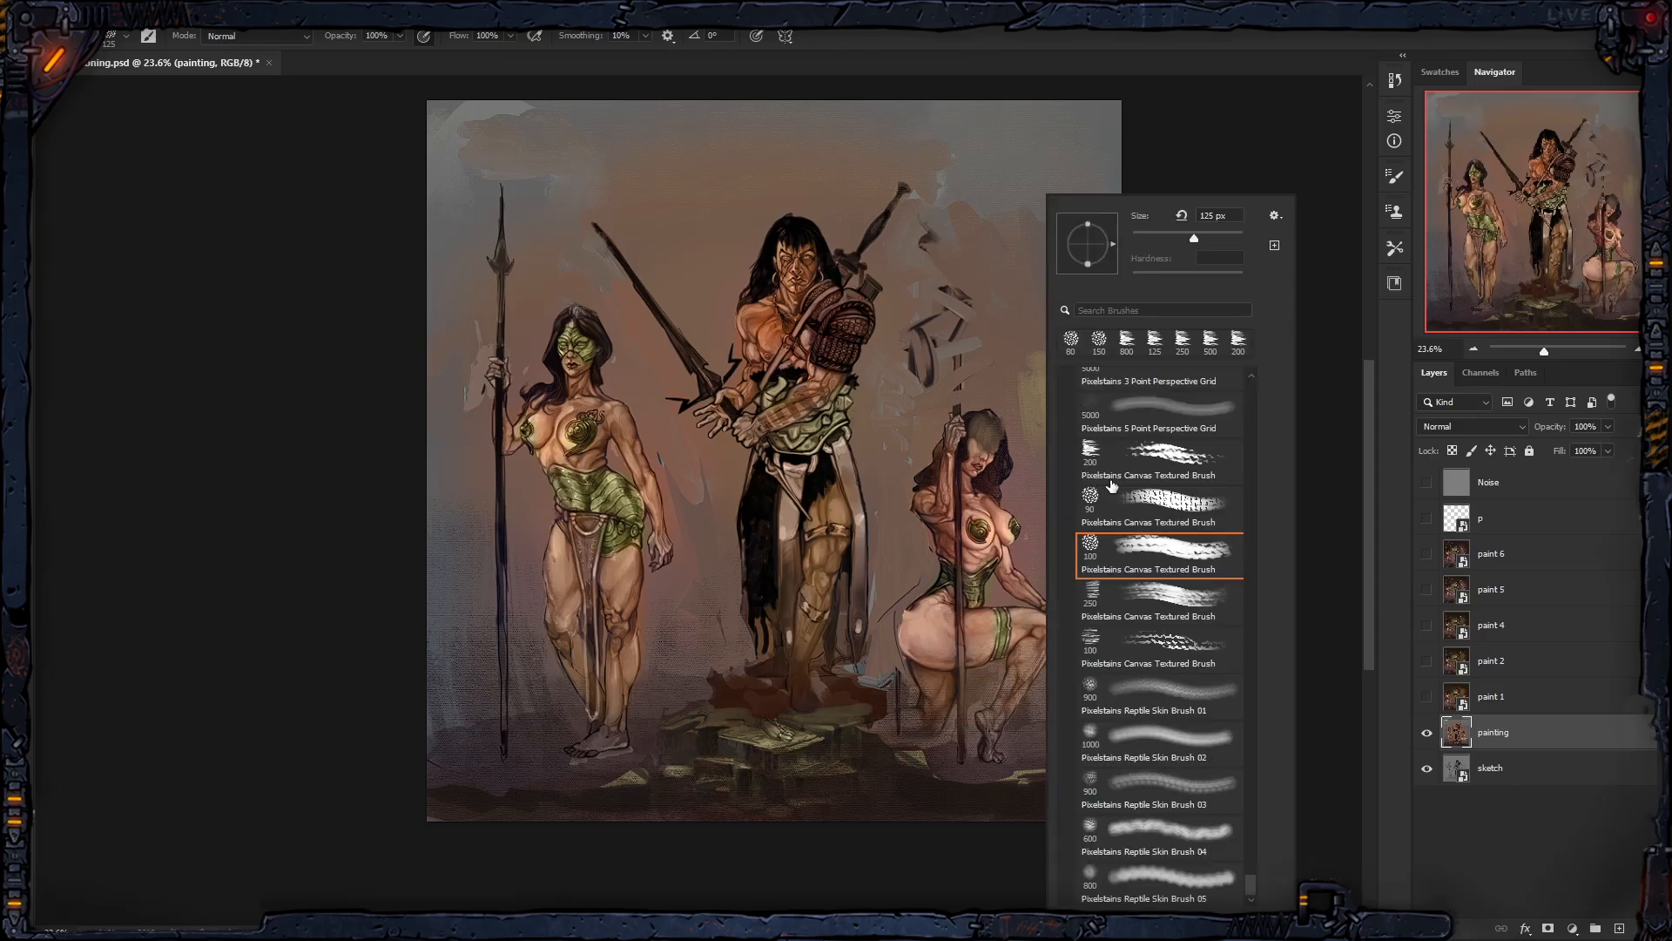
{"action": "left_click_drag", "start_coordinate": [1251, 881], "coordinate": [1265, 660]}
{"action": "left_click", "coordinate": [1194, 712]}
{"action": "key", "text": "Return"}
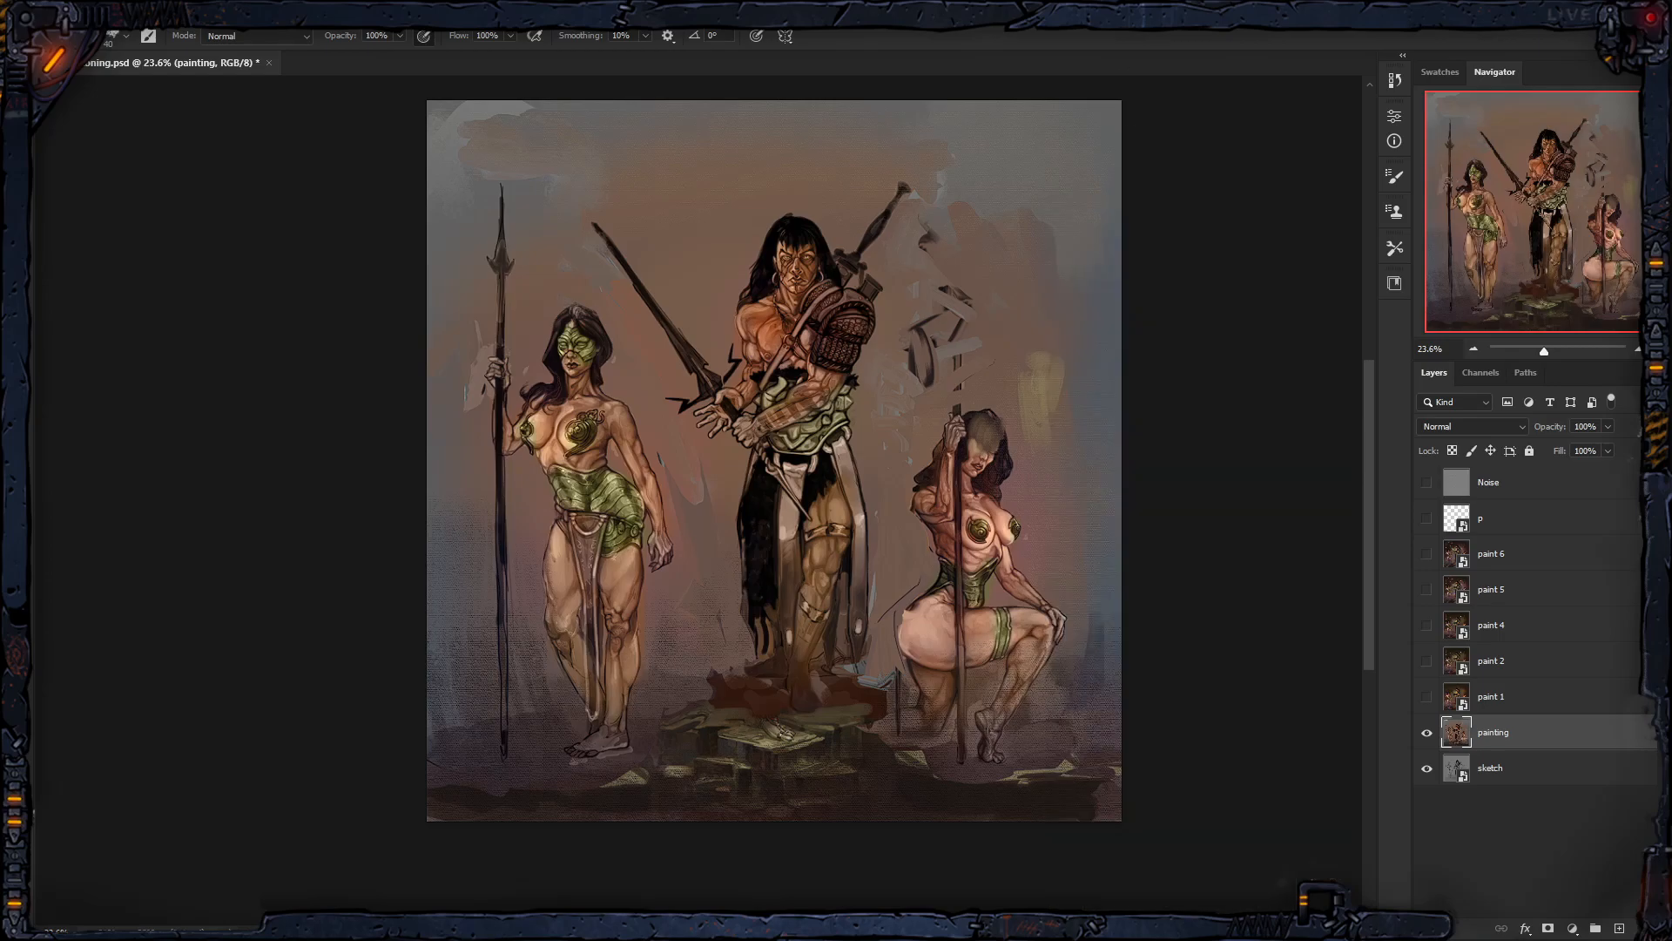
Step: Enlarge the brush to 500 px, try a dark stroke on the background above the kneeling woman, and undo it
{"action": "key", "text": "bracketright"}
{"action": "key", "text": "bracketright"}
{"action": "key", "text": "bracketright"}
{"action": "key", "text": "bracketright"}
{"action": "key", "text": "bracketright"}
{"action": "key", "text": "bracketright"}
{"action": "key", "text": "bracketright"}
{"action": "key", "text": "bracketright"}
{"action": "key", "text": "bracketright"}
{"action": "key", "text": "bracketright"}
{"action": "key", "text": "bracketright"}
{"action": "key", "text": "bracketright"}
{"action": "mouse_move", "coordinate": [1021, 262]}
{"action": "left_mouse_down"}
{"action": "mouse_move", "coordinate": [1008, 229]}
{"action": "mouse_move", "coordinate": [1037, 416]}
{"action": "left_mouse_up"}
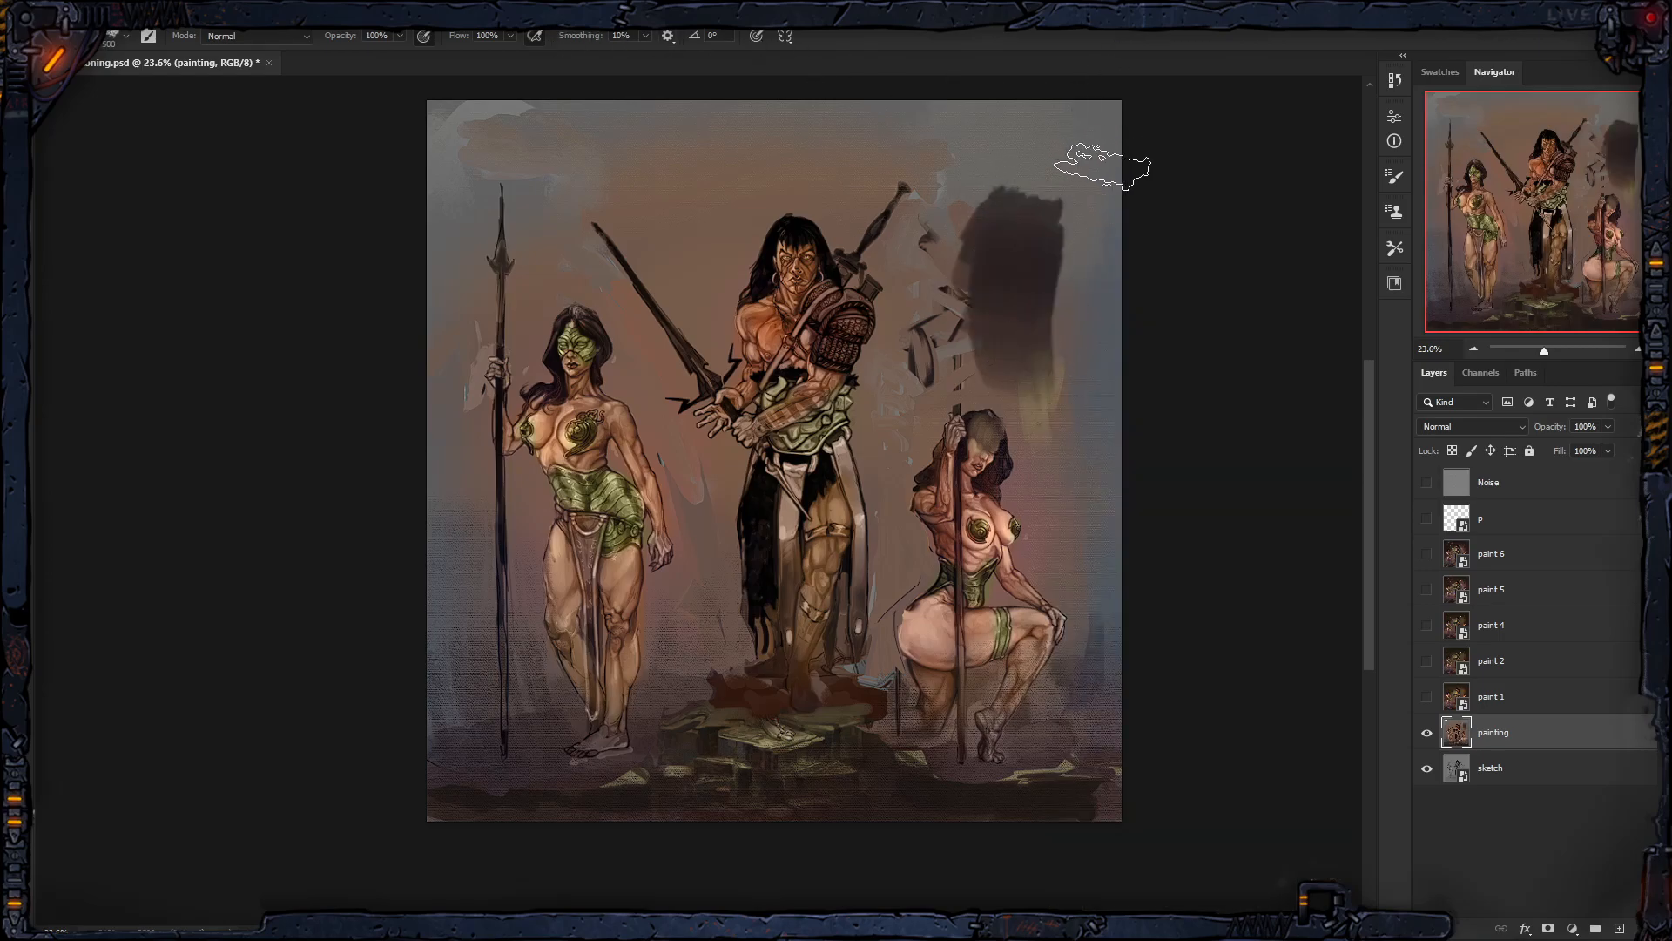
{"action": "key", "text": "ctrl+z"}
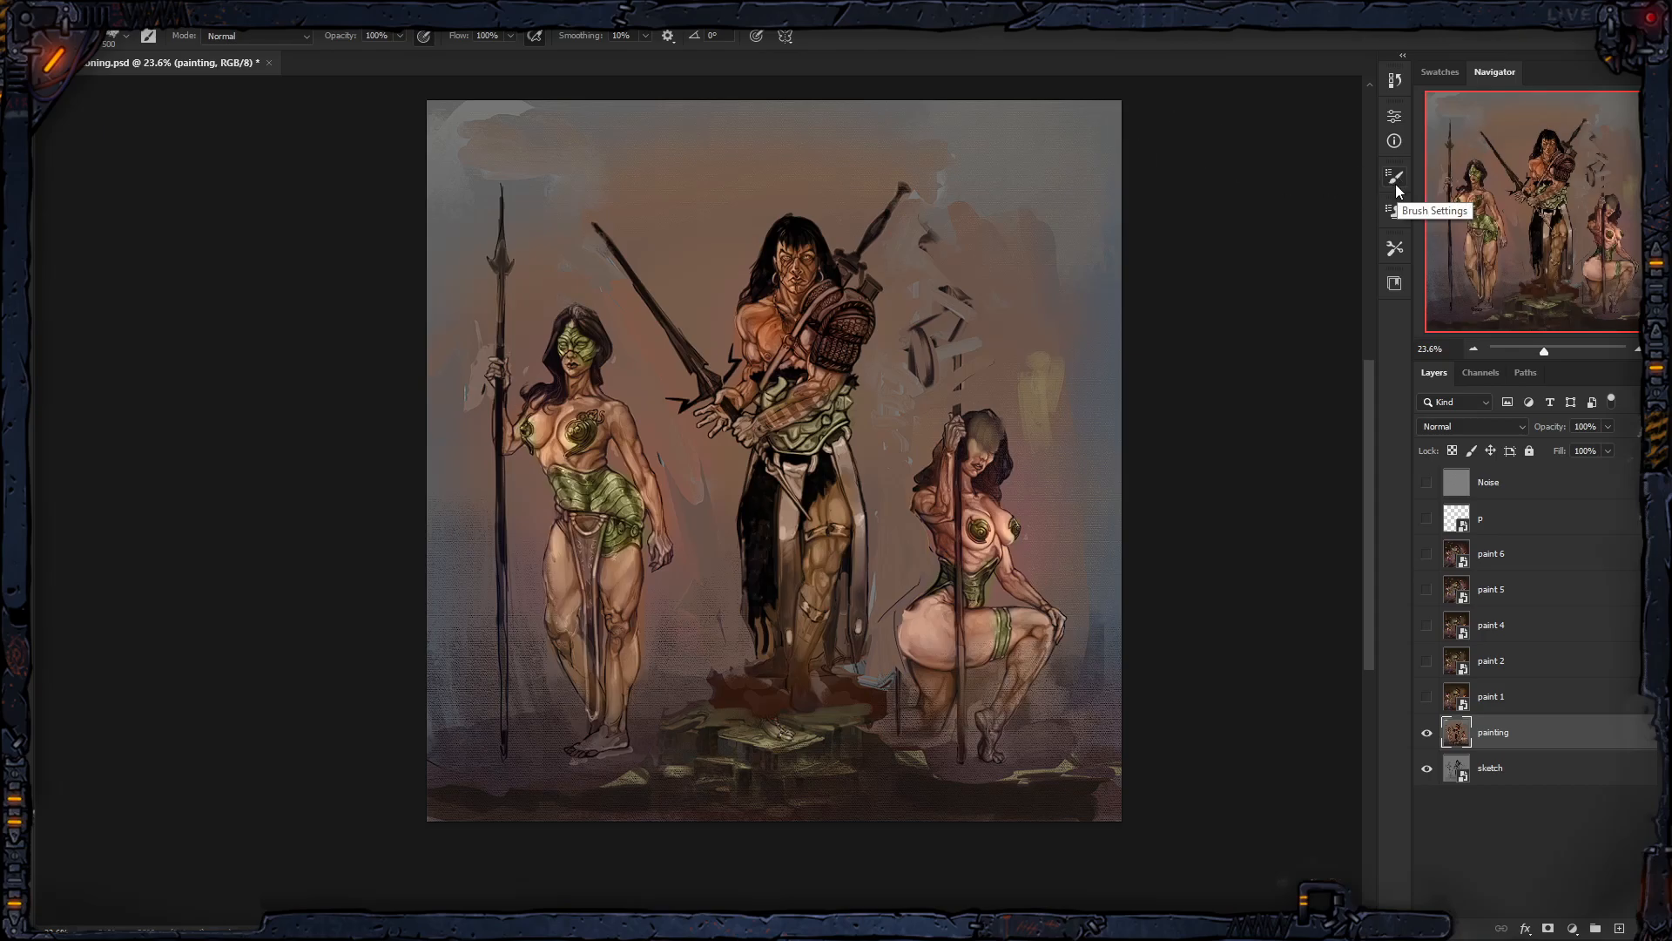
Step: Check the brush's tip shape, spacing and enabled dynamics in the brush settings
{"action": "left_click", "coordinate": [1396, 181]}
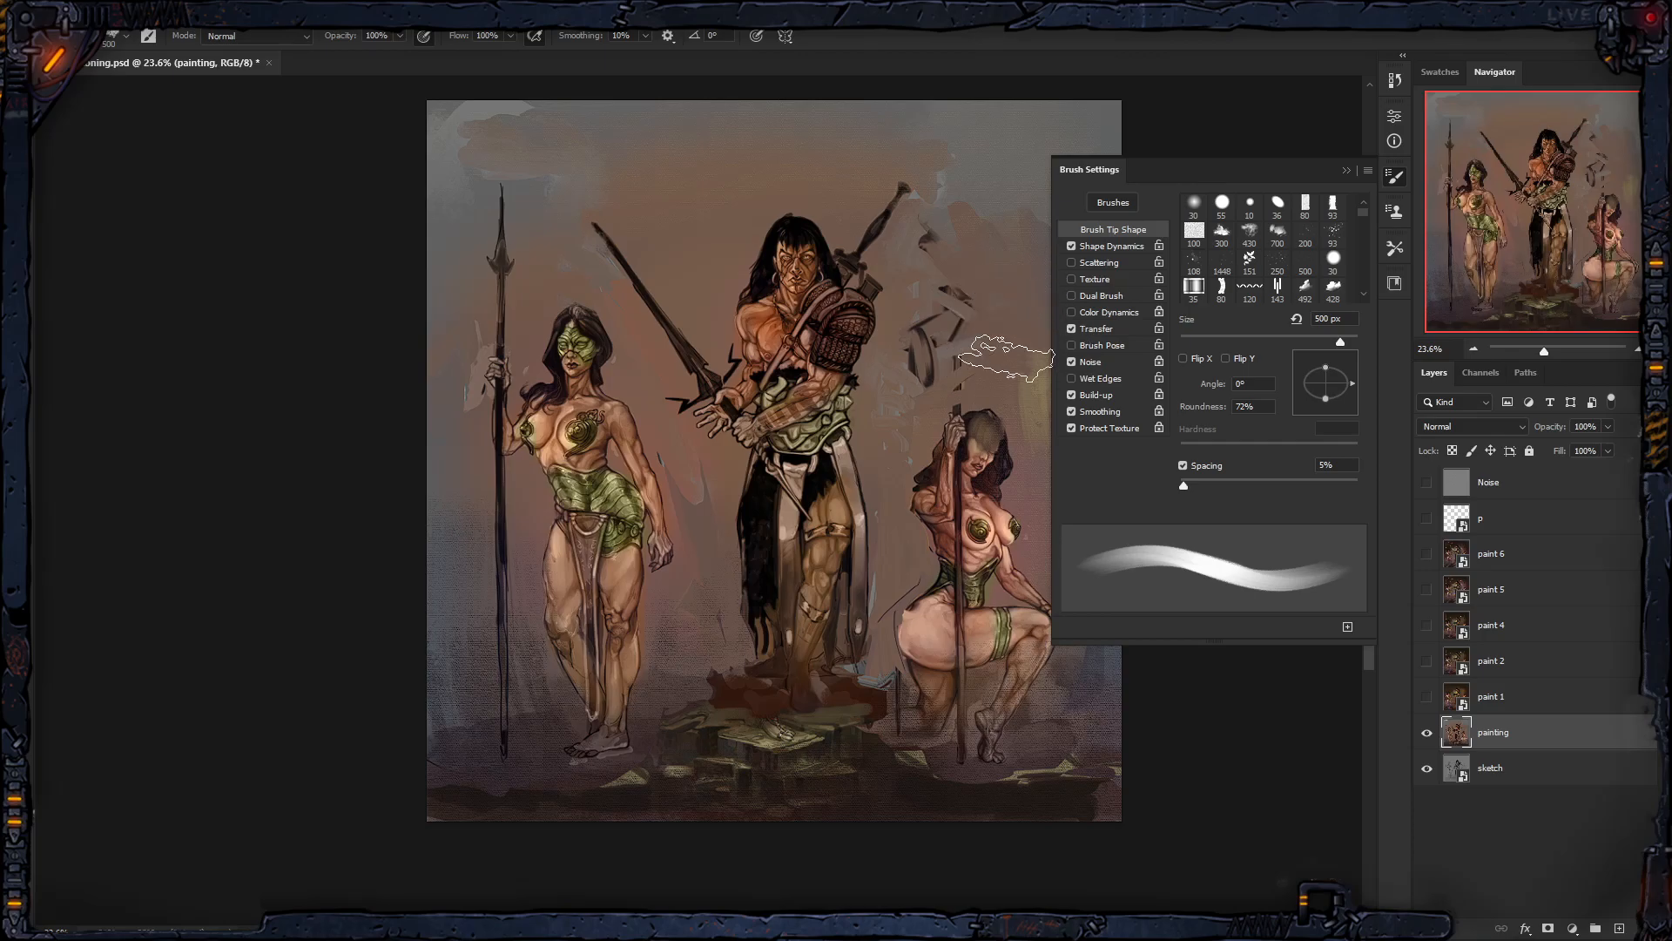
{"action": "left_click", "coordinate": [1397, 180]}
{"action": "left_click", "coordinate": [1397, 178]}
{"action": "left_click", "coordinate": [1351, 172]}
Step: Try two slanted dark strokes on the background above the kneeling woman and undo each one
{"action": "left_click_drag", "start_coordinate": [1052, 202], "coordinate": [1012, 355]}
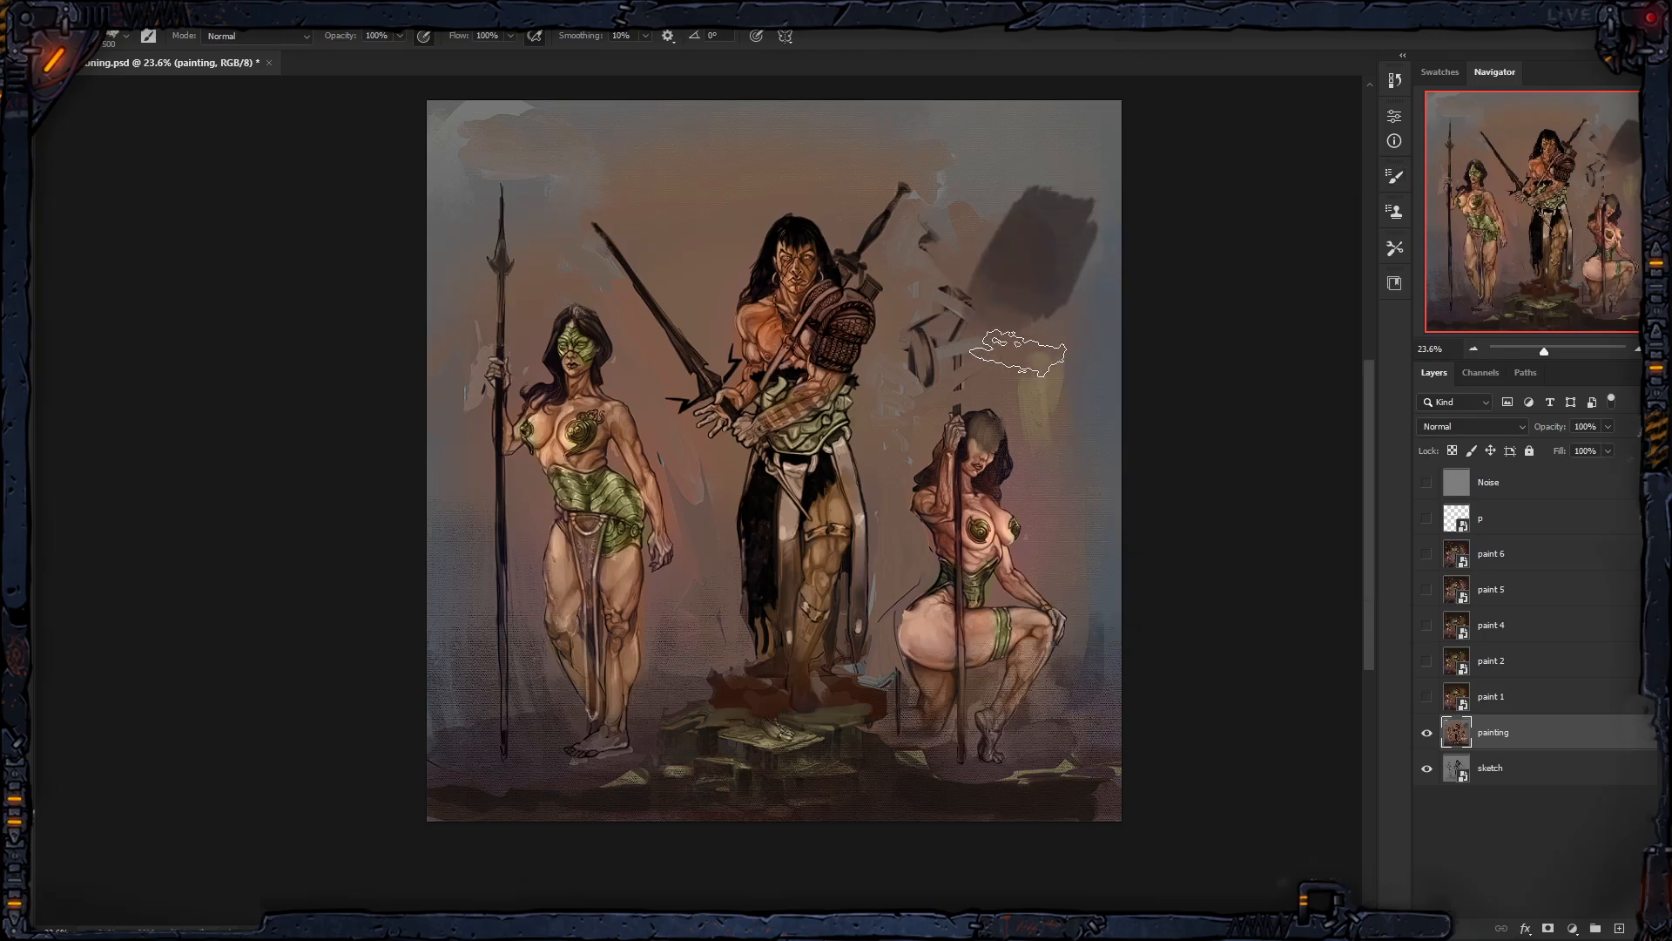
{"action": "key", "text": "ctrl+z"}
{"action": "left_click_drag", "start_coordinate": [1062, 259], "coordinate": [1029, 342]}
{"action": "key", "text": "ctrl+z"}
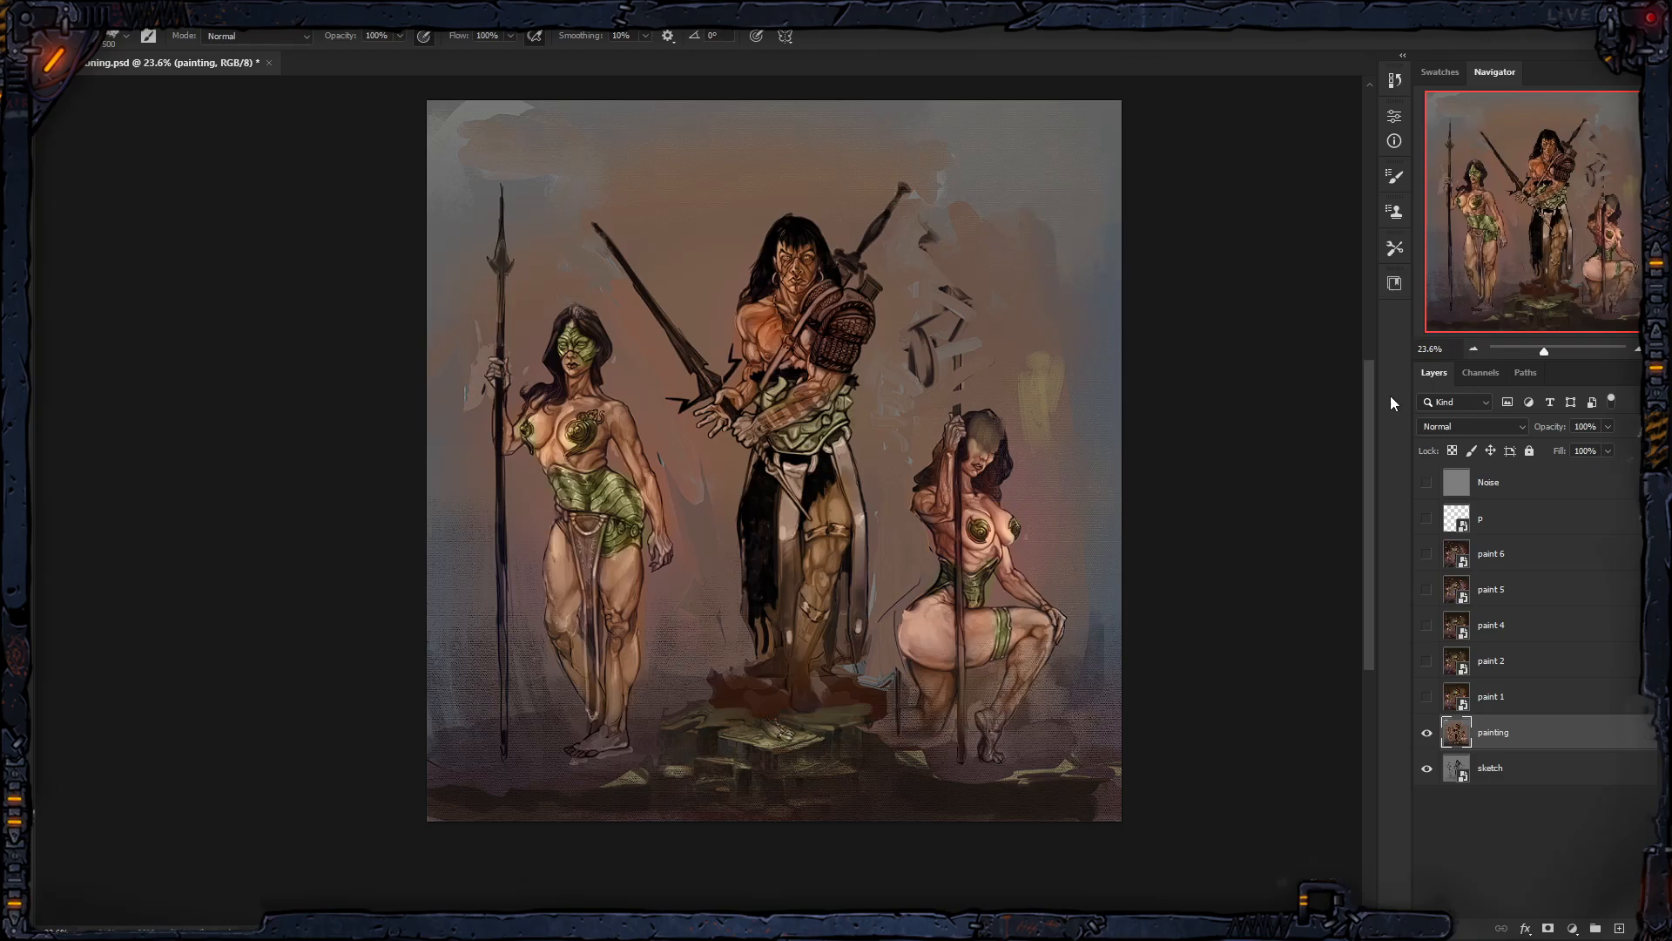
Step: Show the layers p, paint 6, paint 5, paint 4, paint 2 and paint 1
{"action": "type", "text": "p"}
{"action": "left_click_drag", "start_coordinate": [1426, 519], "coordinate": [1428, 698]}
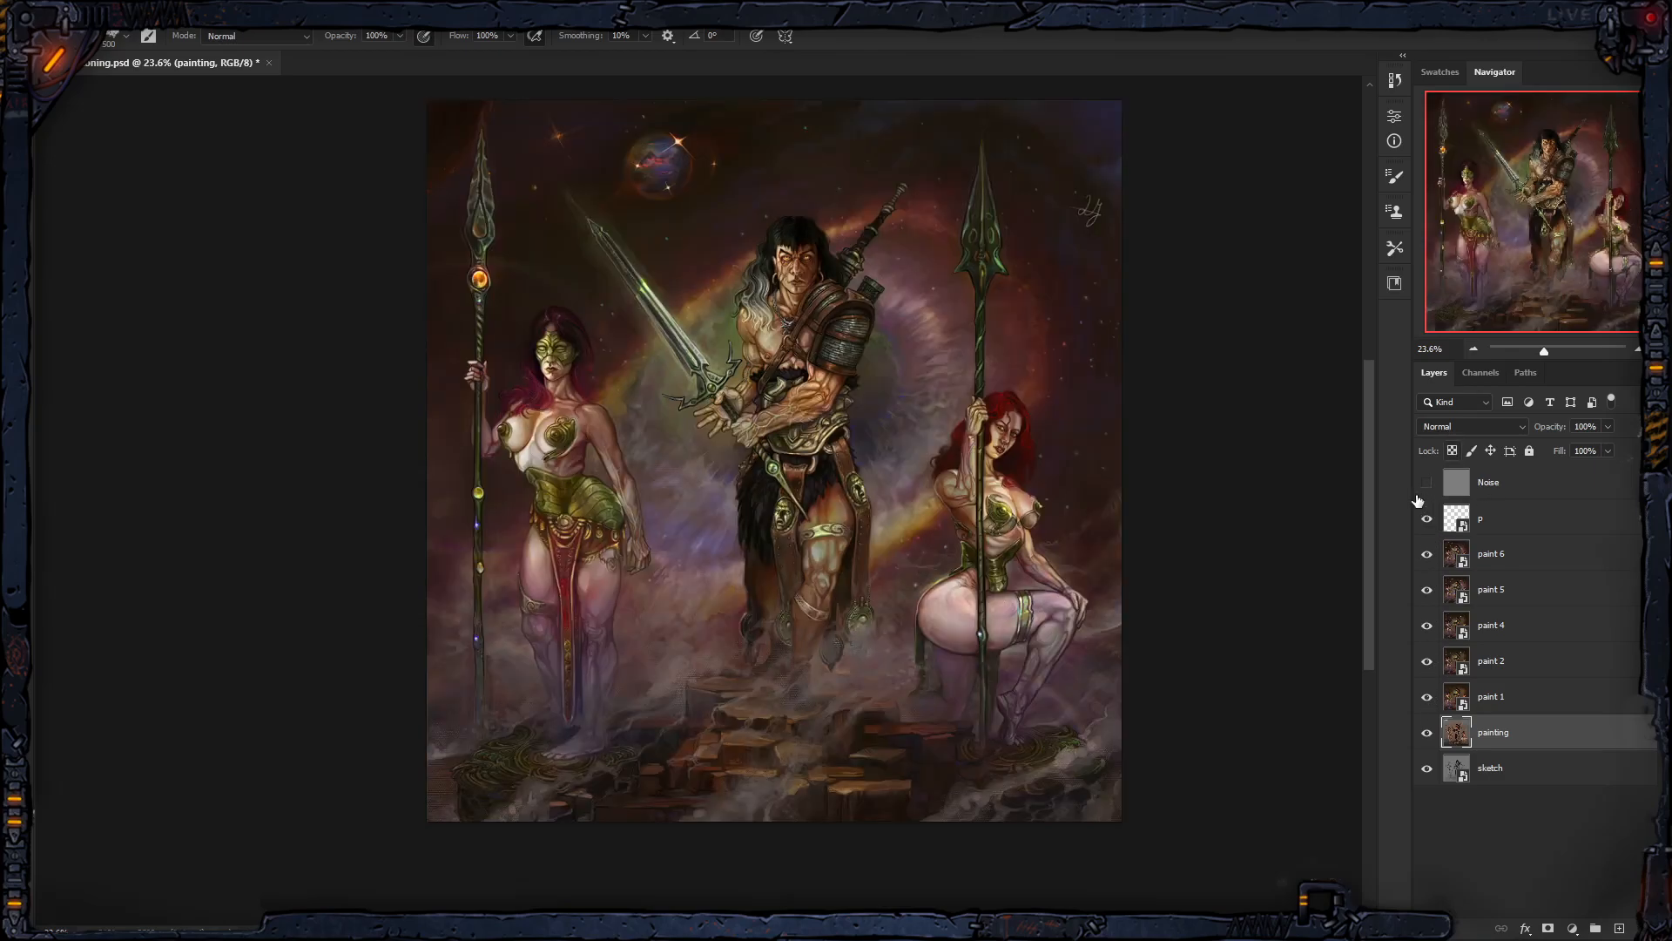
Step: Examine the finished painting up close, covering the warrior, the spearheads and the space background
{"action": "key", "text": "z"}
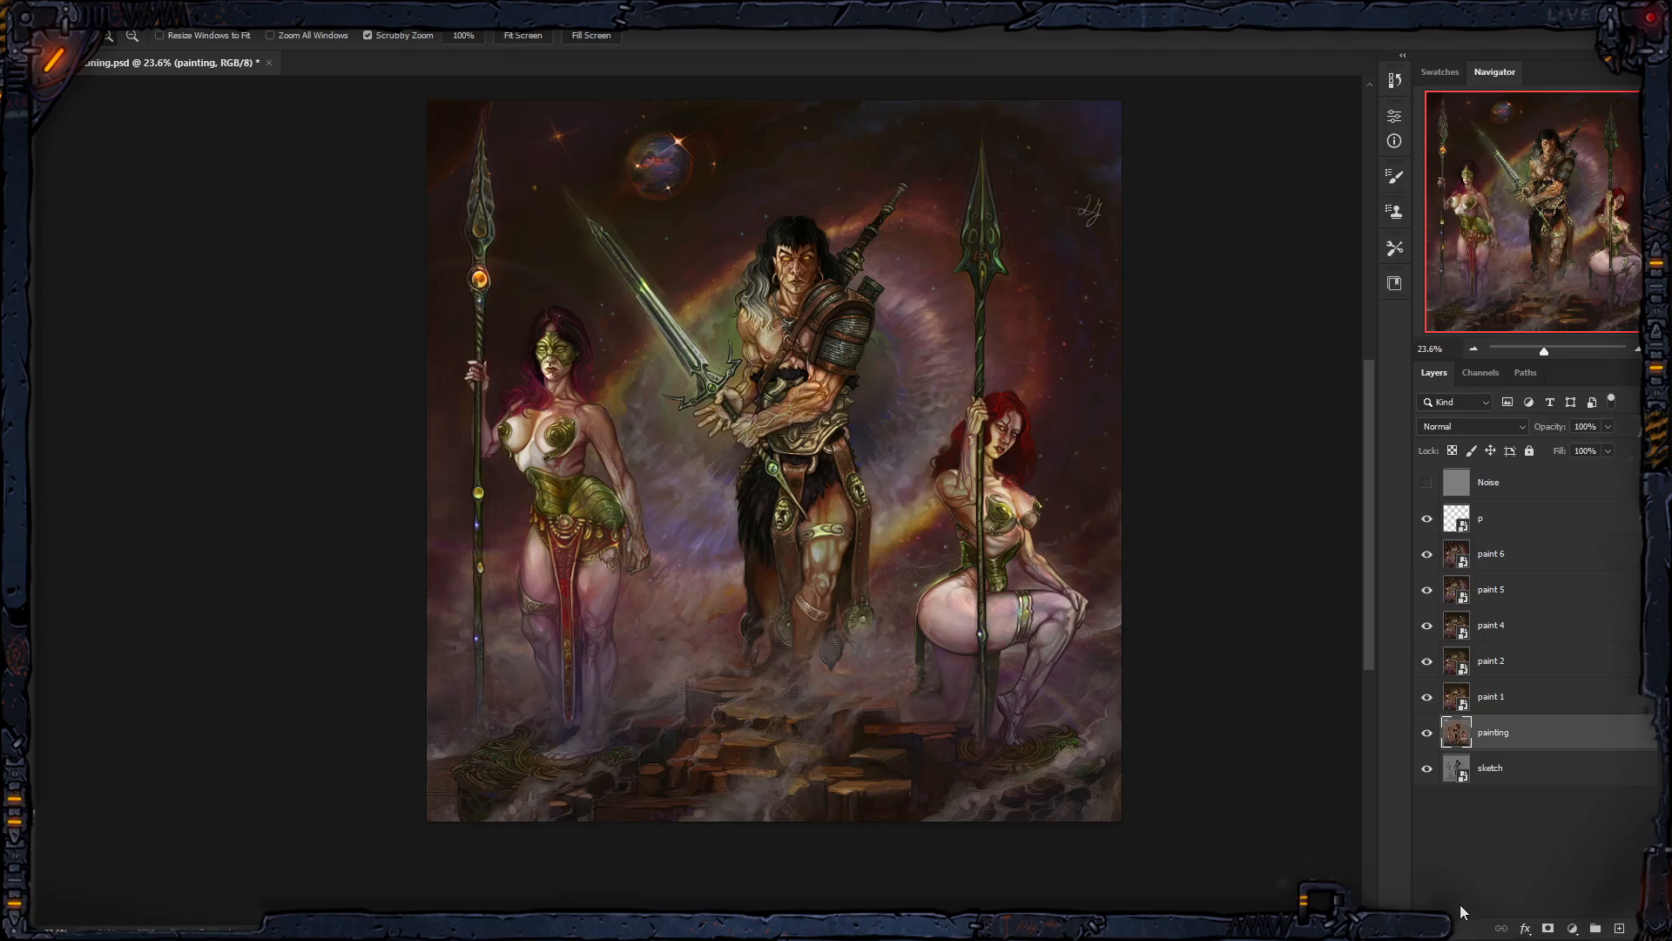
{"action": "mouse_move", "coordinate": [1473, 934]}
{"action": "left_click", "coordinate": [1417, 923]}
{"action": "left_click", "coordinate": [1469, 854]}
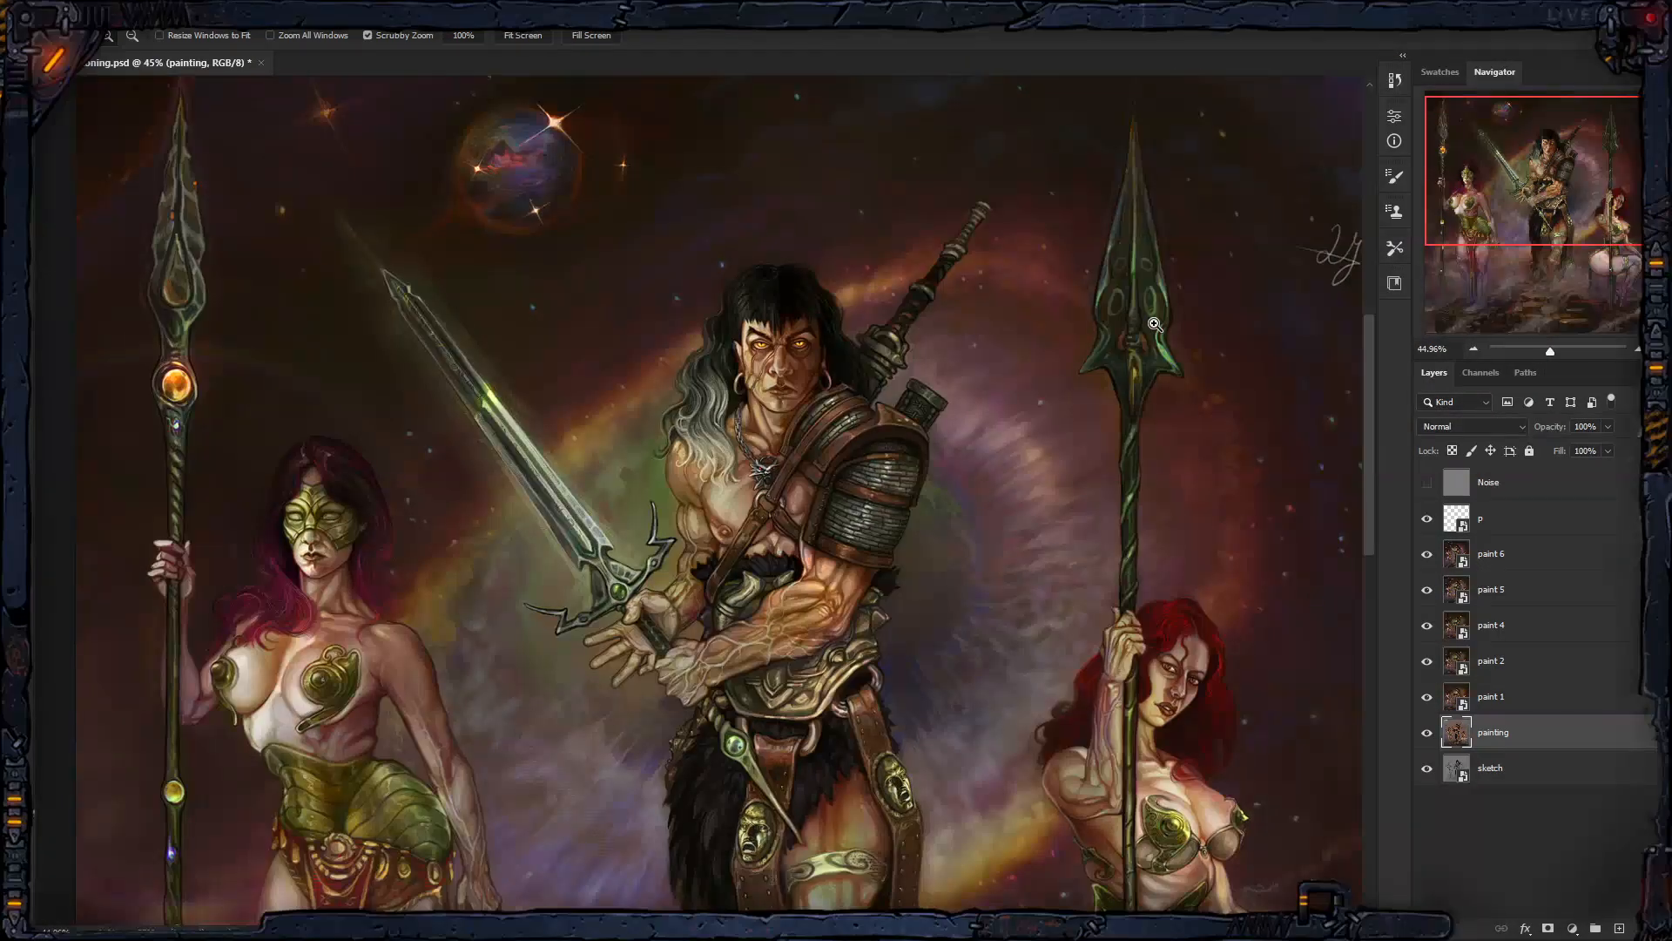
{"action": "left_click_drag", "start_coordinate": [1145, 335], "coordinate": [980, 311]}
{"action": "left_click_drag", "start_coordinate": [988, 323], "coordinate": [975, 474]}
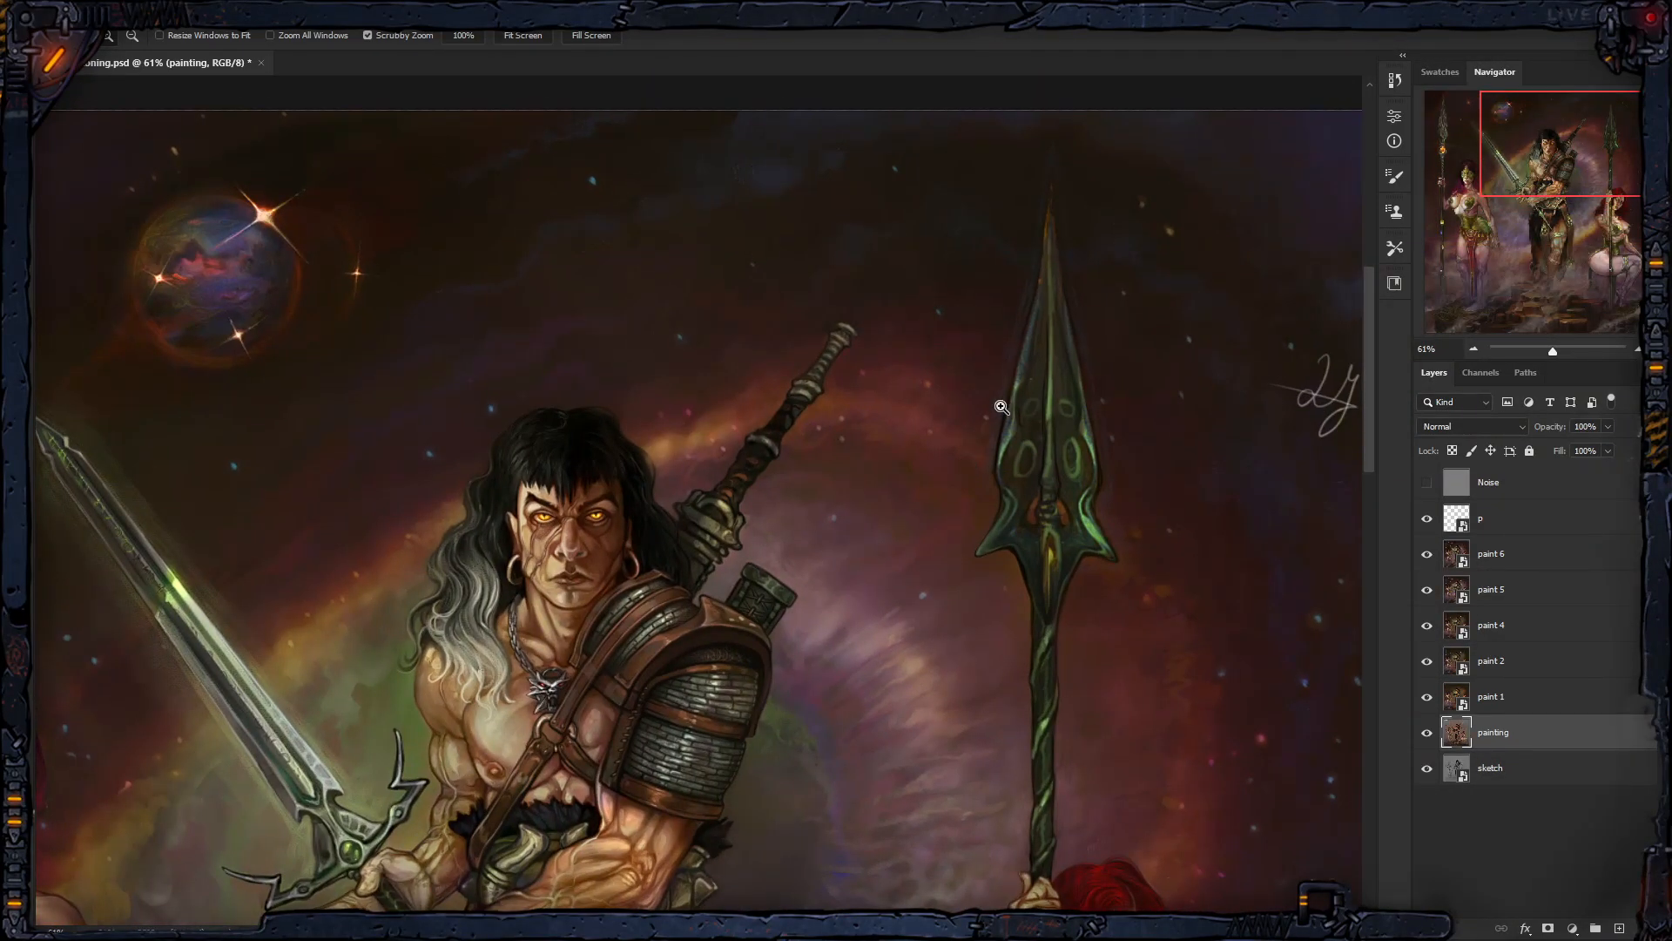
{"action": "left_click_drag", "start_coordinate": [1155, 396], "coordinate": [965, 398]}
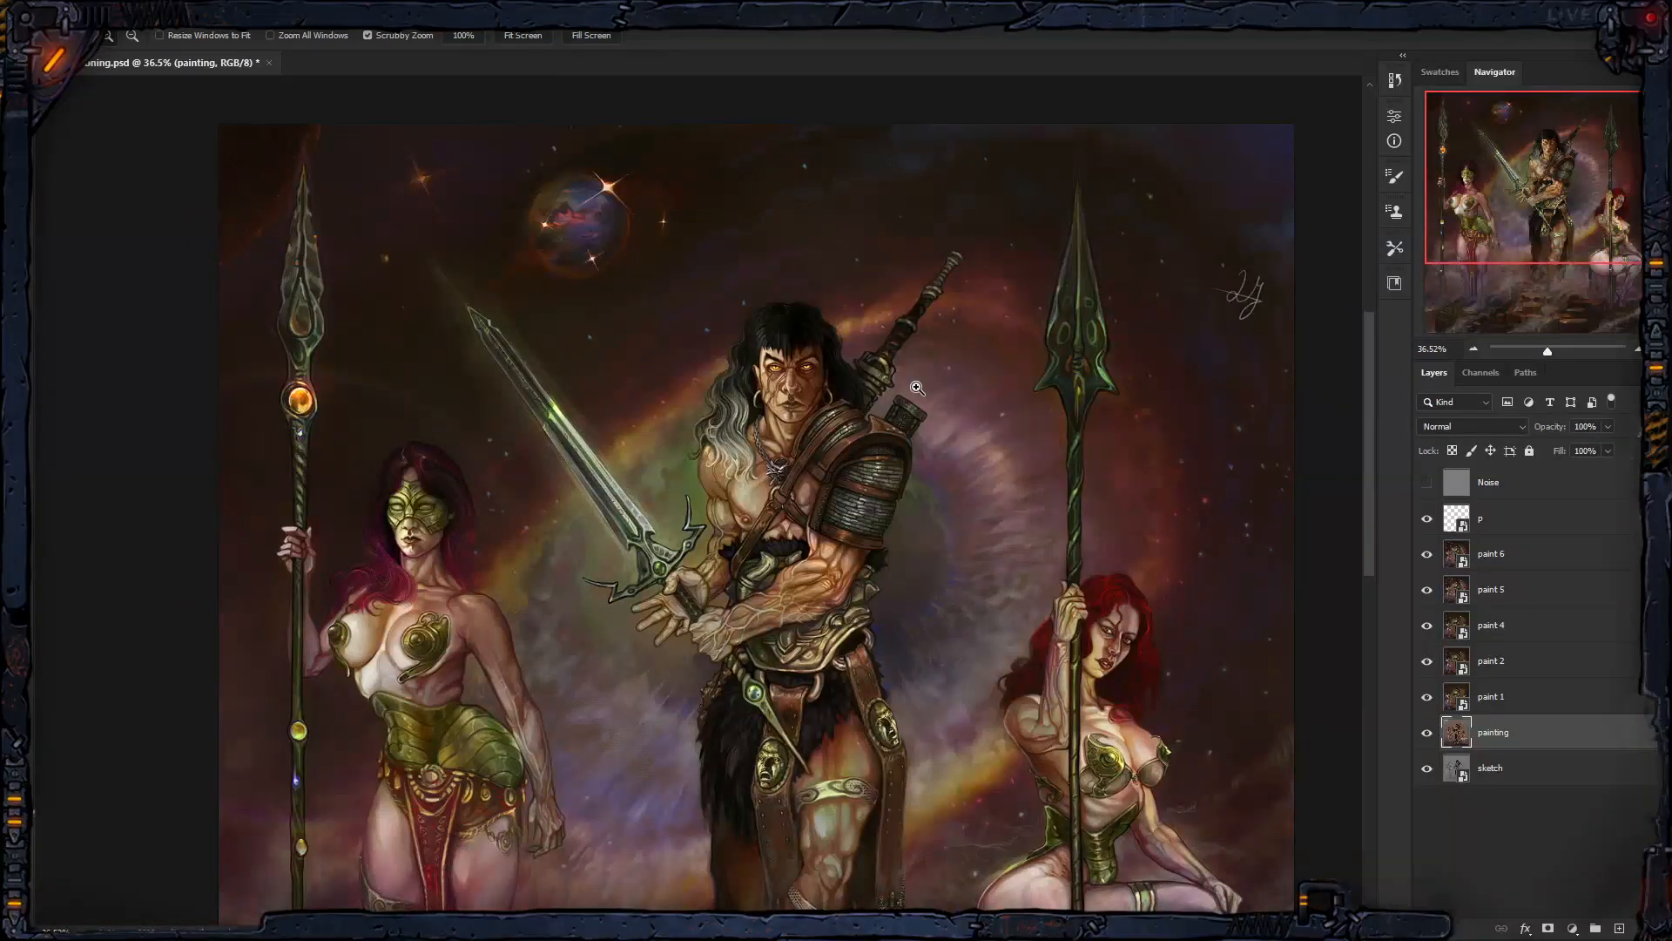
{"action": "mouse_move", "coordinate": [1097, 419]}
{"action": "left_mouse_down"}
{"action": "mouse_move", "coordinate": [1057, 429]}
{"action": "mouse_move", "coordinate": [1087, 421]}
{"action": "left_mouse_up"}
{"action": "left_click_drag", "start_coordinate": [960, 419], "coordinate": [999, 399]}
{"action": "left_click_drag", "start_coordinate": [872, 387], "coordinate": [918, 369]}
{"action": "left_click_drag", "start_coordinate": [1037, 380], "coordinate": [906, 387]}
{"action": "left_click_drag", "start_coordinate": [950, 394], "coordinate": [1113, 384]}
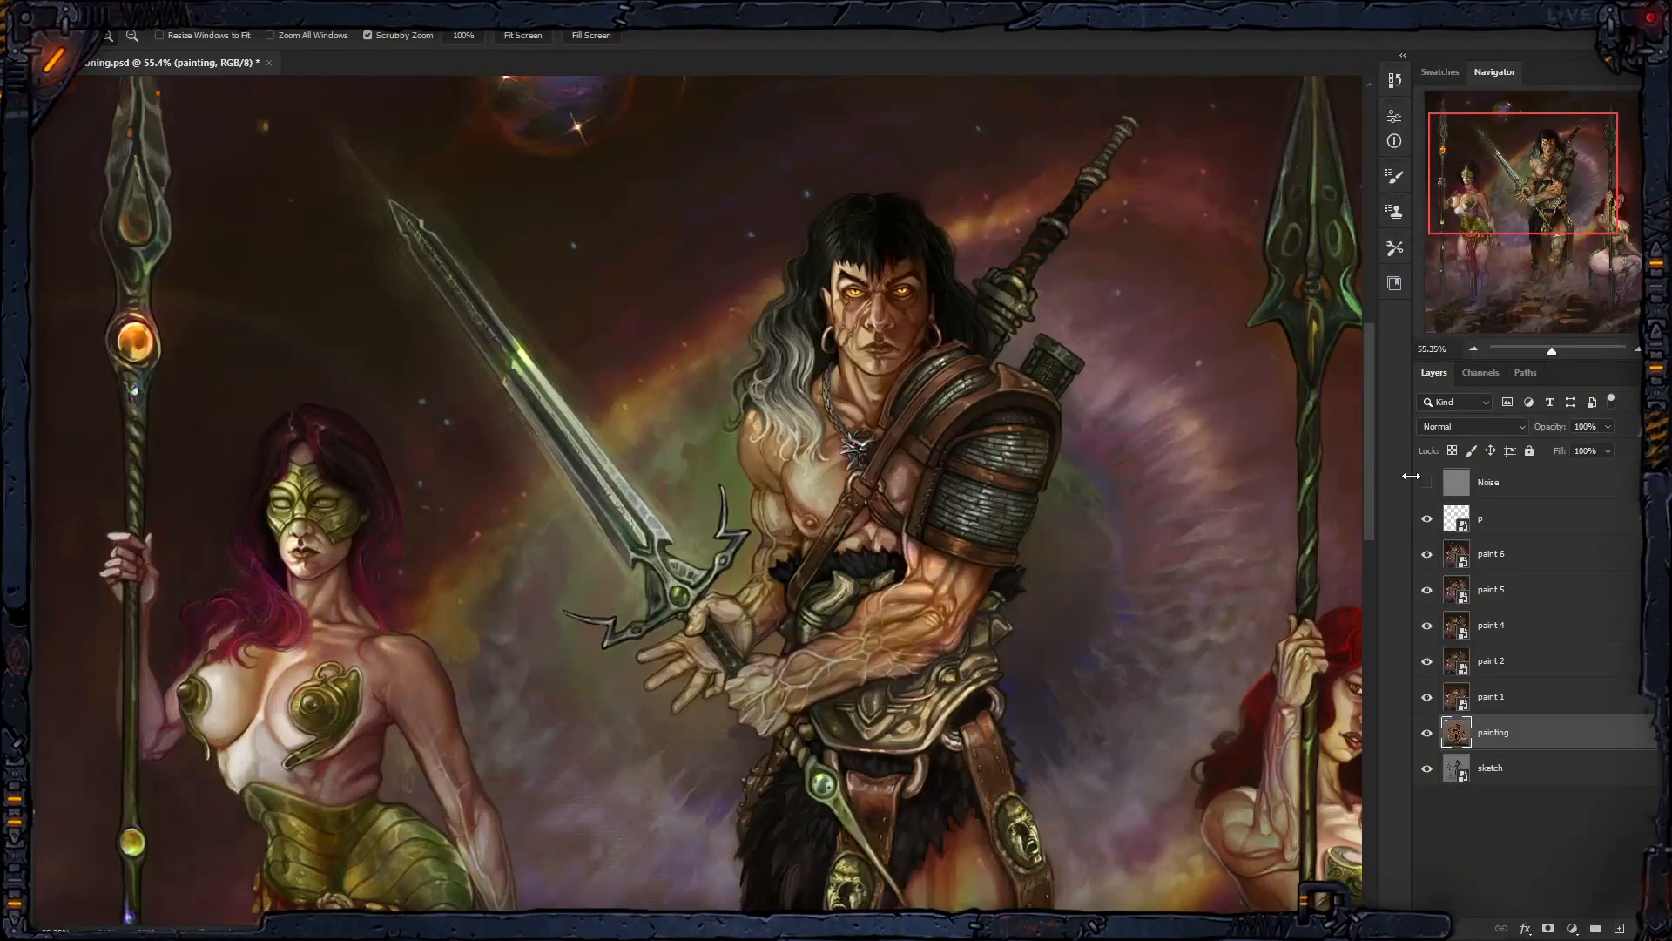
Step: Show the Noise layer at Normal blend mode and 100% fill to inspect it, and hide it again
{"action": "left_click", "coordinate": [1427, 484]}
{"action": "left_click", "coordinate": [1521, 484]}
{"action": "left_click", "coordinate": [1482, 425]}
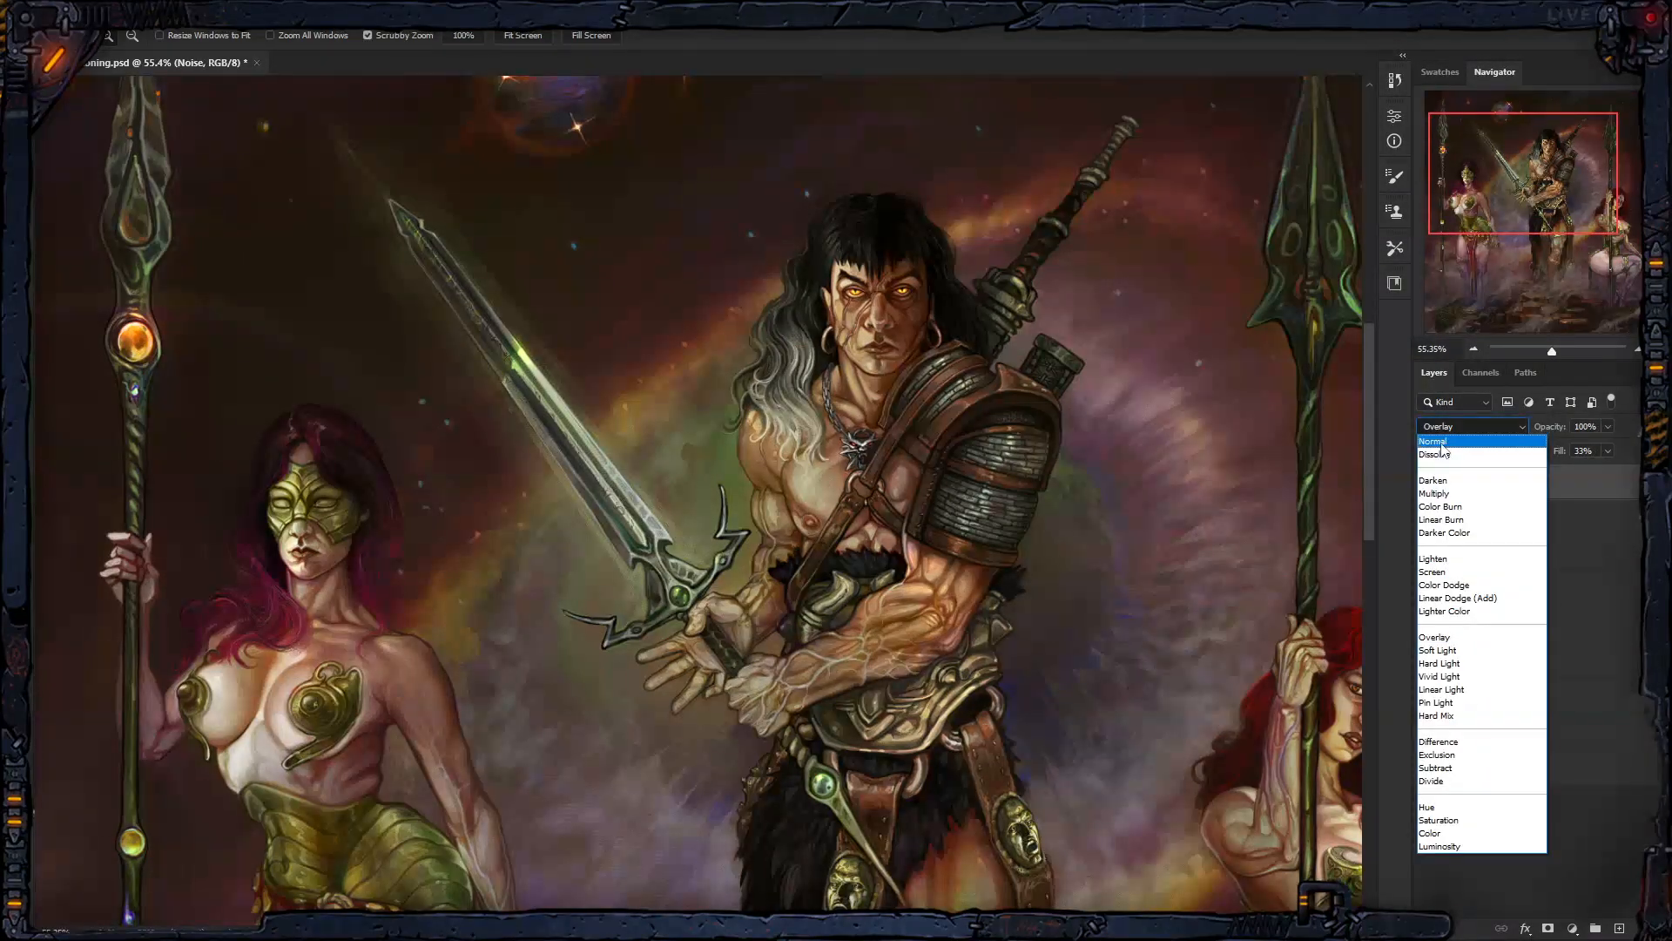
{"action": "left_click", "coordinate": [1446, 441]}
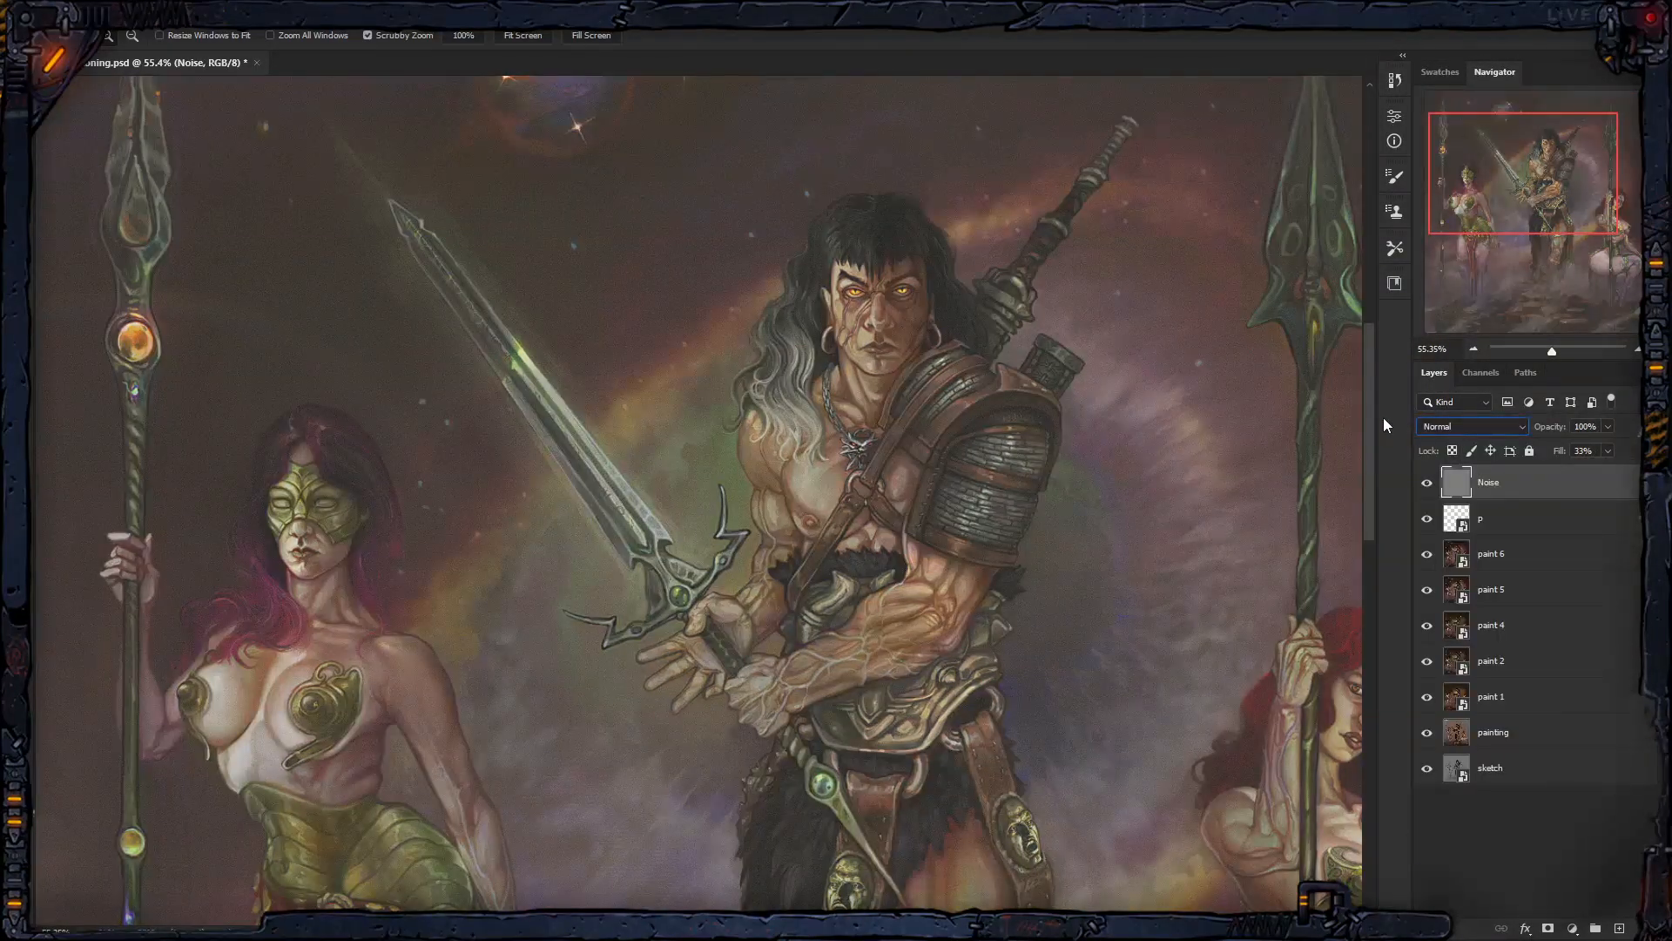
{"action": "left_click", "coordinate": [1608, 452]}
{"action": "left_click_drag", "start_coordinate": [1616, 469], "coordinate": [1666, 471]}
{"action": "left_click", "coordinate": [1067, 64]}
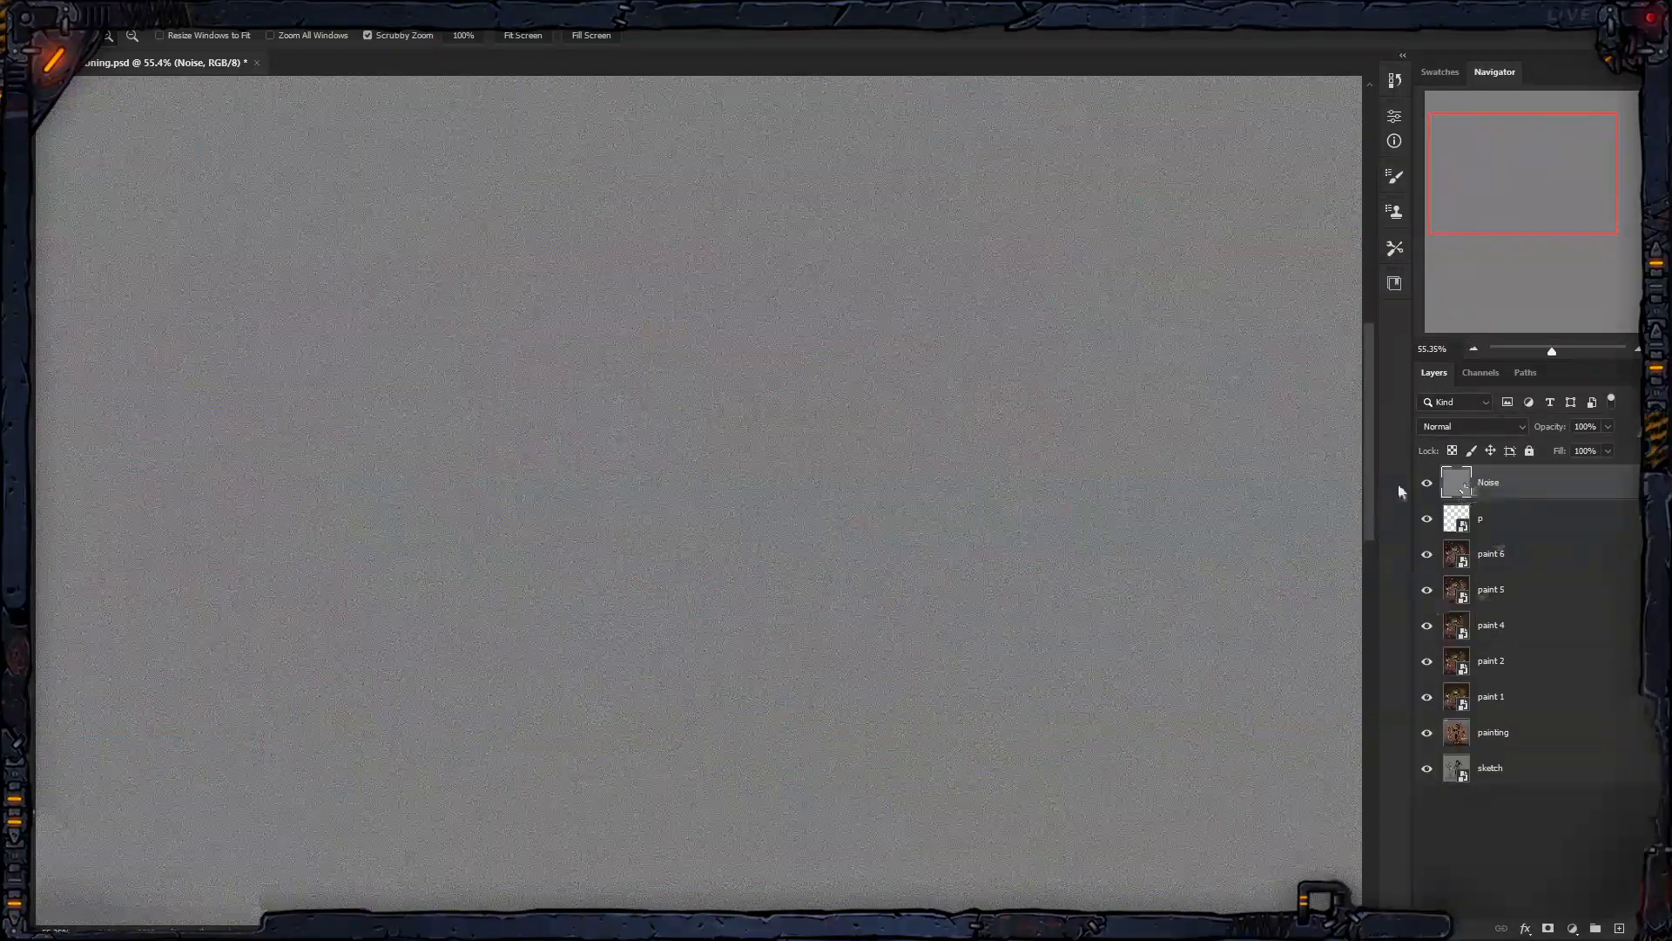
{"action": "left_click", "coordinate": [1427, 484]}
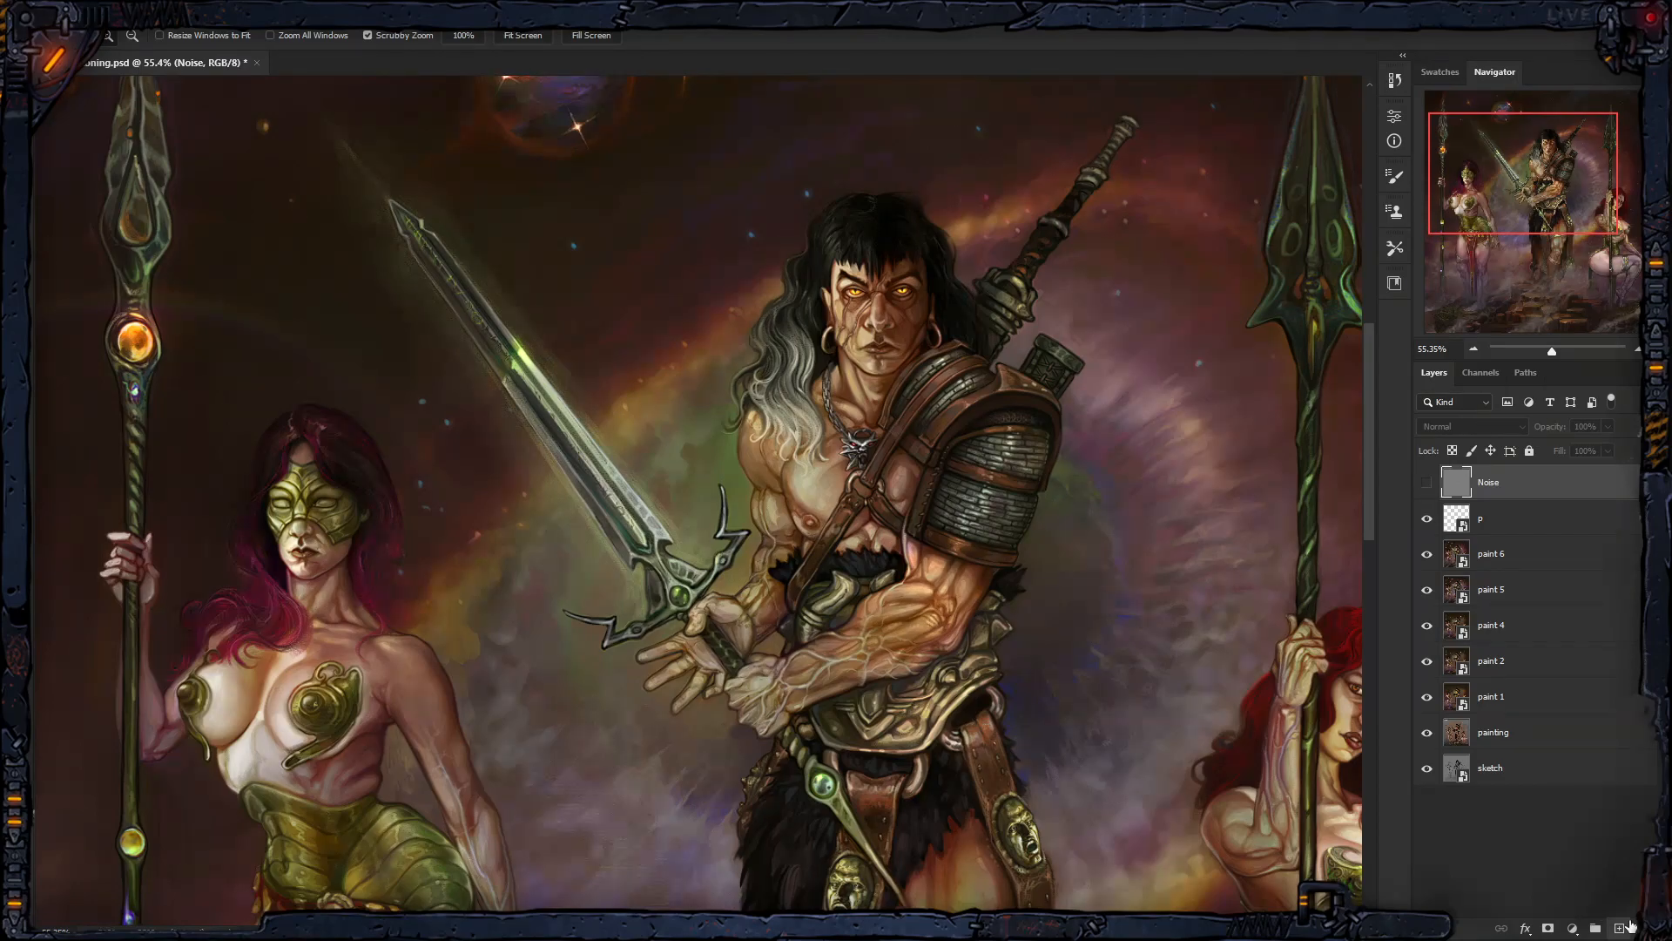
Step: Add a new layer above the Noise layer and fill it with neutral grey 7e7e7e
{"action": "left_click", "coordinate": [1619, 927]}
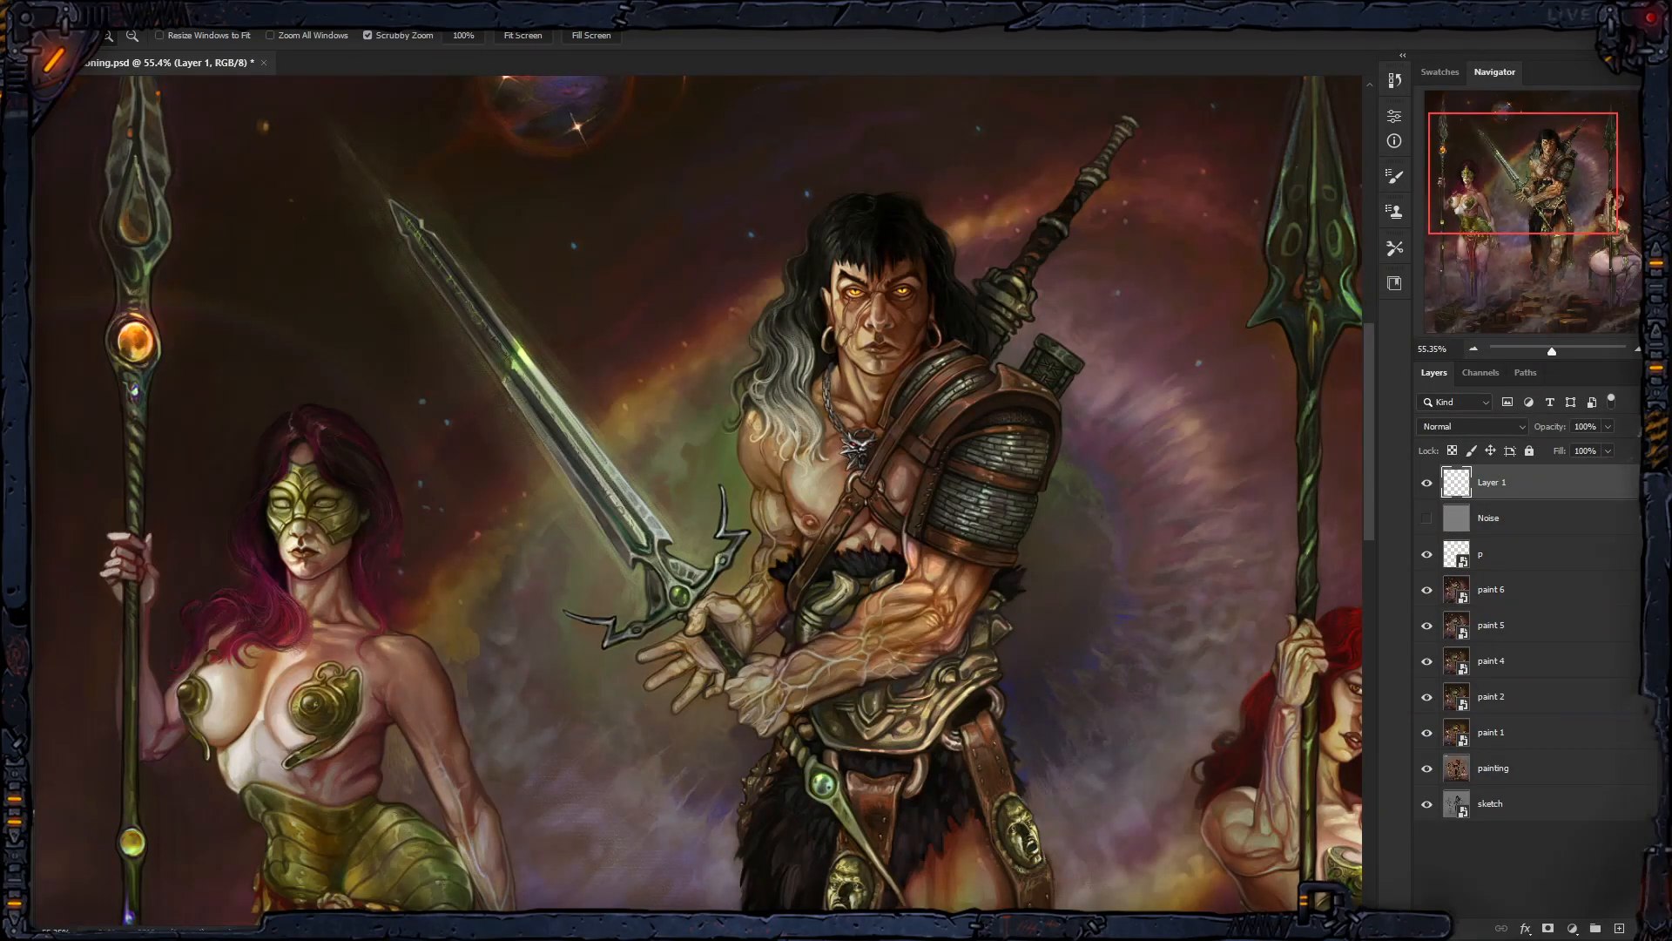
{"action": "key", "text": "g"}
{"action": "left_click", "coordinate": [16, 644]}
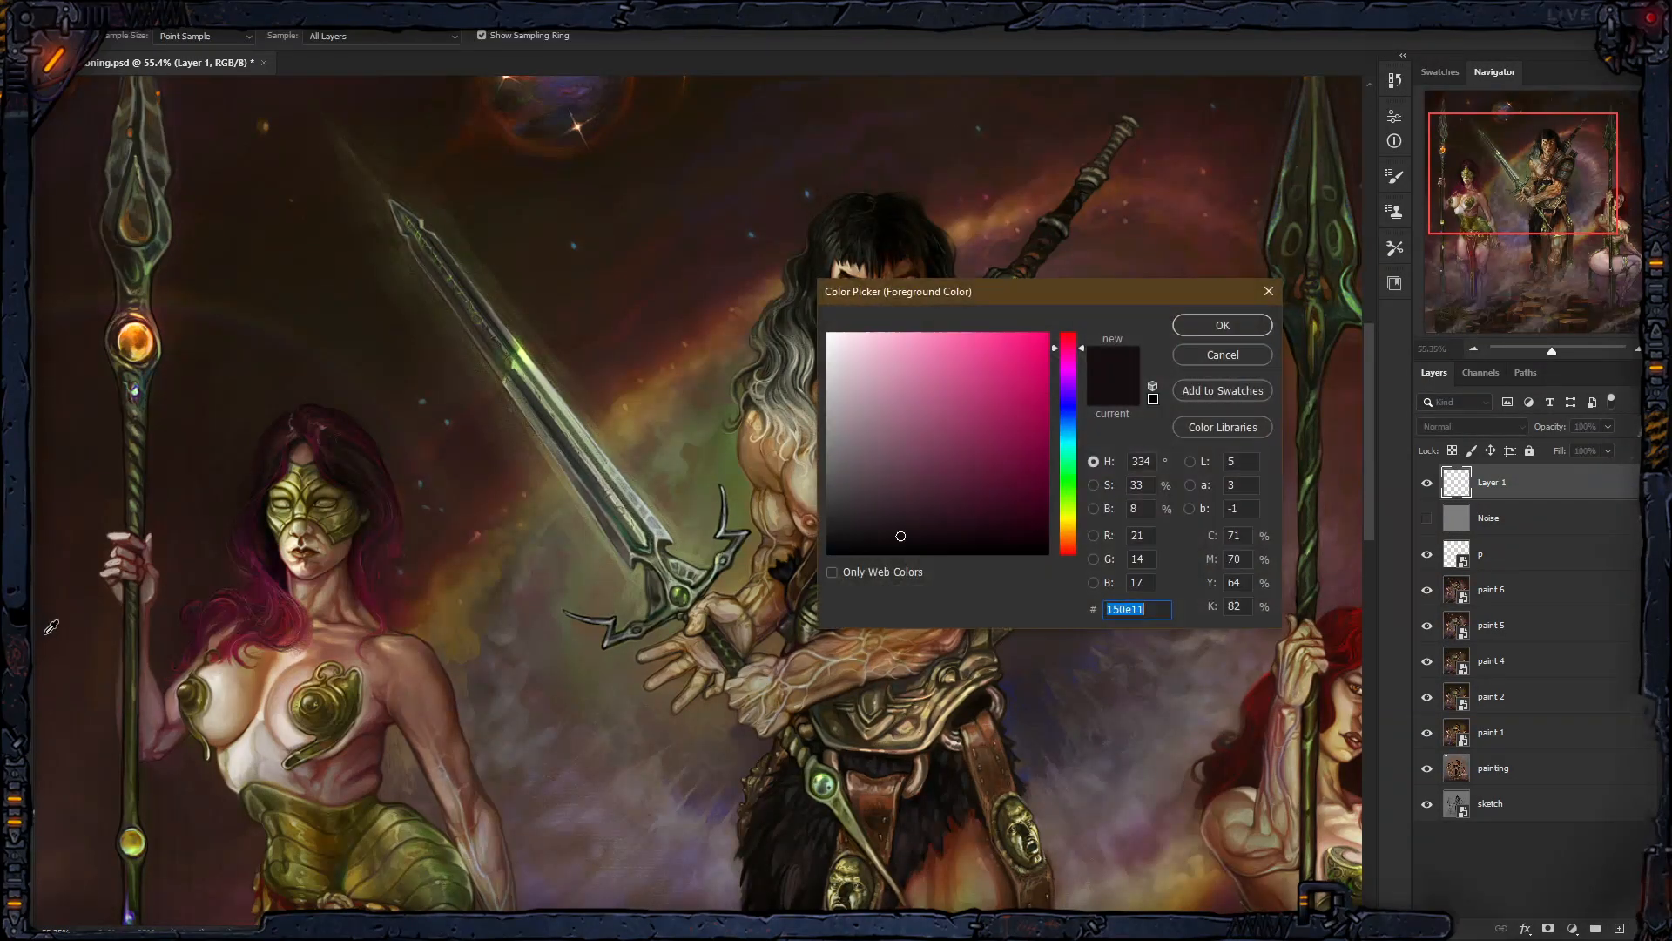
{"action": "left_click_drag", "start_coordinate": [855, 510], "coordinate": [792, 430]}
{"action": "left_click_drag", "start_coordinate": [789, 443], "coordinate": [789, 446]}
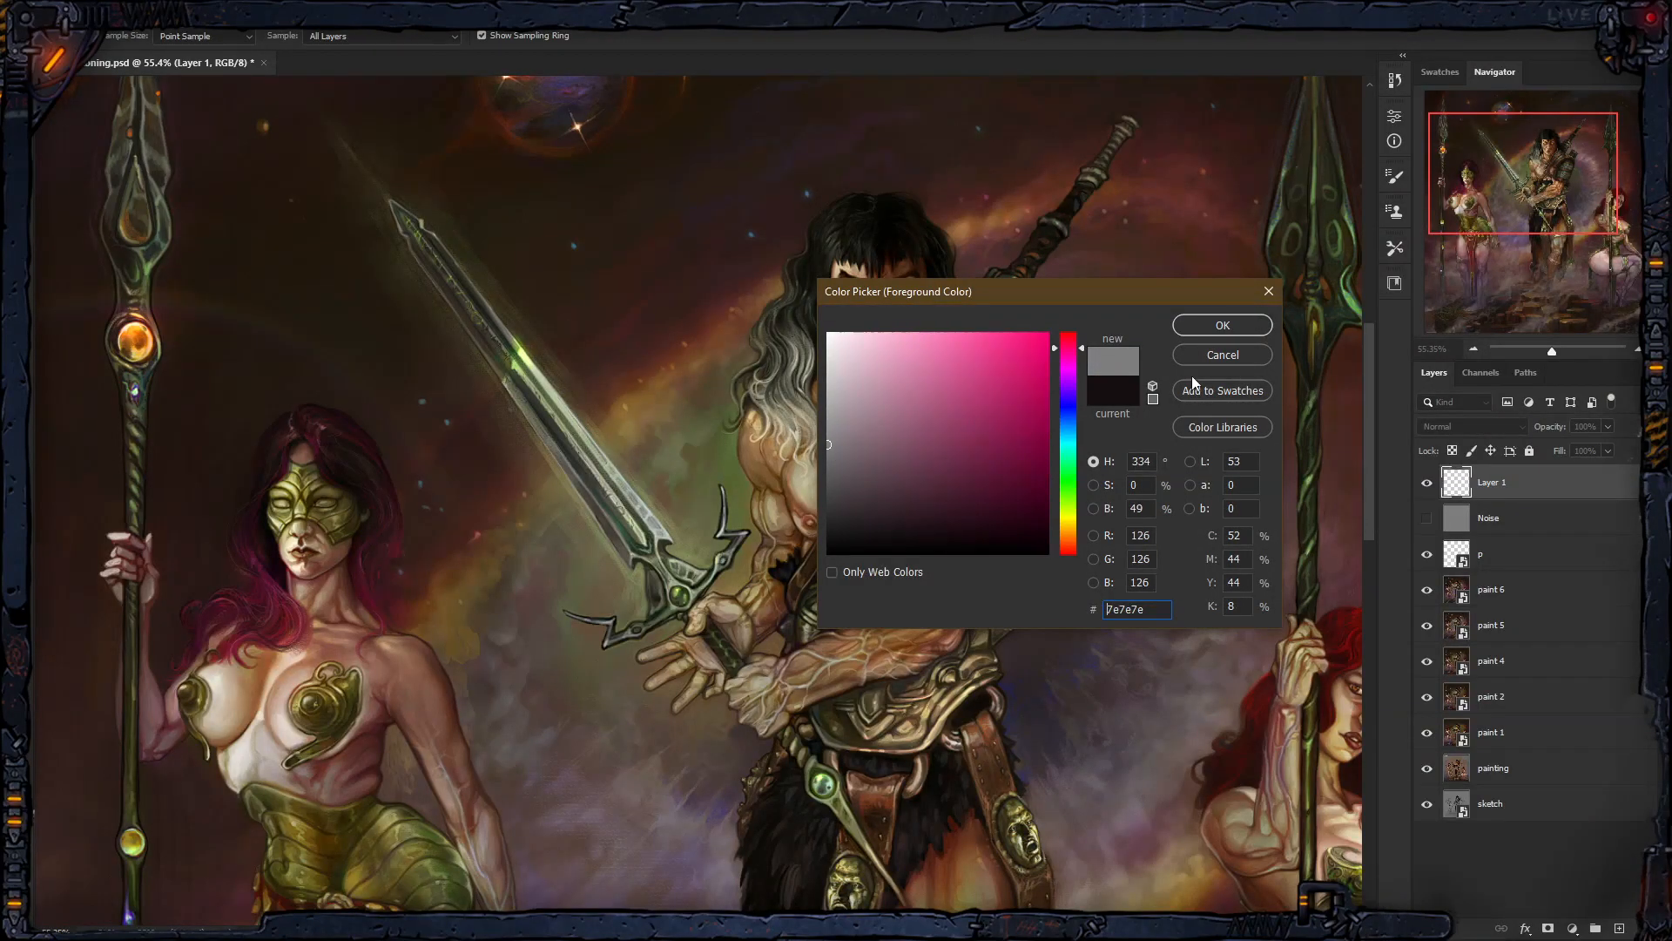
{"action": "left_click", "coordinate": [1220, 327]}
{"action": "key", "text": "g"}
{"action": "left_click", "coordinate": [1037, 558]}
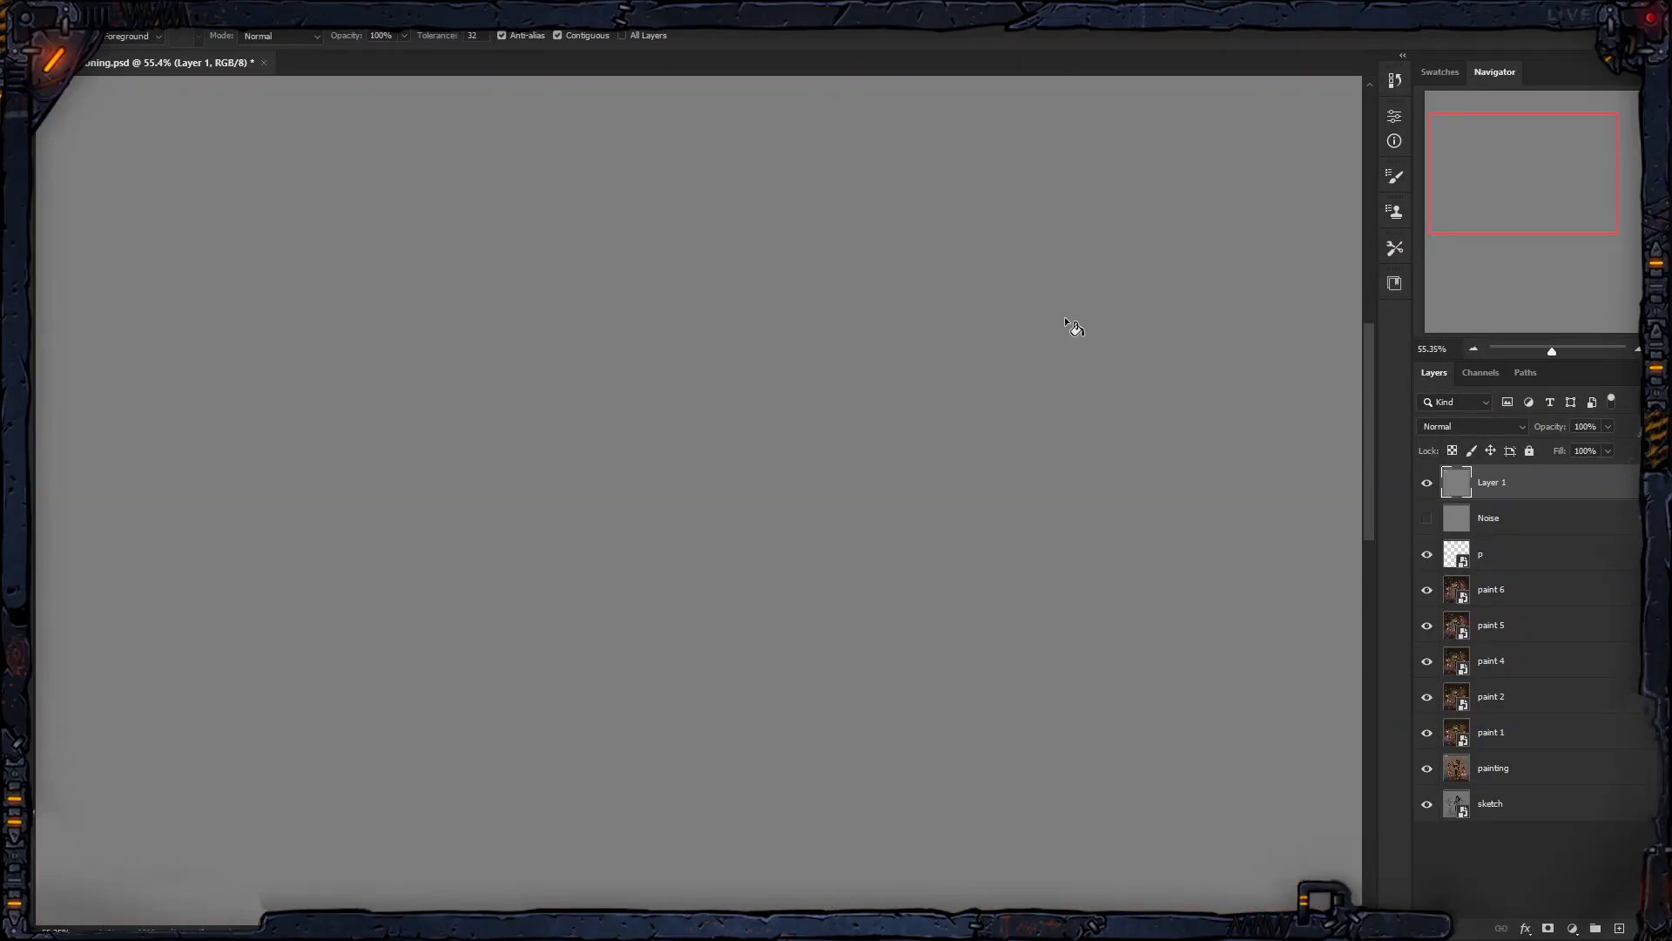
Step: Apply the Add Noise filter to the grey layer at 12.5% with Uniform distribution
{"action": "key", "text": "z"}
{"action": "left_click_drag", "start_coordinate": [712, 376], "coordinate": [723, 410]}
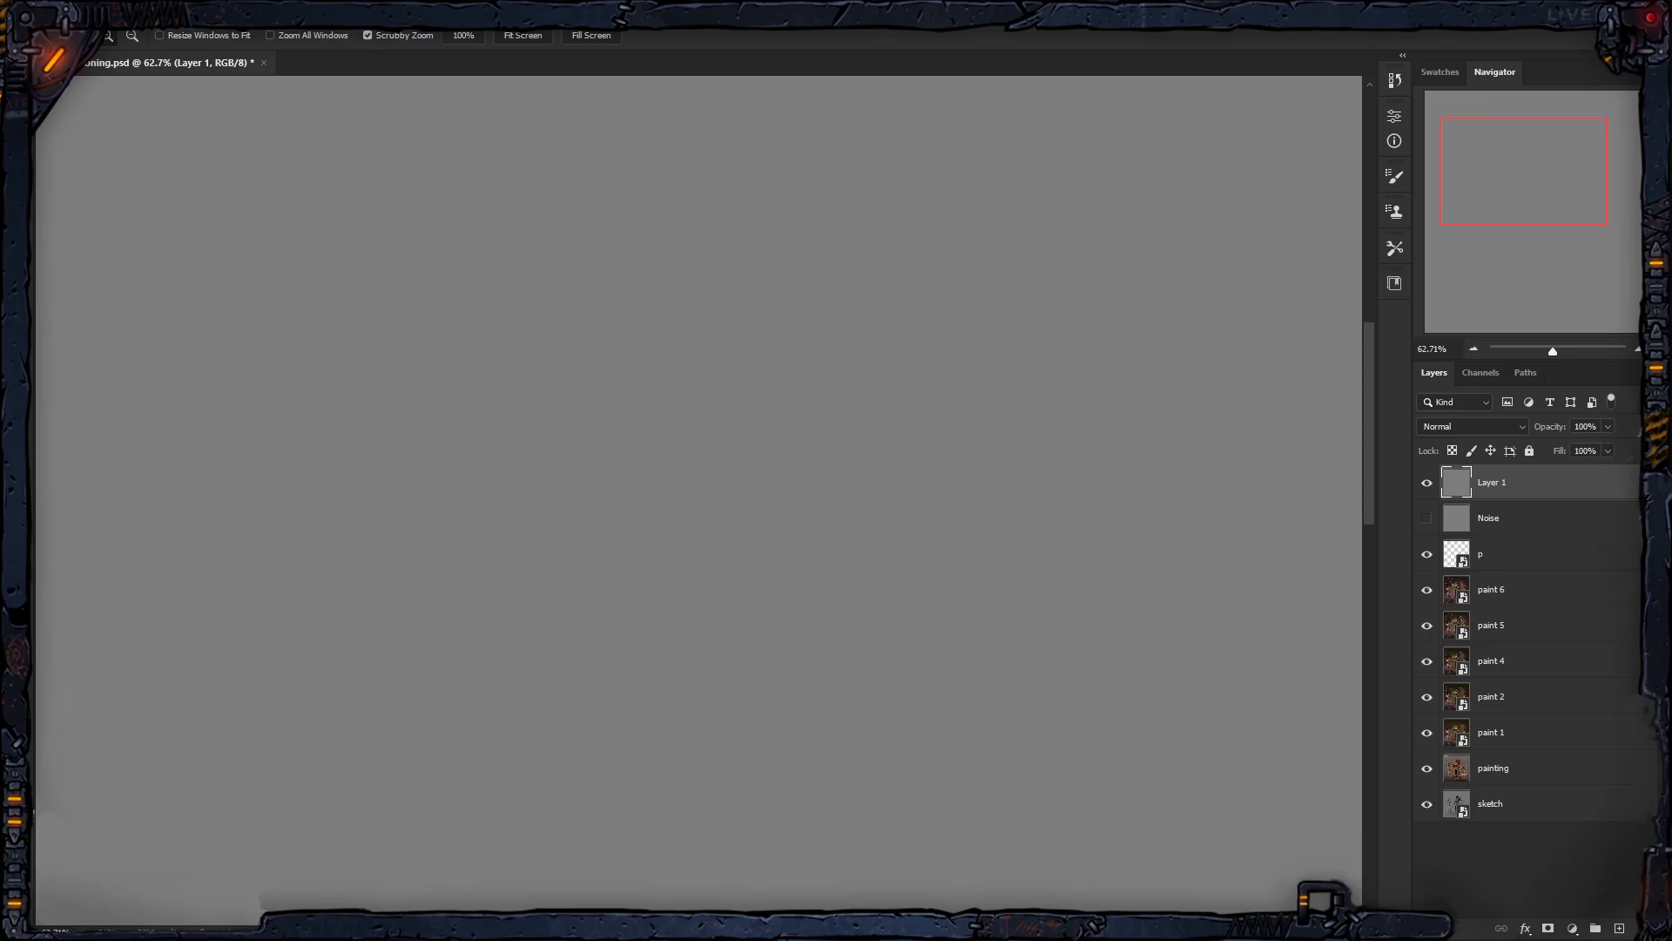
{"action": "left_click", "coordinate": [236, 11]}
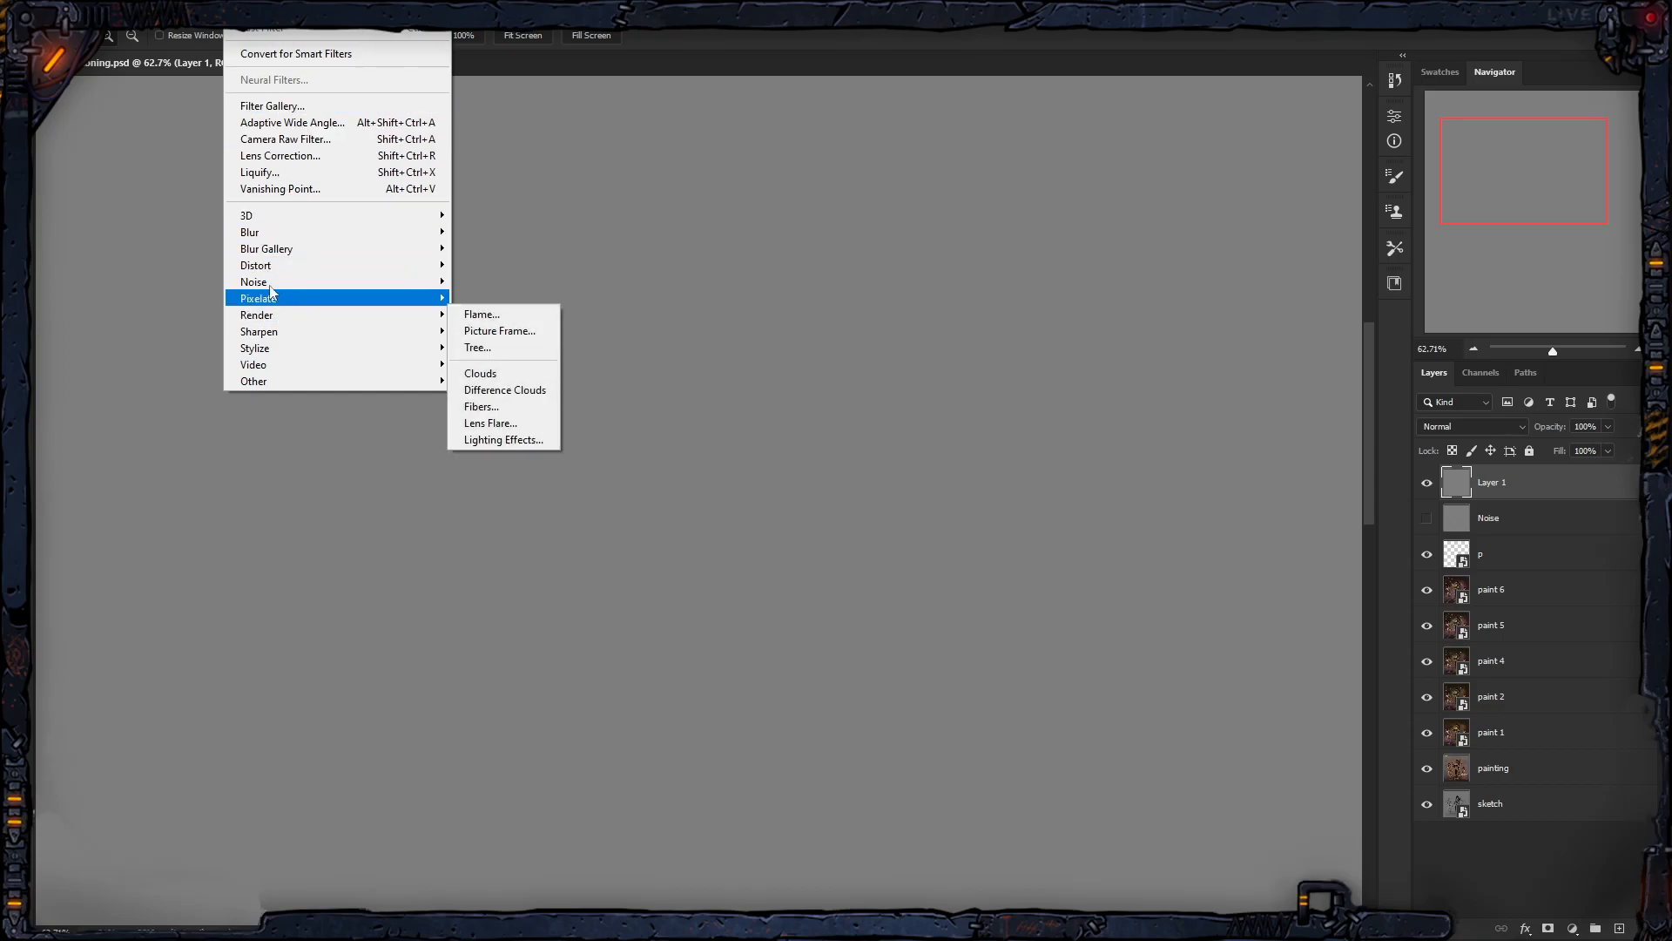
{"action": "mouse_move", "coordinate": [271, 290]}
{"action": "left_click", "coordinate": [491, 280]}
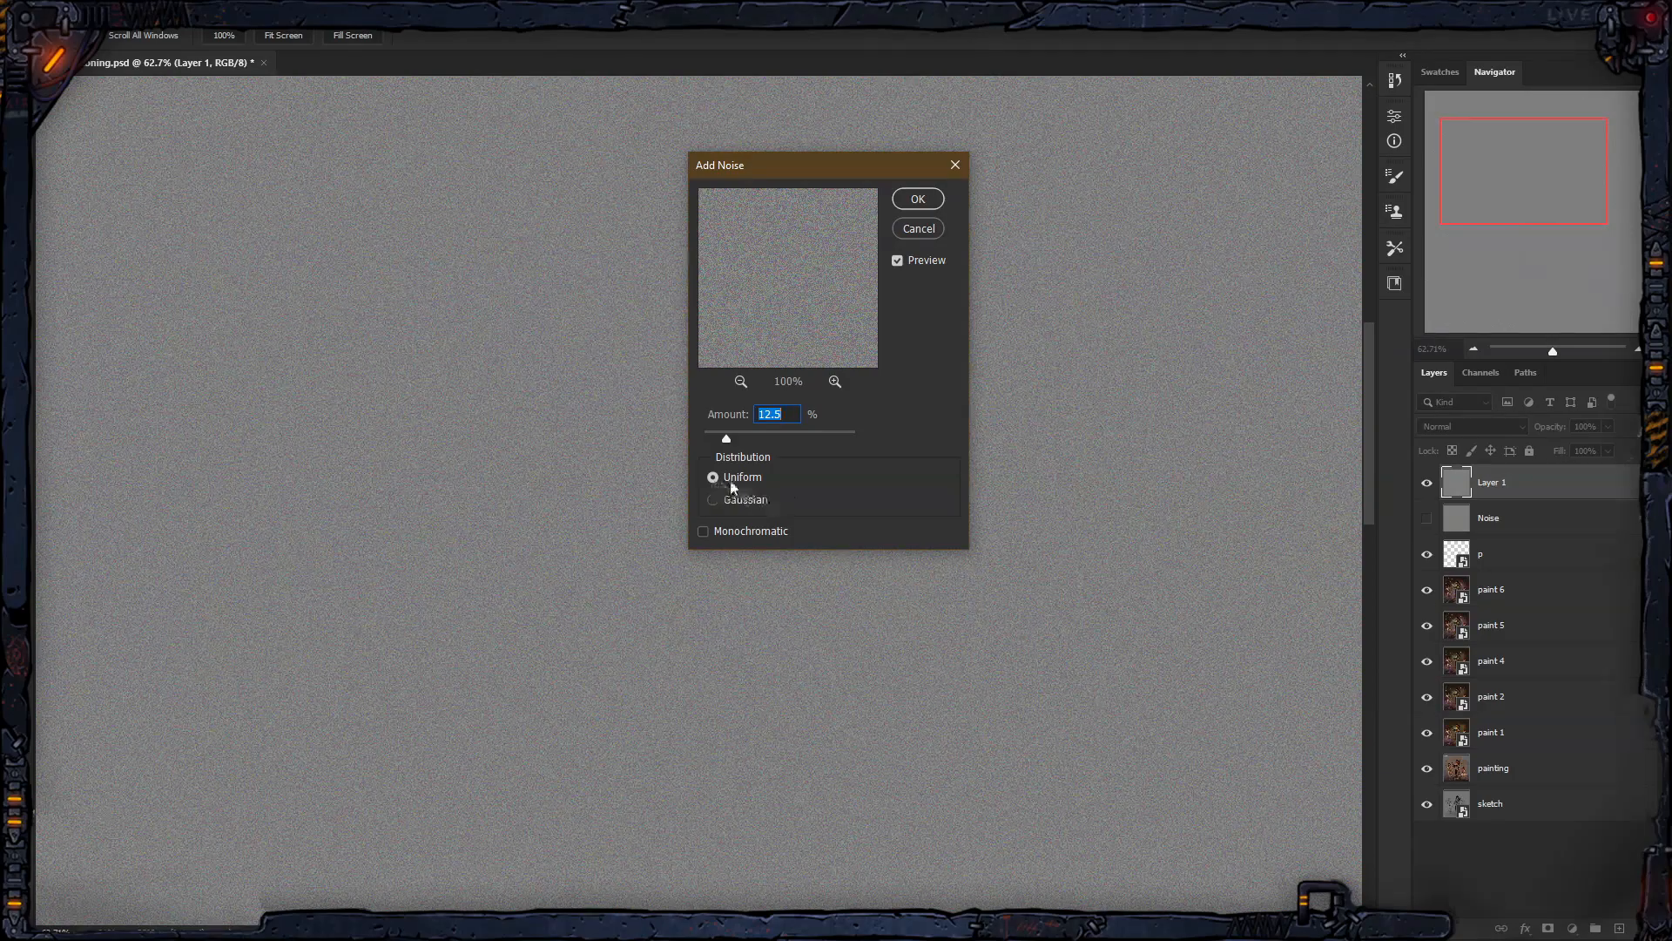
{"action": "left_click", "coordinate": [916, 201]}
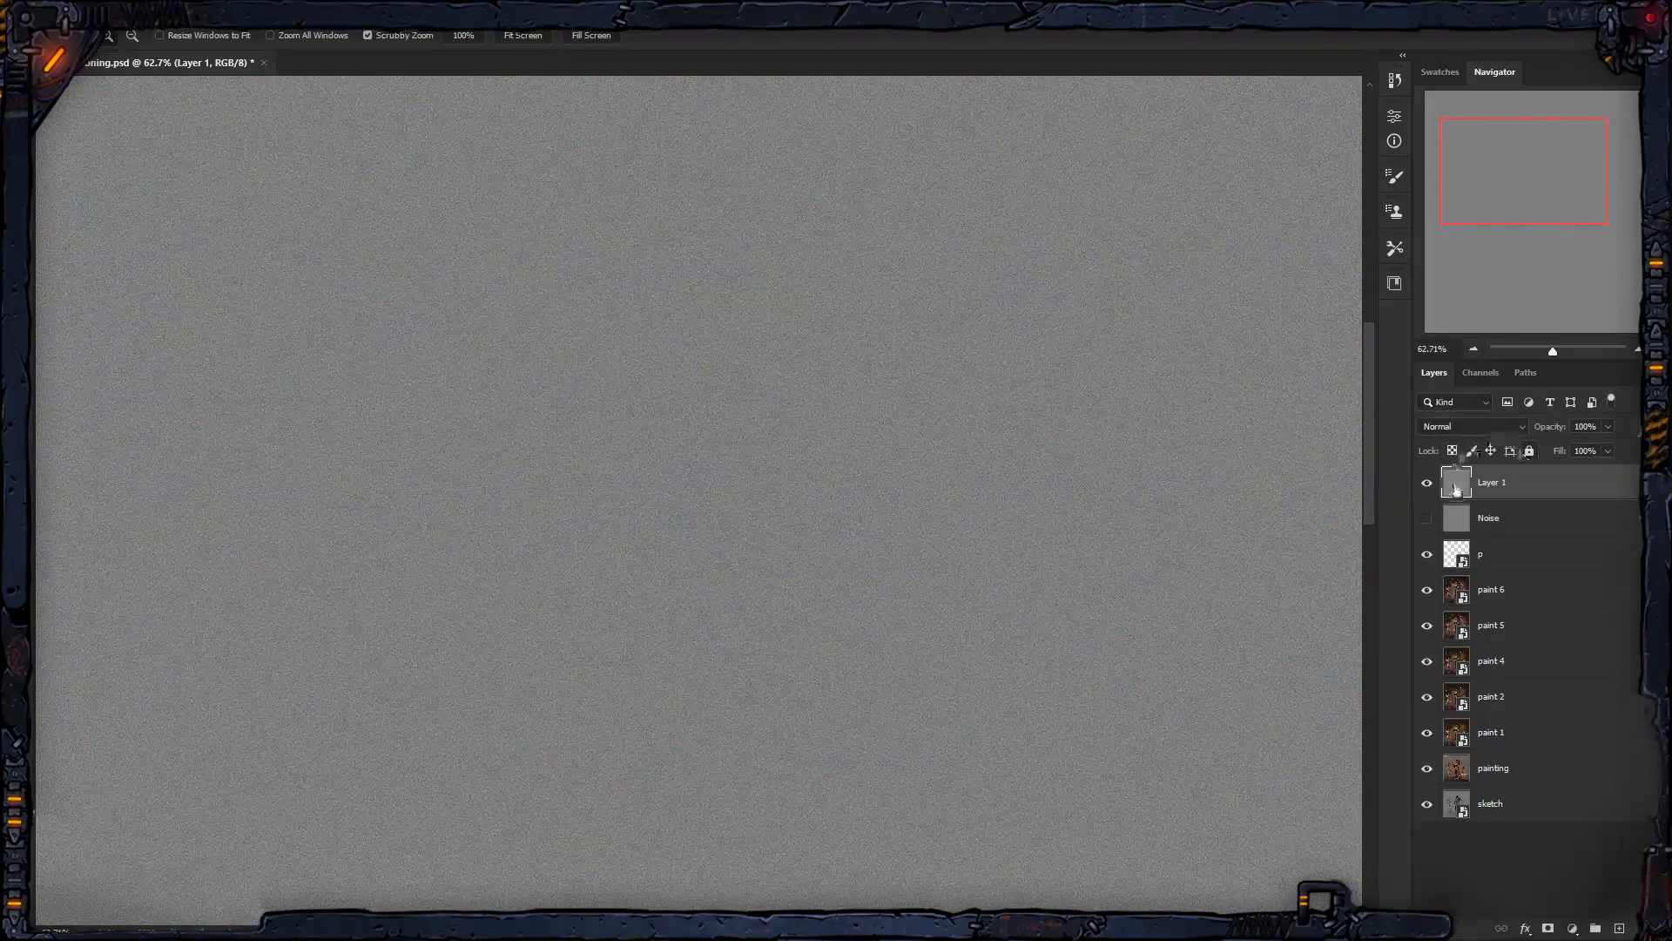
Step: Set the new noise layer's blend mode to Overlay
{"action": "left_click", "coordinate": [1488, 429]}
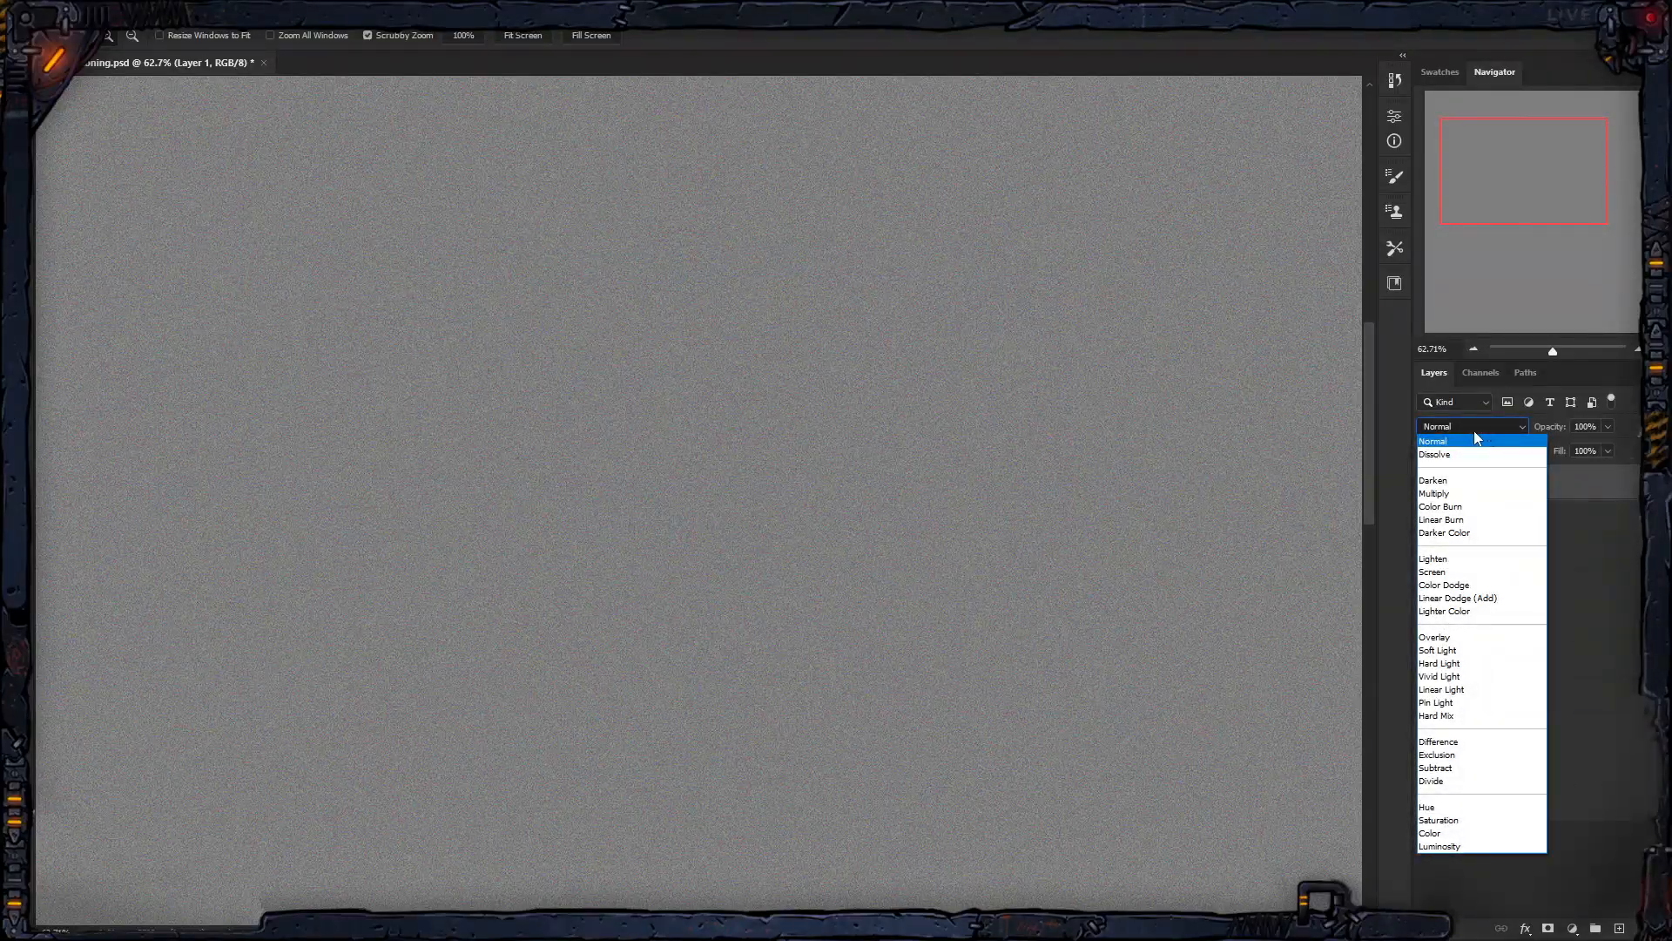
{"action": "left_click", "coordinate": [1476, 439]}
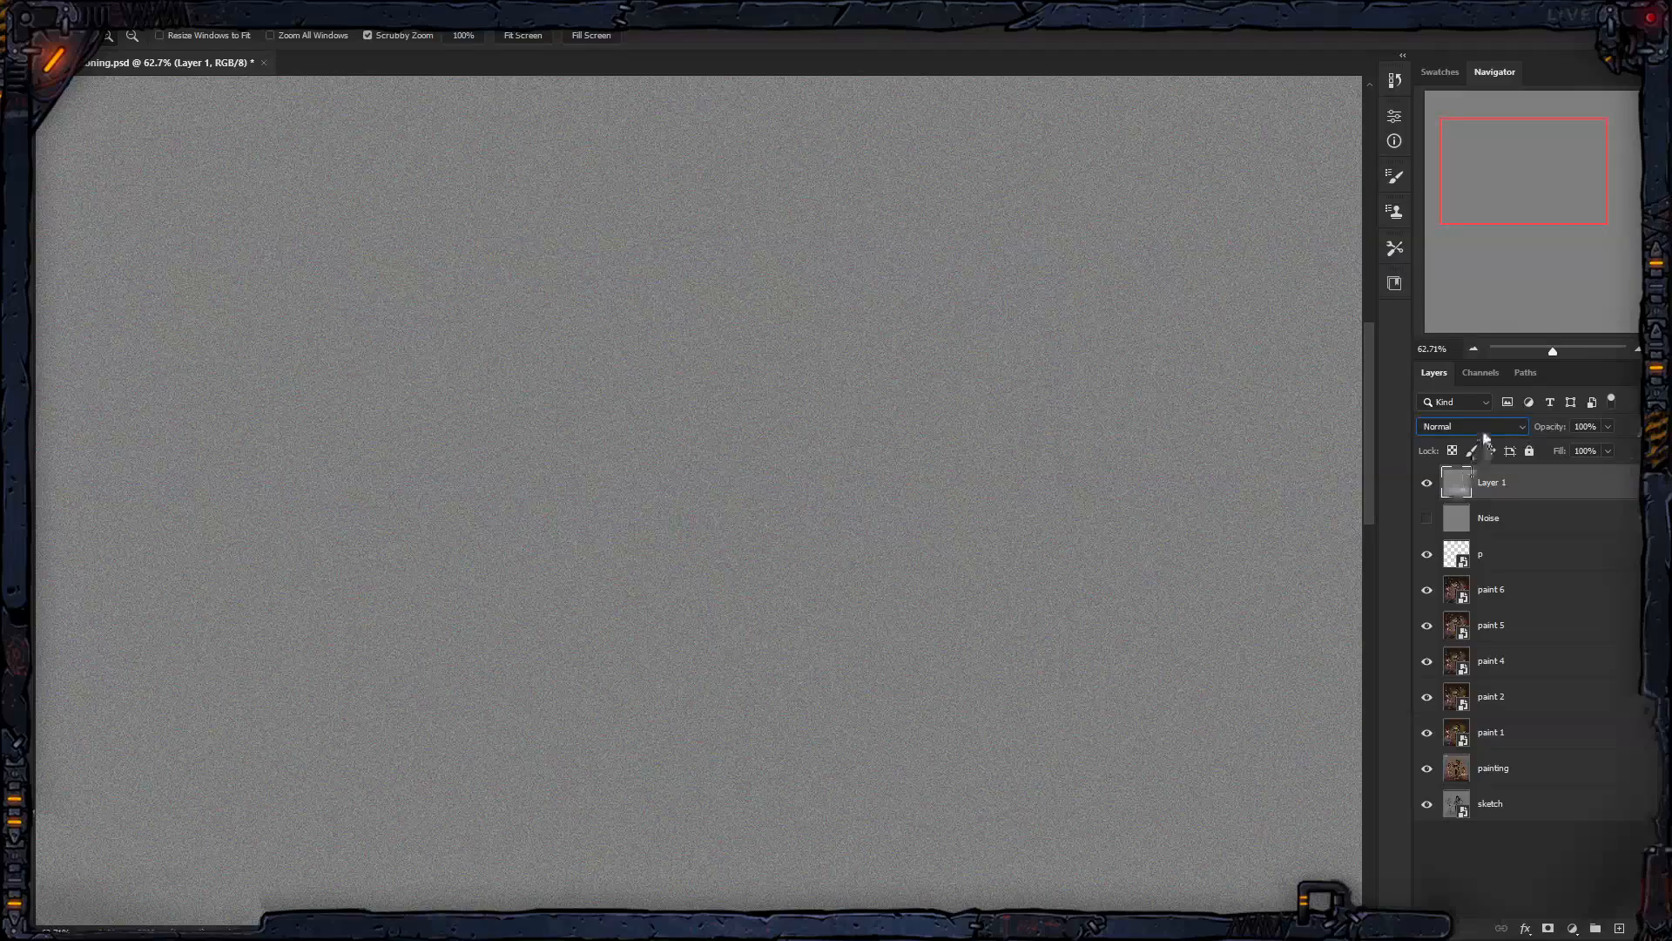
{"action": "left_click", "coordinate": [1486, 431]}
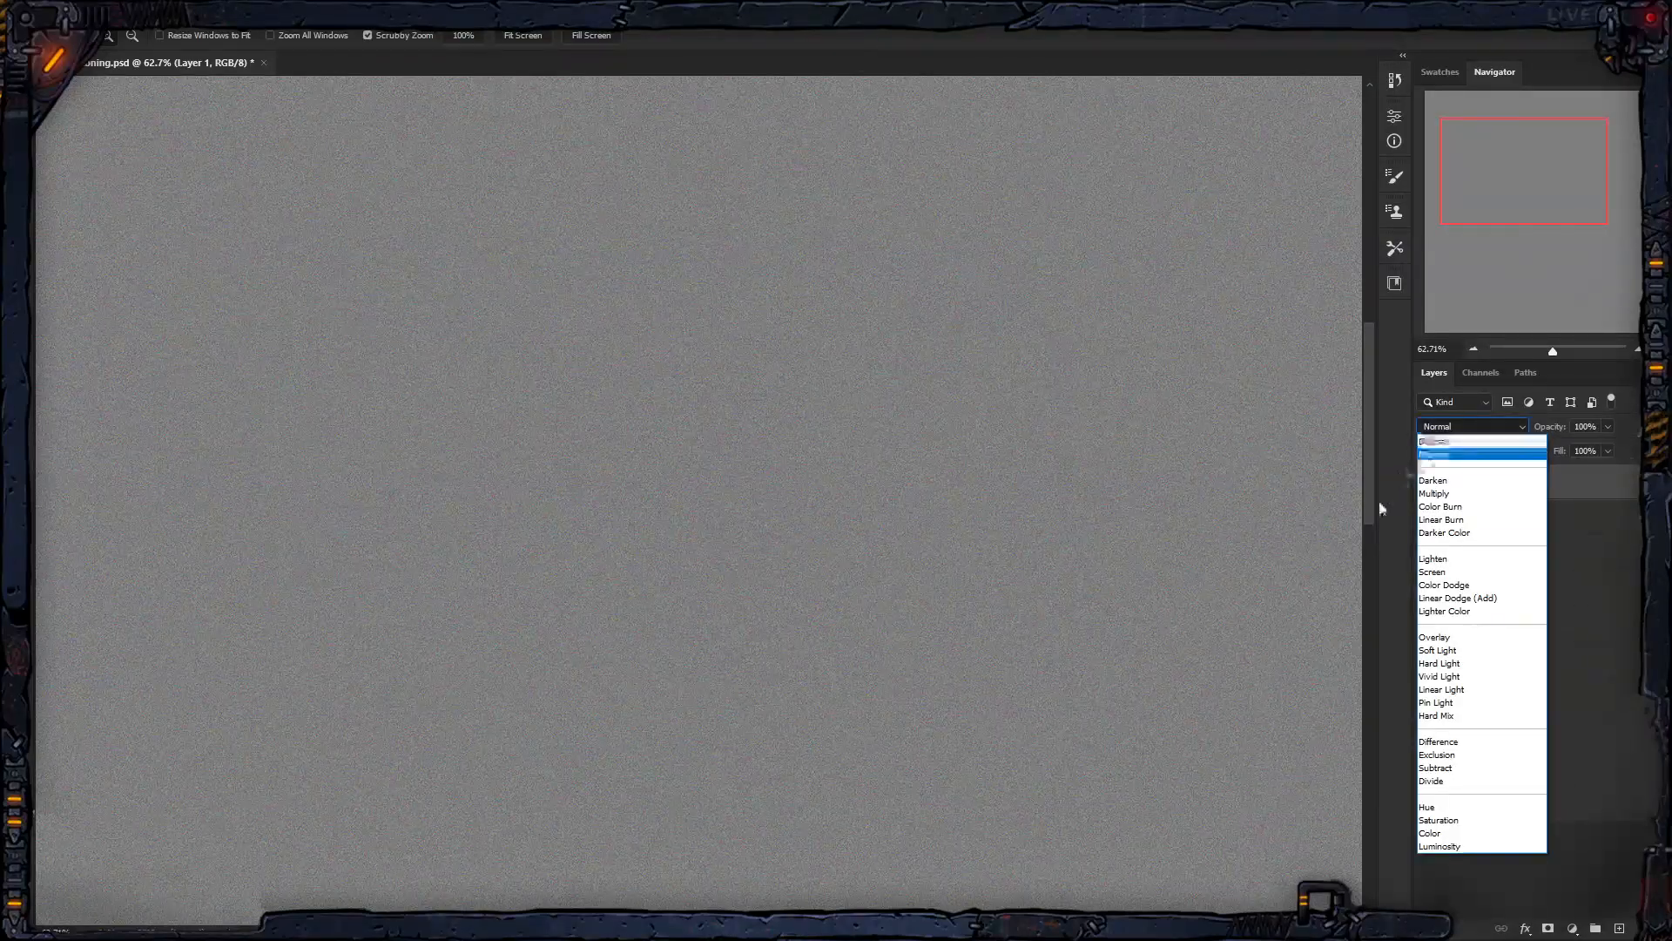
{"action": "left_click", "coordinate": [1433, 638]}
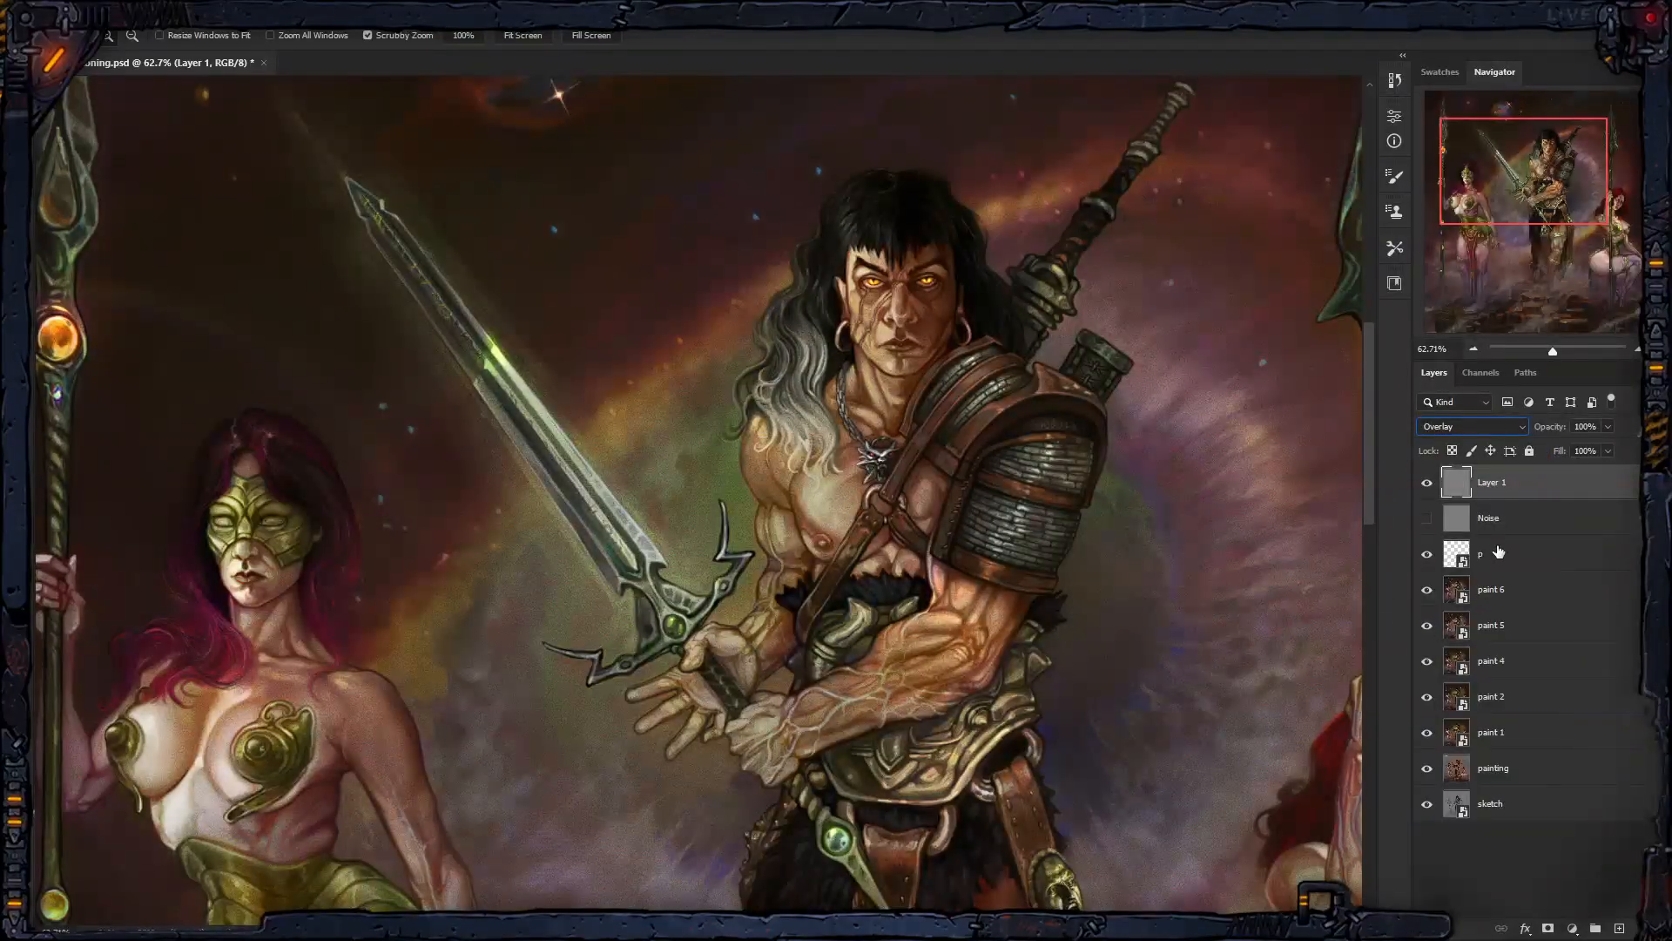
Step: Examine the noise grain up close on the warrior's face, chest and shoulder armour
{"action": "left_click", "coordinate": [1139, 399]}
{"action": "left_click_drag", "start_coordinate": [1217, 462], "coordinate": [1277, 494]}
{"action": "left_click_drag", "start_coordinate": [886, 379], "coordinate": [939, 365]}
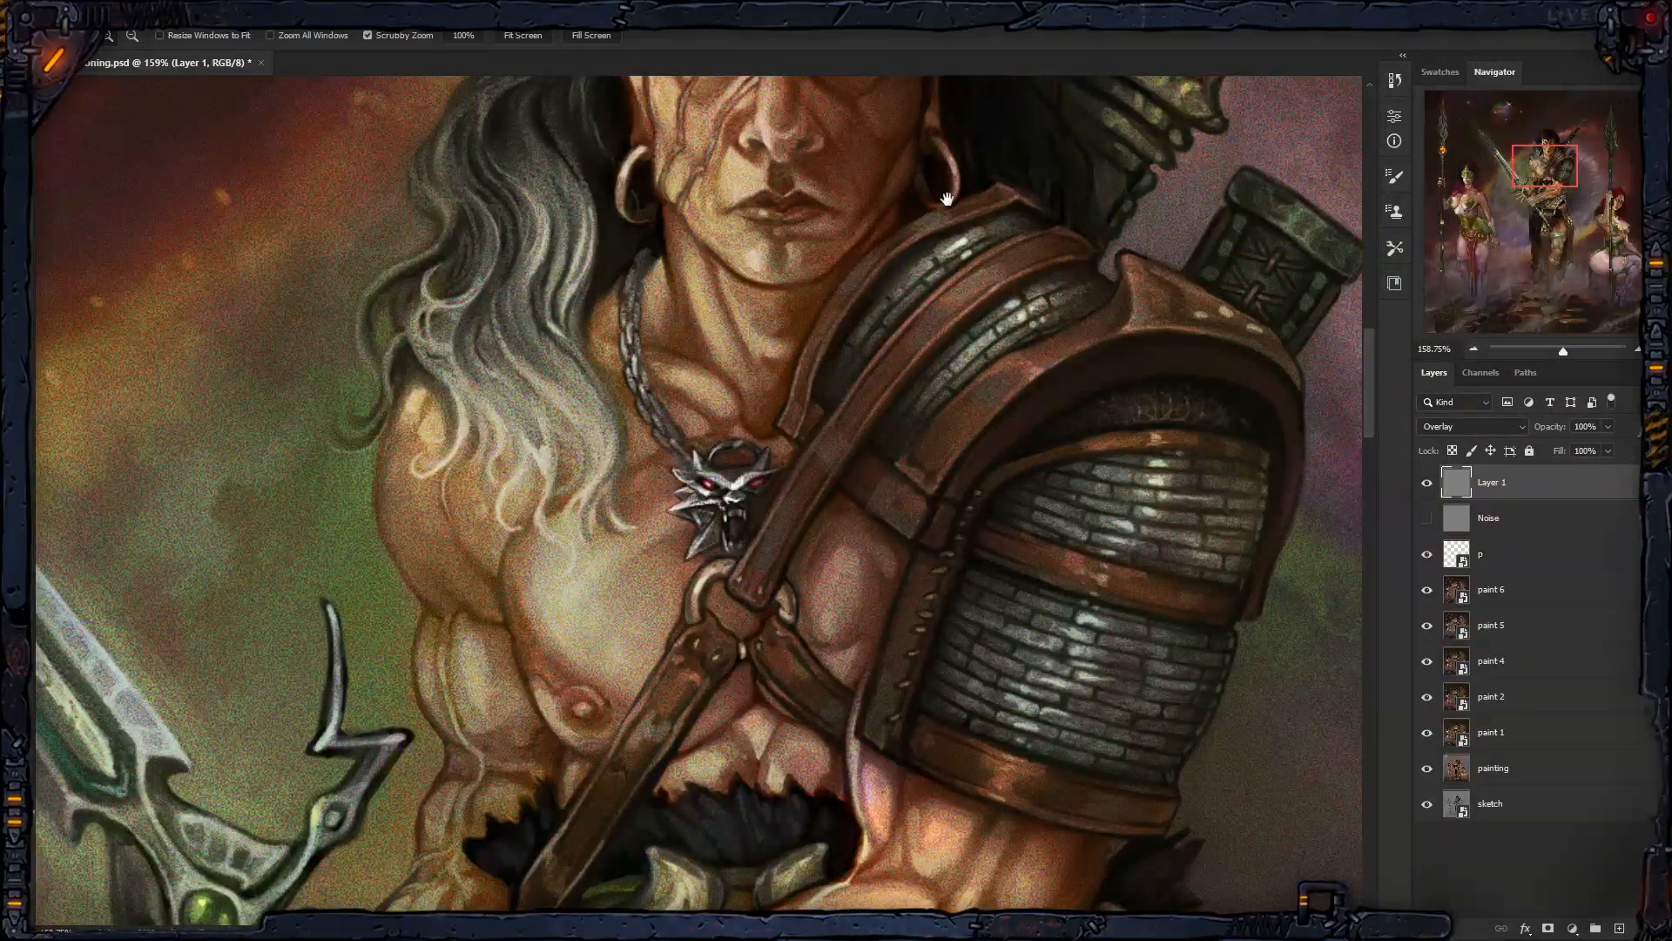
{"action": "left_click_drag", "start_coordinate": [948, 197], "coordinate": [951, 413]}
{"action": "left_click_drag", "start_coordinate": [1030, 333], "coordinate": [870, 389]}
{"action": "left_click_drag", "start_coordinate": [1073, 282], "coordinate": [1034, 286]}
{"action": "left_click_drag", "start_coordinate": [1132, 348], "coordinate": [1076, 347]}
{"action": "left_click_drag", "start_coordinate": [923, 327], "coordinate": [970, 389]}
{"action": "mouse_move", "coordinate": [1071, 359]}
{"action": "left_mouse_down"}
{"action": "mouse_move", "coordinate": [1120, 329]}
{"action": "mouse_move", "coordinate": [1080, 351]}
{"action": "left_mouse_up"}
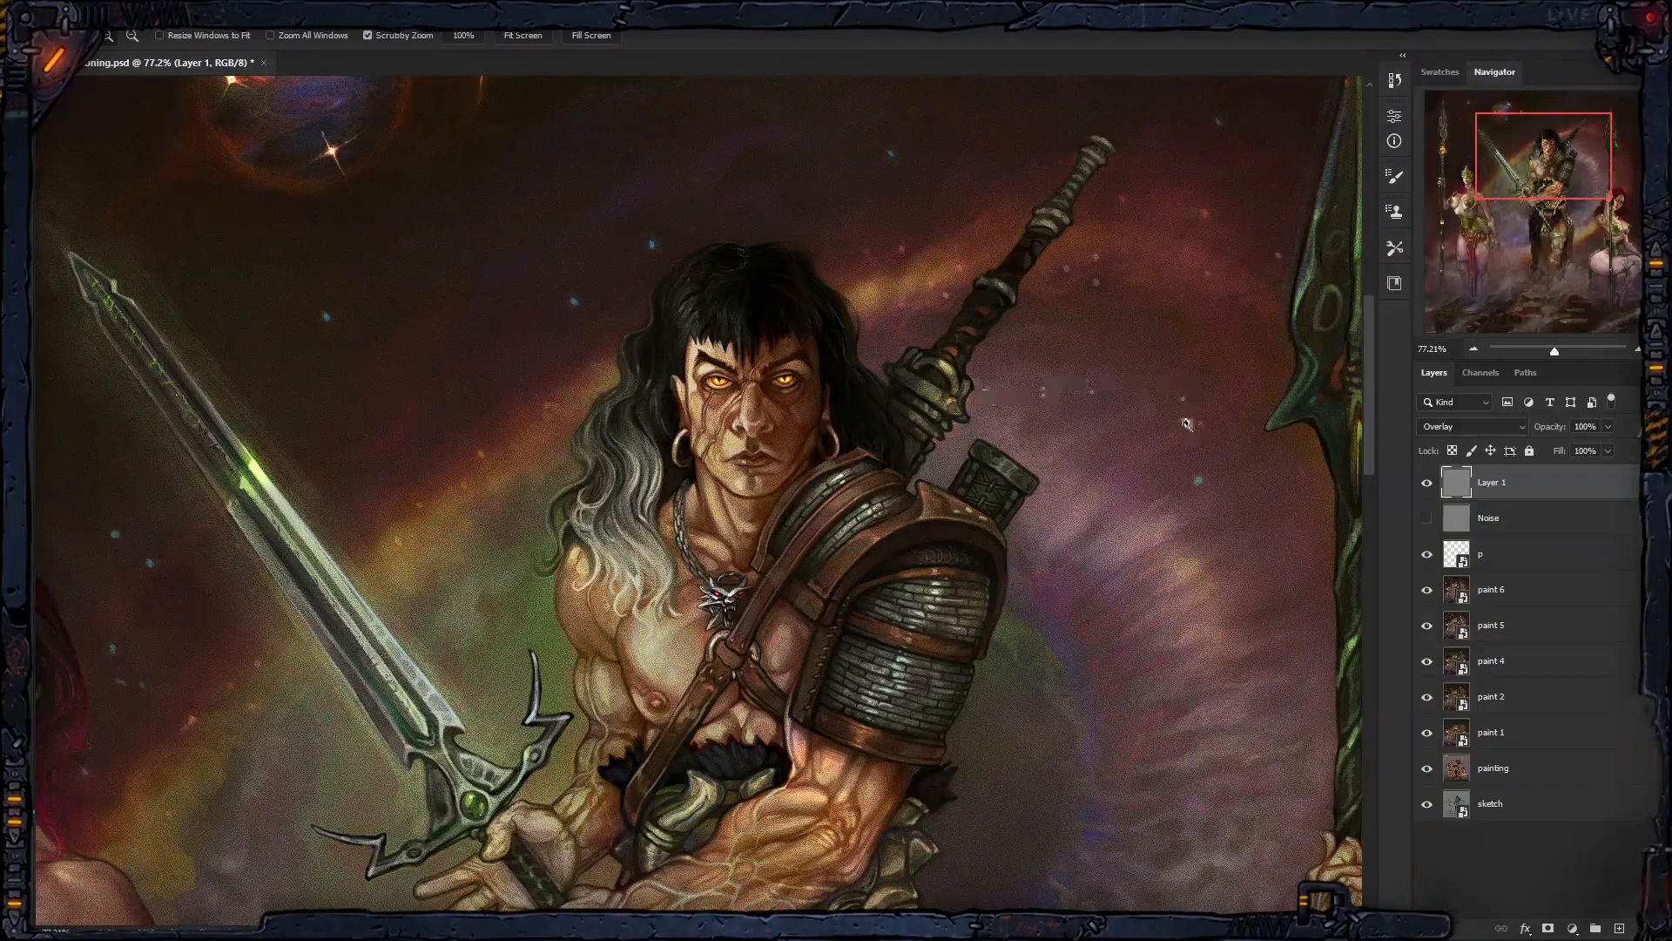
Step: Lower the new noise layer's opacity to 30% and check the grain on the warrior
{"action": "left_click", "coordinate": [1608, 427]}
{"action": "left_click_drag", "start_coordinate": [1610, 448], "coordinate": [1551, 451]}
{"action": "left_click", "coordinate": [1509, 487]}
{"action": "left_click_drag", "start_coordinate": [785, 397], "coordinate": [860, 364]}
{"action": "left_click_drag", "start_coordinate": [860, 443], "coordinate": [954, 435]}
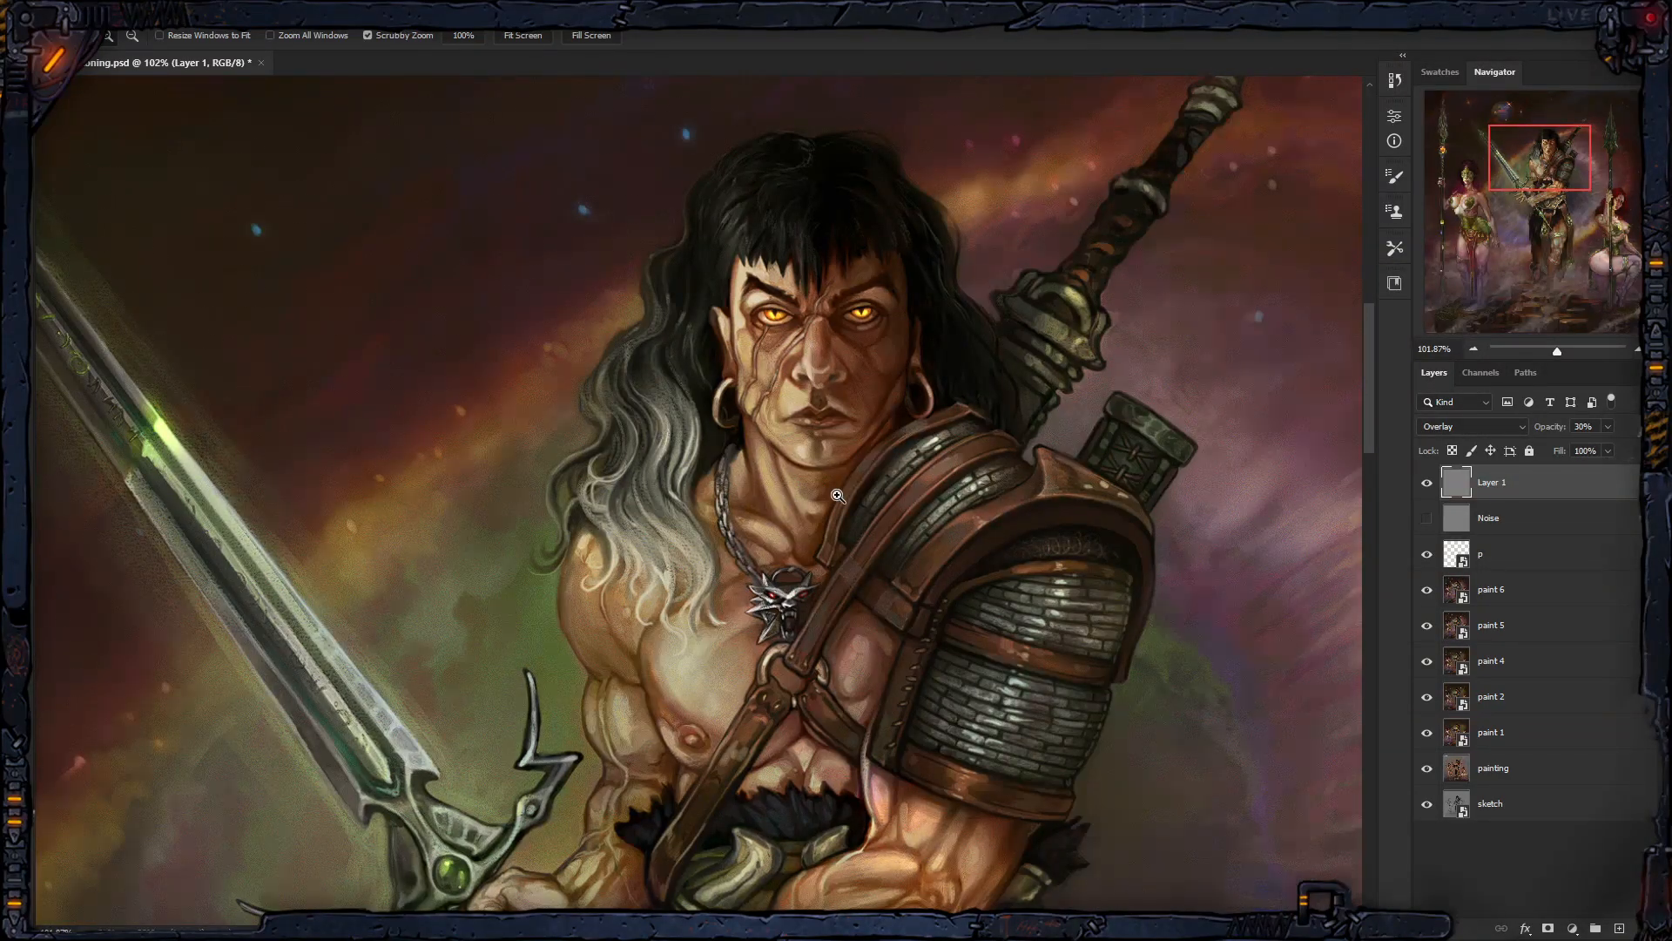
Step: Toggle the visibility of the new noise layer to compare the warrior with and without the grain
{"action": "left_click_drag", "start_coordinate": [911, 470], "coordinate": [905, 471]}
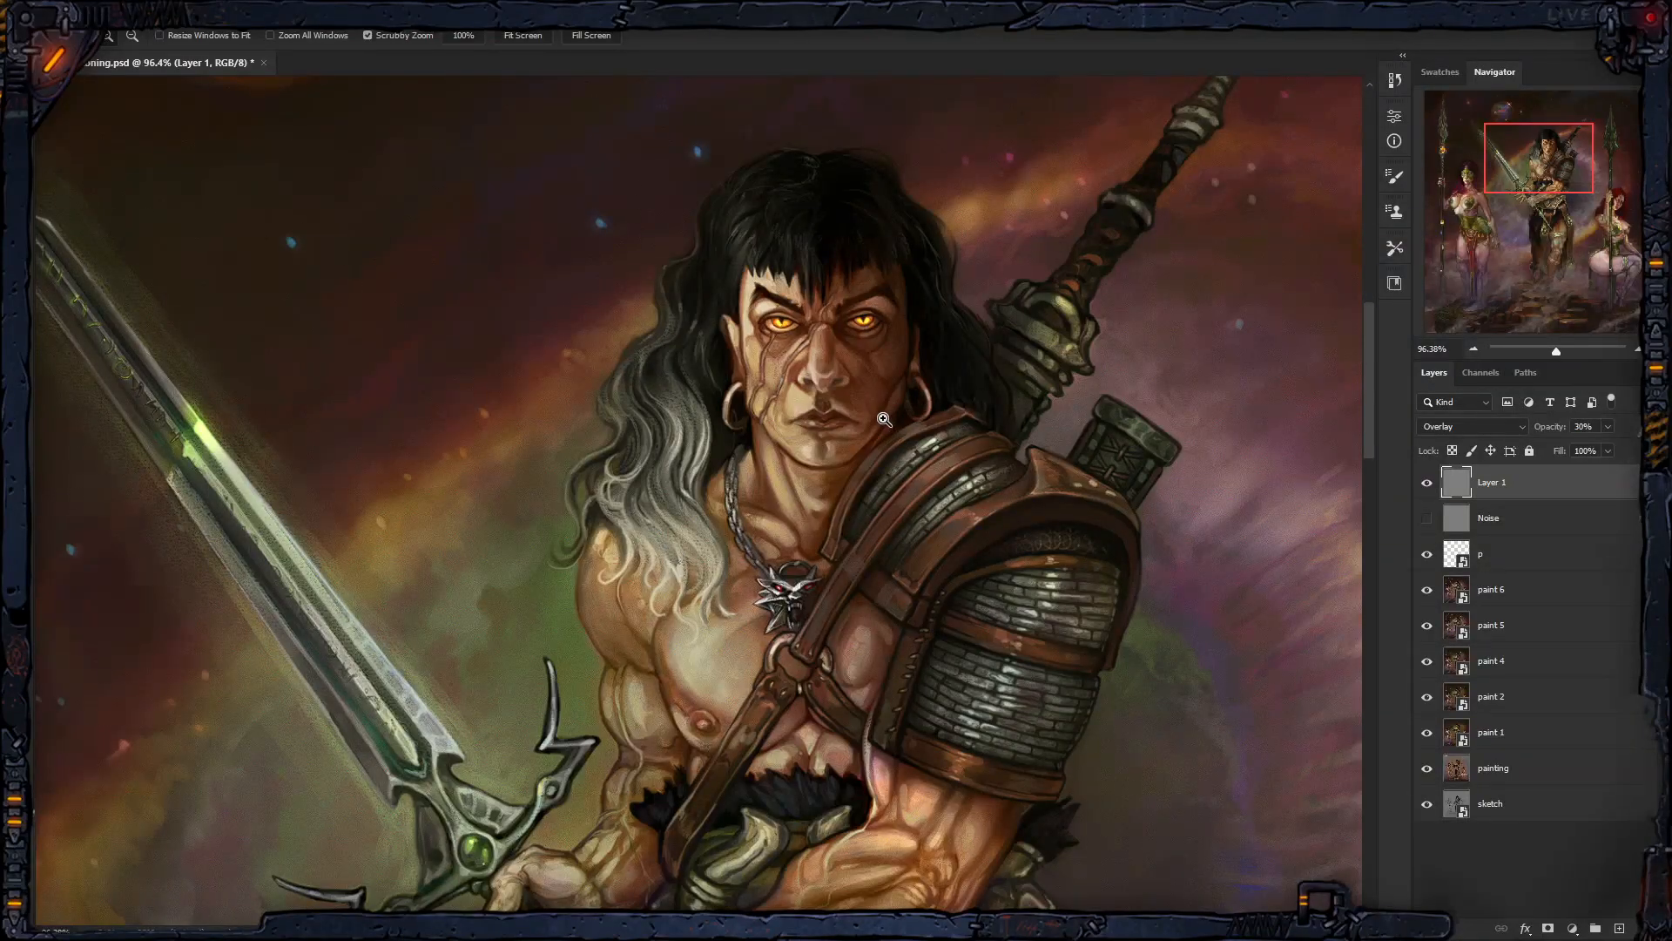
{"action": "left_click_drag", "start_coordinate": [889, 433], "coordinate": [929, 436]}
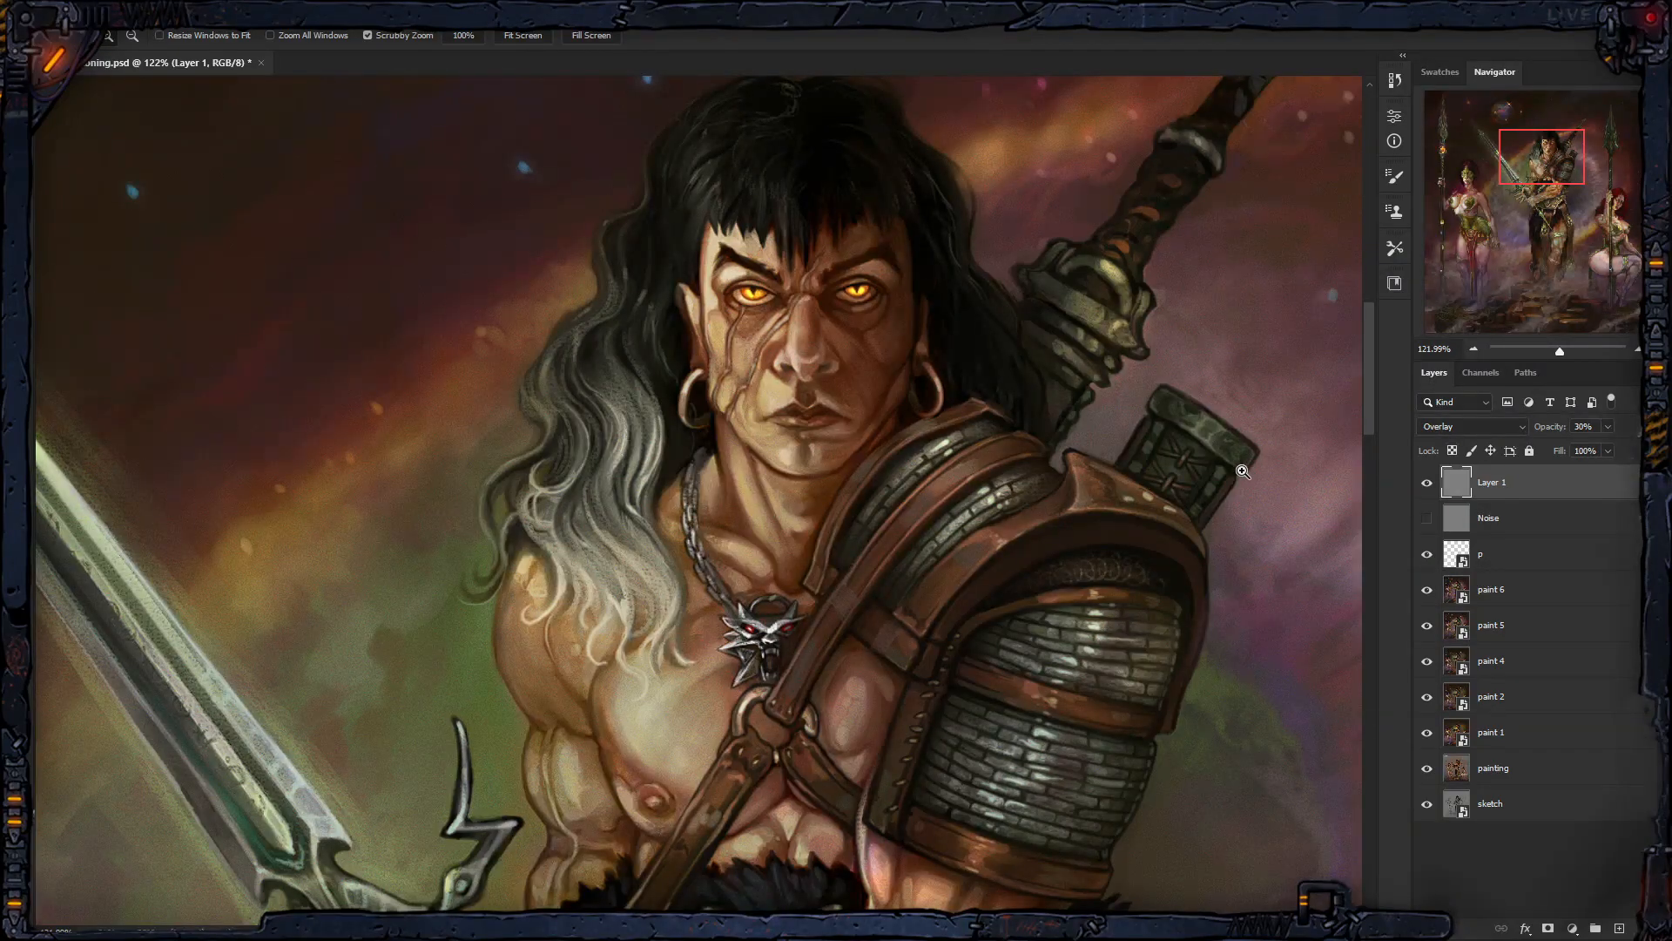
{"action": "left_click", "coordinate": [1430, 489]}
{"action": "left_click", "coordinate": [1430, 489]}
{"action": "left_click", "coordinate": [1428, 486]}
{"action": "left_click", "coordinate": [1428, 486]}
{"action": "left_click", "coordinate": [1429, 486]}
{"action": "left_click", "coordinate": [1428, 486]}
{"action": "left_click_drag", "start_coordinate": [827, 406], "coordinate": [874, 403]}
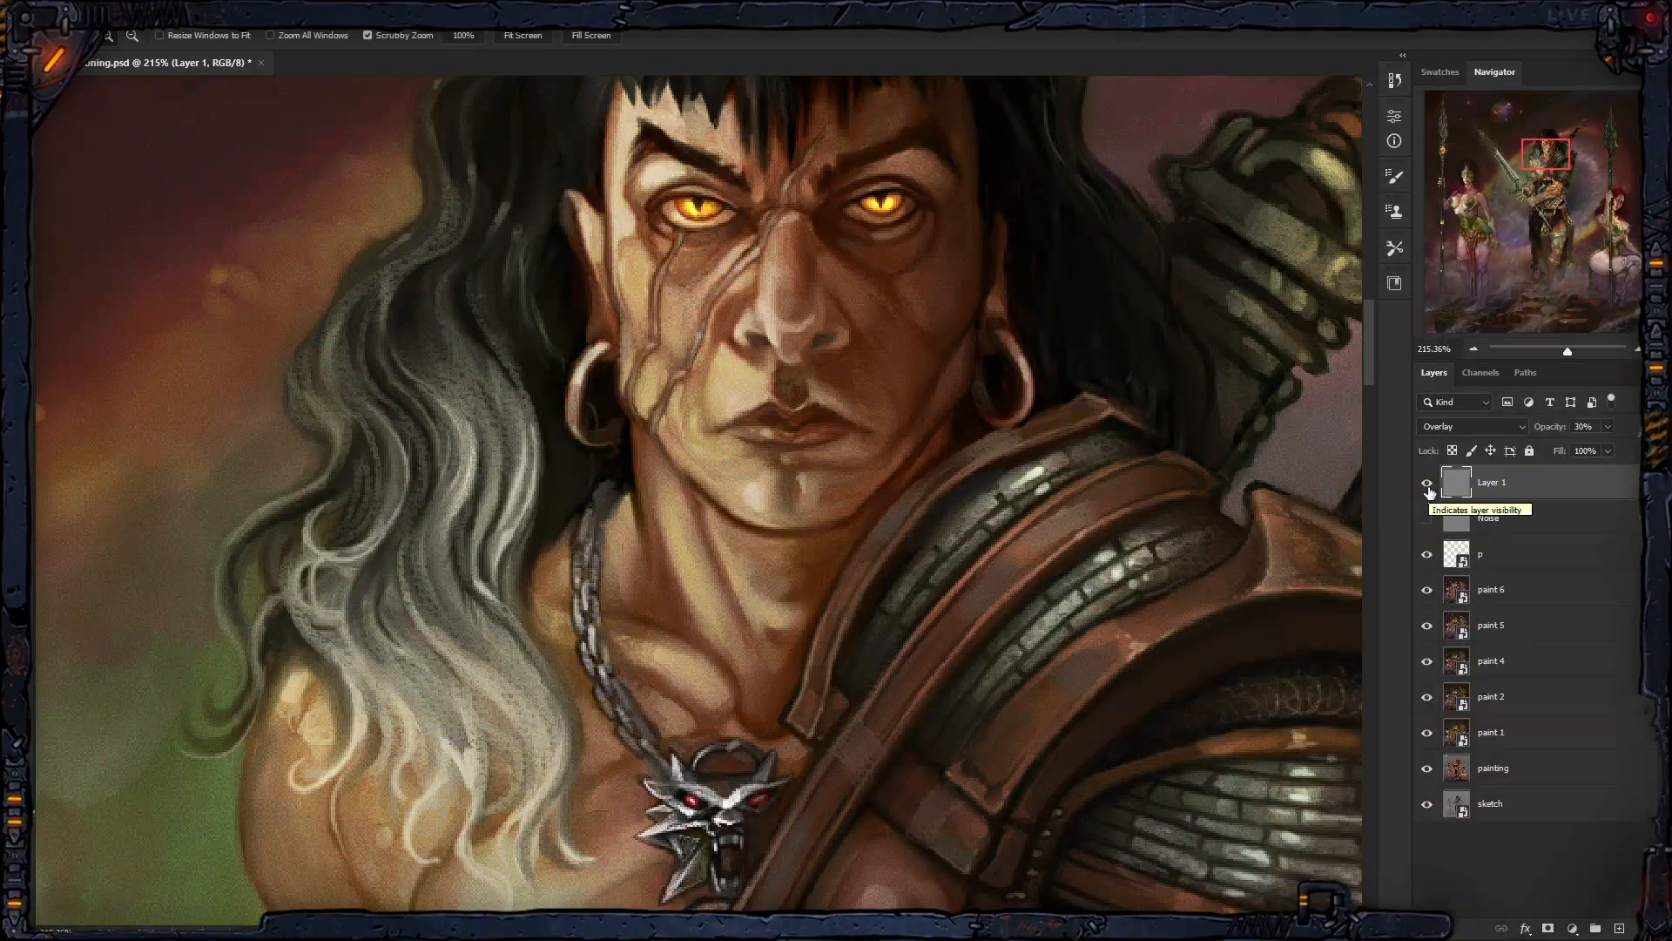
{"action": "left_click_drag", "start_coordinate": [1142, 429], "coordinate": [1012, 435]}
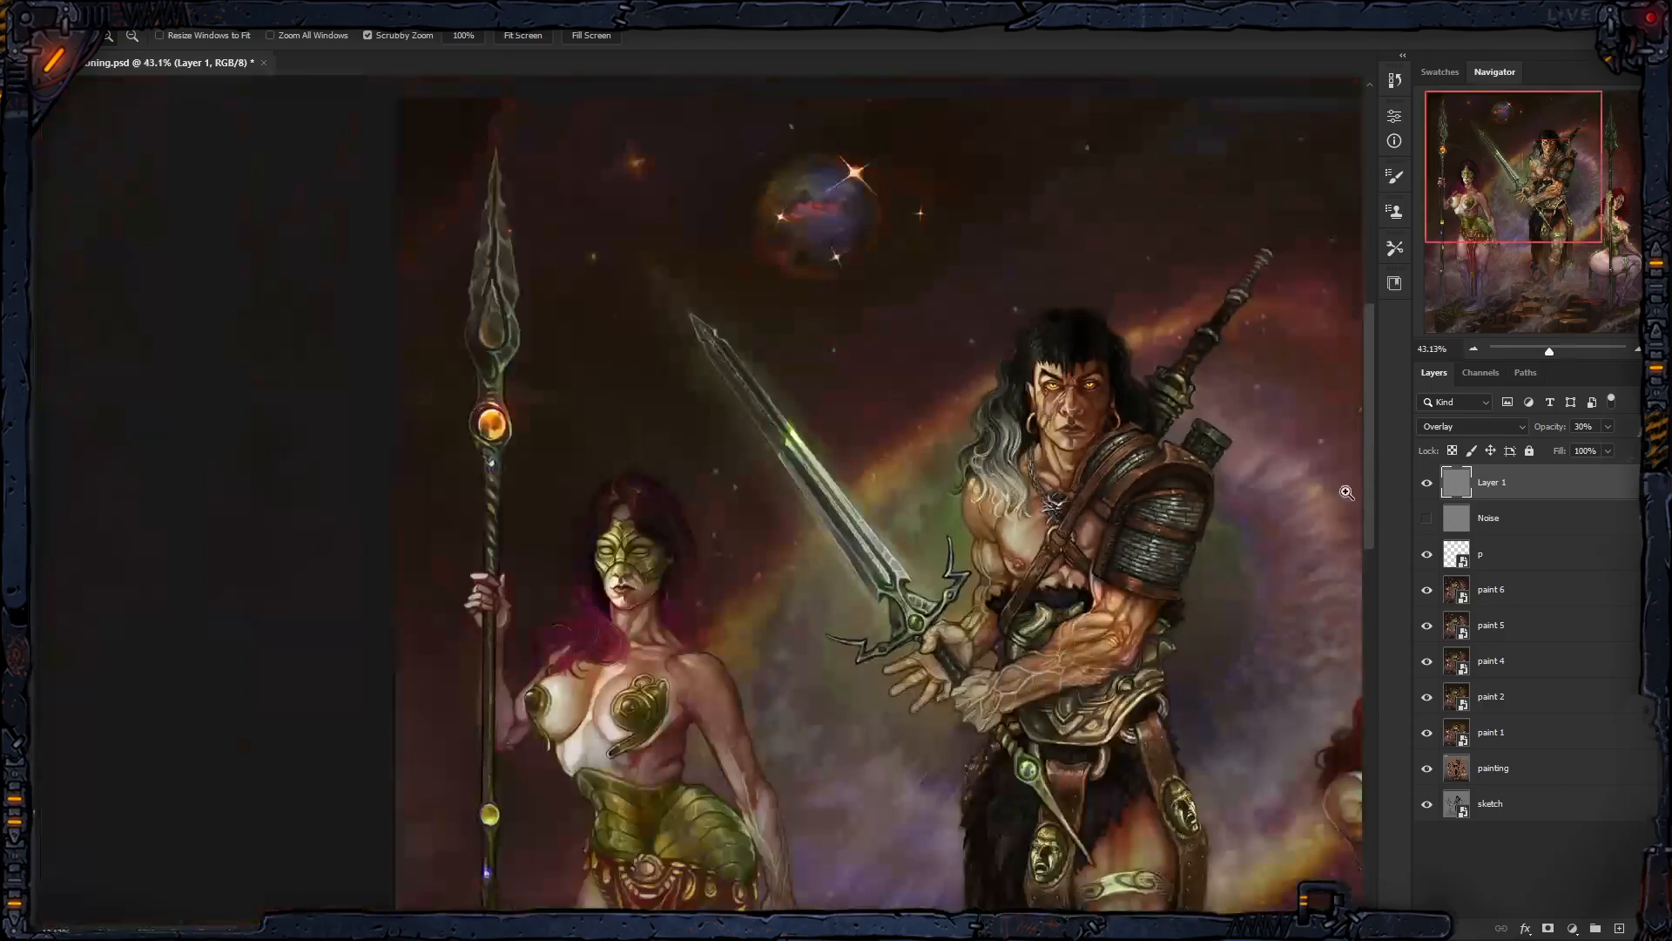
Step: Hide all layers from Layer 1 down to paint 1 and make the painting layer active
{"action": "left_click_drag", "start_coordinate": [1427, 492], "coordinate": [1428, 736]}
{"action": "left_click_drag", "start_coordinate": [1220, 427], "coordinate": [1197, 433]}
{"action": "left_click_drag", "start_coordinate": [1229, 502], "coordinate": [838, 317]}
{"action": "left_click_drag", "start_coordinate": [837, 317], "coordinate": [869, 370]}
{"action": "left_click_drag", "start_coordinate": [975, 357], "coordinate": [939, 332]}
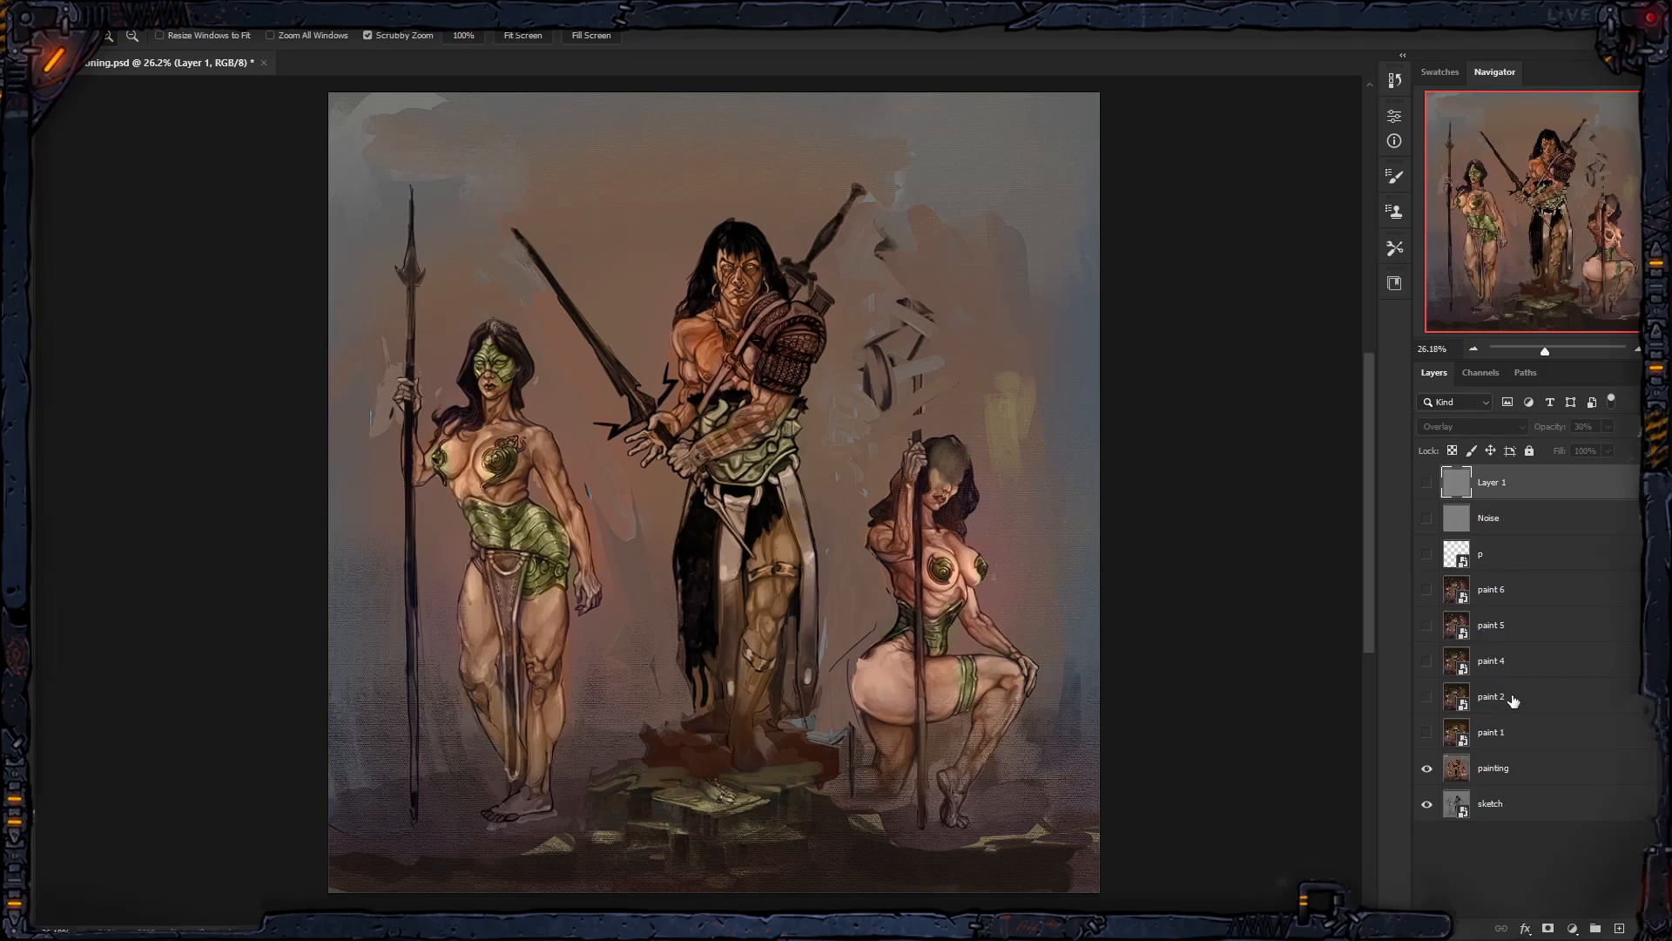
{"action": "left_click", "coordinate": [1503, 768]}
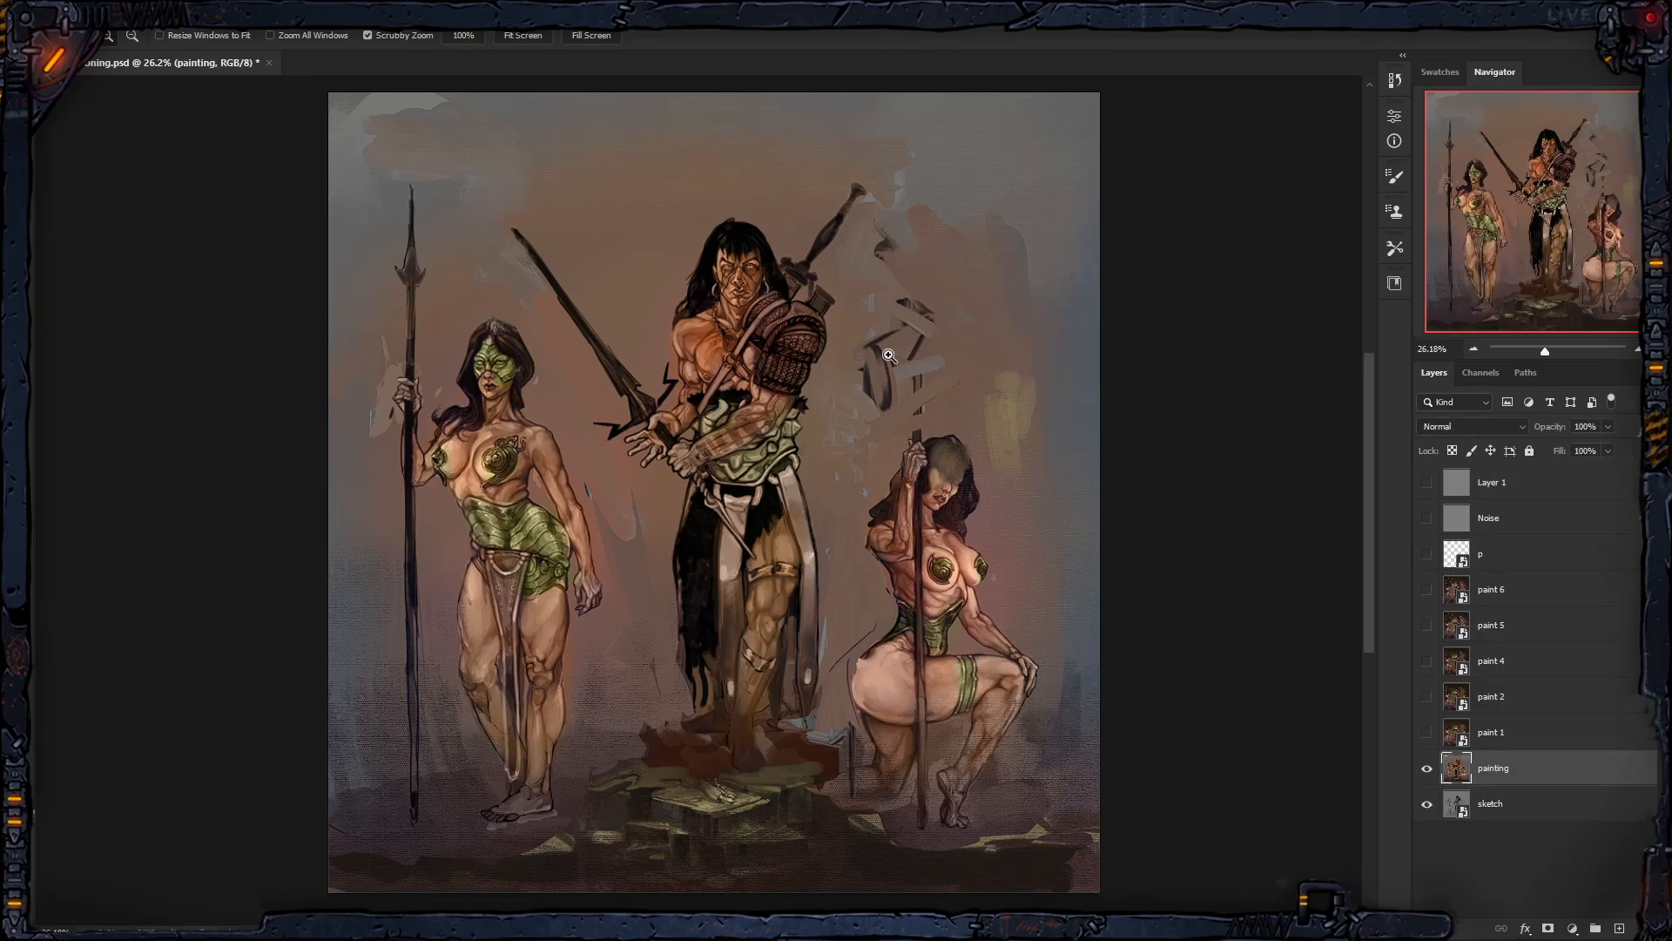
Step: Switch to File Explorer and open the Photo-reference folder inside The Reckoning folder on the Desktop
{"action": "mouse_move", "coordinate": [601, 937]}
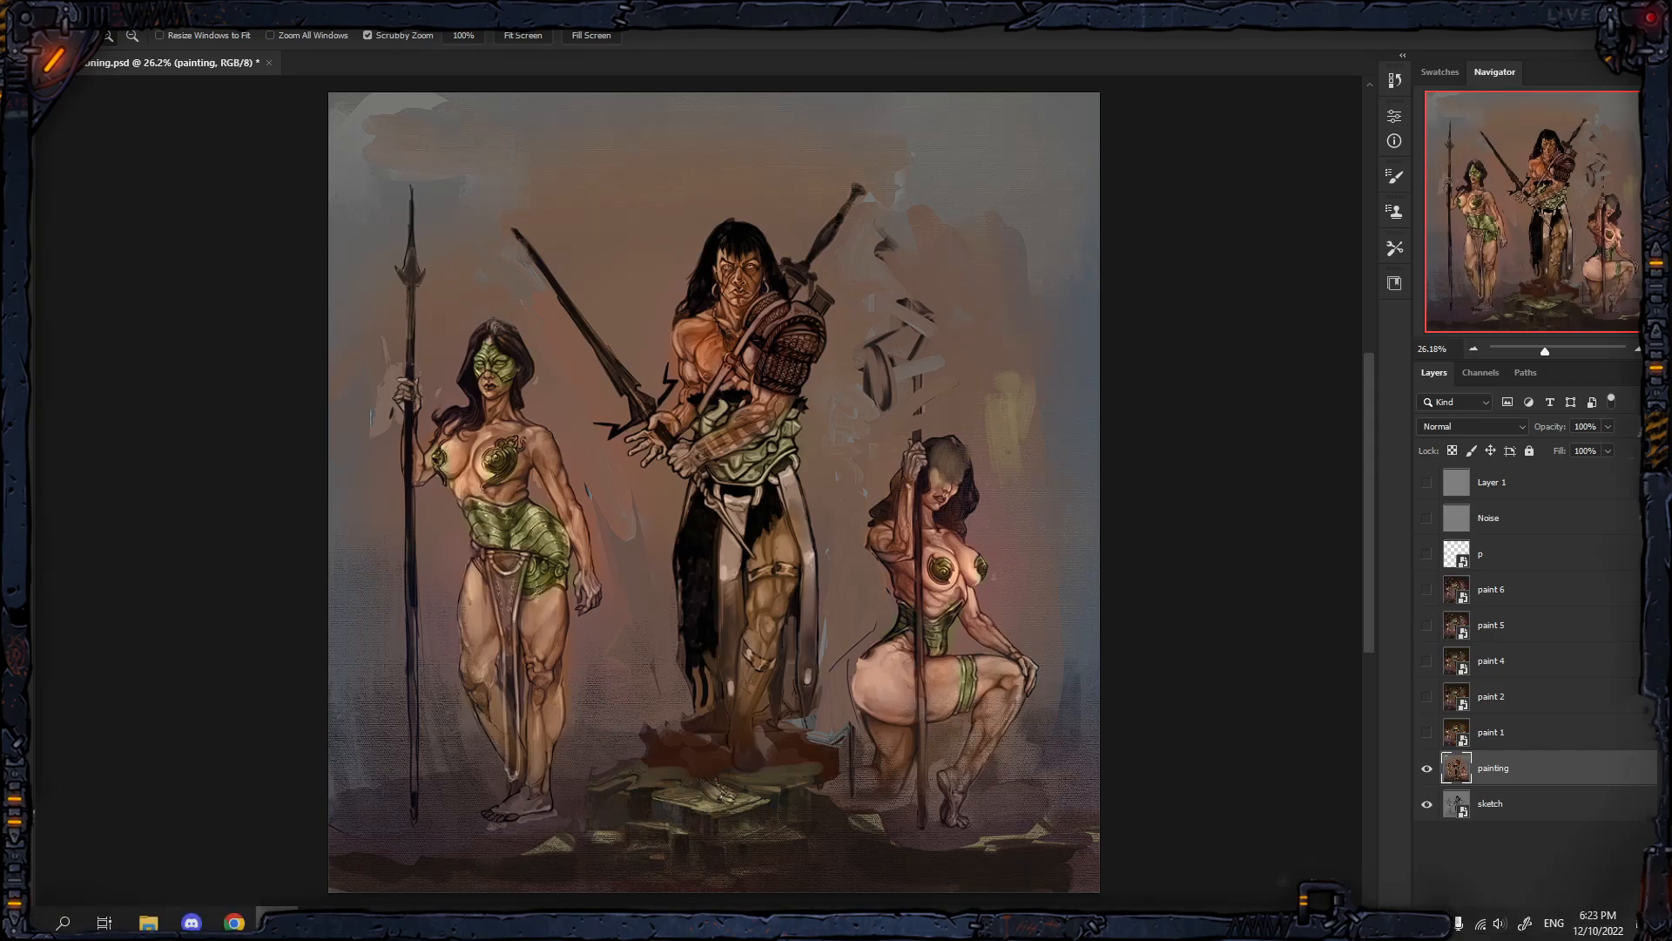
{"action": "left_click", "coordinate": [148, 922]}
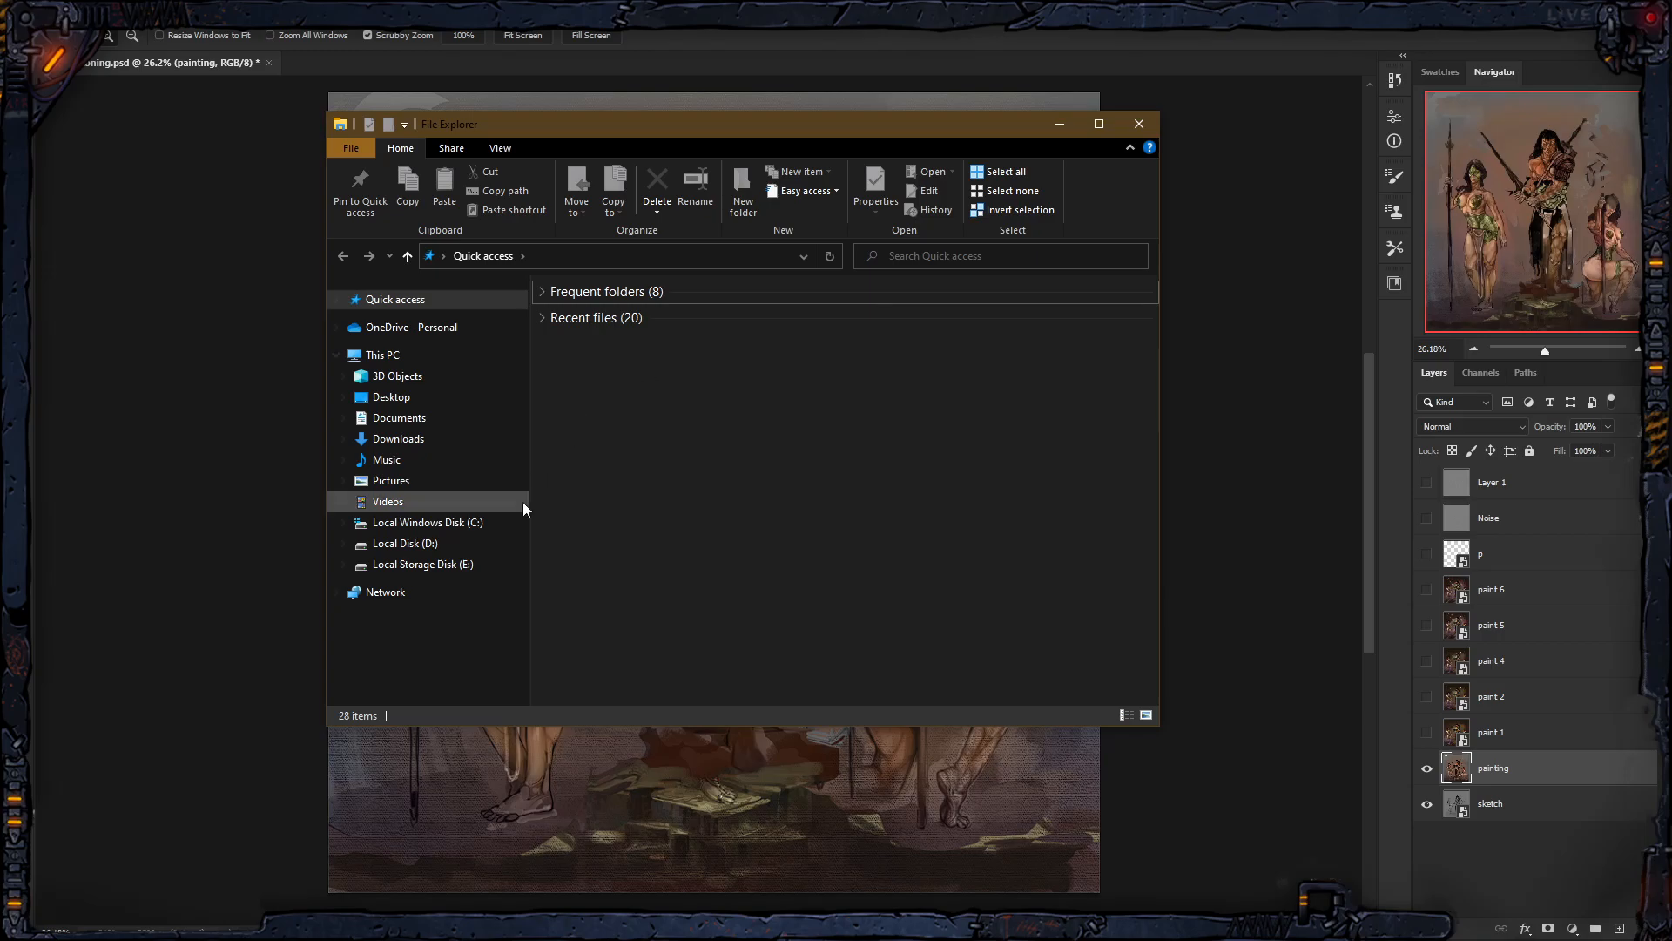
{"action": "left_click", "coordinate": [394, 397]}
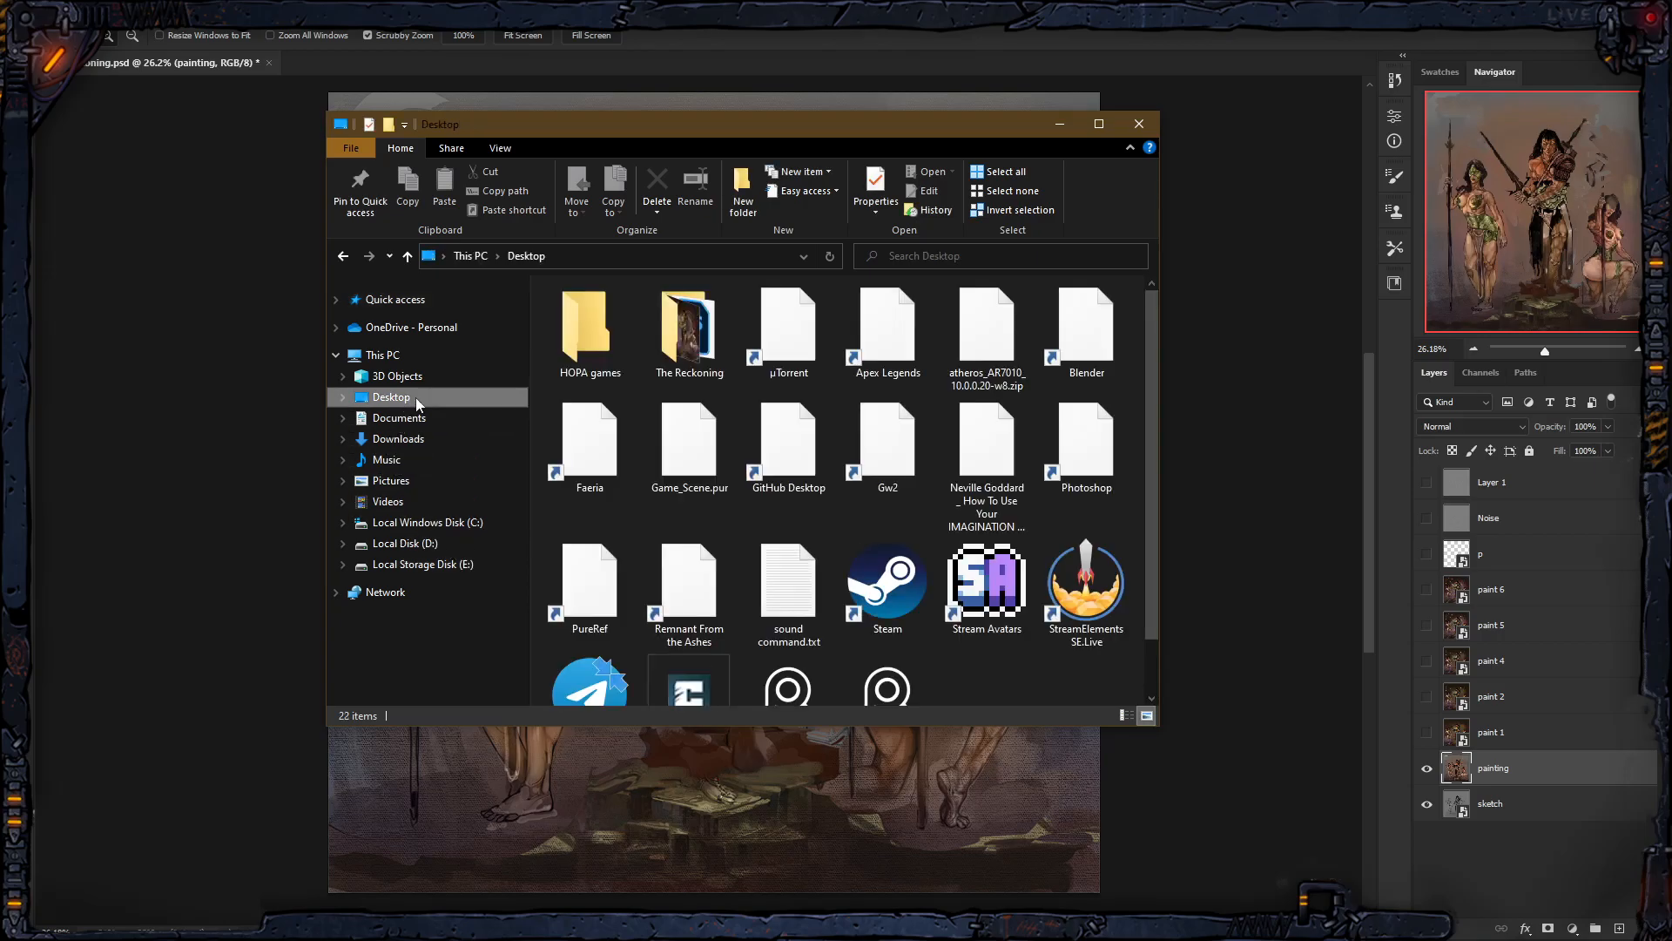
{"action": "double_click", "coordinate": [676, 360]}
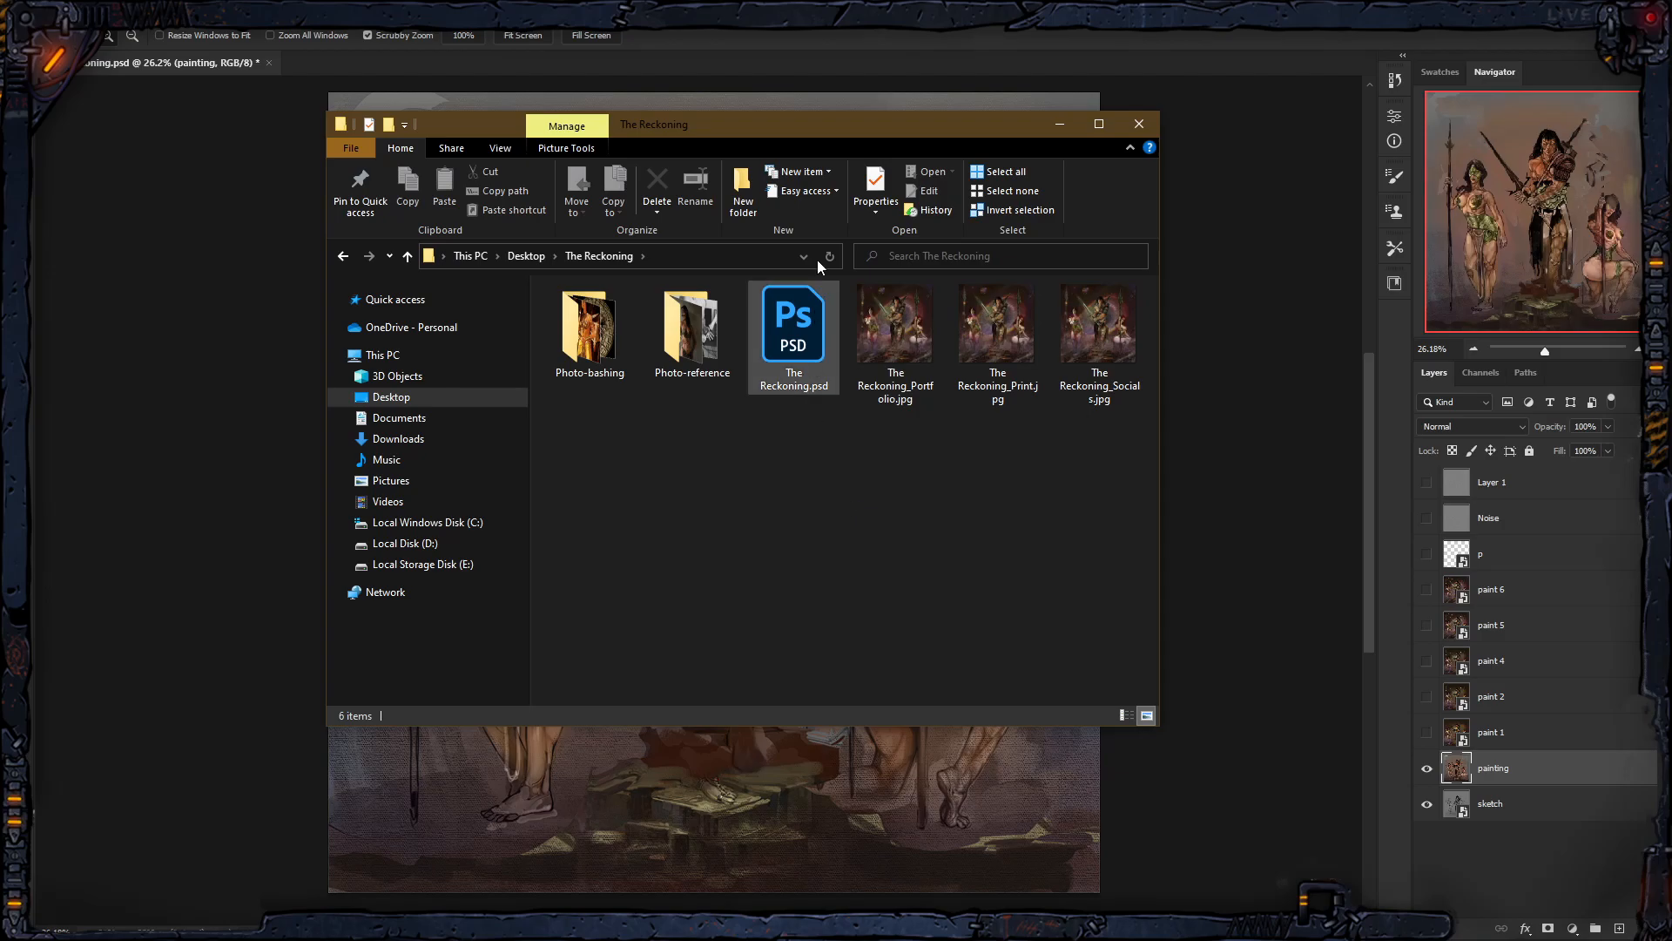
{"action": "left_click_drag", "start_coordinate": [795, 127], "coordinate": [847, 133]}
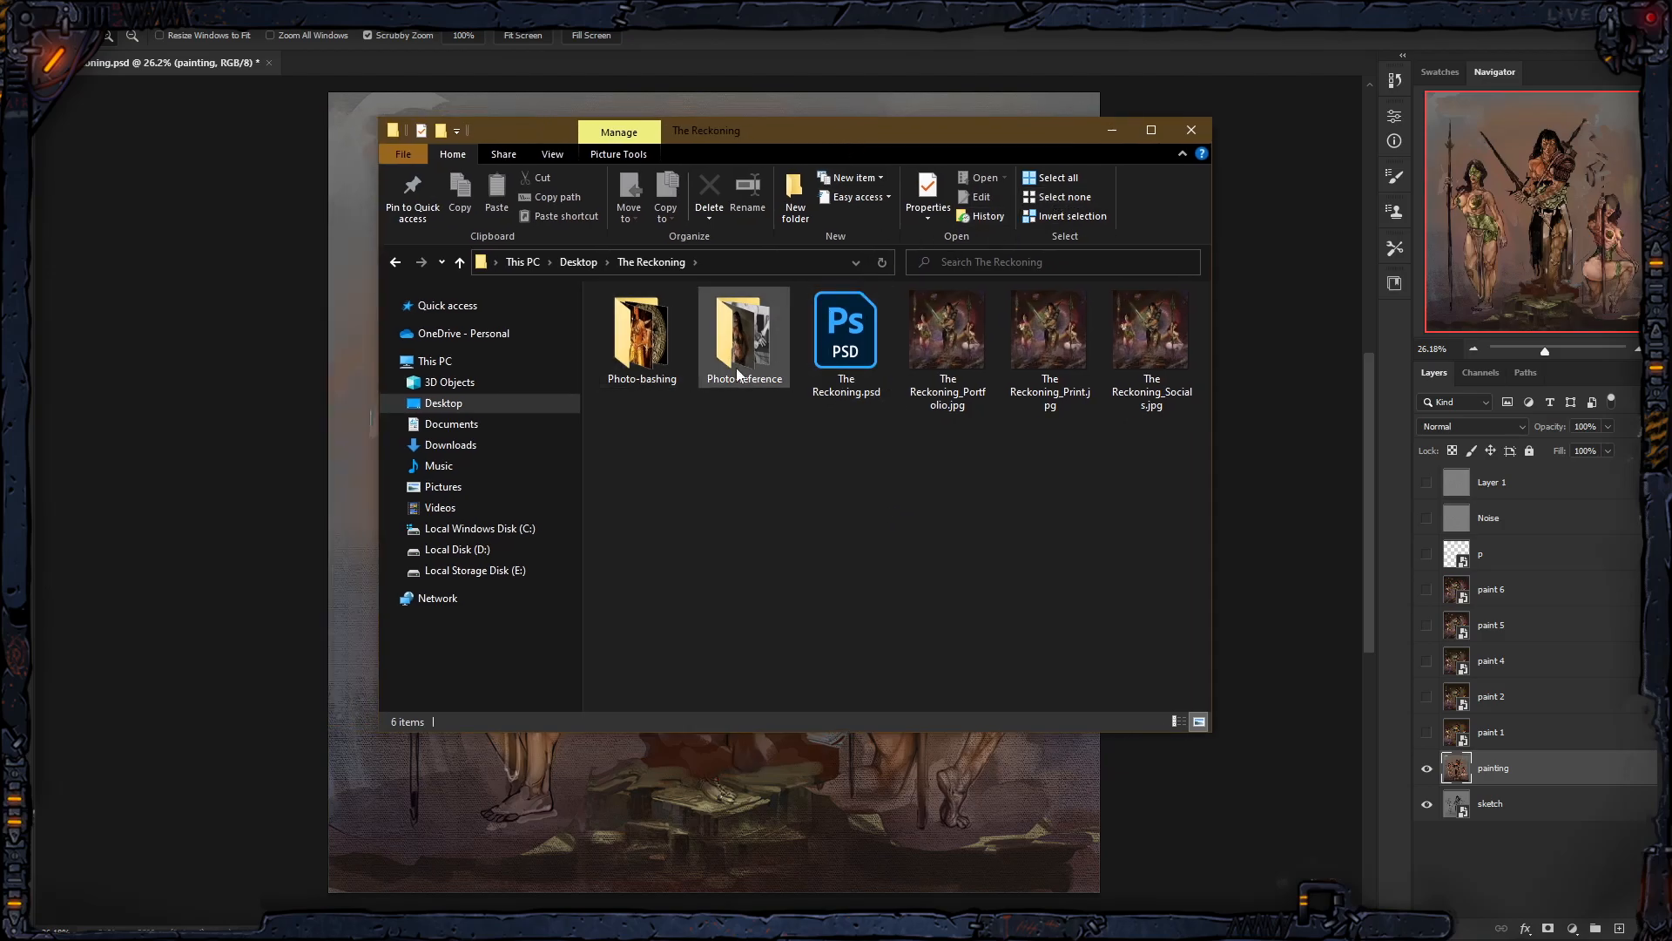
{"action": "double_click", "coordinate": [745, 331]}
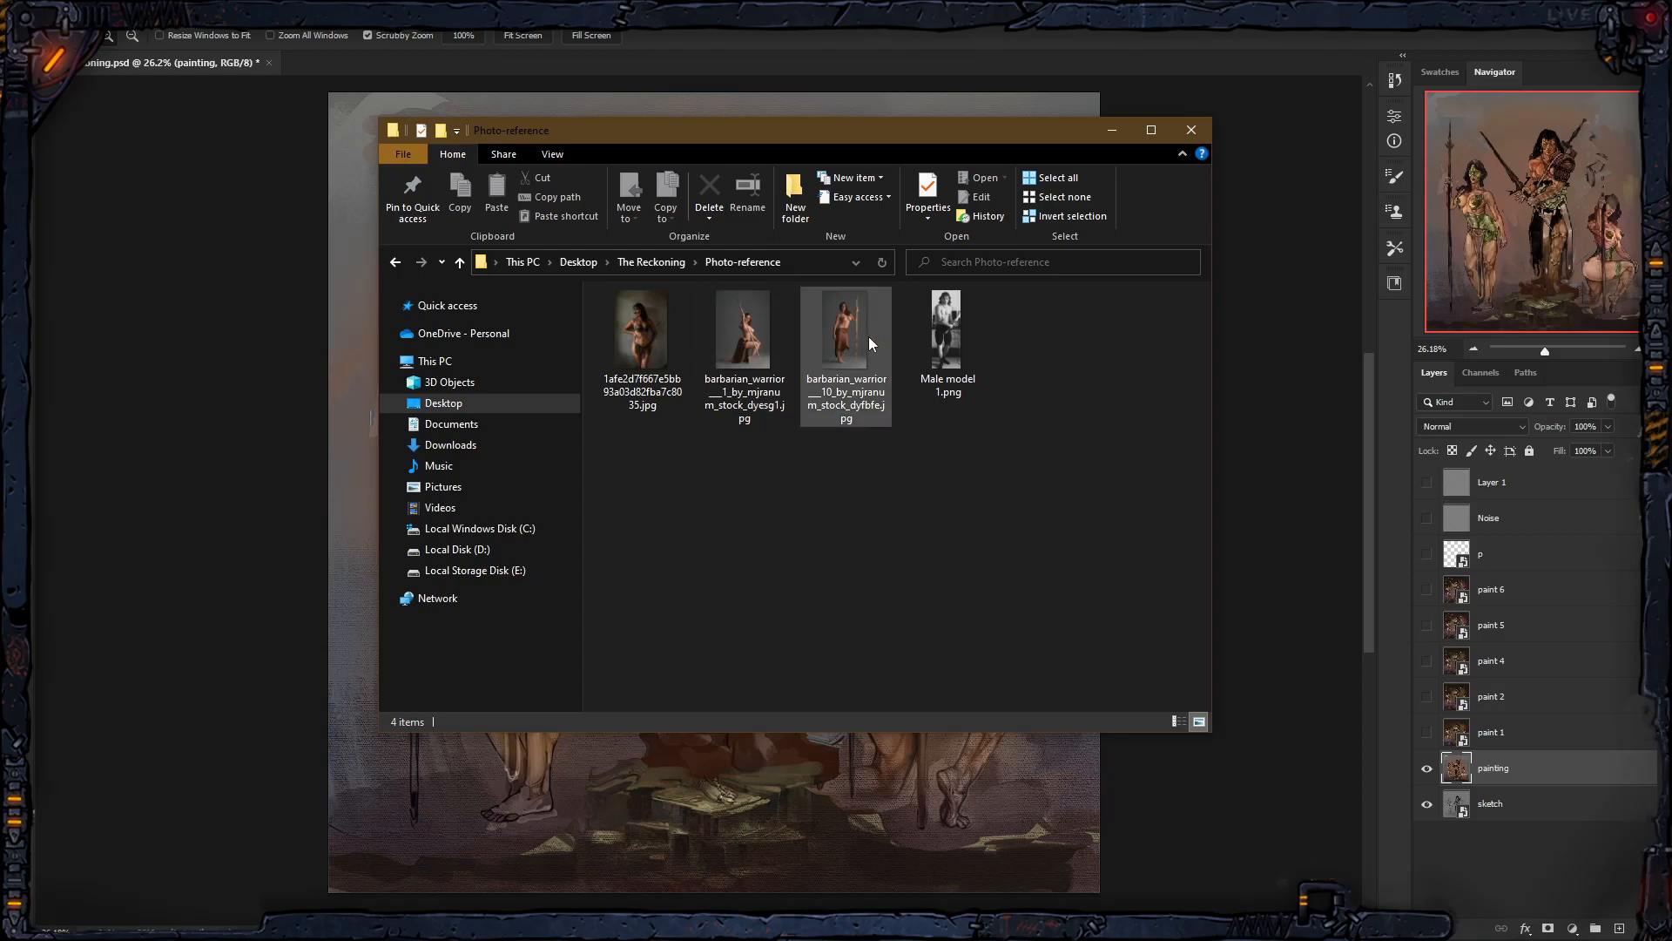
Step: View the kneeling barbarian warrior reference photo full size and browse through the other photos in the folder
{"action": "double_click", "coordinate": [755, 332]}
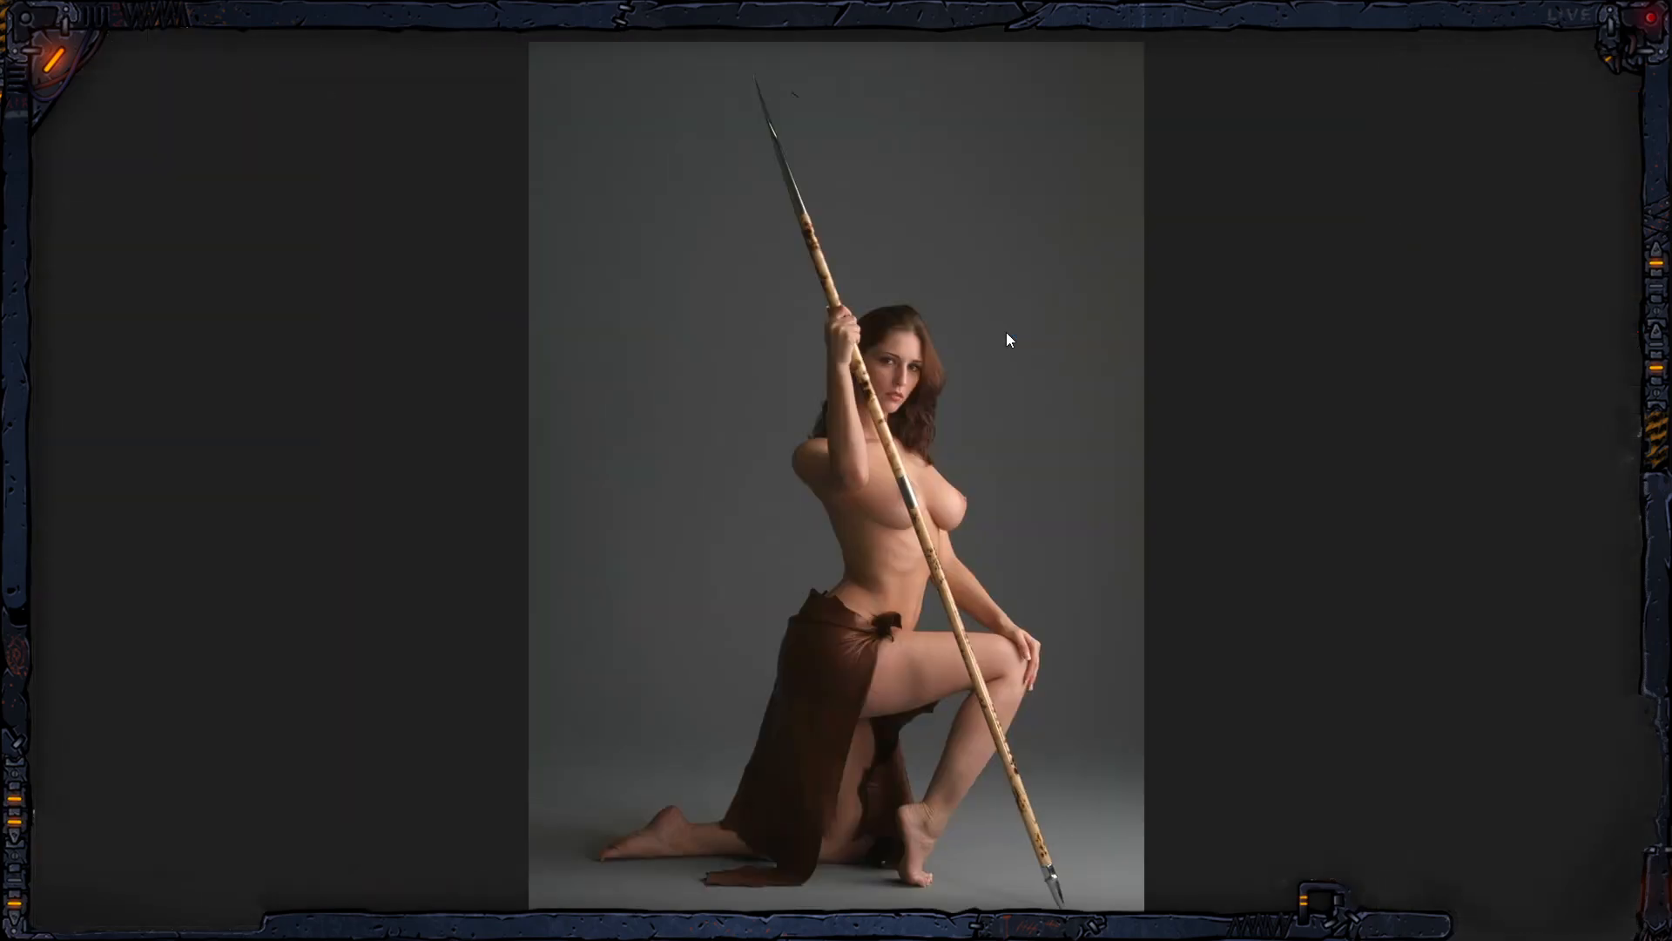
{"action": "key", "text": "Right"}
{"action": "key", "text": "Right"}
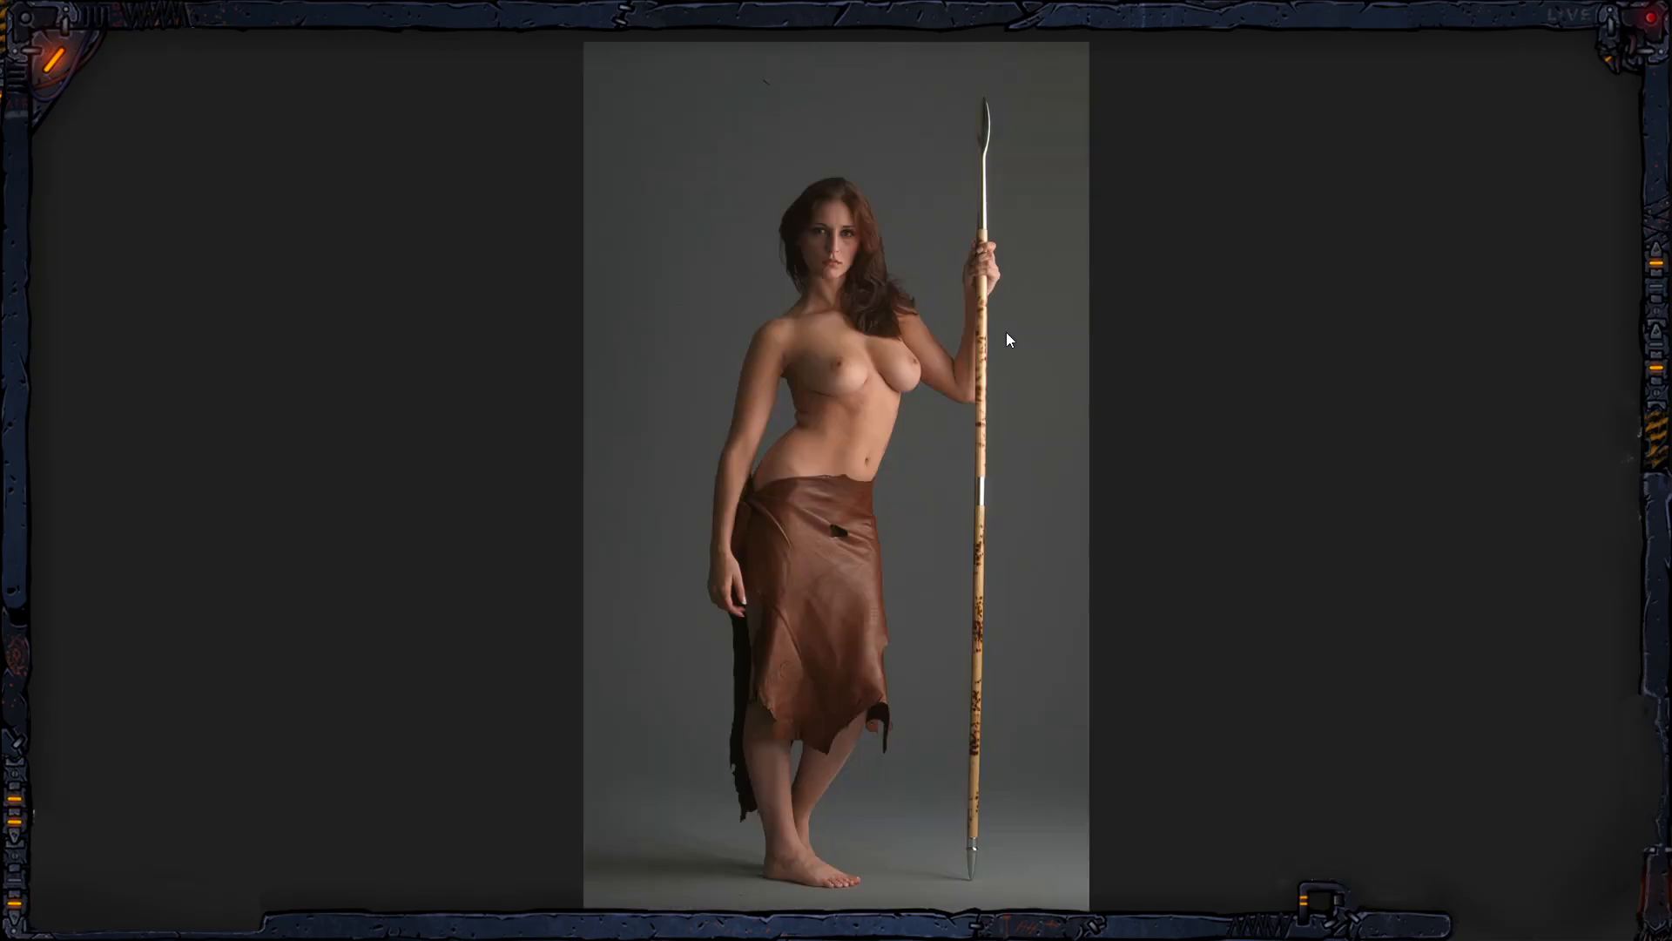
{"action": "key", "text": "Right"}
{"action": "key", "text": "Right"}
{"action": "key", "text": "Left"}
{"action": "key", "text": "Right"}
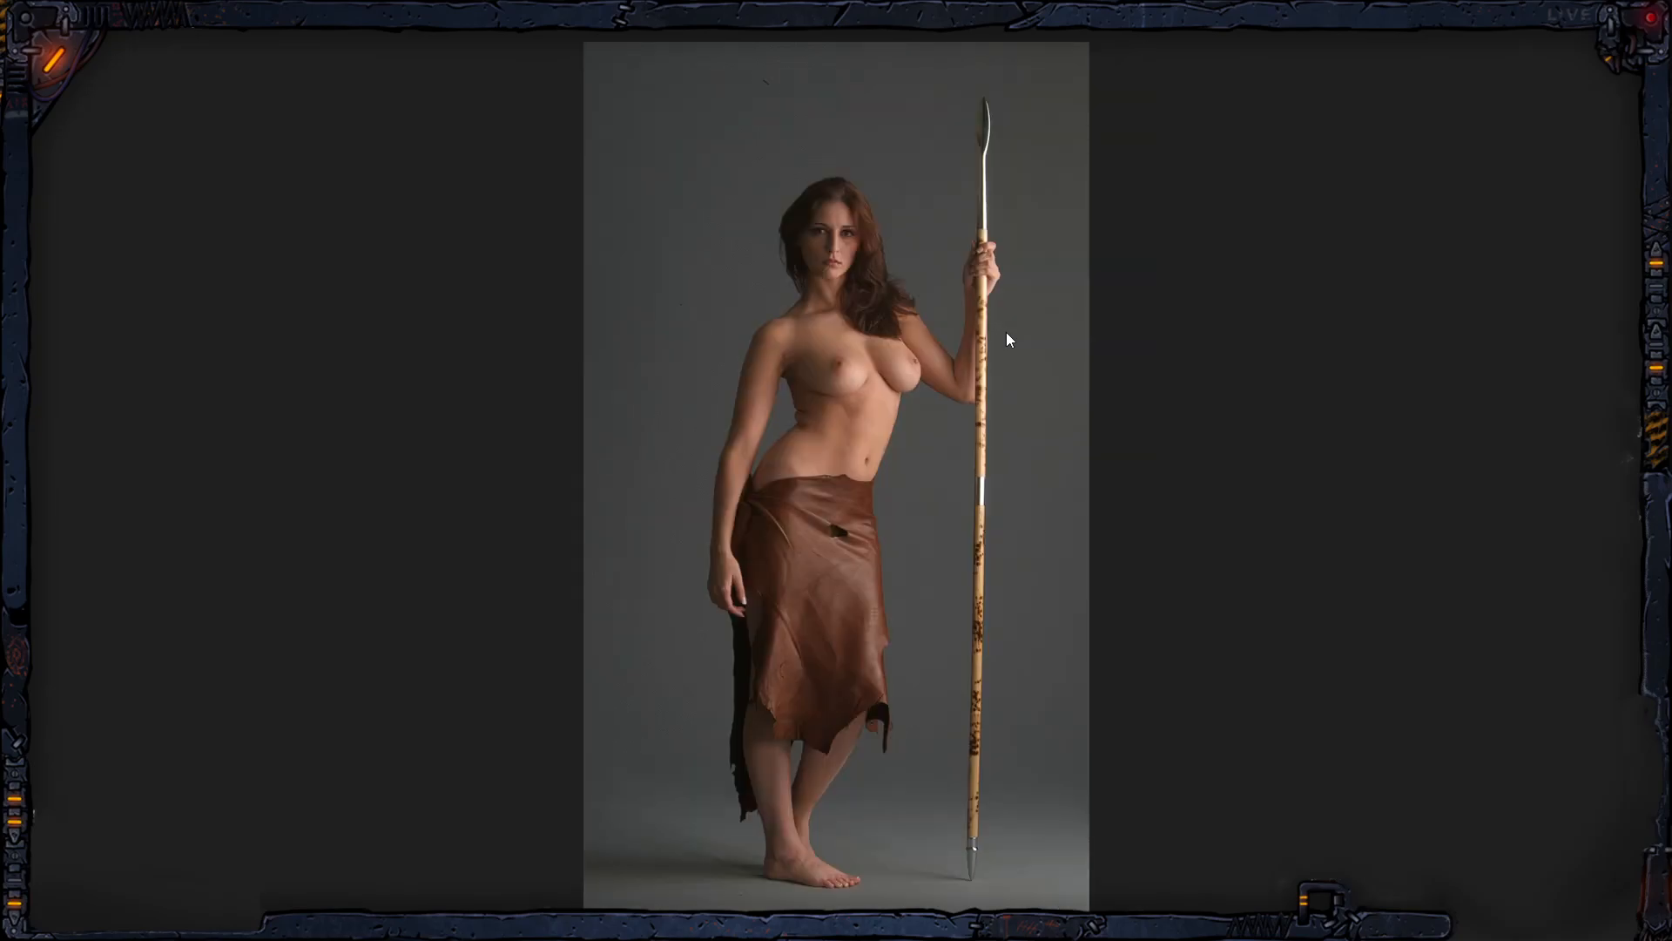
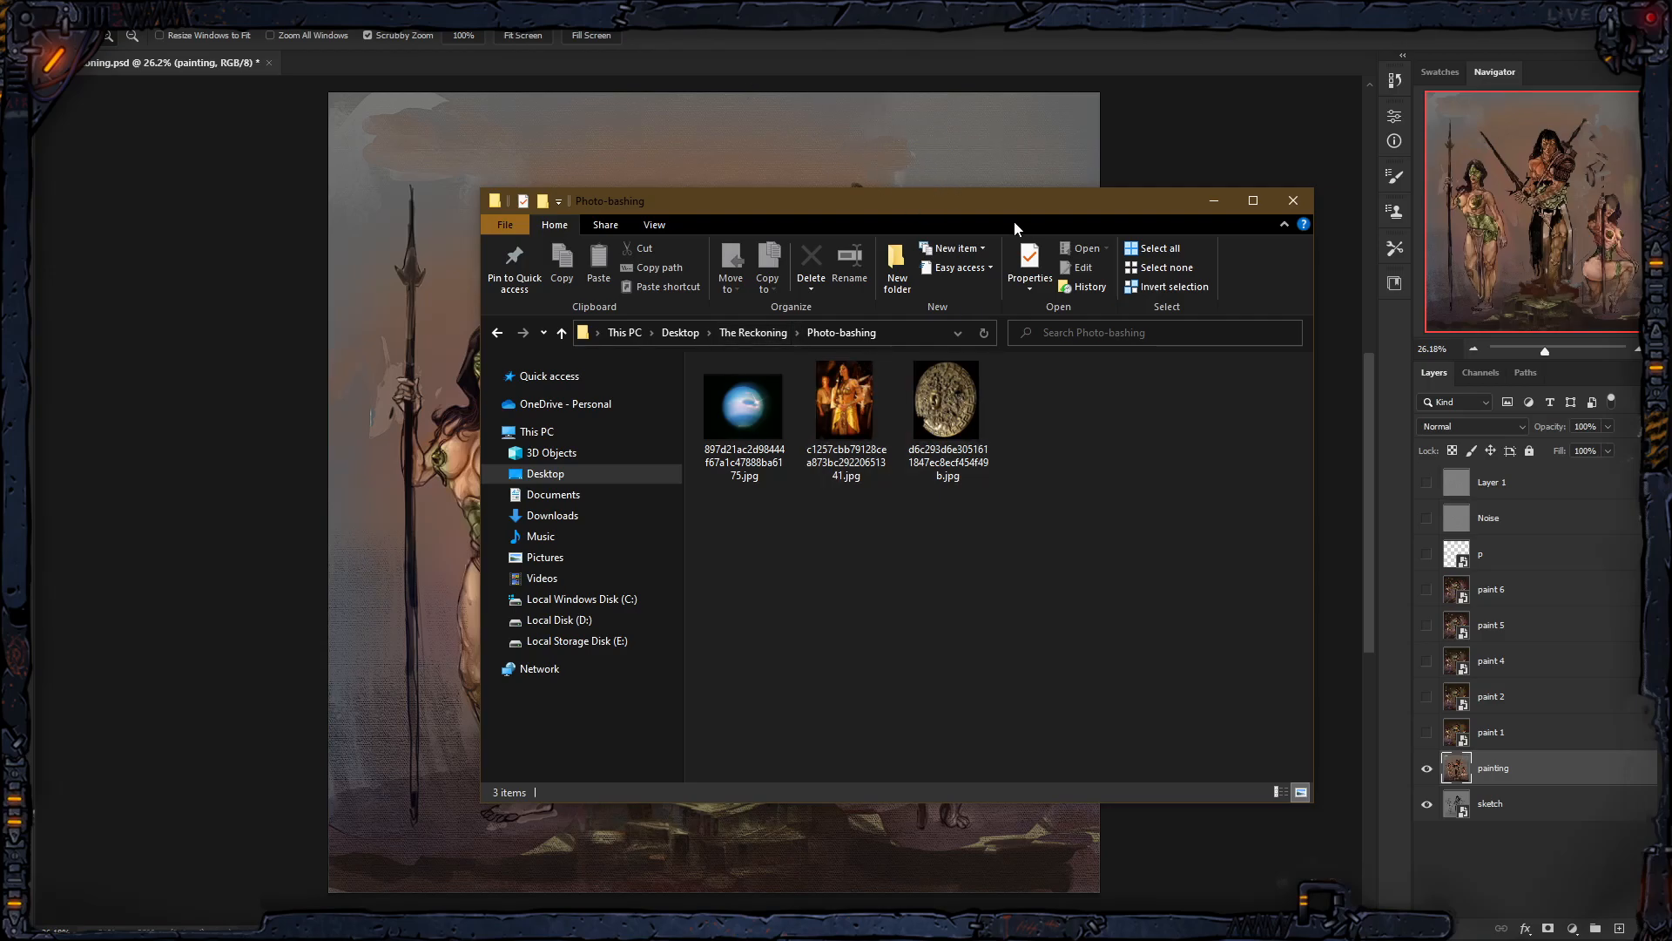
Step: Minimize File Explorer, show the paint 6 layer and inspect the ornaments on the warrior's belt and straps
{"action": "left_click", "coordinate": [1213, 200]}
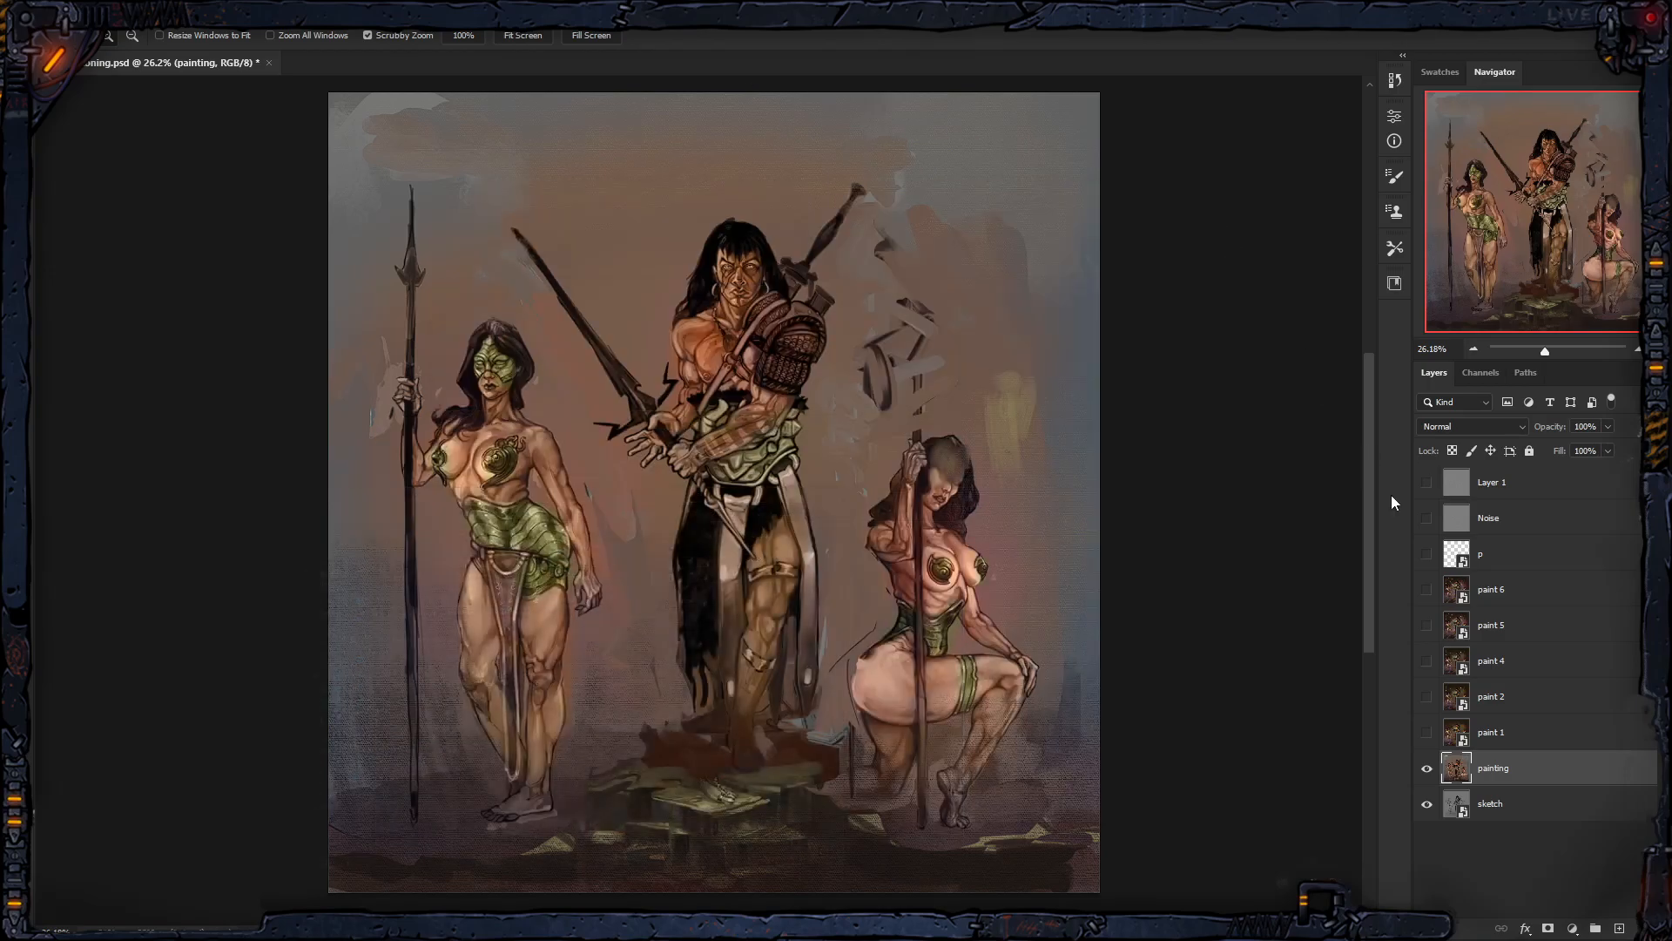
{"action": "left_click", "coordinate": [1427, 590]}
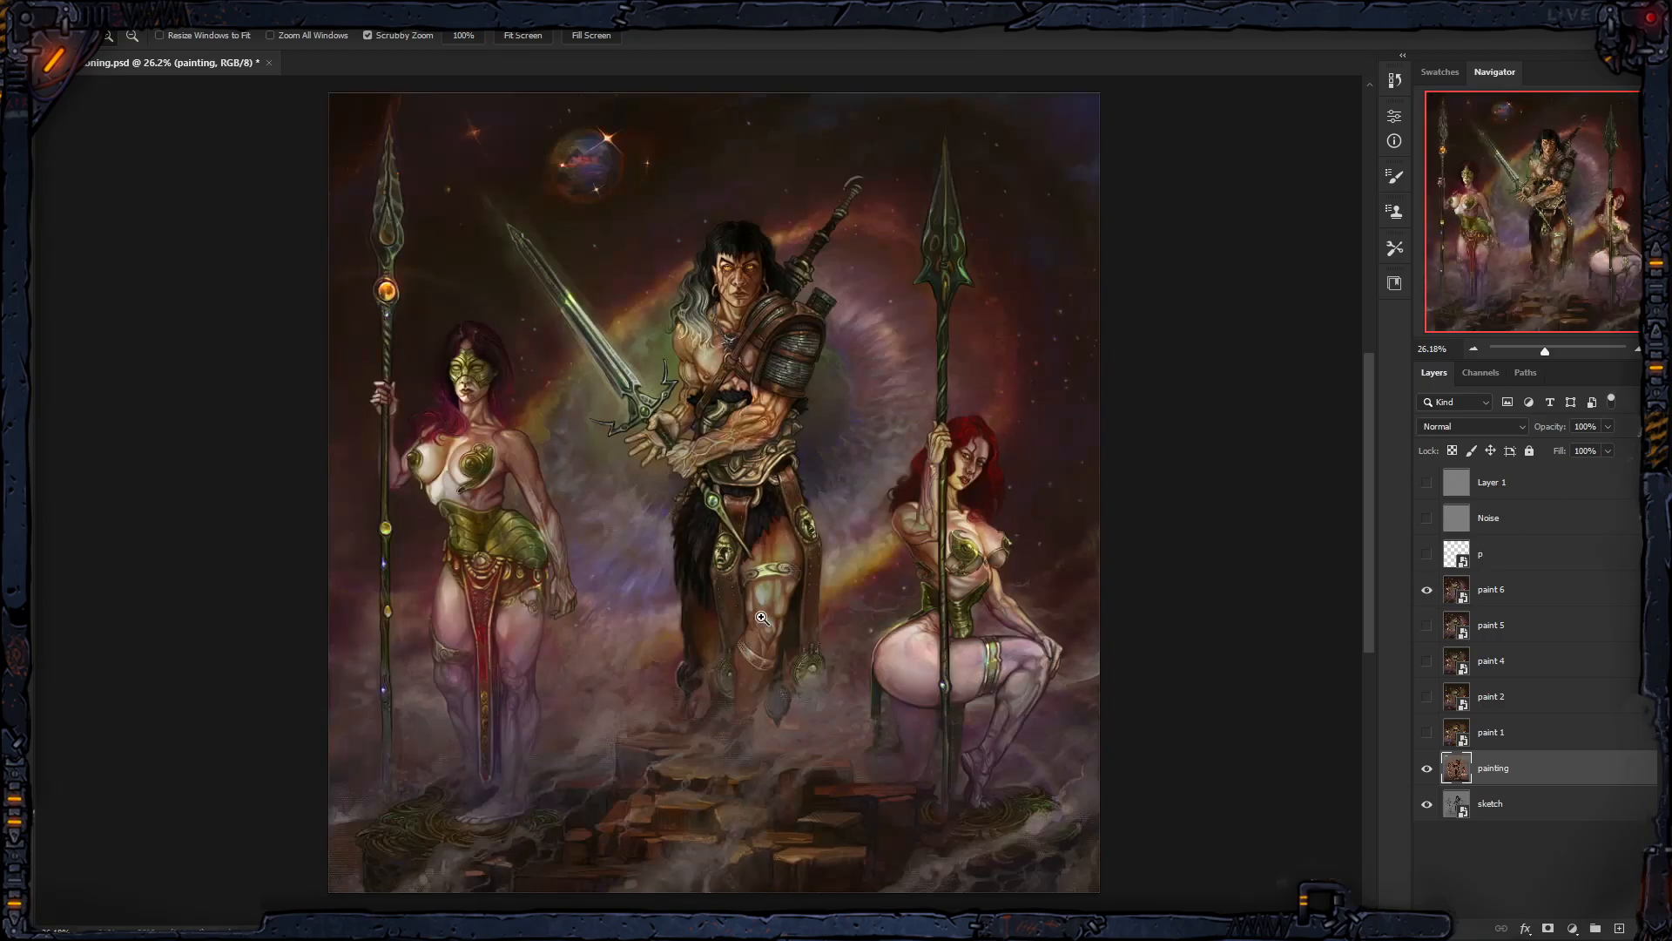
{"action": "left_click_drag", "start_coordinate": [814, 553], "coordinate": [793, 522]}
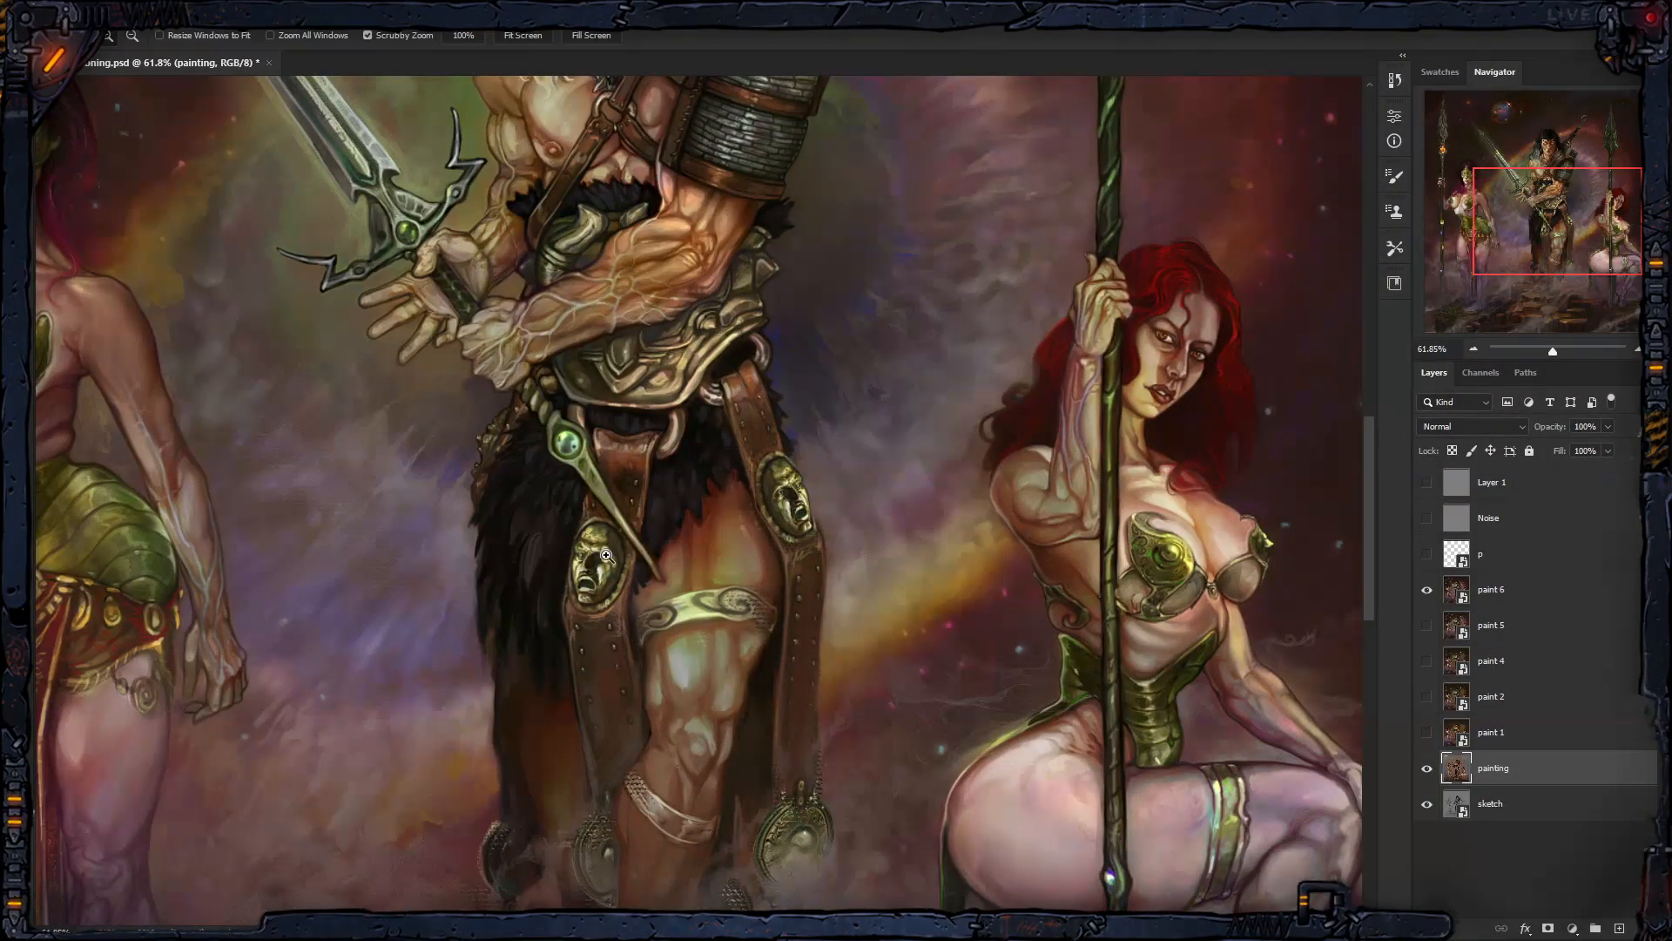
{"action": "left_click_drag", "start_coordinate": [737, 608], "coordinate": [756, 427]}
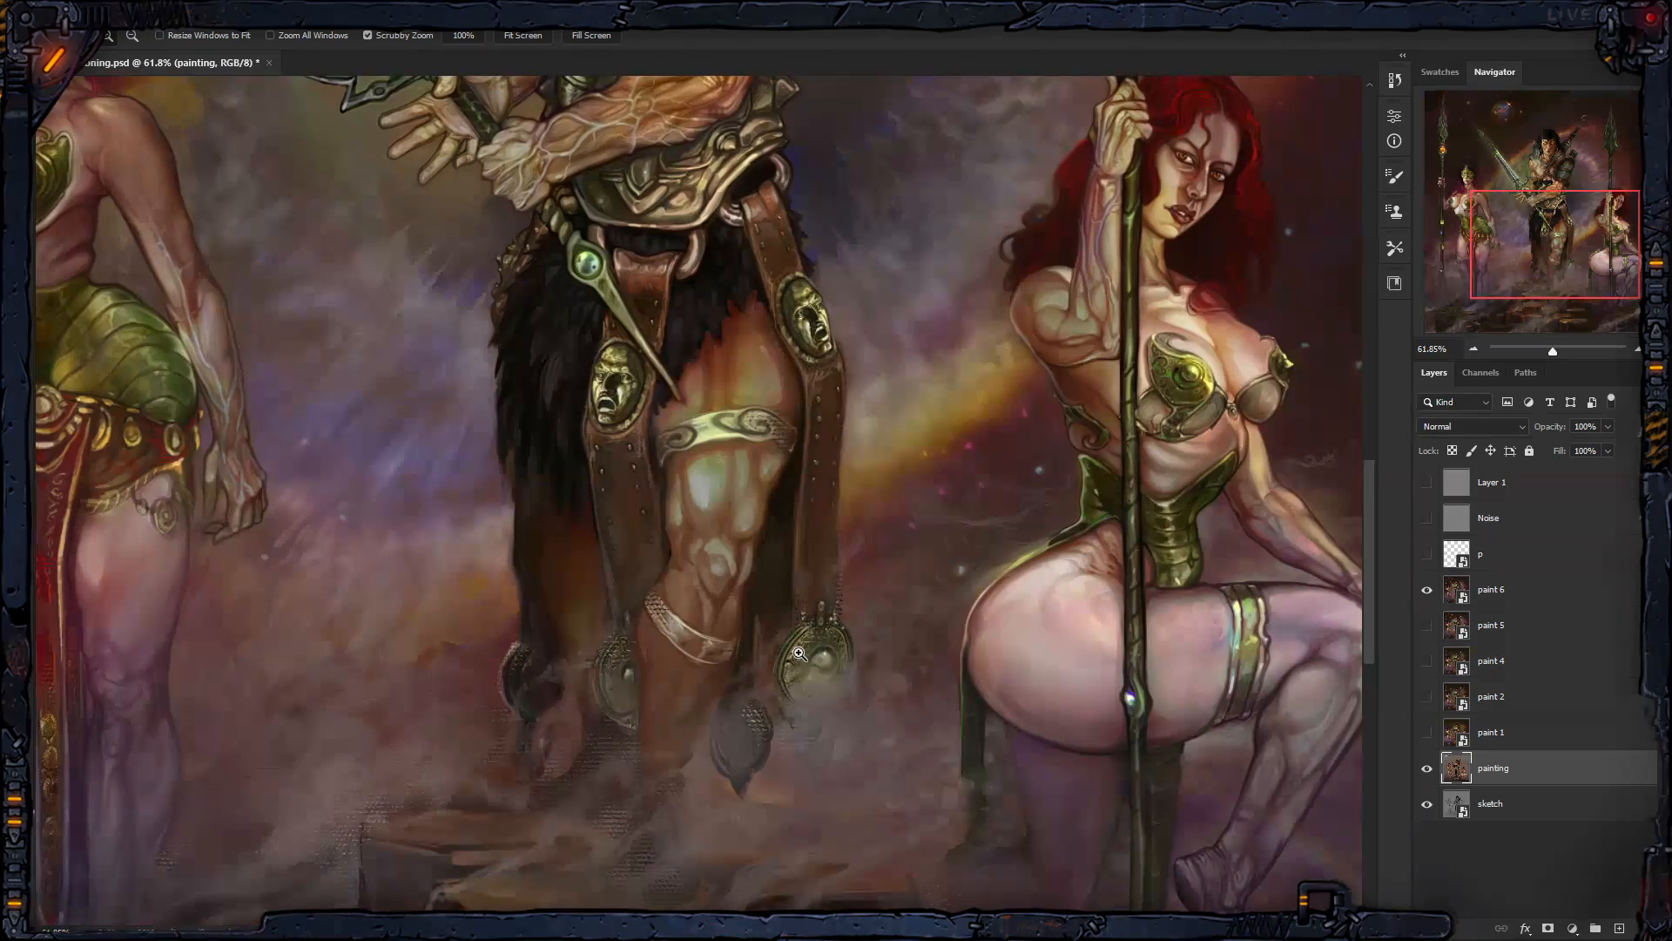
{"action": "left_click_drag", "start_coordinate": [821, 341], "coordinate": [772, 389]}
{"action": "key", "text": "ctrl+0"}
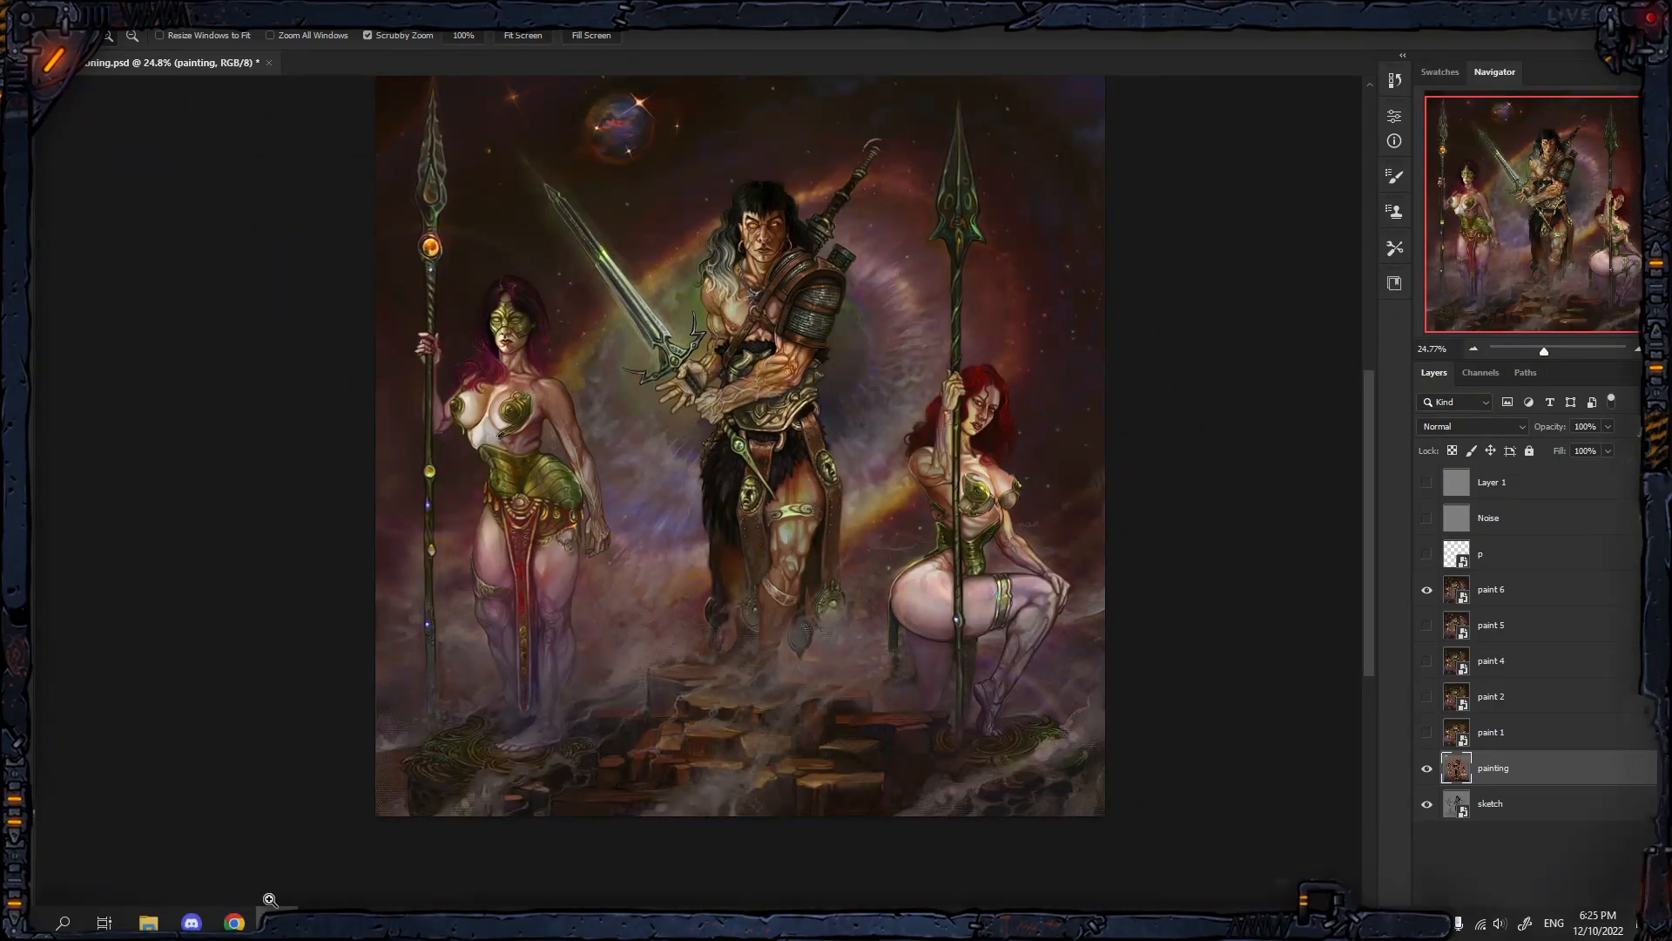
Step: Switch to File Explorer, view the golden Medusa shield image from the Photo-bashing folder full size and close the viewer
{"action": "left_click", "coordinate": [148, 923]}
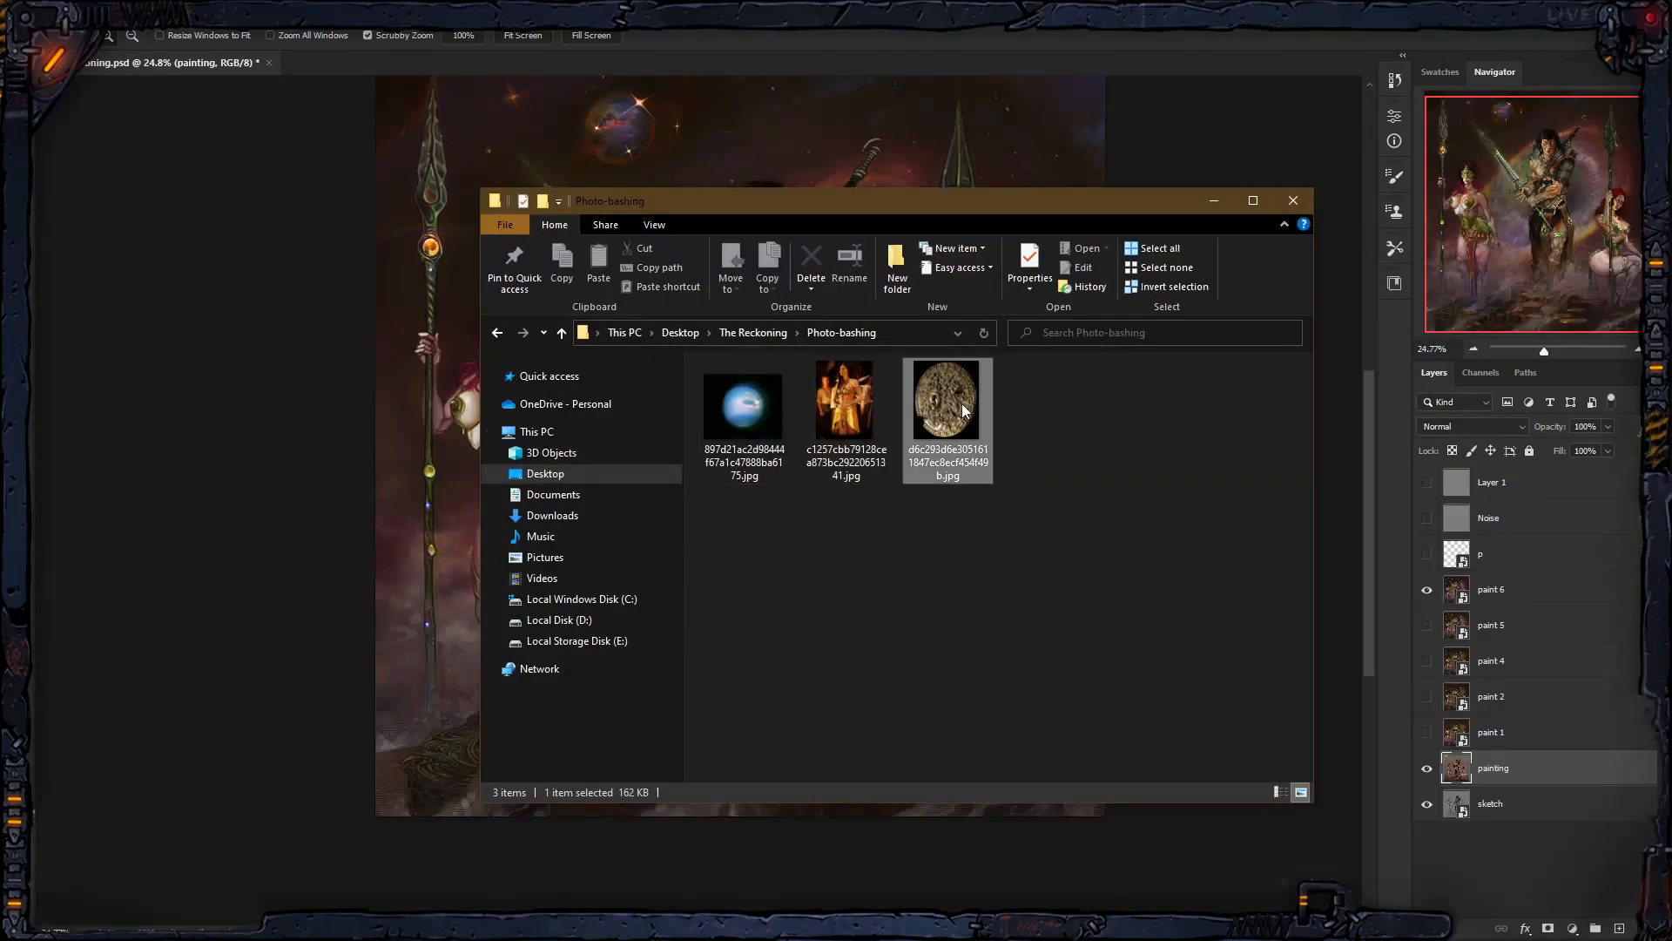
{"action": "double_click", "coordinate": [961, 404]}
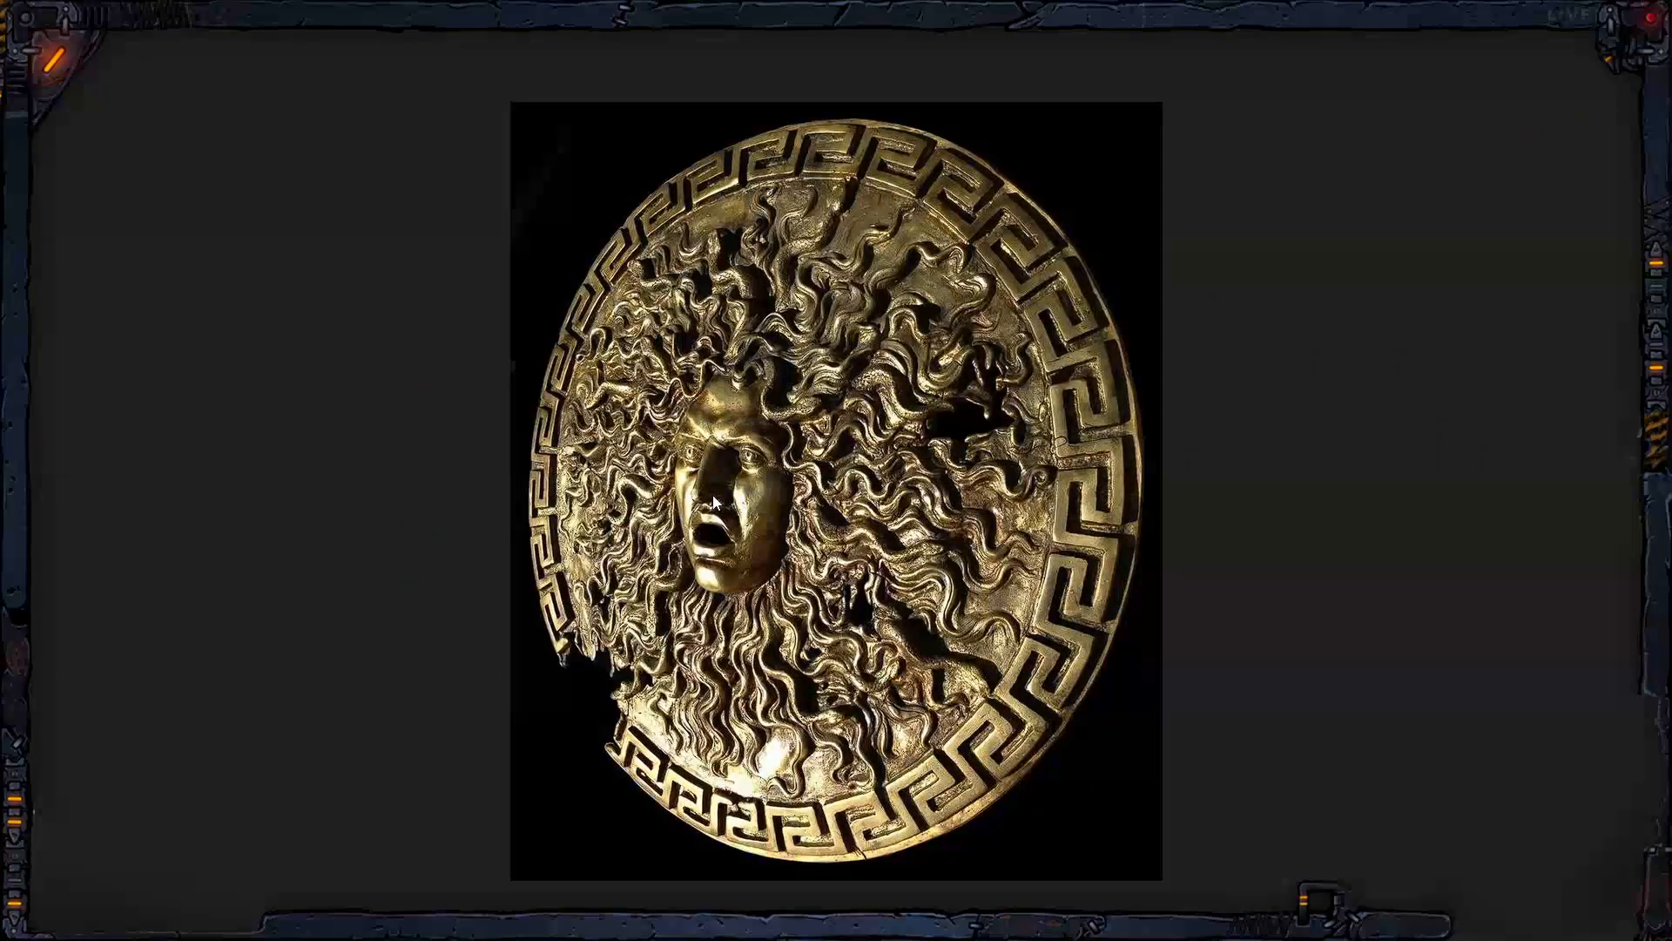
{"action": "key", "text": "alt+F4"}
Step: Place the Medusa shield image into the painting as a layer directly above paint 6 and hide it
{"action": "left_click_drag", "start_coordinate": [950, 409], "coordinate": [410, 523]}
{"action": "key", "text": "Return"}
{"action": "left_click_drag", "start_coordinate": [1559, 766], "coordinate": [1542, 566]}
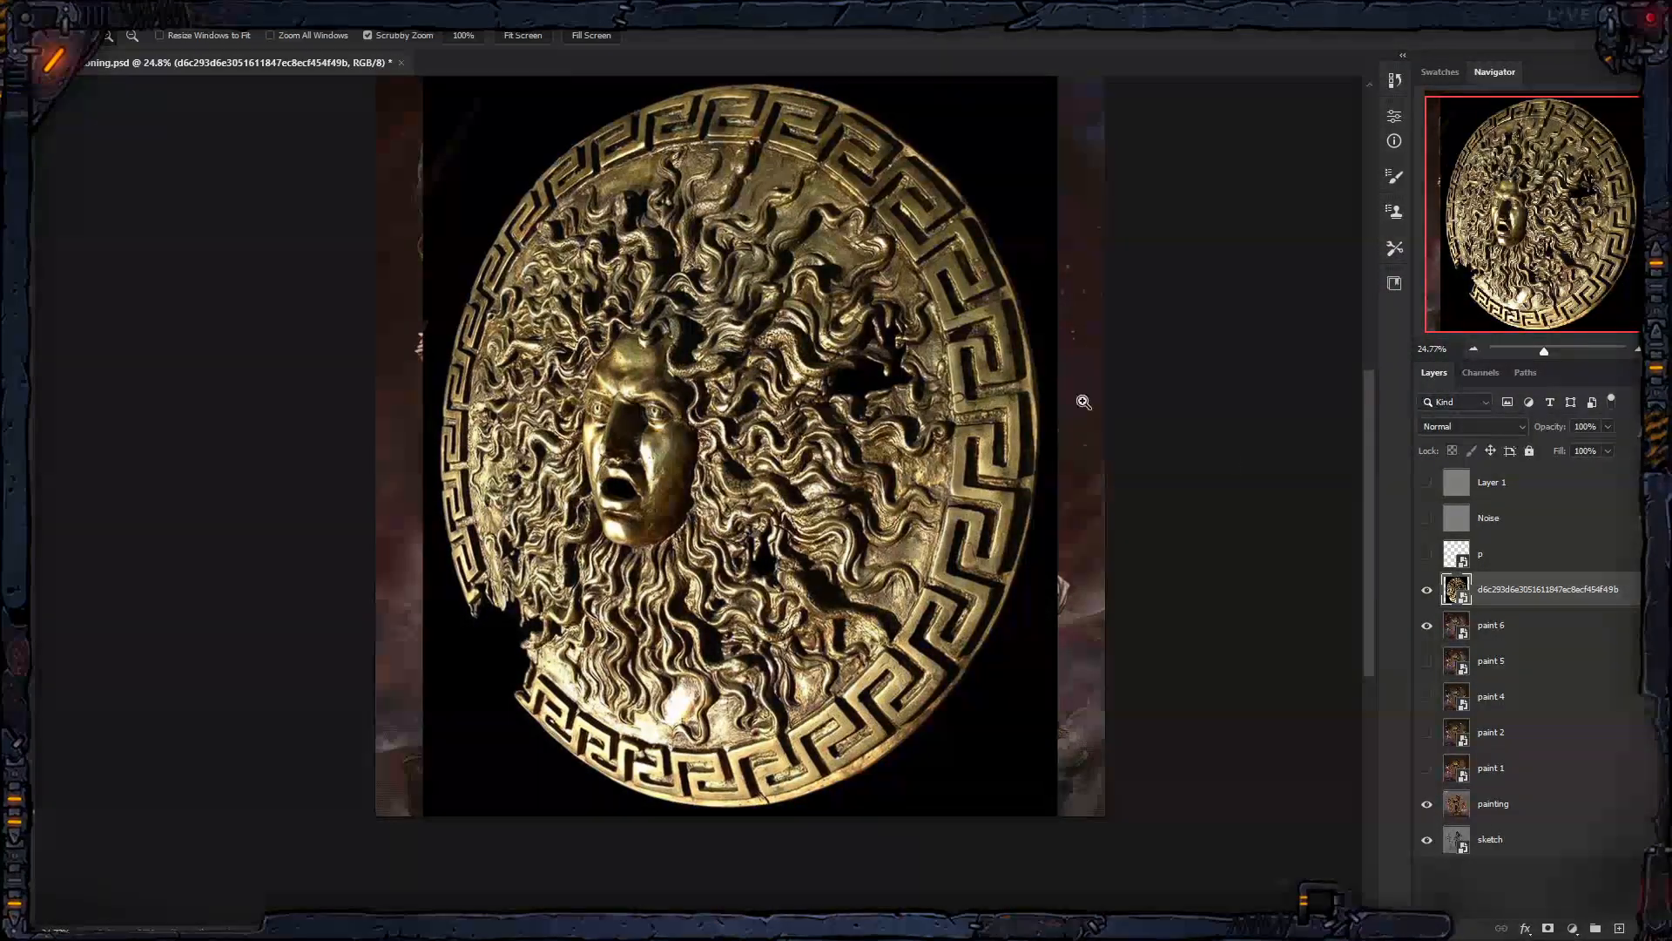
{"action": "left_click", "coordinate": [1427, 591]}
Step: Examine the face medallions and round hanging ornaments on the warrior's leather straps, ending with the whole painting in view
{"action": "left_click_drag", "start_coordinate": [712, 583], "coordinate": [833, 567]}
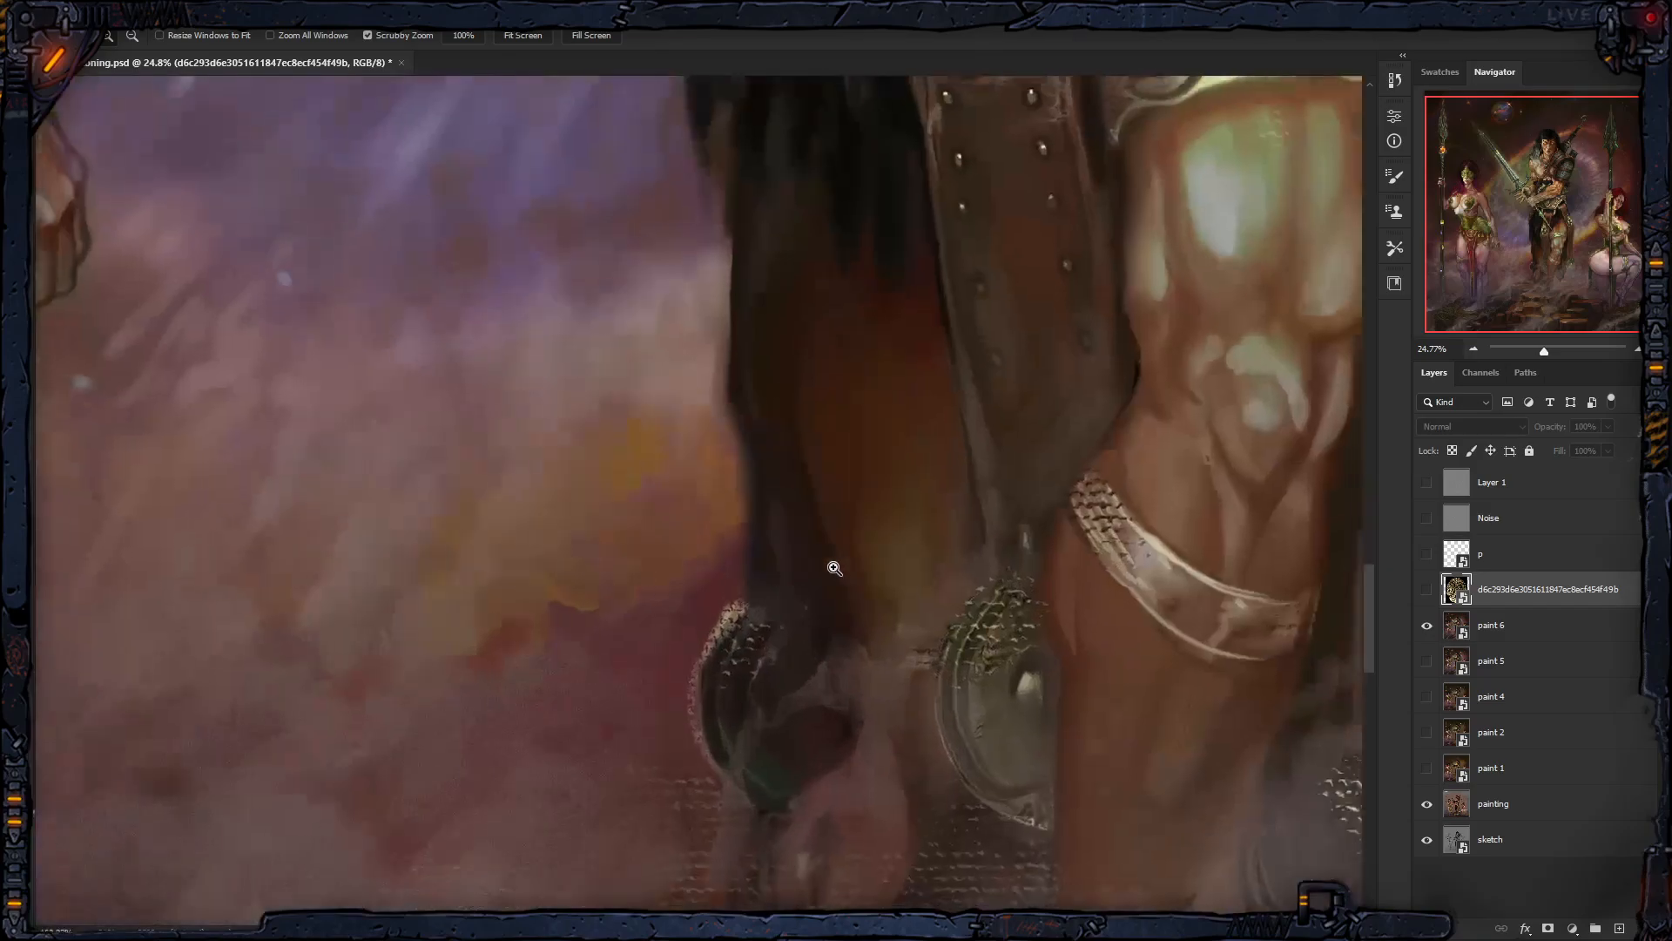
{"action": "left_click_drag", "start_coordinate": [1097, 576], "coordinate": [547, 441]}
{"action": "mouse_move", "coordinate": [991, 446]}
{"action": "left_mouse_down"}
{"action": "mouse_move", "coordinate": [982, 384]}
{"action": "mouse_move", "coordinate": [960, 457]}
{"action": "left_mouse_up"}
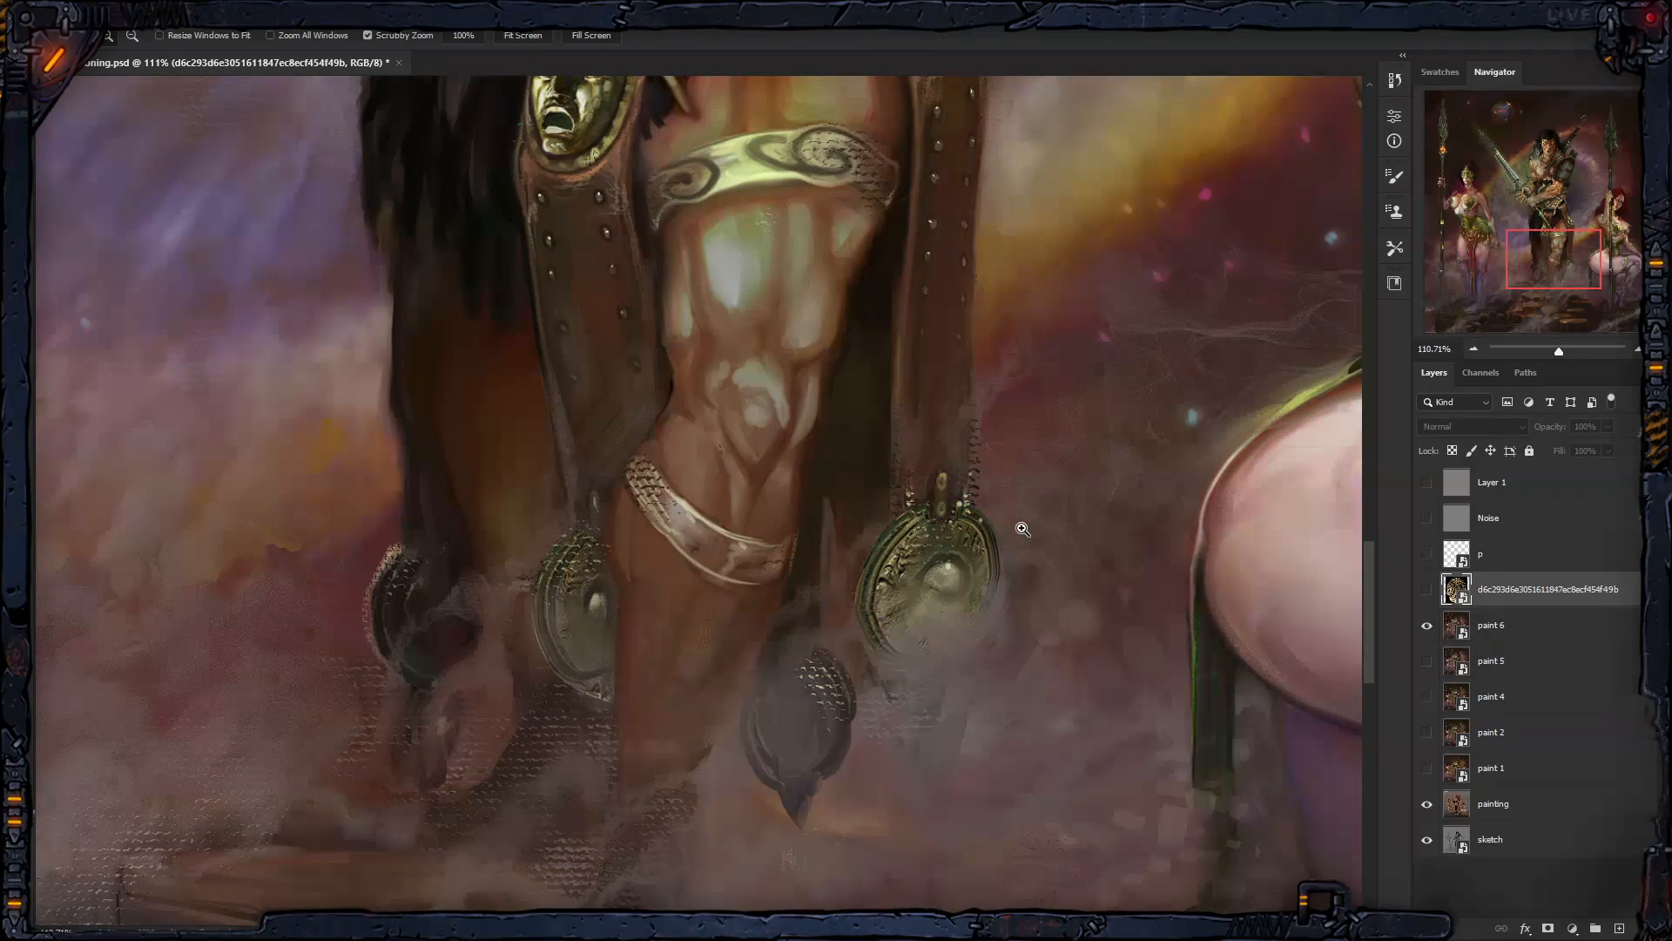
{"action": "mouse_move", "coordinate": [985, 263]}
{"action": "left_mouse_down"}
{"action": "mouse_move", "coordinate": [948, 294]}
{"action": "mouse_move", "coordinate": [945, 277]}
{"action": "mouse_move", "coordinate": [970, 252]}
{"action": "mouse_move", "coordinate": [947, 316]}
{"action": "mouse_move", "coordinate": [906, 305]}
{"action": "mouse_move", "coordinate": [999, 288]}
{"action": "left_mouse_up"}
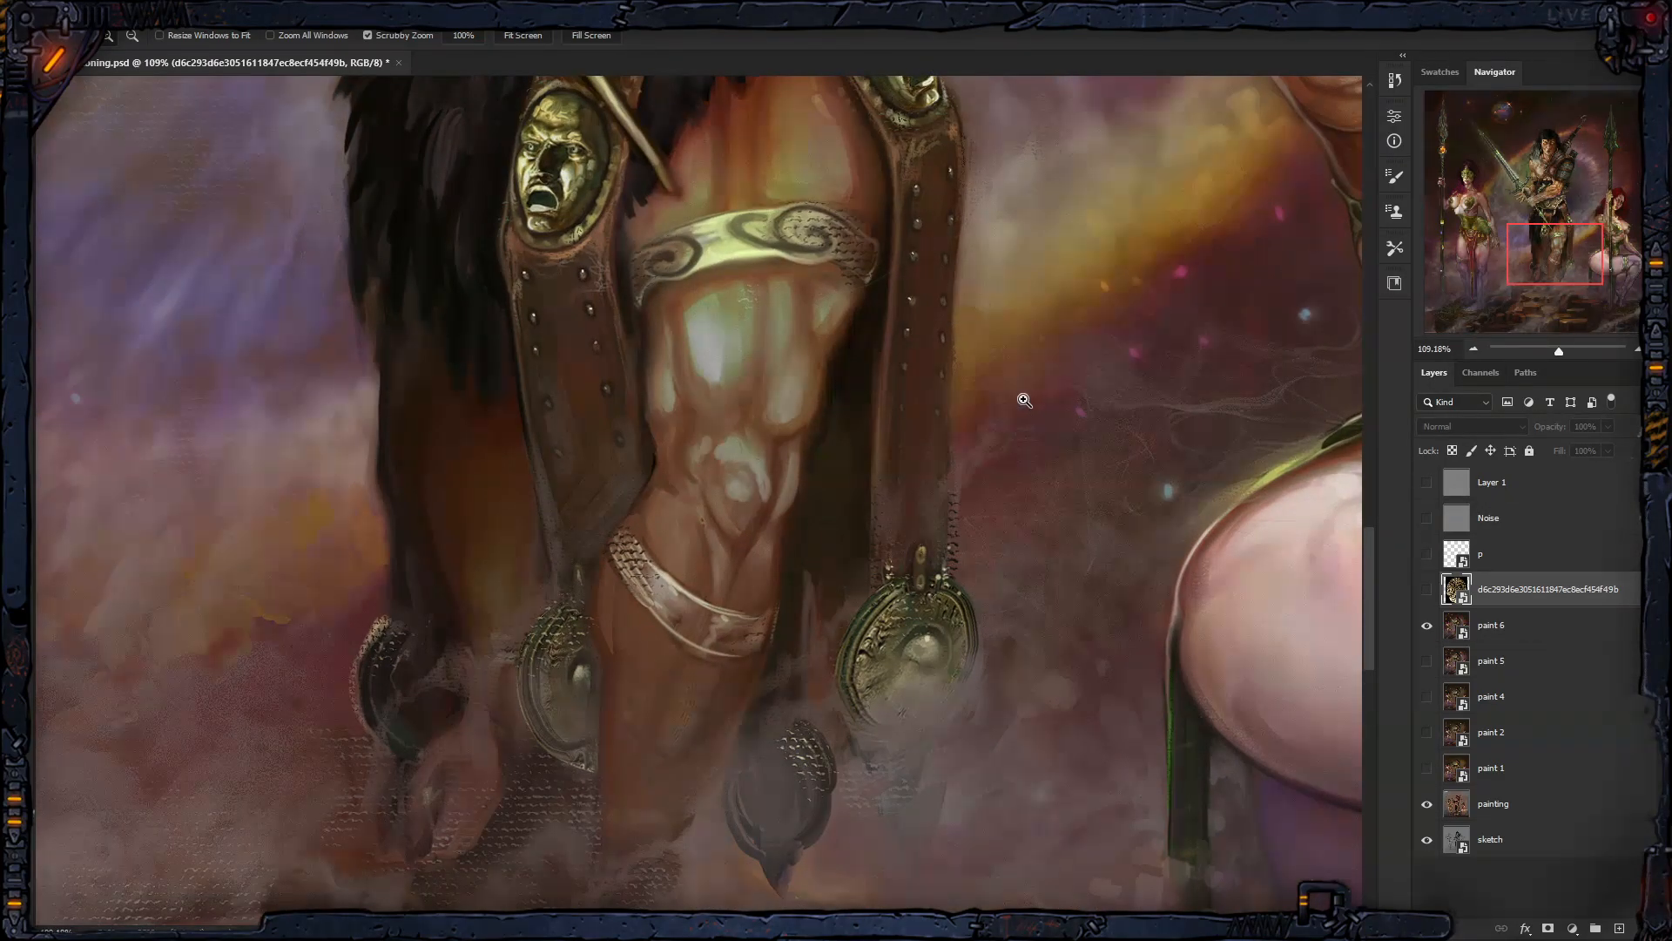
{"action": "left_click_drag", "start_coordinate": [968, 442], "coordinate": [907, 455]}
{"action": "left_click_drag", "start_coordinate": [882, 374], "coordinate": [886, 445]}
{"action": "left_click_drag", "start_coordinate": [888, 315], "coordinate": [905, 512]}
{"action": "left_click_drag", "start_coordinate": [970, 441], "coordinate": [873, 469]}
{"action": "mouse_move", "coordinate": [951, 348]}
{"action": "left_mouse_down"}
{"action": "mouse_move", "coordinate": [869, 338]}
{"action": "mouse_move", "coordinate": [847, 436]}
{"action": "mouse_move", "coordinate": [866, 379]}
{"action": "left_mouse_up"}
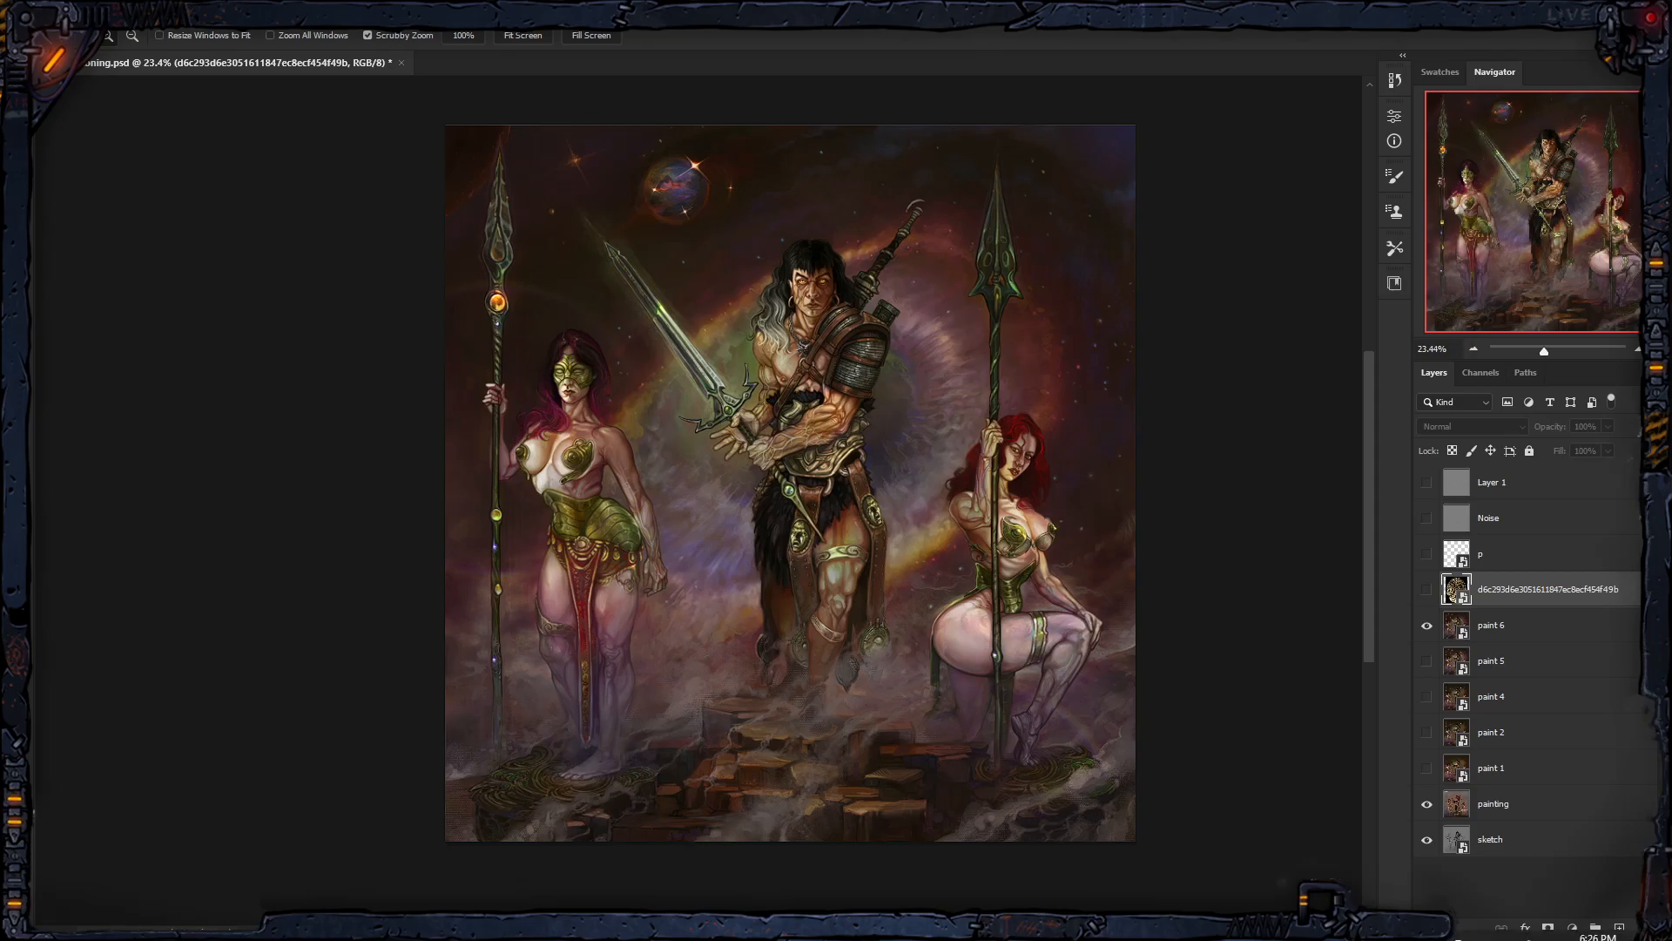
Step: Switch to File Explorer, move its window lower, view the photo of the woman in gold costume full size and close it
{"action": "left_click", "coordinate": [197, 921]}
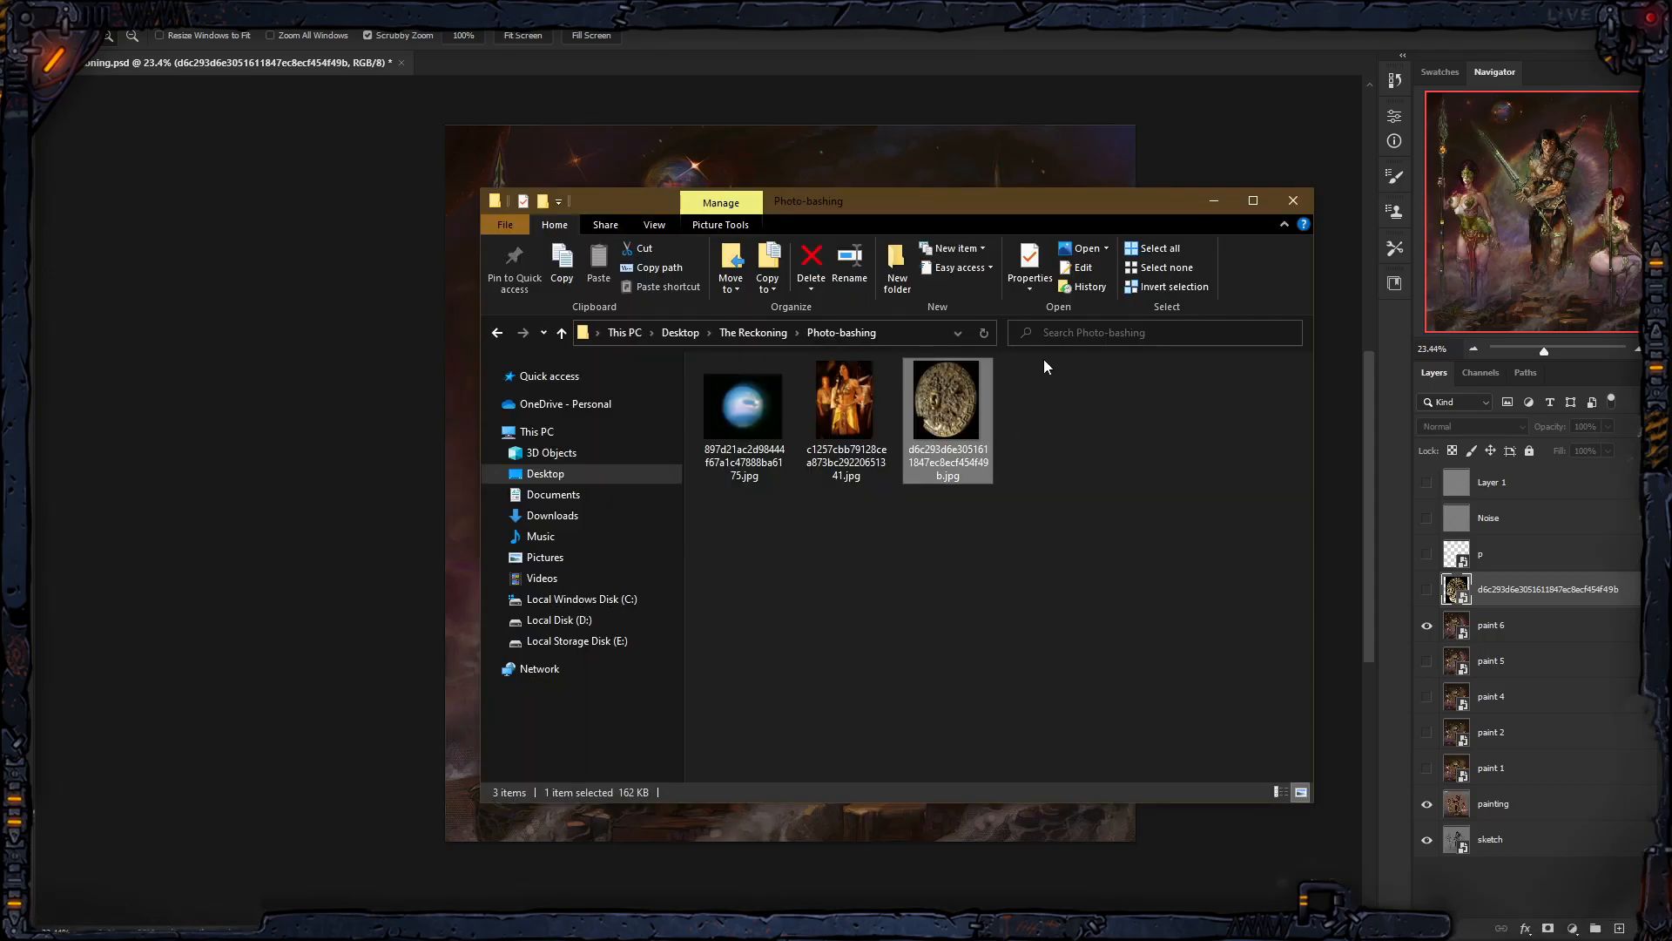
{"action": "left_click_drag", "start_coordinate": [1020, 211], "coordinate": [1051, 232]}
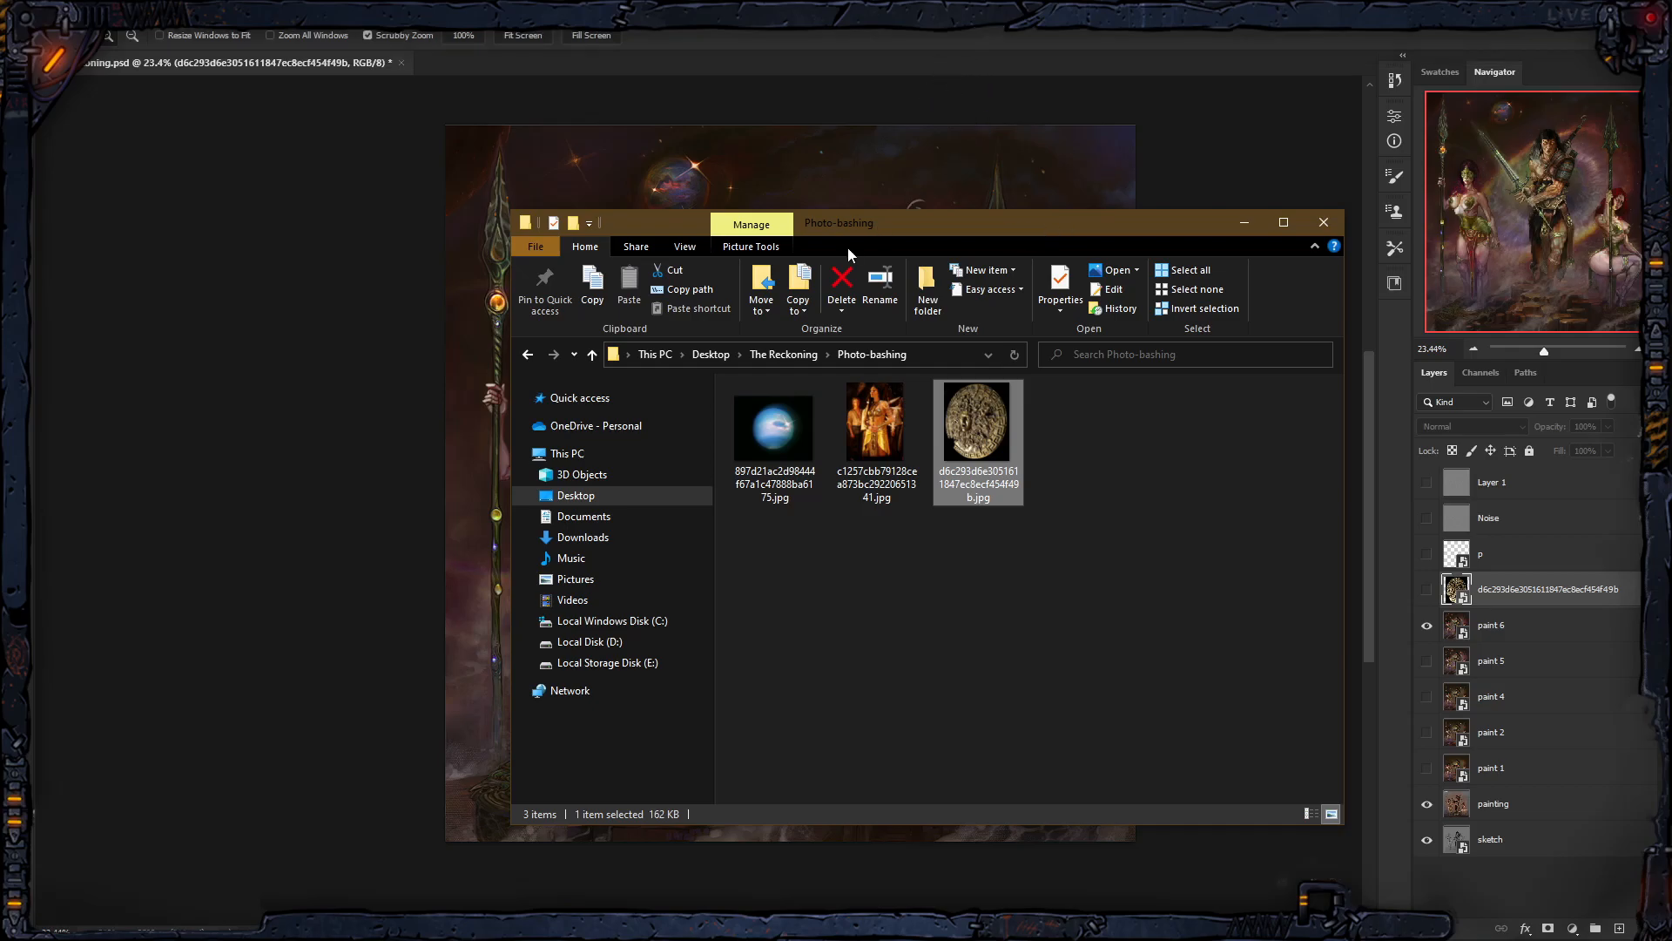
{"action": "mouse_move", "coordinate": [988, 236]}
{"action": "left_mouse_down"}
{"action": "mouse_move", "coordinate": [1064, 213]}
{"action": "mouse_move", "coordinate": [987, 212]}
{"action": "left_mouse_up"}
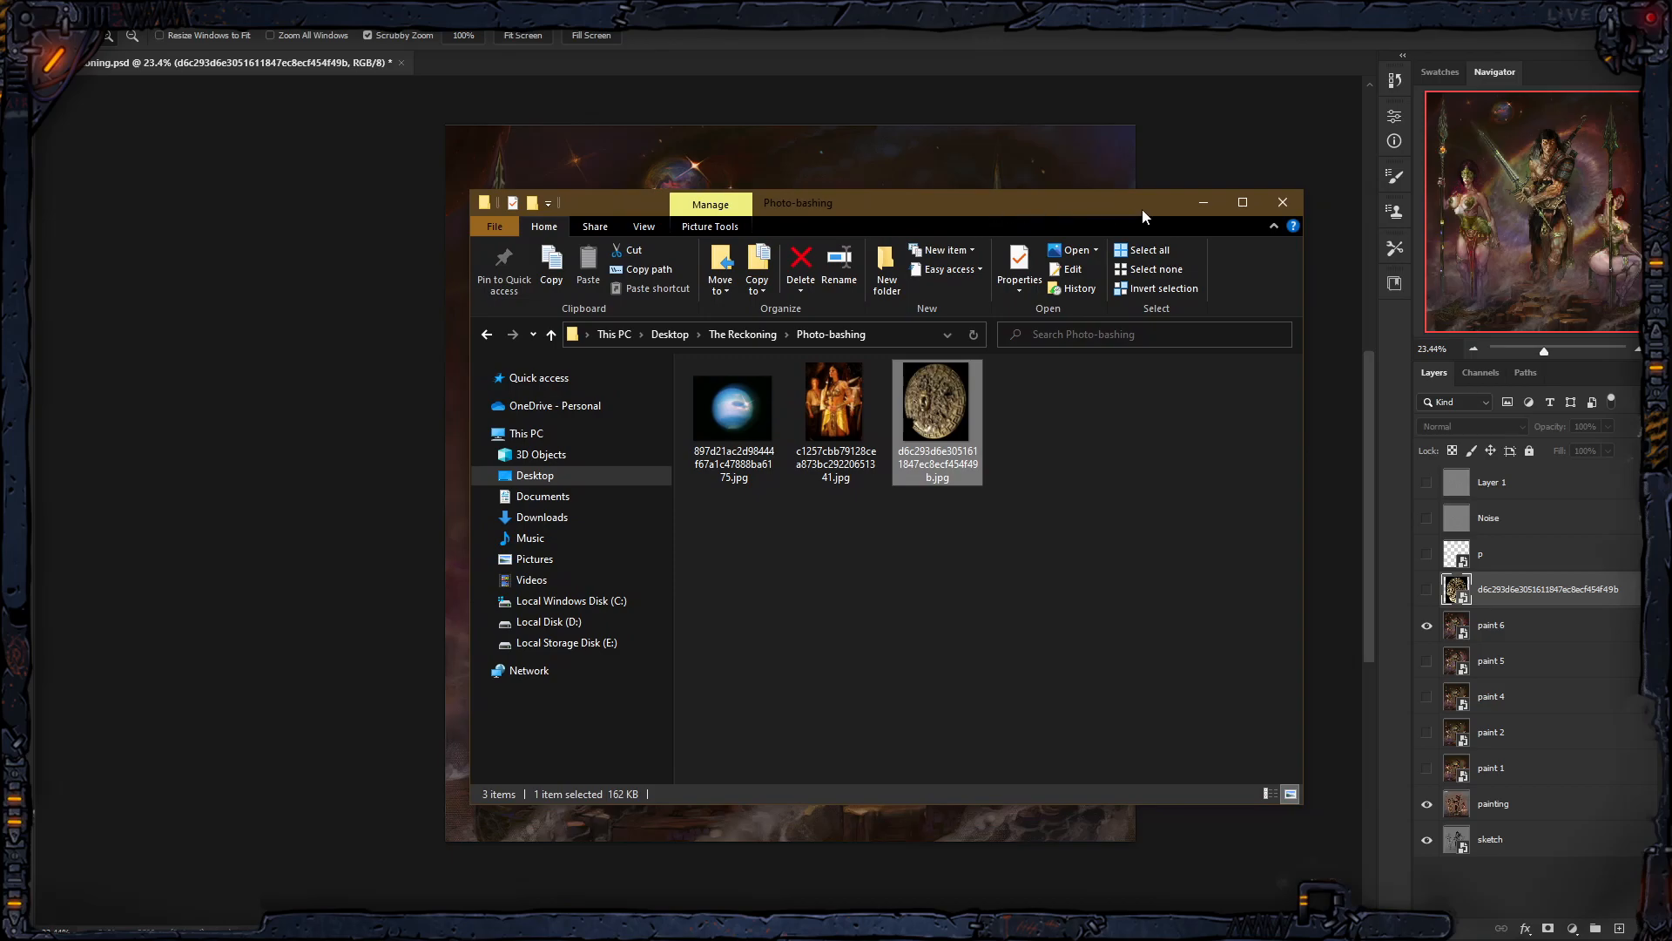
{"action": "left_click_drag", "start_coordinate": [1143, 210], "coordinate": [1123, 202]}
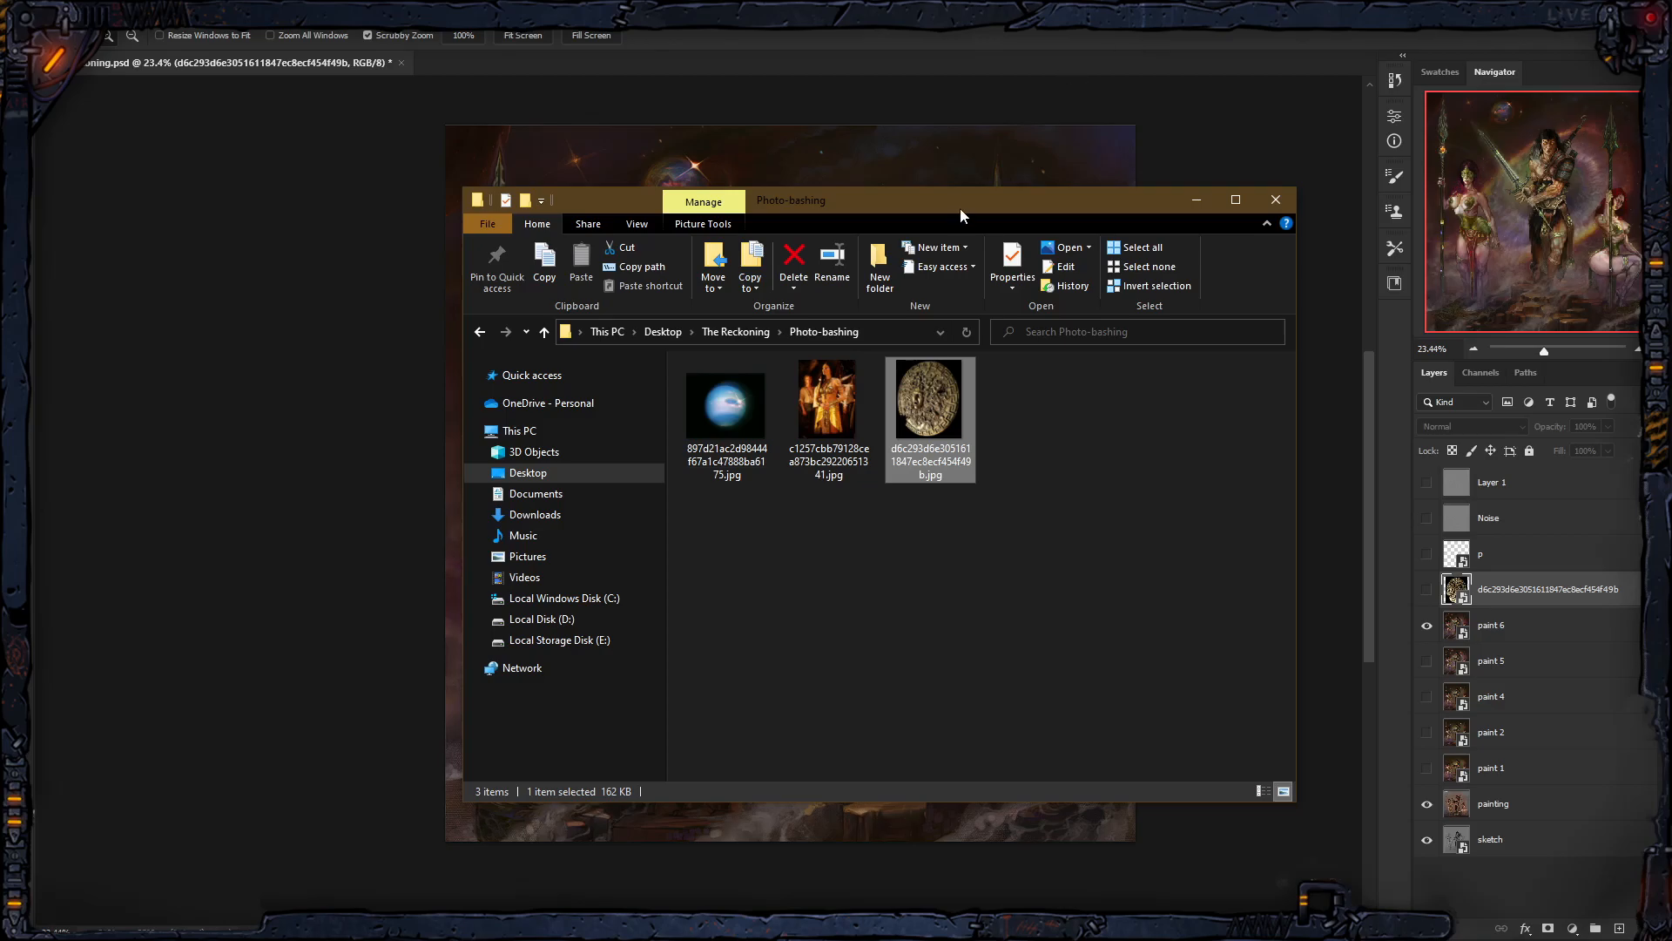
{"action": "left_click_drag", "start_coordinate": [960, 208], "coordinate": [968, 410]}
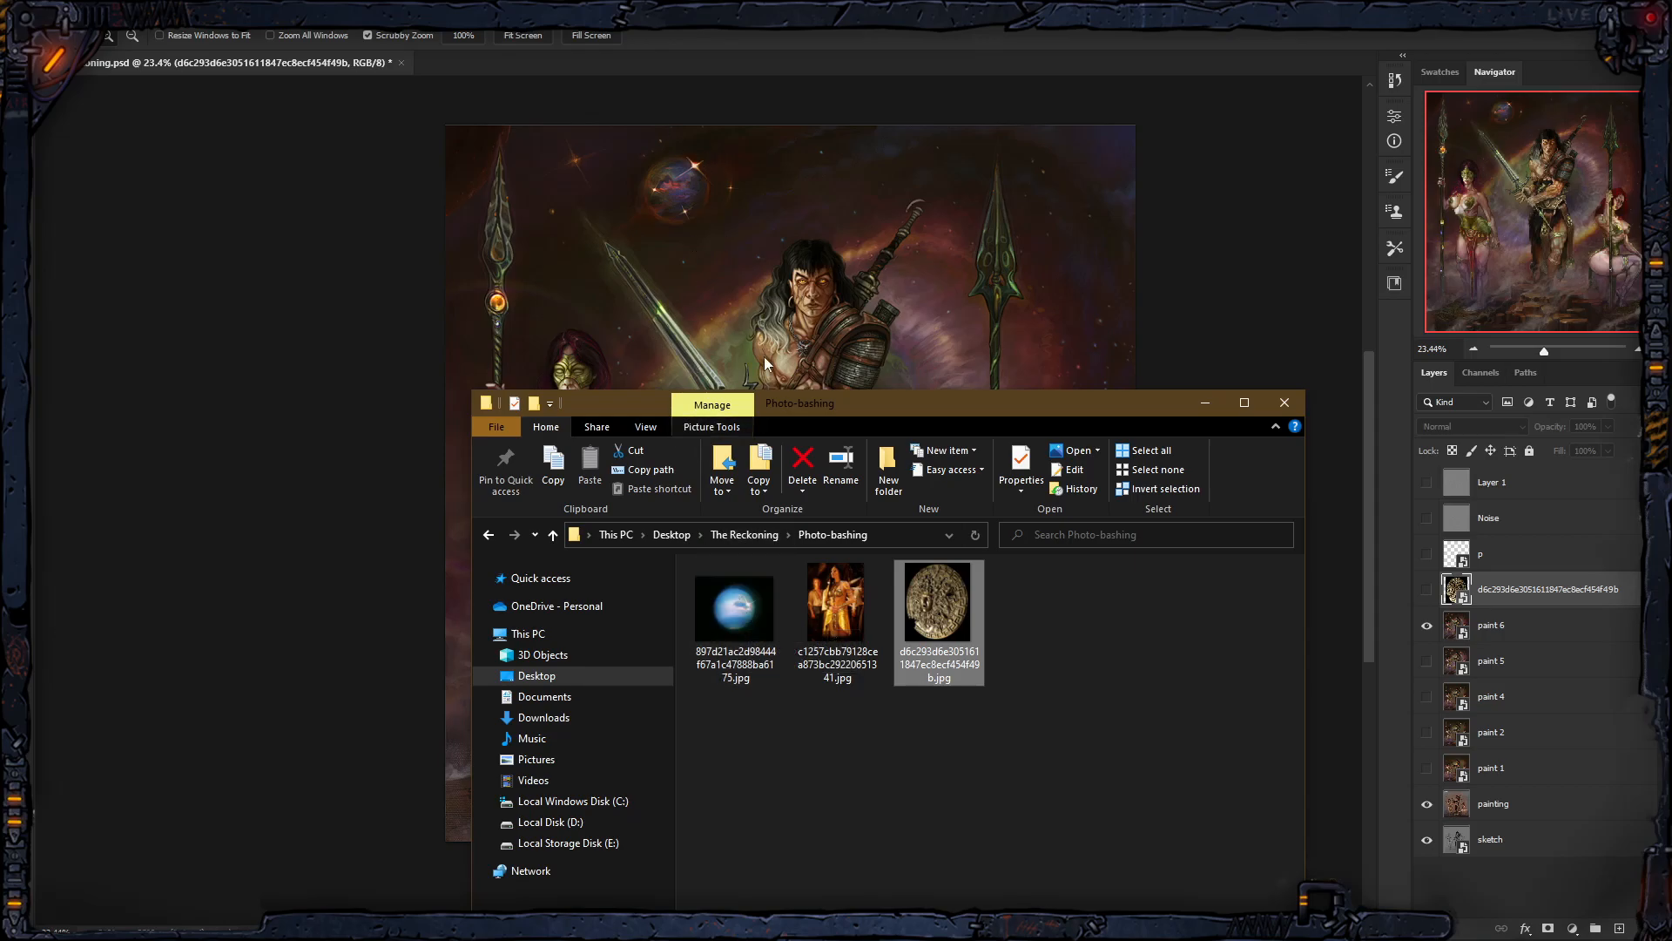
{"action": "double_click", "coordinate": [838, 629]}
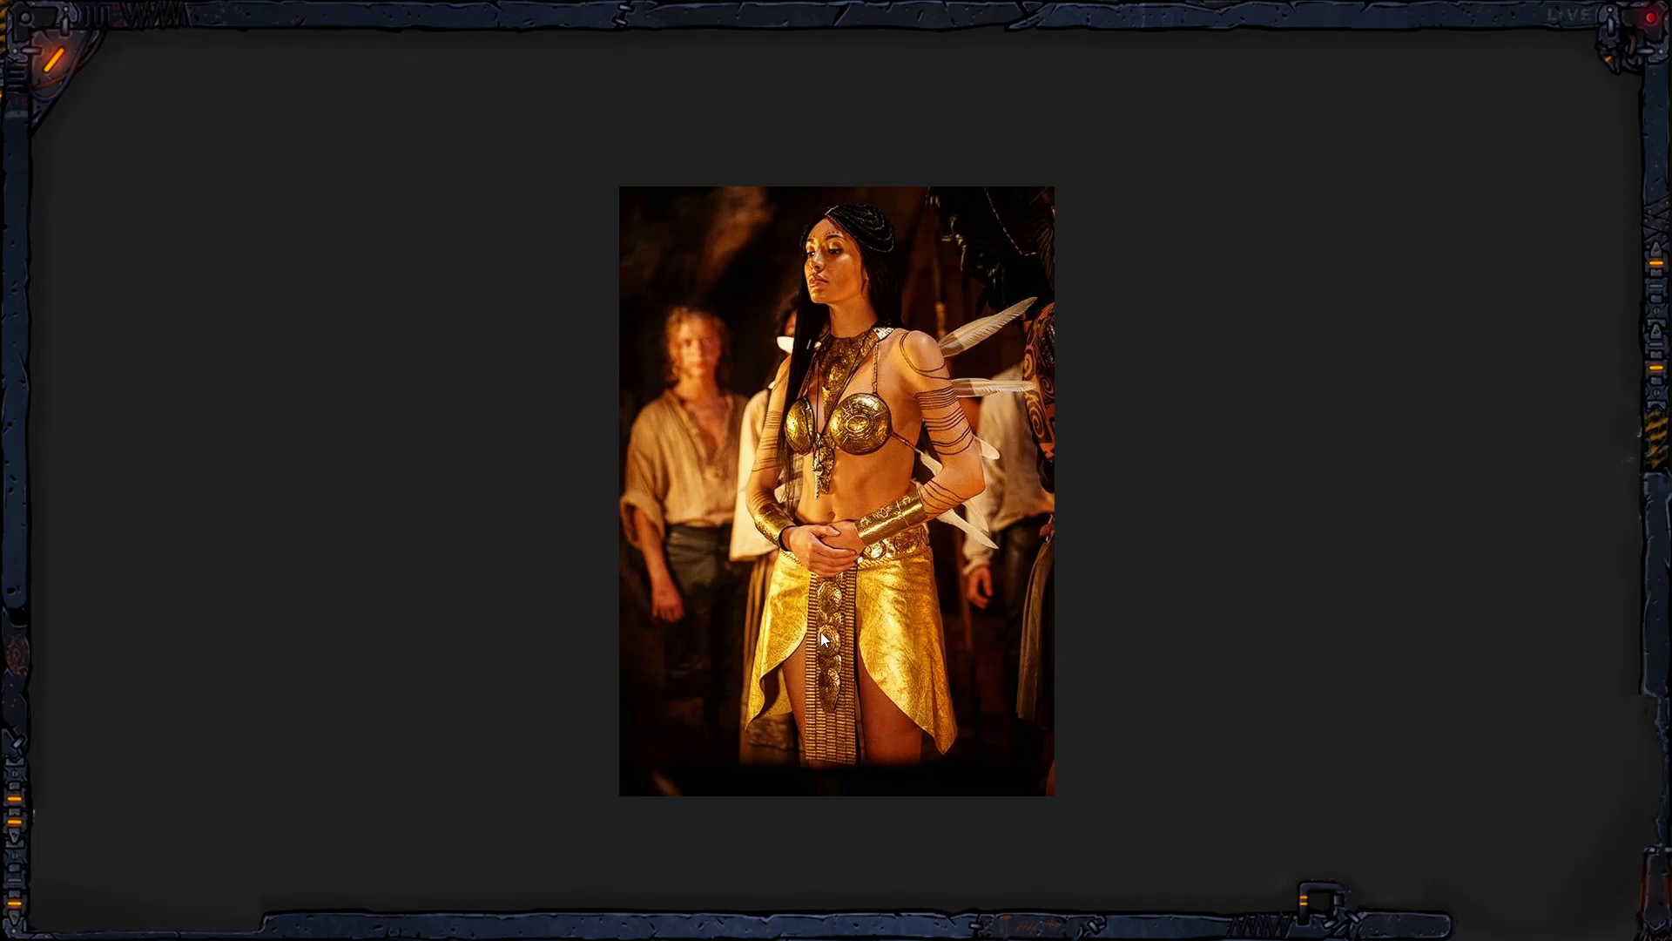
{"action": "left_click", "coordinate": [1649, 14]}
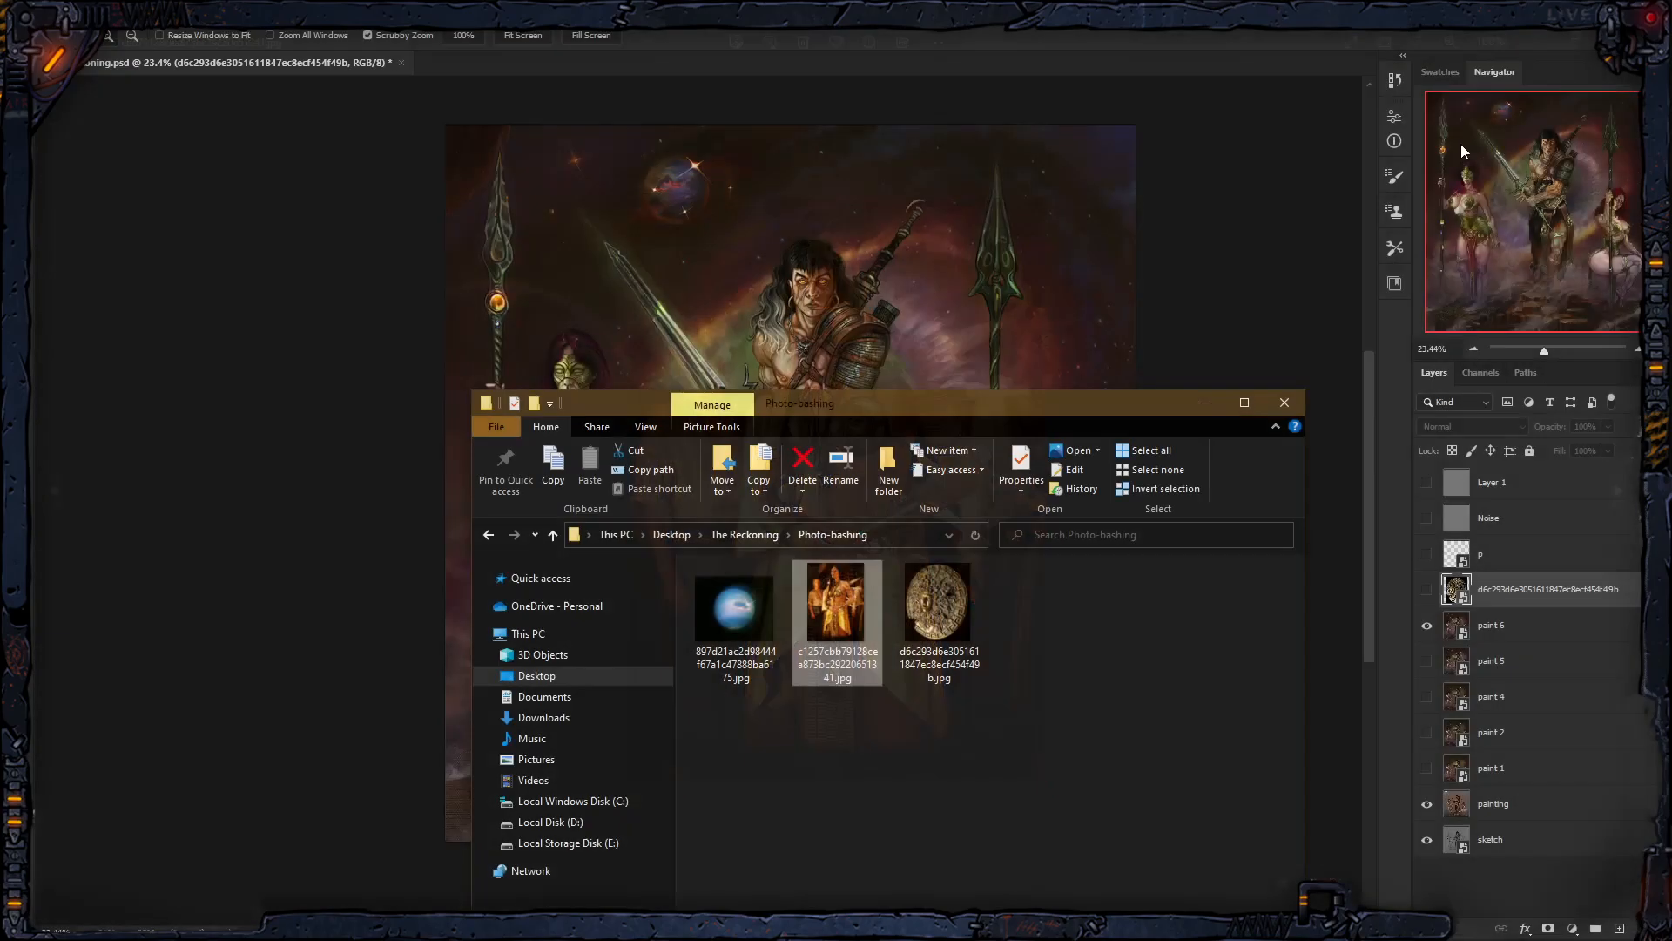
Step: Close the folder window and examine the masked woman's red and gold loincloth, the rocky ground and the whole painting
{"action": "left_click", "coordinate": [1284, 403]}
{"action": "left_click_drag", "start_coordinate": [510, 704], "coordinate": [822, 552]}
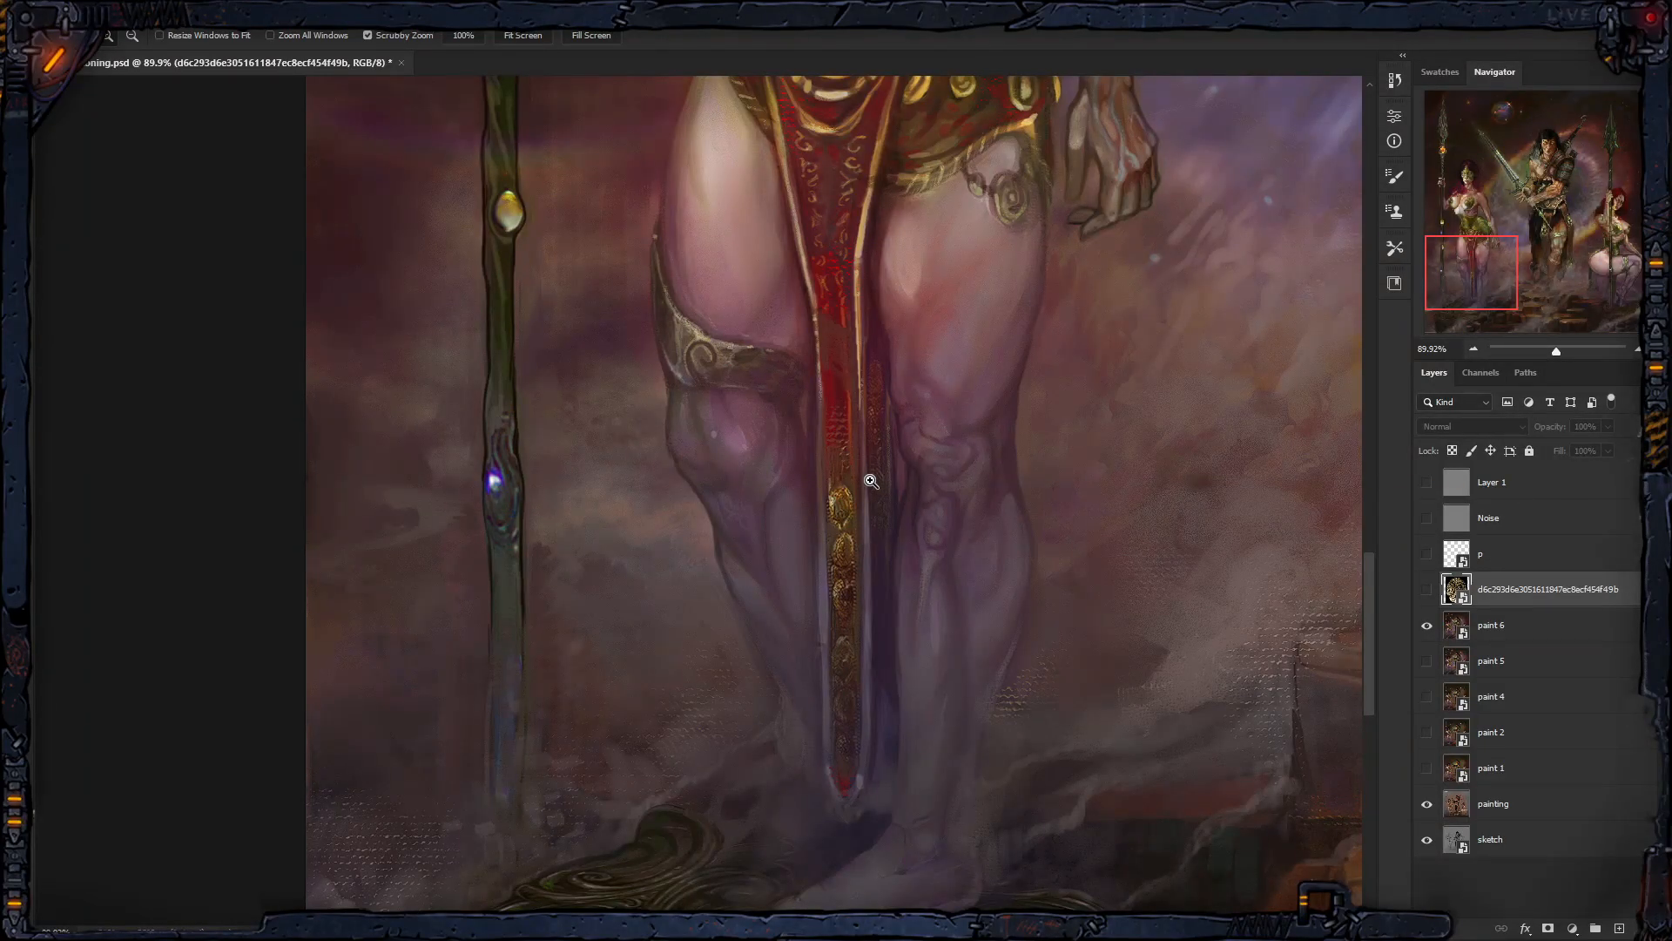
{"action": "scroll", "coordinate": [1224, 405], "scroll_direction": "down", "scroll_amount": 5}
{"action": "left_click_drag", "start_coordinate": [1267, 355], "coordinate": [899, 410]}
{"action": "left_click_drag", "start_coordinate": [1076, 349], "coordinate": [1027, 358]}
{"action": "left_click_drag", "start_coordinate": [1028, 359], "coordinate": [889, 508]}
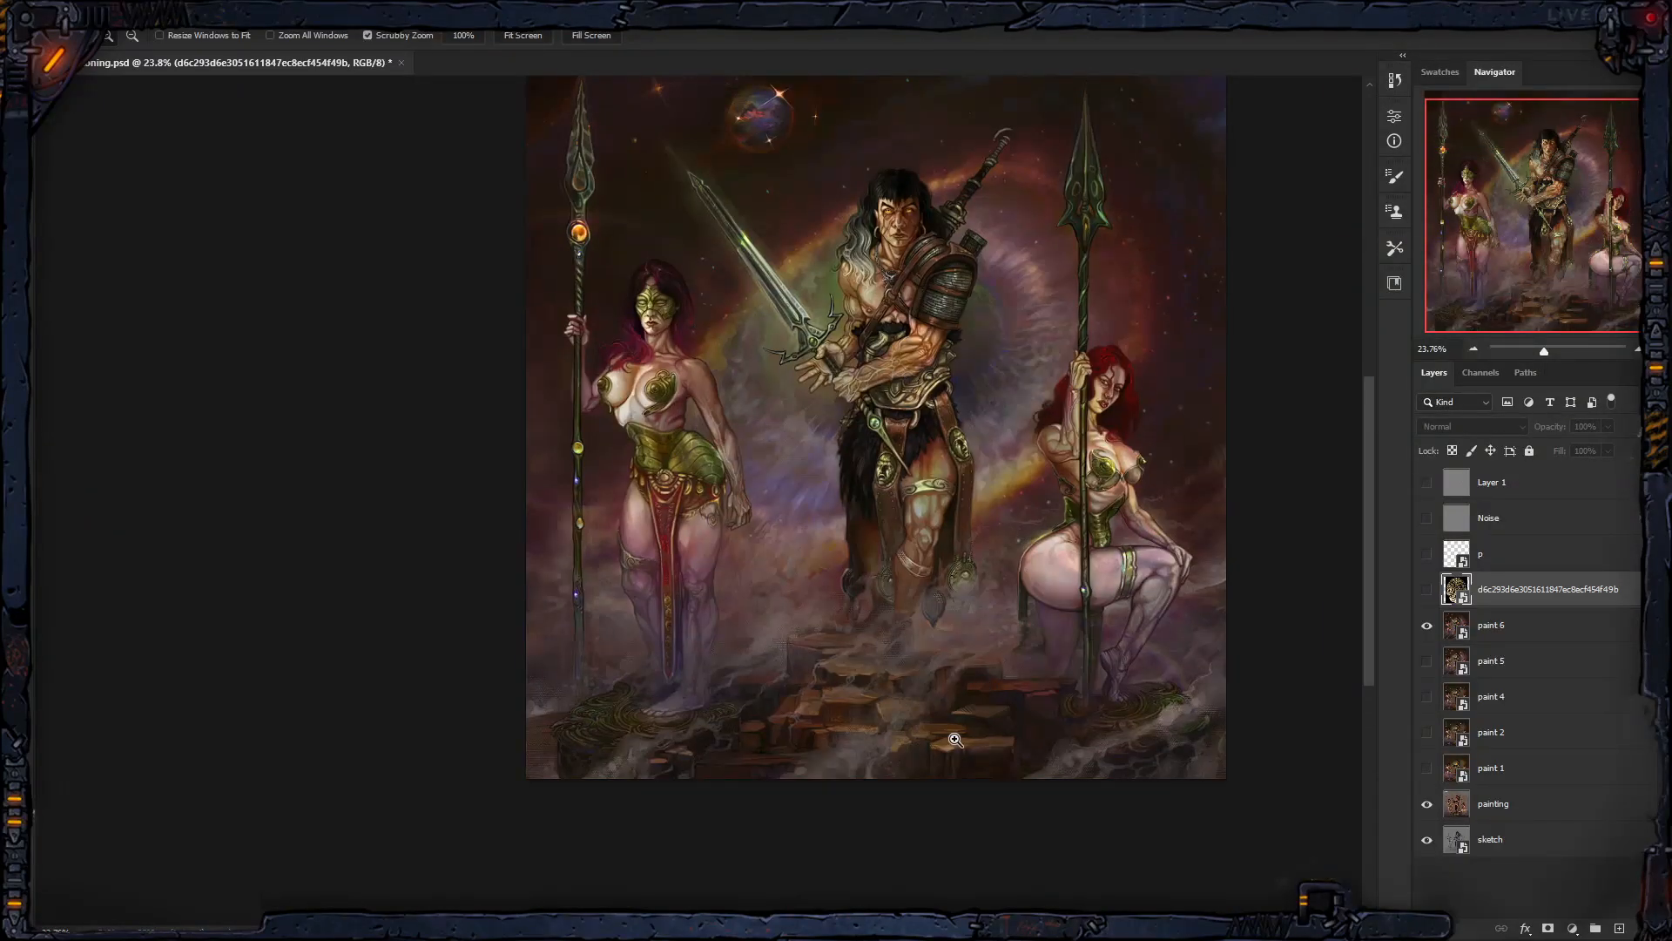
{"action": "scroll", "coordinate": [875, 707], "scroll_direction": "up", "scroll_amount": 3}
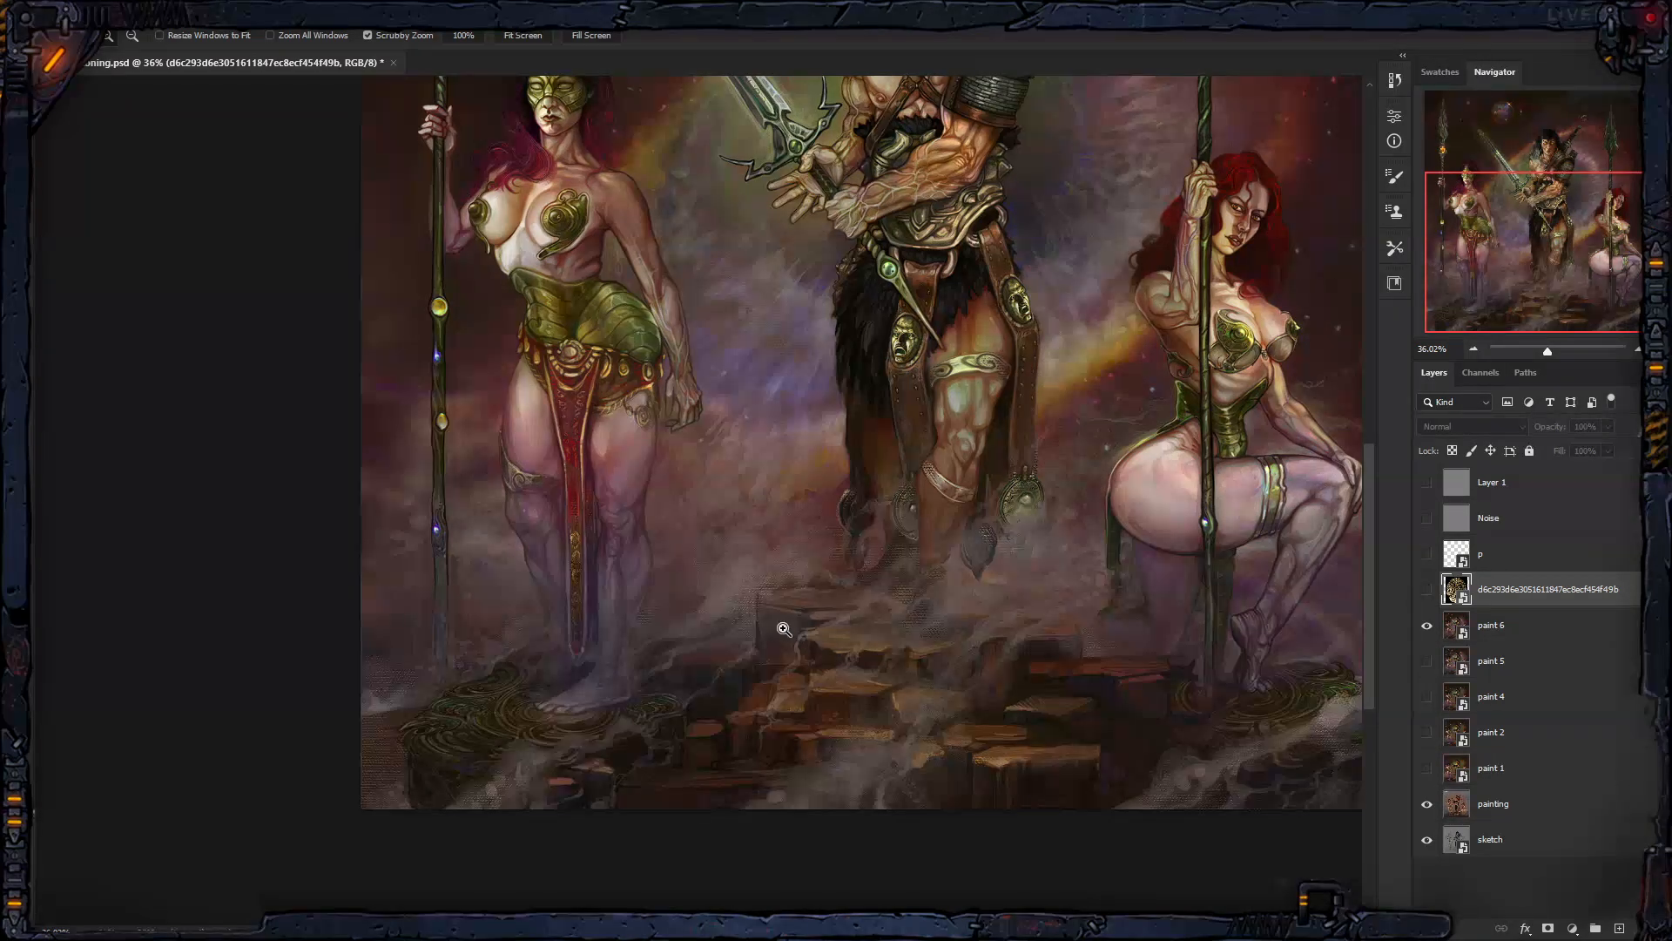
{"action": "scroll", "coordinate": [1060, 620], "scroll_direction": "down", "scroll_amount": 5}
{"action": "scroll", "coordinate": [1060, 608], "scroll_direction": "up", "scroll_amount": 2}
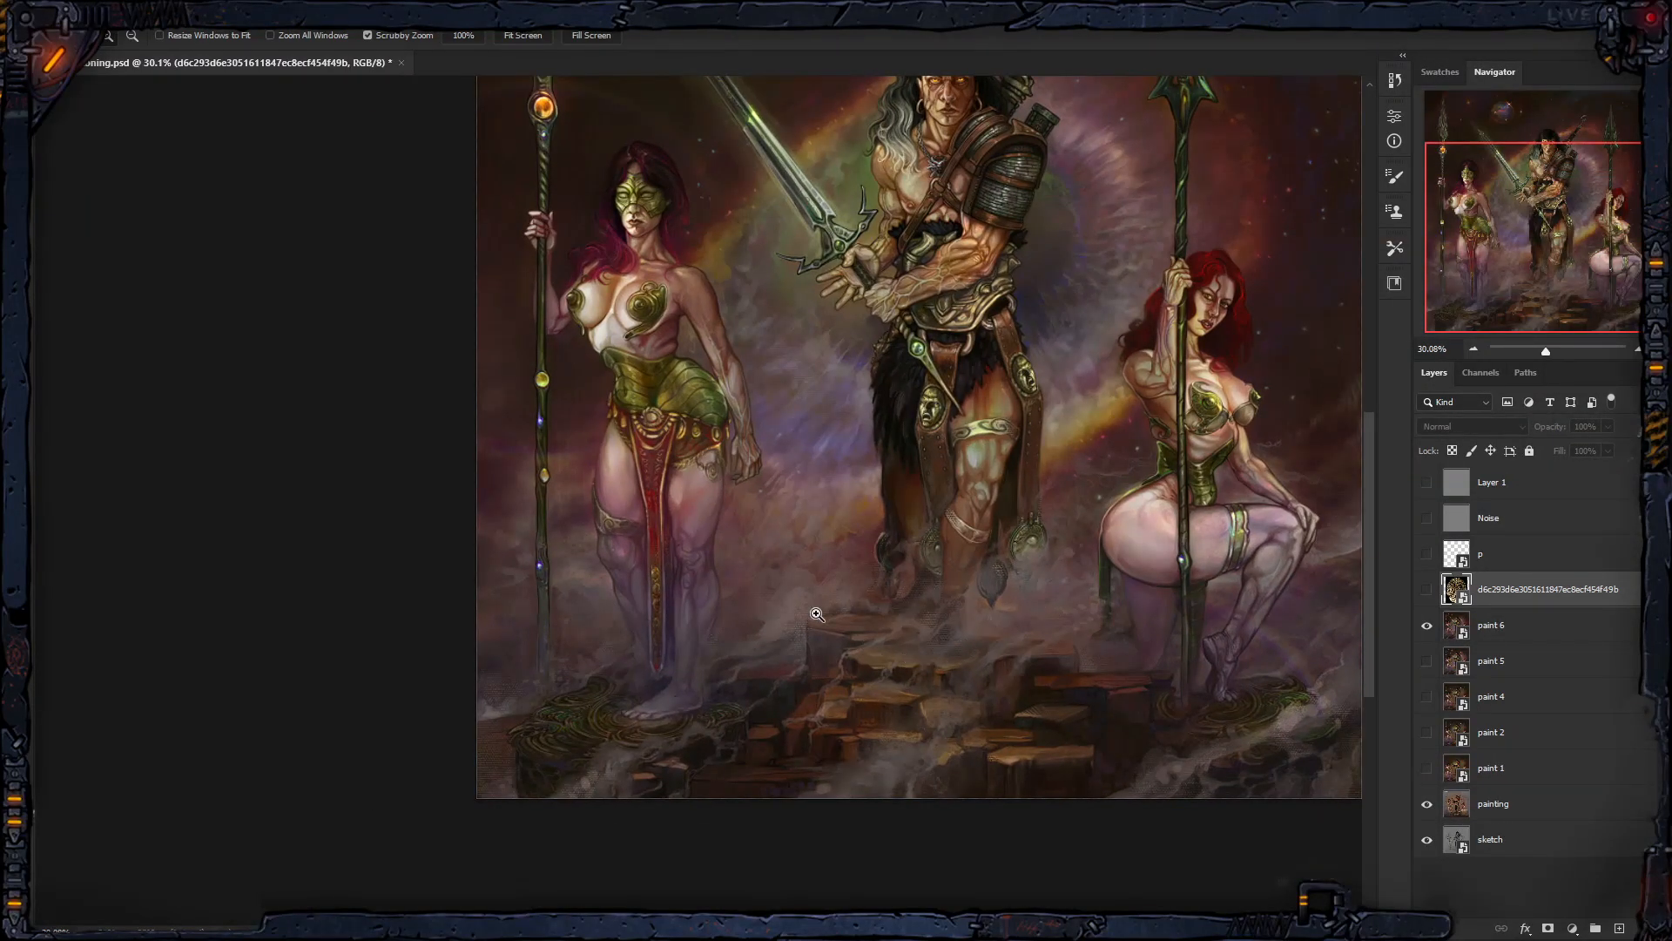
{"action": "mouse_move", "coordinate": [1055, 546]}
{"action": "left_mouse_down"}
{"action": "mouse_move", "coordinate": [995, 546]}
{"action": "mouse_move", "coordinate": [890, 608]}
{"action": "left_mouse_up"}
{"action": "left_click_drag", "start_coordinate": [1027, 397], "coordinate": [998, 433]}
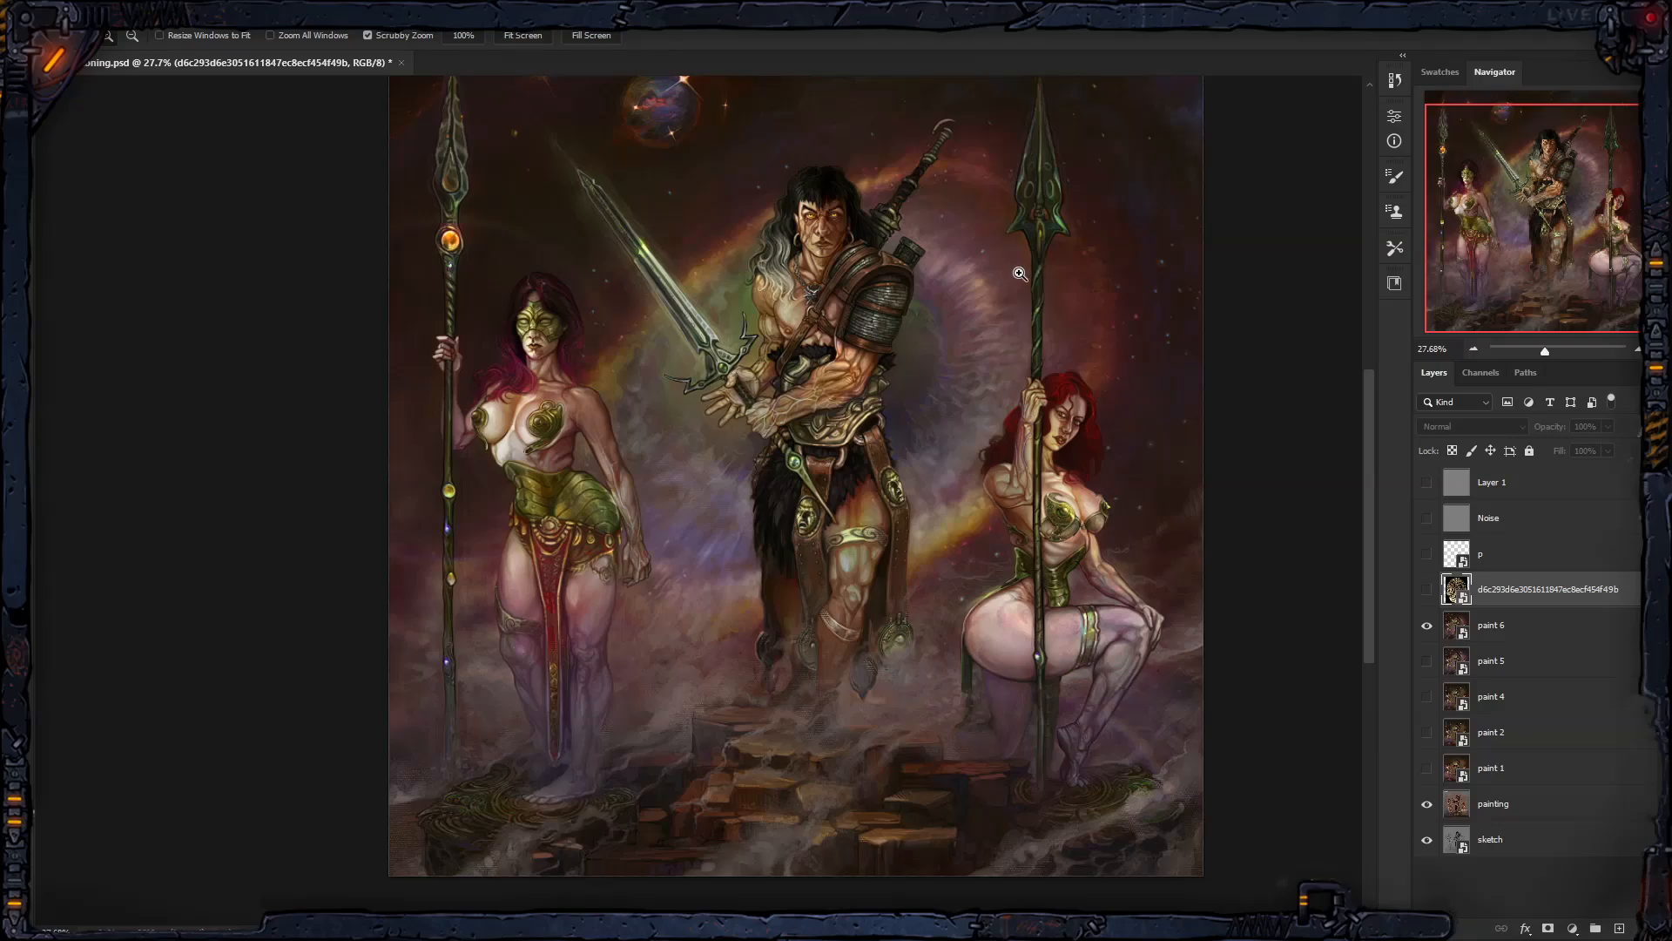
{"action": "left_click_drag", "start_coordinate": [957, 240], "coordinate": [981, 310]}
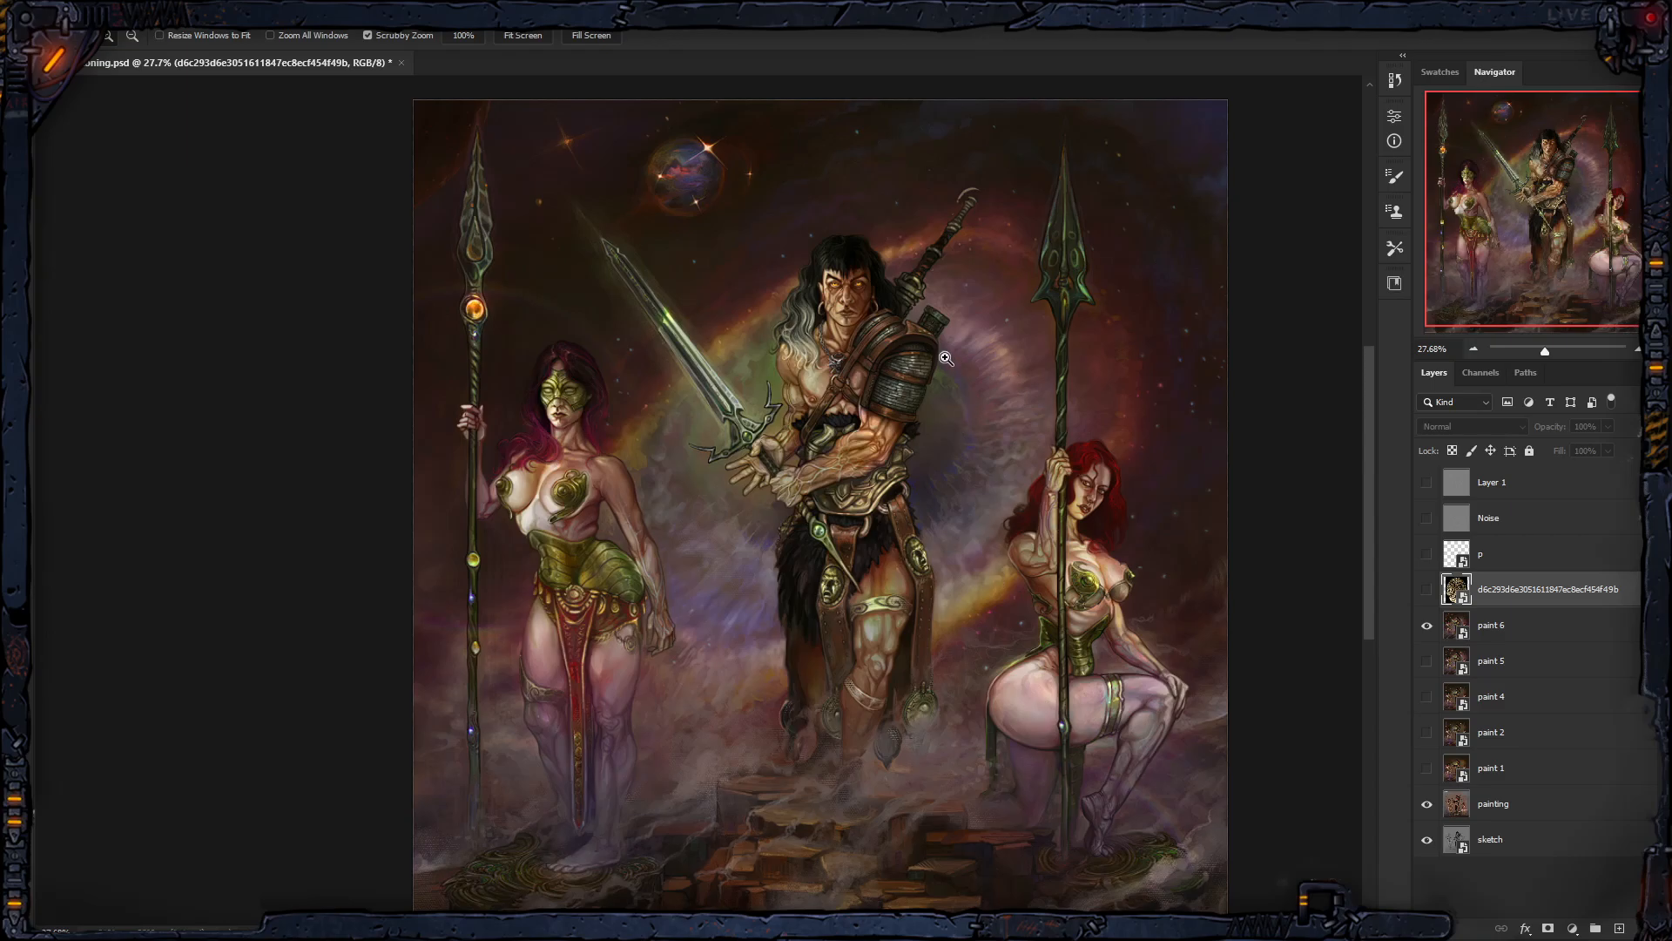
Step: Switch to File Explorer and open the Textures folder inside ARTWORKS on Local Storage Disk (E:)
{"action": "left_click", "coordinate": [1550, 11]}
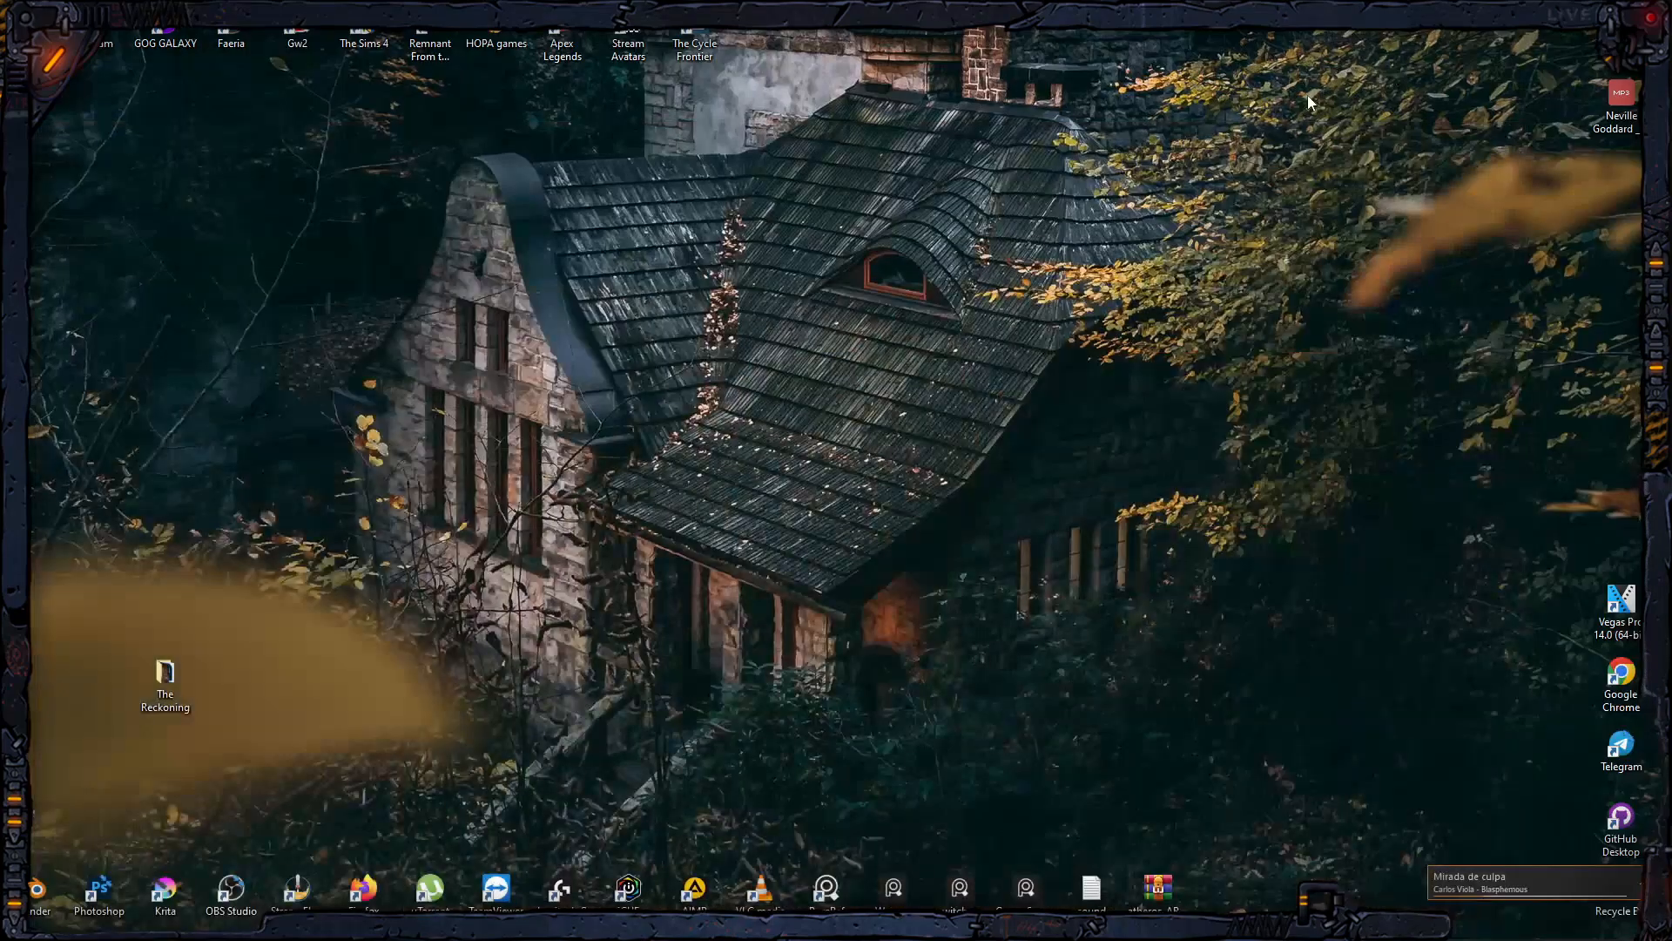
{"action": "double_click", "coordinate": [168, 677]}
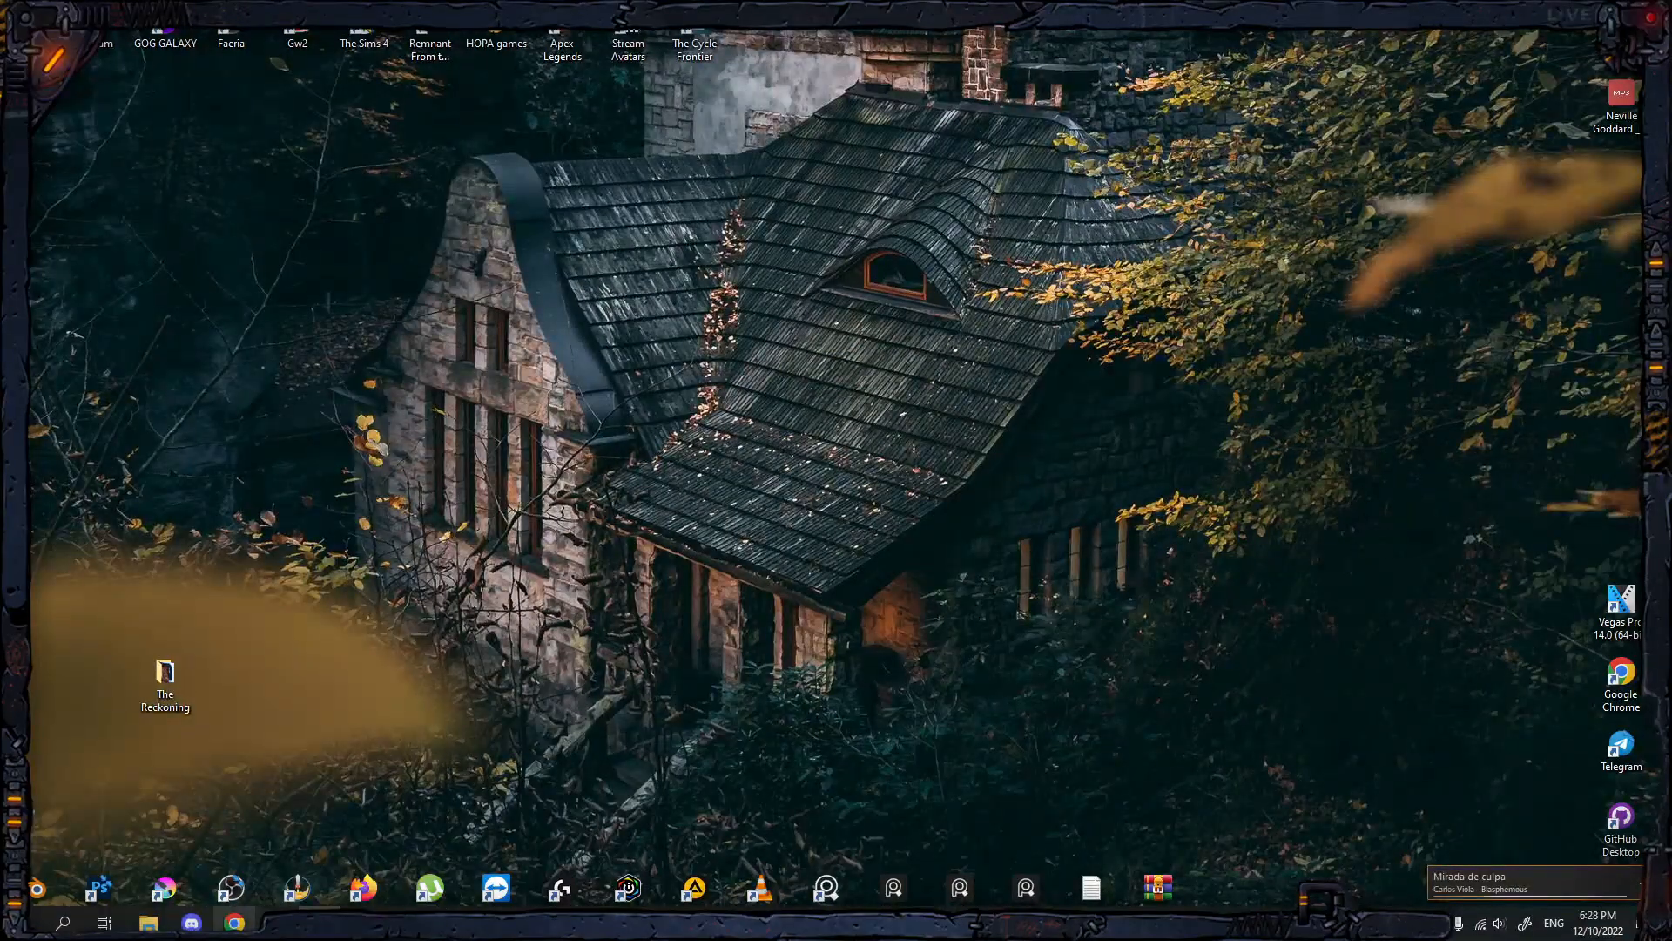
{"action": "left_click", "coordinate": [148, 922]}
{"action": "left_click", "coordinate": [599, 772]}
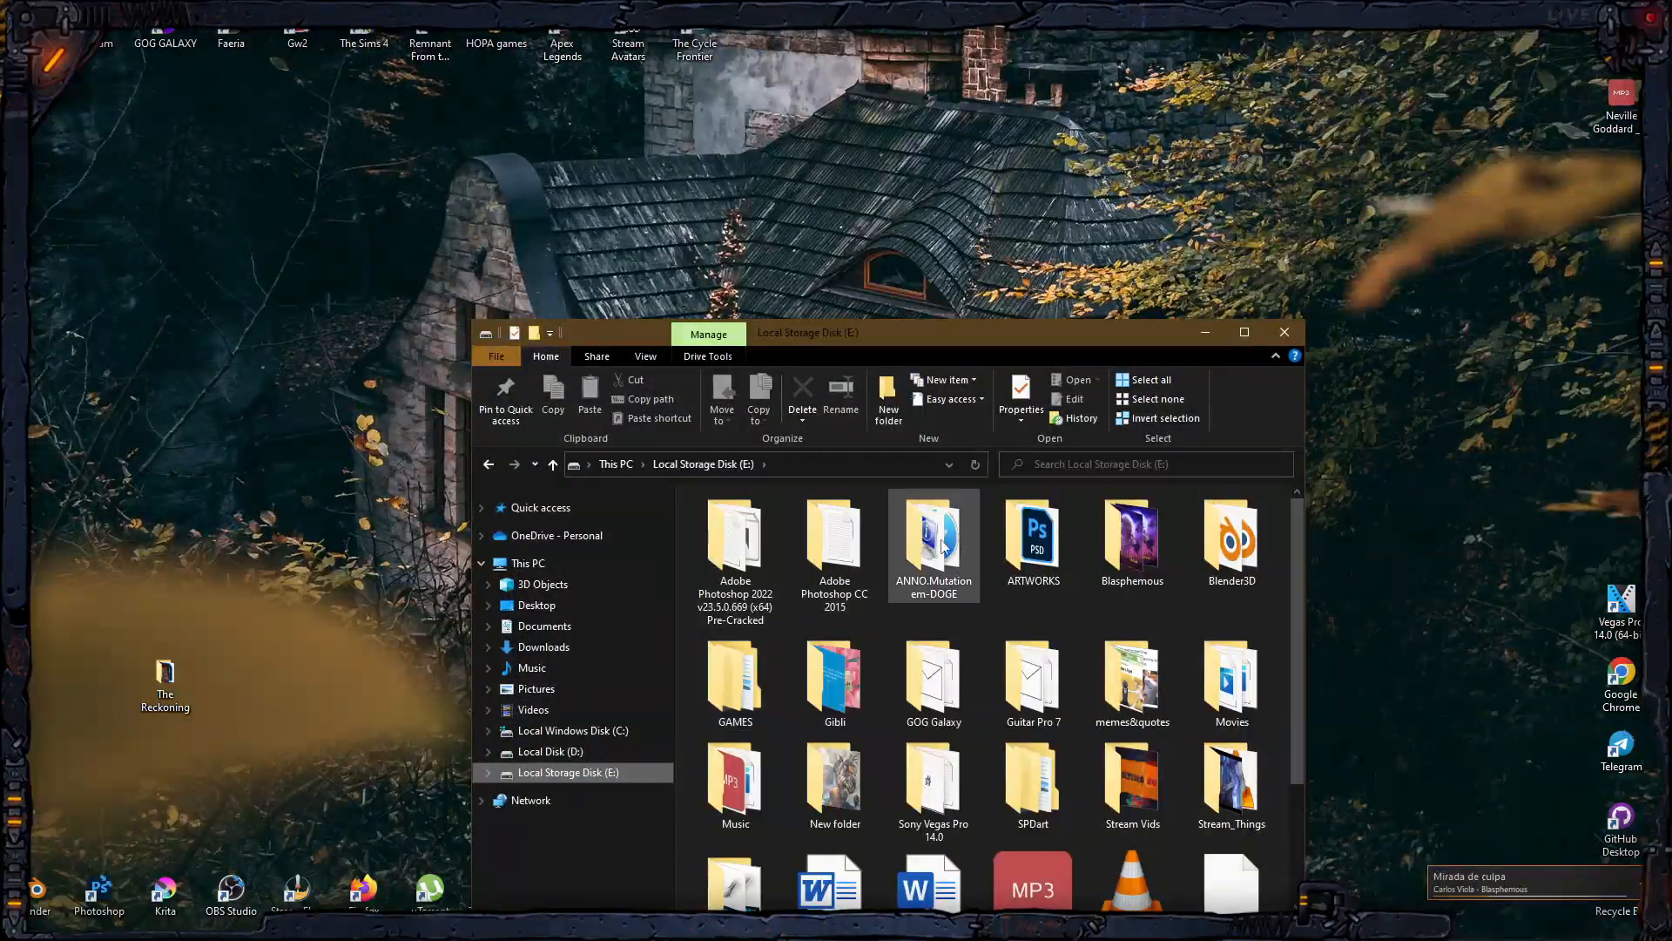
{"action": "double_click", "coordinate": [1031, 538]}
{"action": "scroll", "coordinate": [976, 662], "scroll_direction": "down", "scroll_amount": 5}
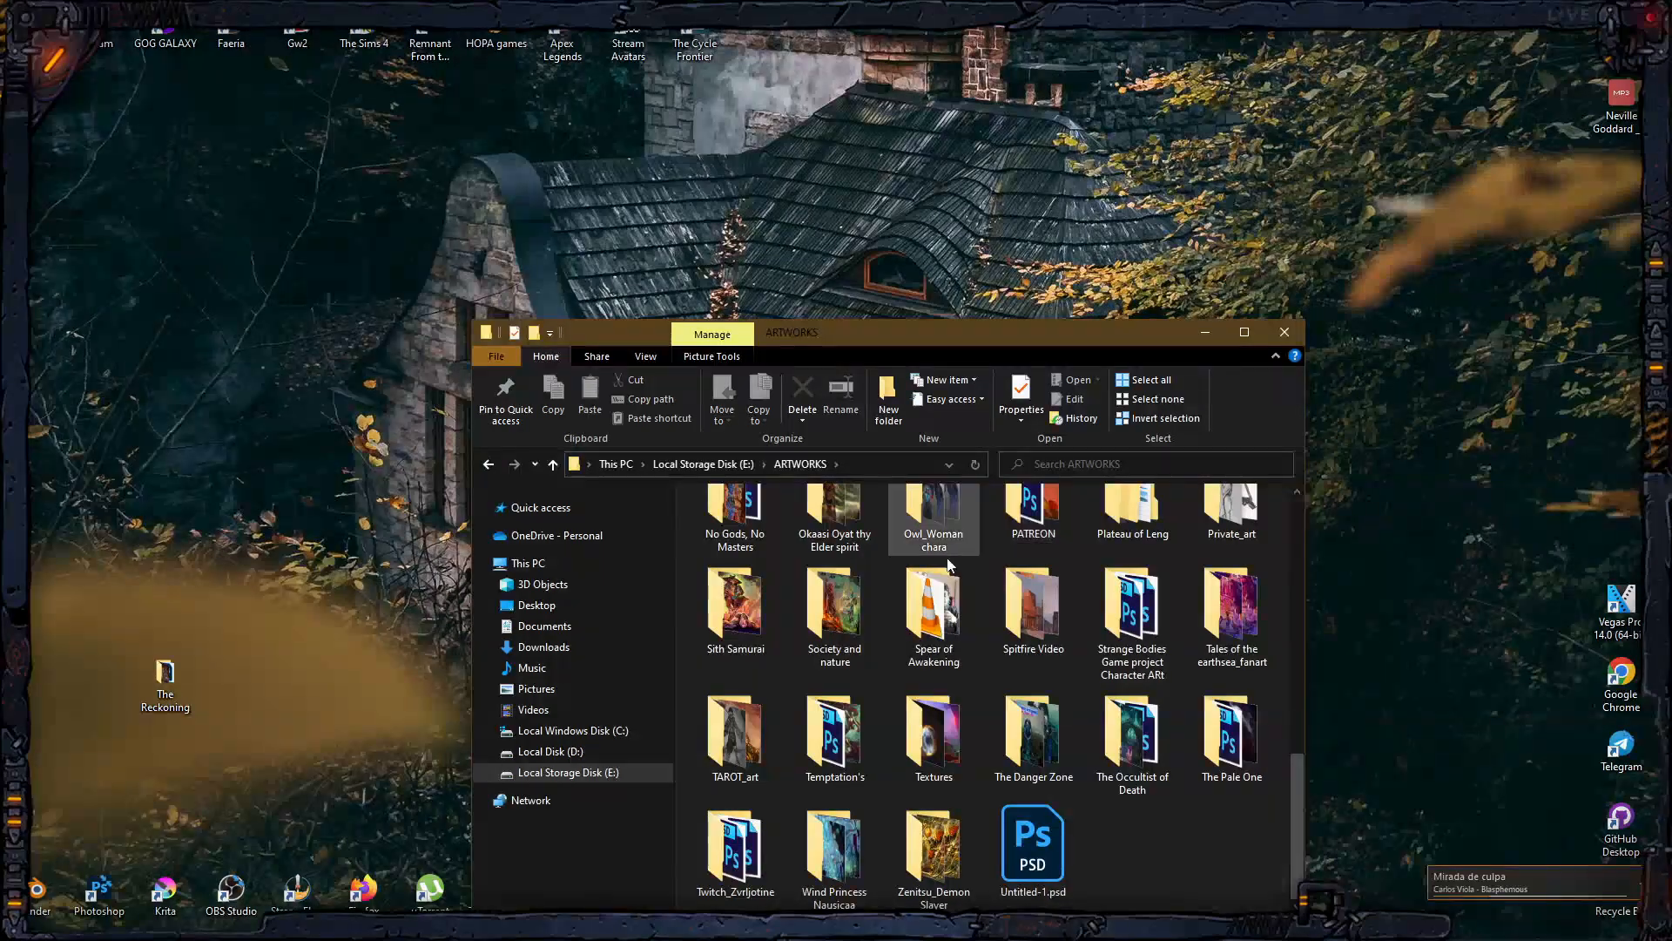
{"action": "double_click", "coordinate": [934, 712]}
{"action": "scroll", "coordinate": [949, 687], "scroll_direction": "down", "scroll_amount": 3}
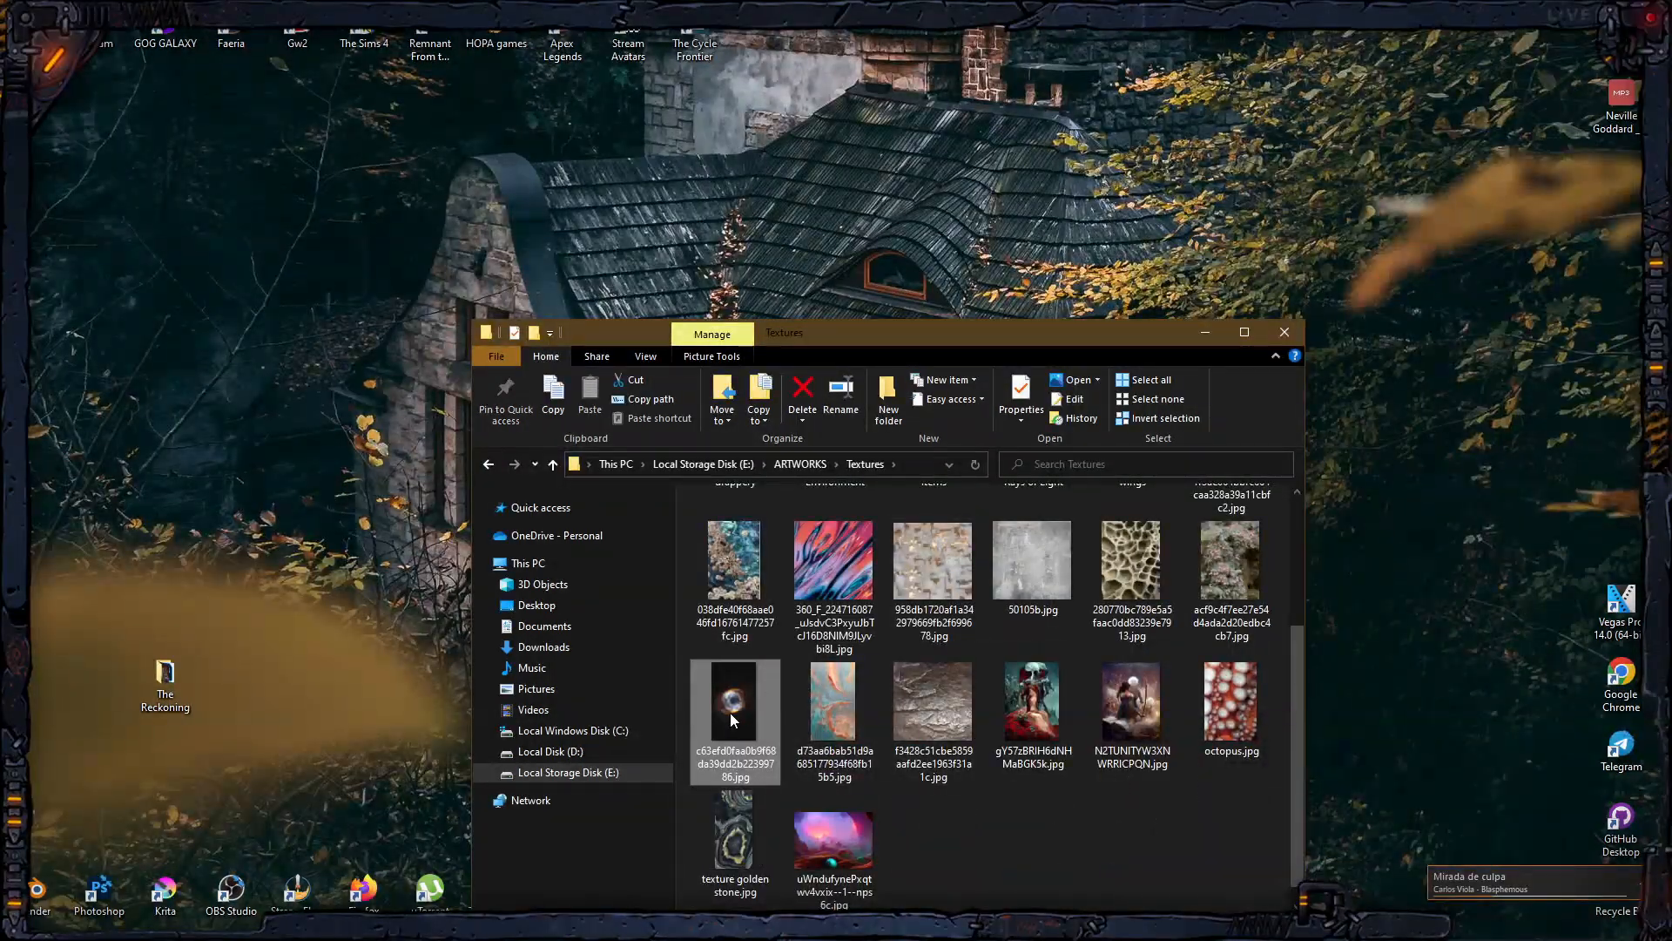
Step: Copy the eye-shaped nebula image from the Textures folder into the Photo-bashing folder of The Reckoning
{"action": "right_click", "coordinate": [729, 712]}
{"action": "left_click", "coordinate": [409, 609]}
{"action": "double_click", "coordinate": [163, 680]}
{"action": "right_click", "coordinate": [871, 713]}
{"action": "left_click", "coordinate": [969, 707]}
{"action": "double_click", "coordinate": [735, 535]}
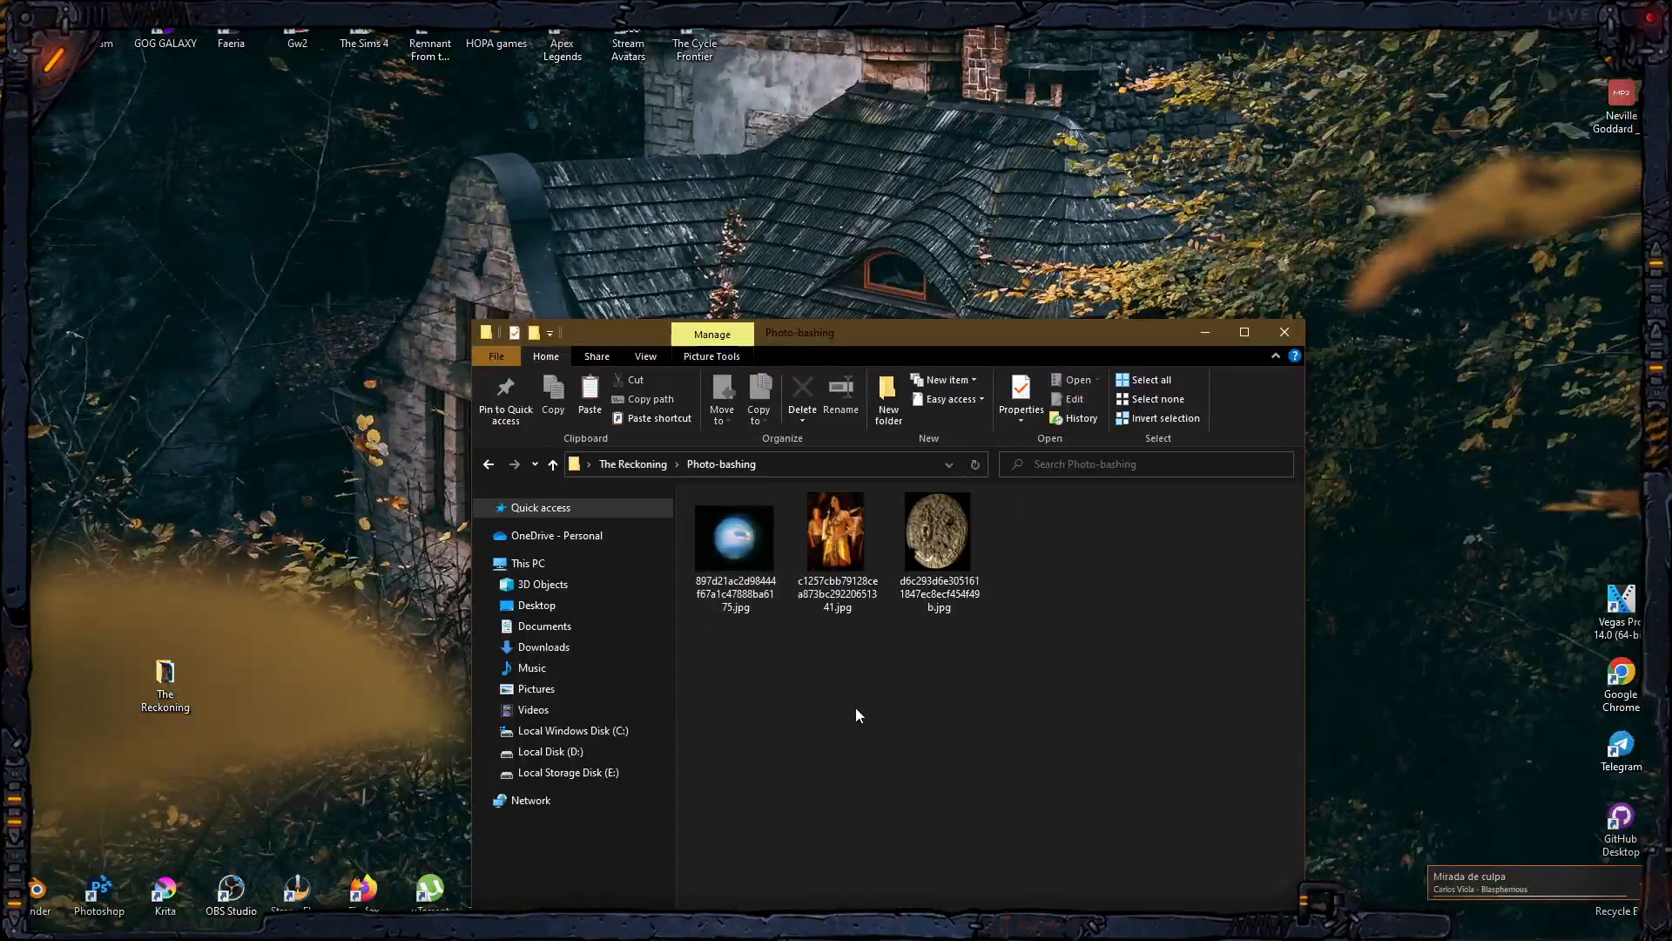
{"action": "right_click", "coordinate": [747, 716]}
{"action": "left_click", "coordinate": [660, 580]}
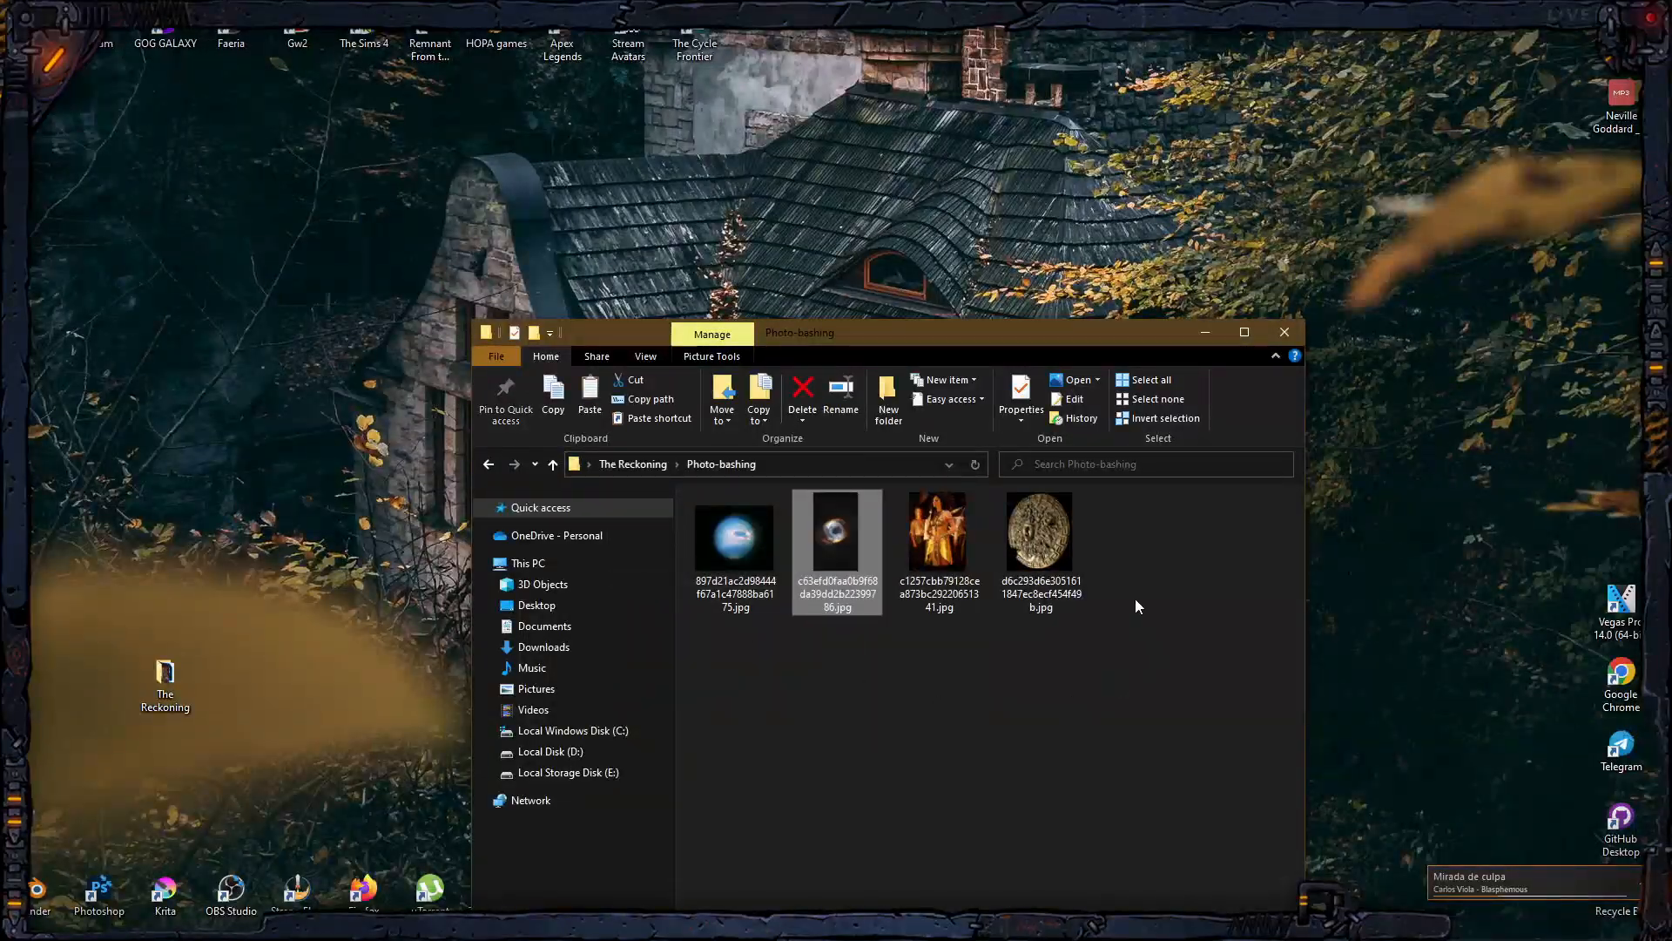
Step: Switch to Photoshop, place the eye-shaped nebula image over the painting as a layer and rasterize it
{"action": "left_click_drag", "start_coordinate": [840, 526], "coordinate": [596, 614]}
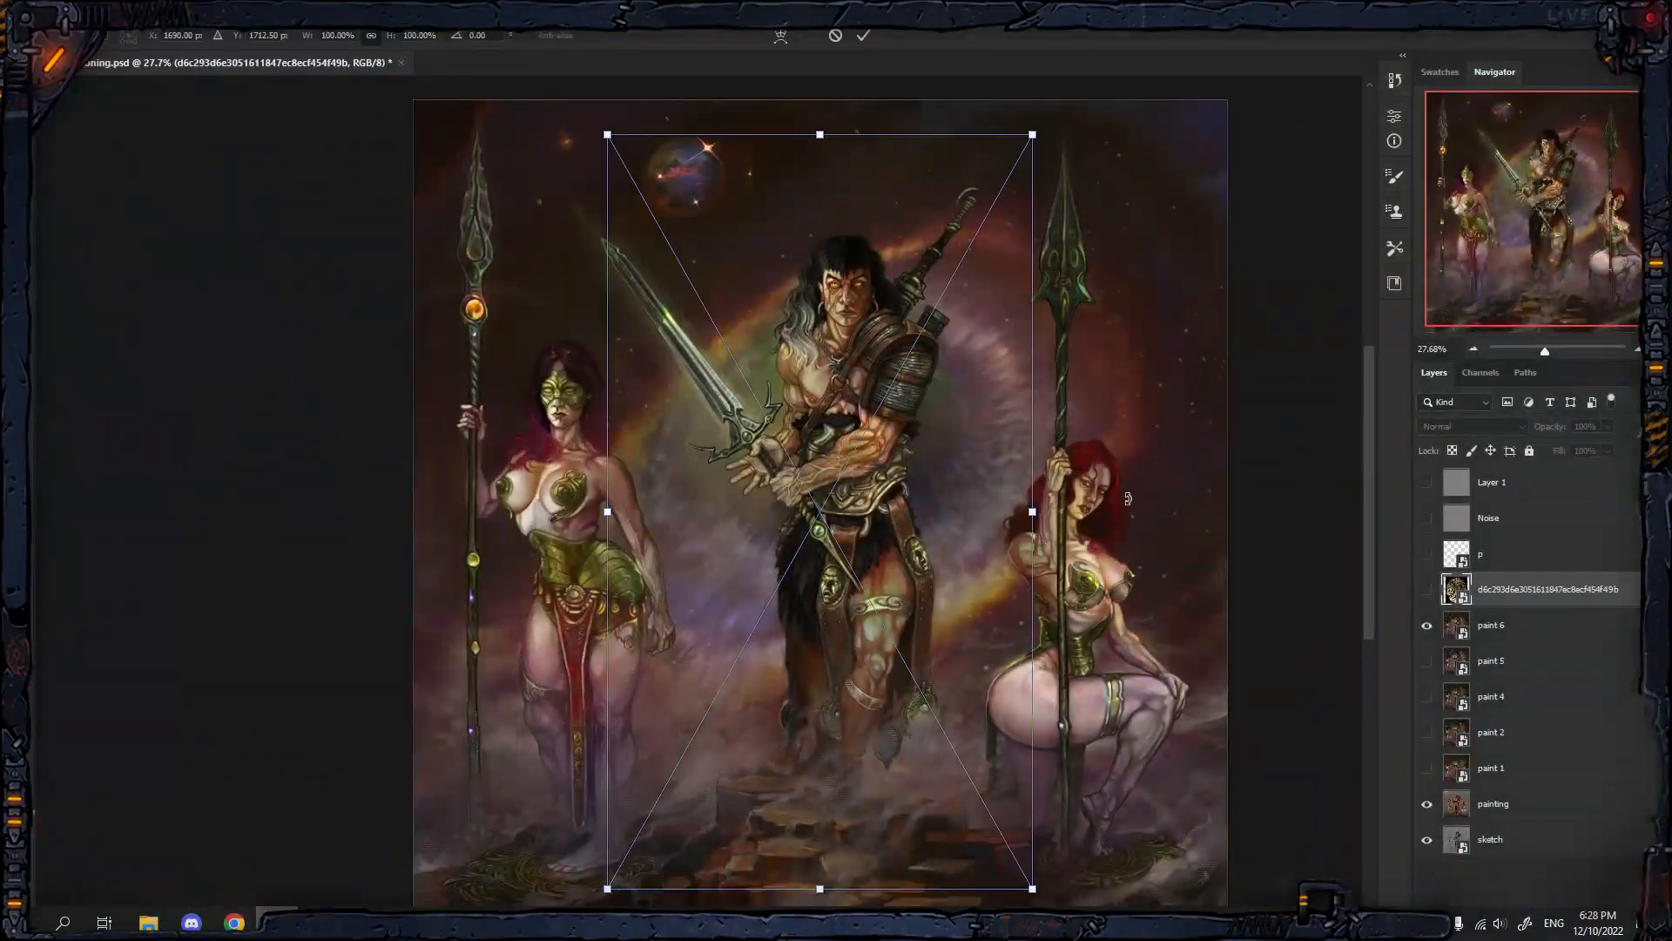
{"action": "key", "text": "Return"}
{"action": "key", "text": "z"}
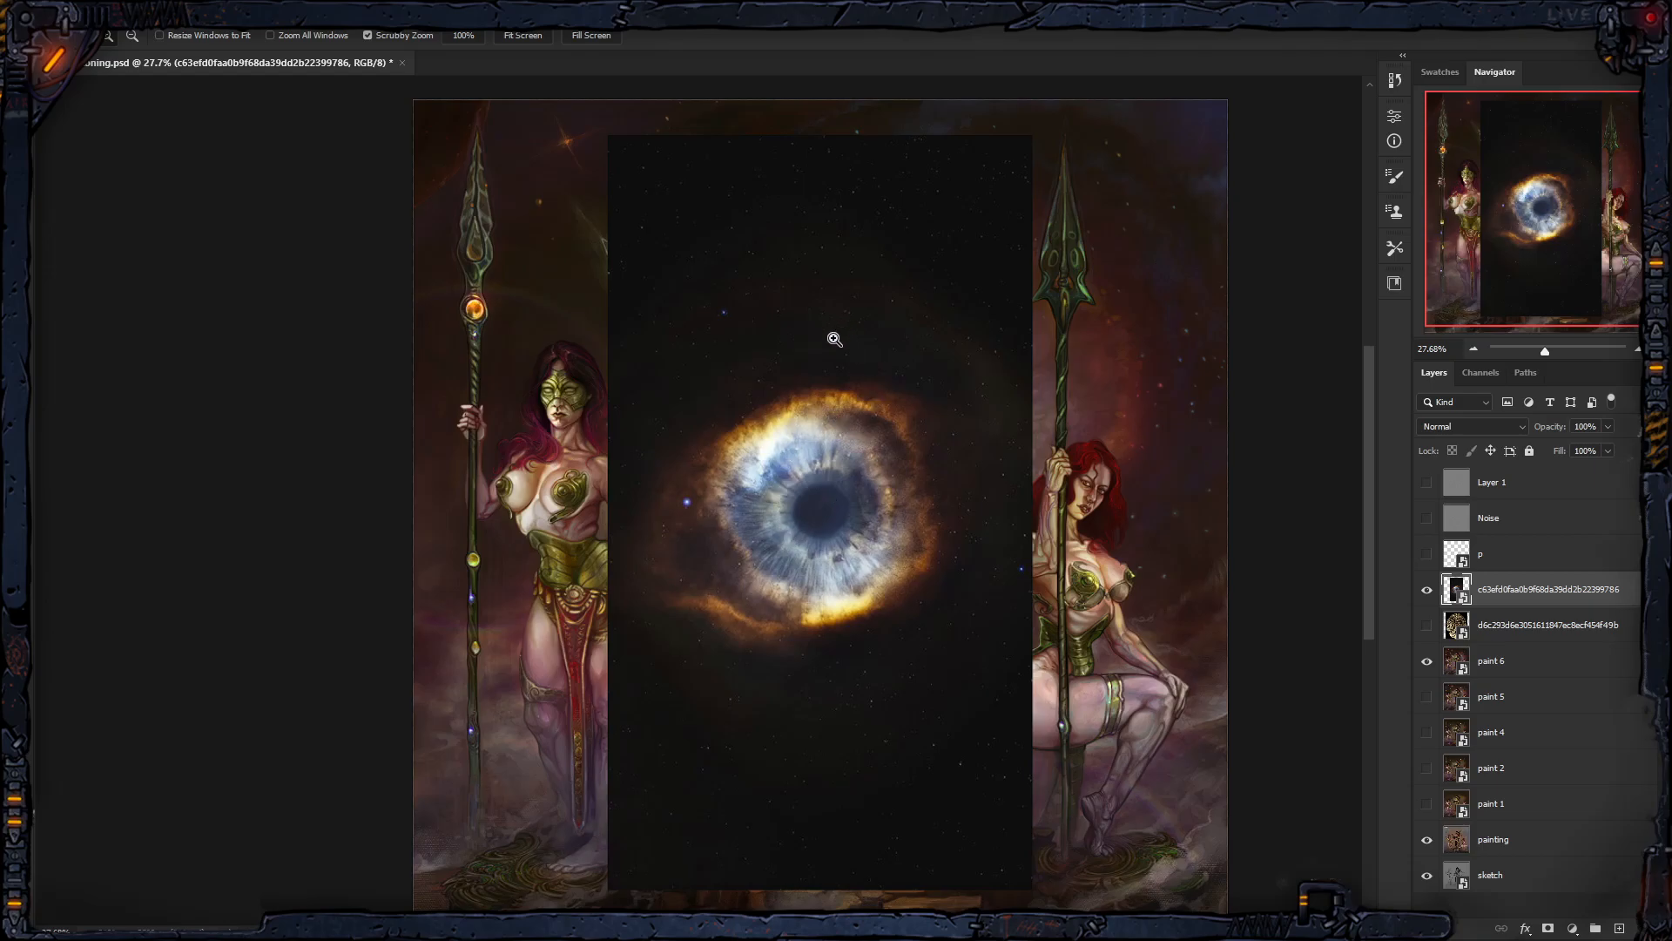
{"action": "right_click", "coordinate": [1624, 592]}
{"action": "left_click", "coordinate": [1498, 514]}
Step: Soften the nebula layer with the Dust & Scratches filter at a low radius and threshold 0, and hide the layer
{"action": "left_click", "coordinate": [237, 10]}
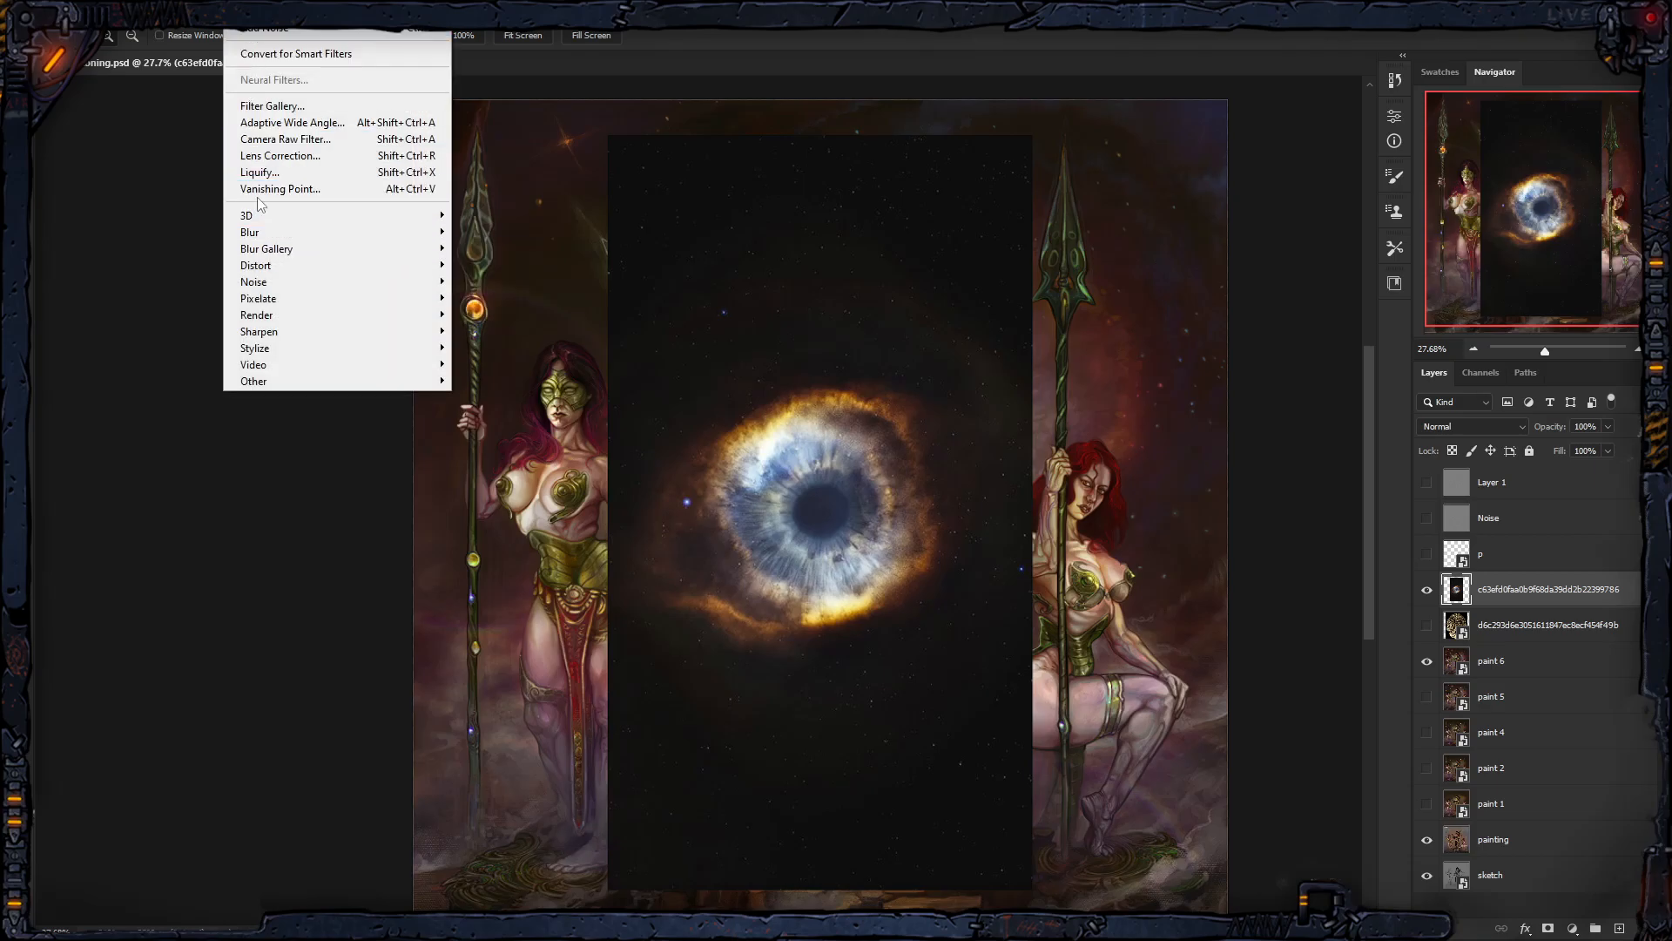
{"action": "mouse_move", "coordinate": [313, 288]}
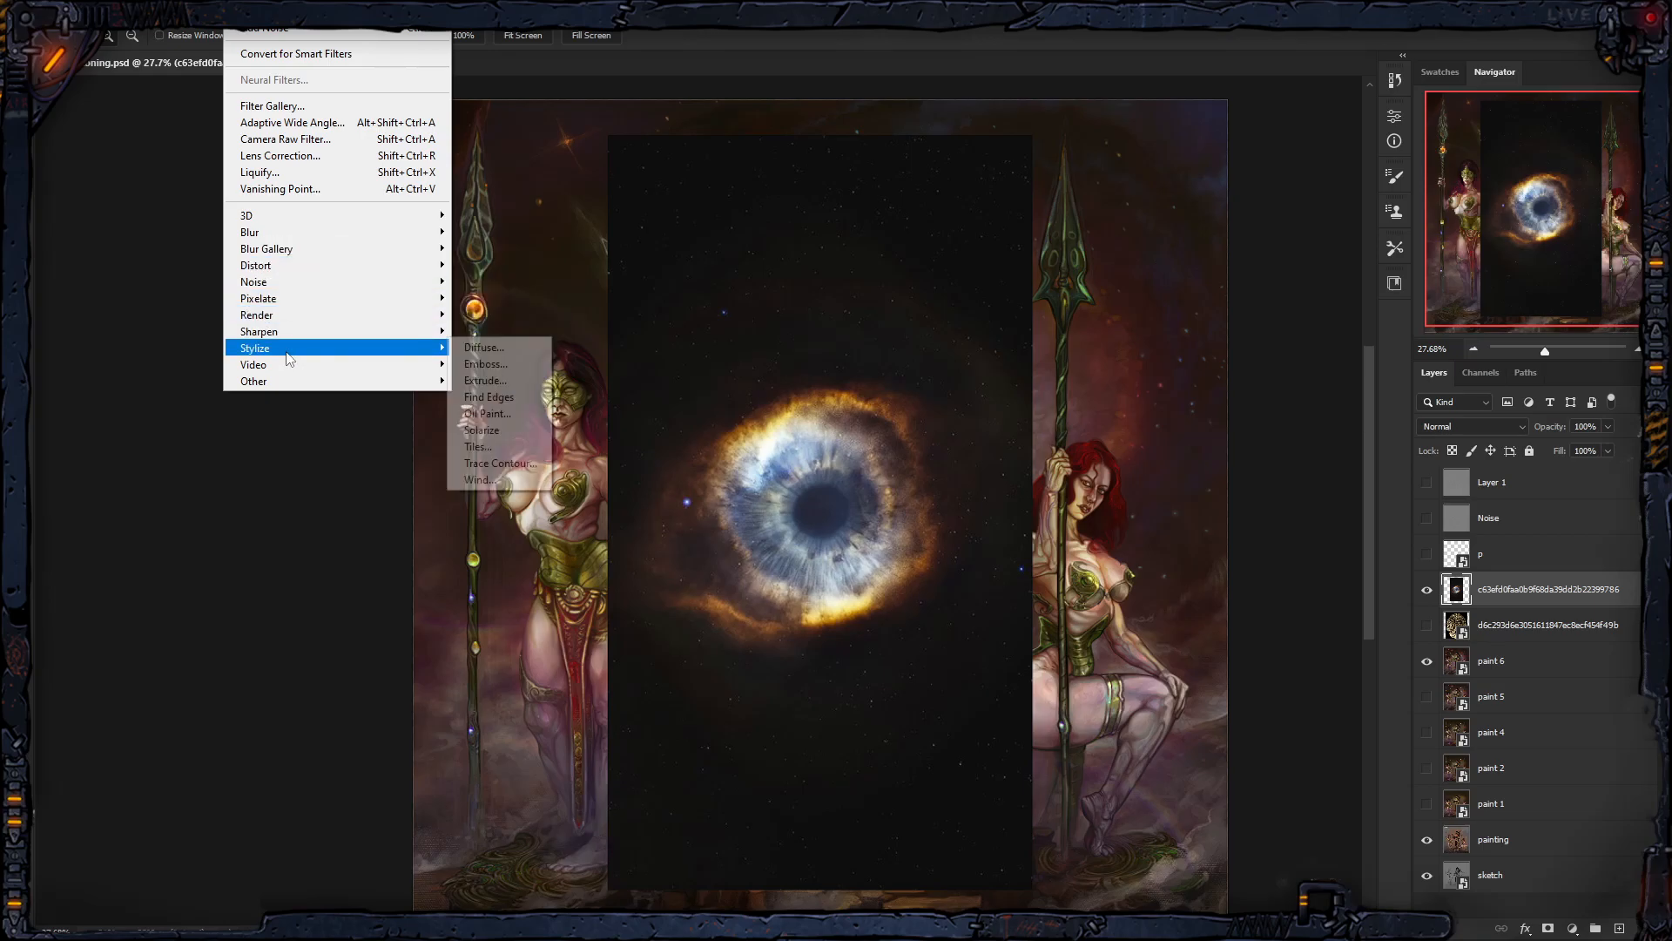
{"action": "mouse_move", "coordinate": [283, 319]}
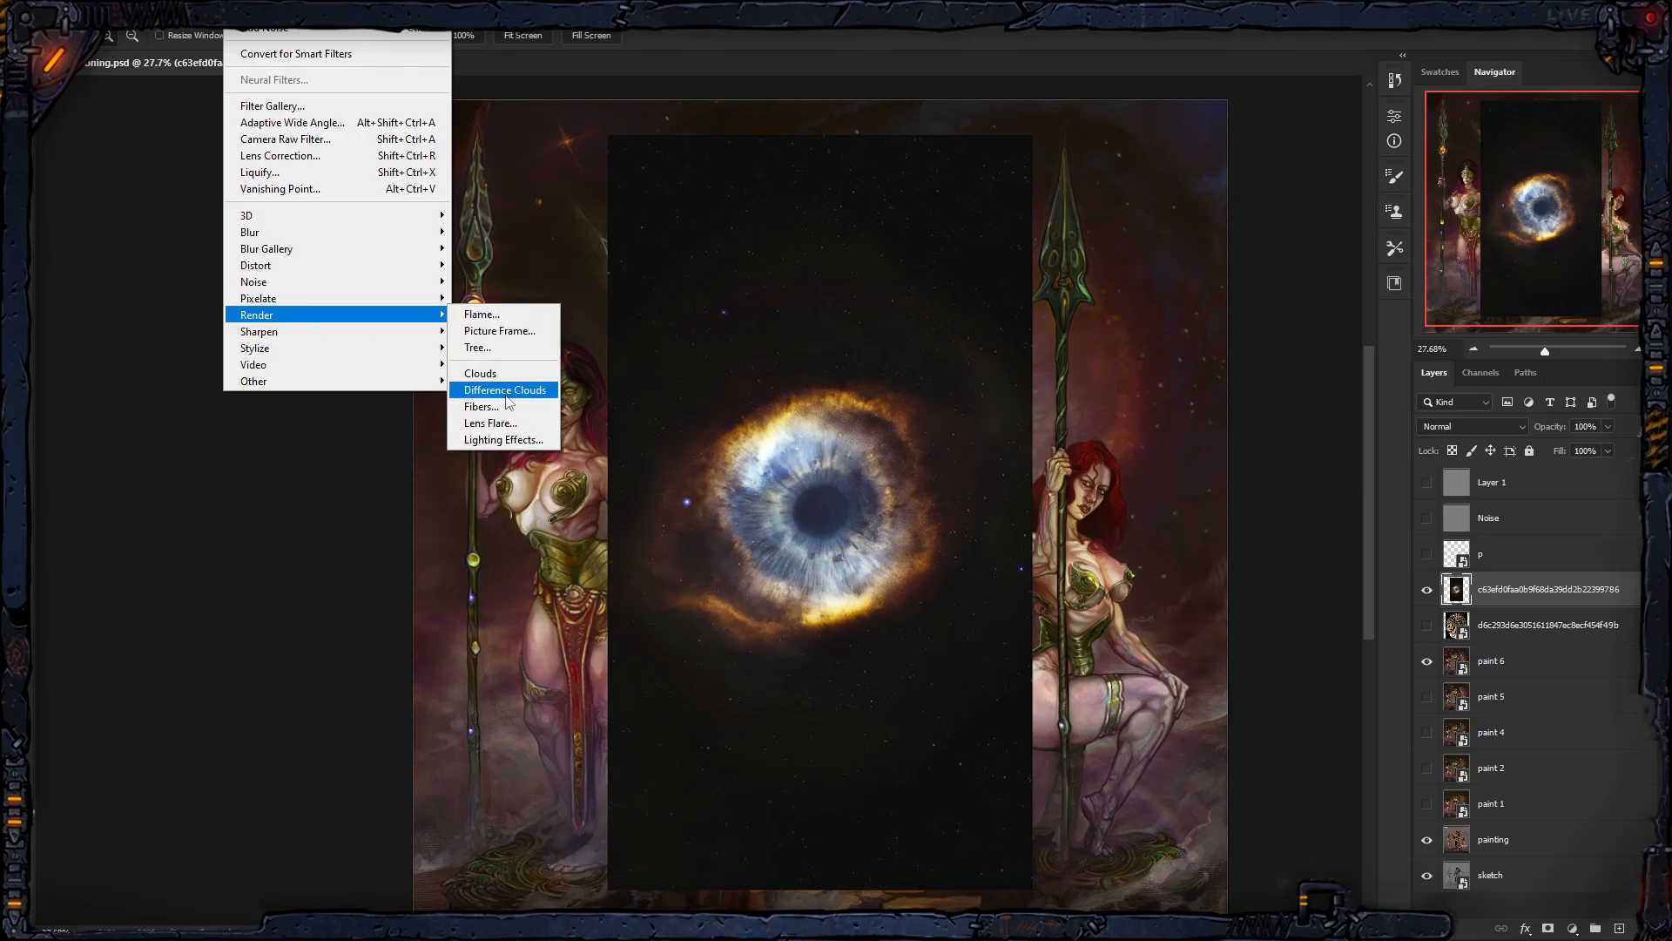
{"action": "mouse_move", "coordinate": [282, 287]}
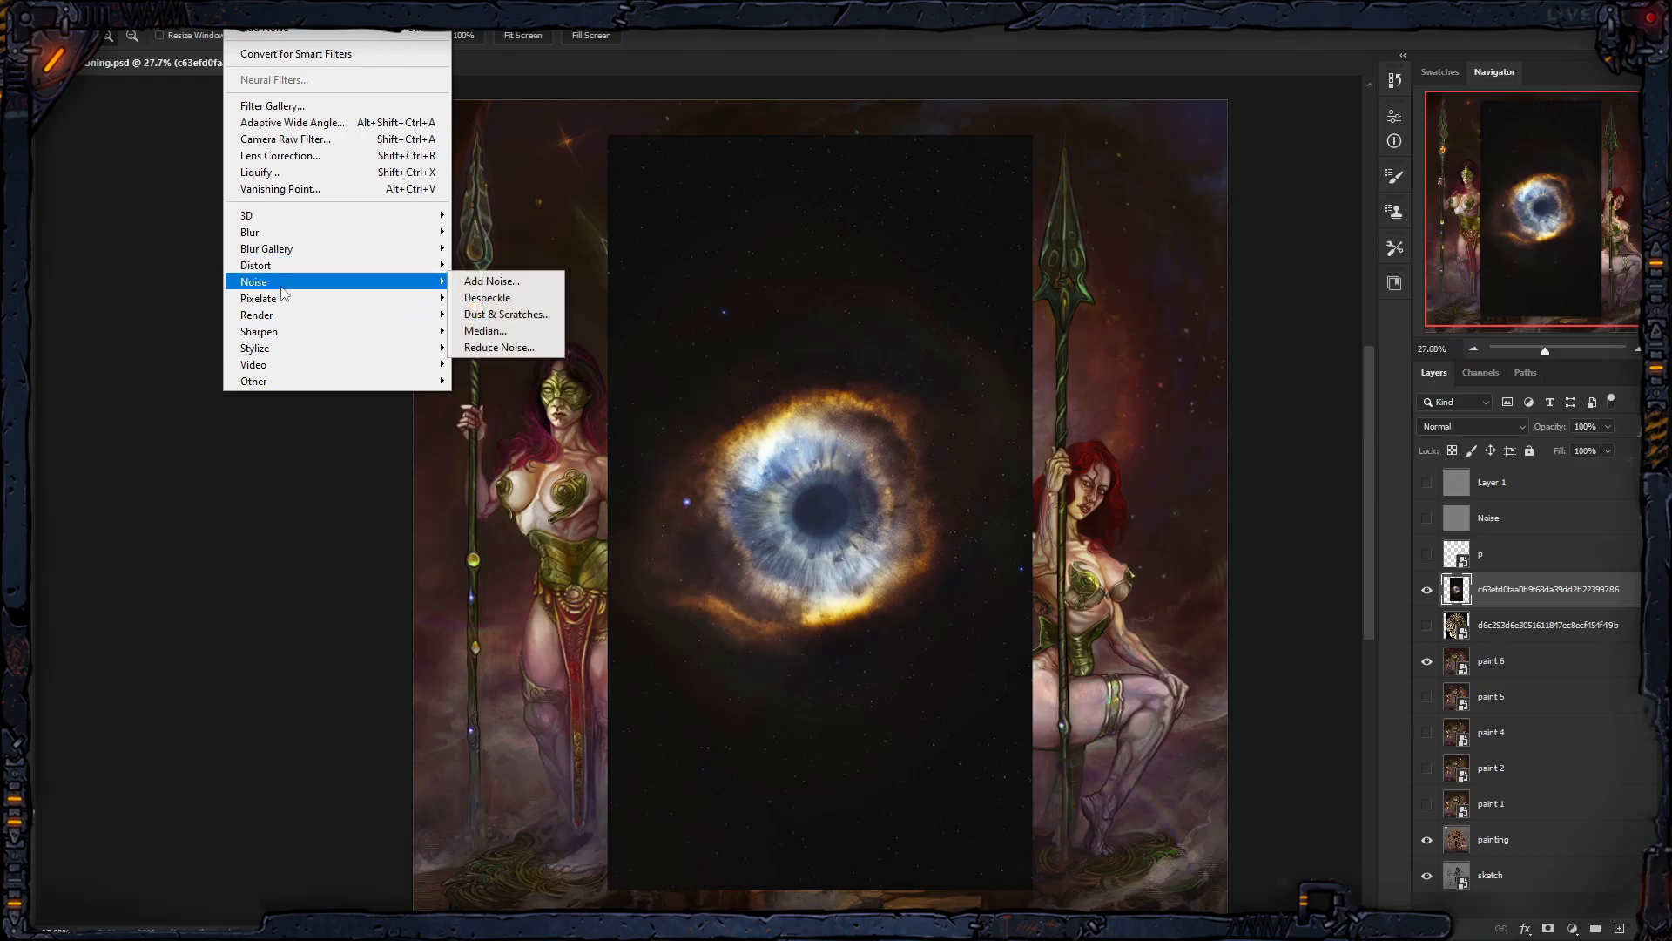
{"action": "left_click", "coordinate": [506, 317]}
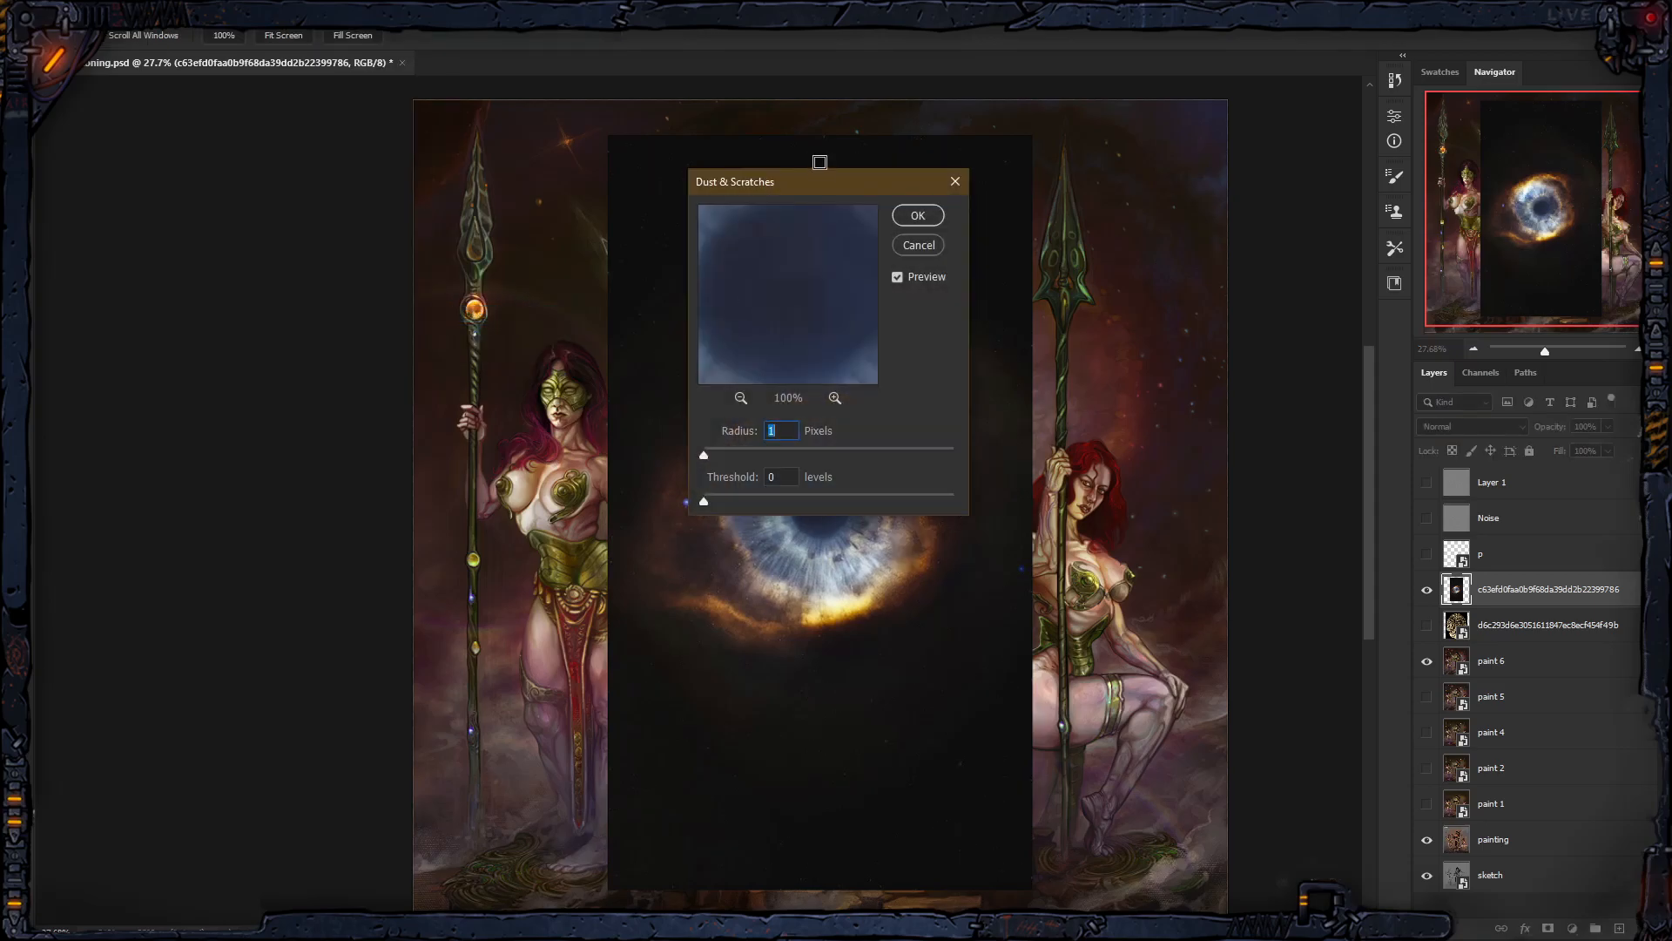
{"action": "left_click_drag", "start_coordinate": [824, 183], "coordinate": [1154, 167]}
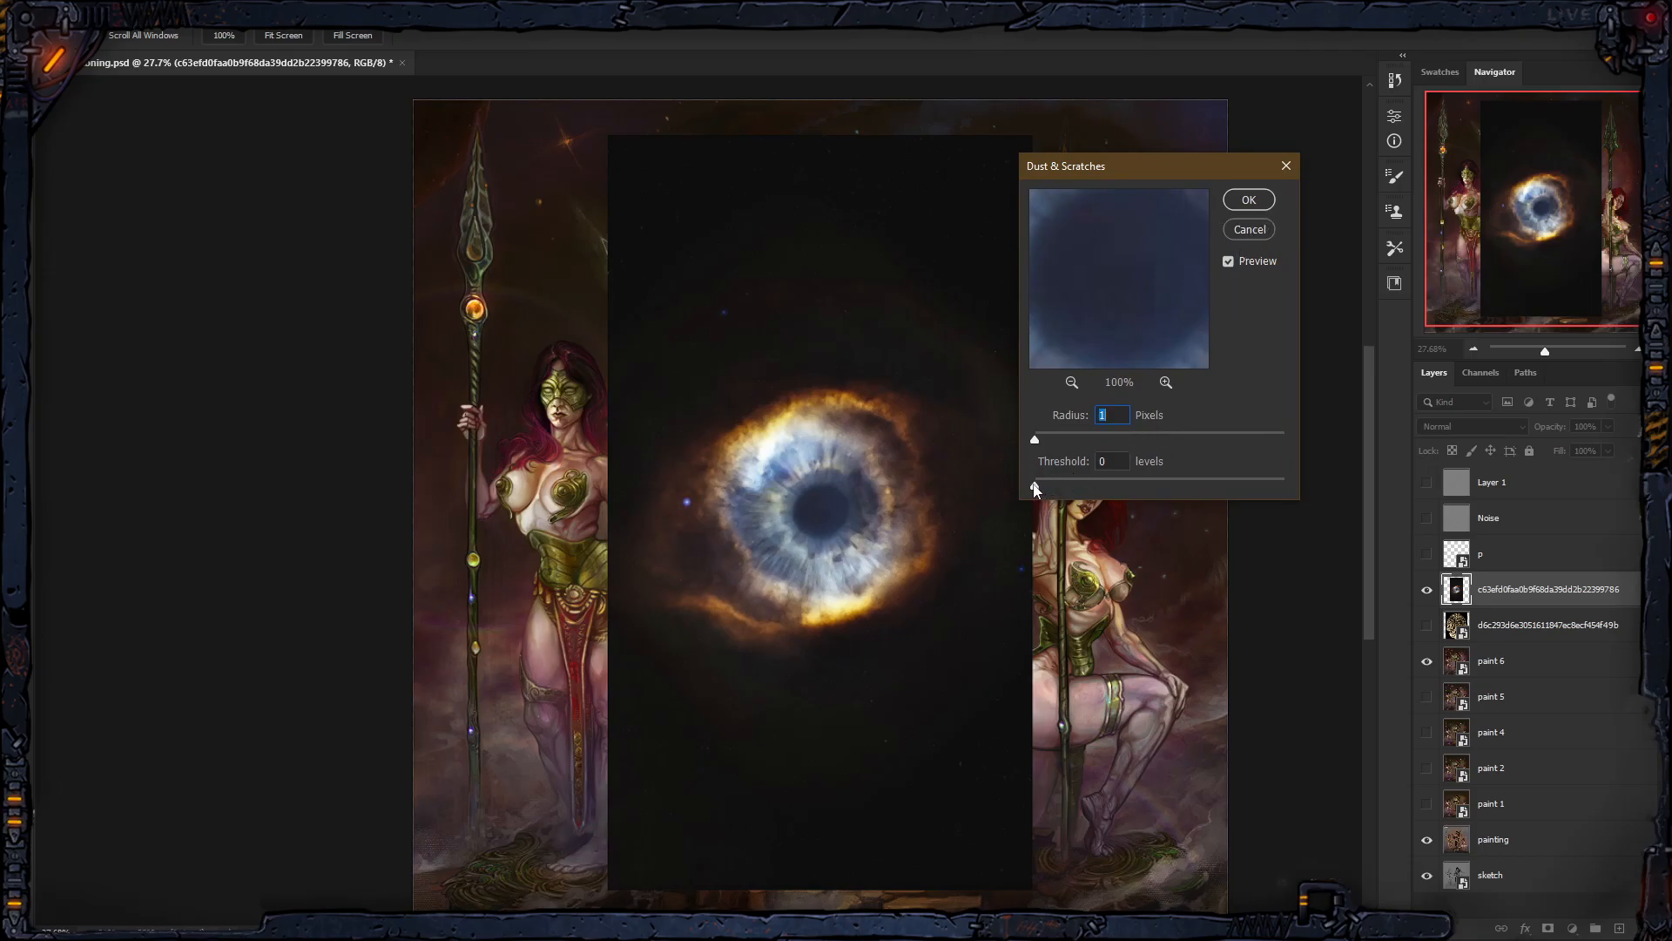
{"action": "left_click_drag", "start_coordinate": [1048, 485], "coordinate": [1374, 495]}
{"action": "left_click_drag", "start_coordinate": [1287, 490], "coordinate": [1163, 442]}
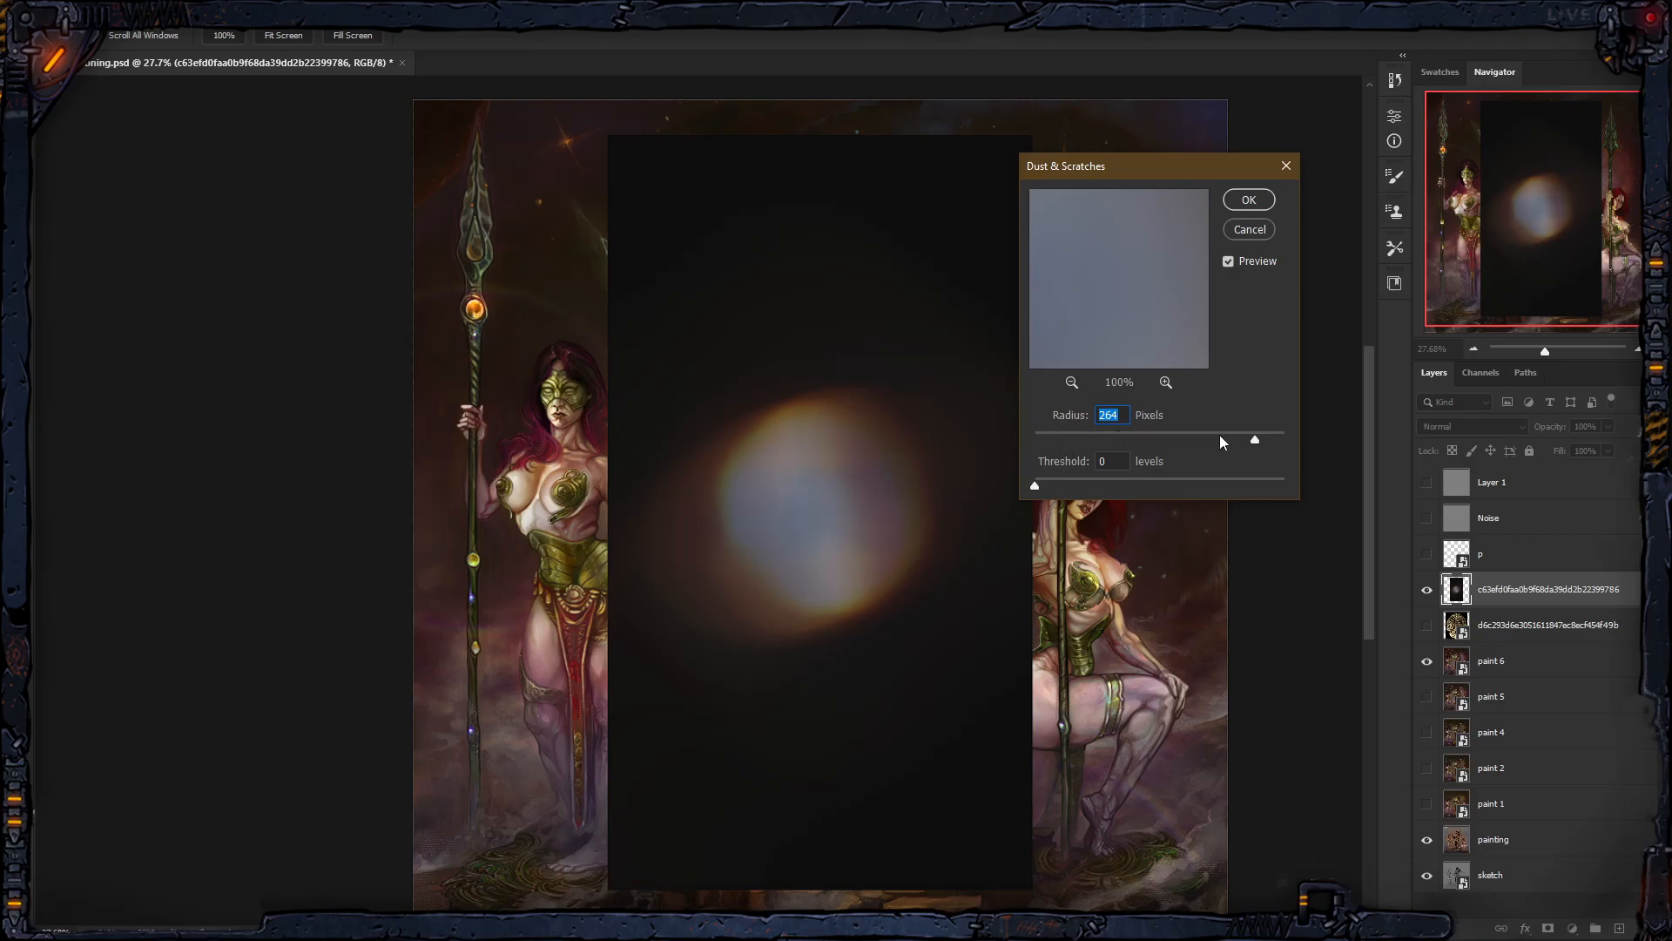
{"action": "left_click_drag", "start_coordinate": [1257, 438], "coordinate": [1138, 439]}
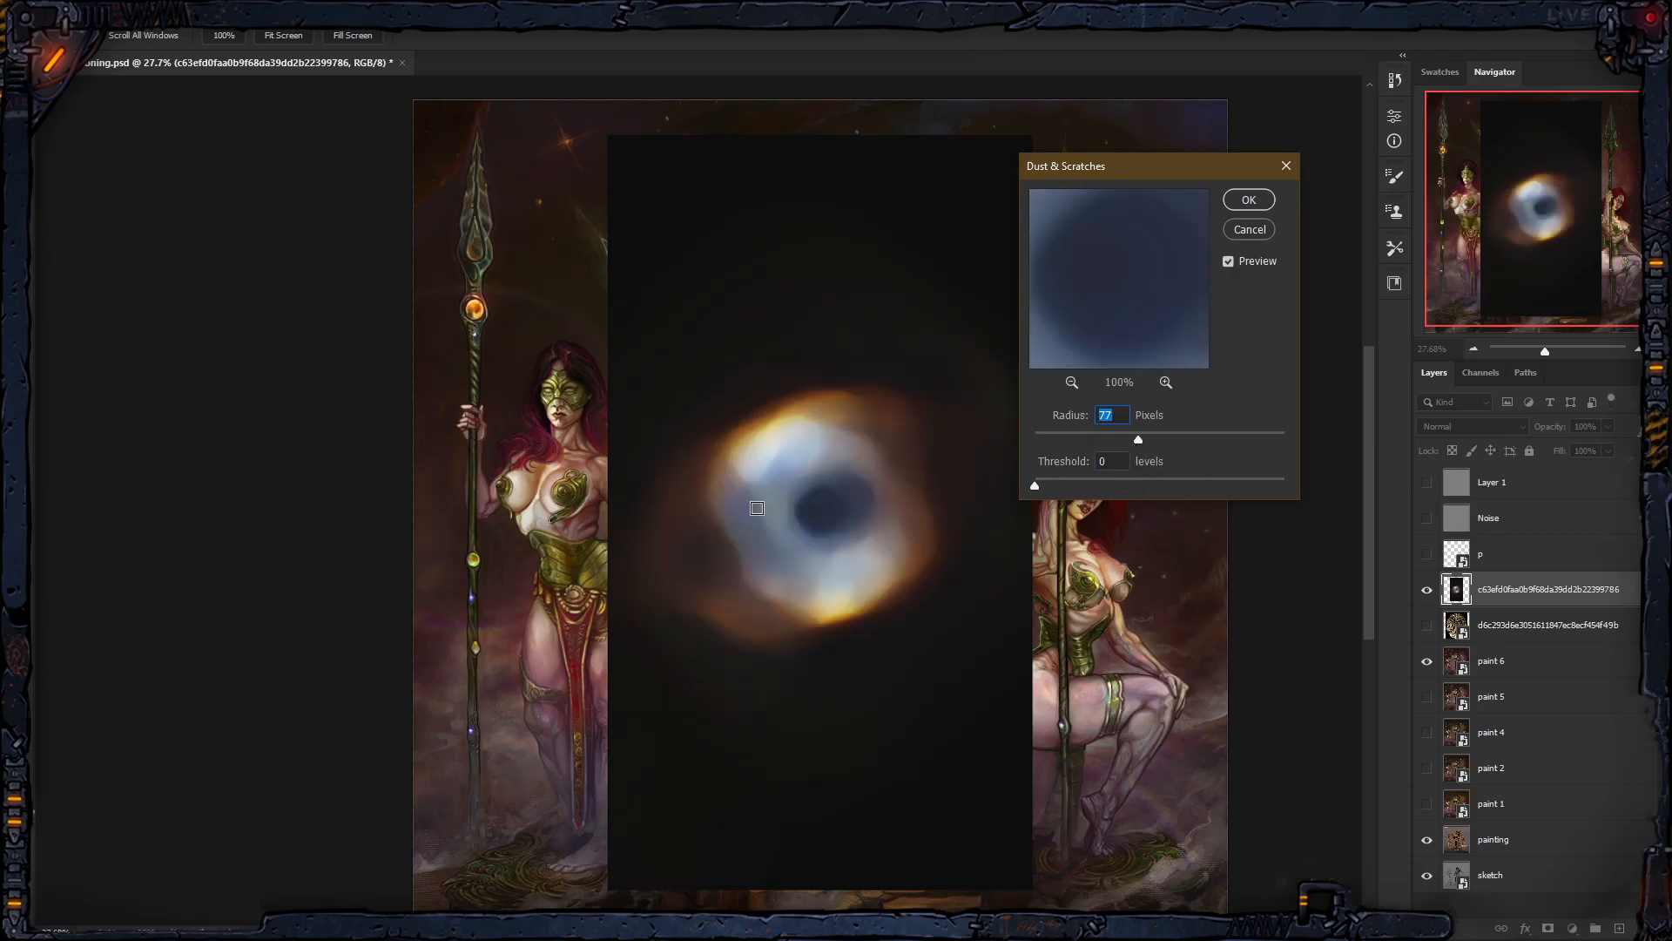
{"action": "left_click_drag", "start_coordinate": [1135, 443], "coordinate": [1063, 441]}
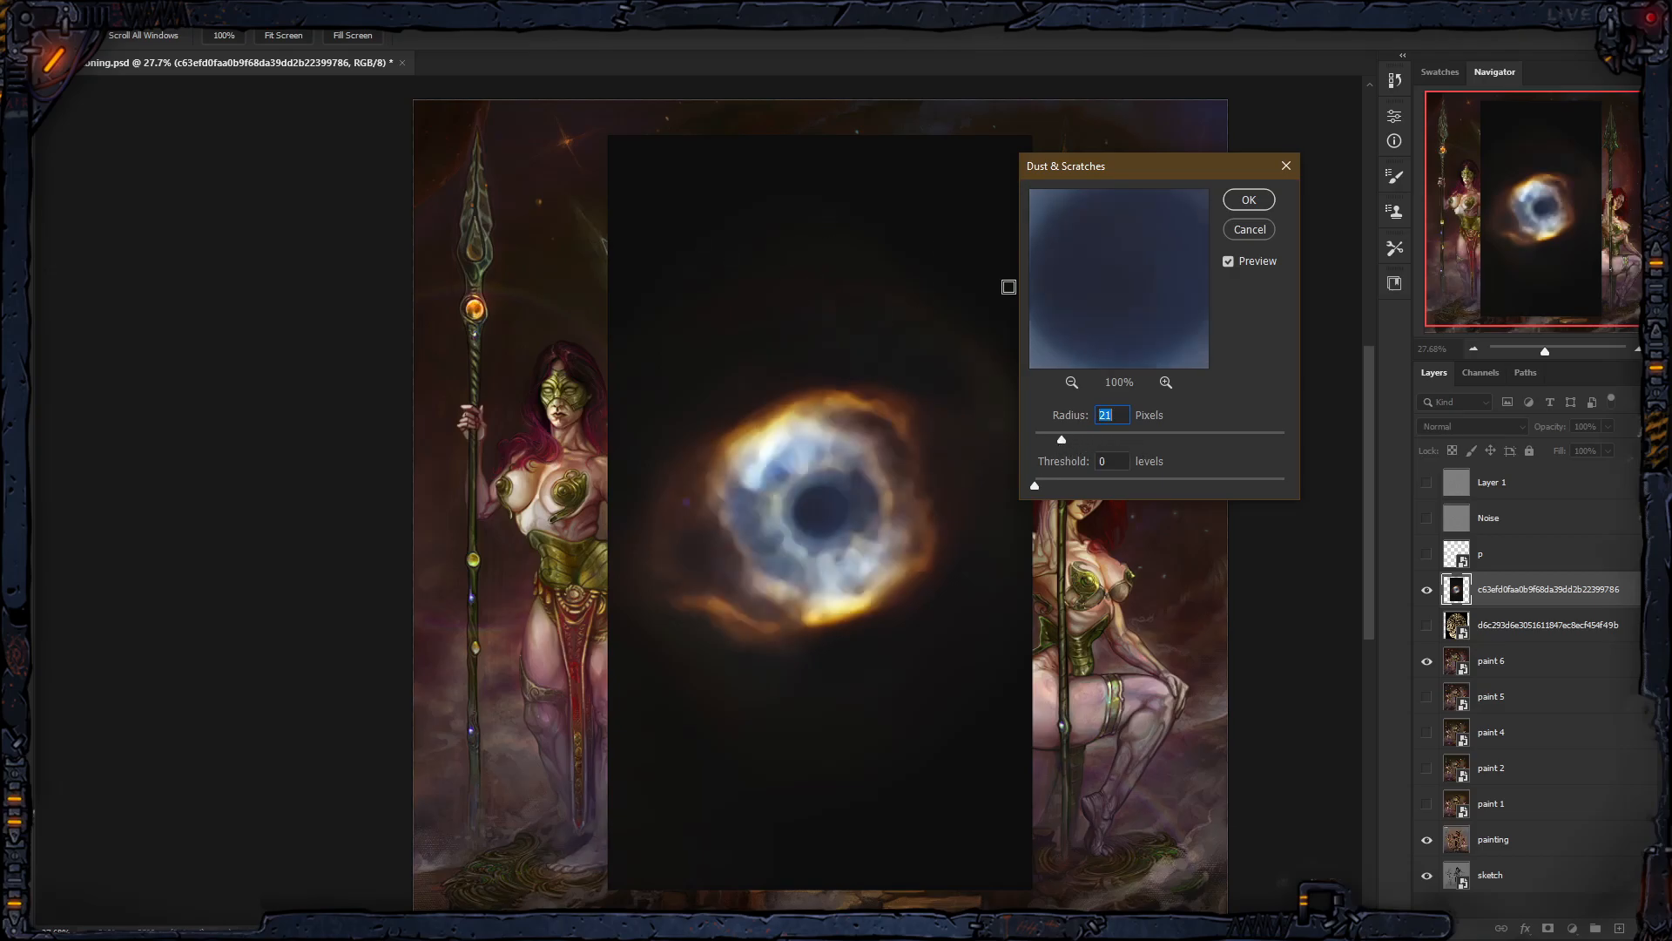
{"action": "left_click_drag", "start_coordinate": [1061, 441], "coordinate": [1054, 441]}
{"action": "left_click", "coordinate": [1254, 203]}
{"action": "left_click_drag", "start_coordinate": [738, 532], "coordinate": [719, 440]}
{"action": "left_click", "coordinate": [1427, 589]}
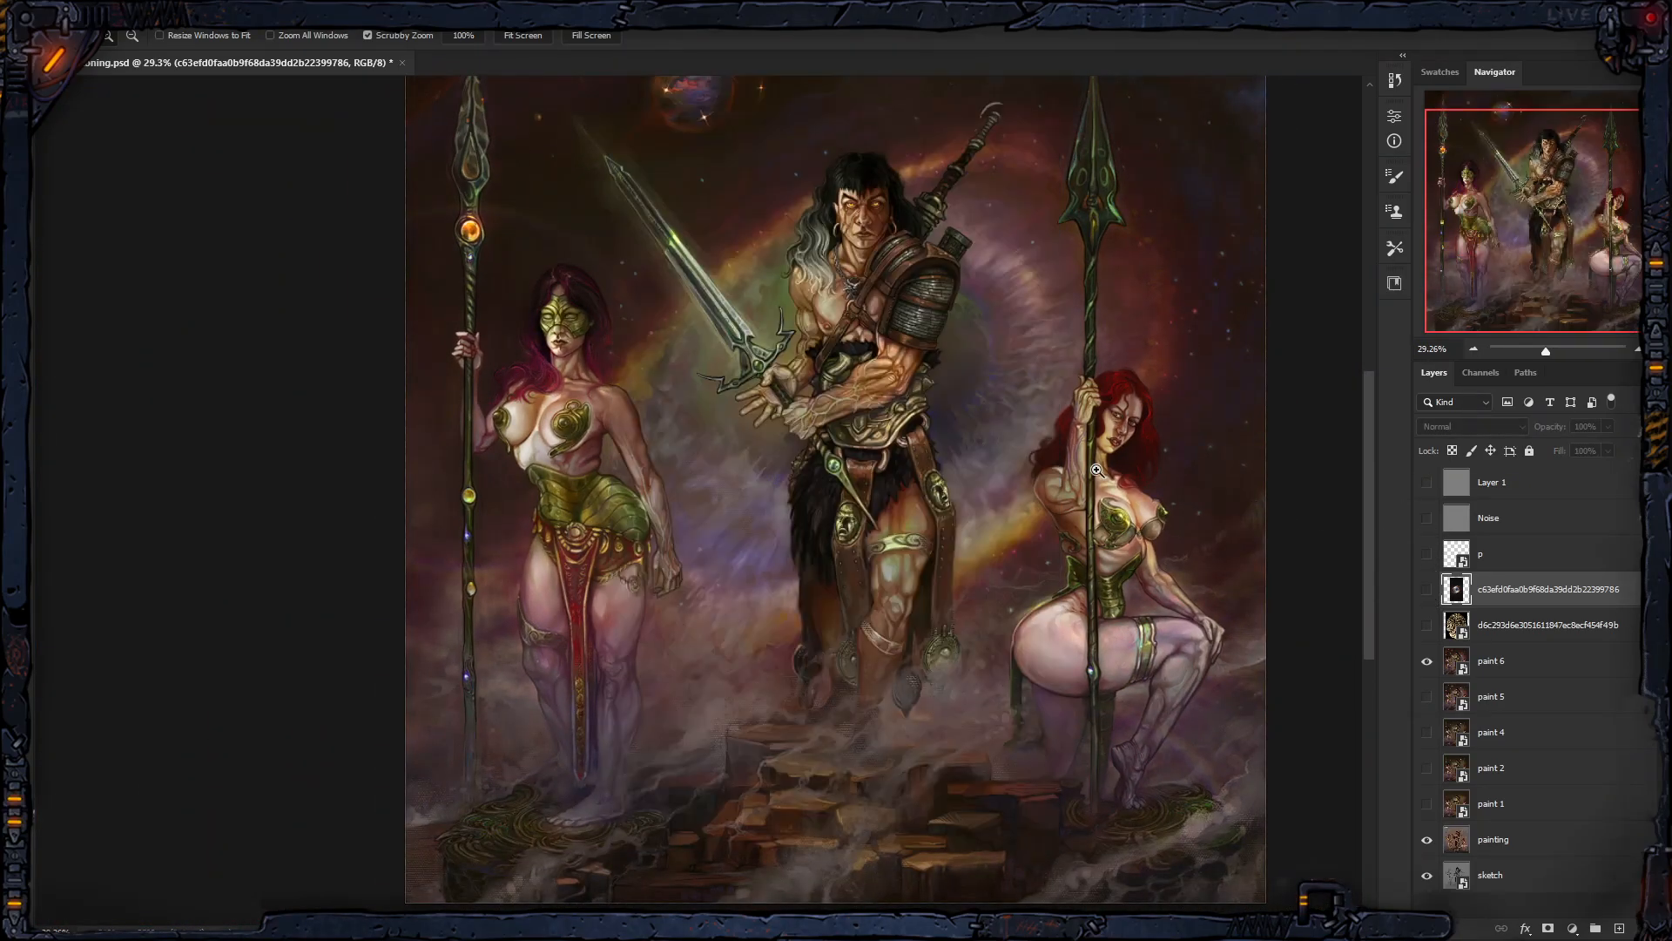
Step: Examine the nebula ring and starry background around the three figures, ending with the whole painting in view
{"action": "scroll", "coordinate": [1061, 528], "scroll_direction": "up", "scroll_amount": 2}
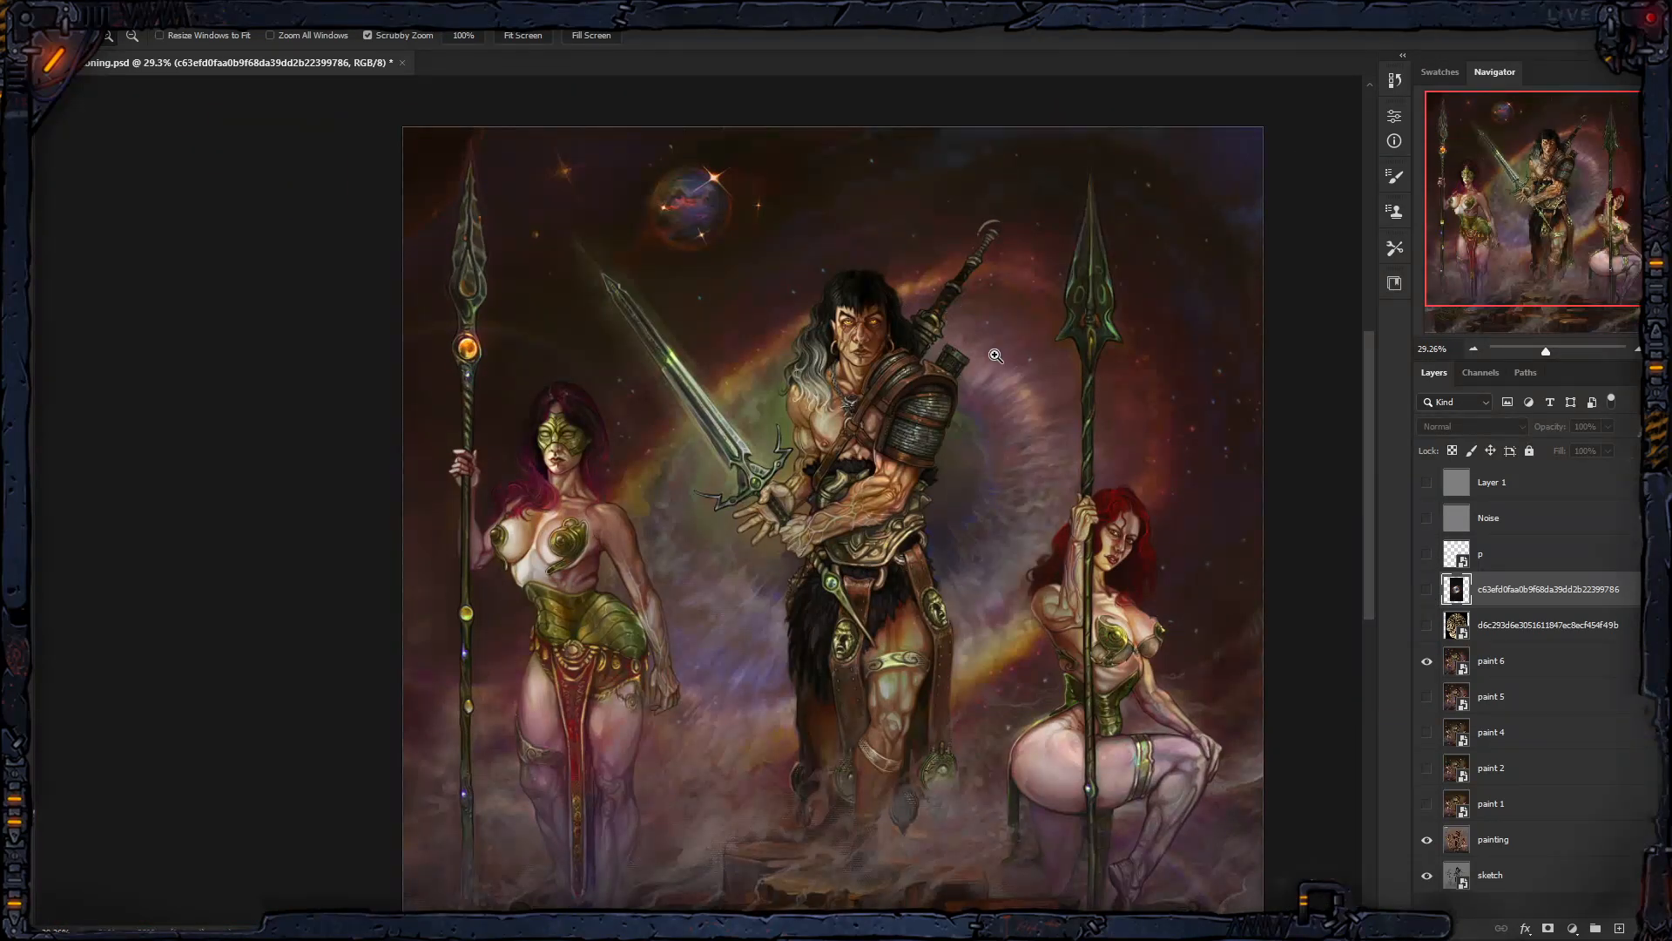
{"action": "left_click_drag", "start_coordinate": [1041, 515], "coordinate": [1133, 348]}
{"action": "left_click_drag", "start_coordinate": [666, 375], "coordinate": [1169, 344]}
{"action": "left_click_drag", "start_coordinate": [560, 383], "coordinate": [848, 615]}
{"action": "left_click_drag", "start_coordinate": [824, 312], "coordinate": [938, 680]}
{"action": "left_click_drag", "start_coordinate": [926, 382], "coordinate": [717, 719]}
{"action": "left_click_drag", "start_coordinate": [1047, 410], "coordinate": [930, 414]}
{"action": "left_click_drag", "start_coordinate": [1256, 312], "coordinate": [1068, 299]}
{"action": "left_click_drag", "start_coordinate": [1143, 347], "coordinate": [1254, 351]}
{"action": "left_click_drag", "start_coordinate": [1304, 421], "coordinate": [988, 442]}
{"action": "mouse_move", "coordinate": [994, 407]}
{"action": "left_mouse_down"}
{"action": "mouse_move", "coordinate": [995, 453]}
{"action": "mouse_move", "coordinate": [1245, 499]}
{"action": "left_mouse_up"}
{"action": "left_click_drag", "start_coordinate": [842, 453], "coordinate": [804, 474]}
{"action": "mouse_move", "coordinate": [917, 598]}
{"action": "left_mouse_down"}
{"action": "mouse_move", "coordinate": [777, 397]}
{"action": "mouse_move", "coordinate": [802, 380]}
{"action": "mouse_move", "coordinate": [815, 427]}
{"action": "left_mouse_up"}
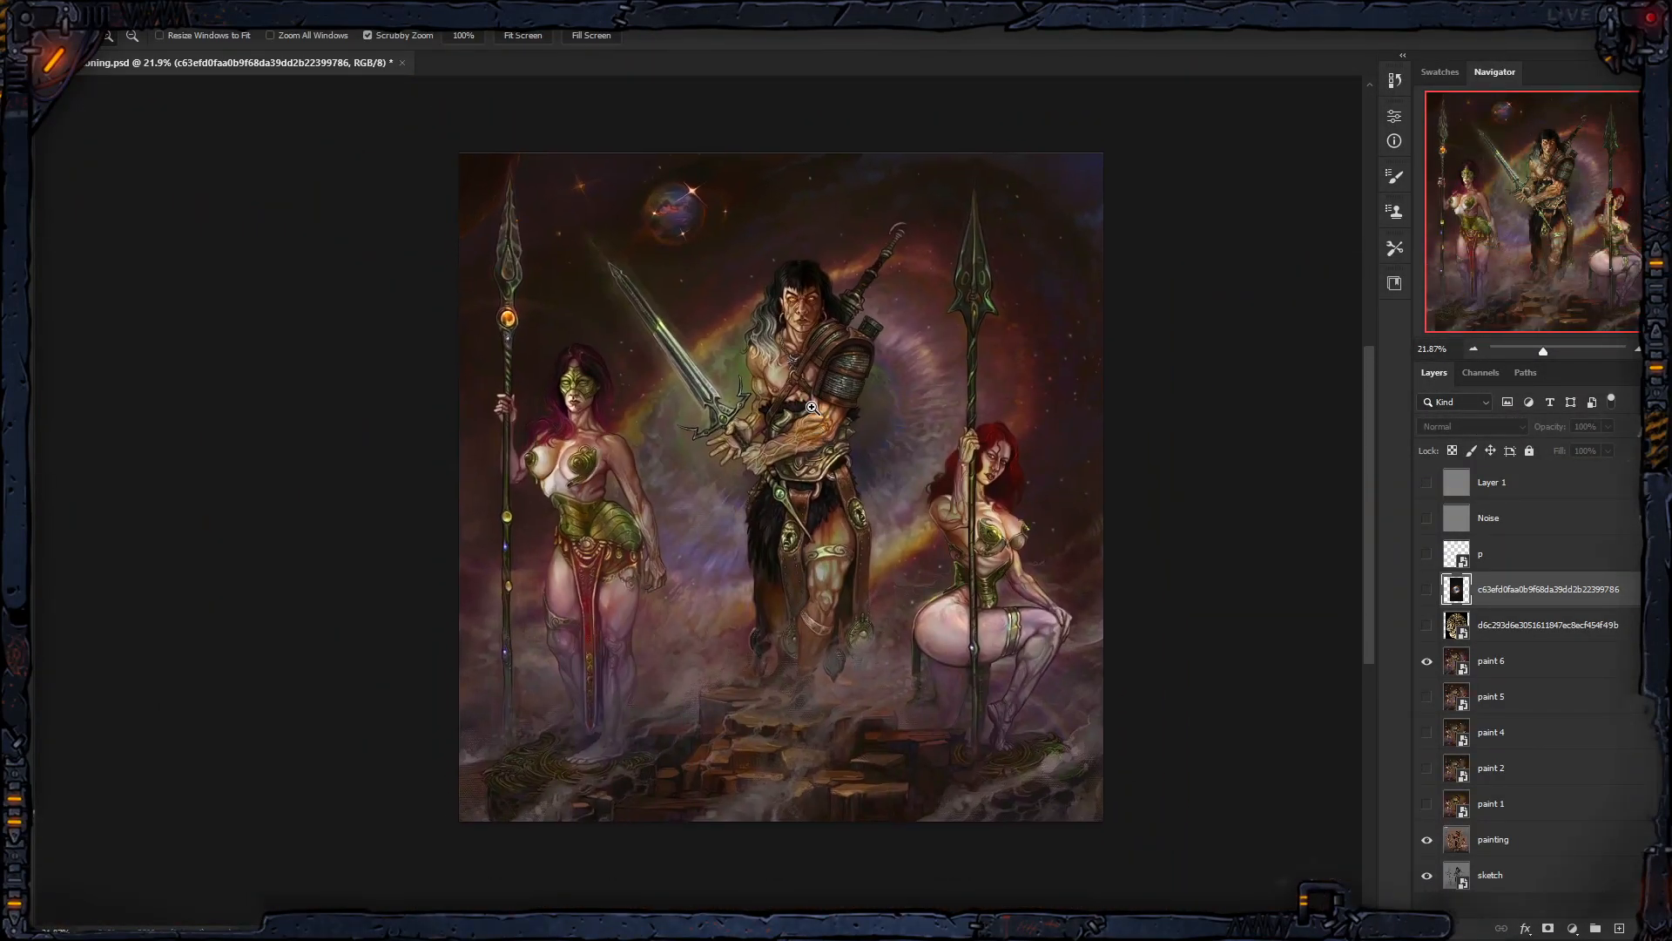
Step: Bring up the Textures folder window in File Explorer and close it to return to the painting
{"action": "mouse_move", "coordinate": [161, 927]}
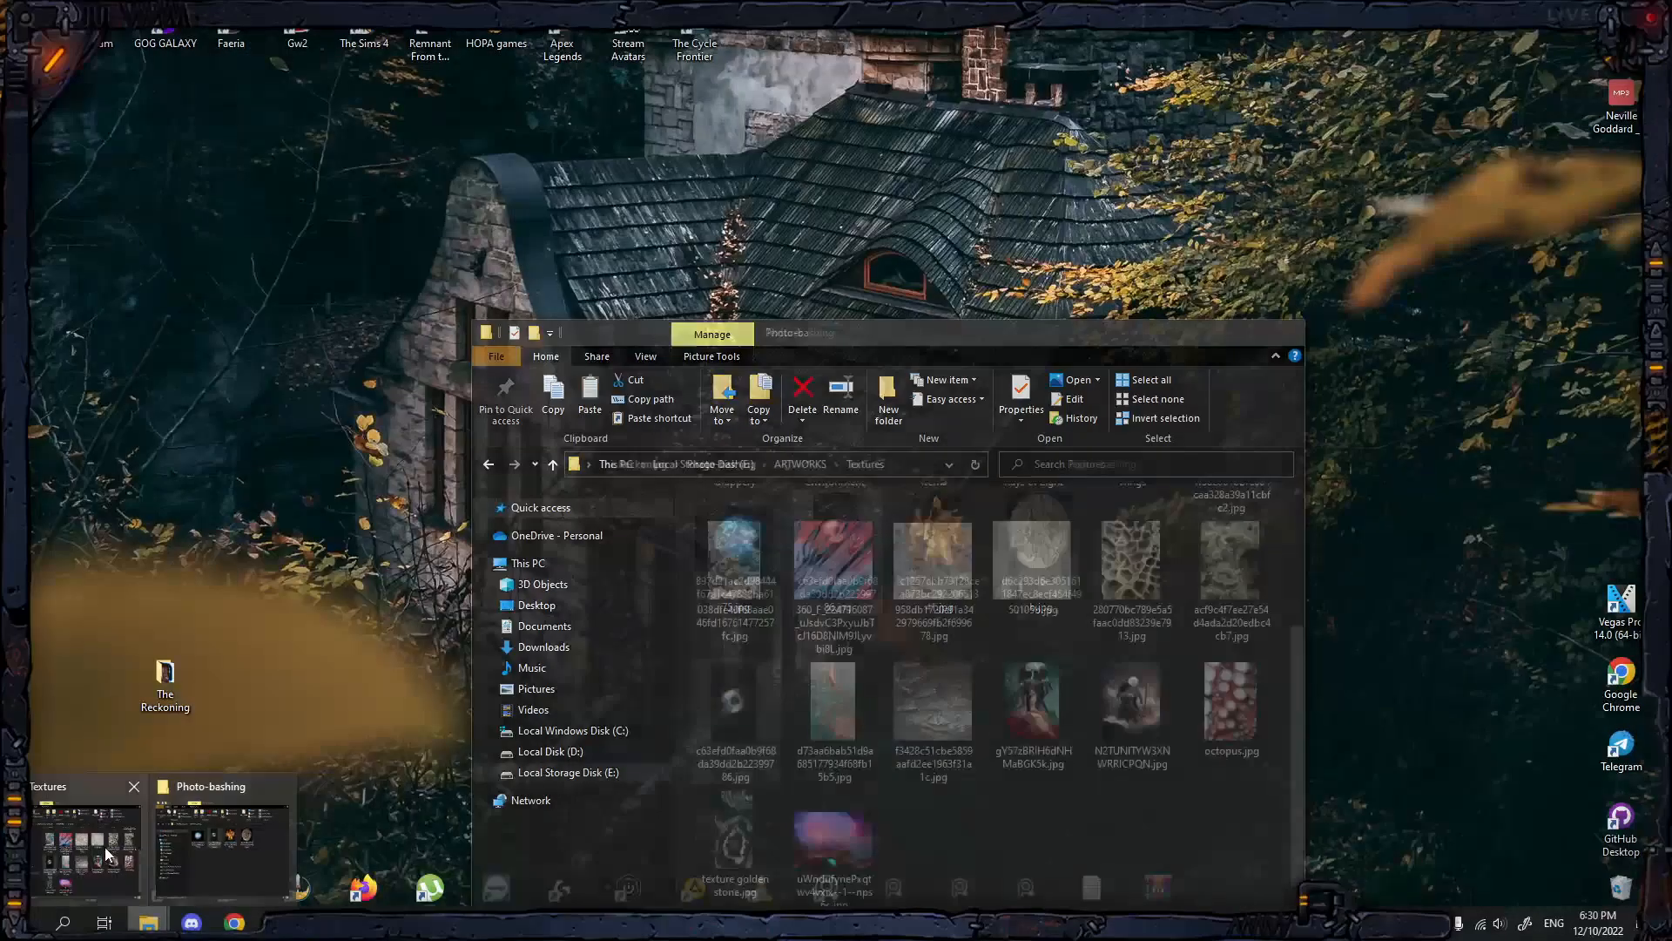
{"action": "left_click", "coordinate": [105, 846]}
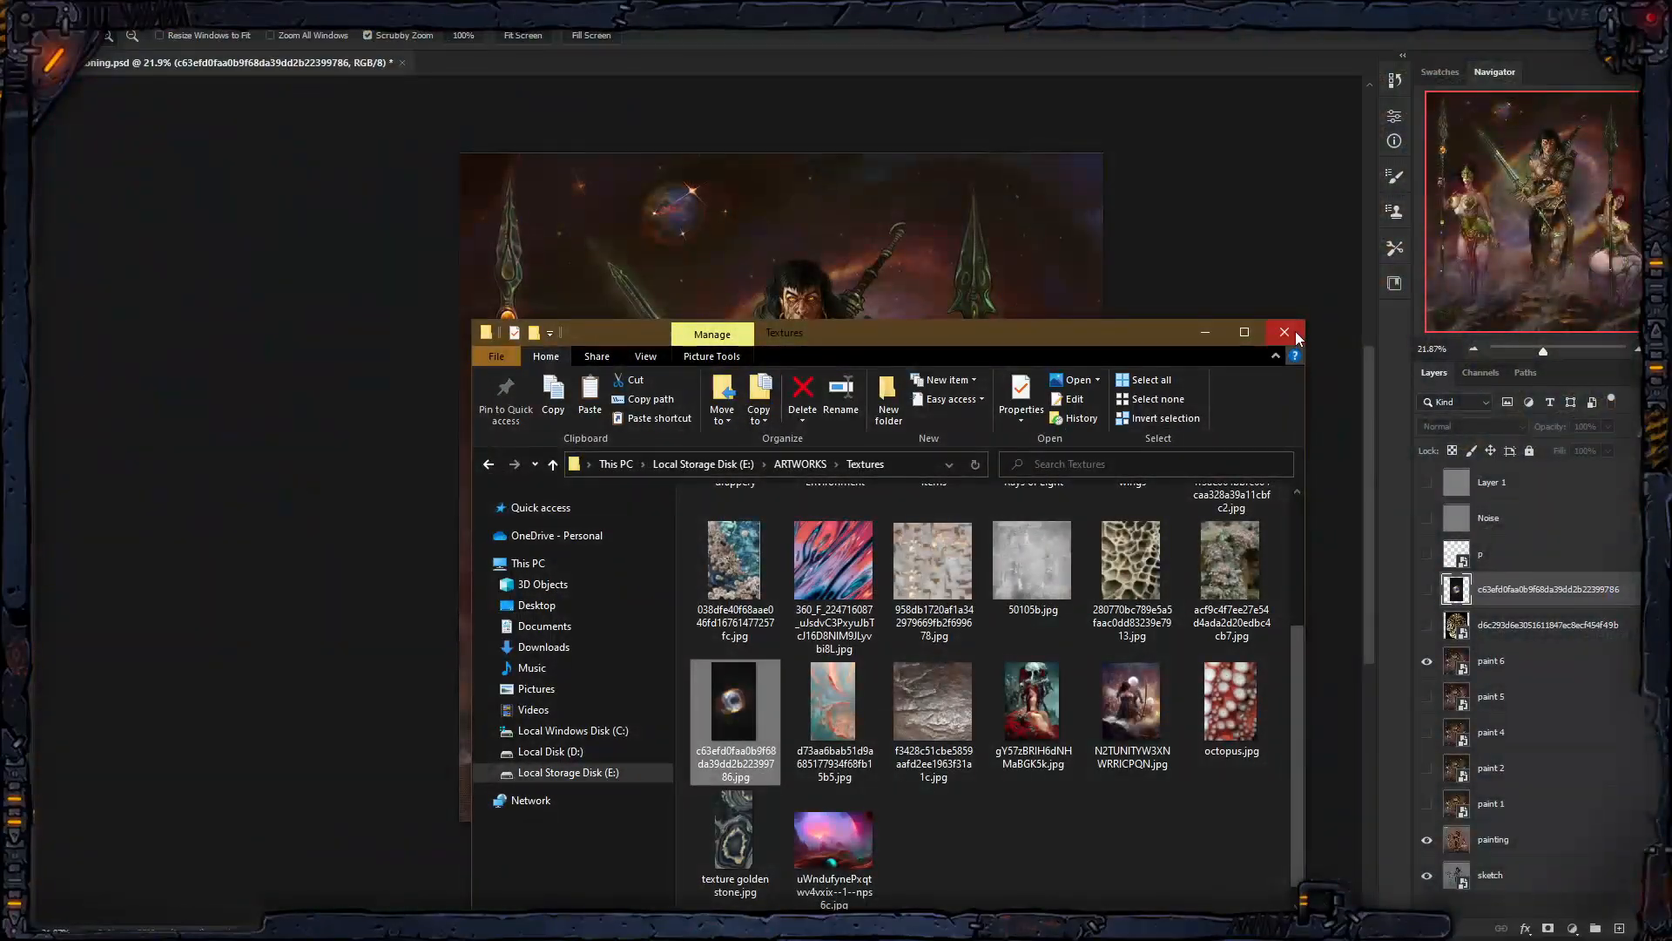
{"action": "left_click", "coordinate": [1285, 332]}
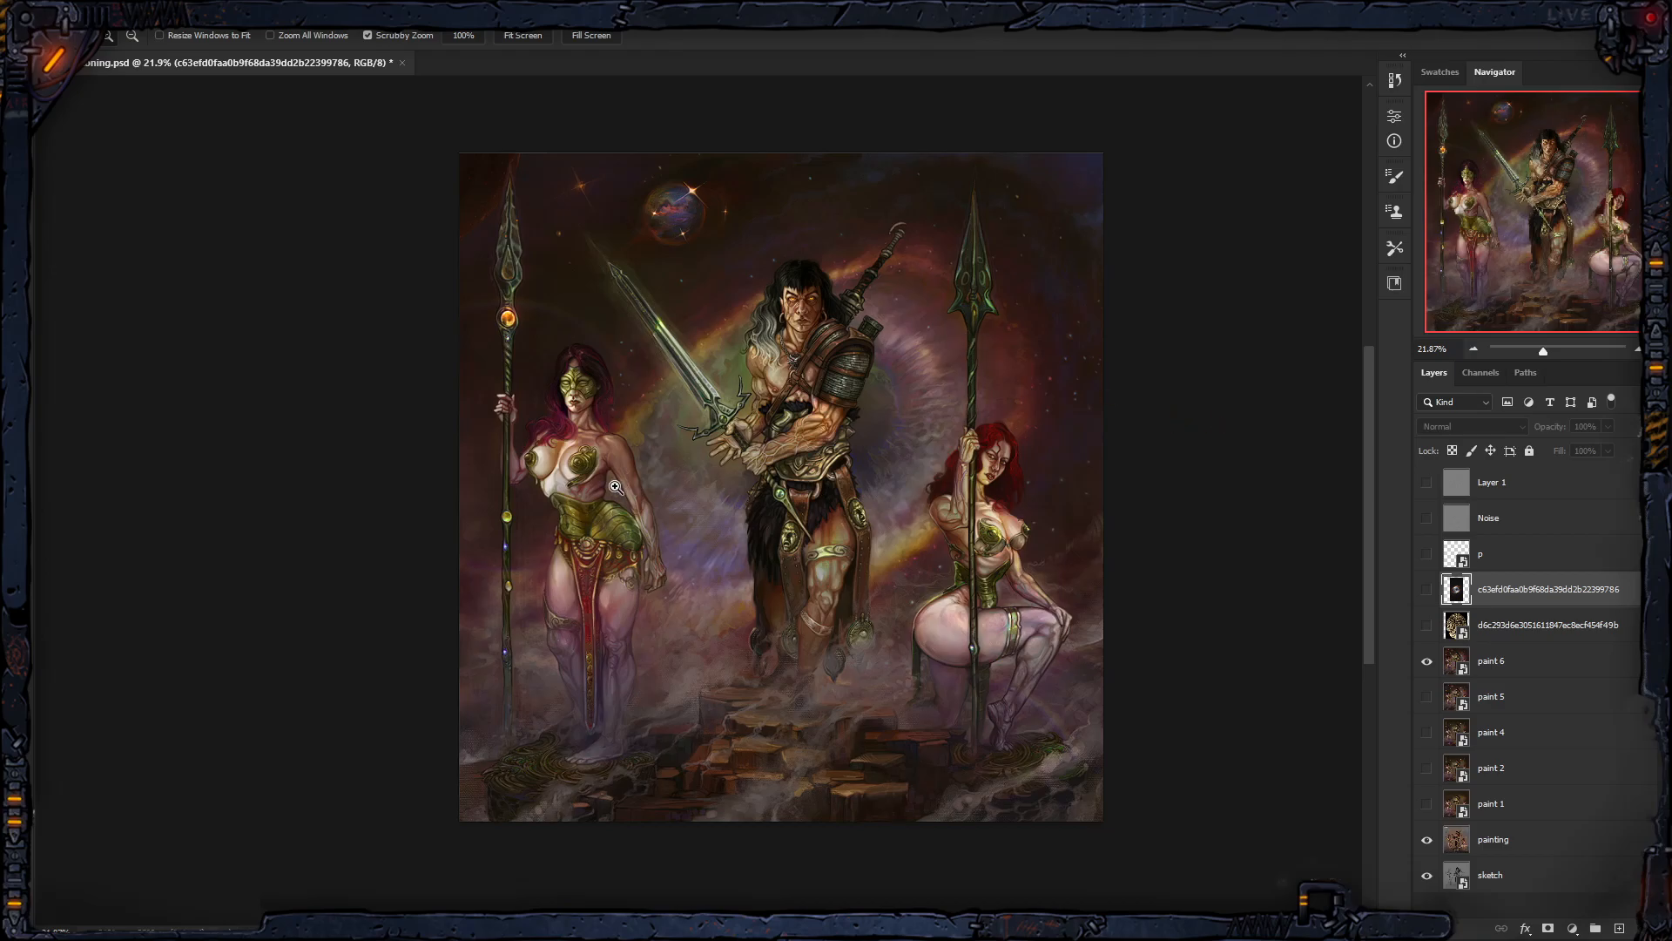
Step: Delete the nebula and Medusa shield image layers and hide paint 6
{"action": "left_click", "coordinate": [760, 489]}
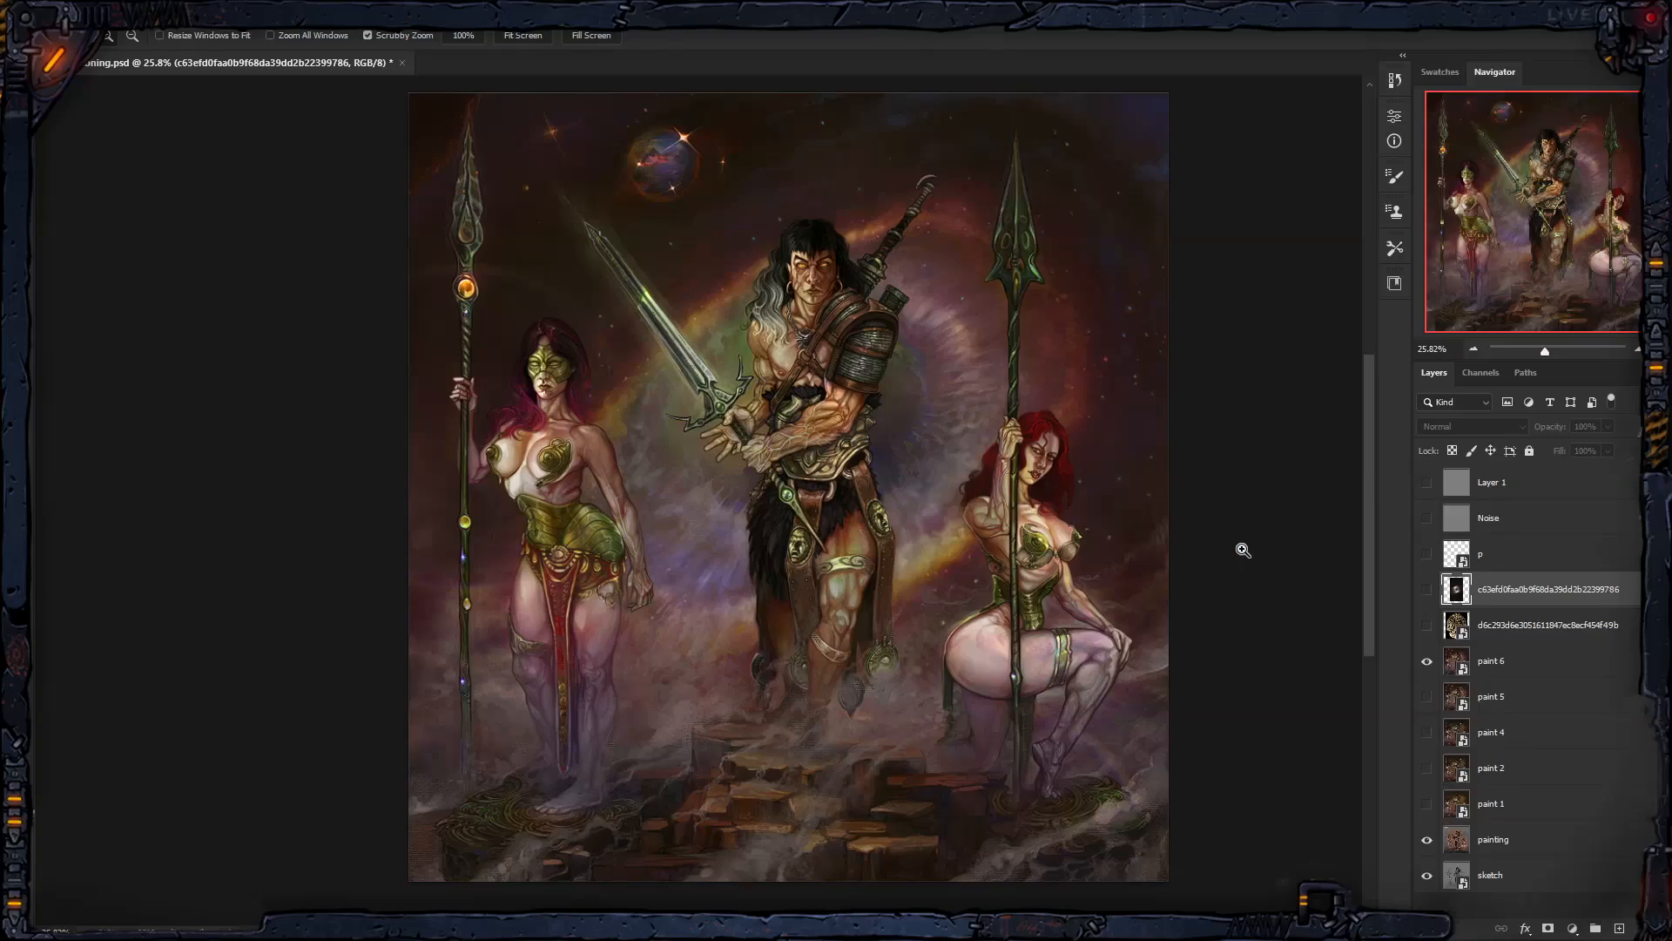
{"action": "key", "text": "Delete"}
{"action": "key", "text": "Delete"}
{"action": "left_click", "coordinate": [1426, 589]}
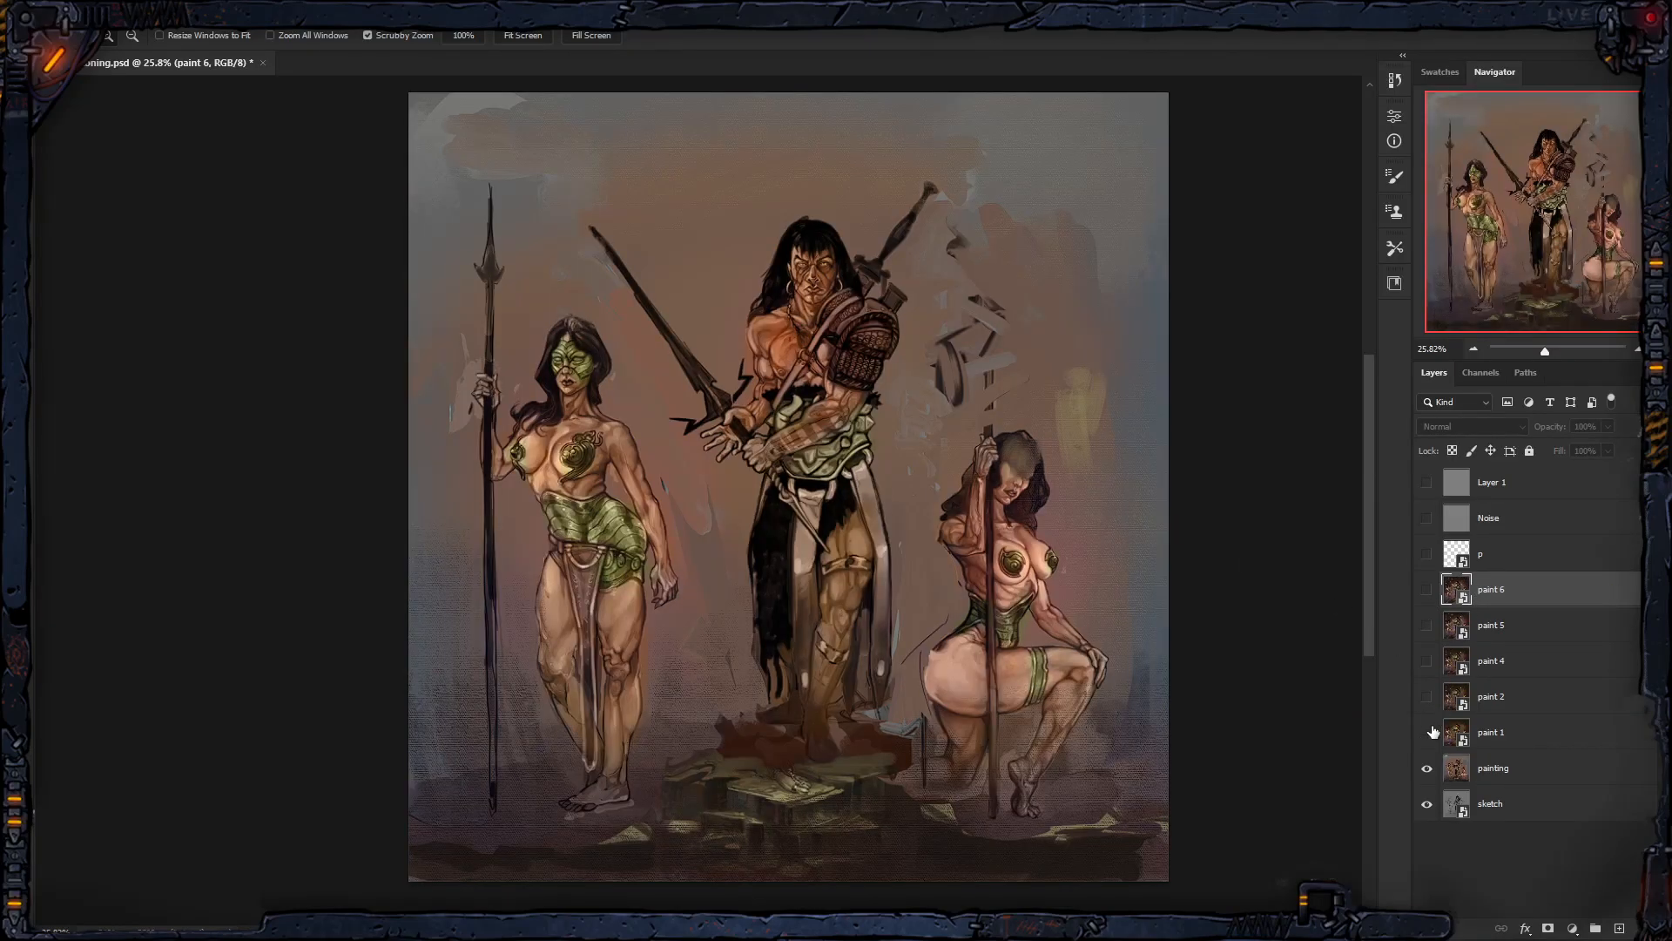
Step: Show the paint 1 and paint 2 layers in turn and view the three figures slightly closer
{"action": "left_click", "coordinate": [1427, 732]}
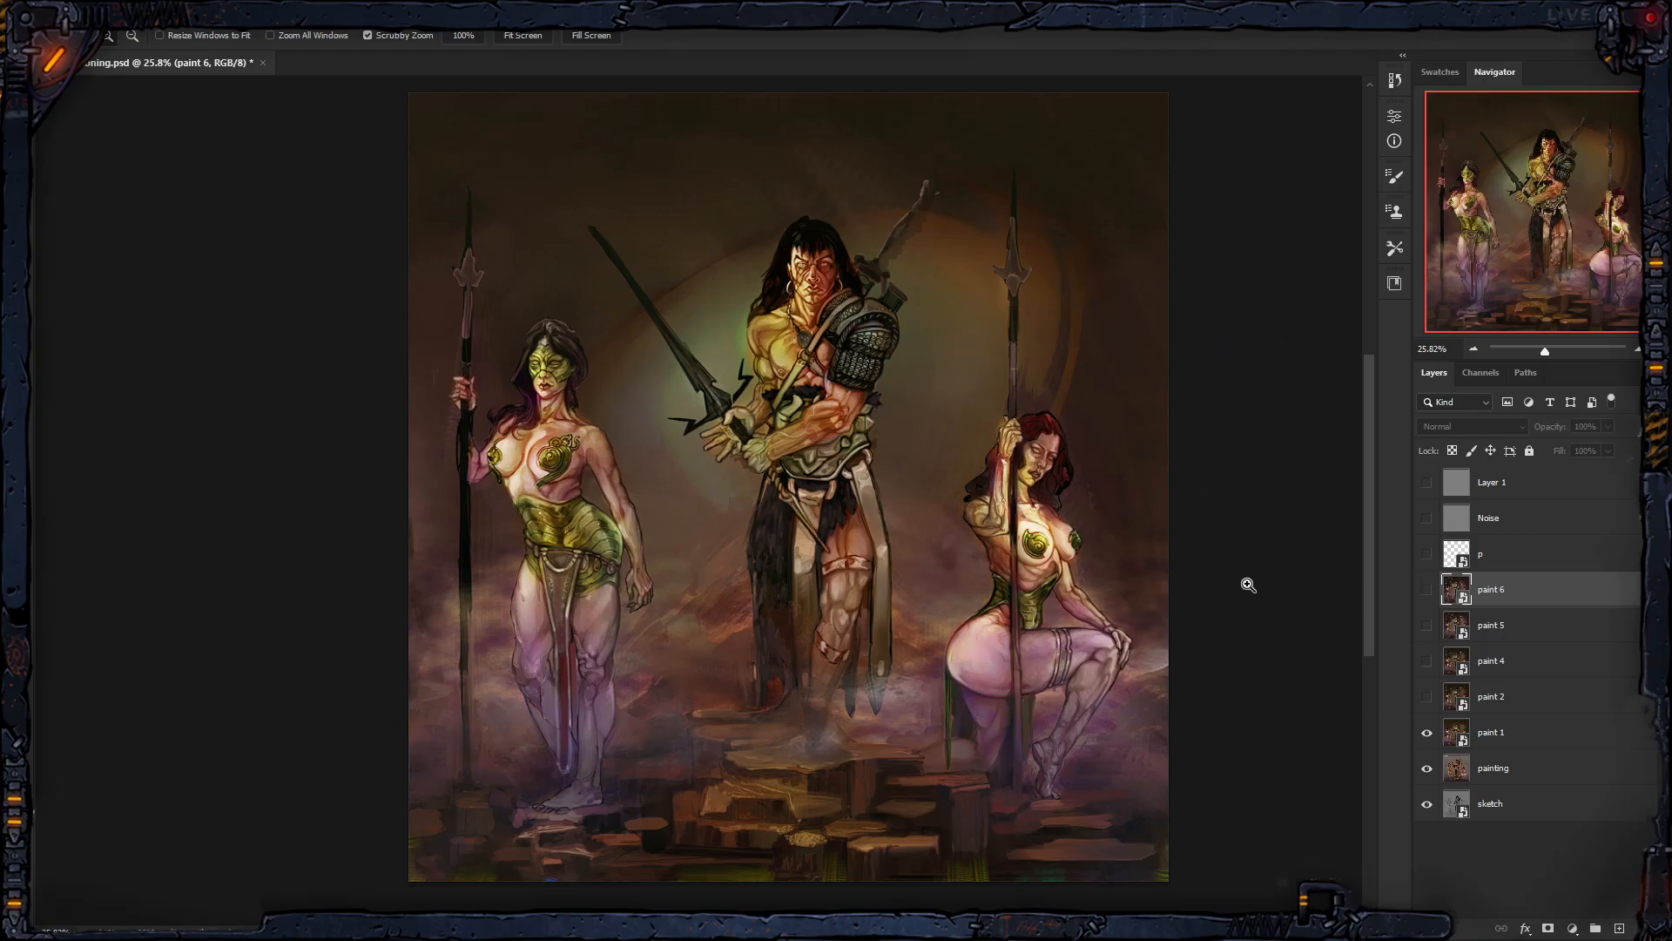
{"action": "left_click", "coordinate": [1427, 697]}
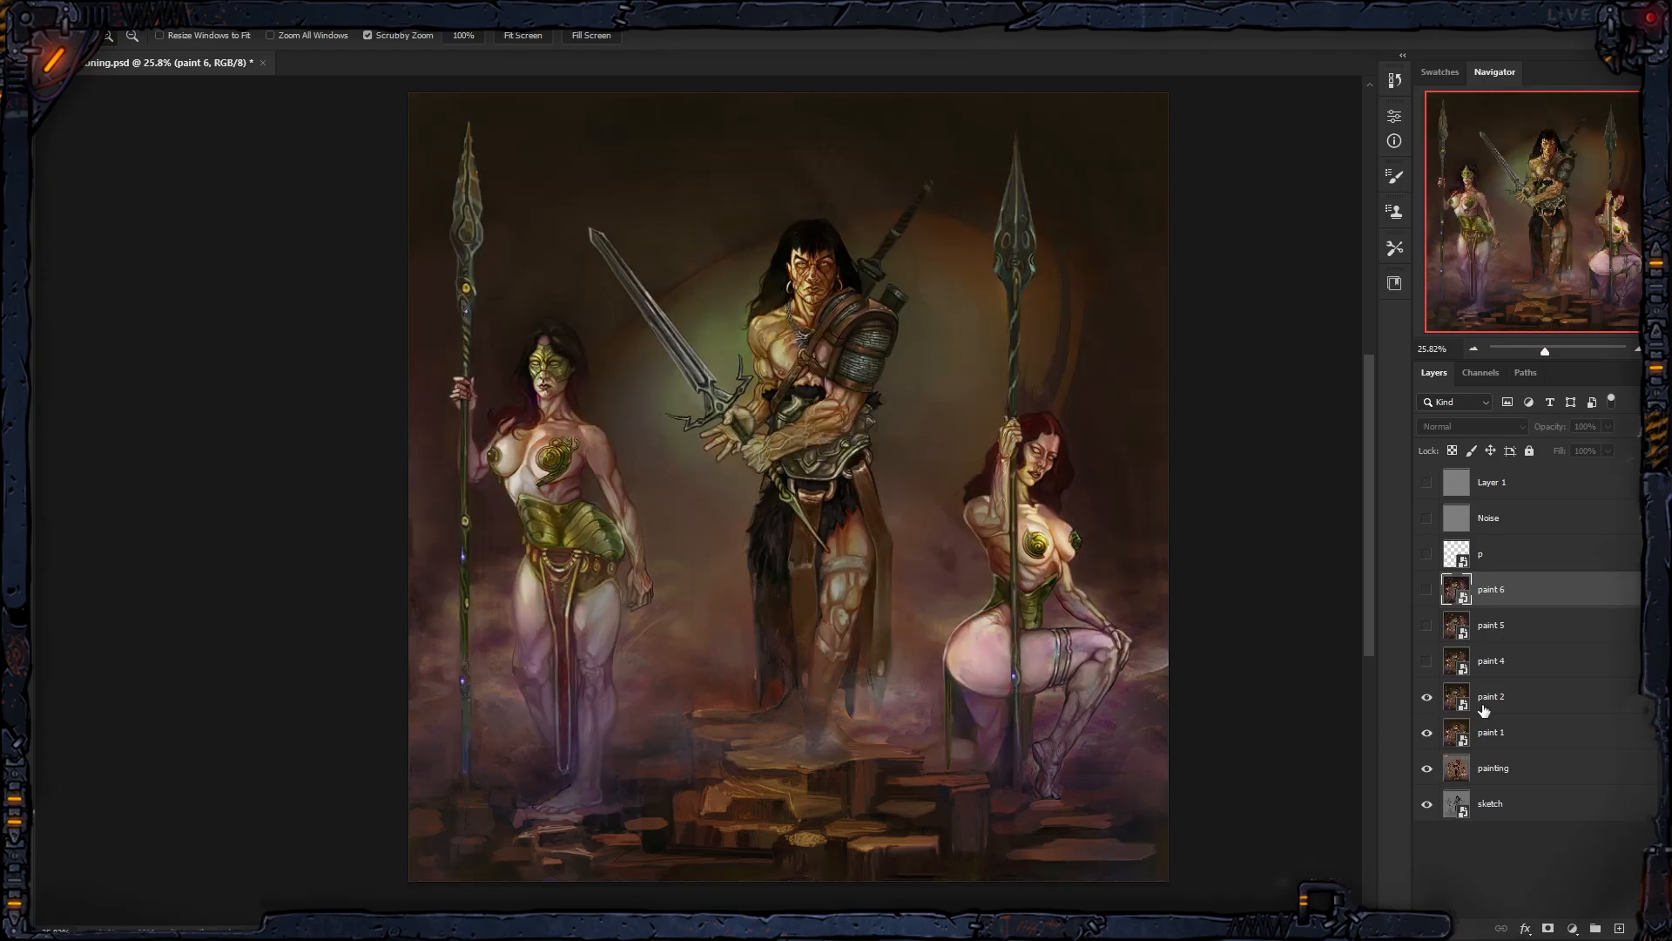
{"action": "left_click", "coordinate": [809, 410]}
{"action": "left_click_drag", "start_coordinate": [809, 409], "coordinate": [796, 412]}
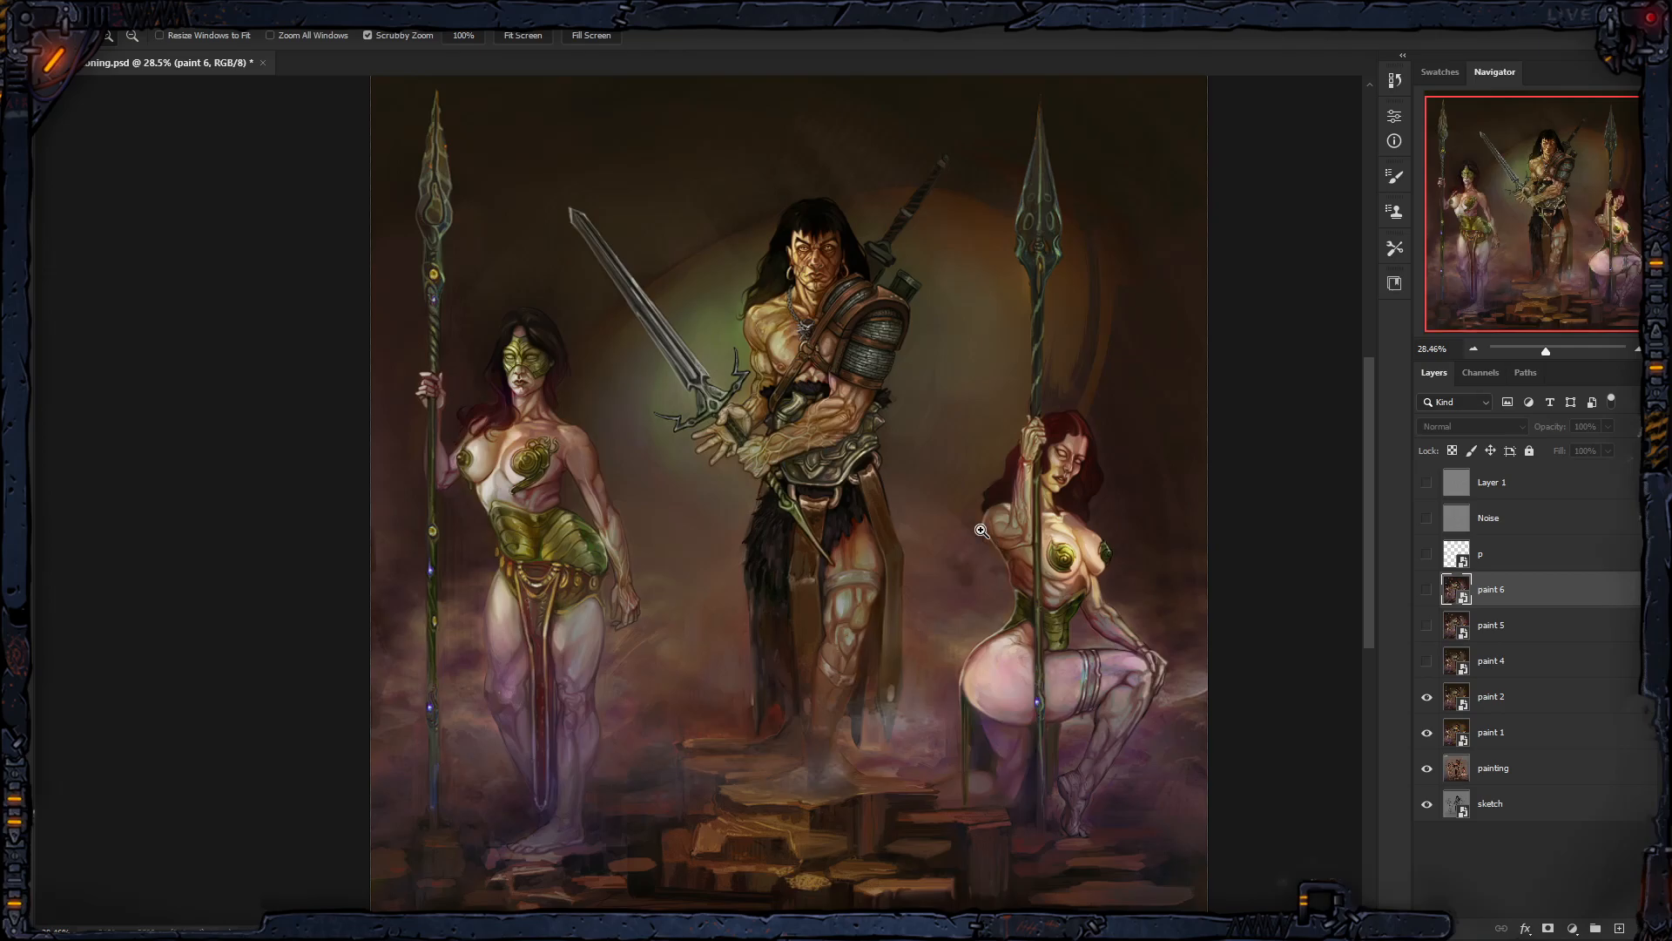
Step: Show the paint 4, paint 5, paint 6, p and Noise layers in turn with the whole painting in view
{"action": "key", "text": "ctrl+0"}
{"action": "left_click", "coordinate": [1426, 661]}
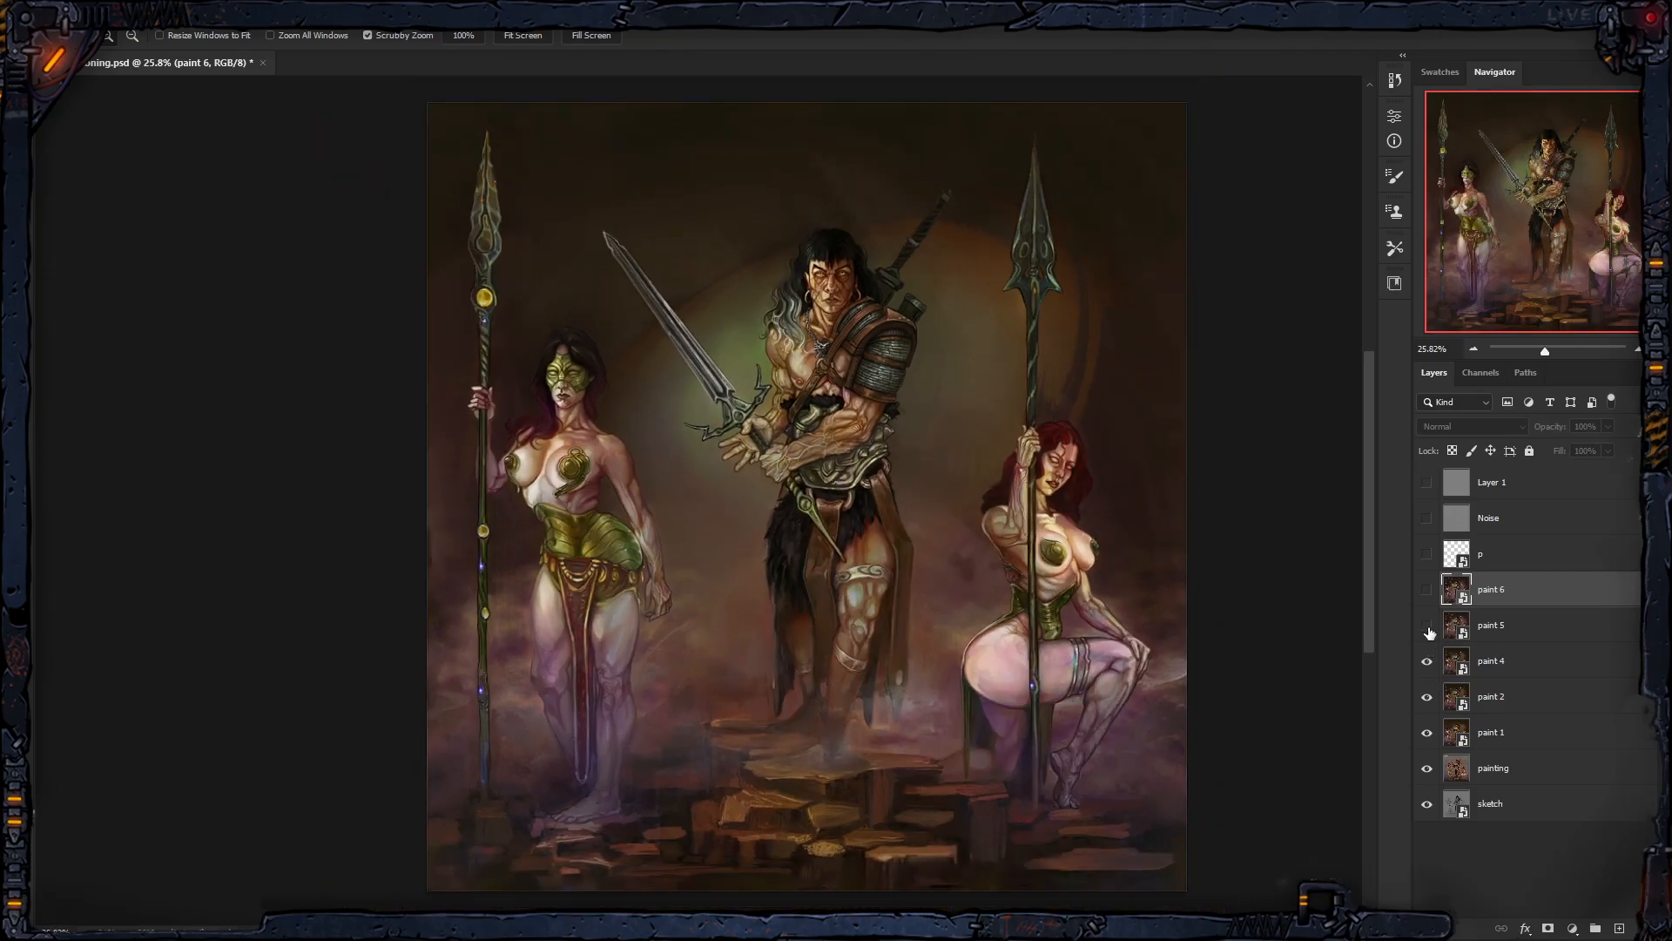
{"action": "left_click", "coordinate": [1426, 625]}
{"action": "left_click", "coordinate": [1427, 590]}
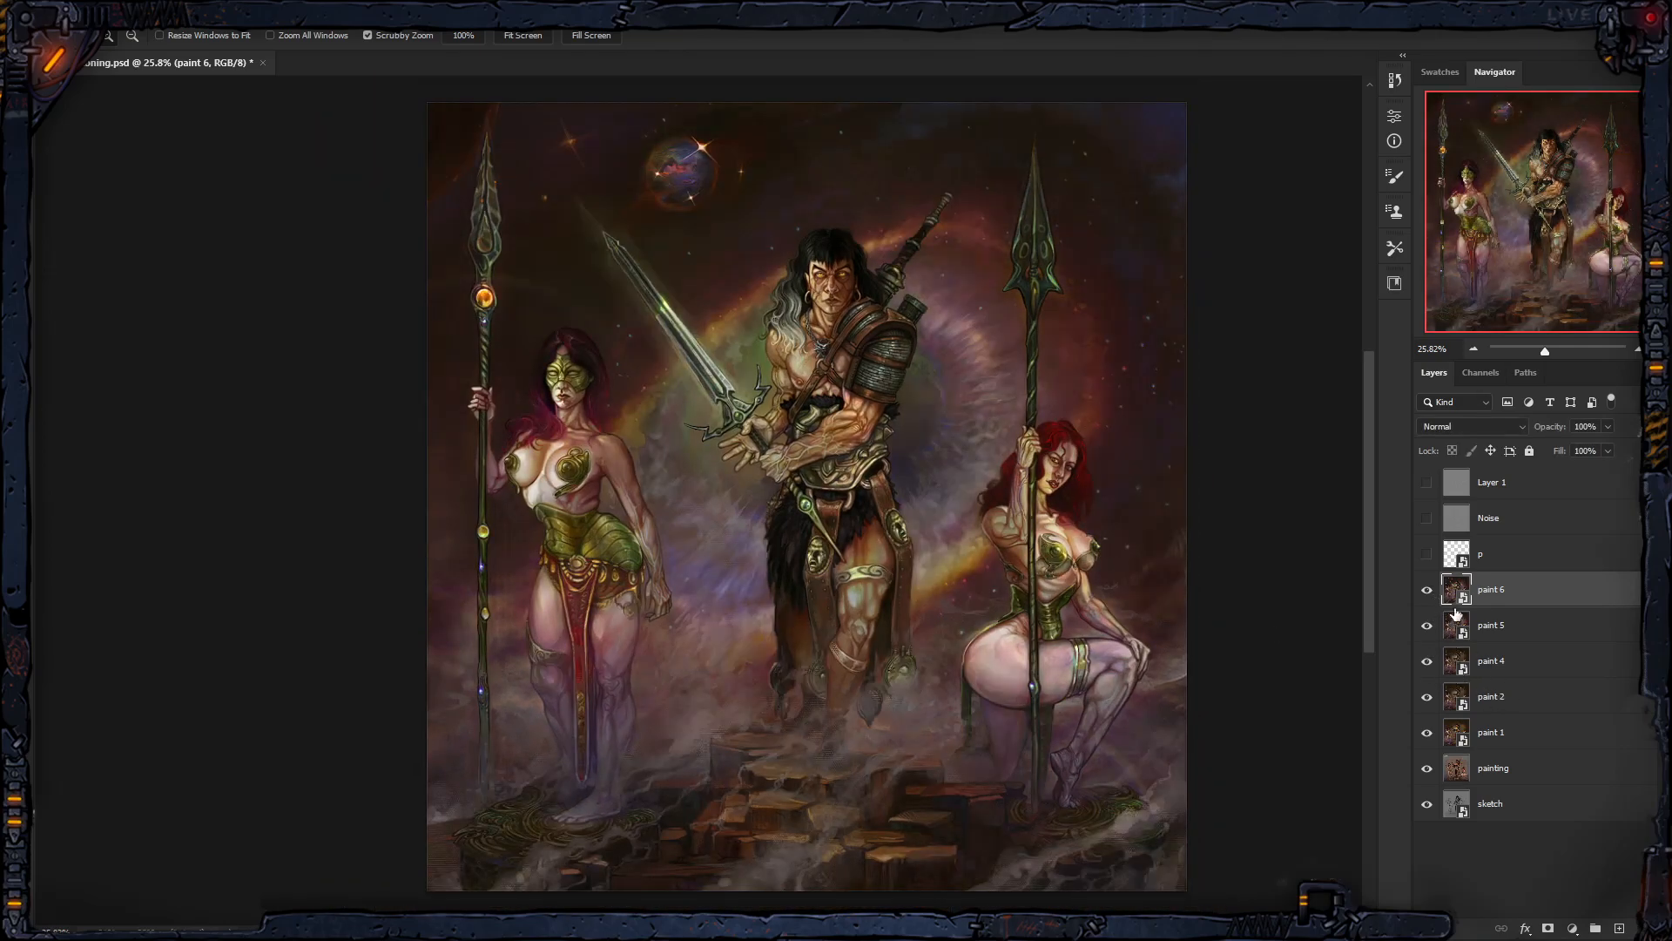
{"action": "left_click", "coordinate": [1427, 553]}
{"action": "left_click", "coordinate": [1427, 517]}
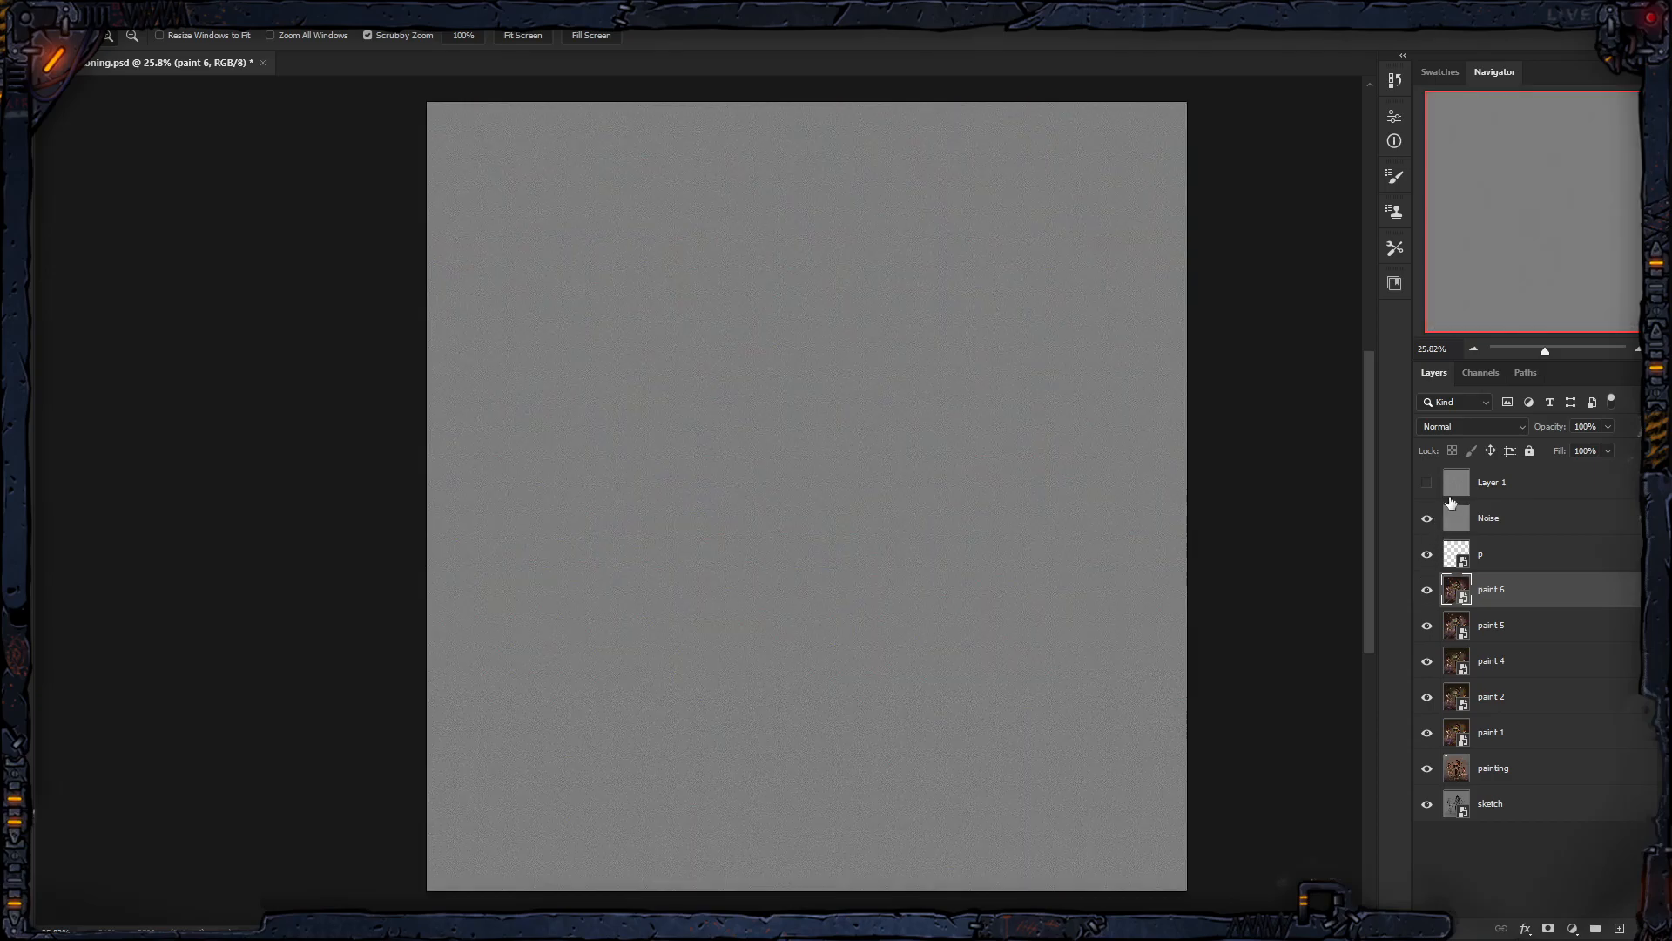
Step: Delete Layer 1 and set the Noise layer's blend mode to Overlay
{"action": "left_click", "coordinate": [1447, 488]}
{"action": "key", "text": "Delete"}
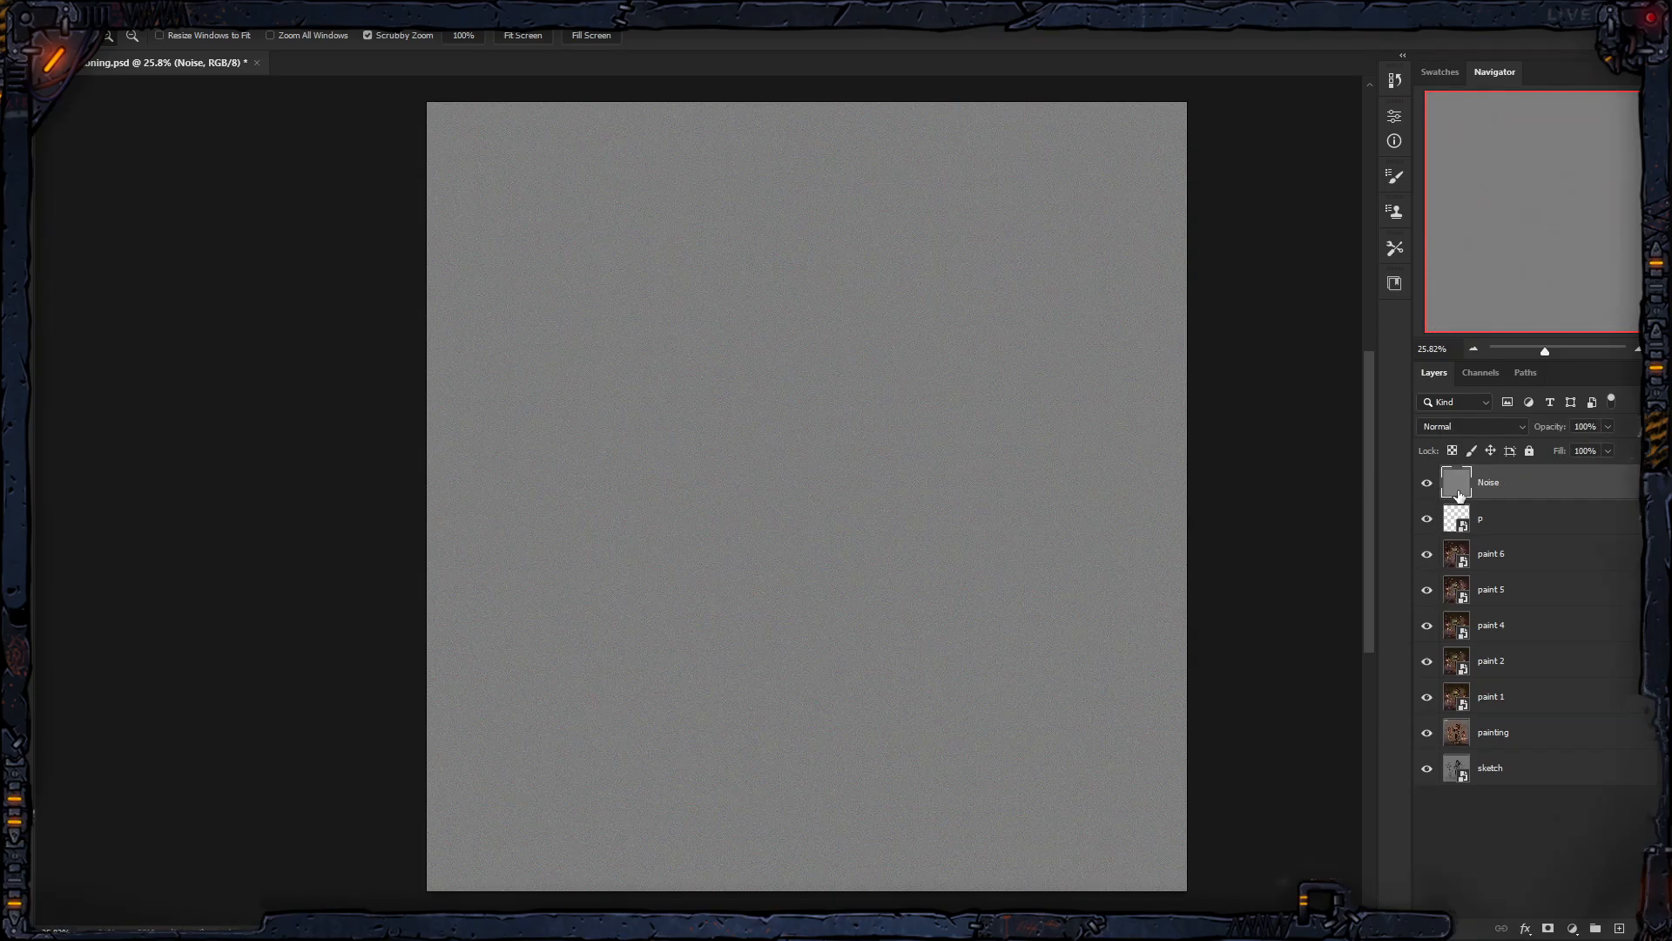
{"action": "left_click", "coordinate": [1476, 432]}
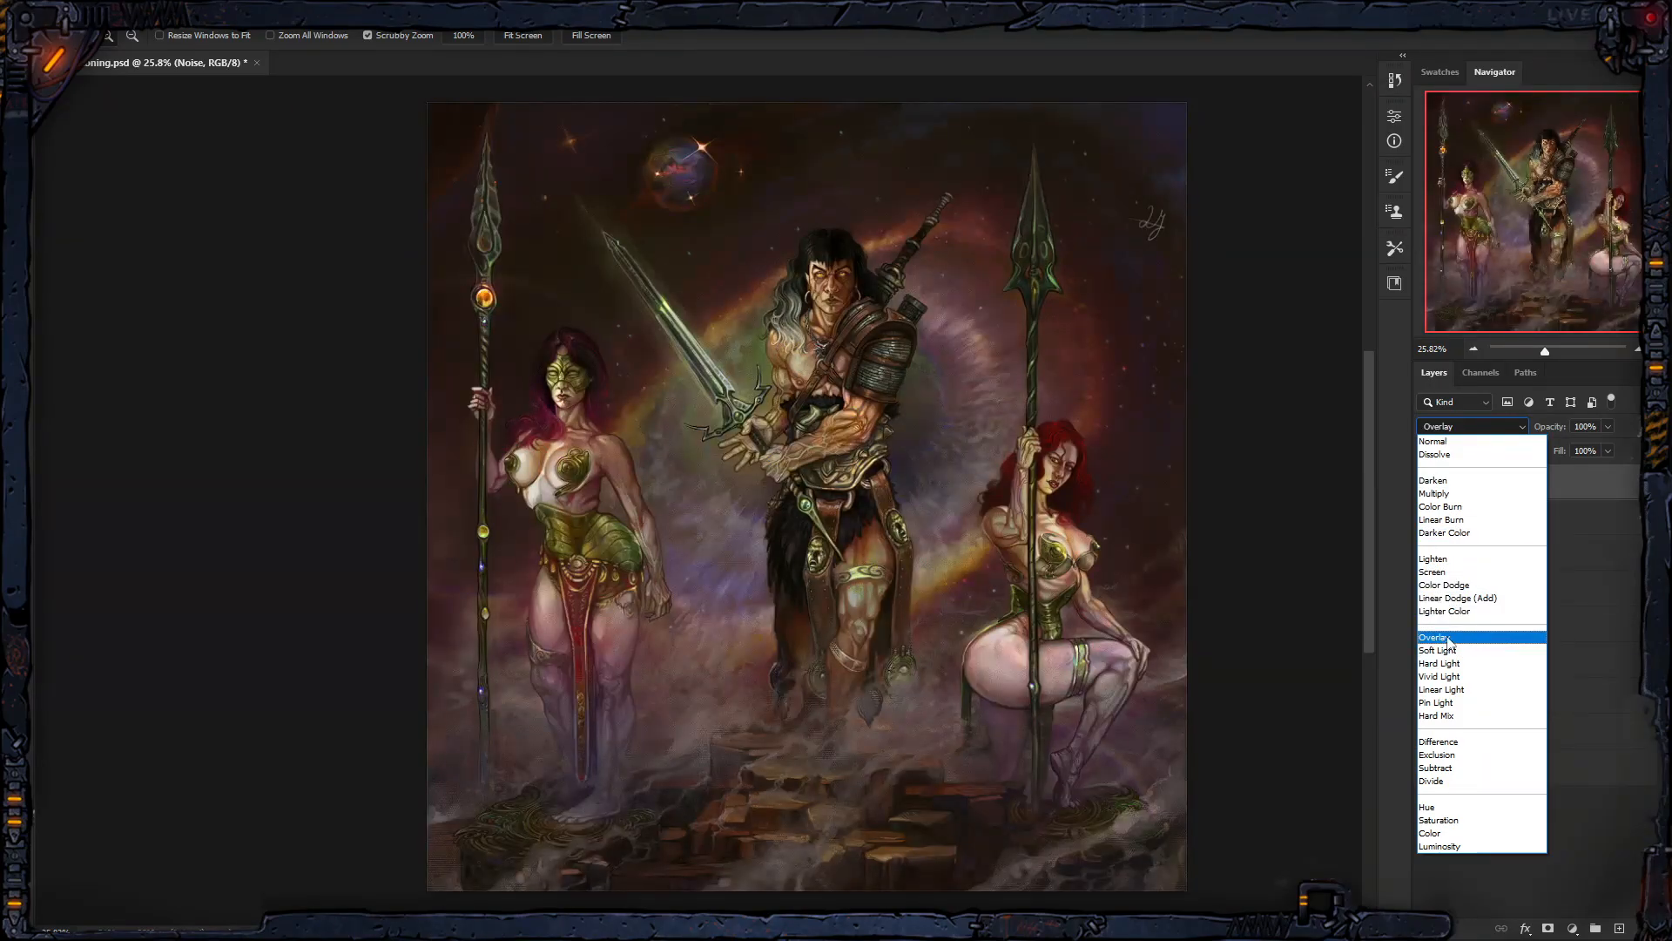
{"action": "left_click", "coordinate": [1441, 628]}
Step: Review the whole painting at a slightly smaller size with the noise grain and all painting stages showing
{"action": "left_click_drag", "start_coordinate": [864, 364], "coordinate": [849, 367]}
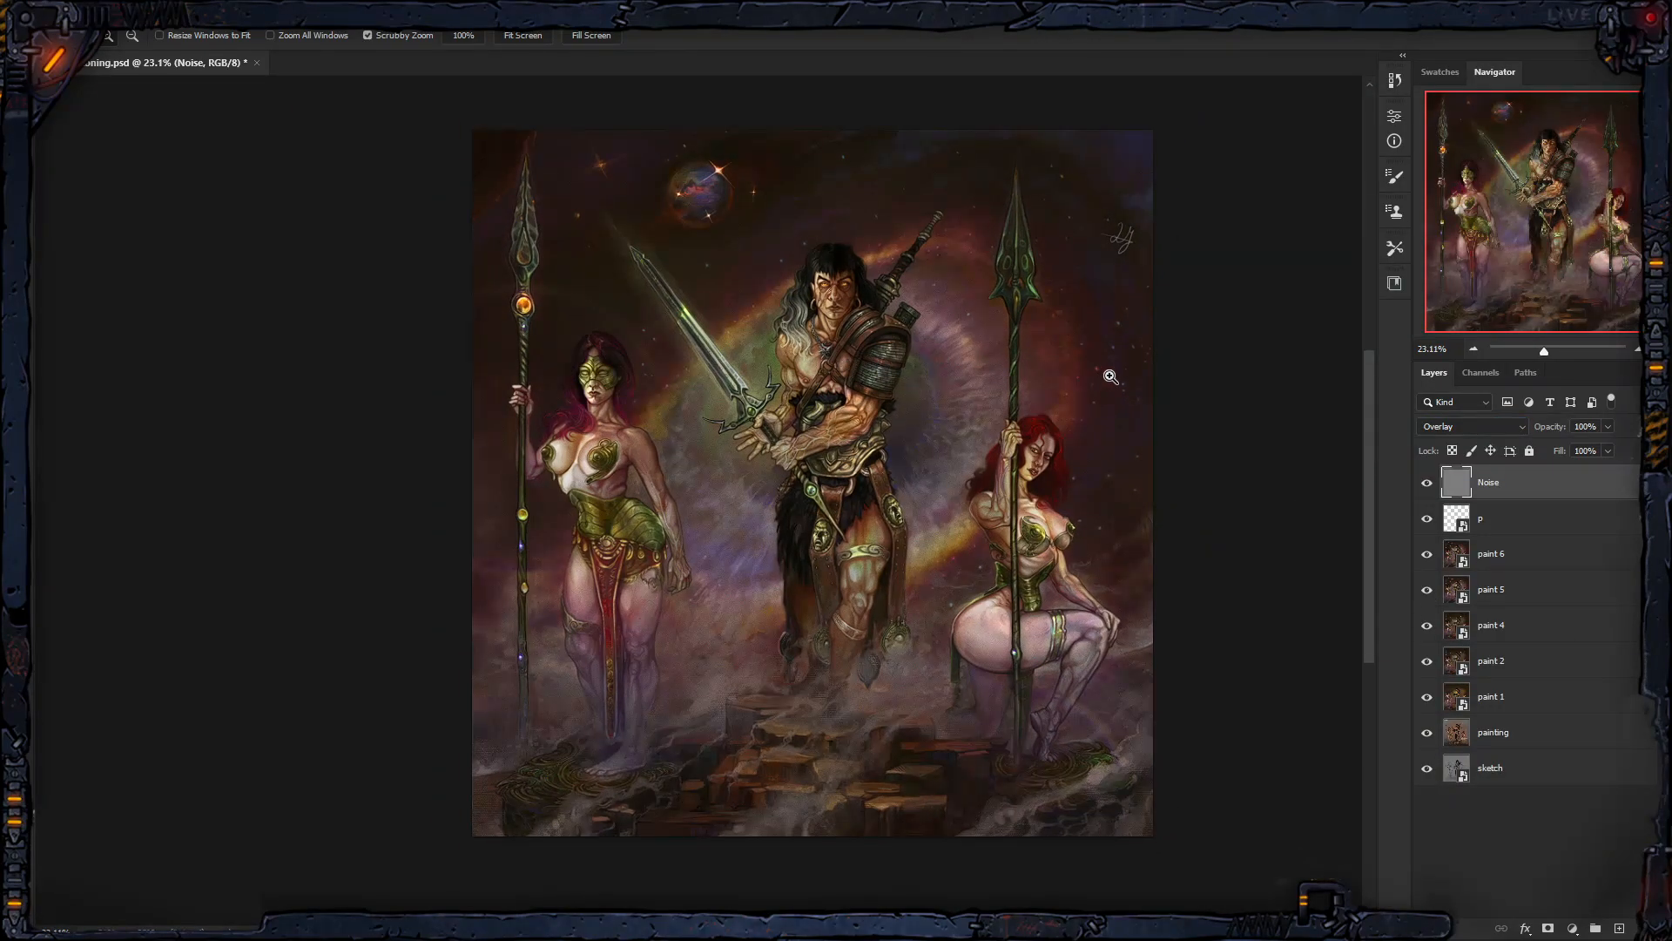
{"action": "left_click_drag", "start_coordinate": [1109, 373], "coordinate": [1023, 384]}
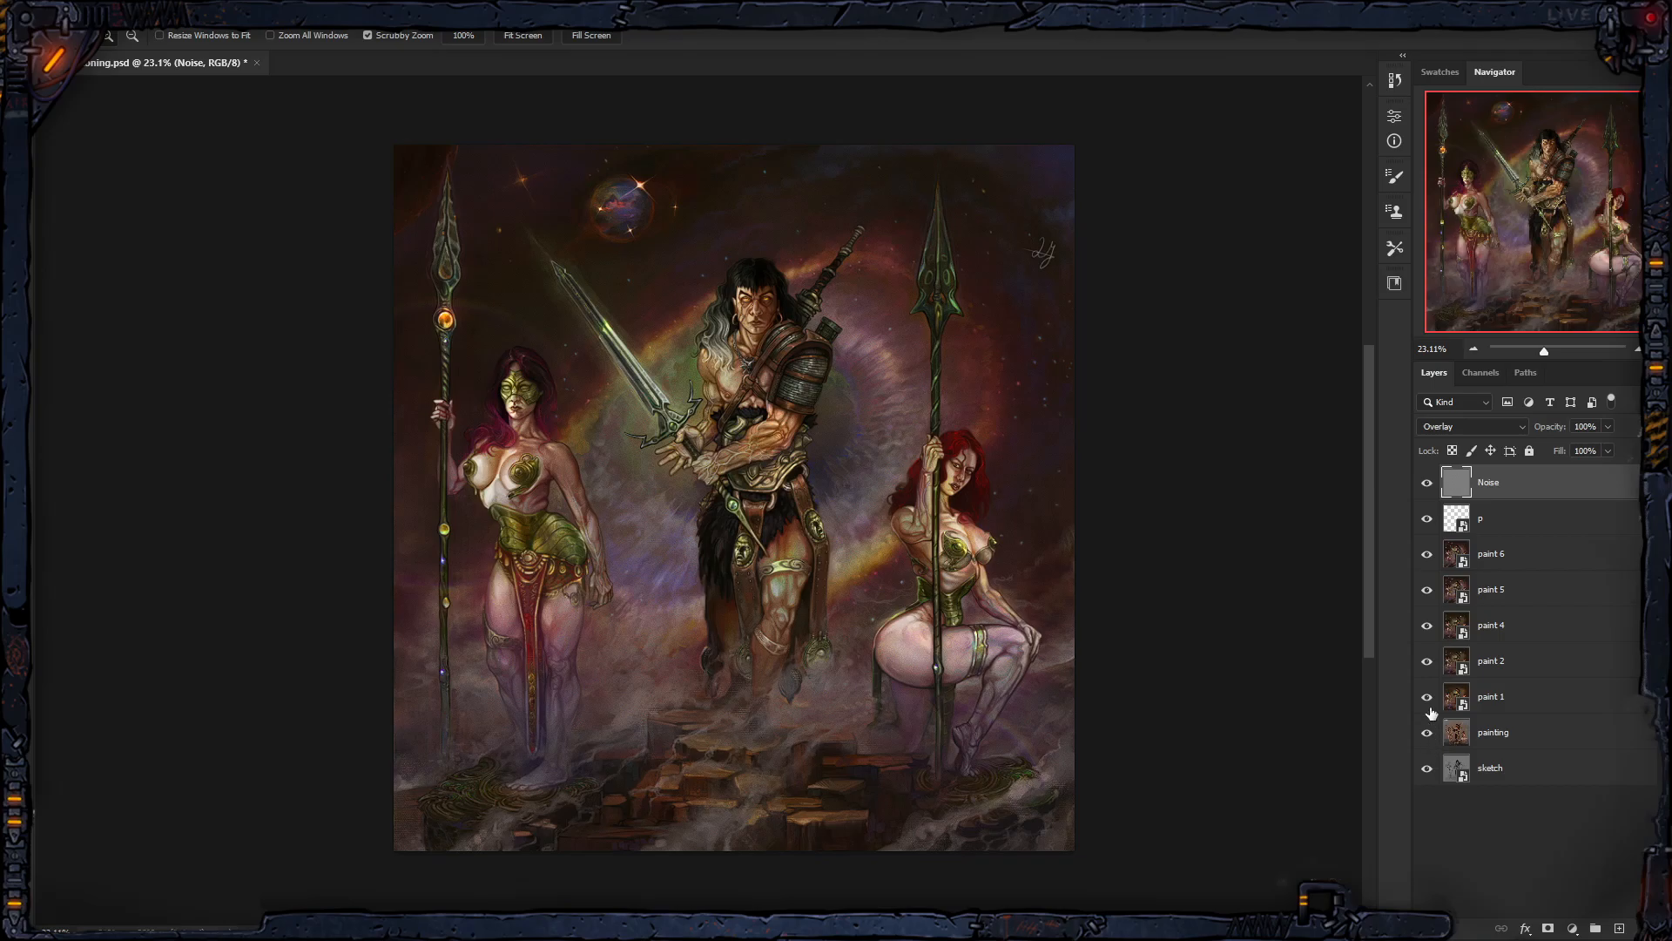
{"action": "mouse_move", "coordinate": [1426, 484]}
{"action": "left_mouse_down"}
{"action": "mouse_move", "coordinate": [1433, 731]}
{"action": "mouse_move", "coordinate": [1427, 484]}
{"action": "left_mouse_up"}
{"action": "left_click_drag", "start_coordinate": [699, 280], "coordinate": [707, 333]}
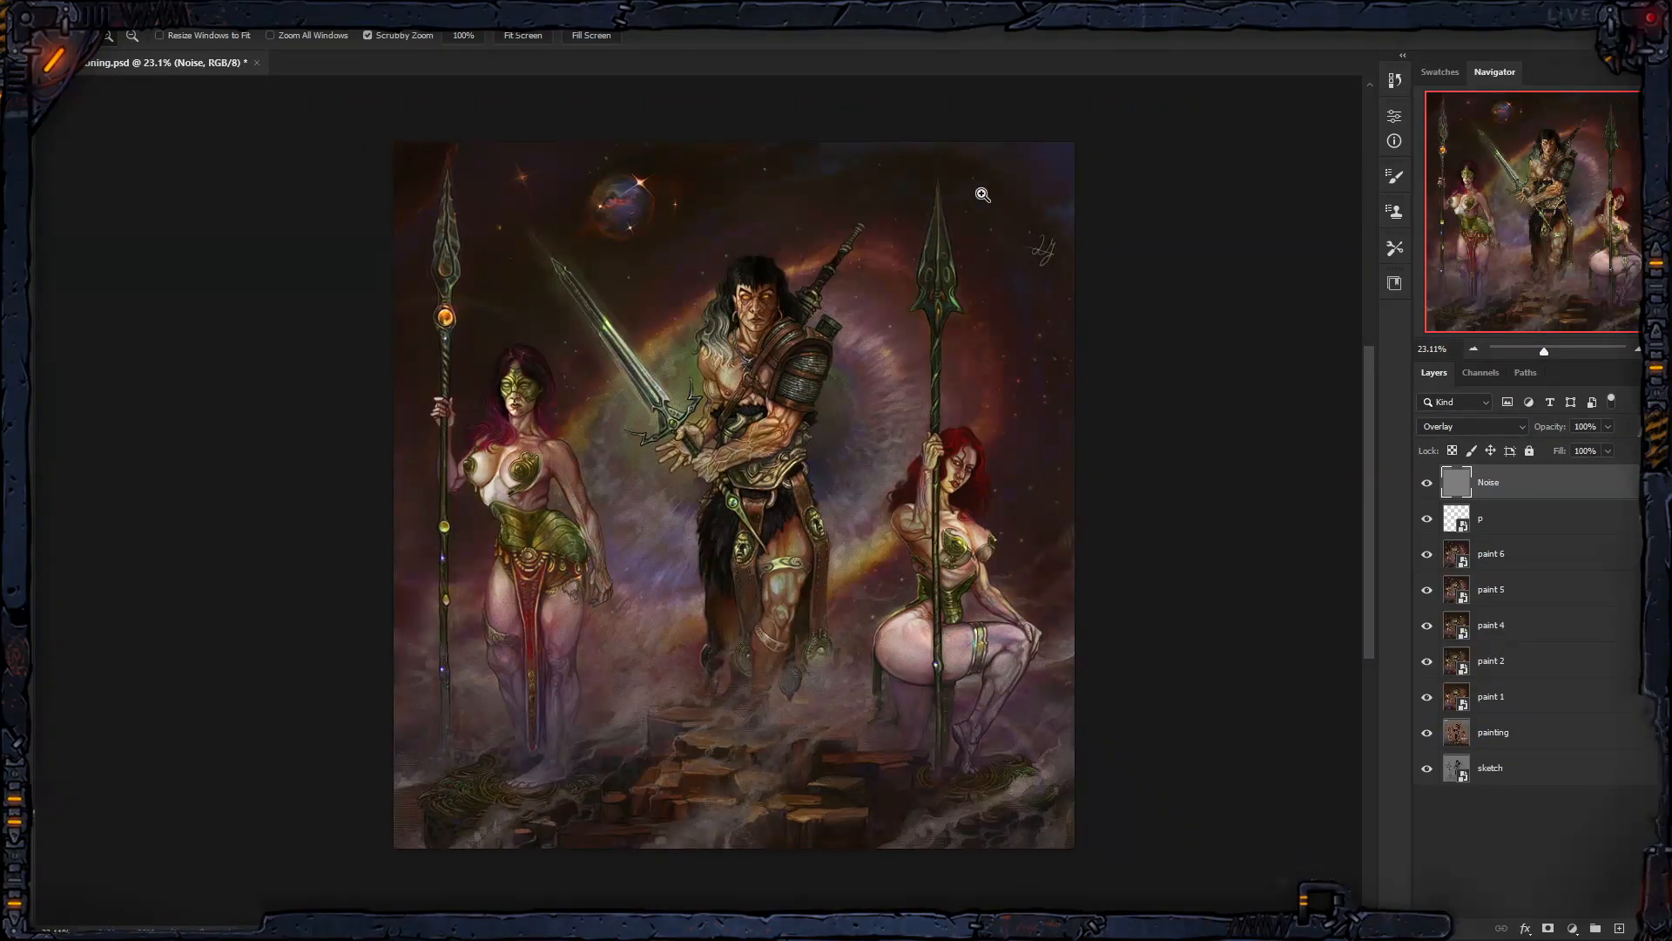